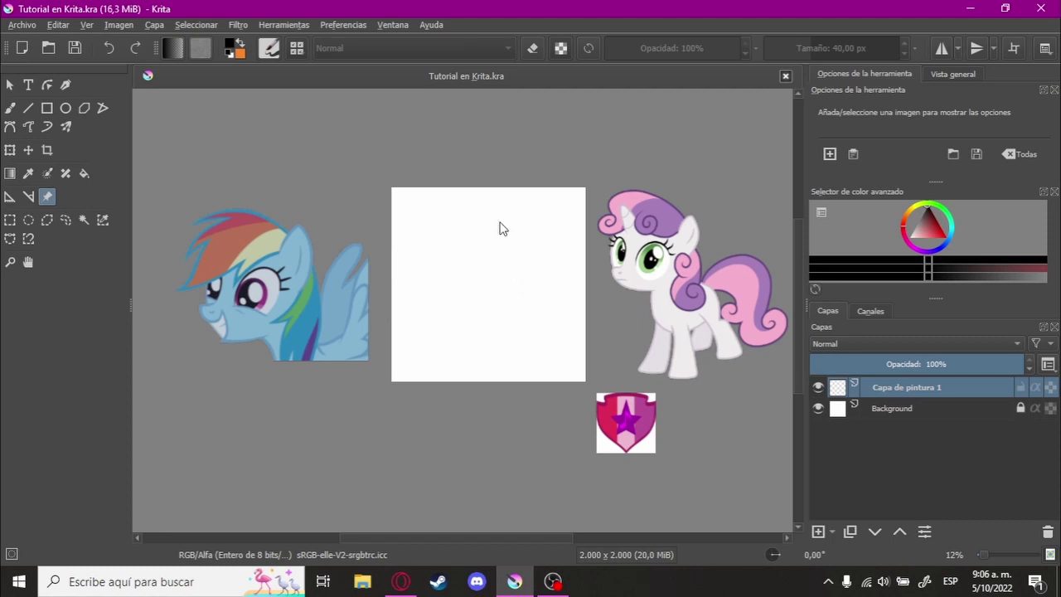
- Select the shield reference, then open Resize Canvas and edit the canvas width
click(651, 433)
click(676, 434)
click(121, 25)
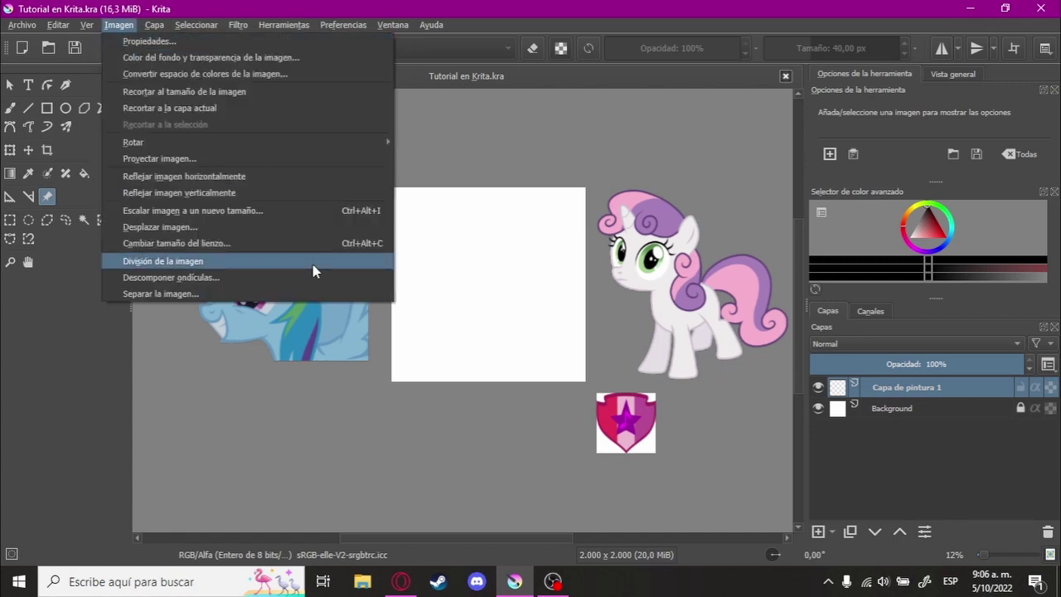
click(318, 243)
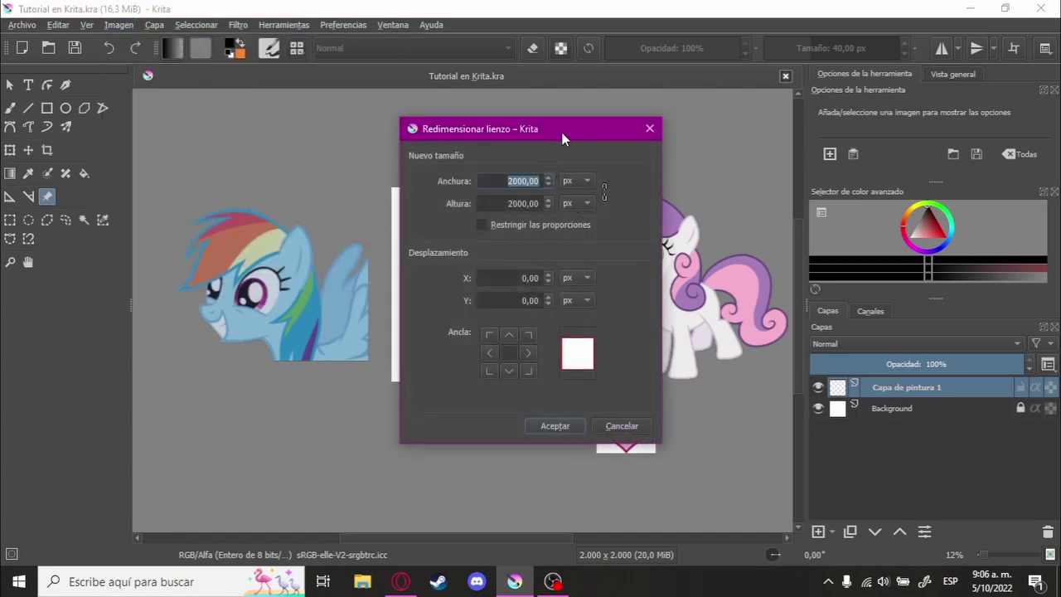
click(526, 181)
- Close the canvas resize dialog unchanged and nudge the shield reference a few pixels upward
click(629, 426)
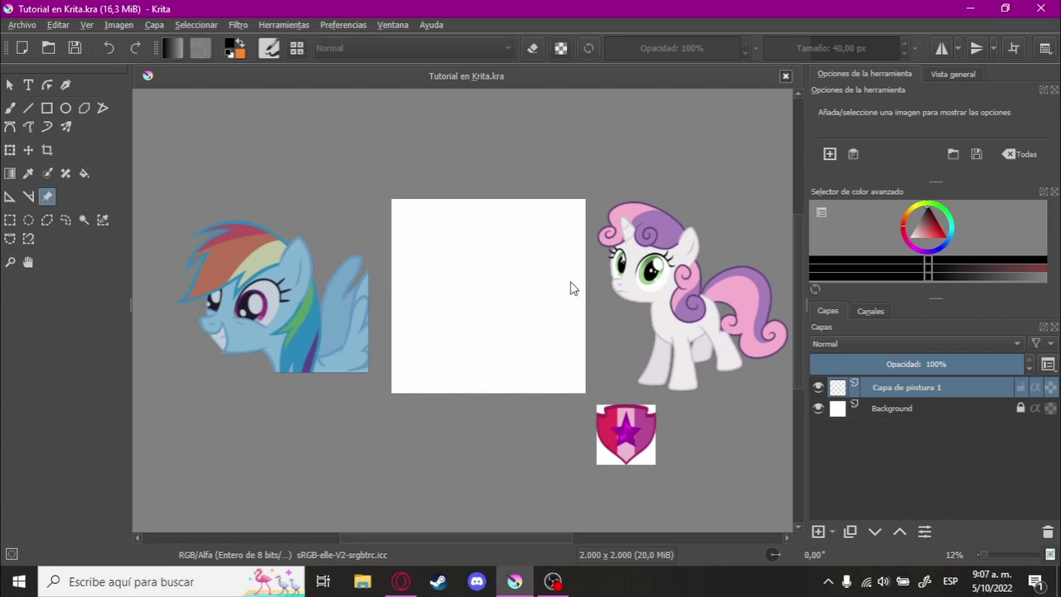
drag(522, 273, 509, 301)
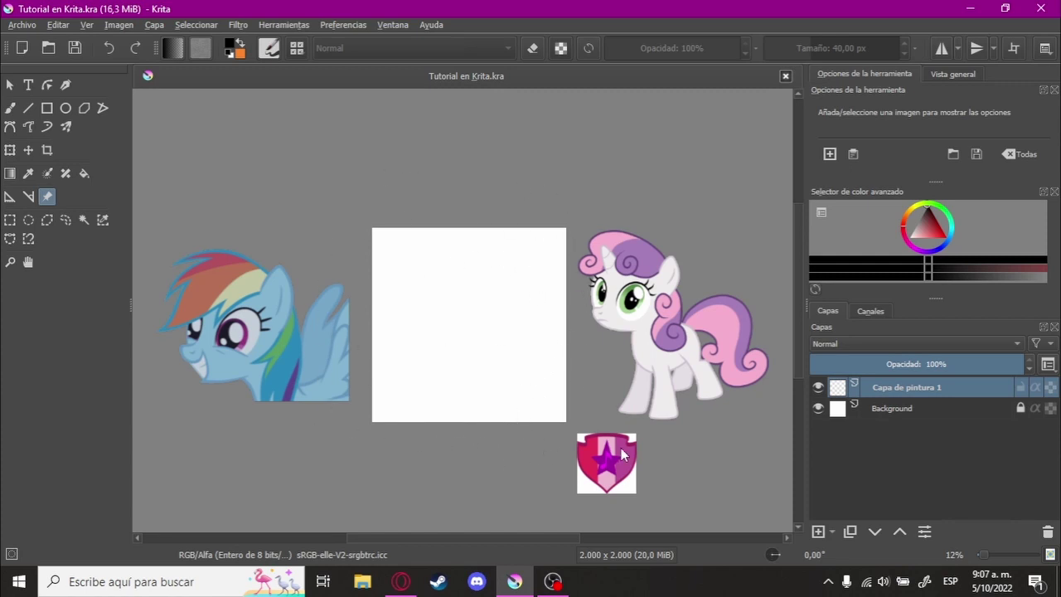
drag(621, 447, 622, 444)
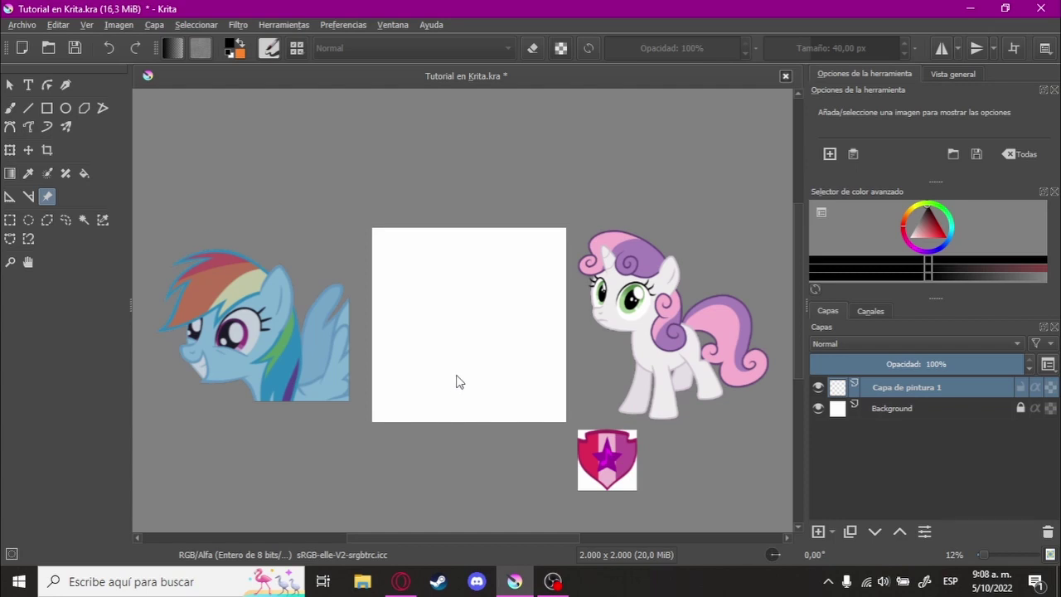
- Switch to the Freehand Brush with B, scribble a test stroke, and clear it with Delete
key(b)
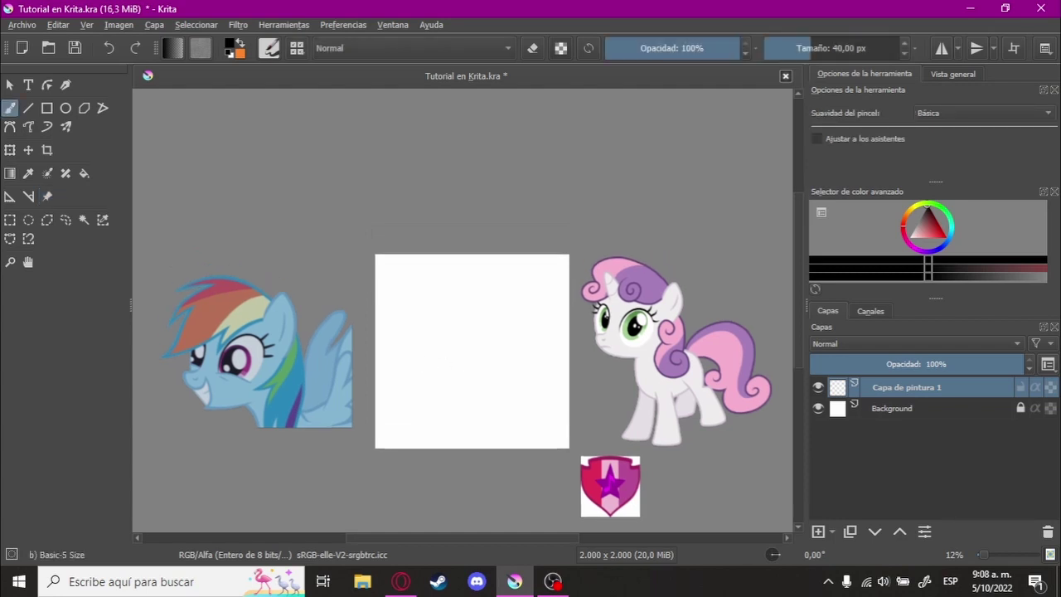
scroll(447, 381, up, 3)
mouse_move(404, 327)
mouse_down()
mouse_move(415, 406)
mouse_move(534, 261)
mouse_move(407, 232)
mouse_move(569, 218)
mouse_move(582, 239)
mouse_move(563, 305)
mouse_move(586, 345)
mouse_move(555, 452)
mouse_move(423, 456)
mouse_move(391, 438)
mouse_move(468, 429)
mouse_up()
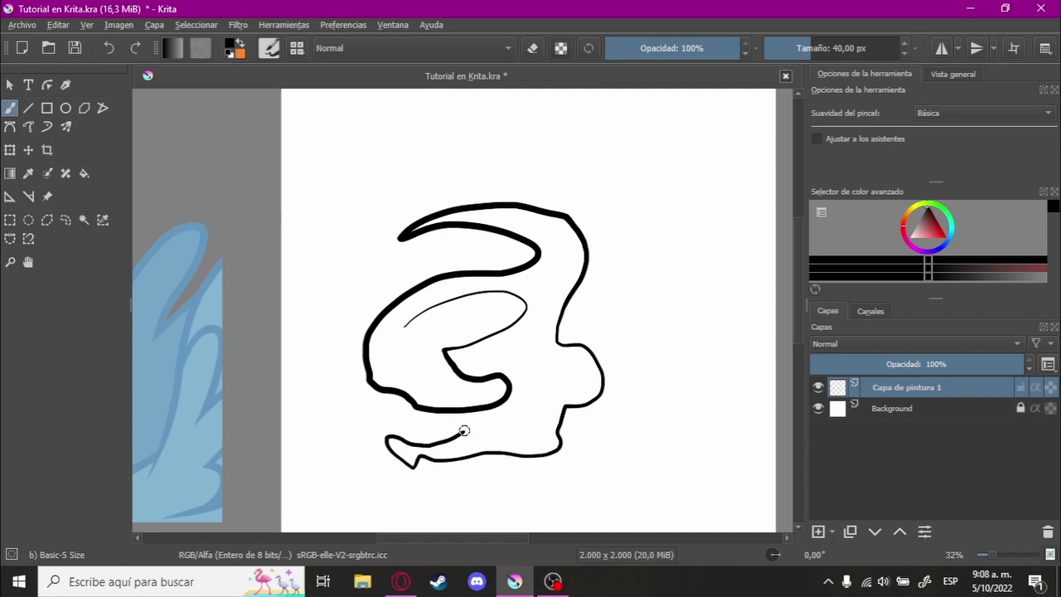
key(Delete)
drag(514, 351, 488, 352)
- Zoom out and pan the view to show more of the pony reference
scroll(488, 352, down, 2)
scroll(473, 356, up, 1)
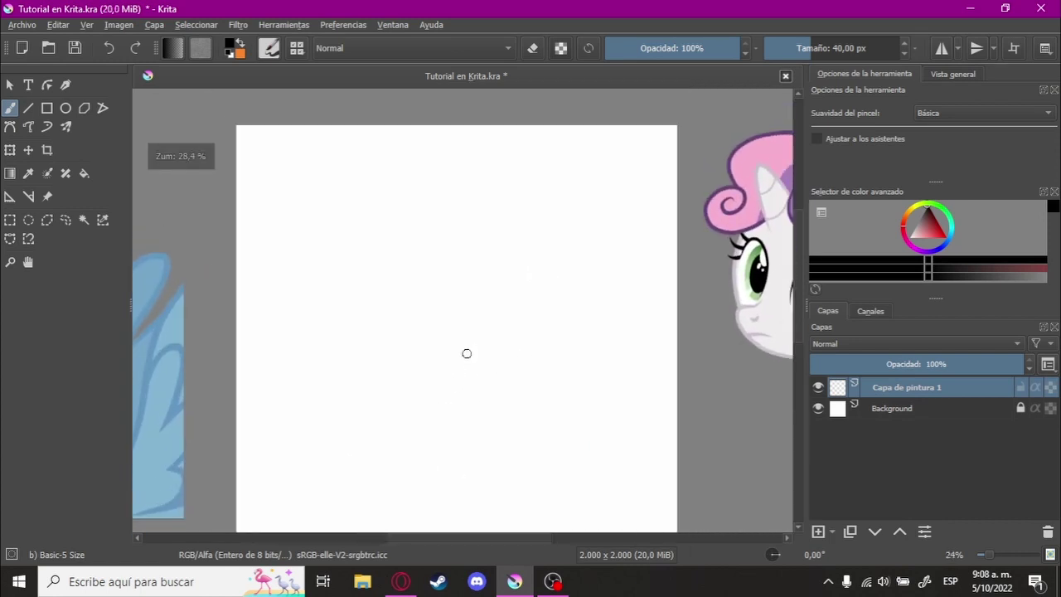
scroll(467, 353, down, 1)
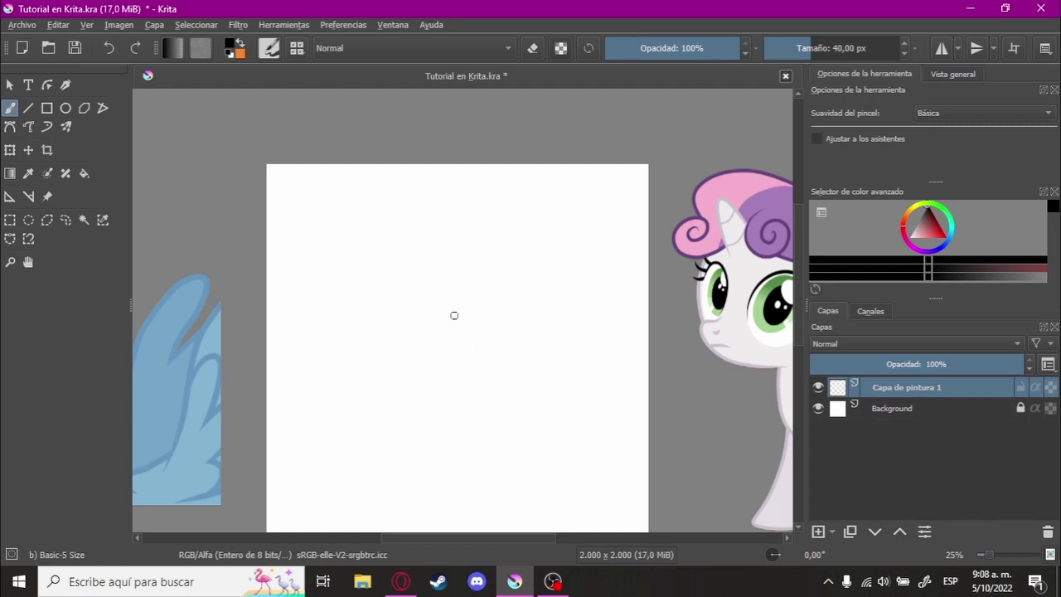
scroll(464, 257, down, 1)
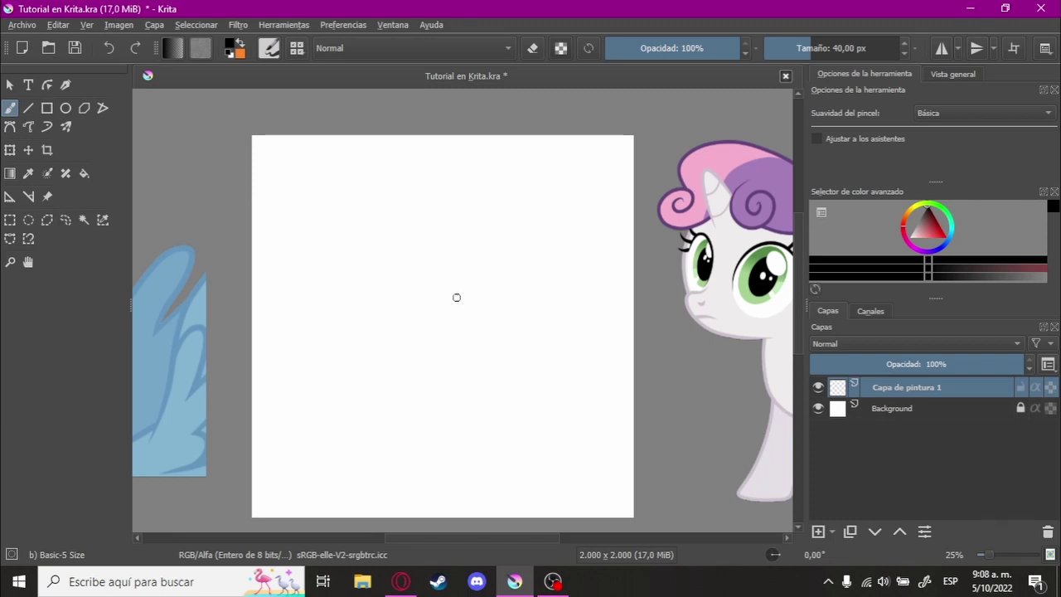
scroll(407, 277, down, 1)
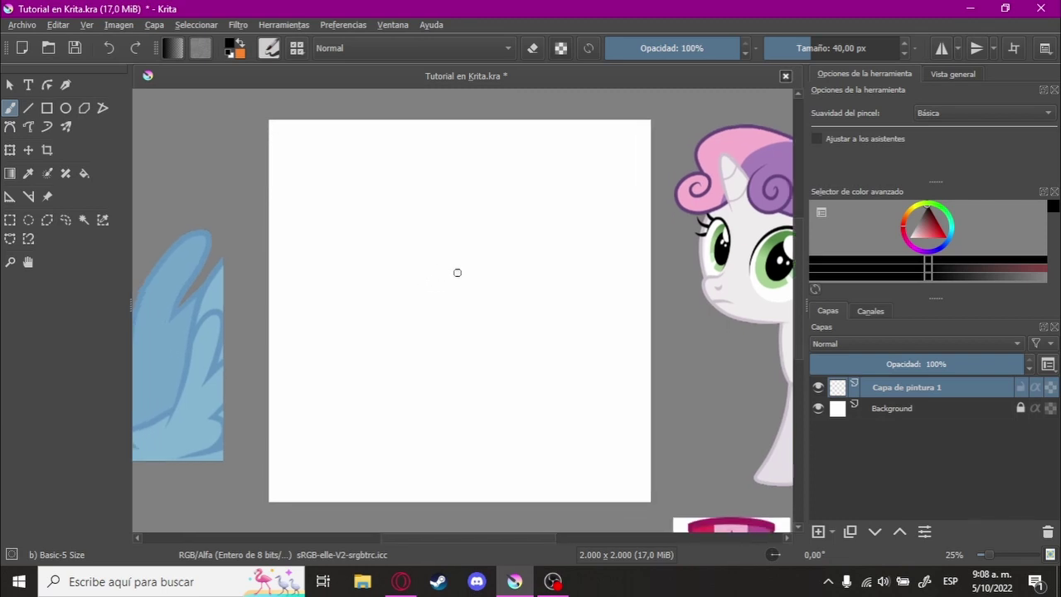
scroll(502, 276, down, 1)
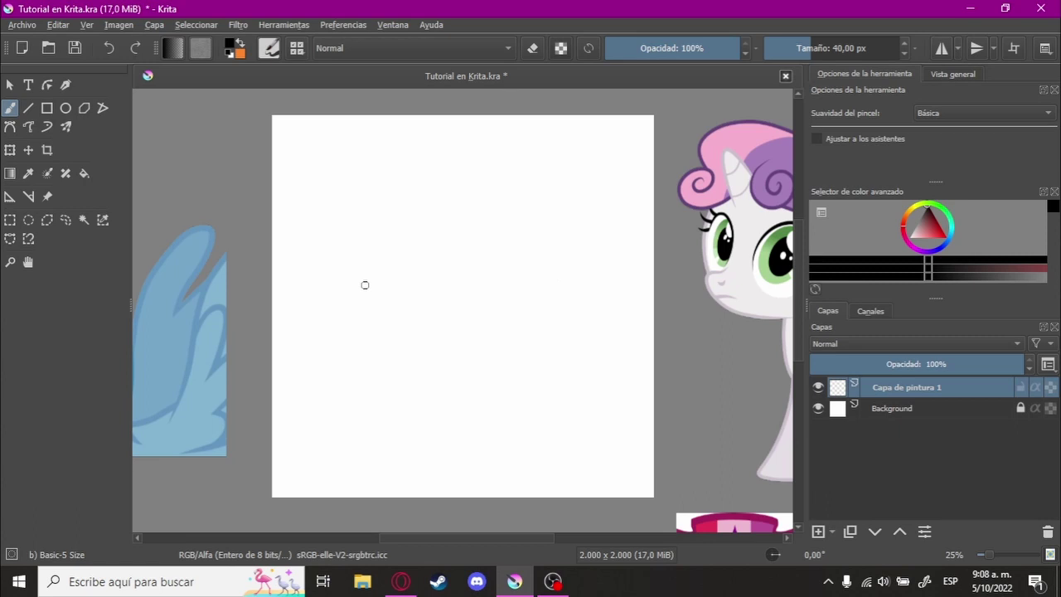
mouse_move(521, 296)
mouse_down()
mouse_move(433, 343)
mouse_move(360, 348)
mouse_move(599, 304)
mouse_move(426, 322)
mouse_move(536, 315)
mouse_move(516, 322)
mouse_move(568, 372)
mouse_move(547, 301)
mouse_up()
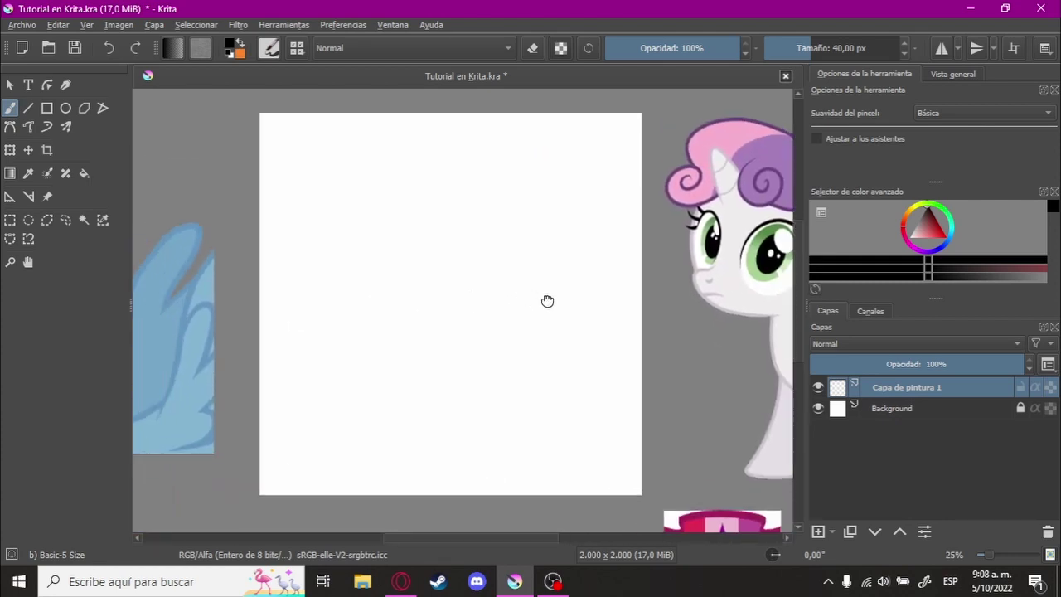
- Open and dismiss the right-click pop-up palette, then pan the view
right_click(451, 303)
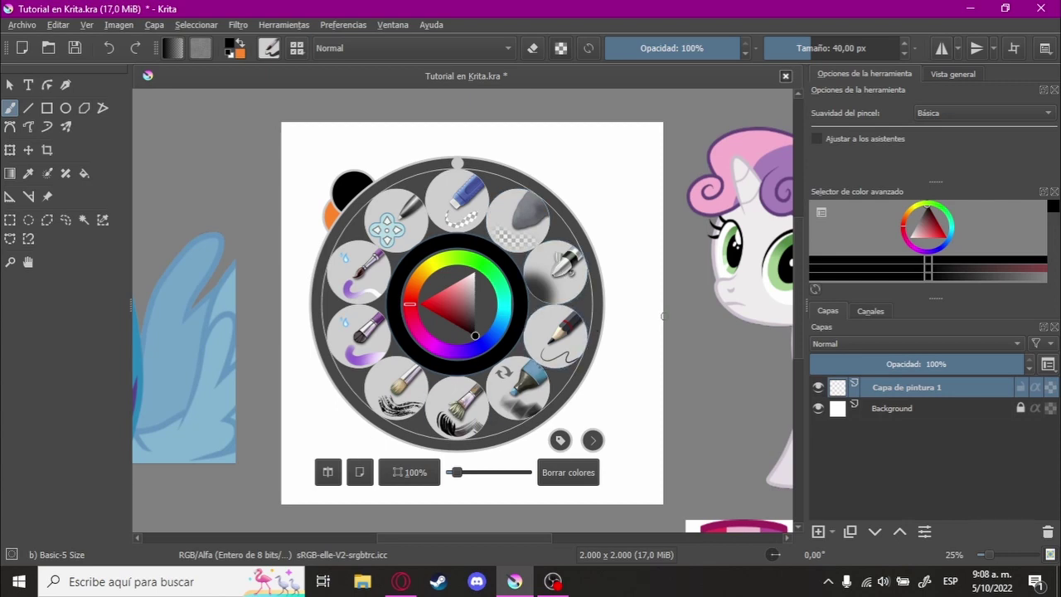
click(628, 318)
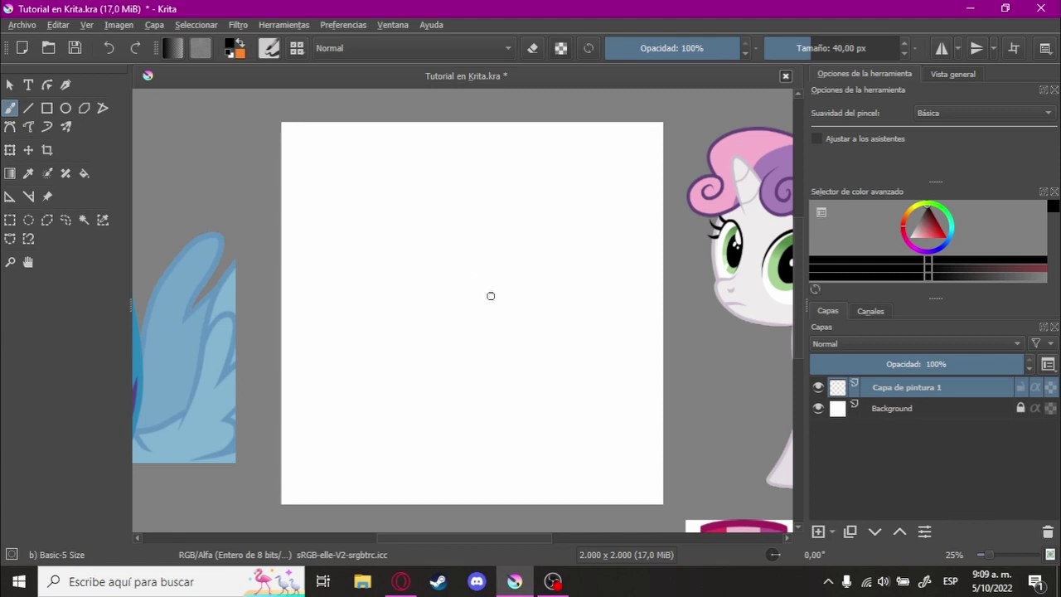
mouse_move(490, 296)
mouse_down()
mouse_move(463, 315)
mouse_move(472, 301)
mouse_up()
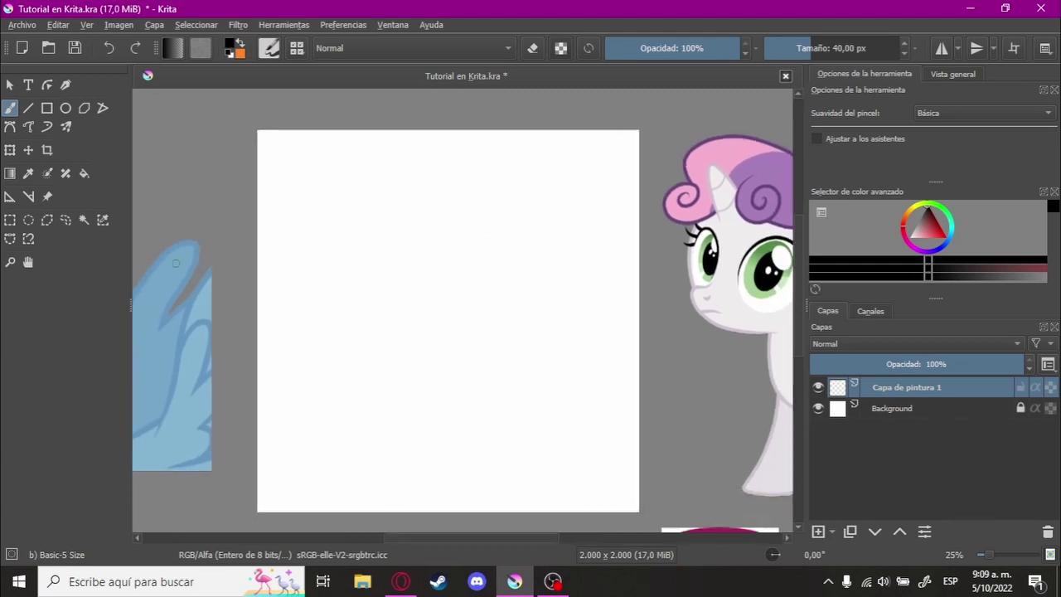
- Show all brush presets in the brush editor and keep the Basic-5 Size preset
click(269, 51)
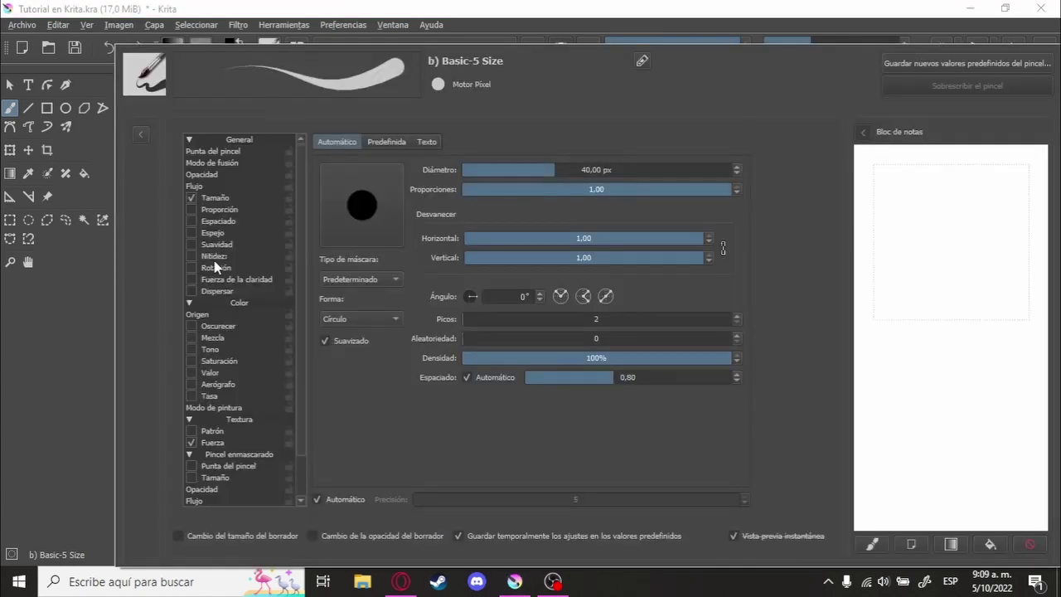
click(139, 135)
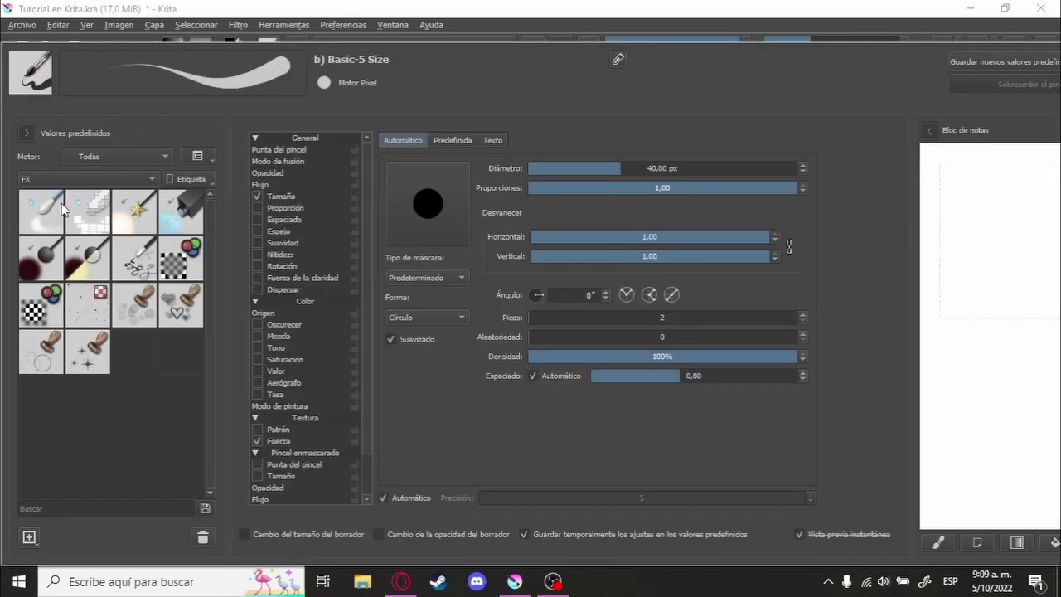
click(70, 178)
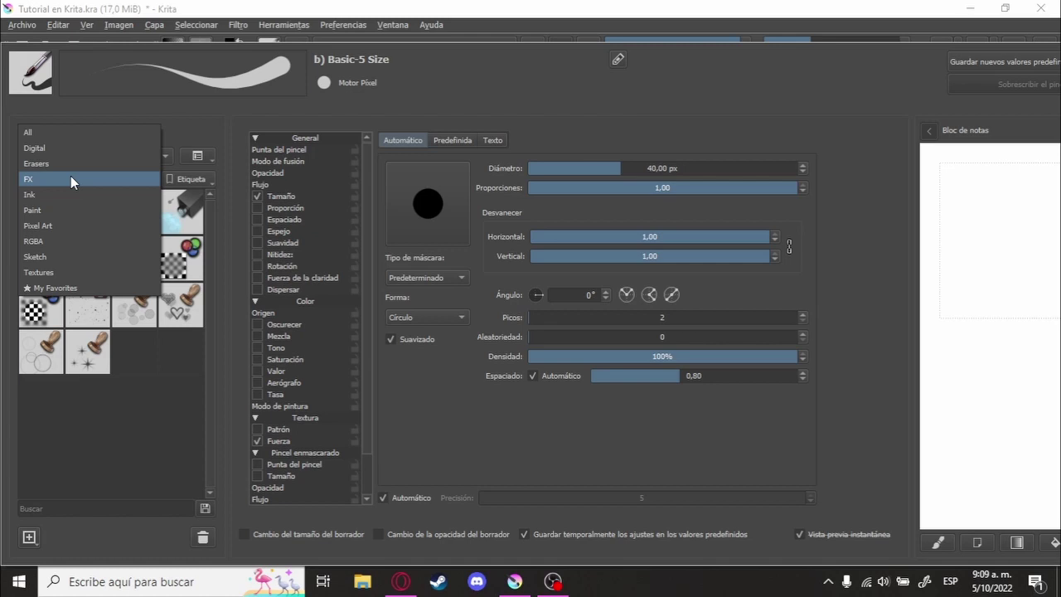
click(71, 124)
click(149, 243)
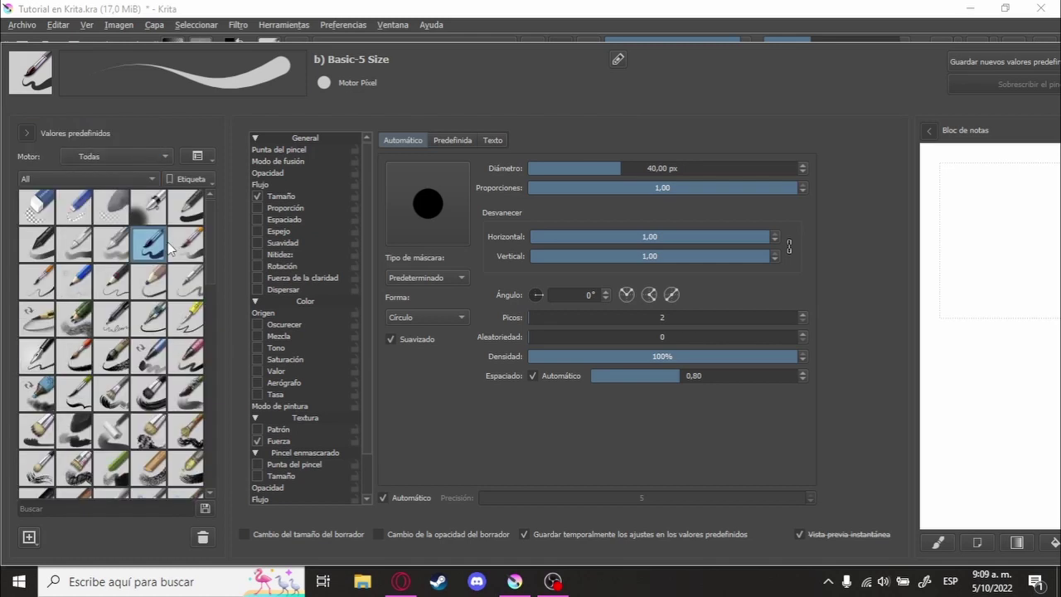
click(425, 20)
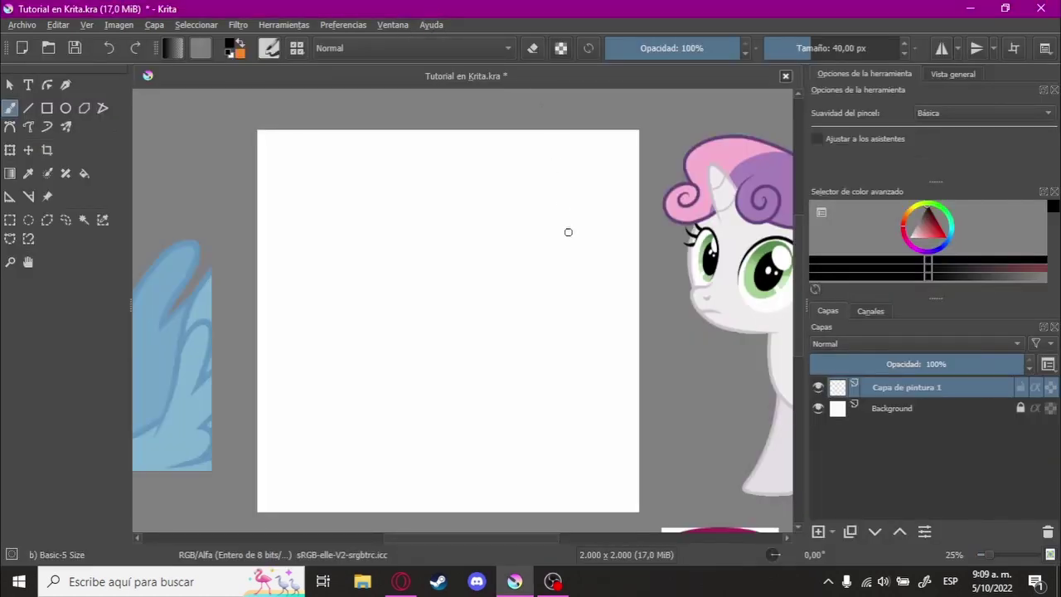
- Rename 'Capa de pintura 1' to Estructura, toggle Background's visibility, and reselect Estructura
double_click(940, 387)
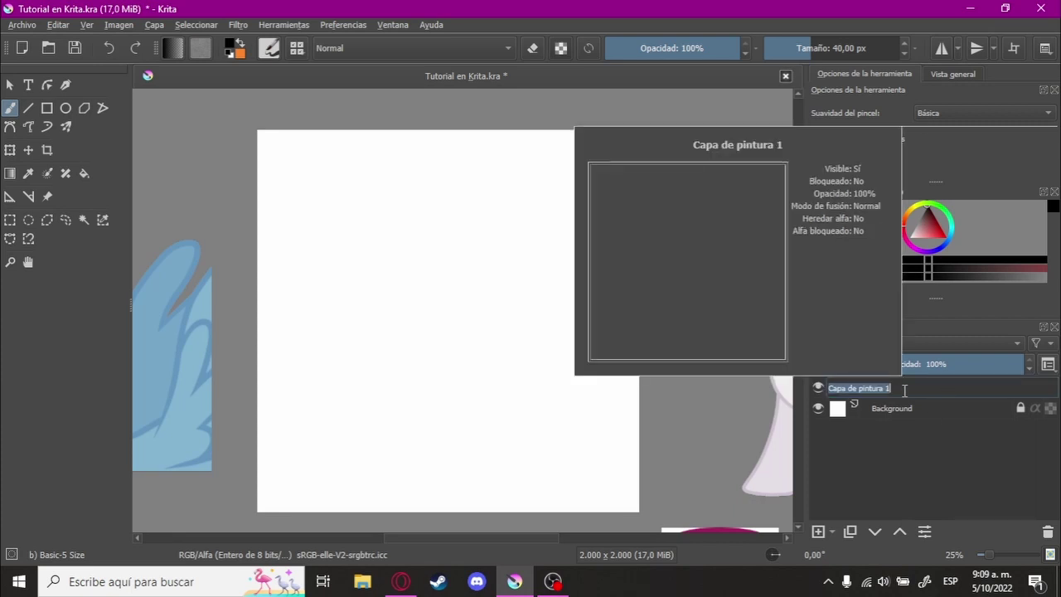
text(Estructura)
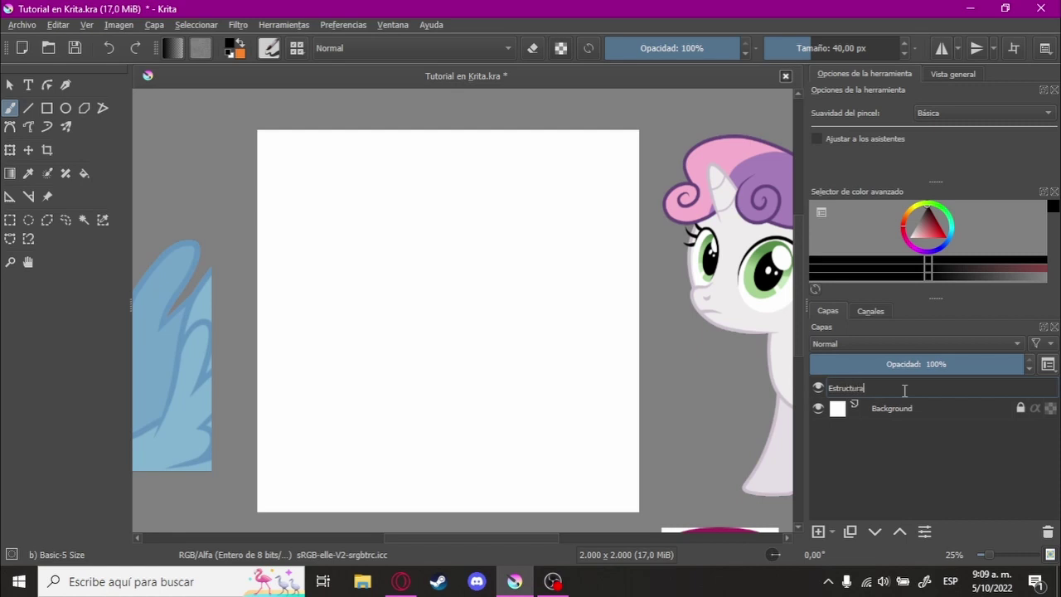
key(Return)
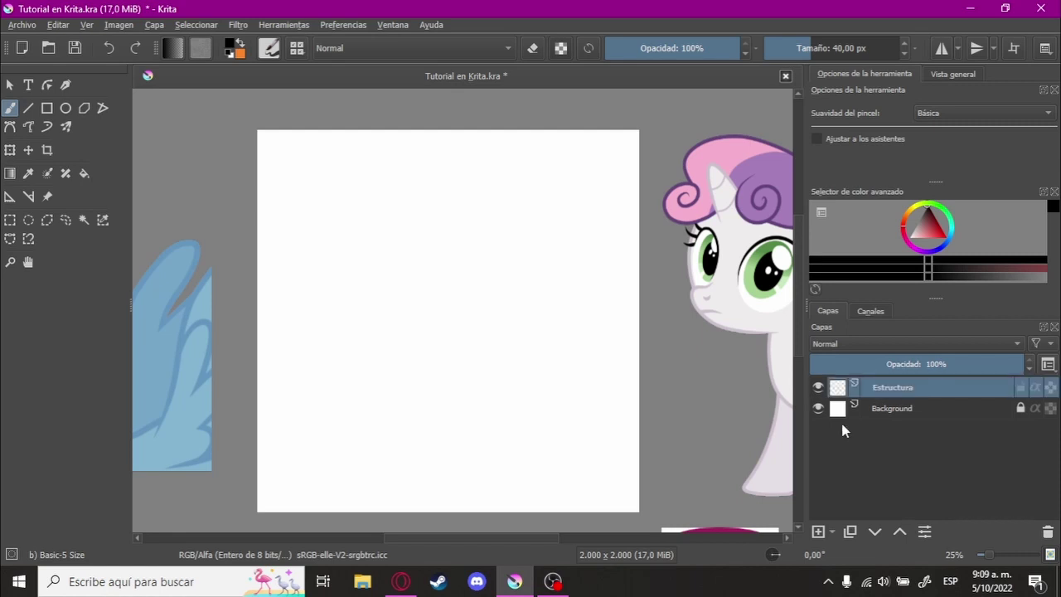
click(908, 415)
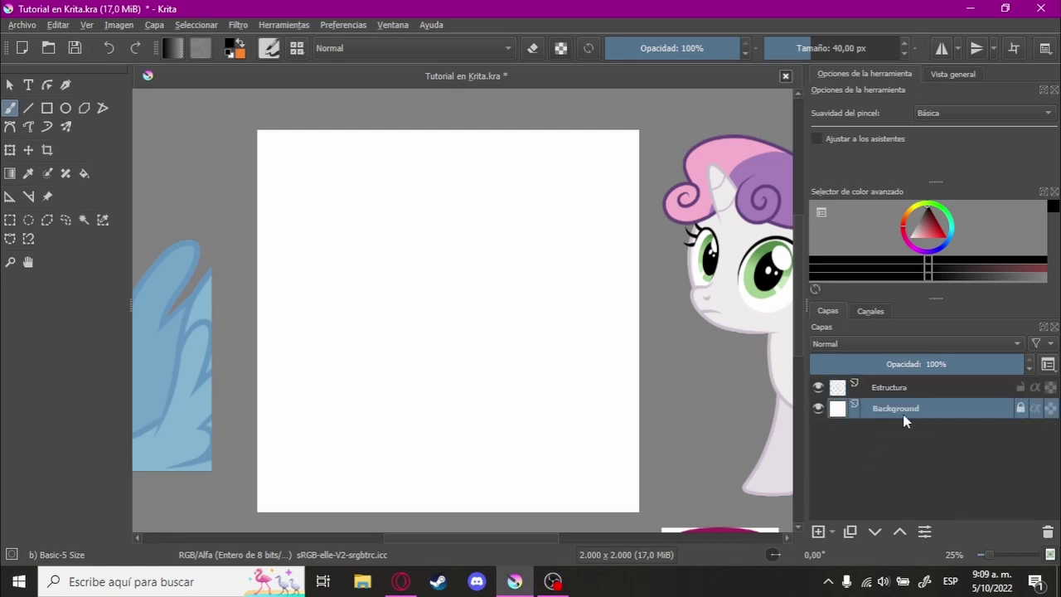
click(817, 409)
click(815, 407)
click(940, 388)
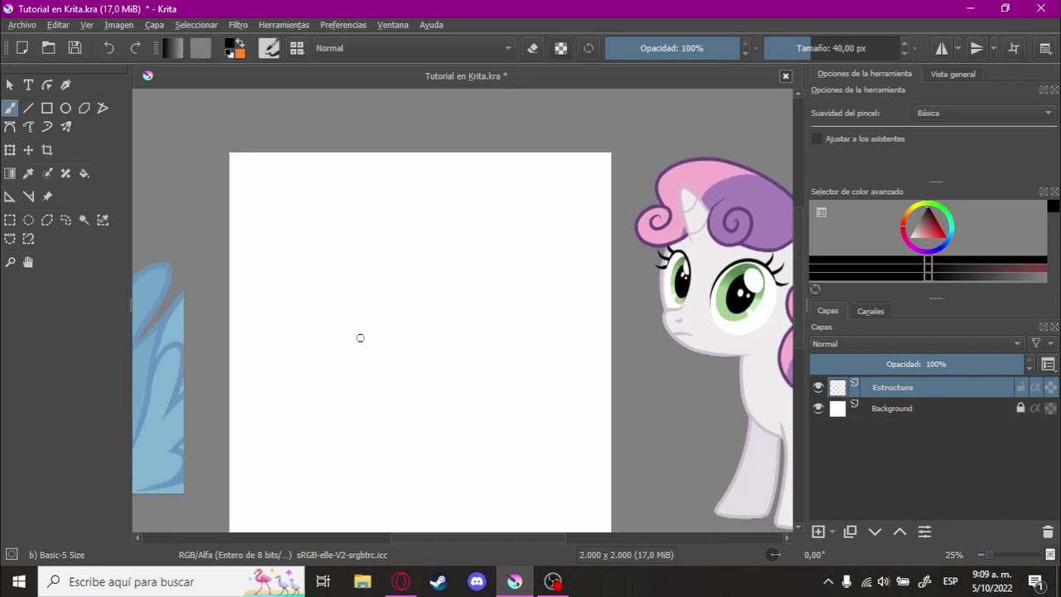
- Sketch the large head circle, retrying misdrawn strokes
mouse_move(360, 338)
mouse_down()
mouse_move(348, 343)
mouse_move(365, 355)
mouse_move(332, 234)
mouse_move(325, 353)
mouse_up()
key(Delete)
key(Delete)
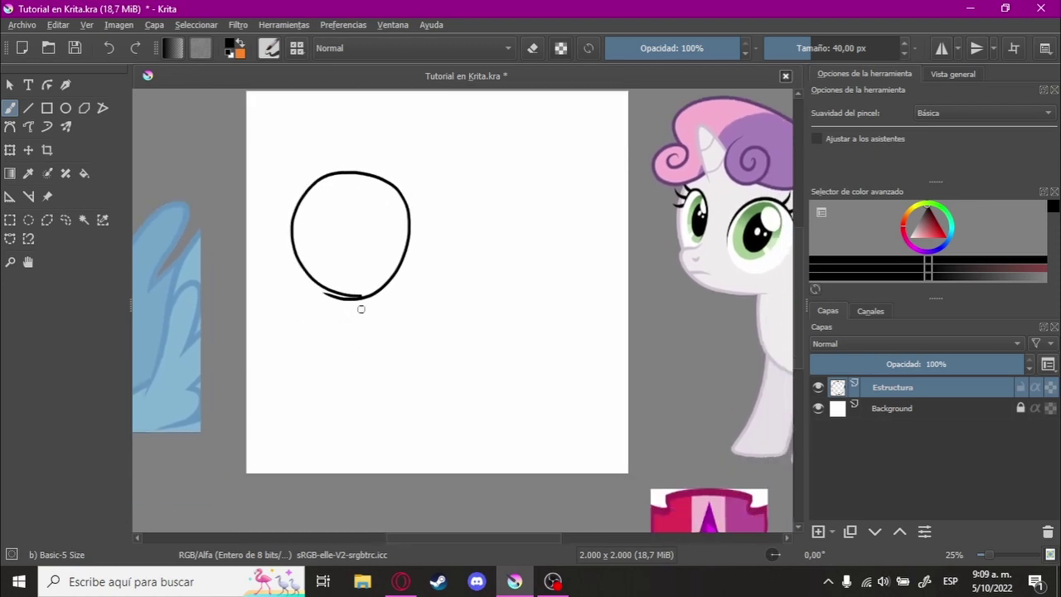
scroll(360, 311, up, 2)
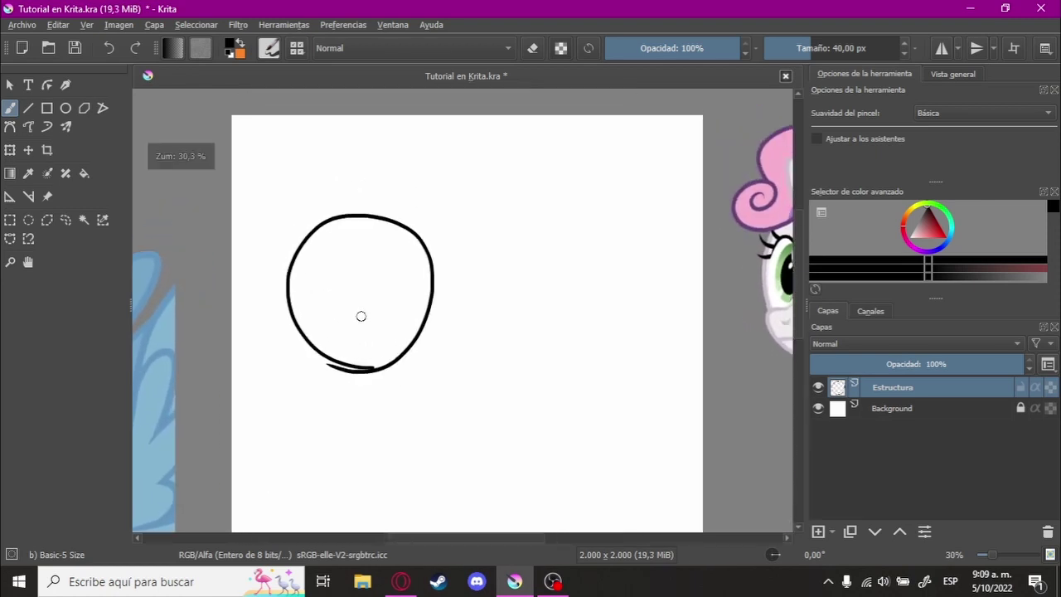
scroll(368, 332, down, 3)
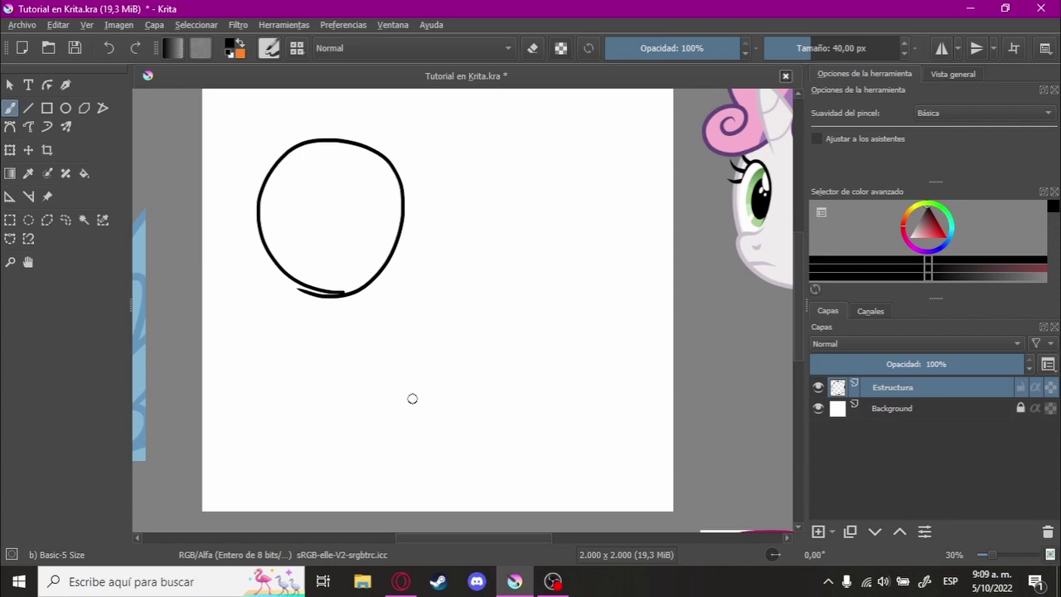
mouse_move(331, 290)
mouse_down()
mouse_move(450, 331)
mouse_move(434, 379)
mouse_move(364, 288)
mouse_move(412, 370)
mouse_move(370, 373)
mouse_up()
key(ctrl+z)
key(ctrl+z)
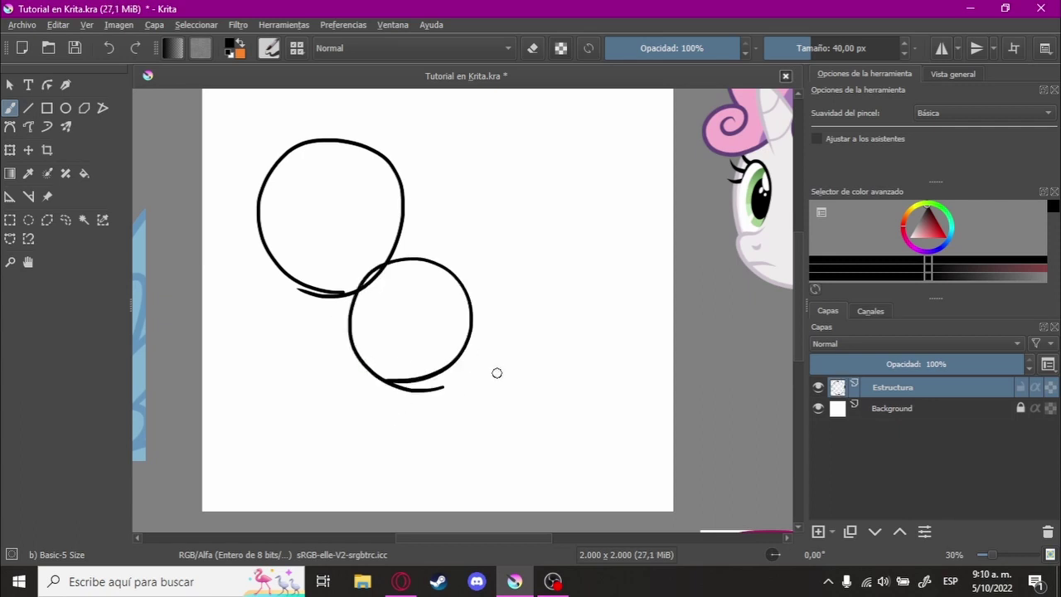
- Try out the body circles below and right of the head, undoing the failed attempts
key(ctrl+z)
mouse_move(445, 389)
mouse_down()
mouse_move(377, 380)
mouse_move(473, 362)
mouse_move(456, 387)
mouse_move(367, 351)
mouse_move(381, 352)
mouse_up()
key(ctrl+z)
key(ctrl+z)
key(ctrl+z)
key(ctrl+z)
mouse_move(540, 367)
mouse_down()
mouse_move(517, 263)
mouse_move(496, 369)
mouse_up()
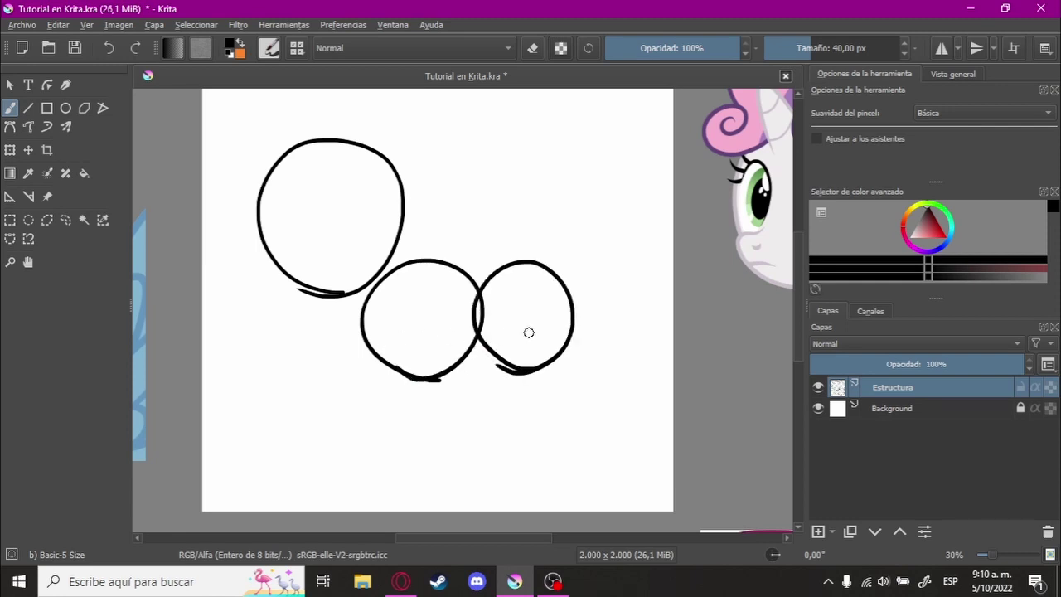
key(ctrl+z)
mouse_move(553, 401)
mouse_down()
mouse_move(501, 403)
mouse_move(489, 389)
mouse_up()
key(ctrl+z)
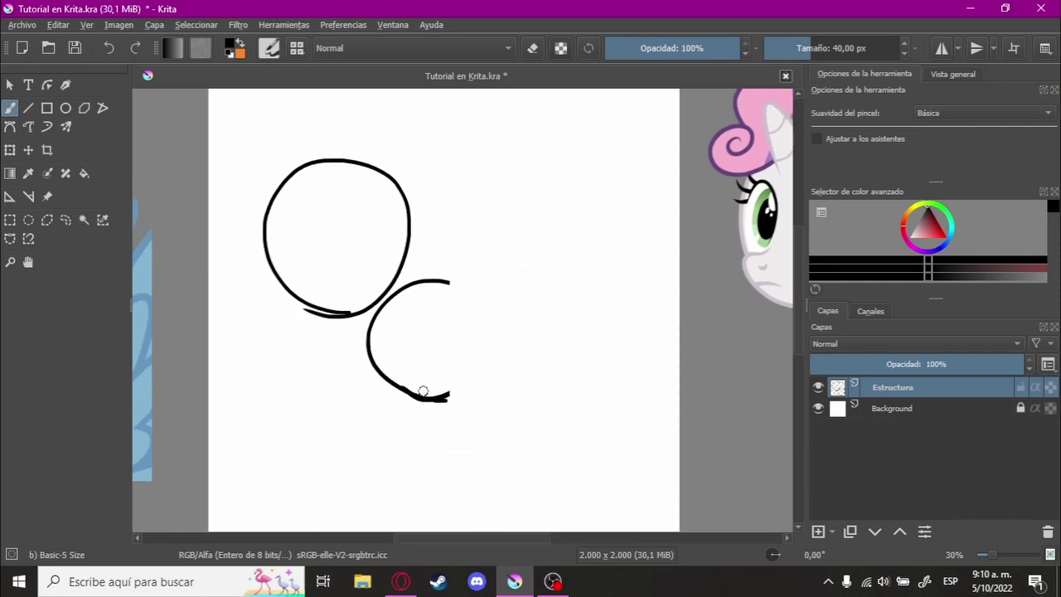
key(ctrl+z)
mouse_move(420, 422)
mouse_down()
mouse_move(450, 303)
mouse_move(440, 421)
mouse_move(393, 308)
mouse_move(406, 422)
mouse_up()
key(ctrl+z)
key(ctrl+z)
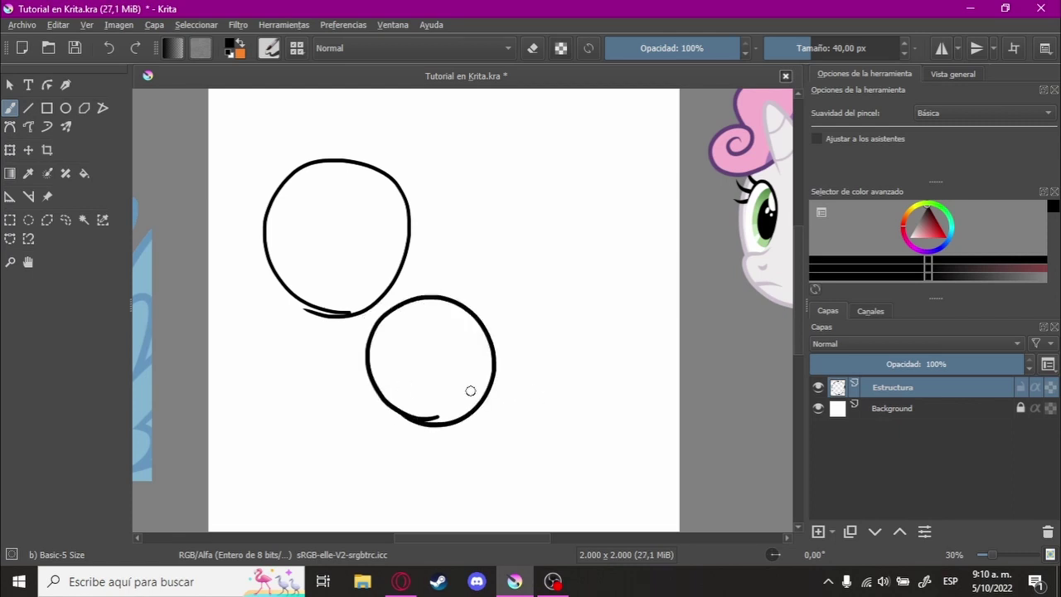
- Draw the chest circle below the head and the hindquarter oval beside it
mouse_move(582, 403)
mouse_down()
mouse_move(489, 373)
mouse_move(578, 416)
mouse_up()
drag(509, 387, 449, 365)
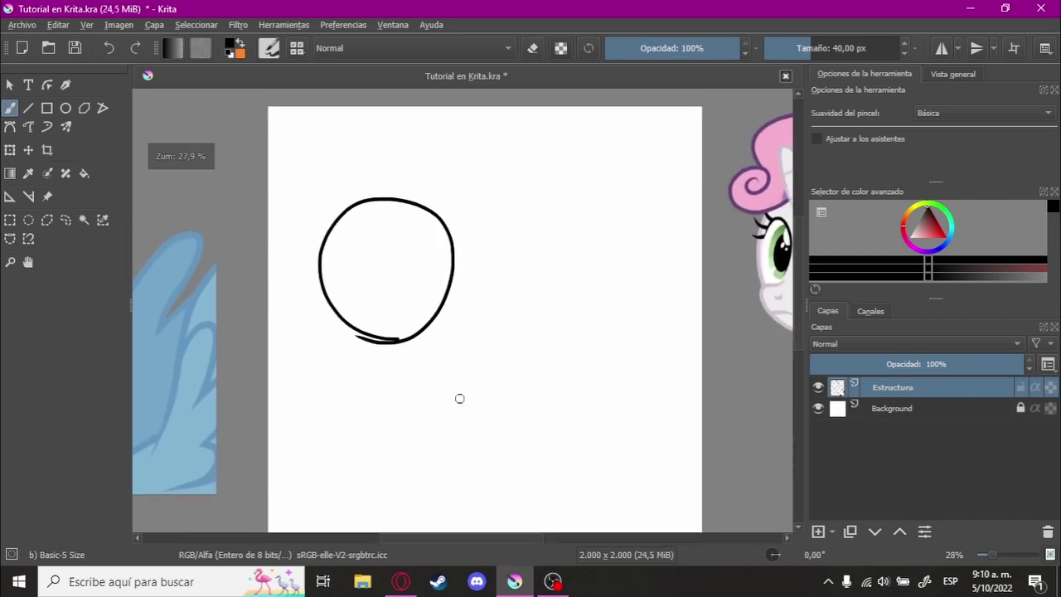
drag(467, 433, 414, 407)
key(ctrl+z)
mouse_move(421, 332)
mouse_down()
mouse_move(455, 436)
mouse_move(477, 425)
mouse_up()
mouse_move(549, 416)
mouse_down()
mouse_move(516, 421)
mouse_move(546, 421)
mouse_move(530, 391)
mouse_move(528, 431)
mouse_move(509, 412)
mouse_up()
key(ctrl+z)
- Erase the stray stroke tails under the circles, then return to the brush
key(e)
mouse_move(438, 379)
mouse_down()
mouse_move(456, 370)
mouse_move(528, 378)
mouse_move(484, 374)
mouse_move(504, 367)
mouse_up()
drag(599, 357, 681, 341)
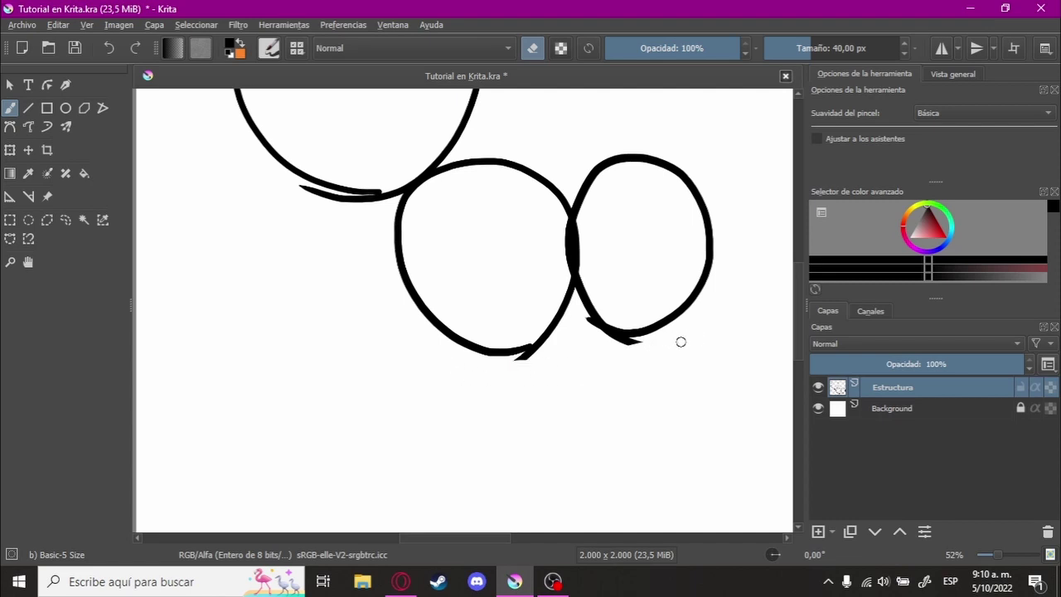
mouse_move(568, 367)
mouse_down()
mouse_move(556, 383)
mouse_move(511, 362)
mouse_move(548, 360)
mouse_up()
key(e)
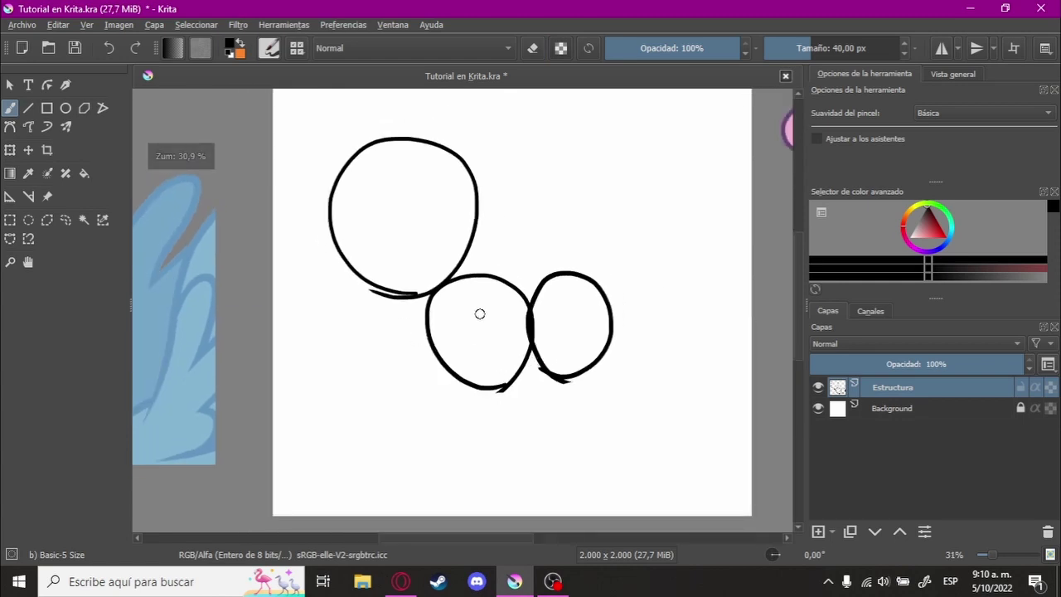
scroll(457, 355, up, 2)
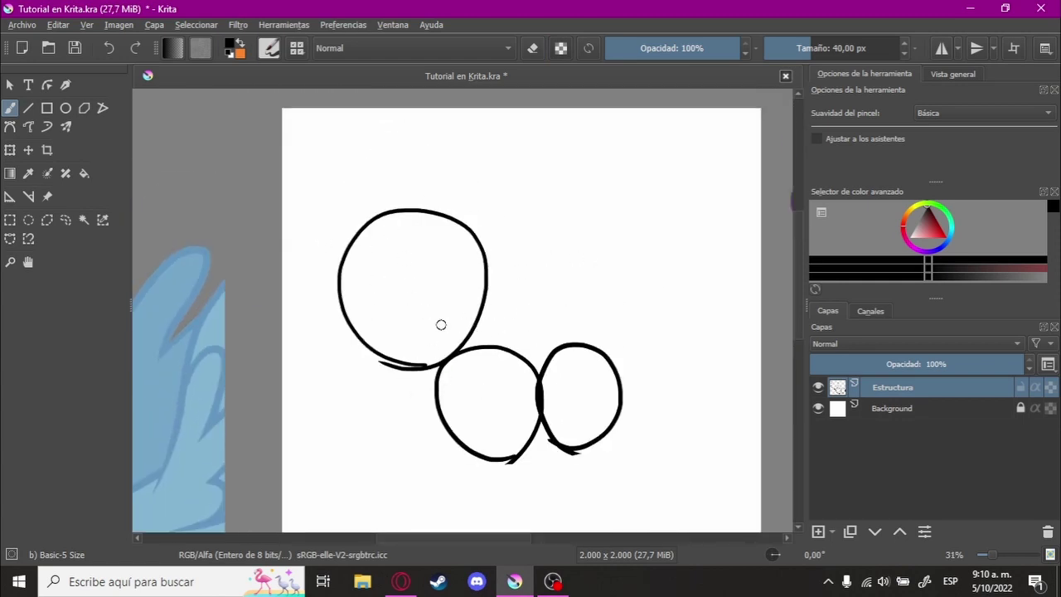
scroll(552, 347, down, 2)
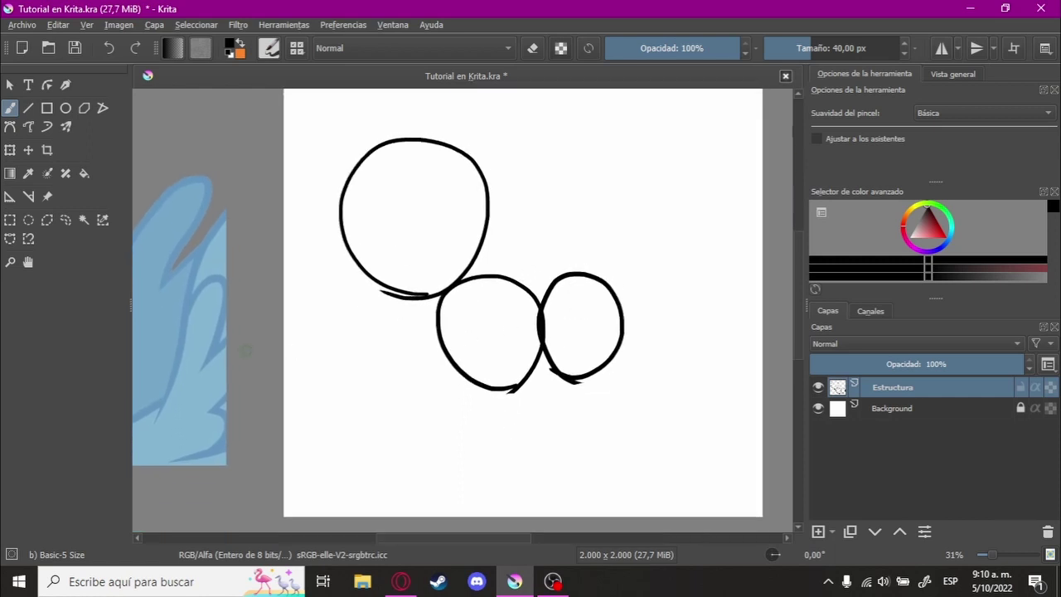
click(64, 109)
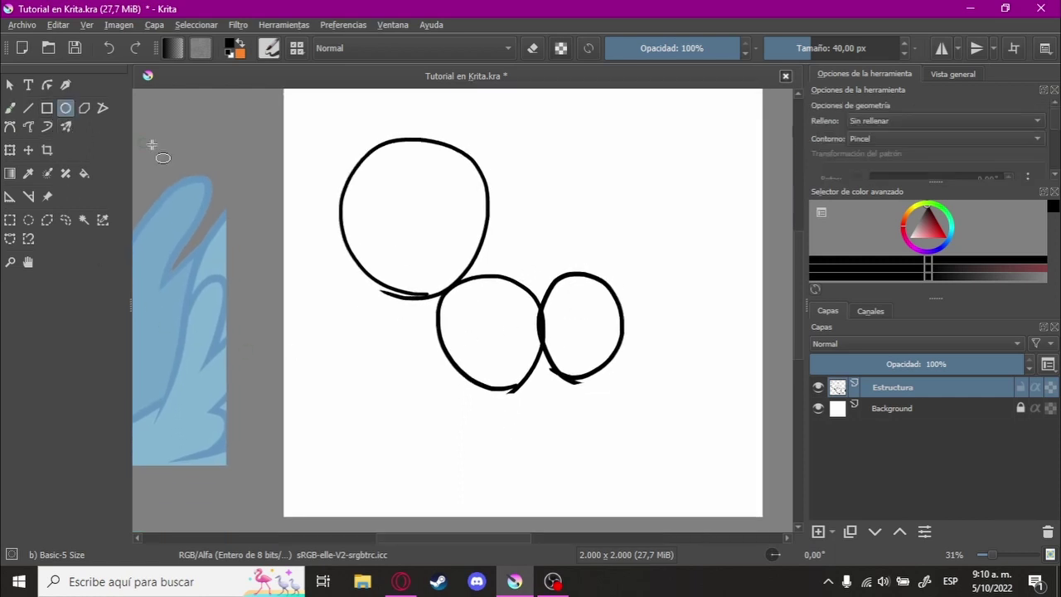
drag(632, 157, 729, 291)
drag(528, 288, 415, 311)
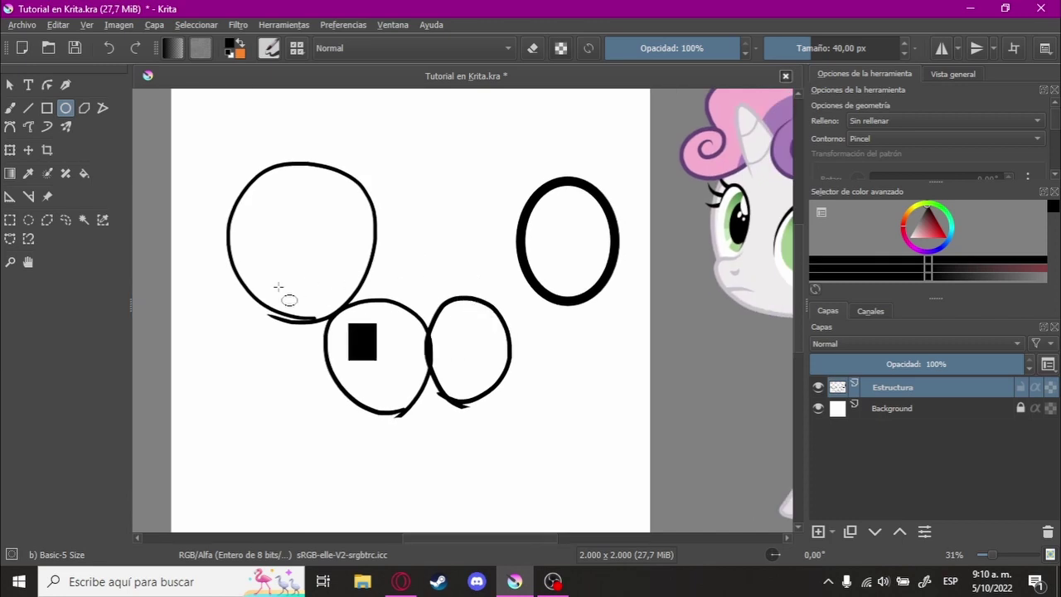
key(ctrl+z)
click(10, 126)
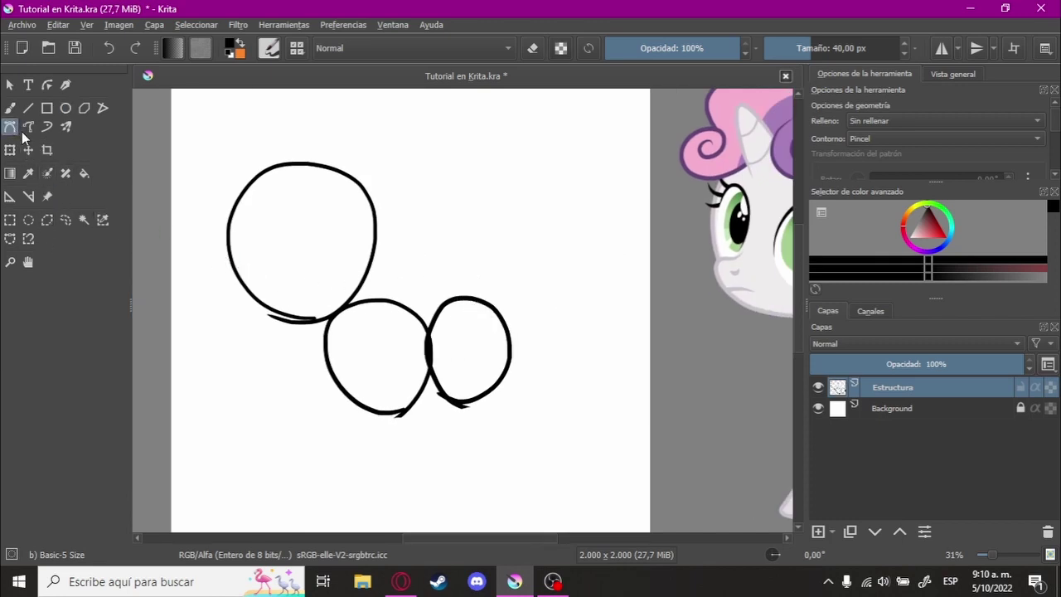
click(451, 173)
click(600, 253)
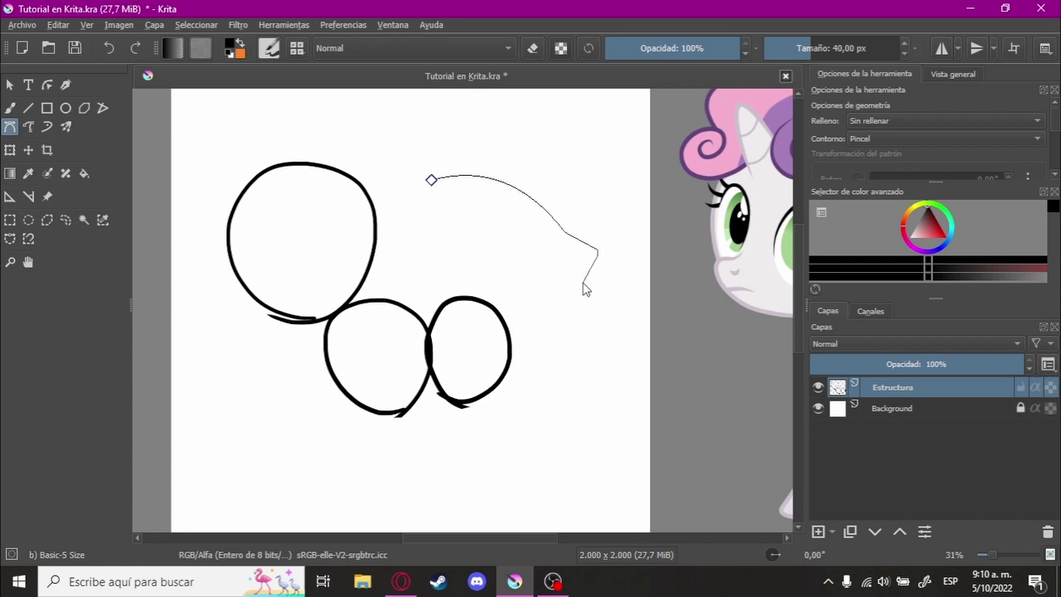
key(Return)
key(ctrl+z)
drag(410, 204, 462, 172)
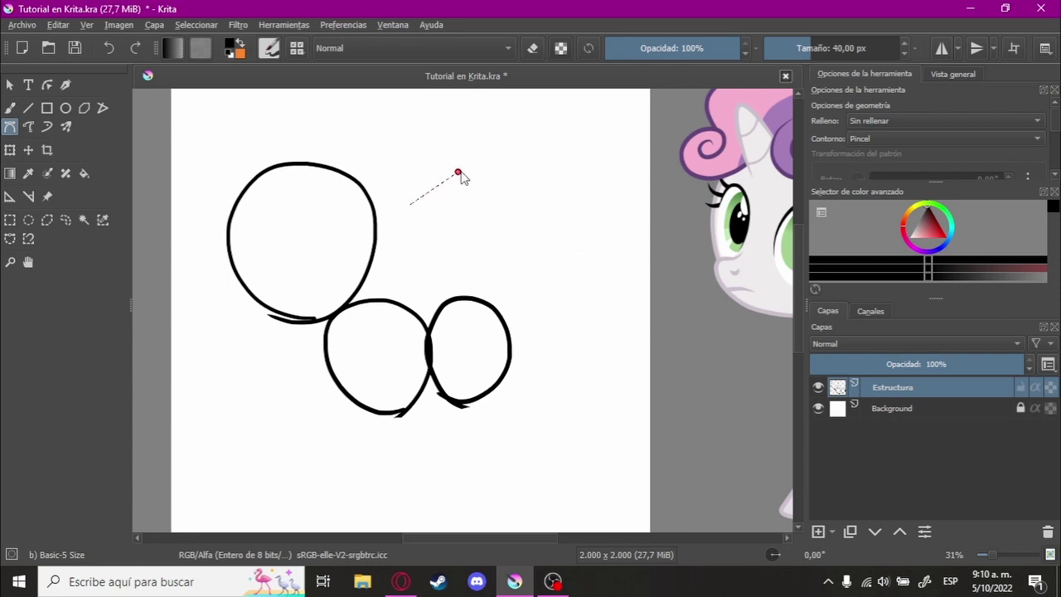
click(523, 208)
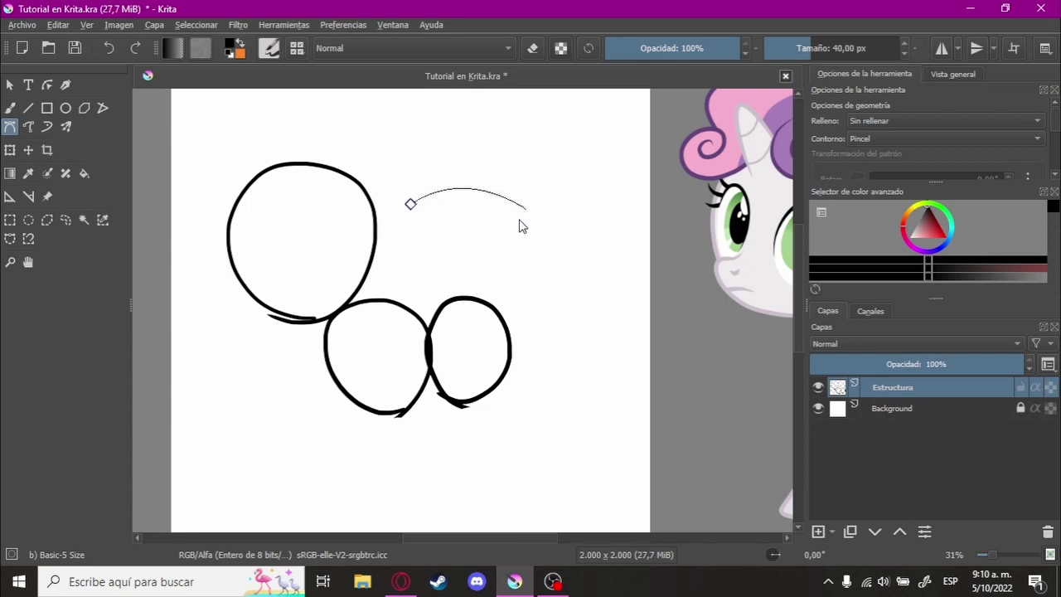
key(Return)
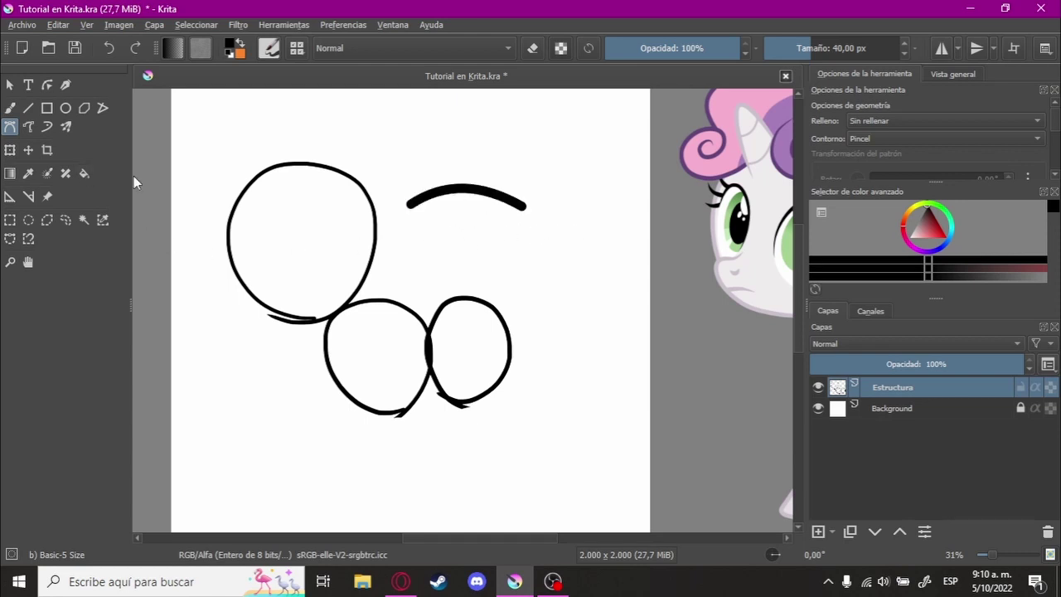
key(ctrl+z)
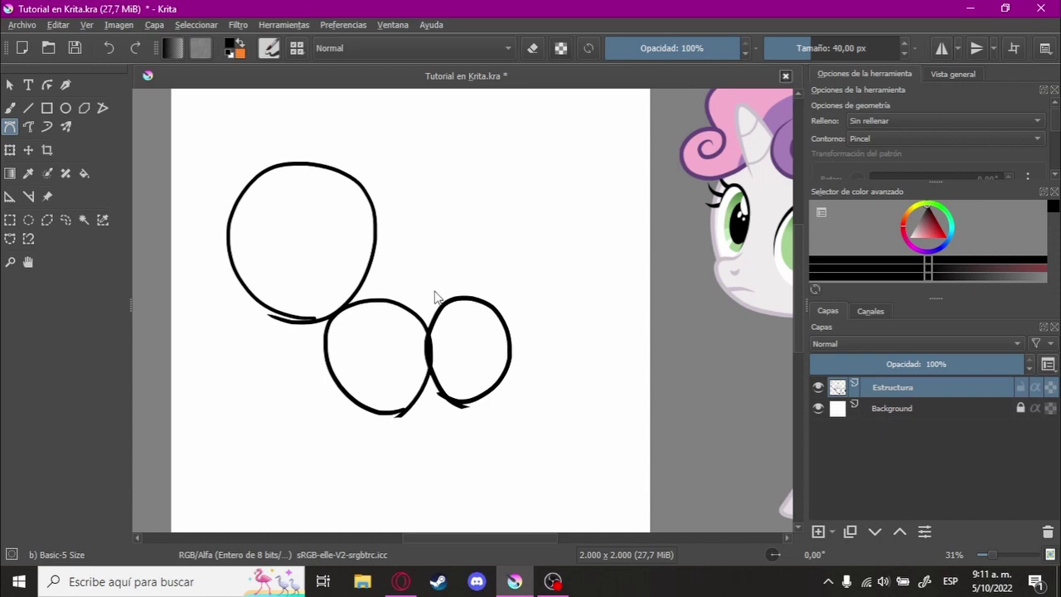
key(b)
drag(436, 290, 447, 275)
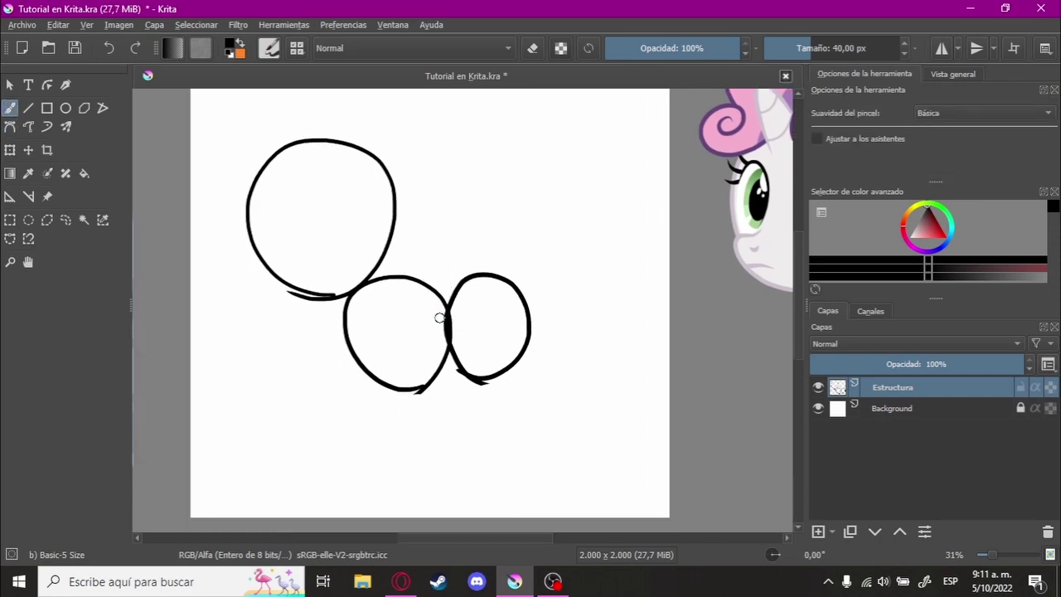
drag(439, 317, 463, 347)
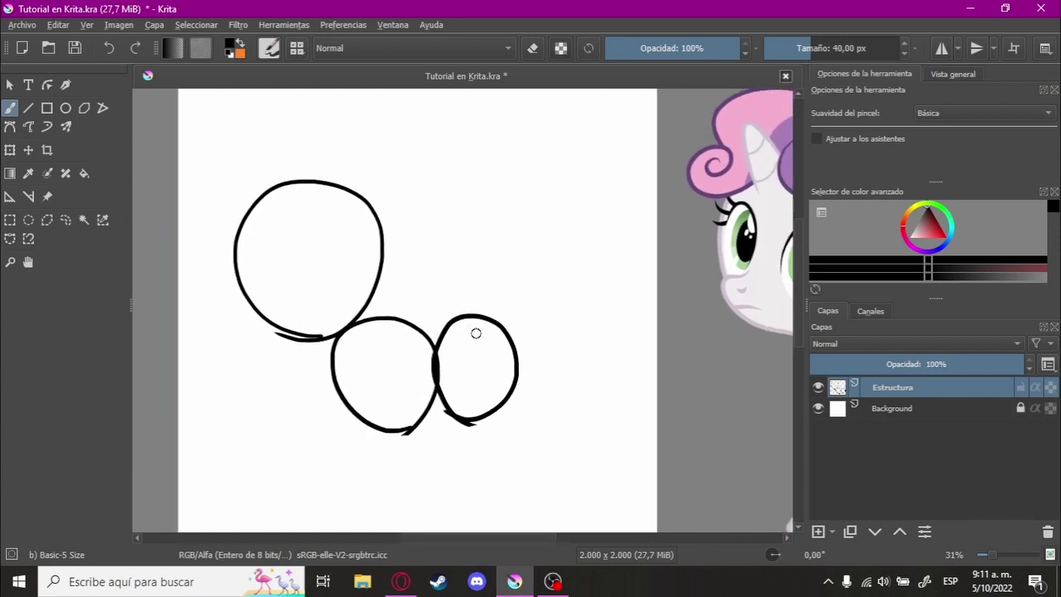
mouse_move(546, 336)
mouse_down()
mouse_move(473, 323)
mouse_move(437, 335)
mouse_move(483, 341)
mouse_move(456, 309)
mouse_up()
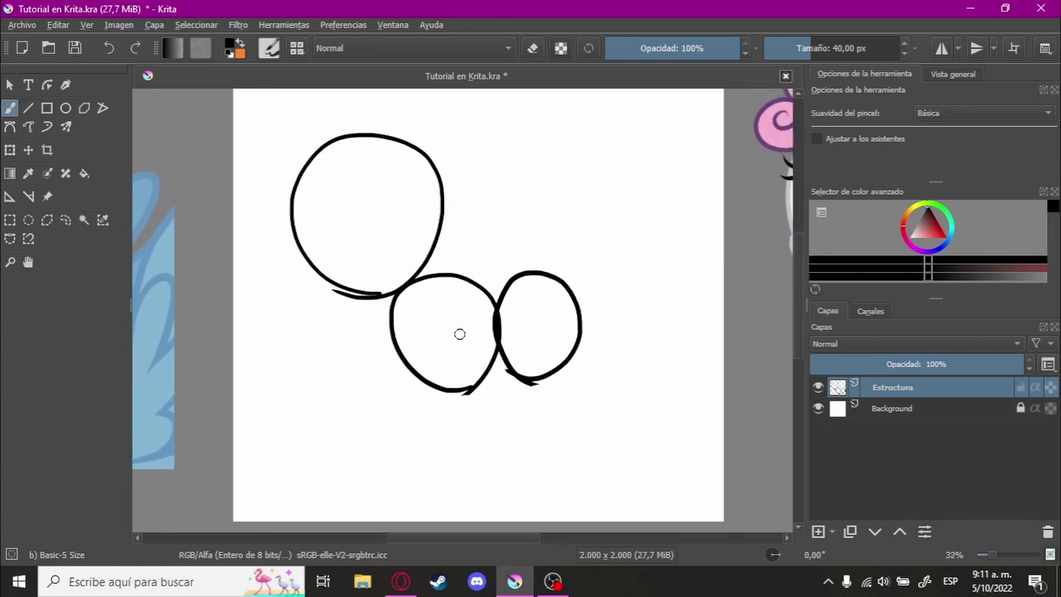
drag(448, 345, 460, 318)
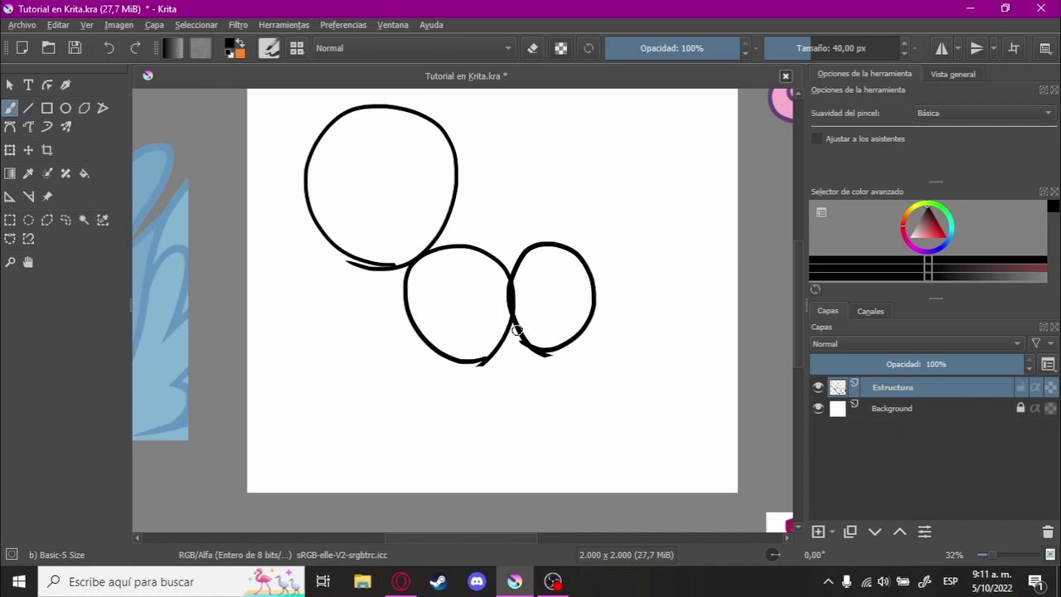
scroll(490, 347, up, 1)
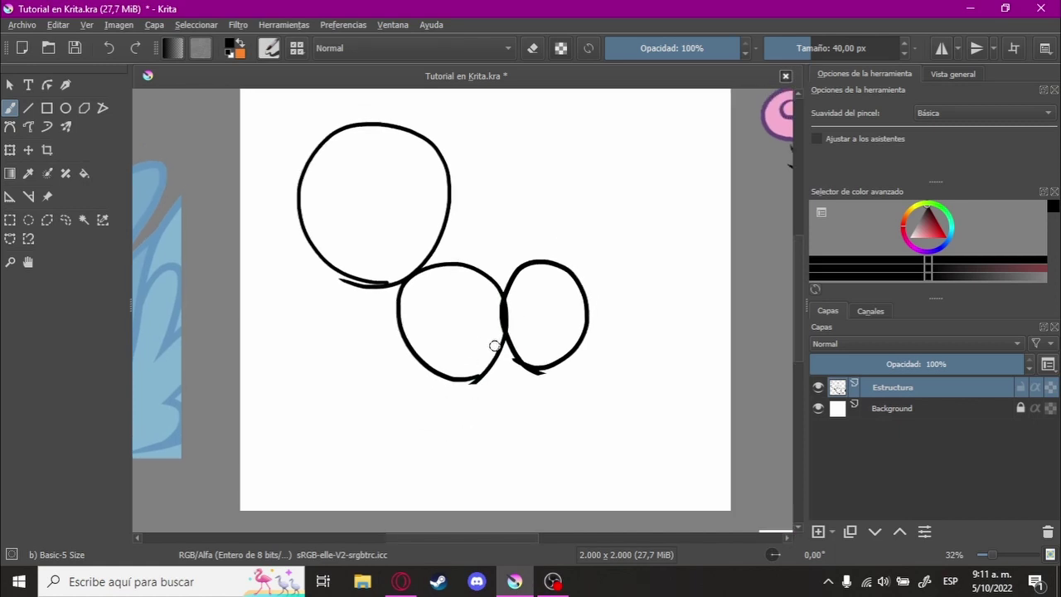
scroll(493, 345, up, 1)
scroll(506, 340, up, 1)
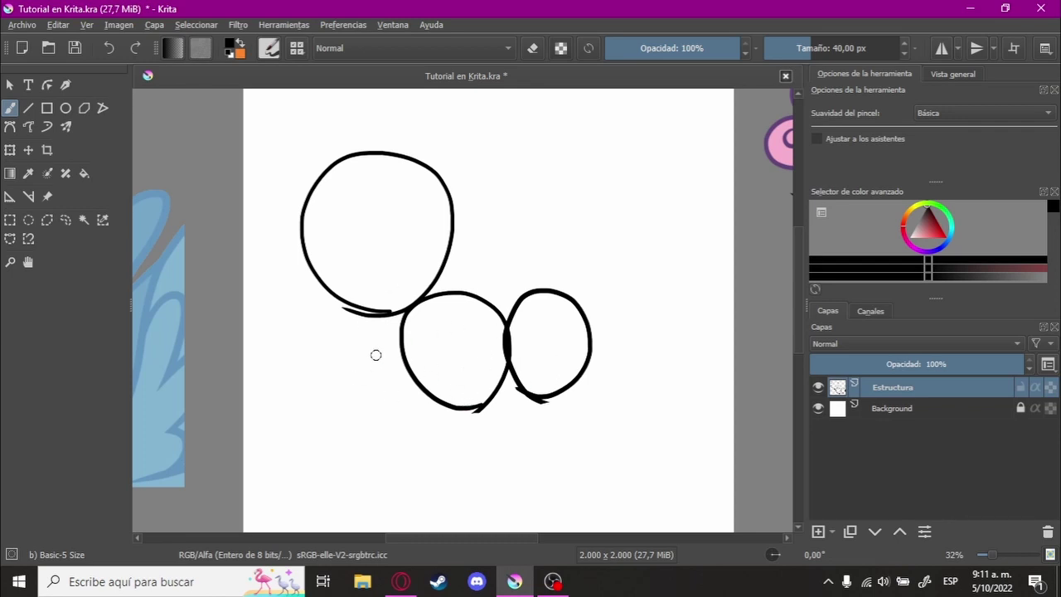
scroll(492, 345, down, 2)
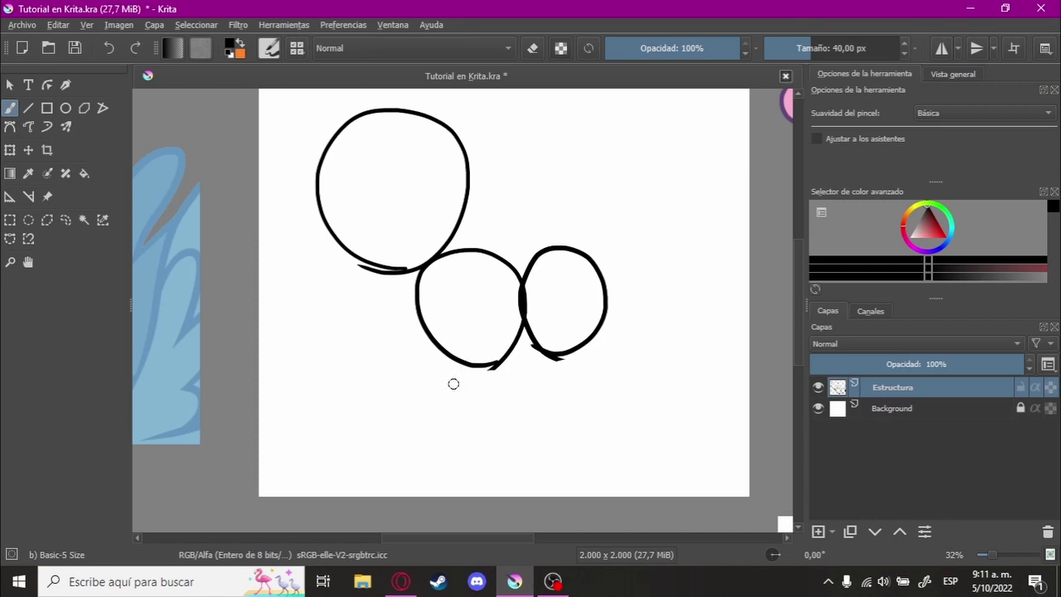
click(402, 581)
key(ctrl+Tab)
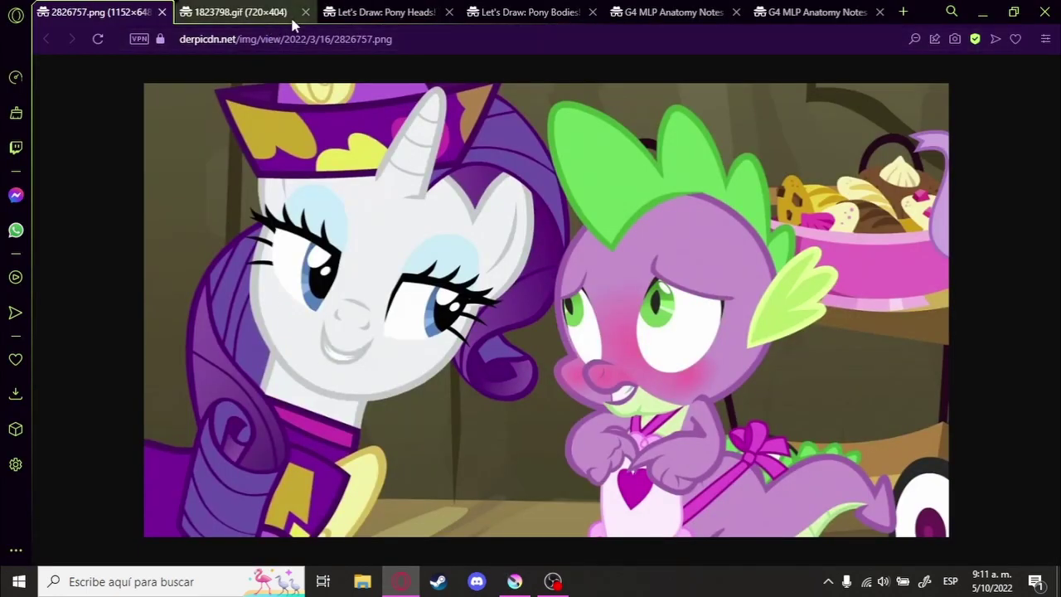
key(ctrl+Tab)
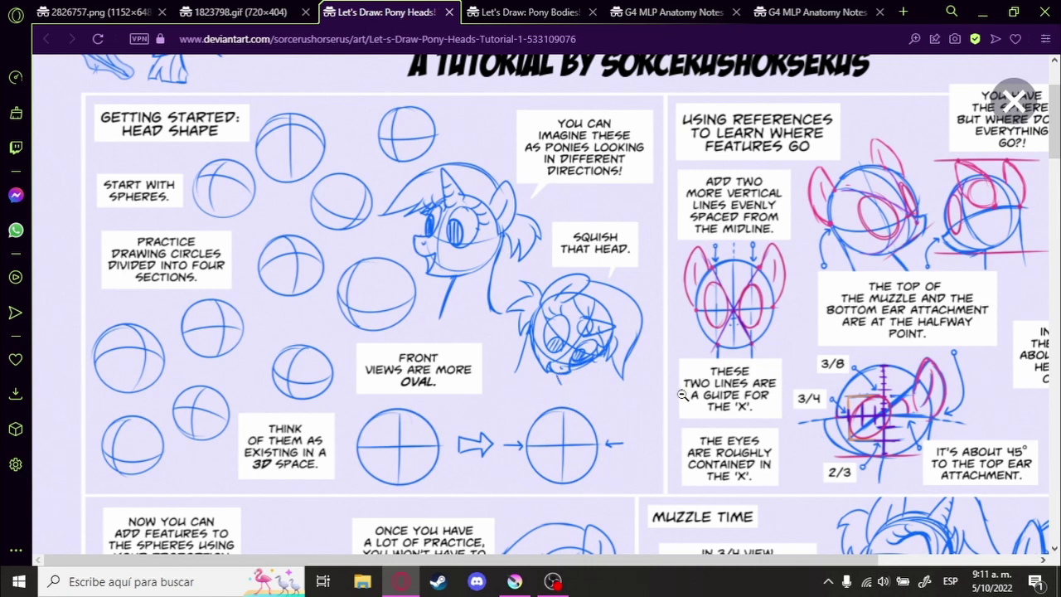
click(518, 583)
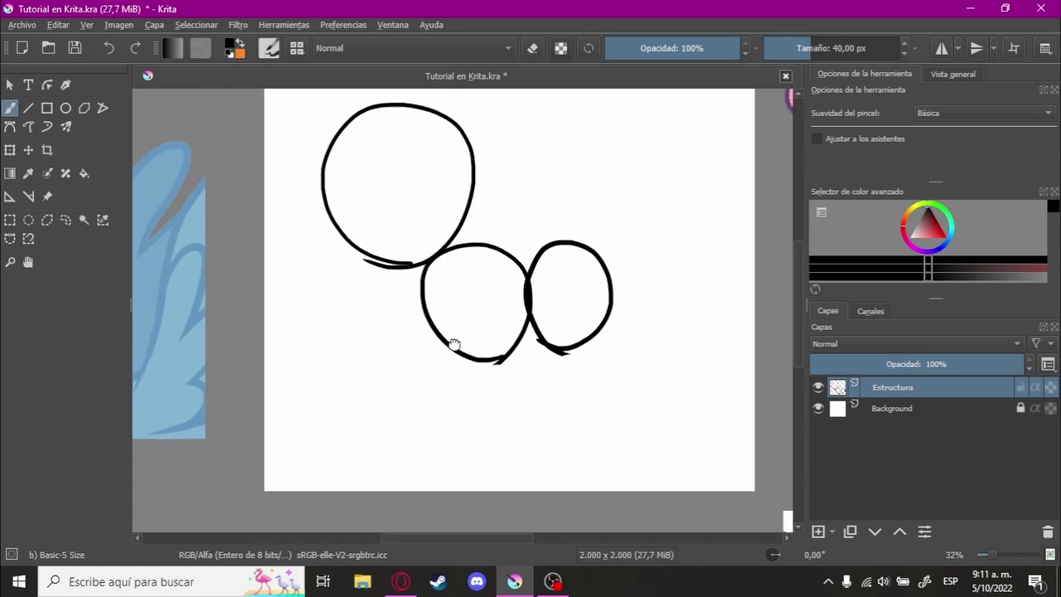
- Pan to the front leg and undo the earlier downward leg extension
drag(519, 323, 464, 375)
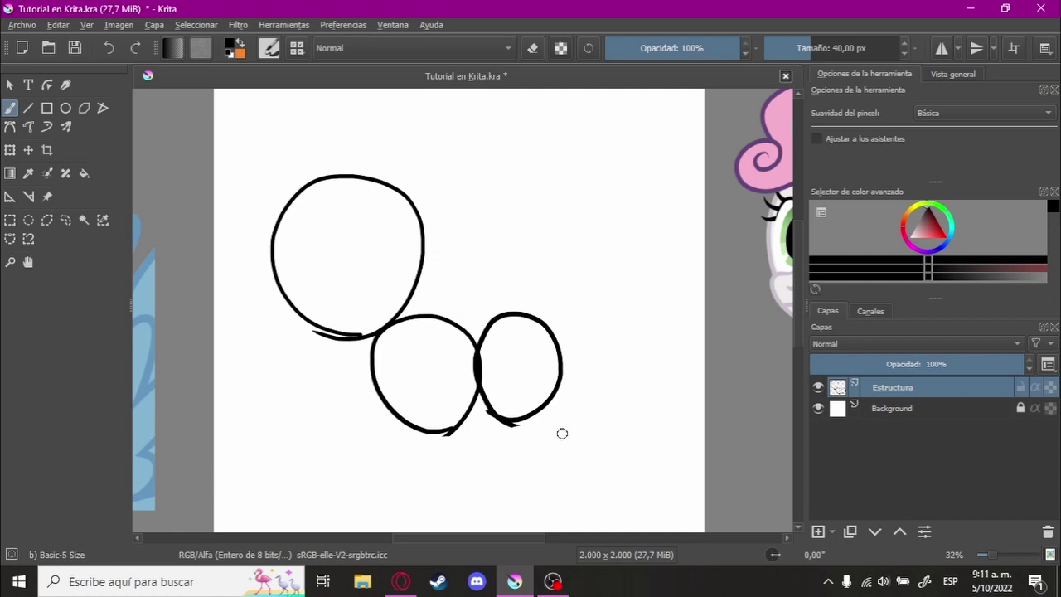
drag(497, 355, 383, 313)
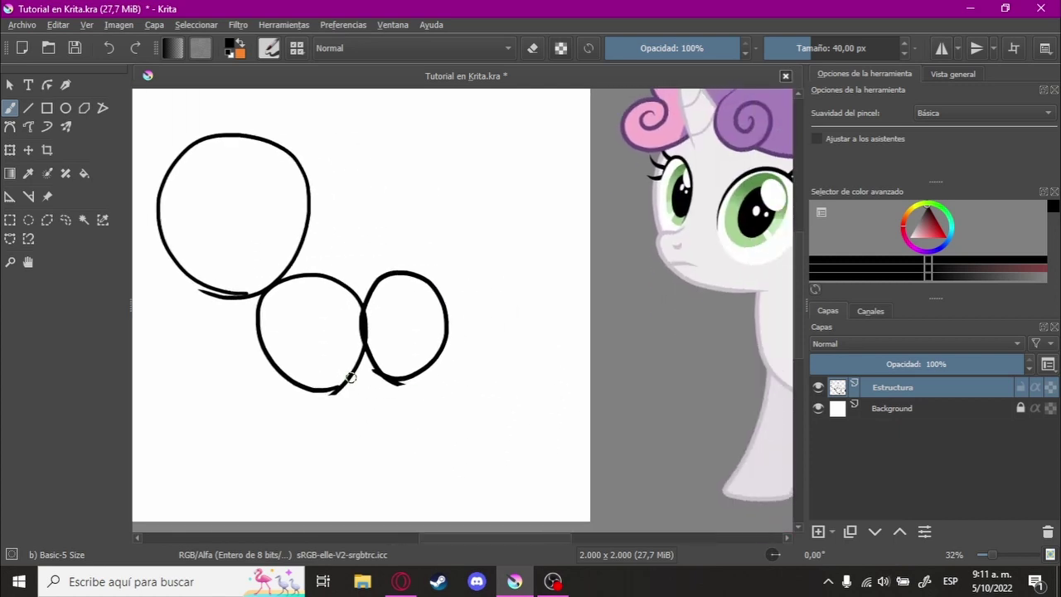
mouse_move(350, 378)
mouse_down()
mouse_move(439, 363)
mouse_move(419, 334)
mouse_move(425, 389)
mouse_move(404, 489)
mouse_up()
key(ctrl+z)
key(ctrl+z)
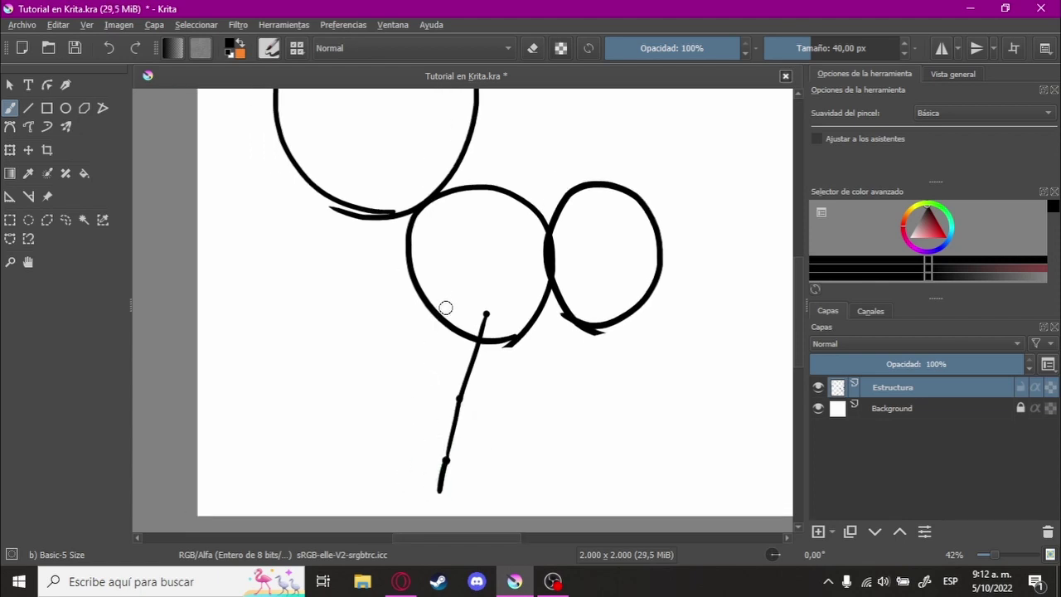
- Redraw the front leg line down from the chest circle, retrying its lower segment
mouse_move(454, 295)
mouse_down()
mouse_move(387, 415)
mouse_move(404, 366)
mouse_up()
key(ctrl+z)
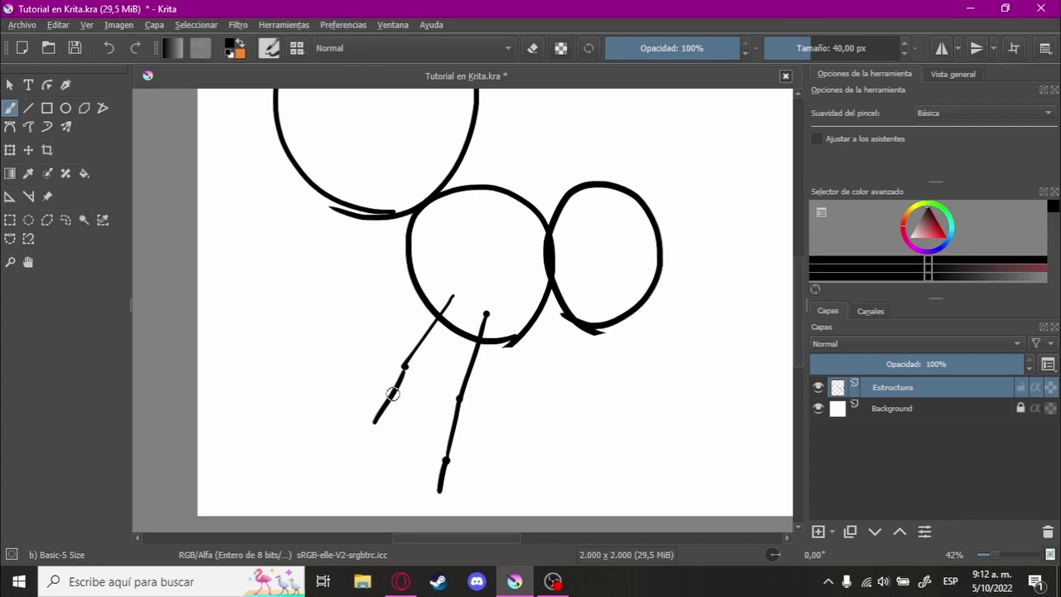
key(ctrl+z)
mouse_move(372, 412)
mouse_down()
mouse_move(404, 366)
mouse_move(353, 453)
mouse_up()
key(ctrl+z)
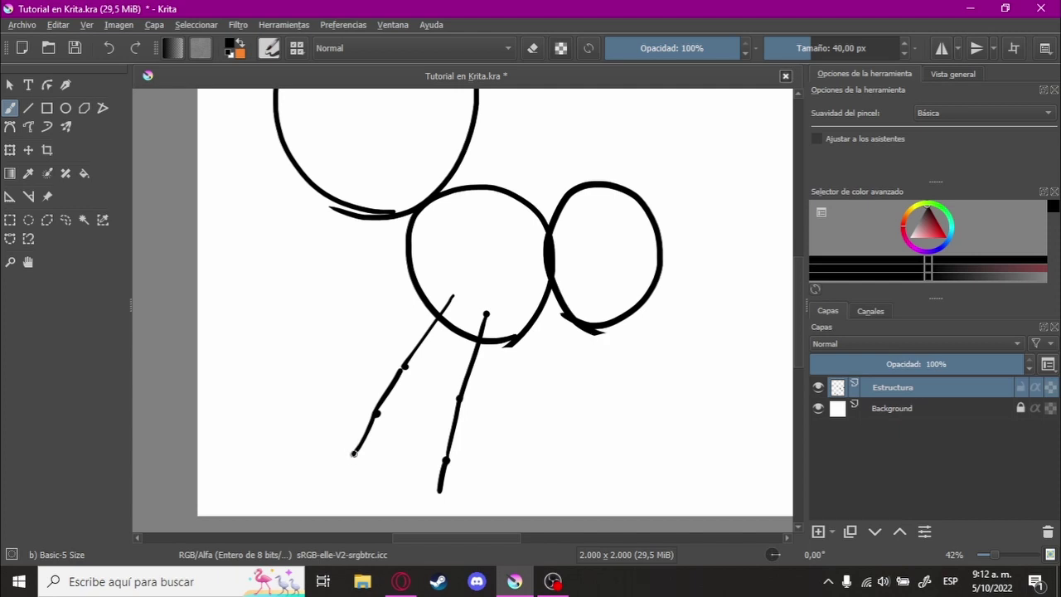
- Zoom and scroll the view out to see the whole structure sketch
scroll(377, 426, up, 2)
scroll(383, 443, down, 1)
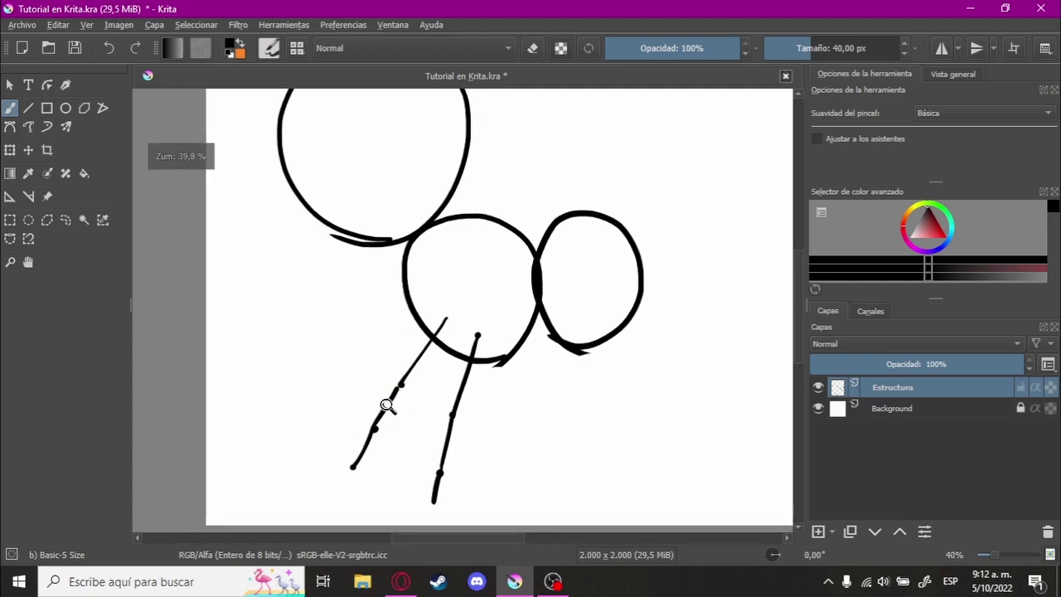
scroll(403, 400, down, 1)
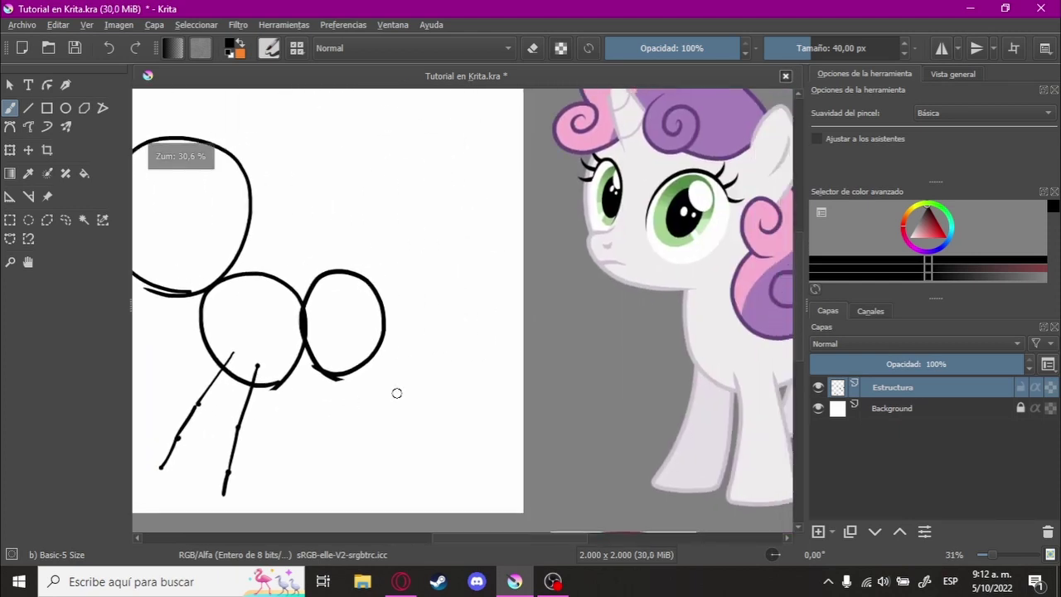
scroll(536, 357, right, 5)
scroll(540, 353, right, 3)
scroll(535, 364, down, 1)
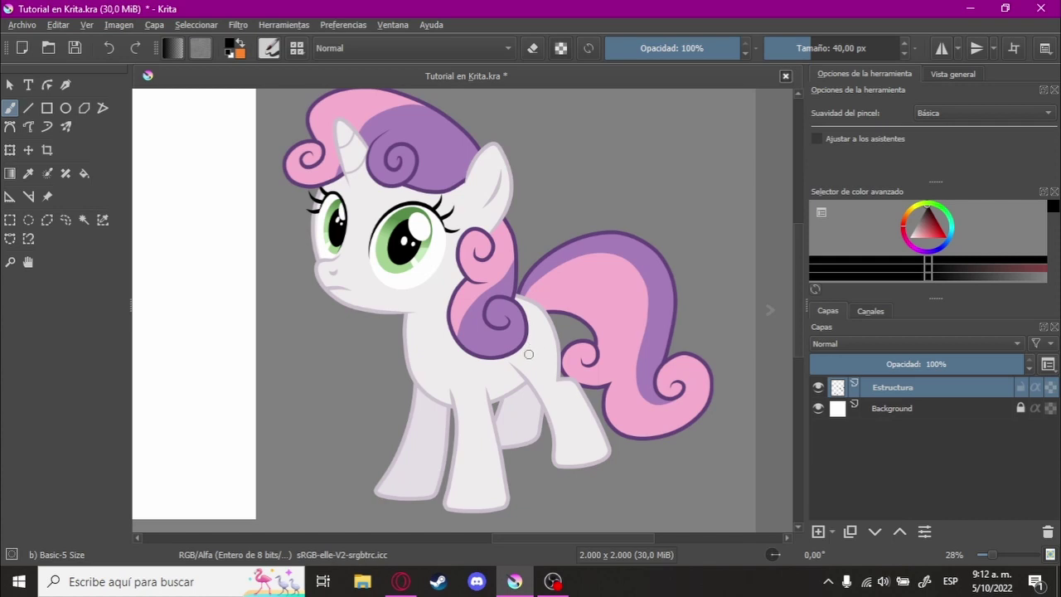
scroll(477, 379, down, 1)
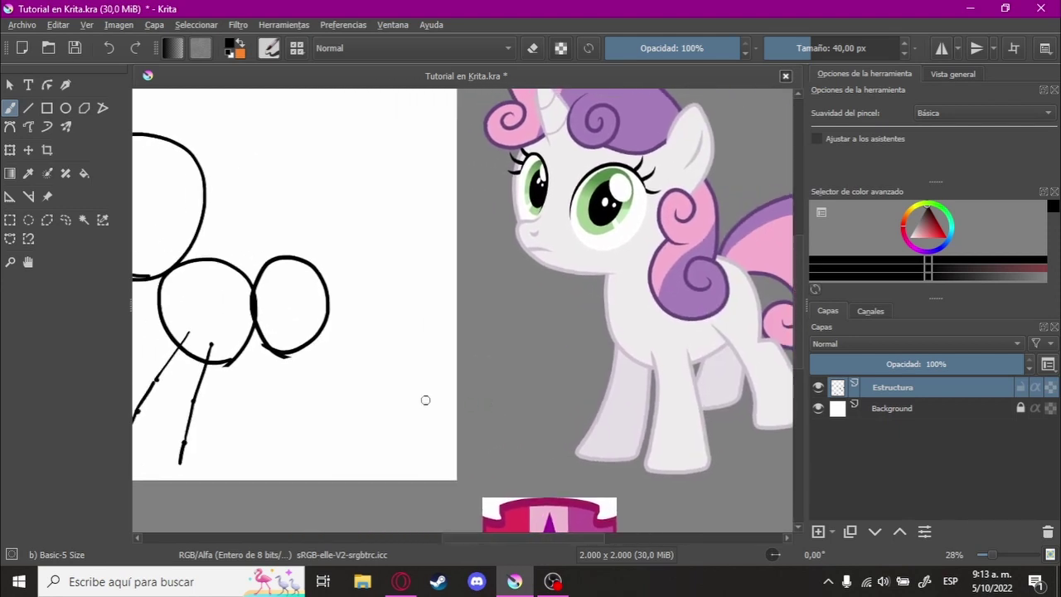
- Draw the first hind leg line from the rear circle with a joint dot at its bend
scroll(424, 398, up, 3)
mouse_move(456, 242)
mouse_down()
mouse_move(455, 308)
mouse_move(507, 349)
mouse_move(477, 438)
mouse_move(493, 393)
mouse_move(504, 450)
mouse_up()
click(506, 347)
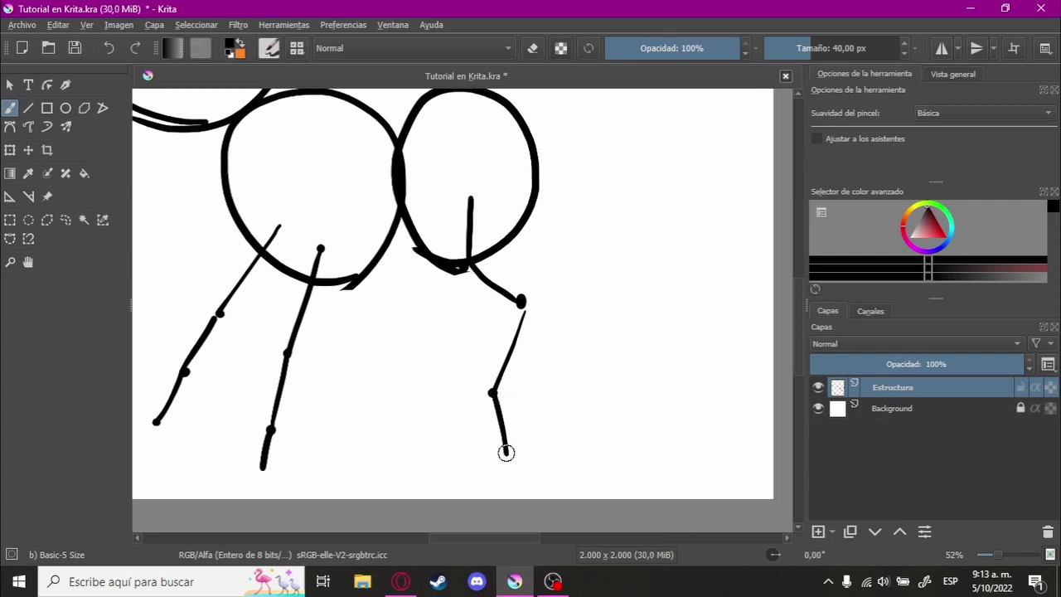
scroll(514, 406, down, 2)
scroll(531, 412, up, 2)
scroll(537, 411, down, 2)
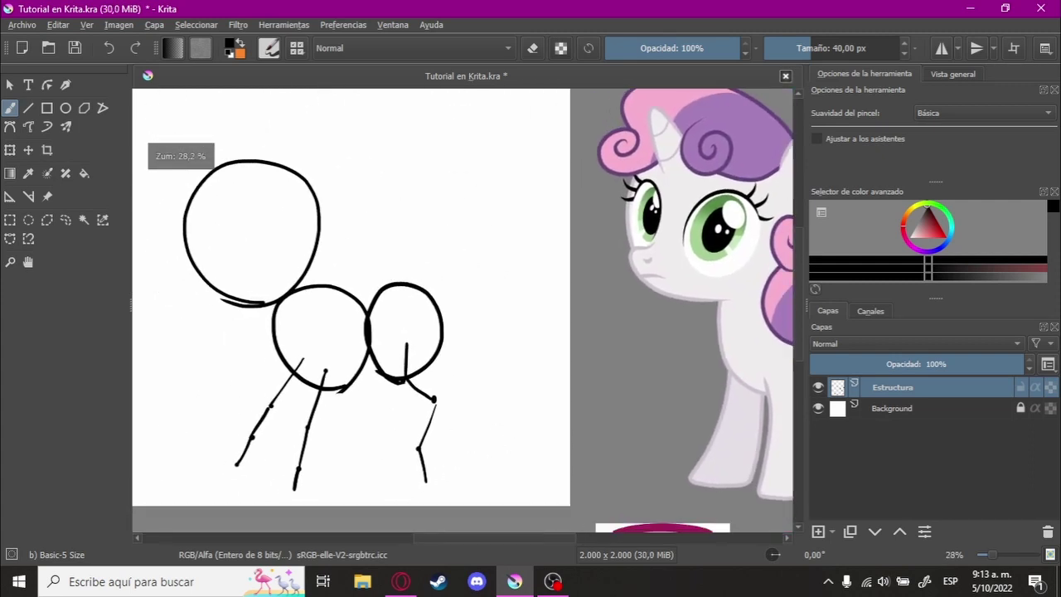
scroll(407, 429, down, 2)
mouse_move(393, 393)
mouse_down()
mouse_move(528, 256)
mouse_move(488, 396)
mouse_up()
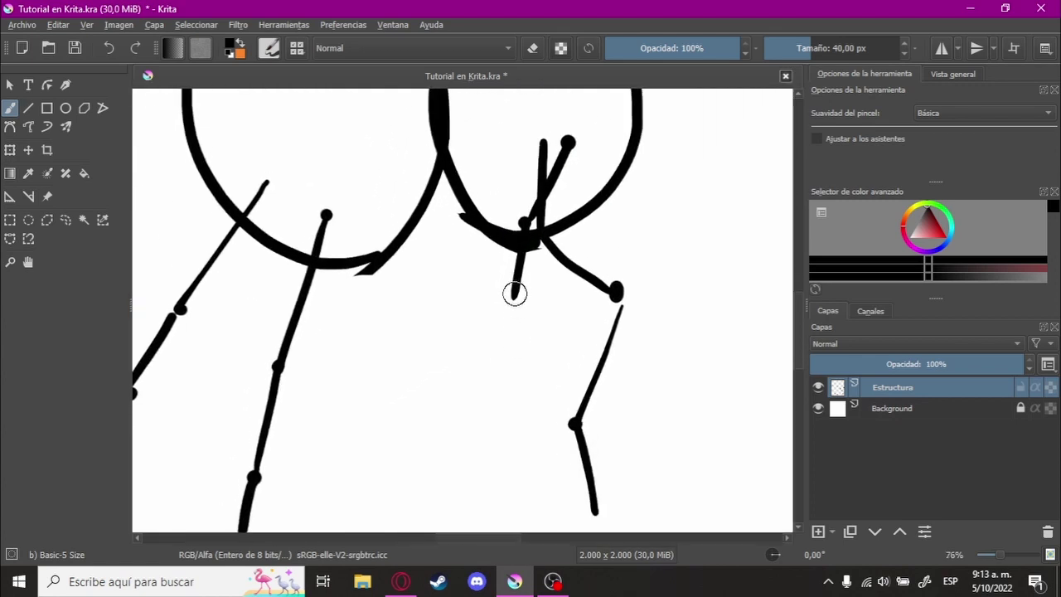
- Stroke a second hind leg, then undo the stray strokes under the rear circle
mouse_move(514, 293)
mouse_down()
mouse_move(483, 422)
mouse_move(476, 357)
mouse_move(497, 320)
mouse_up()
key(minus)
key(ctrl+z)
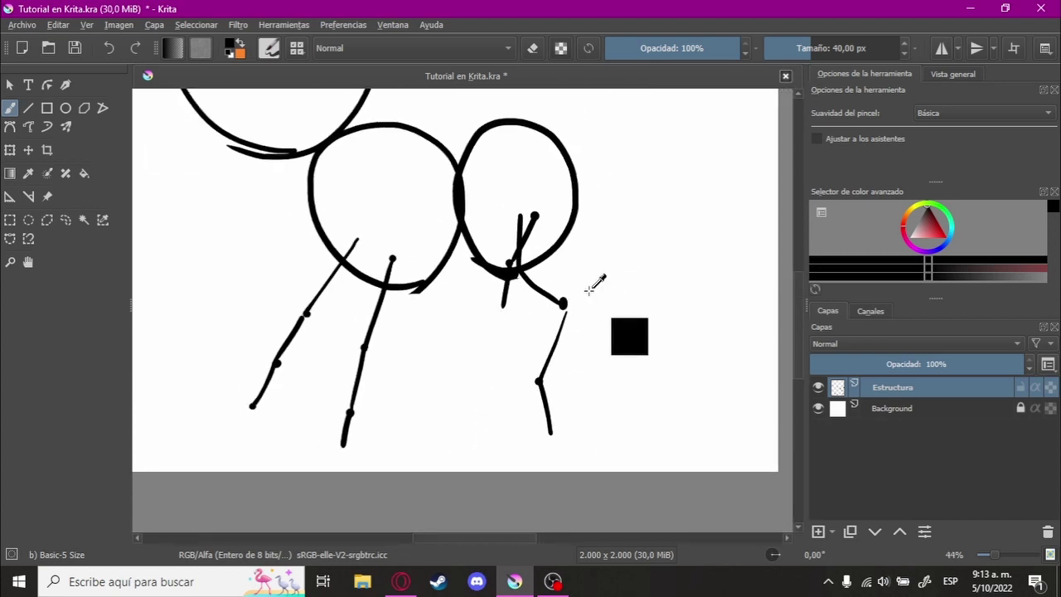
key(ctrl+z)
key(ctrl+z)
mouse_move(608, 280)
mouse_down()
mouse_move(521, 317)
mouse_move(410, 329)
mouse_move(572, 327)
mouse_move(472, 275)
mouse_move(498, 258)
mouse_move(549, 330)
mouse_move(554, 295)
mouse_up()
- Redraw the second hind leg with joint and knee dots, ending at the hoof
click(498, 256)
click(561, 272)
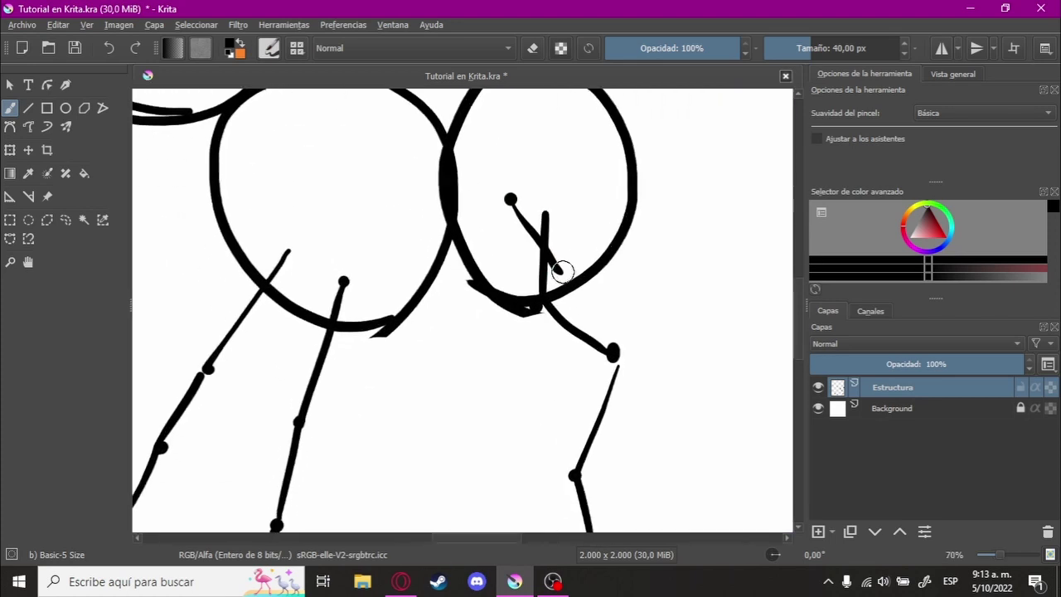
drag(514, 354, 564, 280)
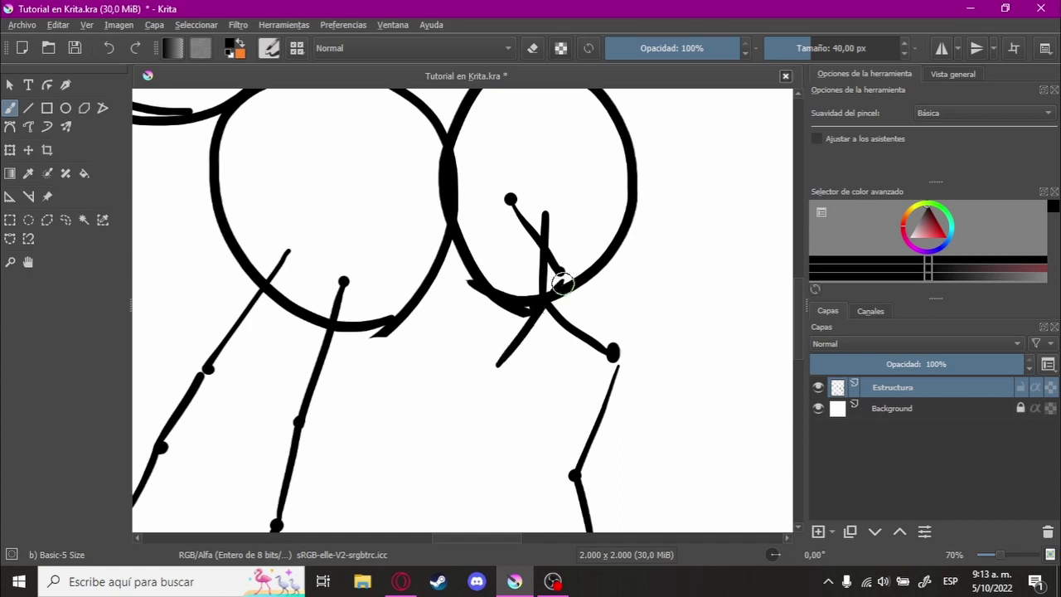
key(ctrl+z)
drag(515, 343, 540, 310)
scroll(513, 346, down, 2)
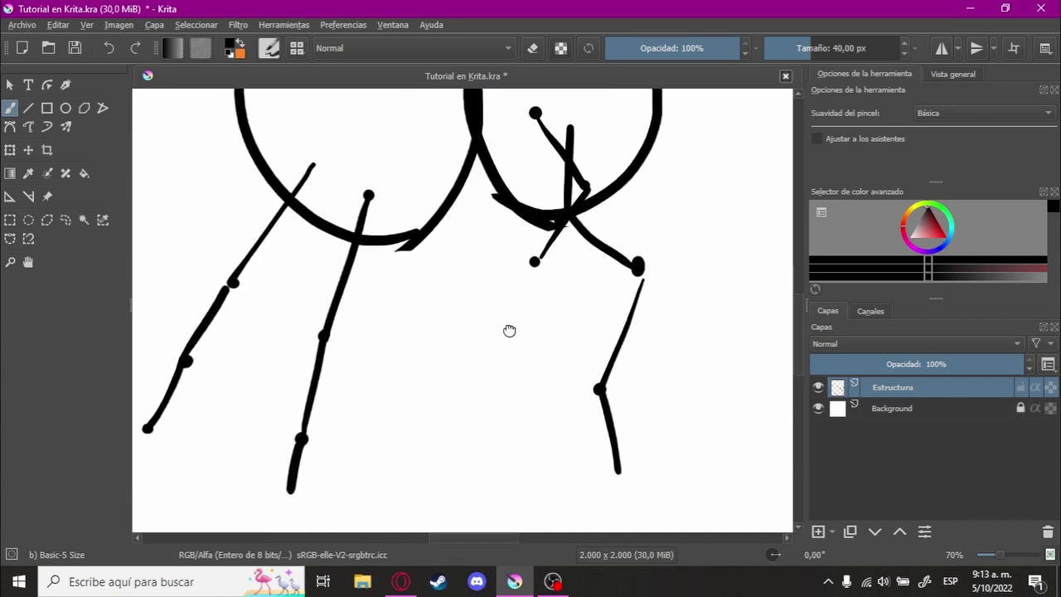
click(533, 258)
drag(533, 258, 513, 364)
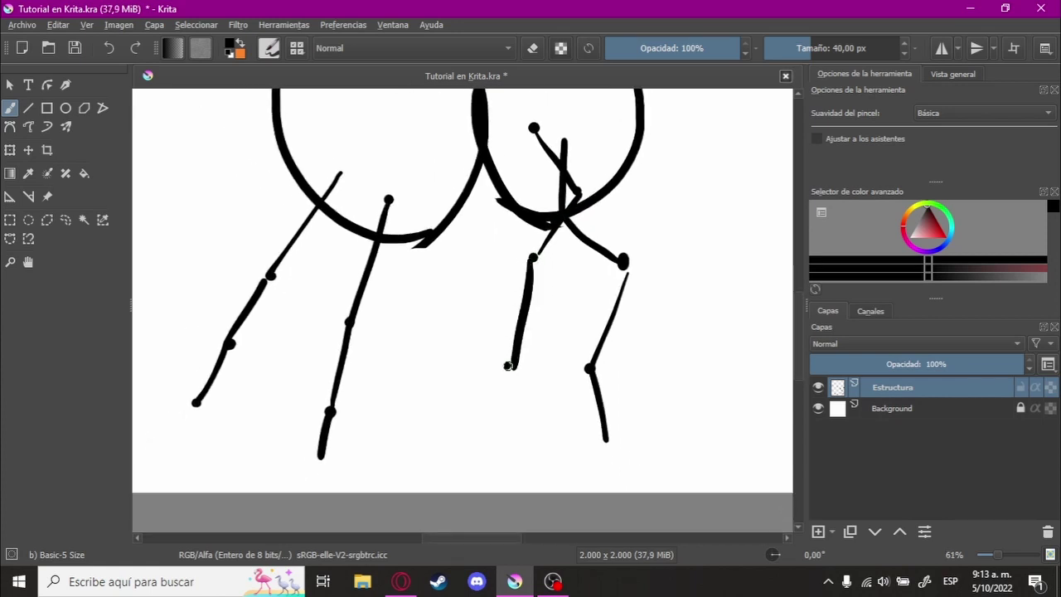
- Zoom in and out to review the four-legged structure sketch
scroll(504, 374, down, 2)
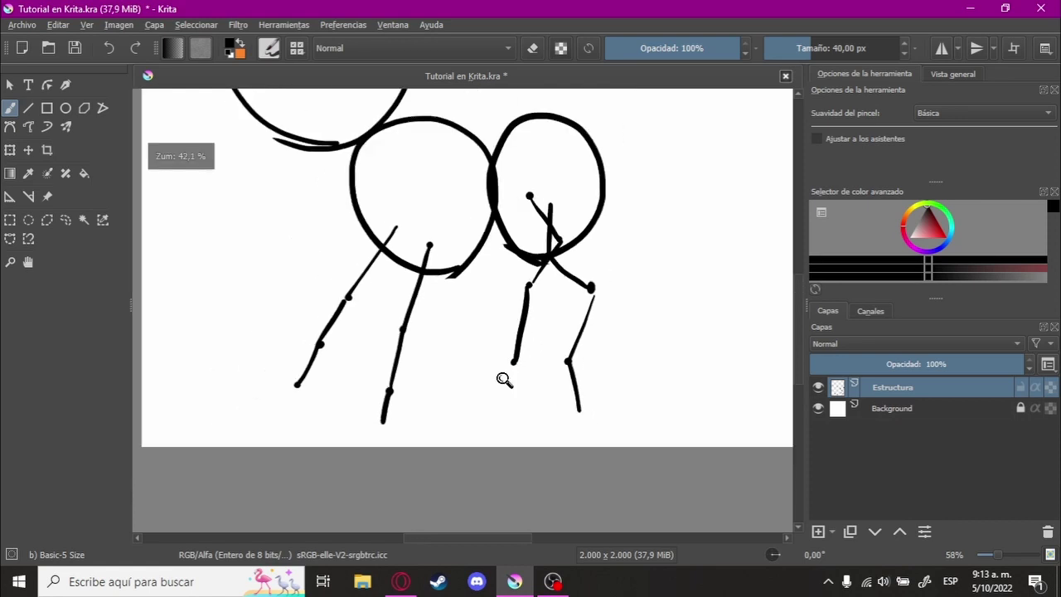
scroll(498, 414, down, 2)
scroll(497, 414, down, 2)
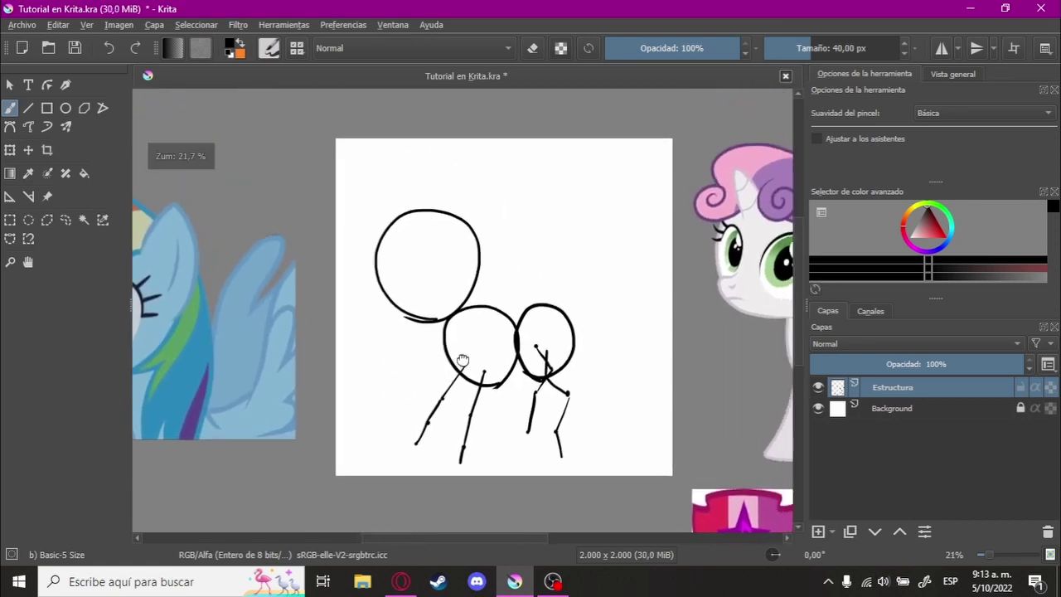
scroll(445, 367, up, 1)
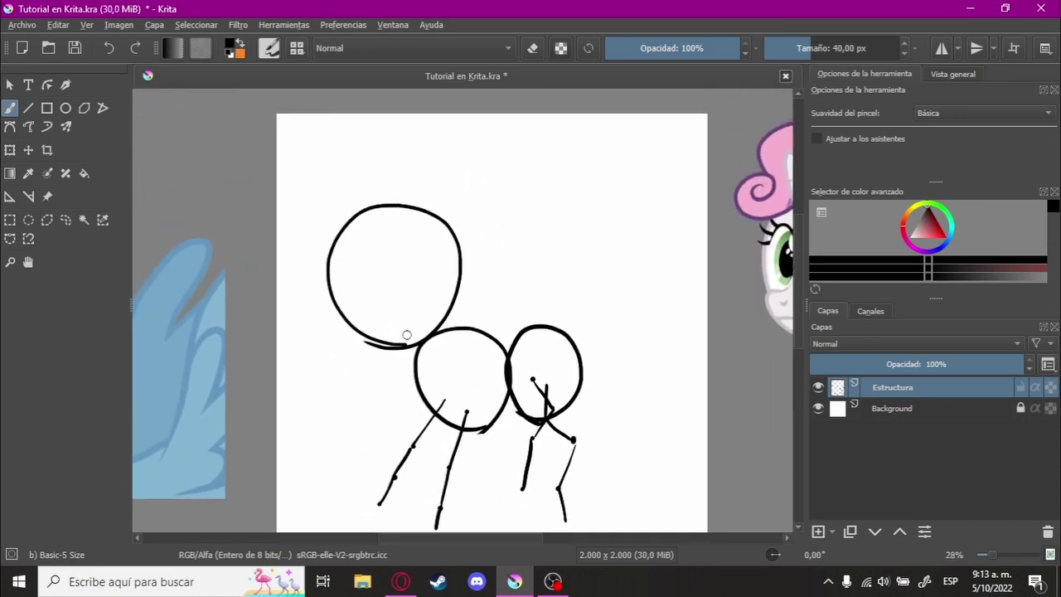
scroll(409, 343, down, 1)
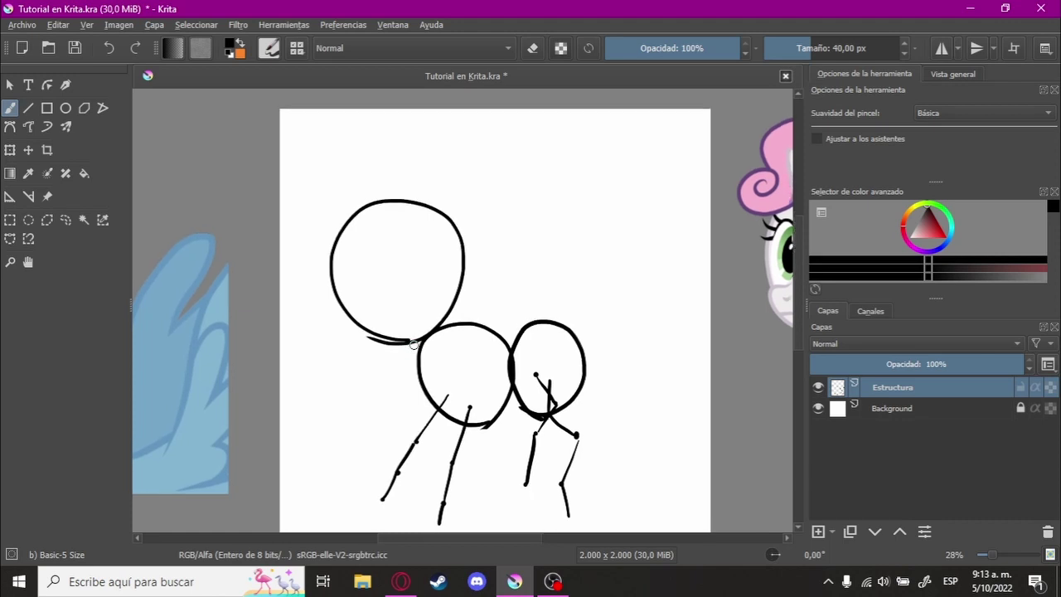
scroll(414, 344, up, 1)
scroll(444, 352, up, 2)
scroll(443, 352, up, 1)
scroll(441, 332, up, 3)
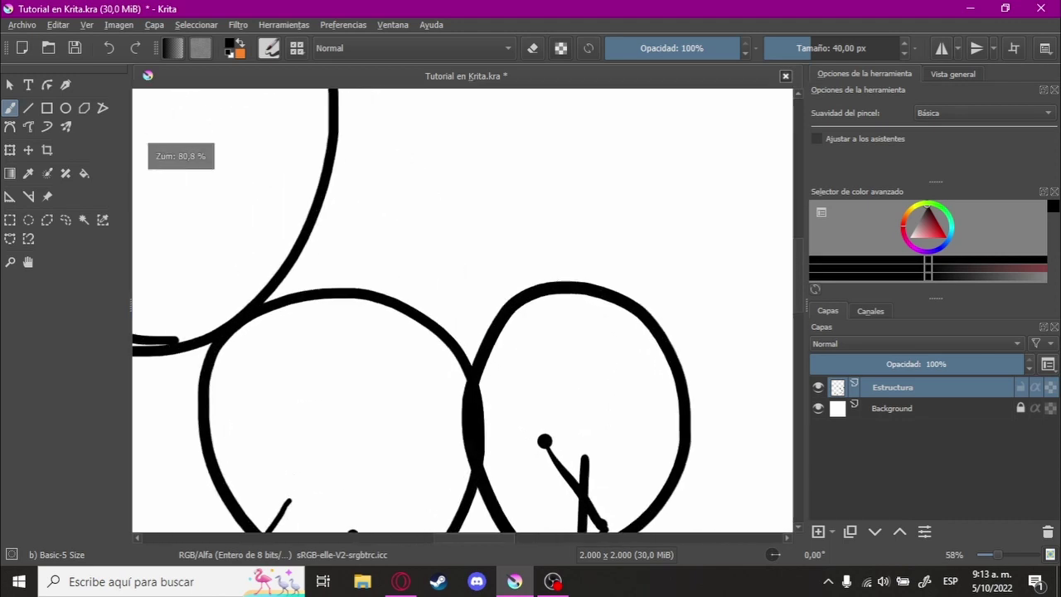
scroll(439, 307, up, 1)
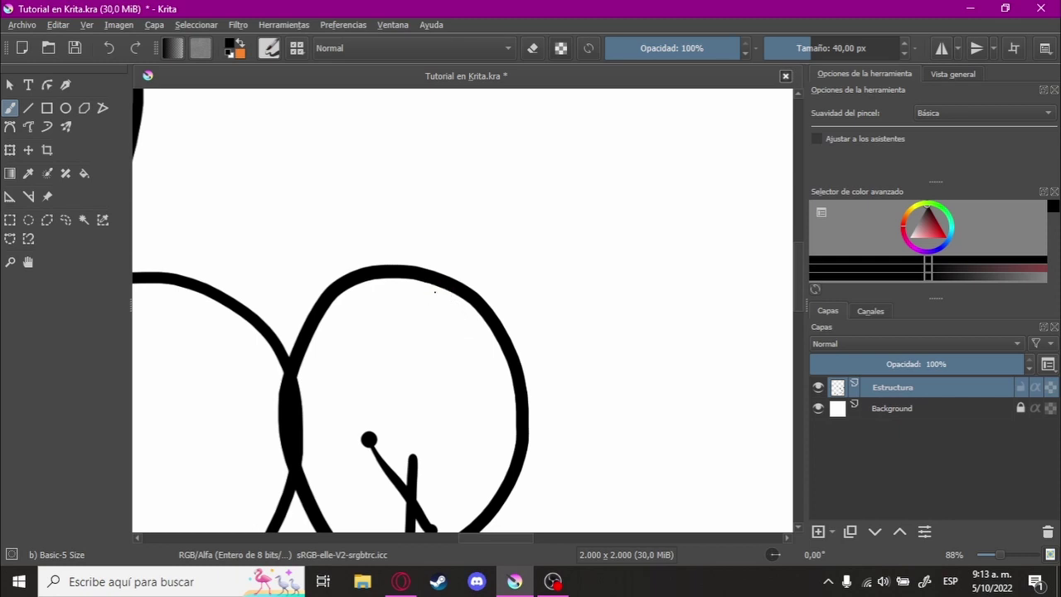
- Draw a horizontal guide curve across the head circle, redoing the first attempt
mouse_move(435, 298)
mouse_down()
mouse_move(452, 319)
mouse_move(440, 323)
mouse_up()
scroll(451, 348, down, 1)
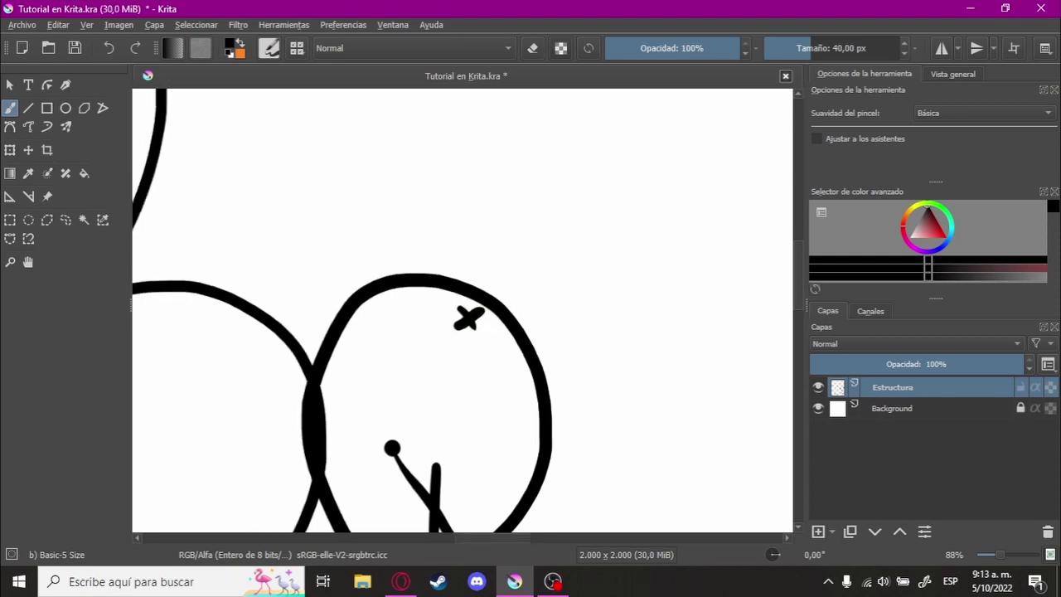
scroll(450, 374, down, 1)
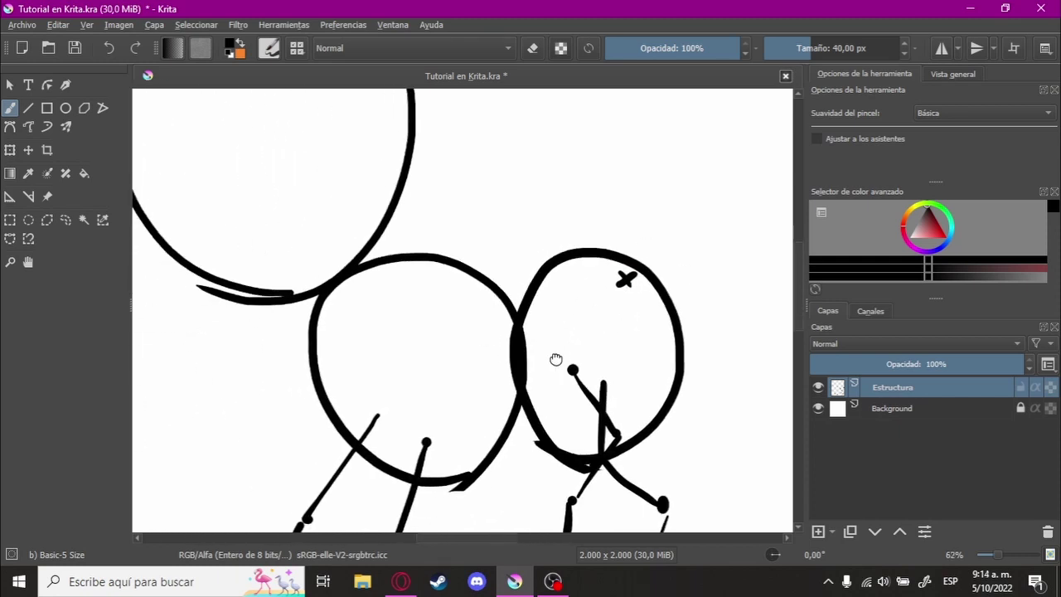
drag(443, 389, 445, 326)
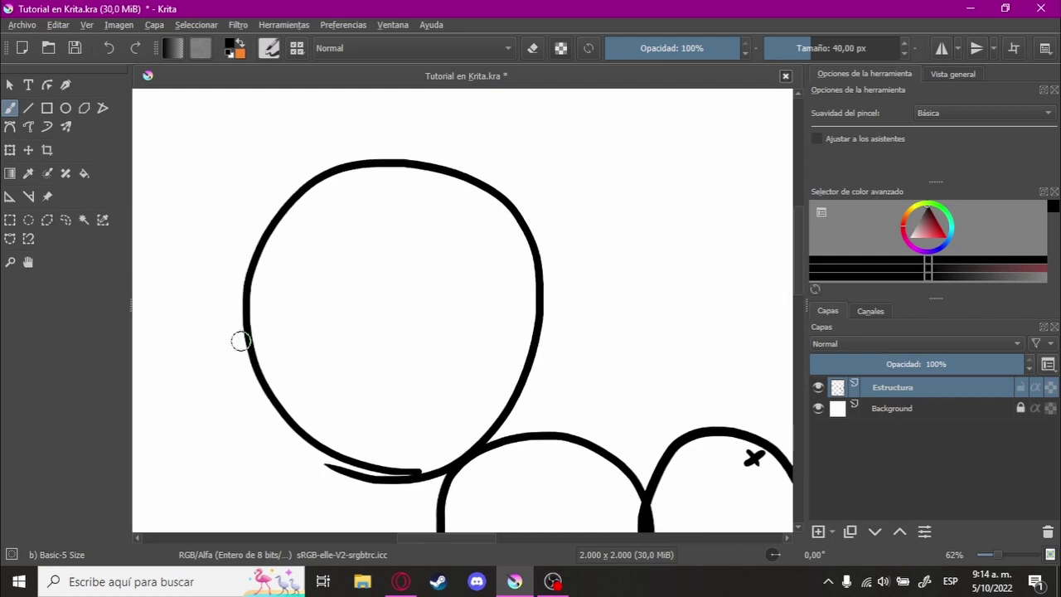
drag(248, 334, 335, 349)
drag(404, 350, 530, 336)
key(ctrl+z)
drag(245, 313, 531, 335)
- Draw a vertical guide curve through the head, redrawing it until it fits
scroll(354, 439, down, 2)
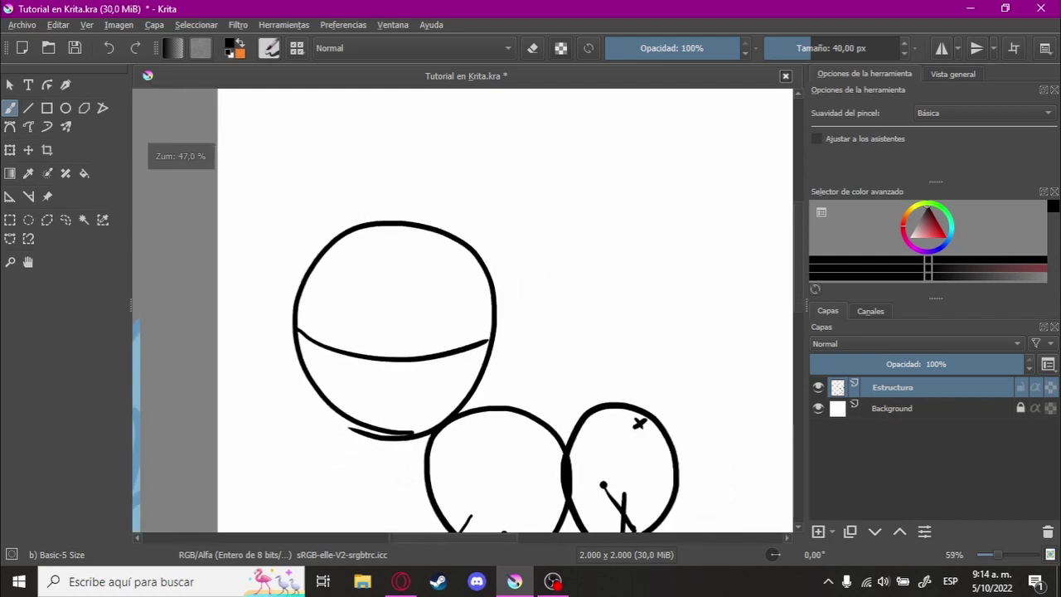
scroll(405, 398, down, 2)
scroll(363, 399, down, 2)
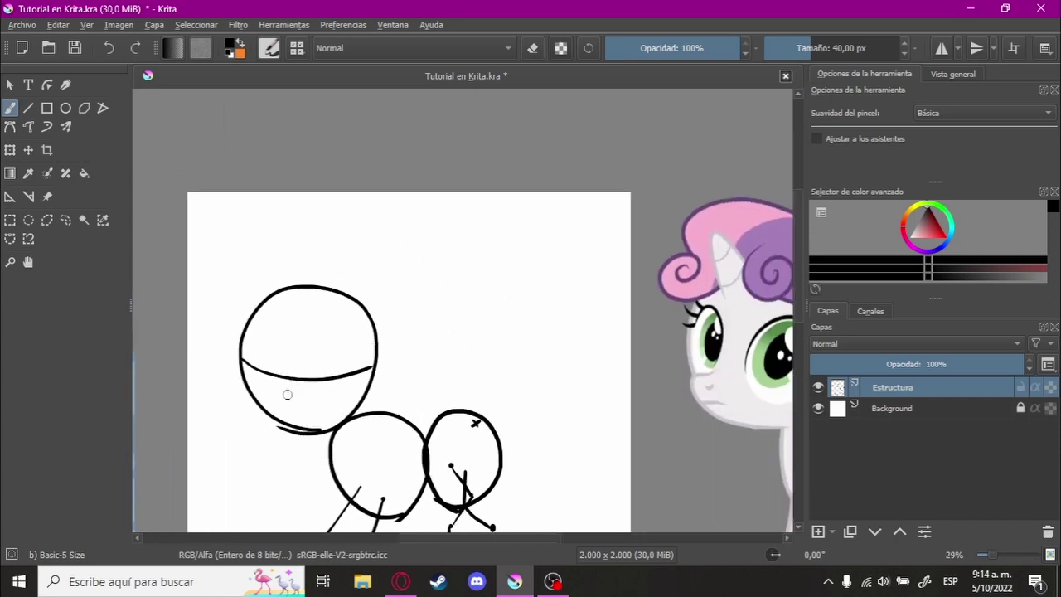
scroll(287, 395, up, 2)
drag(378, 423, 368, 241)
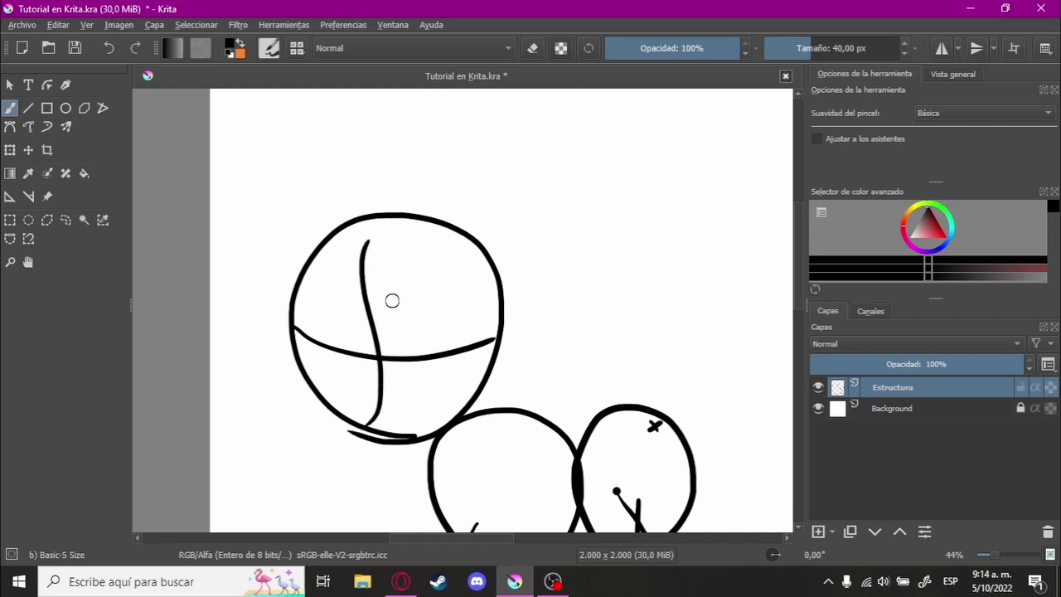
key(ctrl+z)
drag(383, 430, 400, 225)
key(ctrl+z)
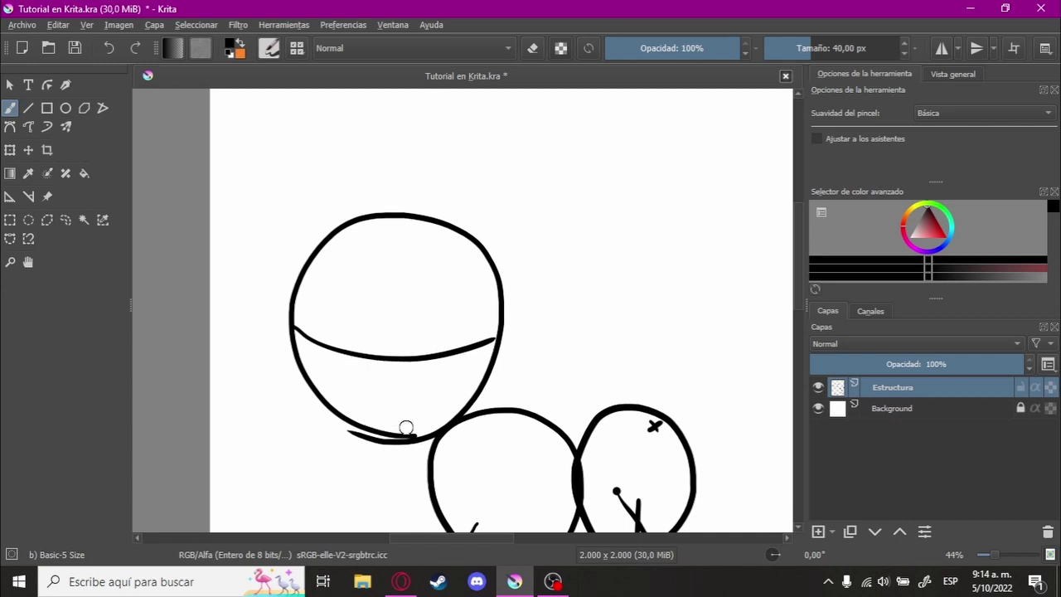
drag(407, 428, 426, 225)
- Rotate the canvas and draw long crossing guide strokes across the ball
scroll(417, 367, up, 1)
scroll(434, 332, up, 1)
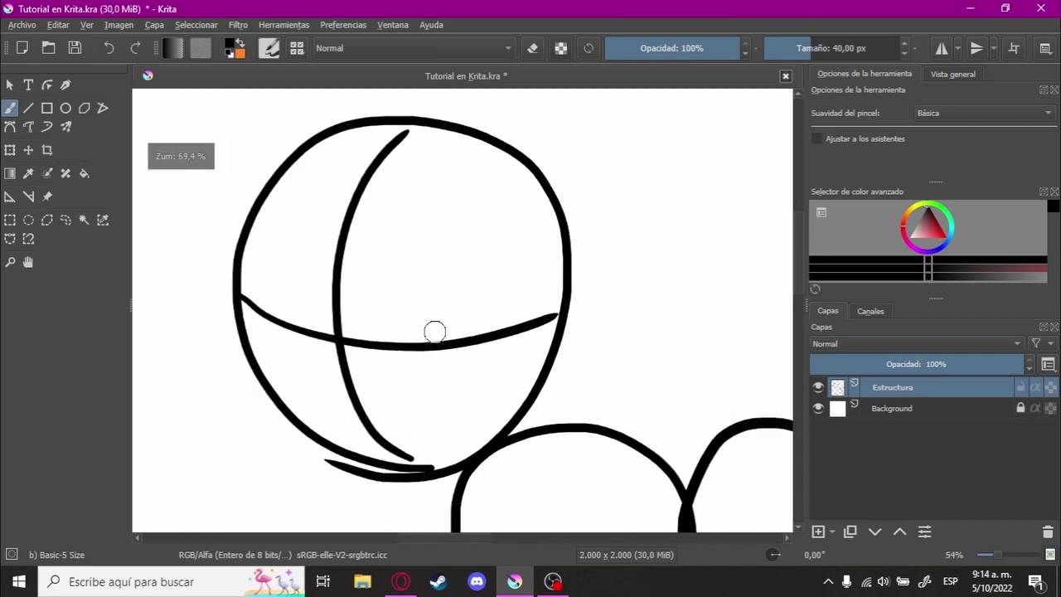
drag(434, 332, 581, 329)
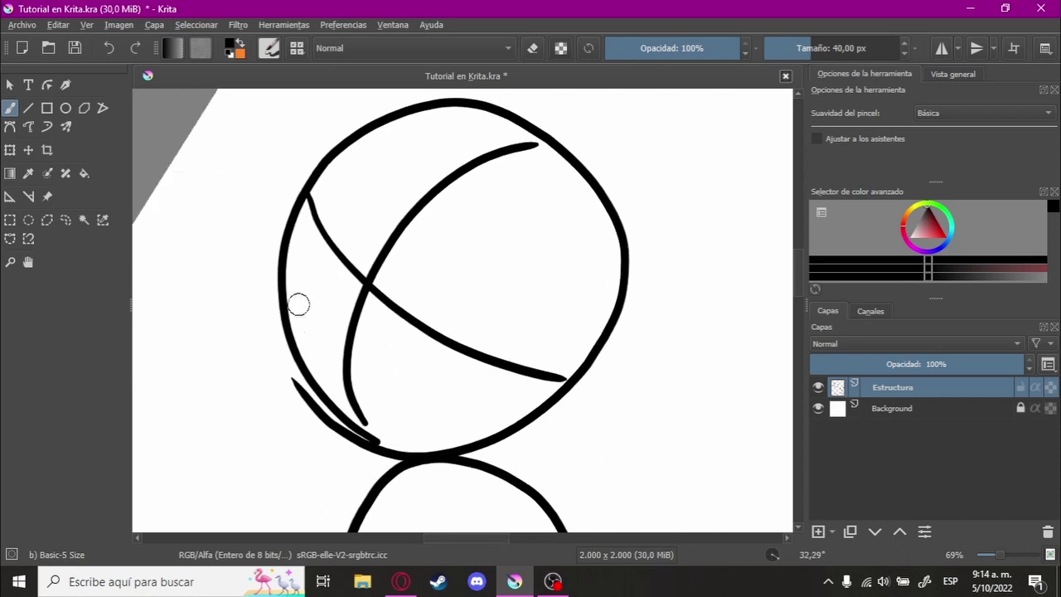
drag(286, 308, 663, 251)
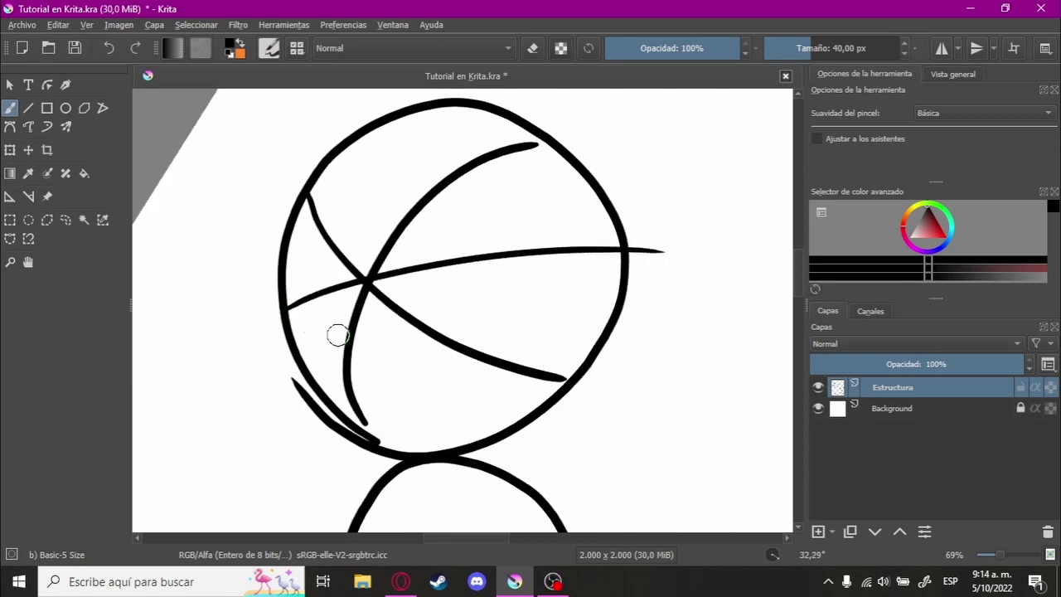
drag(339, 335, 620, 373)
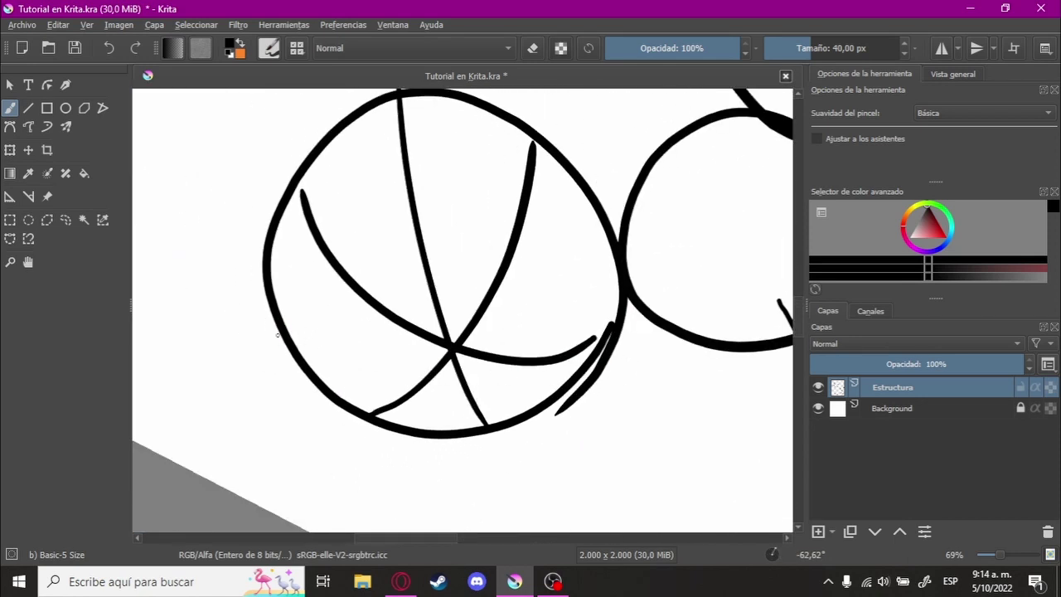
drag(278, 334, 571, 291)
key(ctrl+z)
mouse_move(284, 324)
mouse_down()
mouse_move(315, 336)
mouse_move(597, 270)
mouse_move(502, 348)
mouse_move(588, 356)
mouse_up()
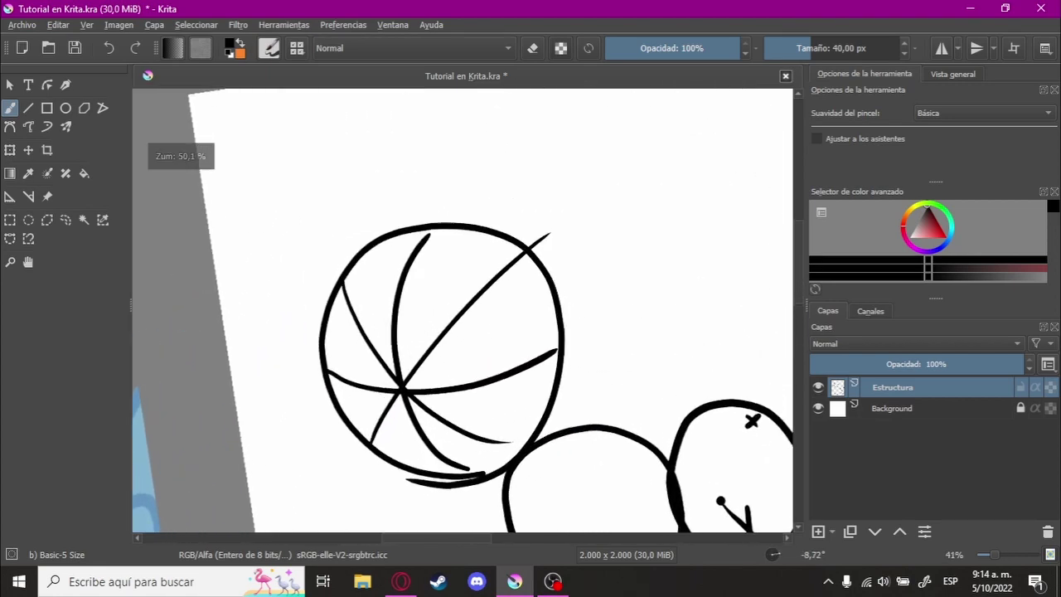
- Sketch a trial stem above the ball, undo its connector, and reset canvas rotation
mouse_move(543, 282)
mouse_down()
mouse_move(504, 230)
mouse_move(547, 125)
mouse_move(574, 119)
mouse_up()
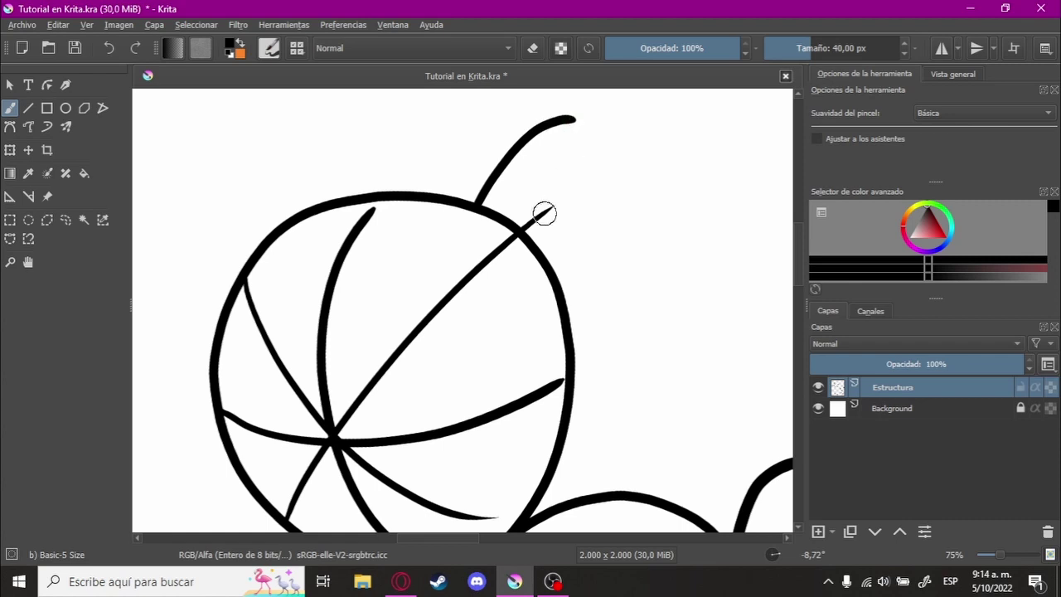
drag(555, 284, 564, 145)
key(ctrl+z)
key(ctrl+z)
mouse_move(600, 248)
mouse_down()
mouse_move(619, 256)
mouse_move(597, 308)
mouse_move(571, 275)
mouse_move(561, 300)
mouse_move(547, 299)
mouse_move(641, 308)
mouse_move(665, 290)
mouse_move(652, 297)
mouse_move(667, 299)
mouse_up()
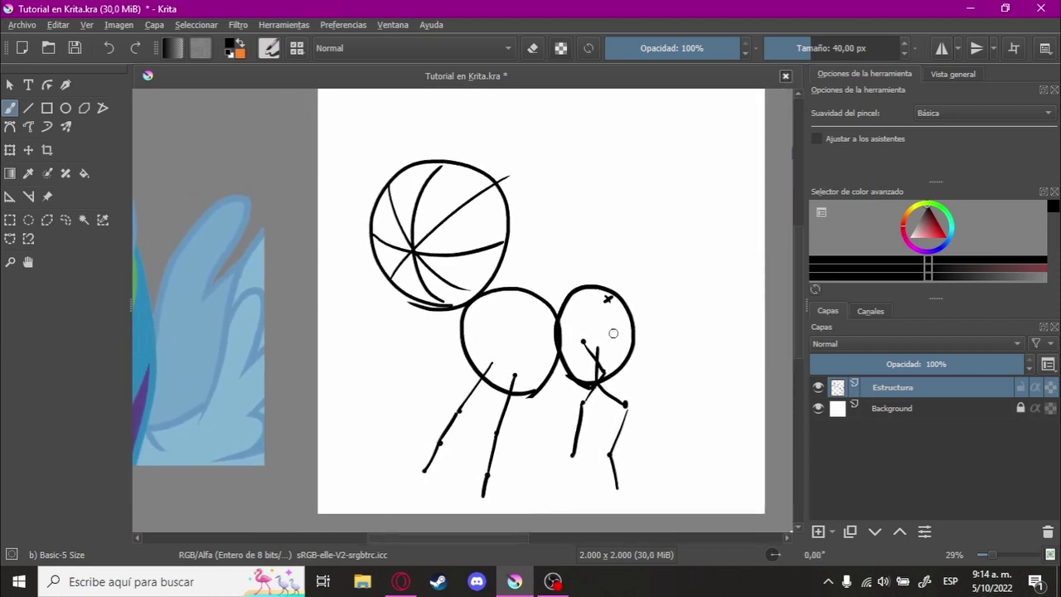
key(5)
- Compare the sketch with the pony reference and undo a test scribble above the ball
mouse_move(636, 339)
mouse_down()
mouse_move(362, 364)
mouse_move(476, 336)
mouse_up()
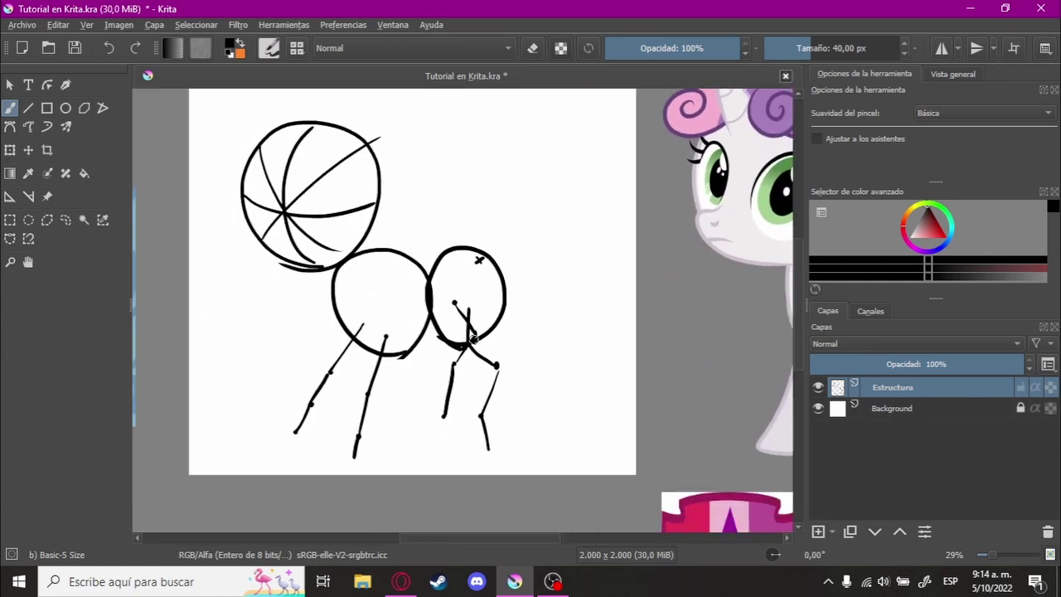
mouse_move(514, 382)
mouse_down()
mouse_move(494, 363)
mouse_move(519, 385)
mouse_up()
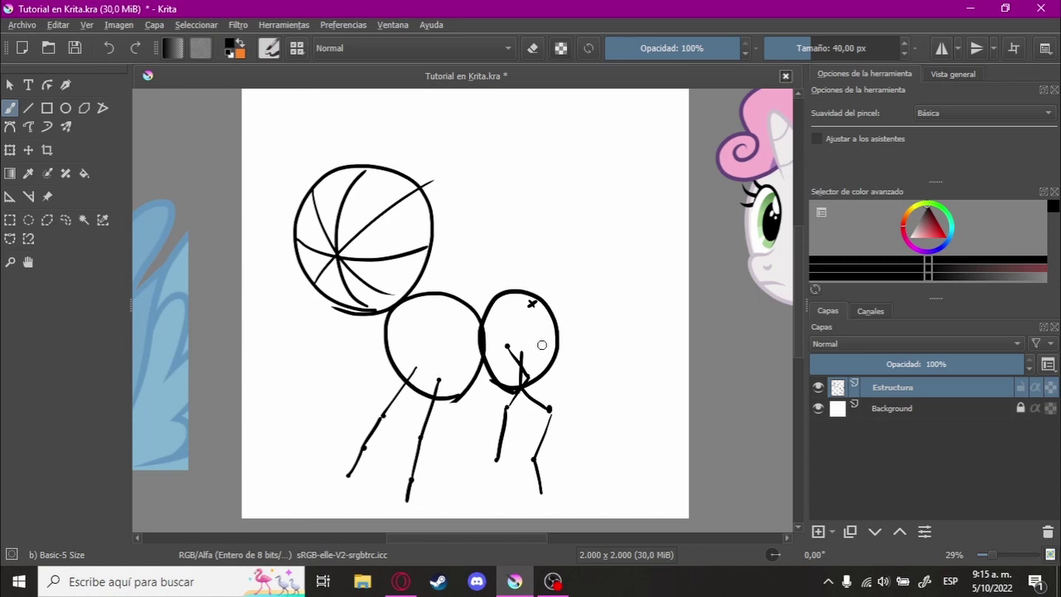
drag(542, 345, 264, 373)
drag(464, 364, 282, 356)
drag(647, 348, 469, 346)
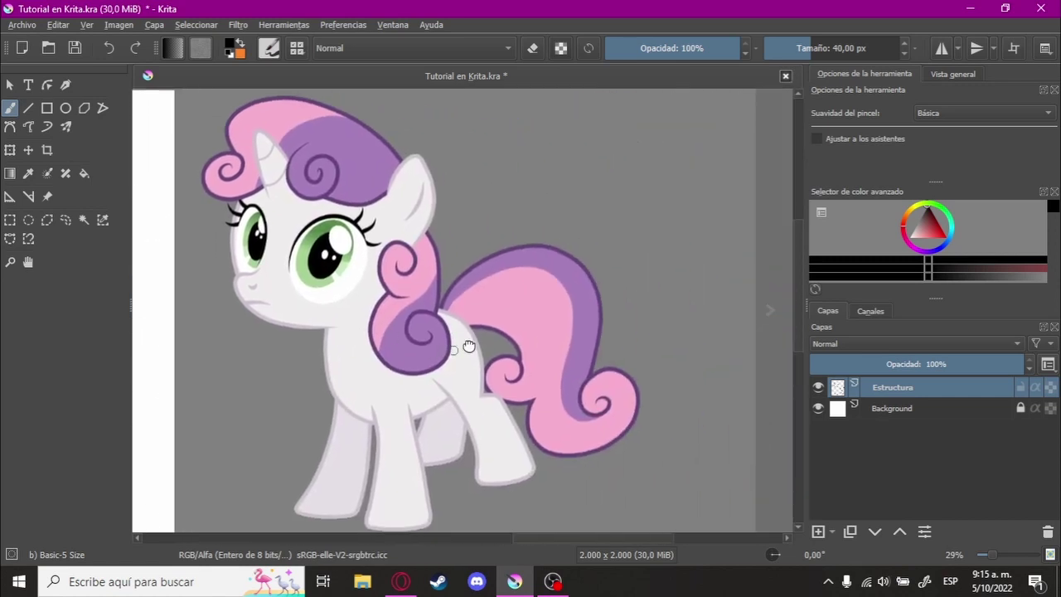
mouse_move(330, 325)
mouse_down()
mouse_move(344, 351)
mouse_move(492, 351)
mouse_move(503, 339)
mouse_up()
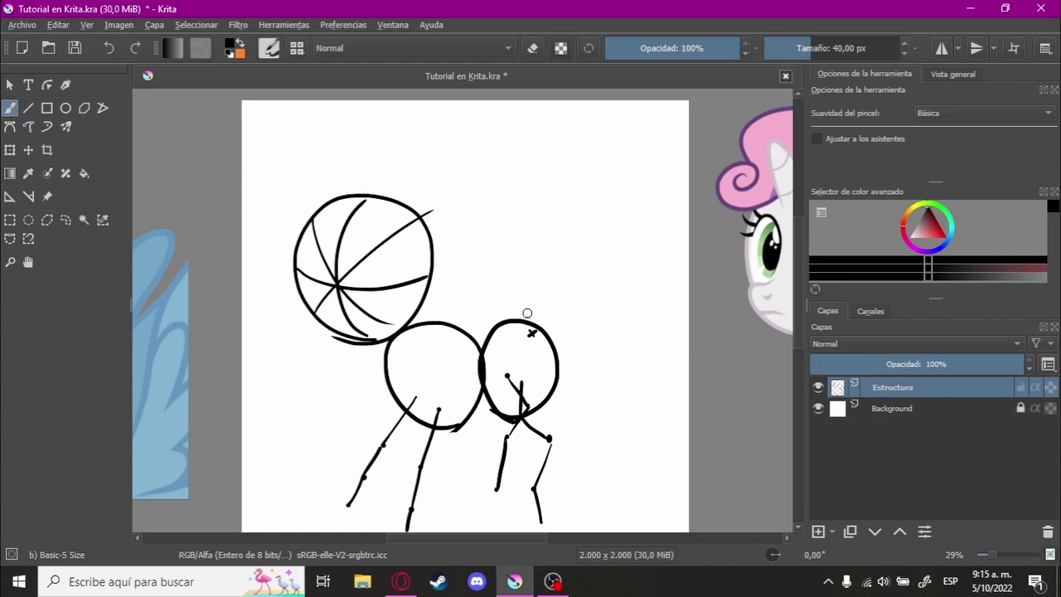
drag(523, 289, 497, 337)
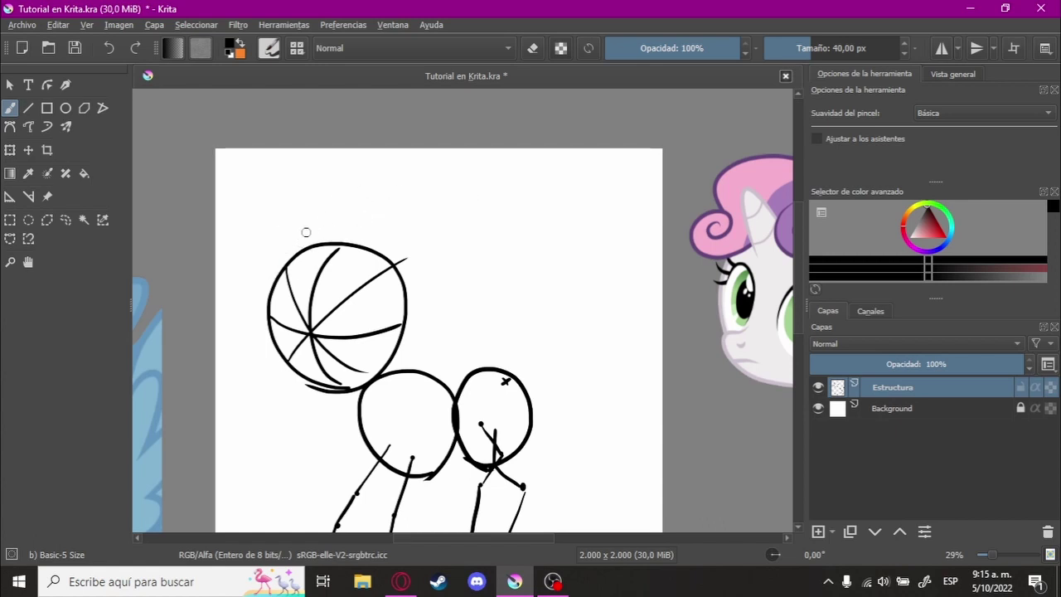
drag(306, 232, 378, 229)
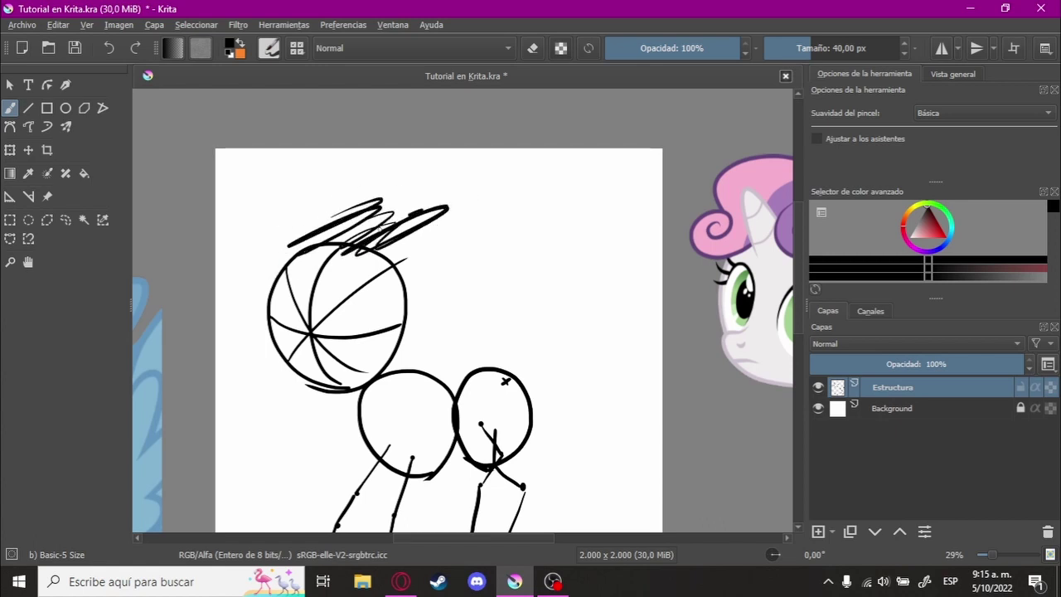
key(ctrl+z)
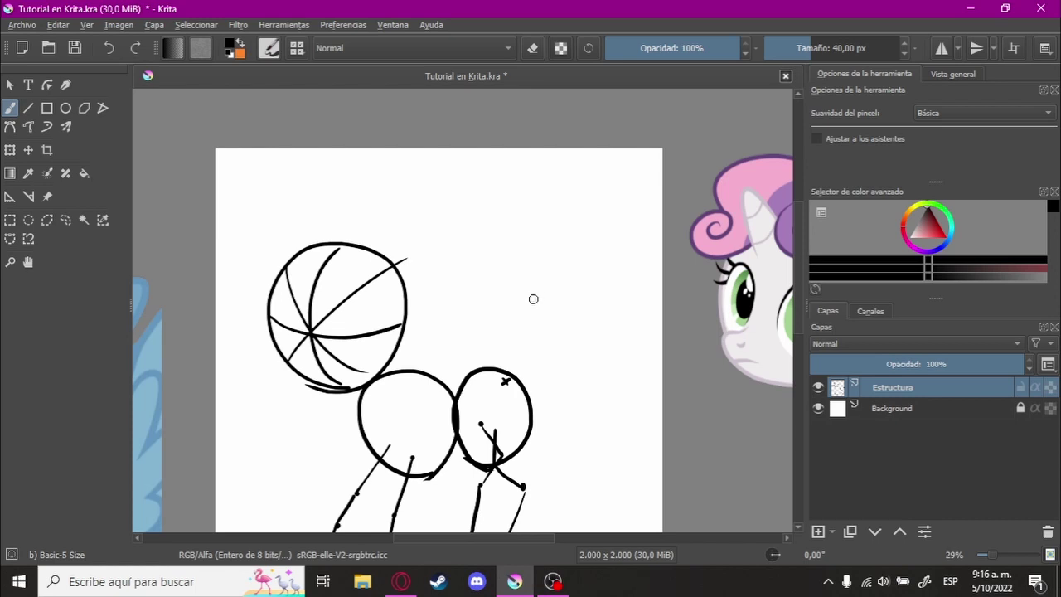
mouse_move(533, 299)
mouse_down()
mouse_move(562, 270)
mouse_move(513, 308)
mouse_move(5, 192)
mouse_up()
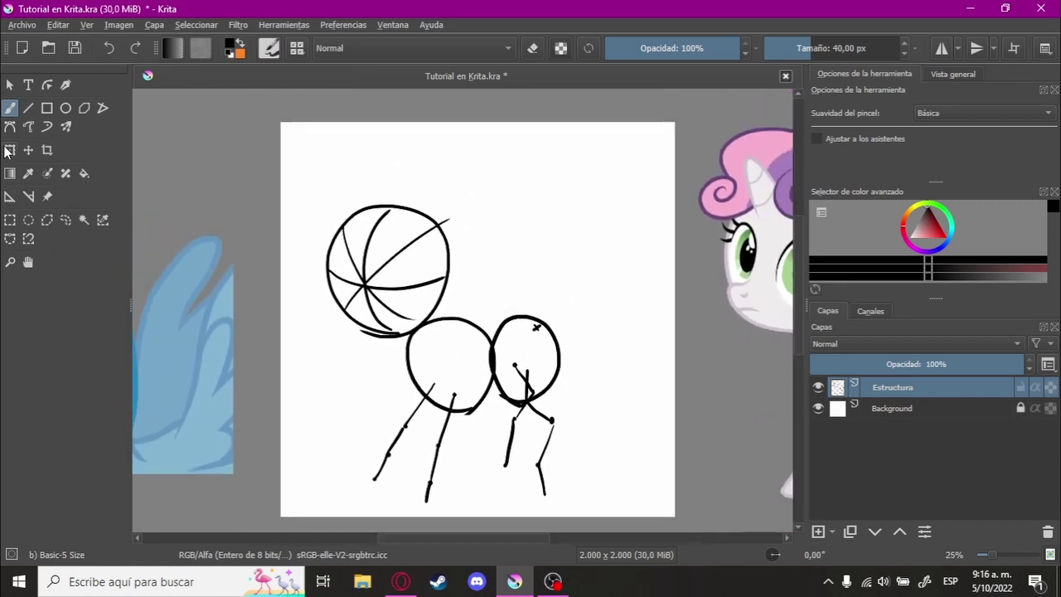
- Move the entire Estructura drawing slightly right and up with the Transform tool
click(6, 150)
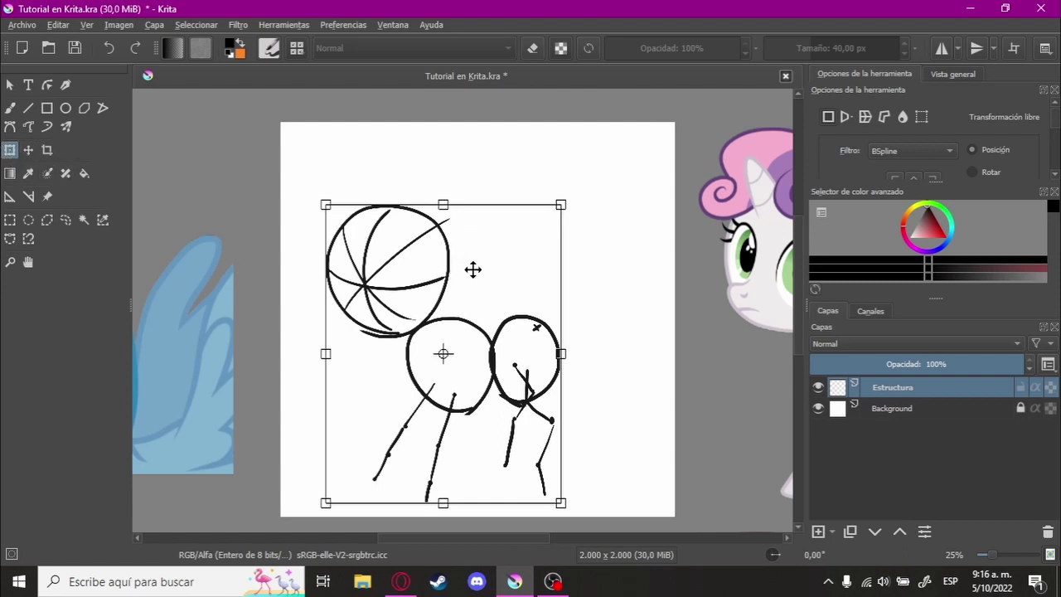
drag(472, 269, 495, 252)
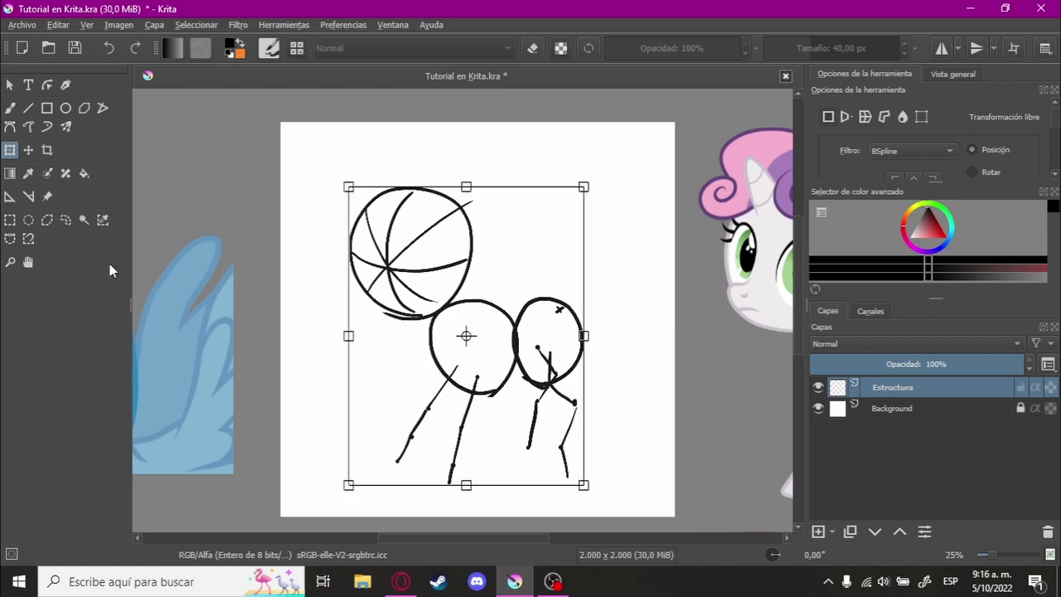
click(13, 221)
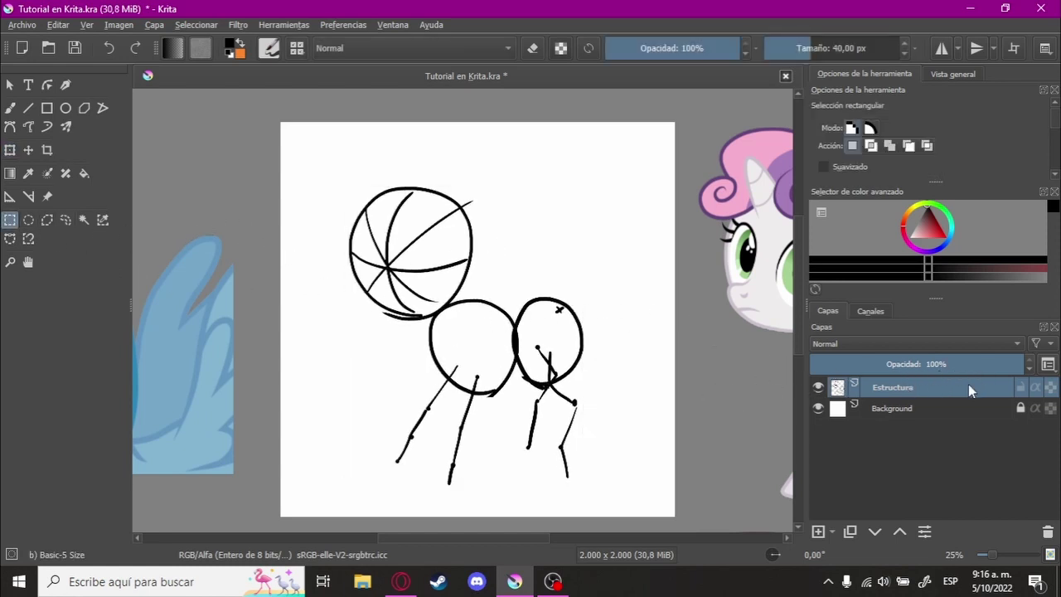
- Create a new paint layer above Estructura and name it 'Boceto'
click(818, 532)
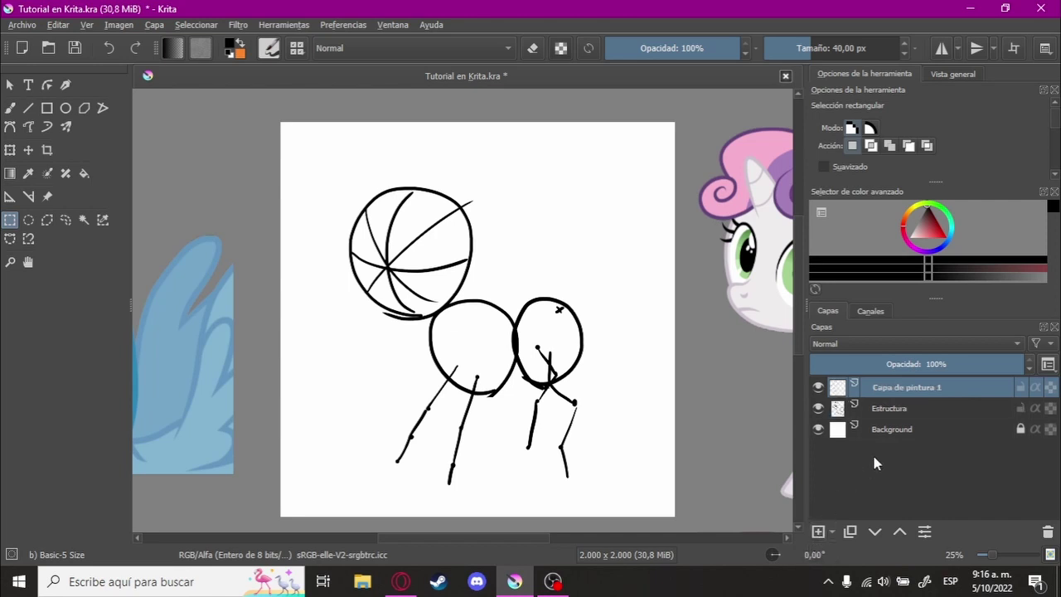
double_click(941, 387)
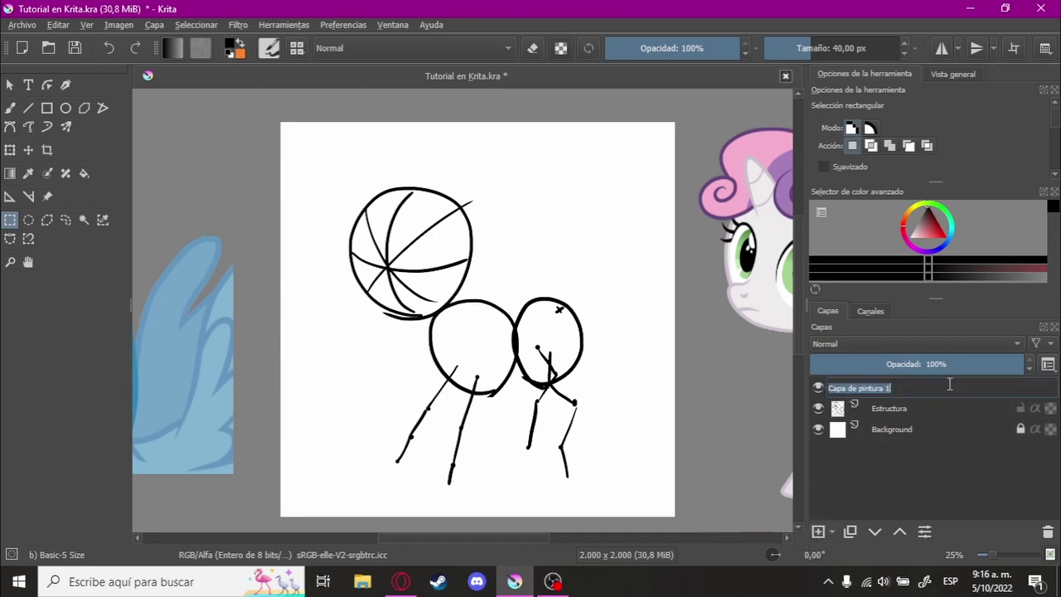
text(Boceto)
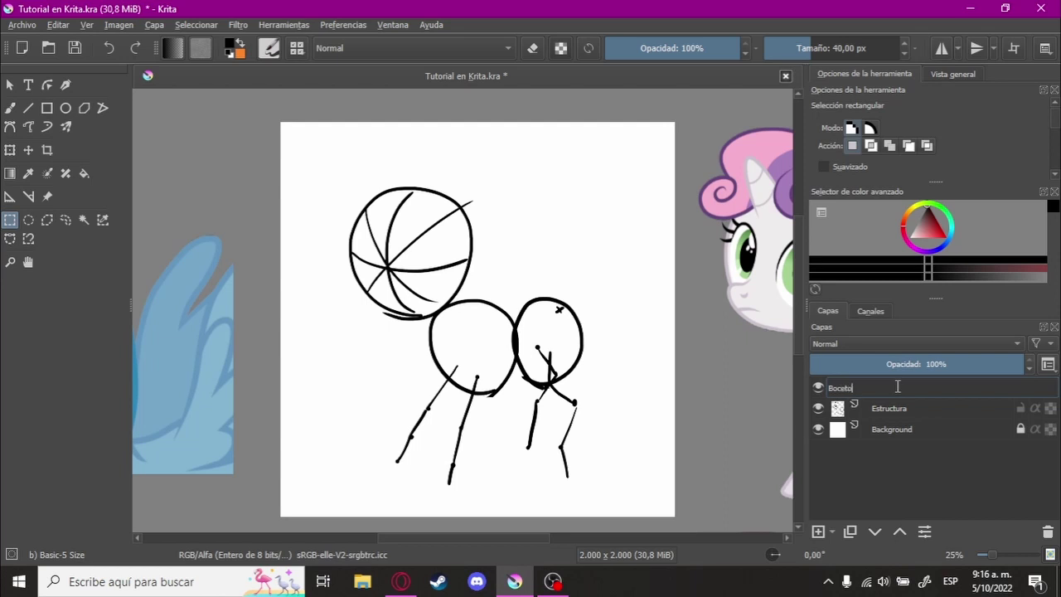
key(Return)
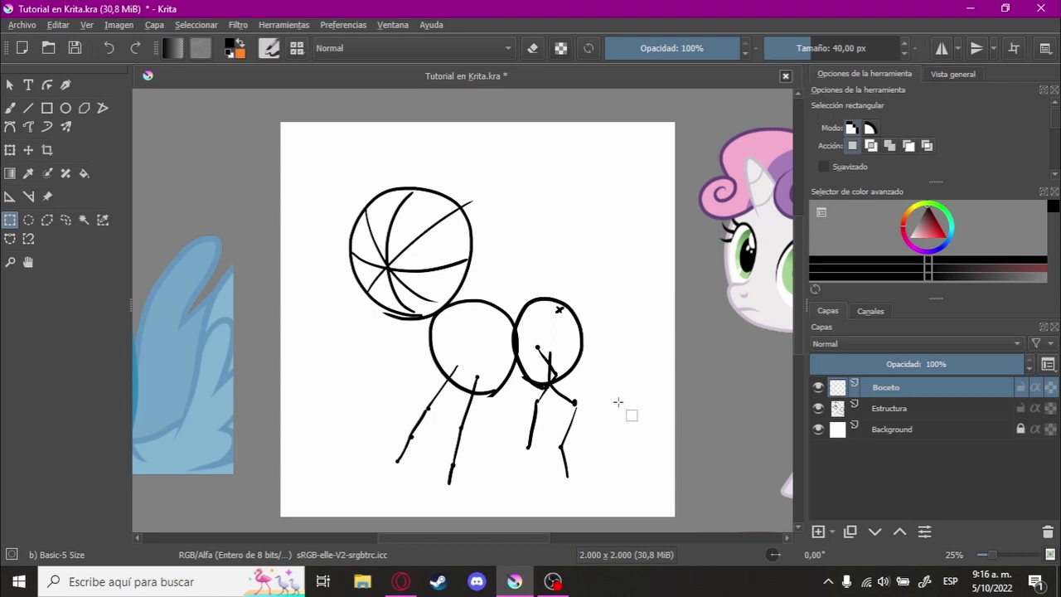
- Lower the Estructura layer's opacity to 60%
click(934, 409)
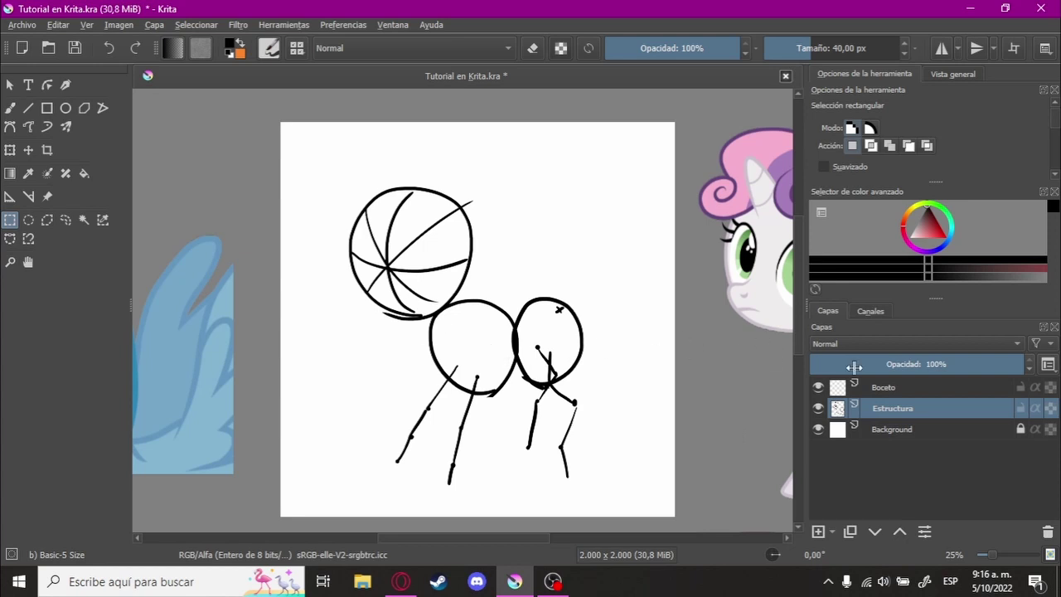
click(942, 371)
drag(535, 377, 446, 337)
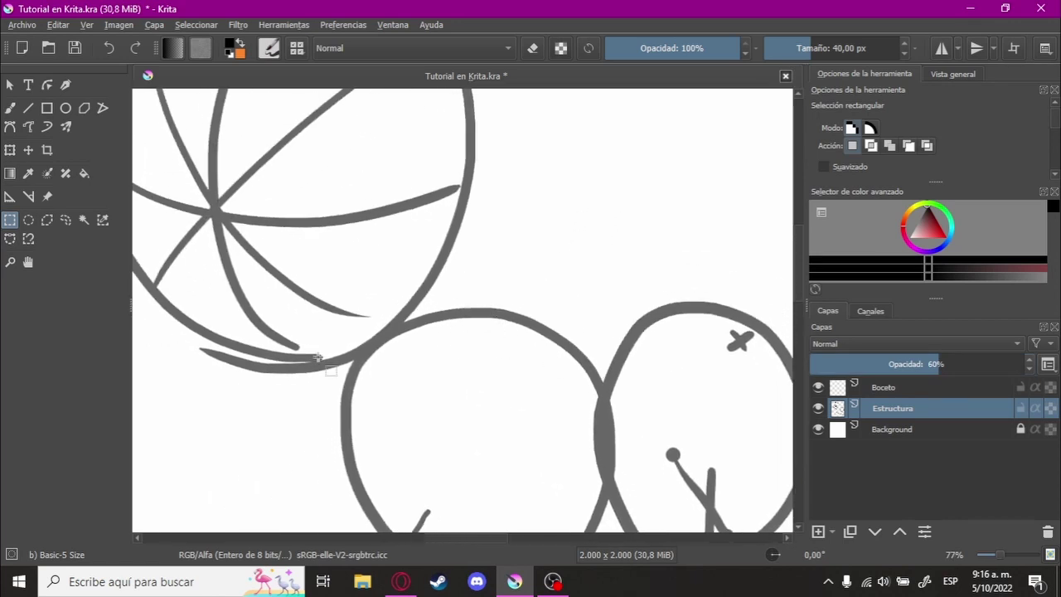
drag(935, 372, 1054, 371)
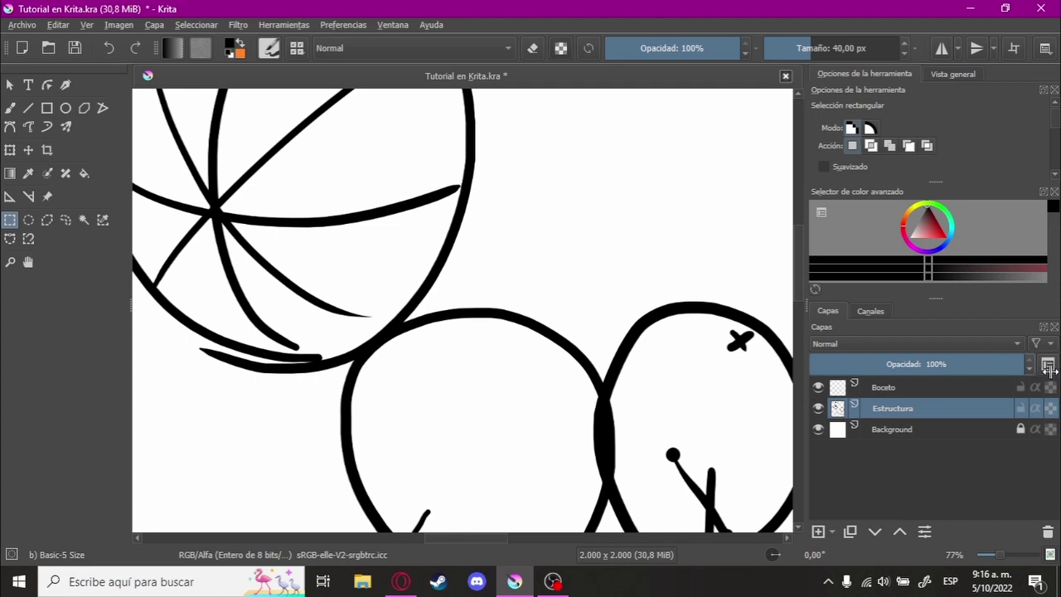
drag(1044, 369, 943, 374)
scroll(762, 383, down, 2)
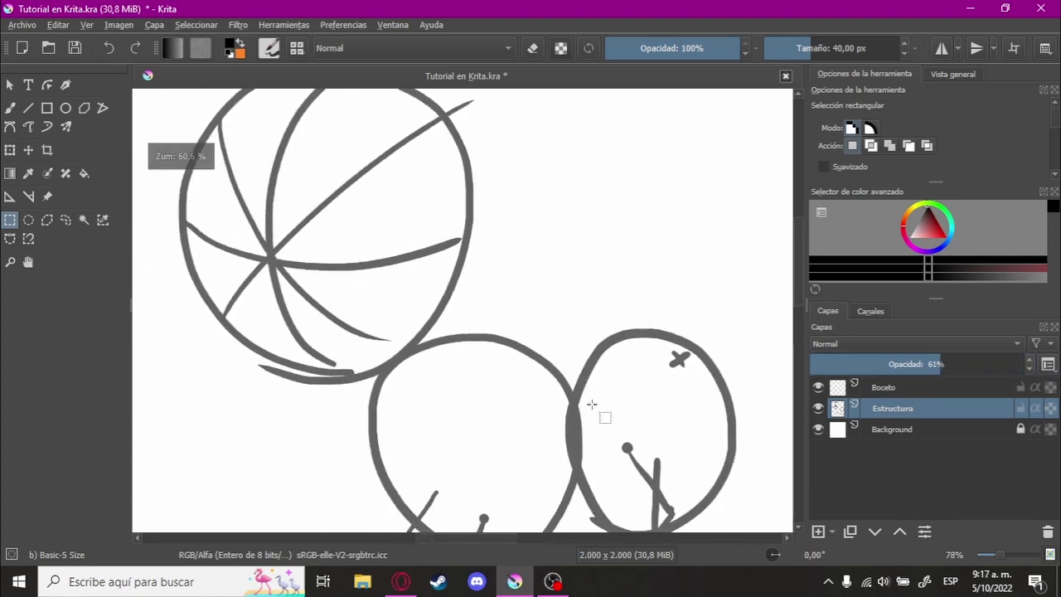
scroll(604, 419, down, 1)
scroll(701, 391, down, 1)
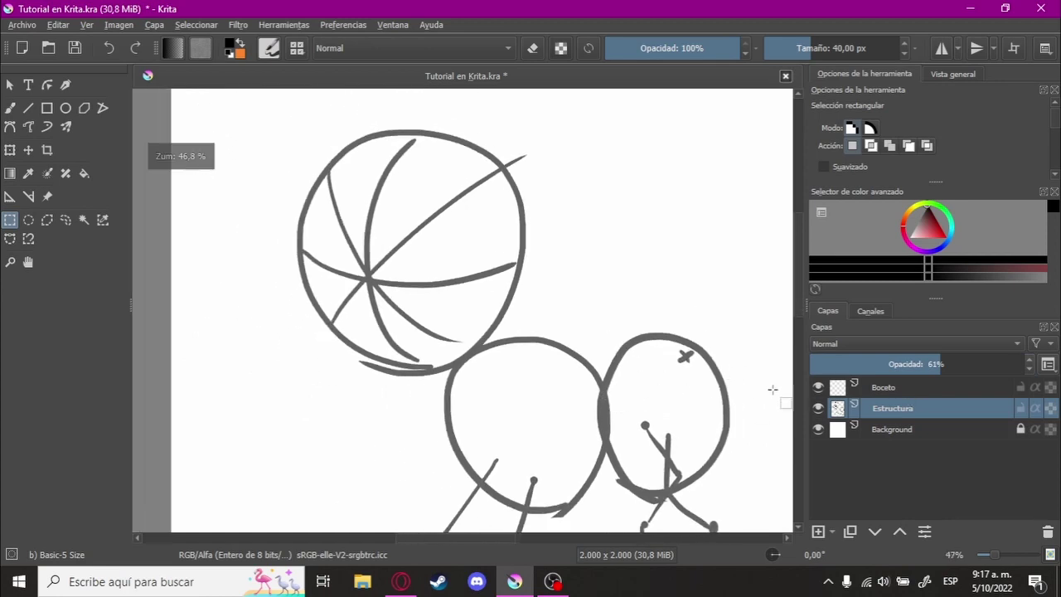
- On the Boceto layer, try a black brush test line and undo it
click(883, 387)
key(b)
scroll(462, 367, up, 2)
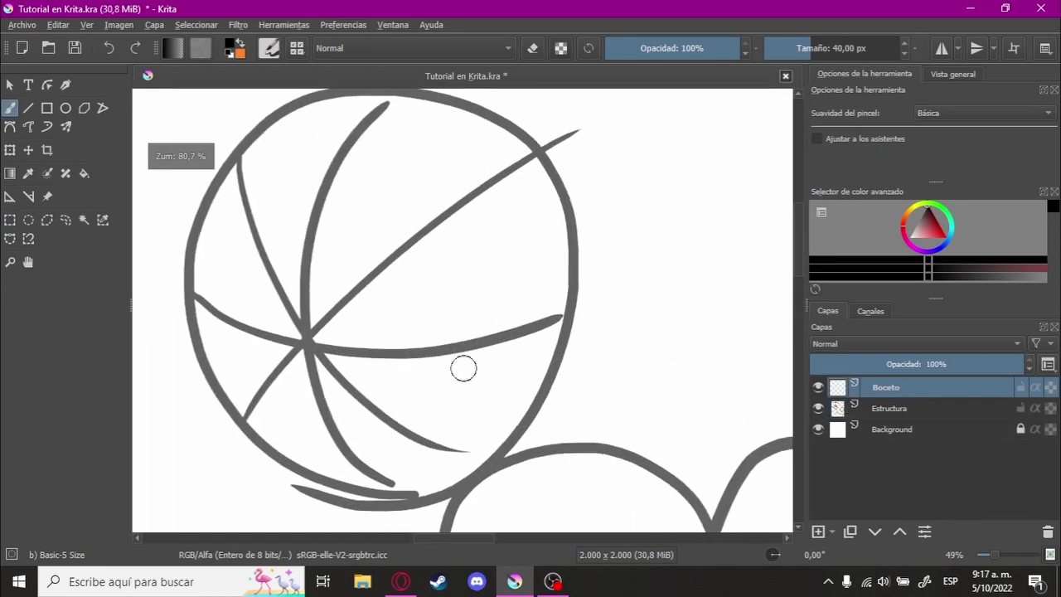
drag(475, 391, 573, 312)
scroll(558, 374, up, 3)
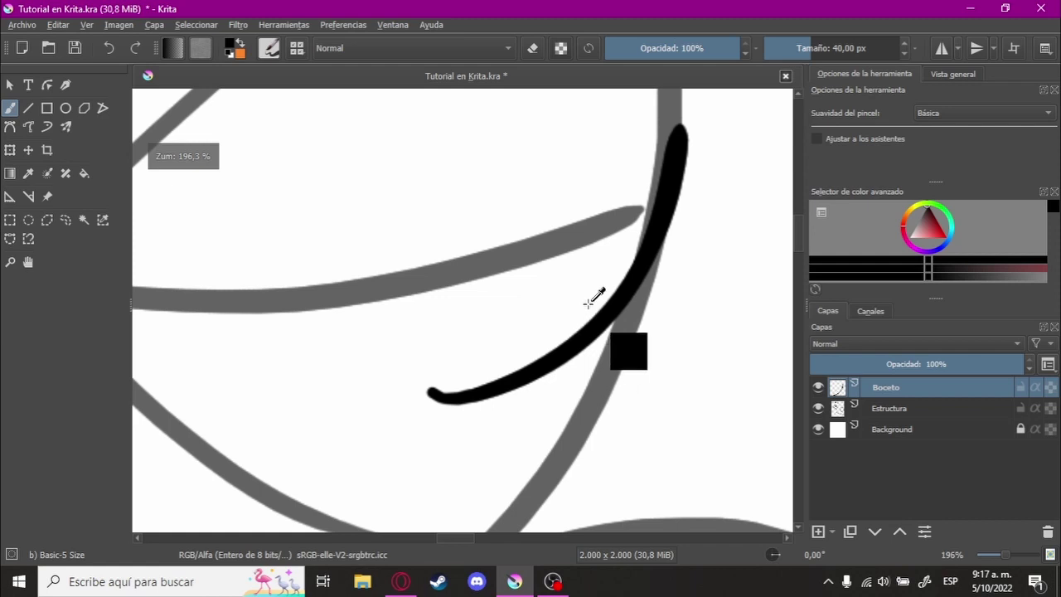
scroll(592, 296, up, 3)
scroll(592, 282, down, 3)
scroll(538, 387, down, 3)
key(ctrl+z)
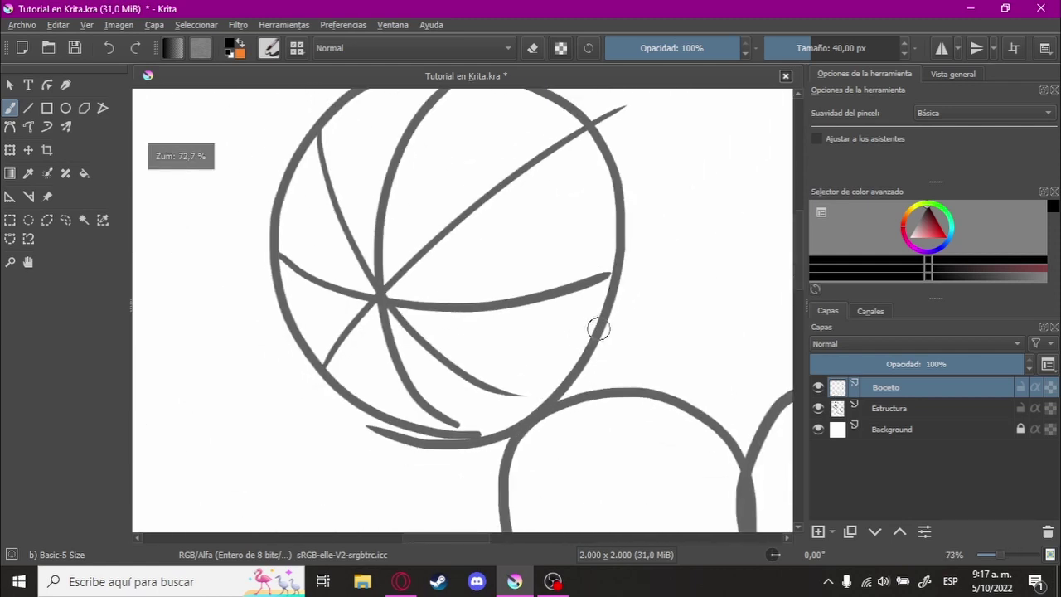
- Lock the Background layer in the Layers docker
scroll(572, 349, down, 1)
scroll(572, 348, down, 1)
scroll(663, 356, down, 1)
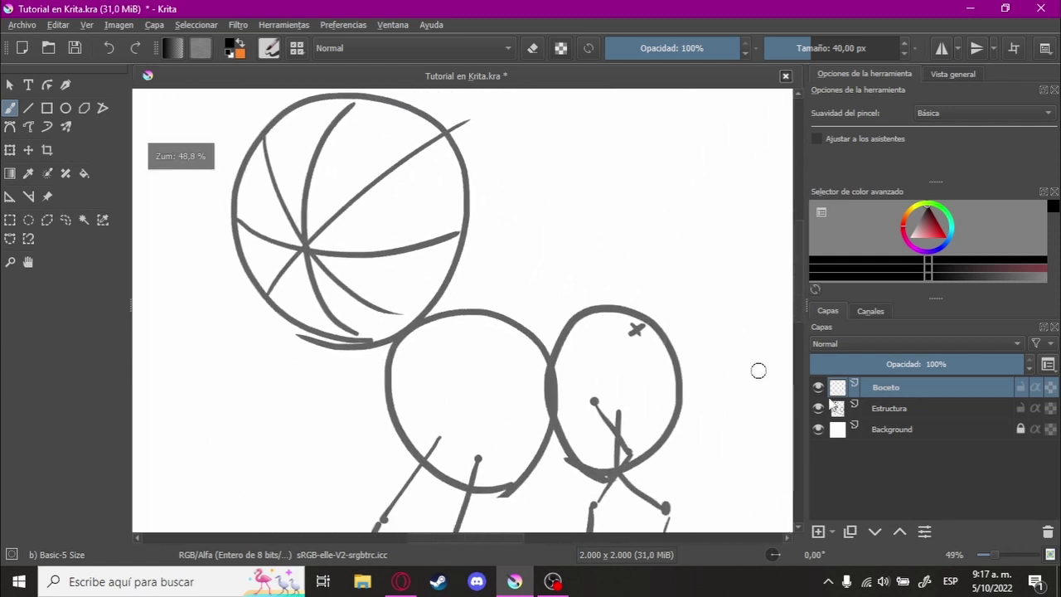
click(1019, 427)
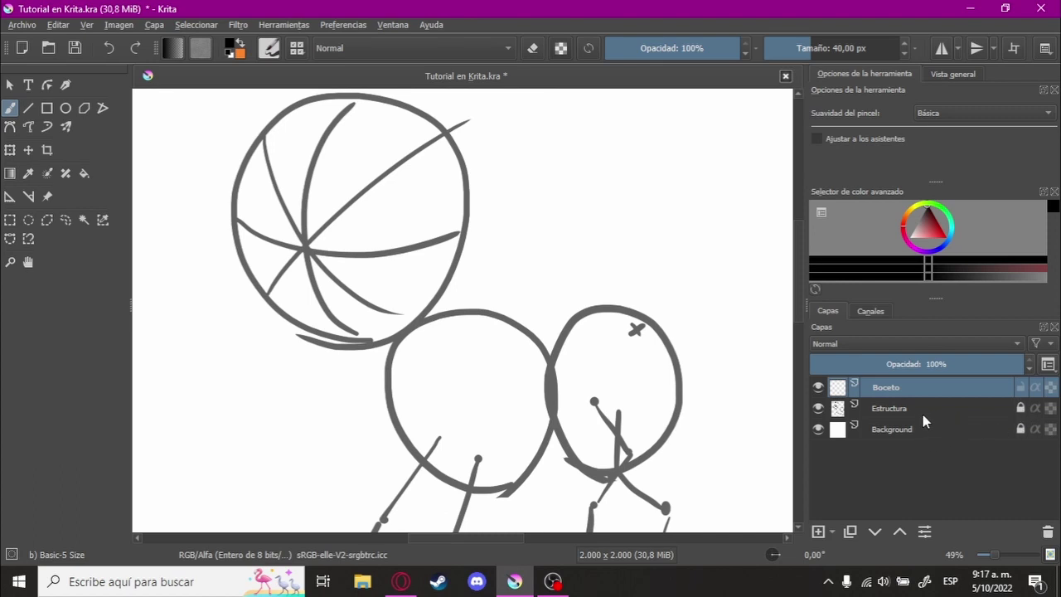
scroll(608, 356, down, 1)
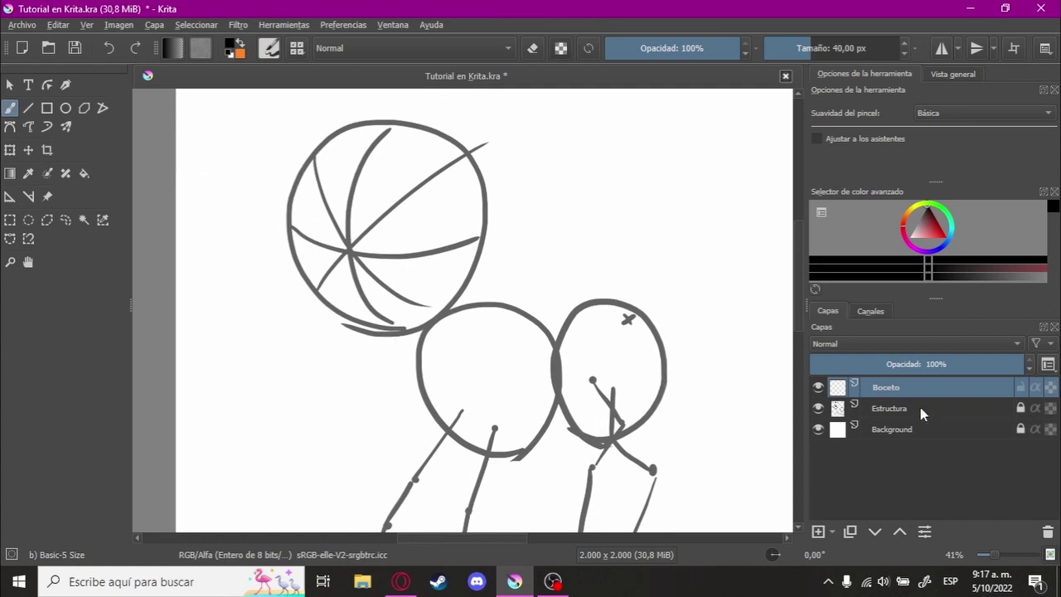
scroll(563, 345, up, 1)
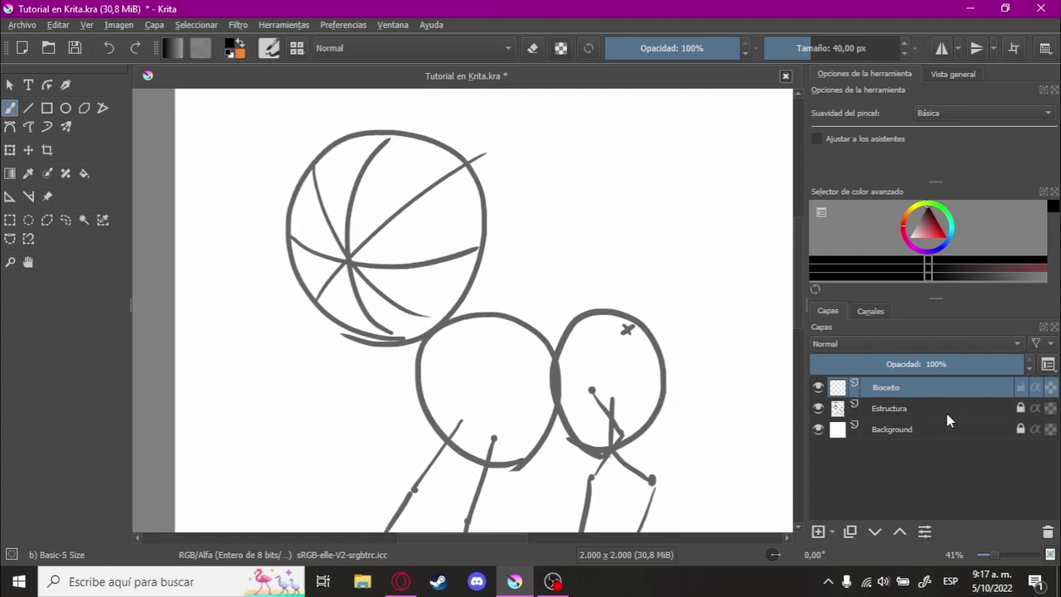
- Test drawing on the locked Estructura layer, then return to Boceto
click(896, 411)
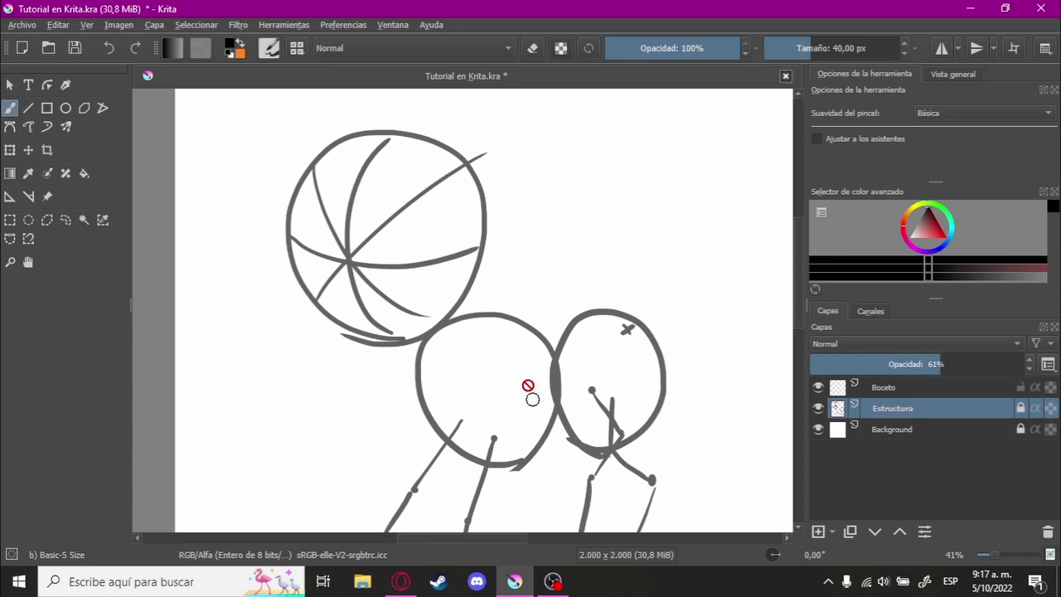
click(581, 387)
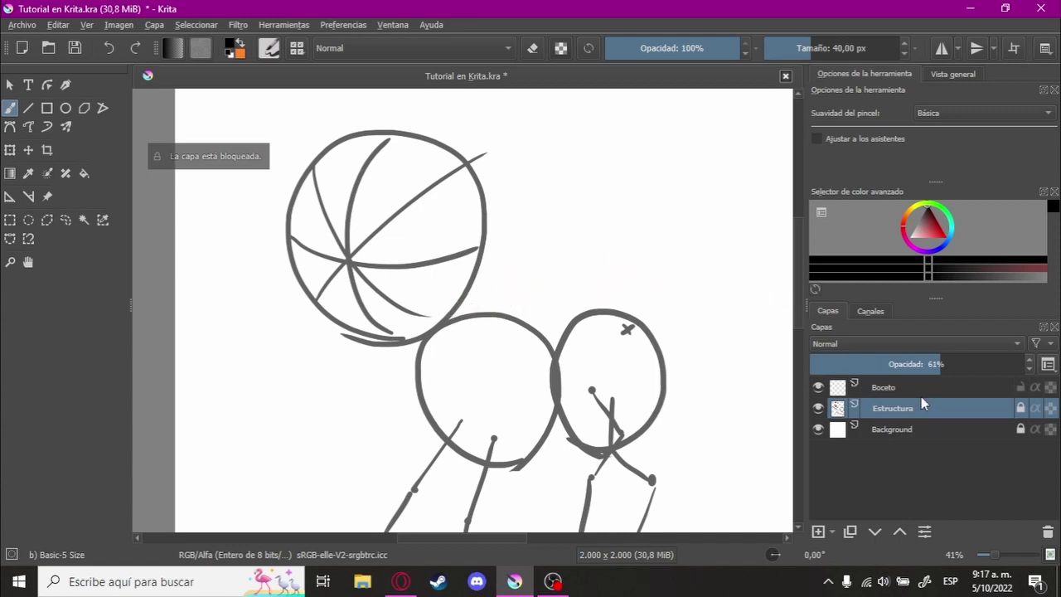
click(883, 387)
scroll(617, 384, down, 2)
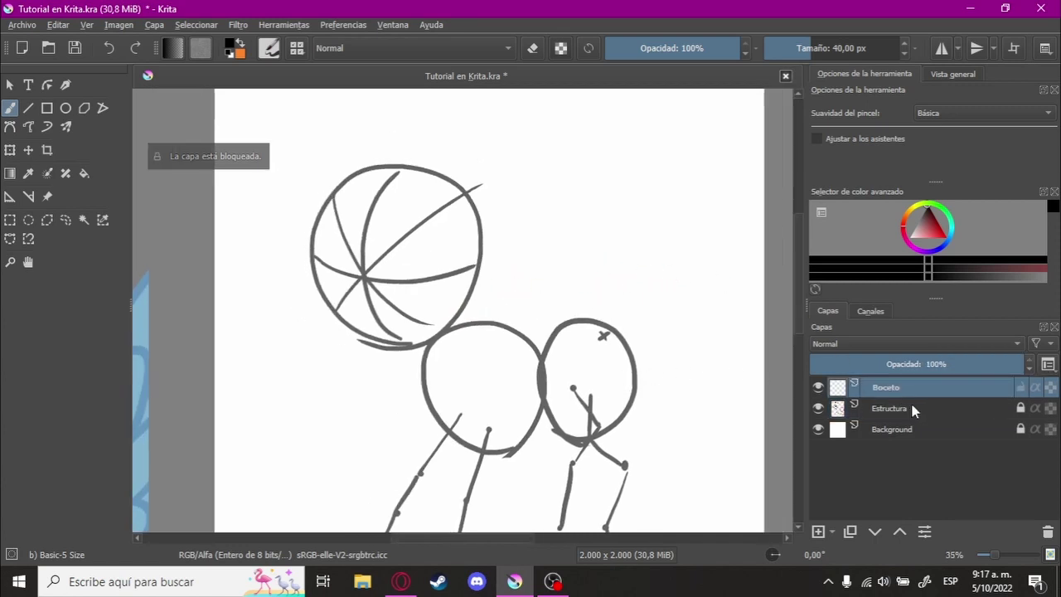
- Set Estructura's opacity to 50% and reconfirm the Boceto layer name
click(888, 408)
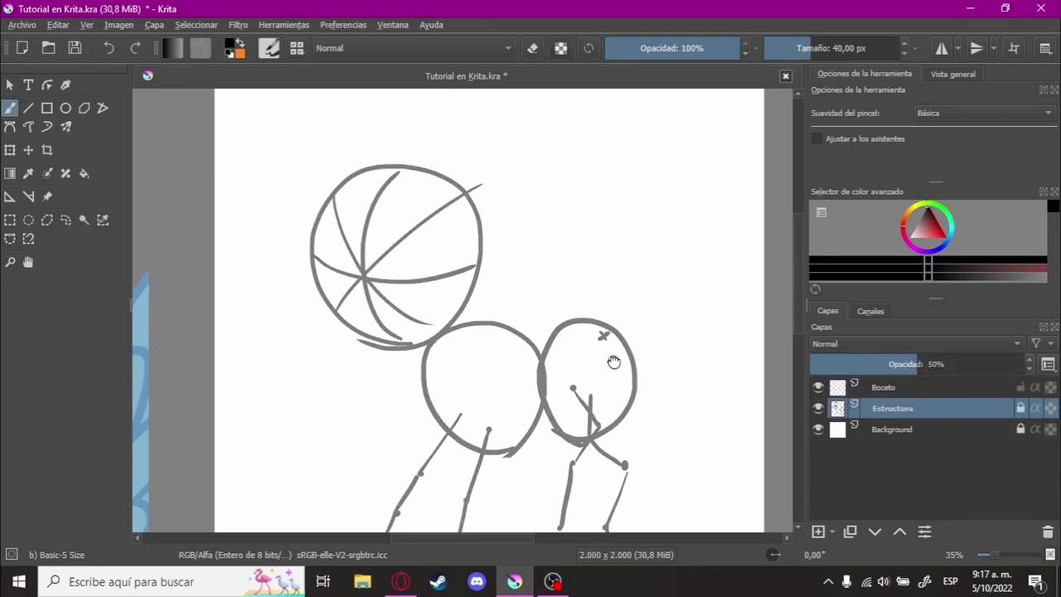
scroll(613, 379, down, 1)
scroll(577, 364, down, 1)
scroll(574, 359, down, 1)
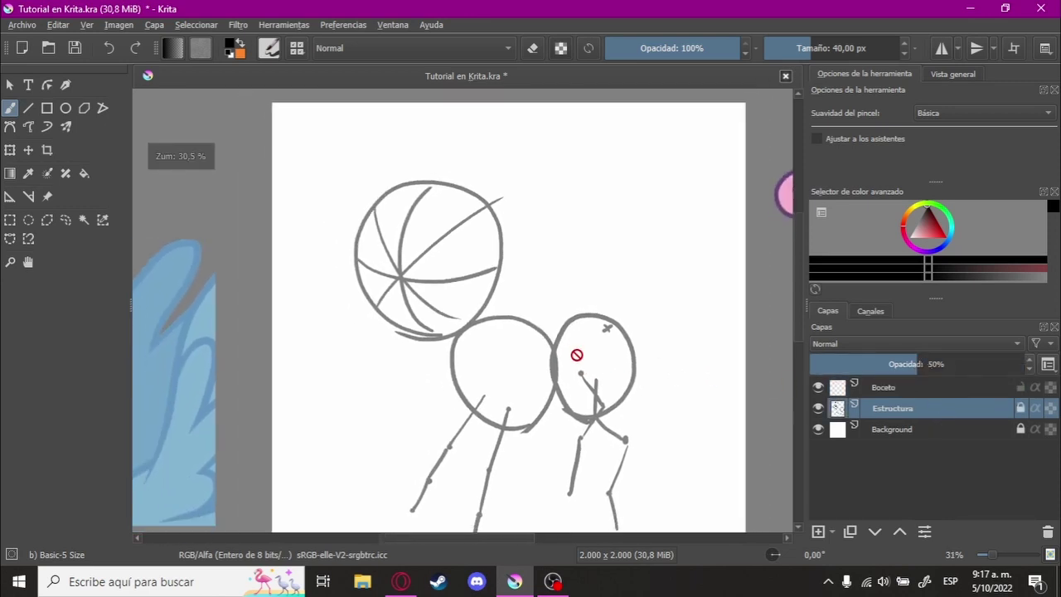
scroll(575, 363, down, 1)
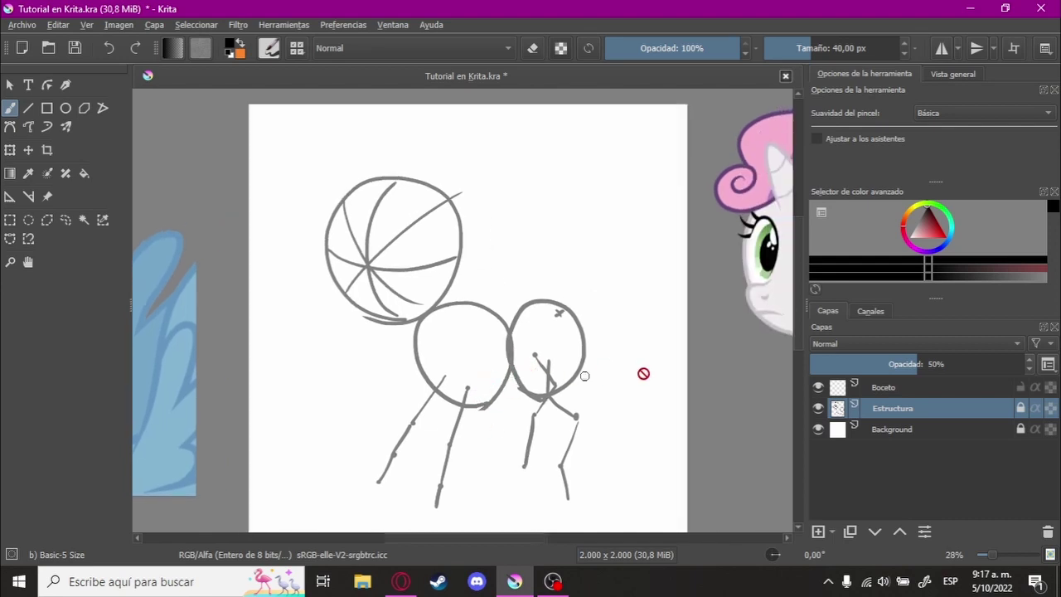
double_click(927, 387)
key(Return)
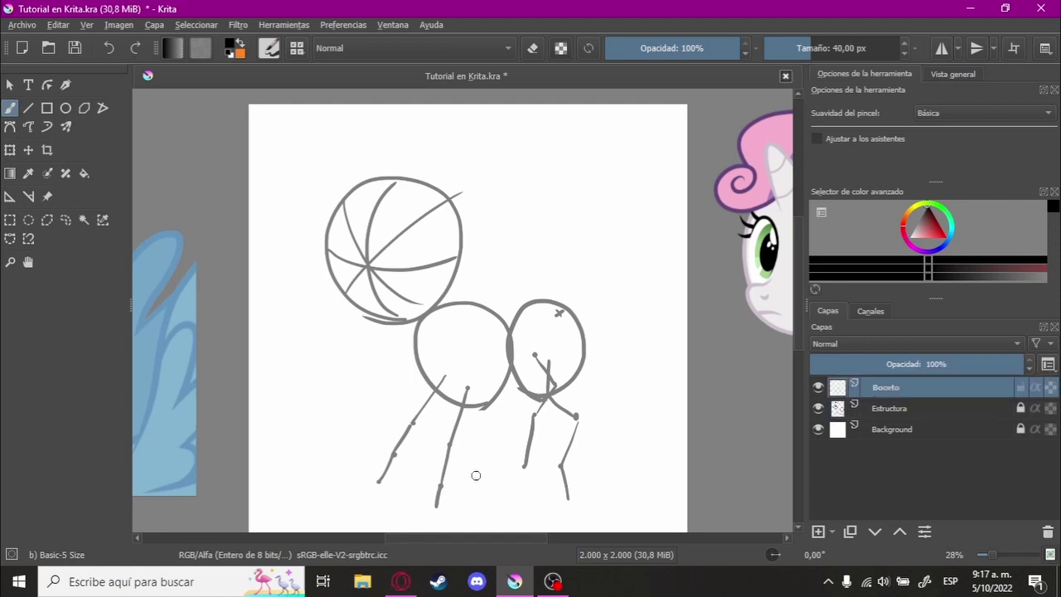
- Check the tutorial in Opera, then zoom Krita to 21% showing sketch and reference side by side
click(404, 583)
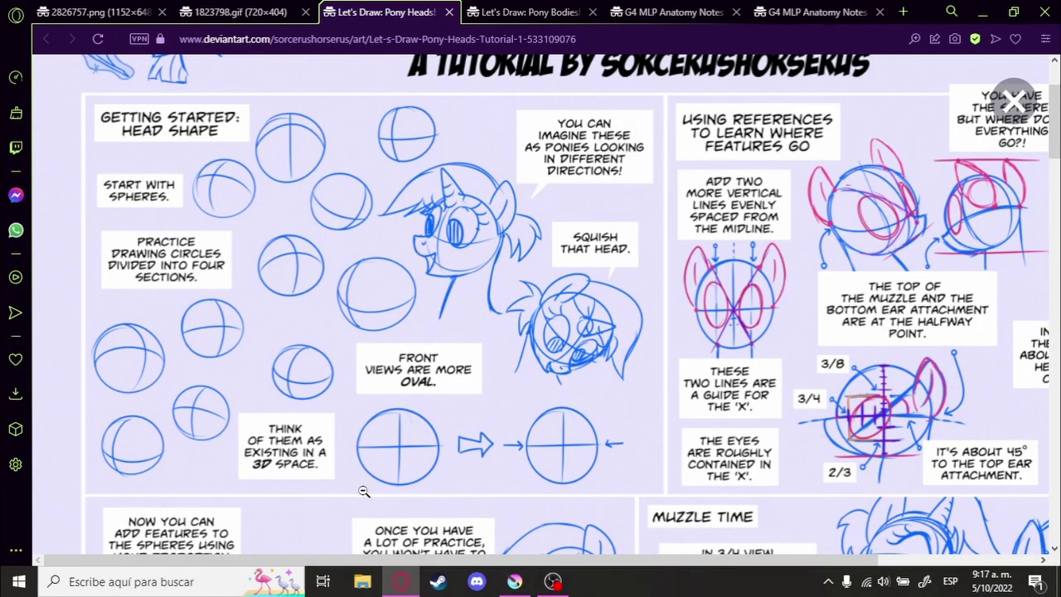
click(515, 582)
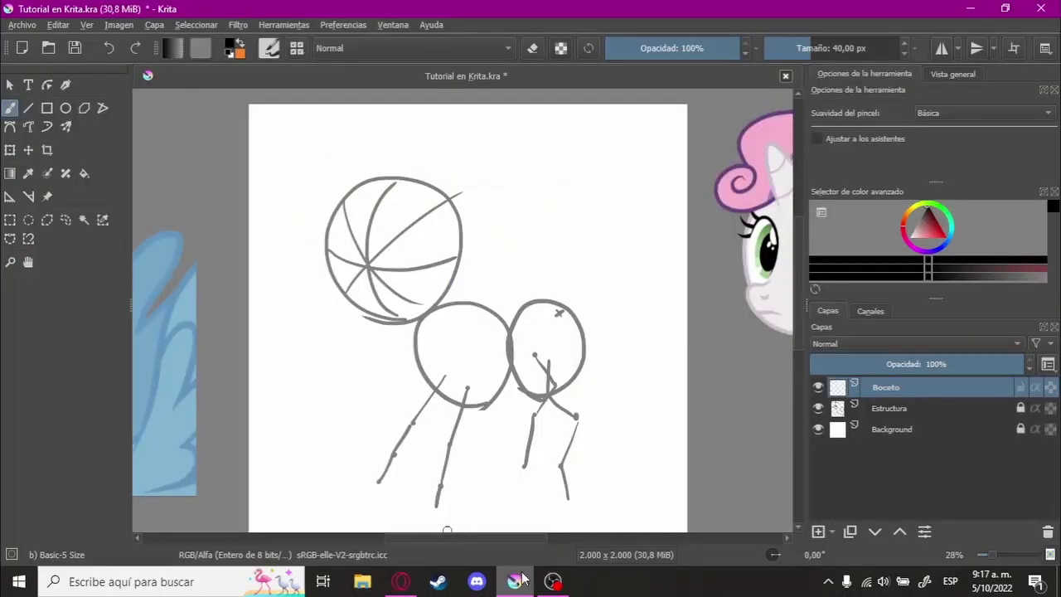
mouse_move(541, 411)
mouse_down()
mouse_move(472, 380)
mouse_move(407, 383)
mouse_up()
scroll(492, 367, down, 3)
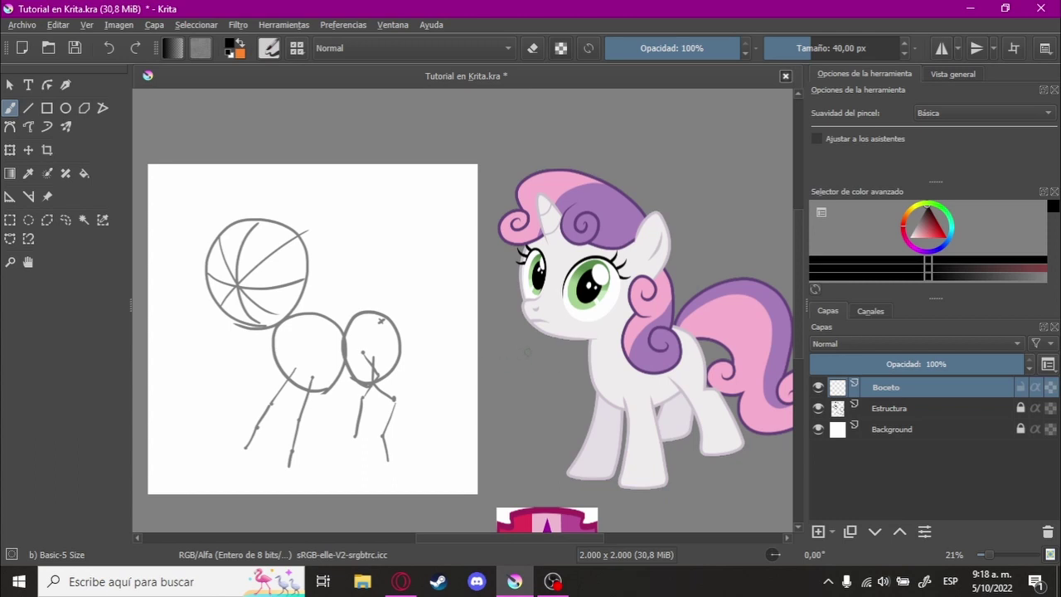
drag(527, 351, 511, 353)
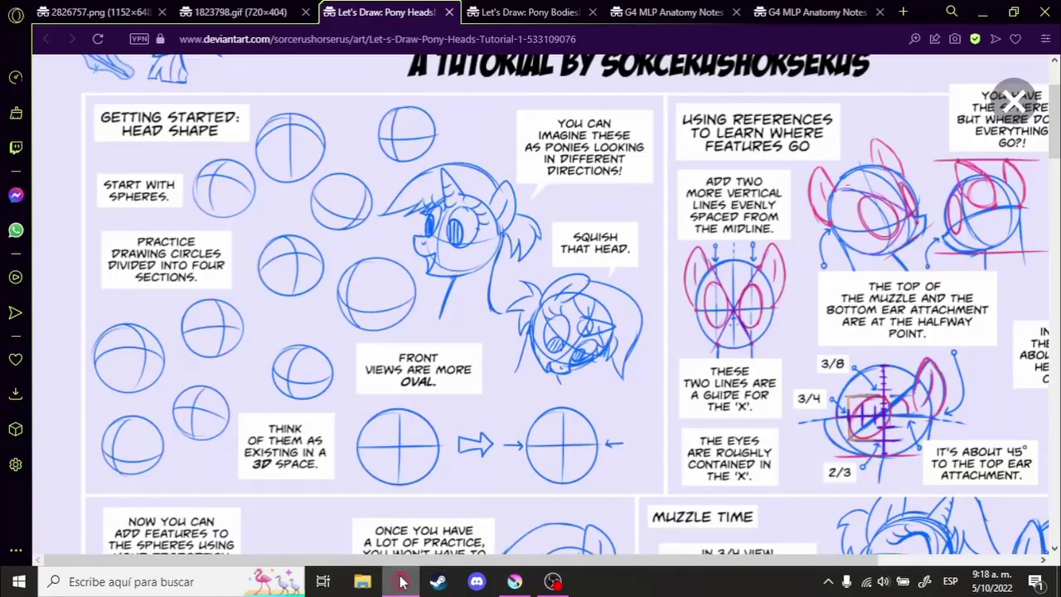
- Bring Opera forward and show the 2826757.png unicorn image tab
click(402, 581)
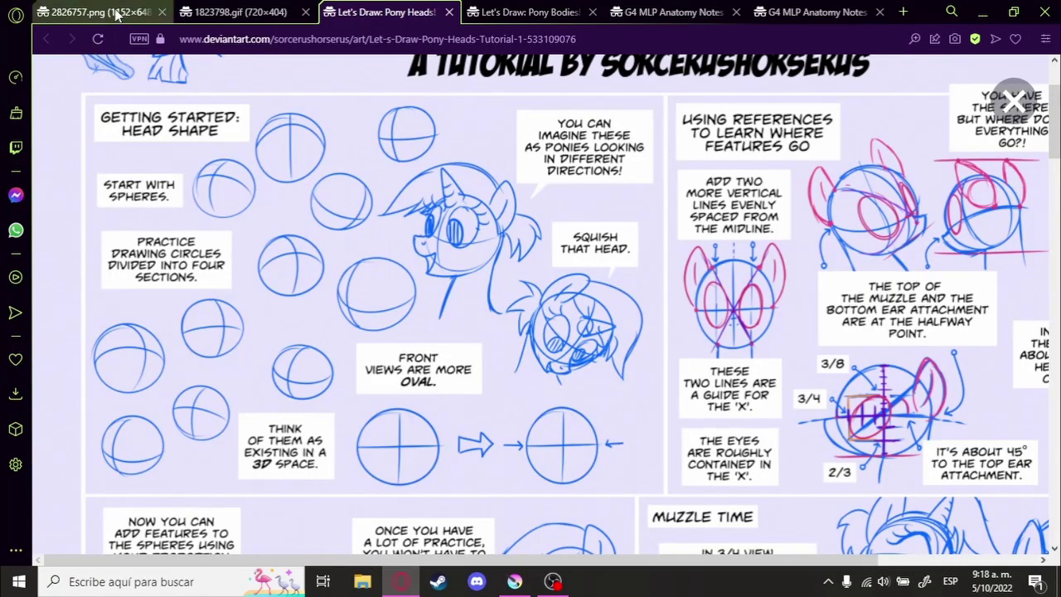
click(116, 13)
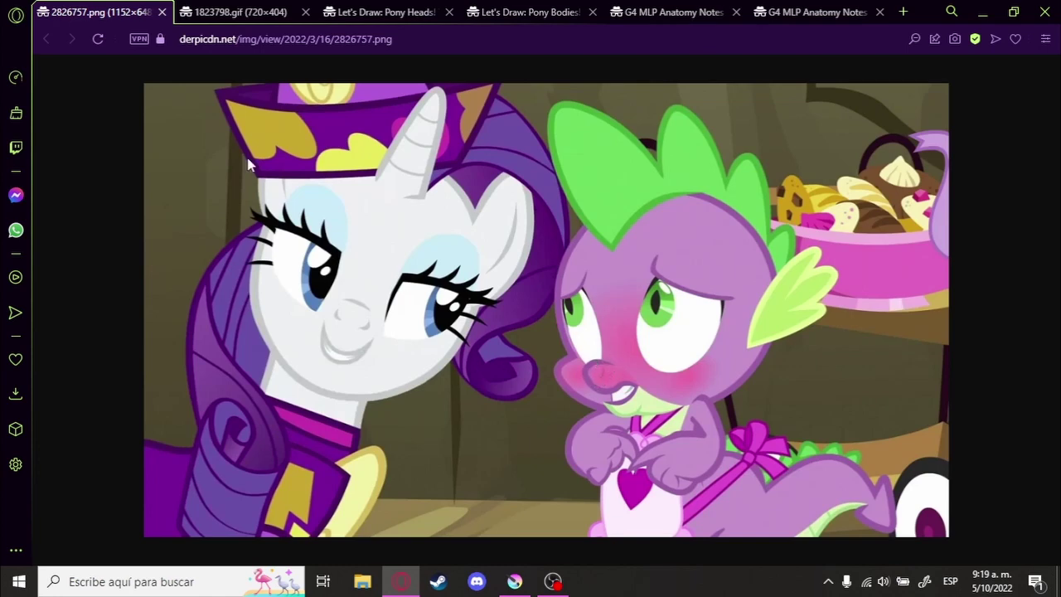
- View the 1823798.gif animation, then close both the 2826757.png and 1823798.gif tabs
click(240, 12)
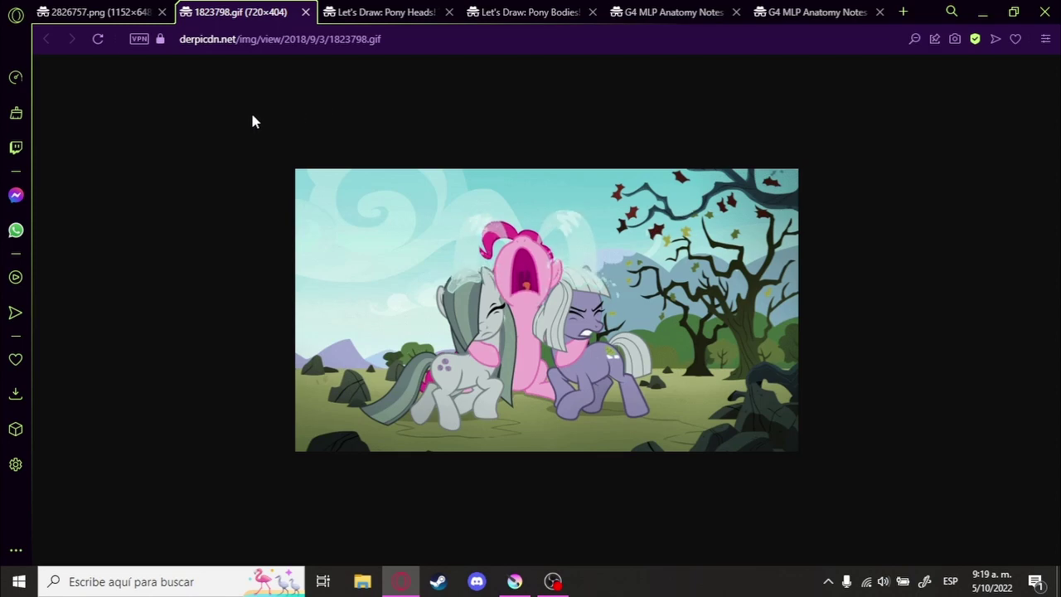
click(126, 13)
click(162, 12)
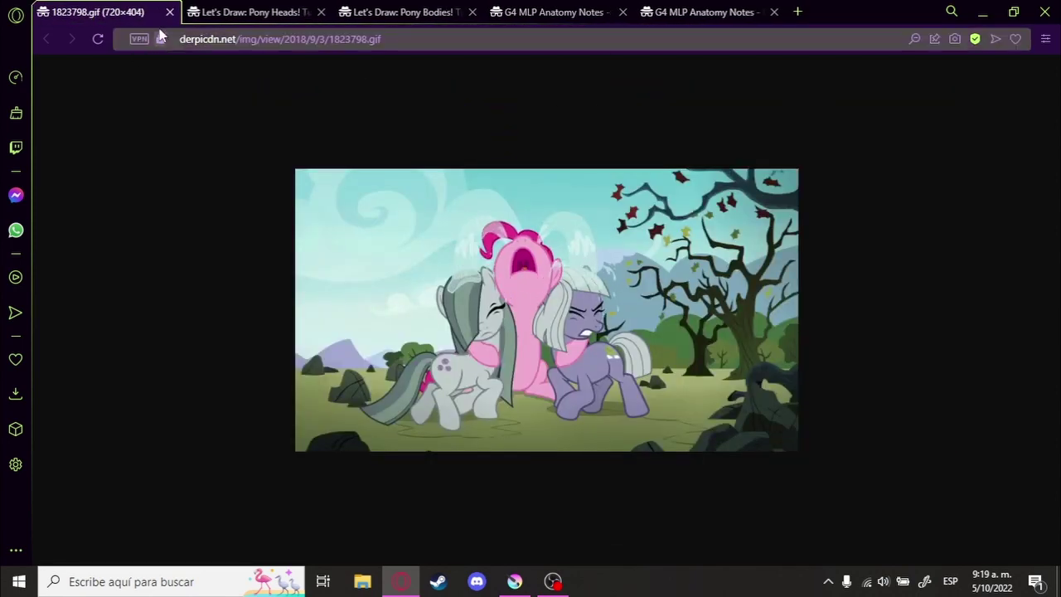
click(163, 13)
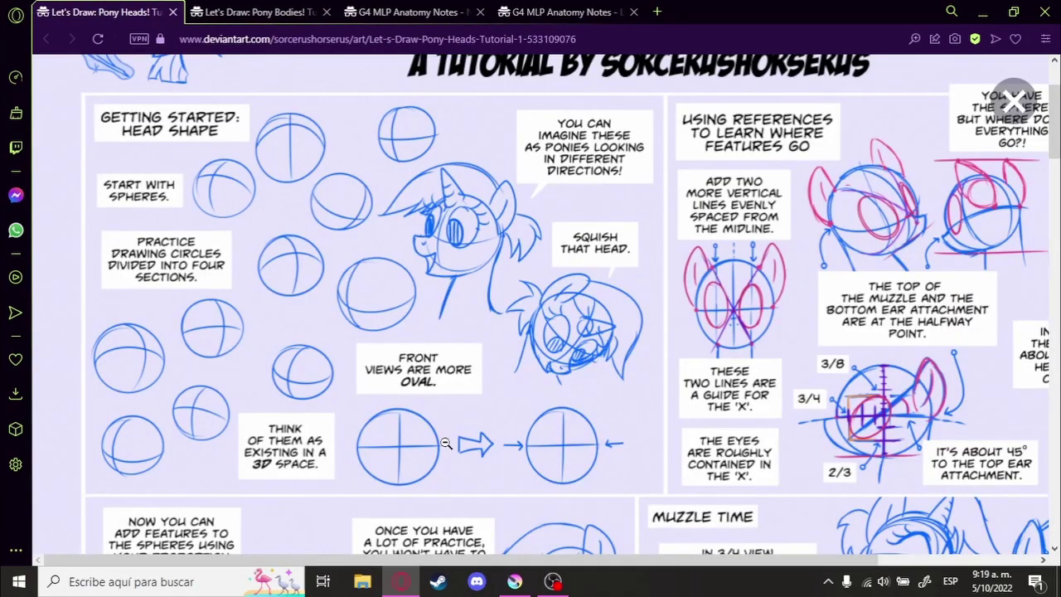
- Return to Krita and pan to frame the sketch beside the unicorn reference
click(515, 581)
drag(400, 313, 452, 310)
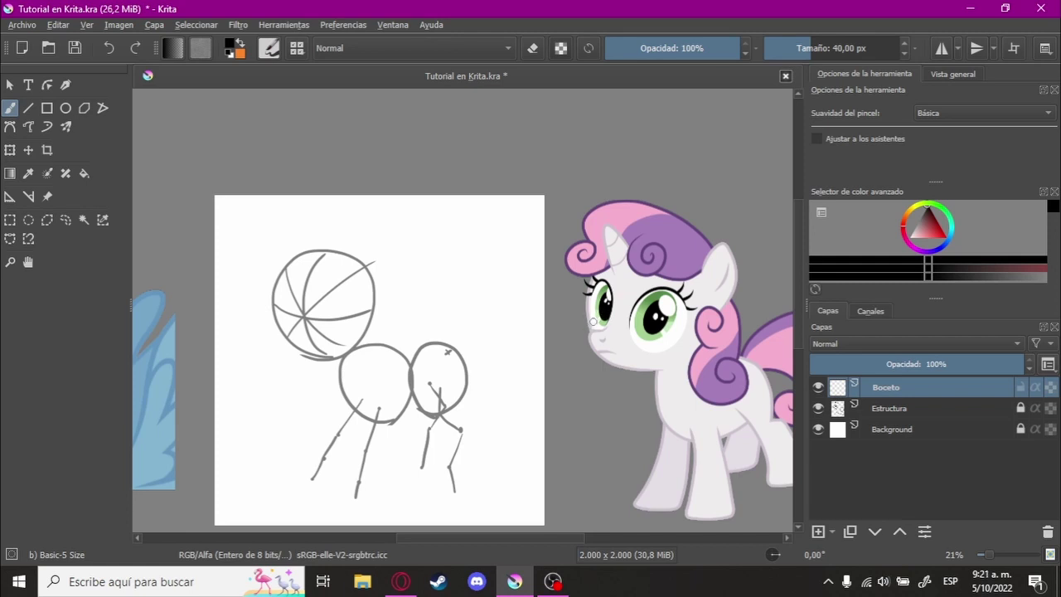
- Zoom to about 43% on the head sphere and body circles, then enter canvas-only mode
drag(594, 321, 511, 316)
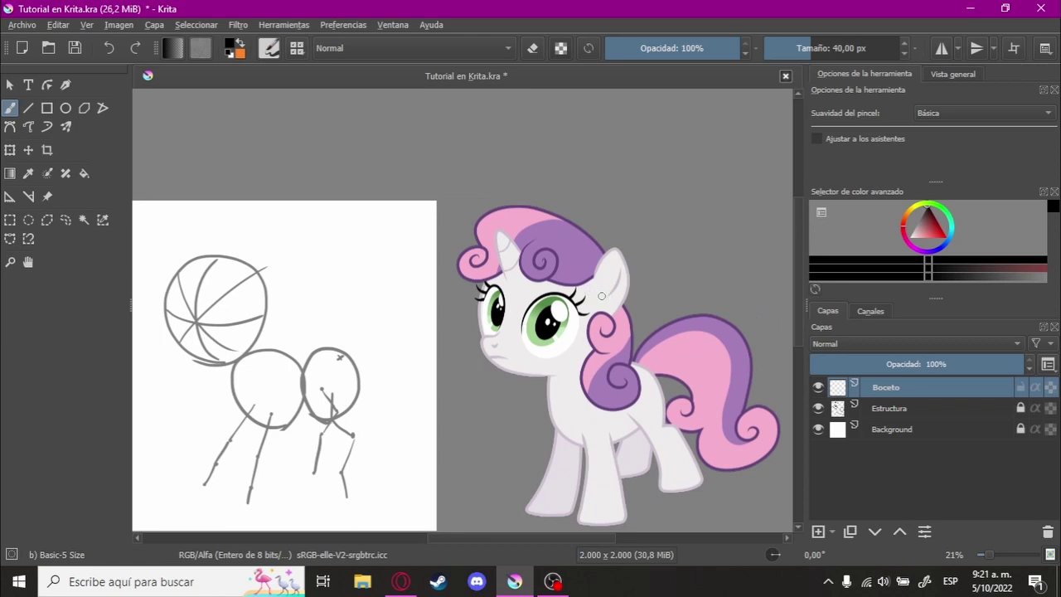
drag(598, 299, 683, 296)
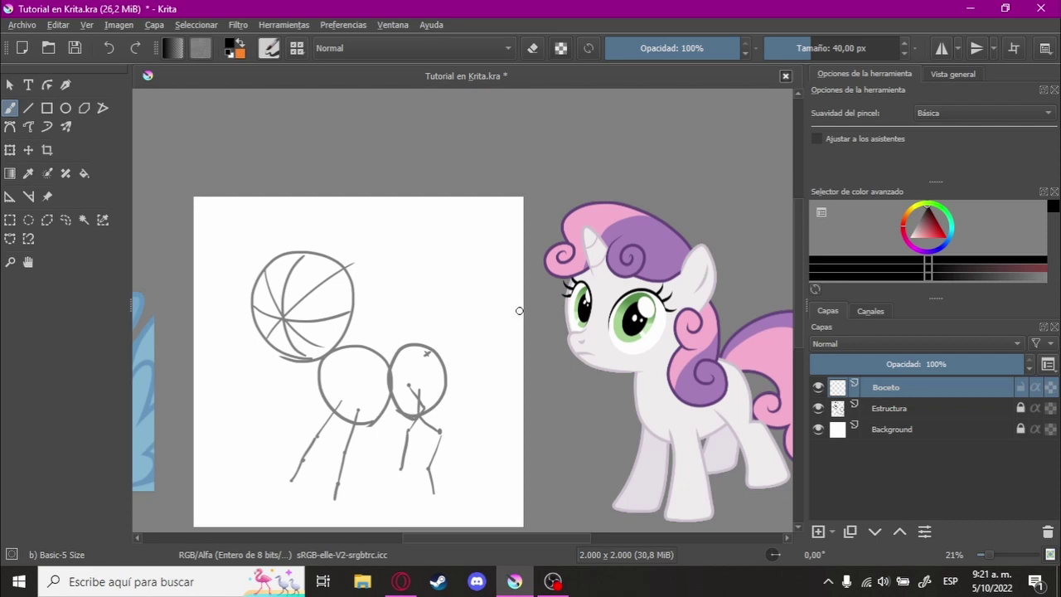
mouse_move(520, 311)
mouse_down()
mouse_move(544, 307)
mouse_move(523, 326)
mouse_up()
drag(420, 332, 433, 334)
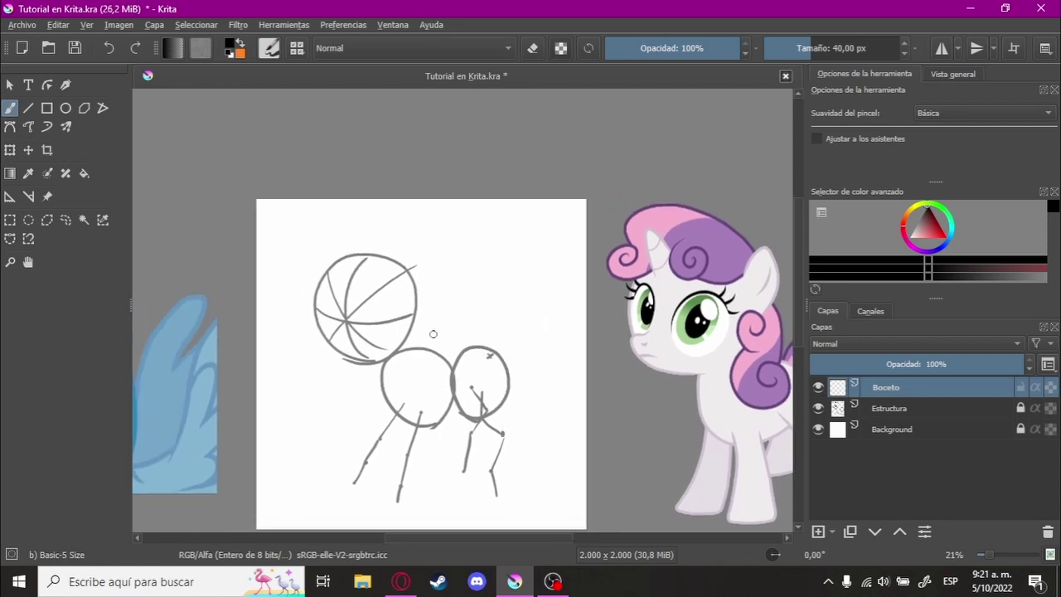
scroll(439, 332, up, 2)
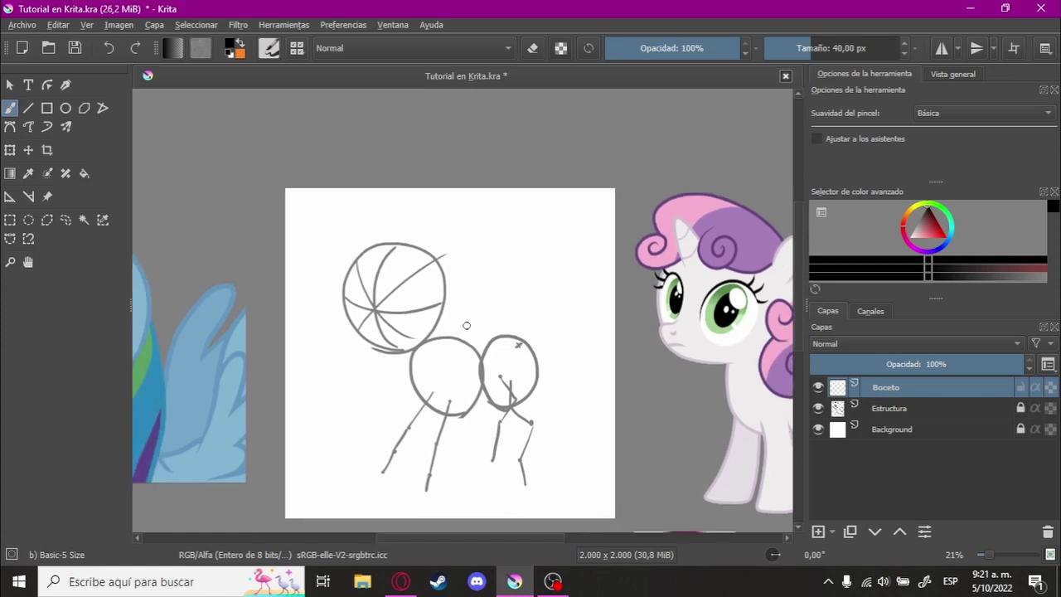
scroll(443, 306, up, 3)
scroll(448, 319, up, 1)
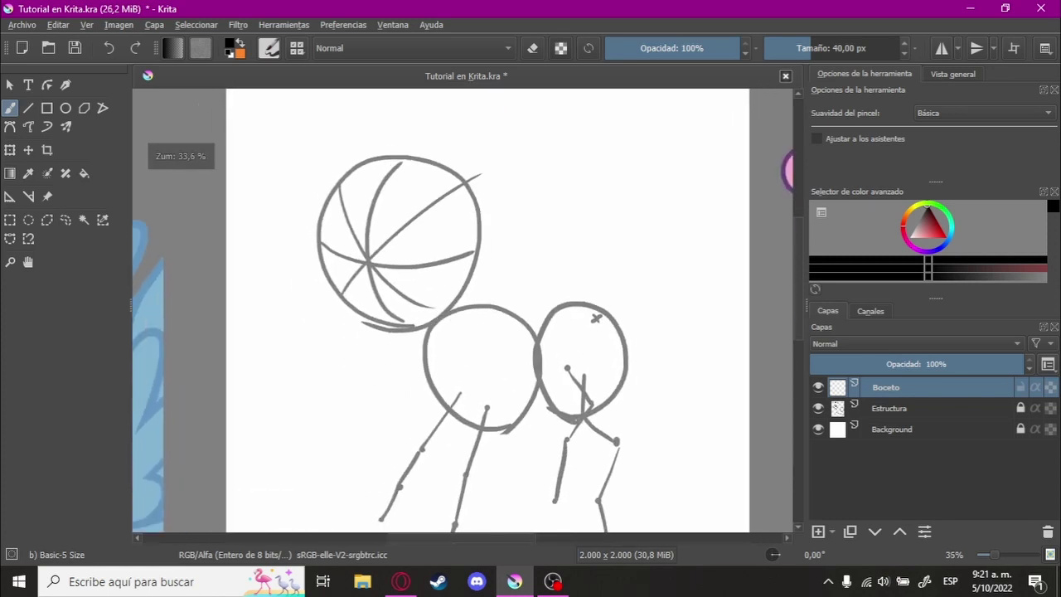
scroll(448, 320, up, 1)
scroll(435, 318, up, 1)
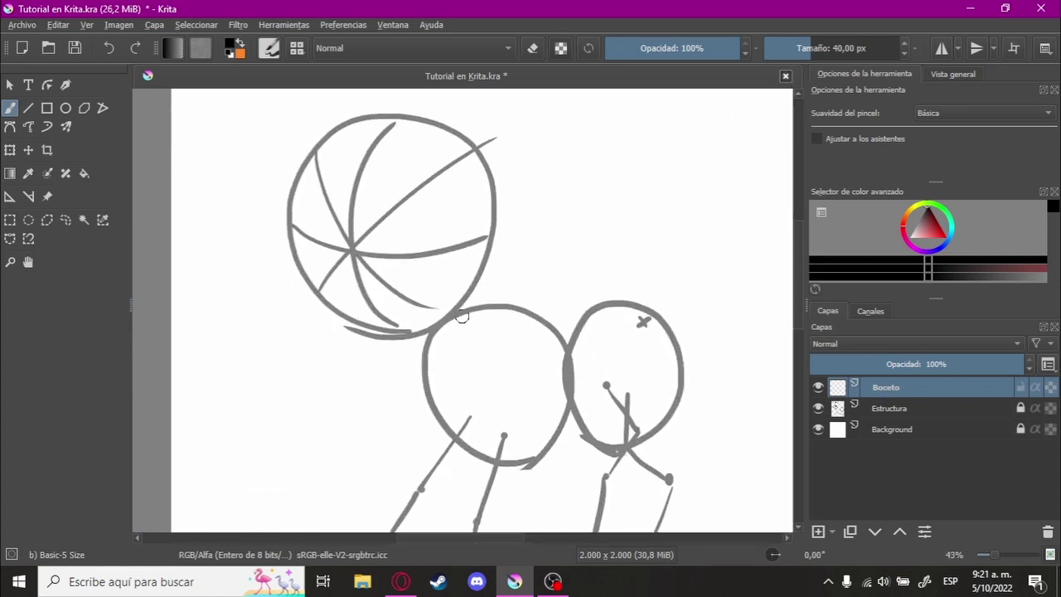
drag(438, 293, 456, 302)
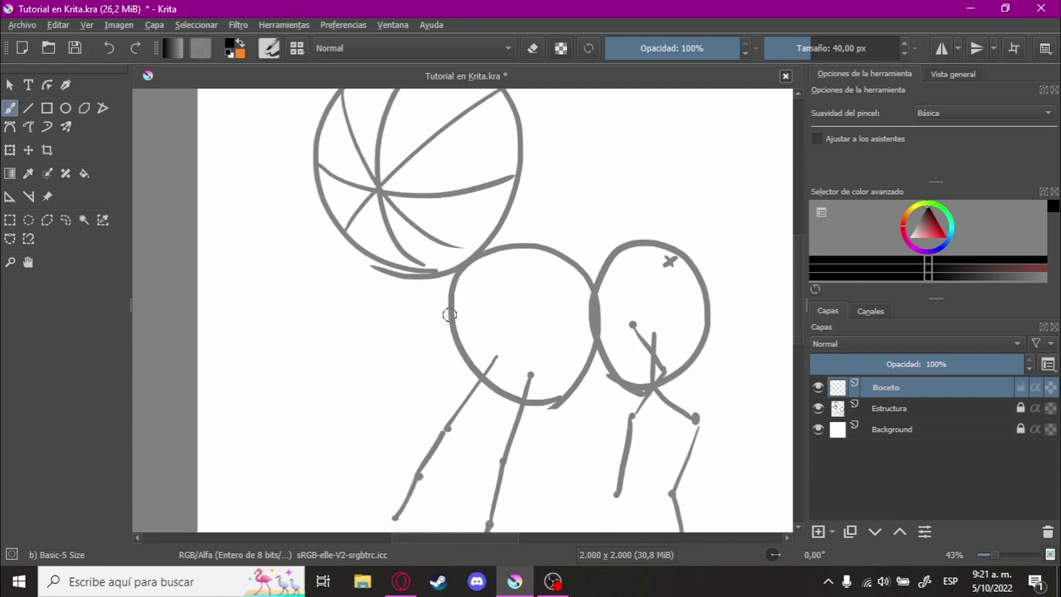
drag(453, 322, 501, 370)
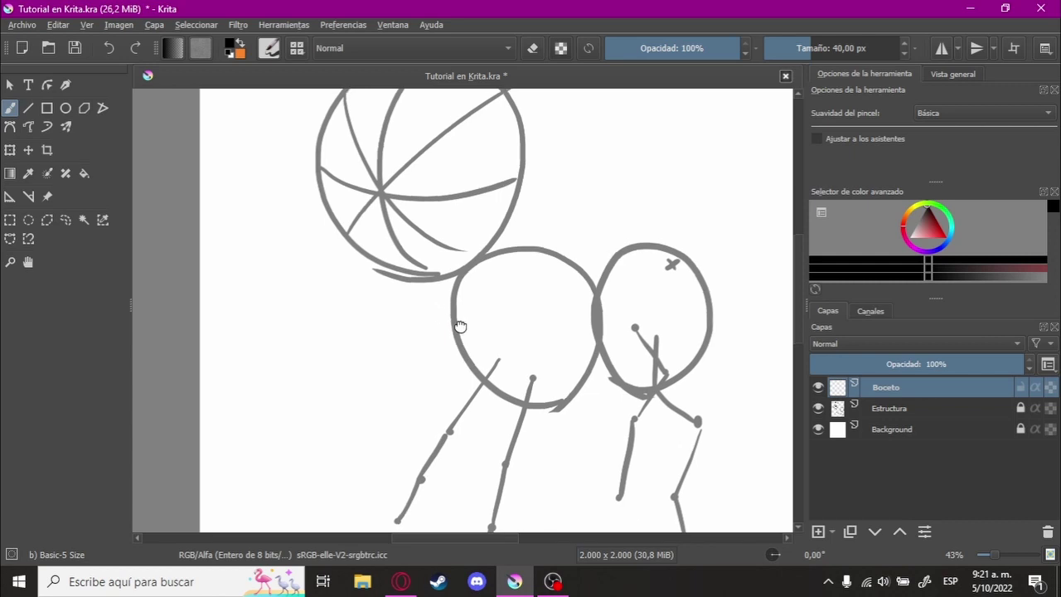
key(Tab)
- Ink a black curve along the lower-left outline of the head sphere, retrying until it fits
scroll(339, 324, up, 2)
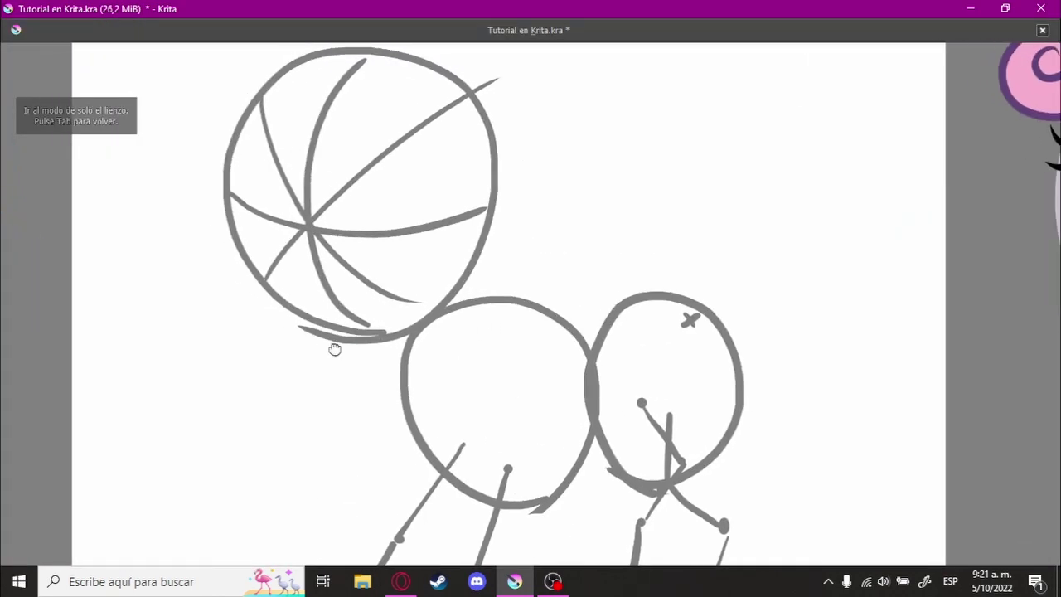
scroll(334, 351, up, 2)
drag(239, 247, 455, 342)
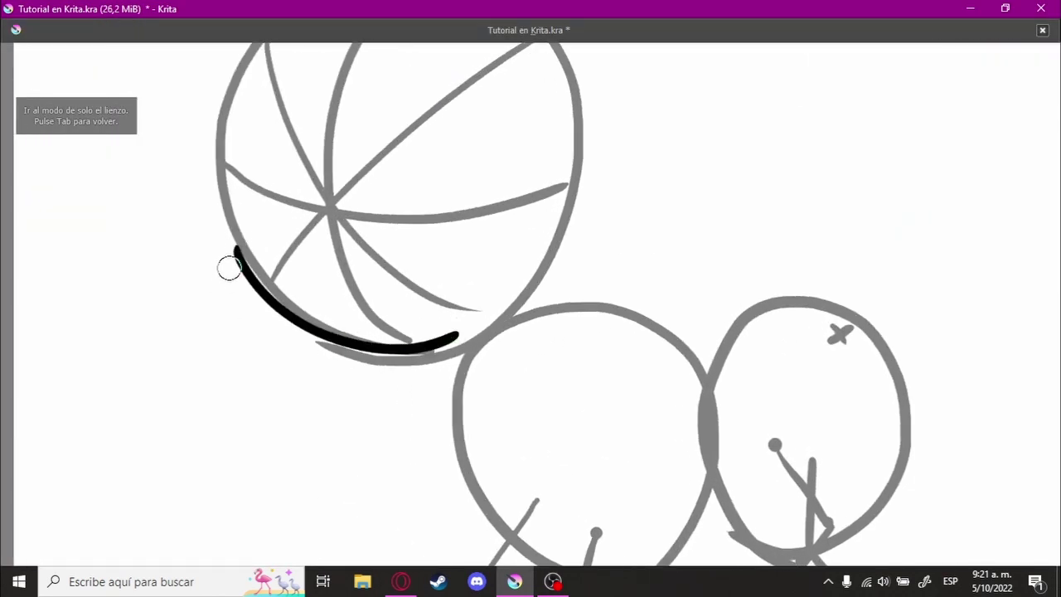
key(ctrl+z)
drag(245, 256, 485, 348)
drag(265, 238, 310, 362)
key(ctrl+z)
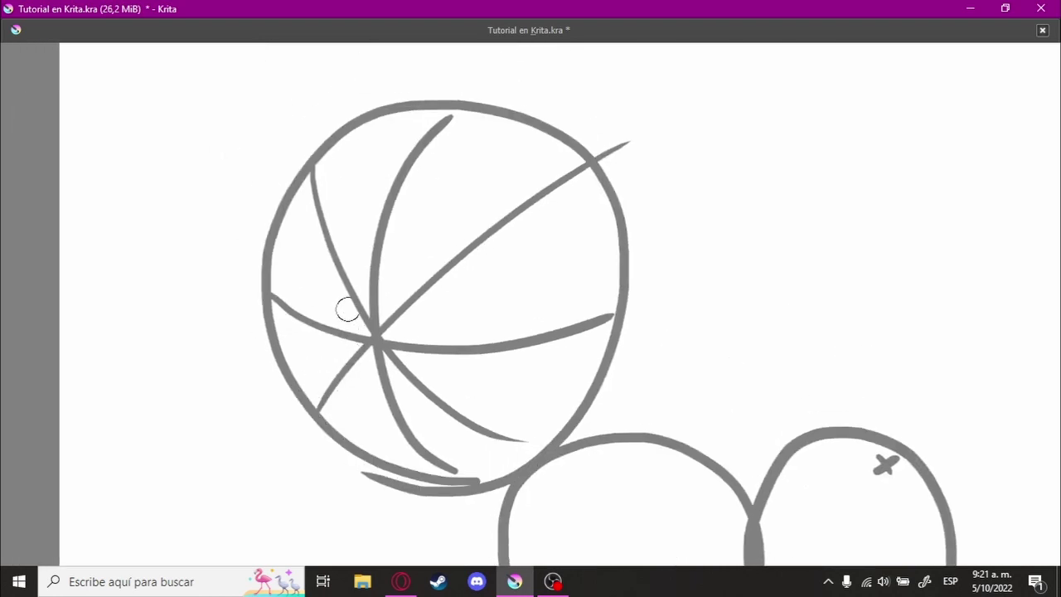
drag(355, 271, 428, 440)
key(ctrl+z)
mouse_move(322, 268)
mouse_down()
mouse_move(298, 369)
mouse_move(502, 464)
mouse_up()
key(ctrl+z)
drag(311, 252, 497, 453)
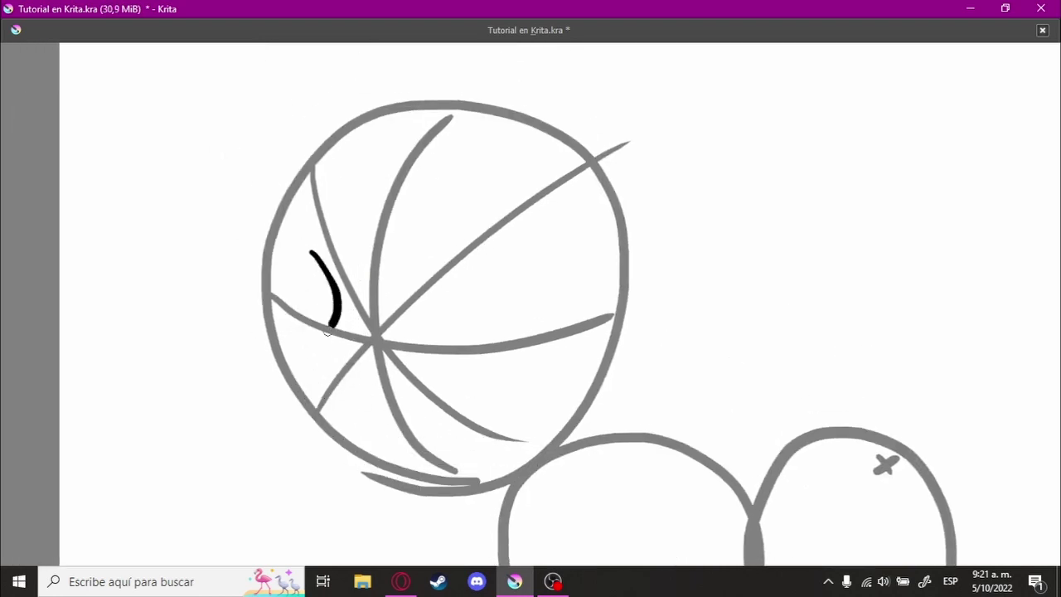
- Try black lines running down from the head's lower edge, undoing each attempt
scroll(434, 393, down, 2)
scroll(422, 360, down, 3)
scroll(445, 362, up, 3)
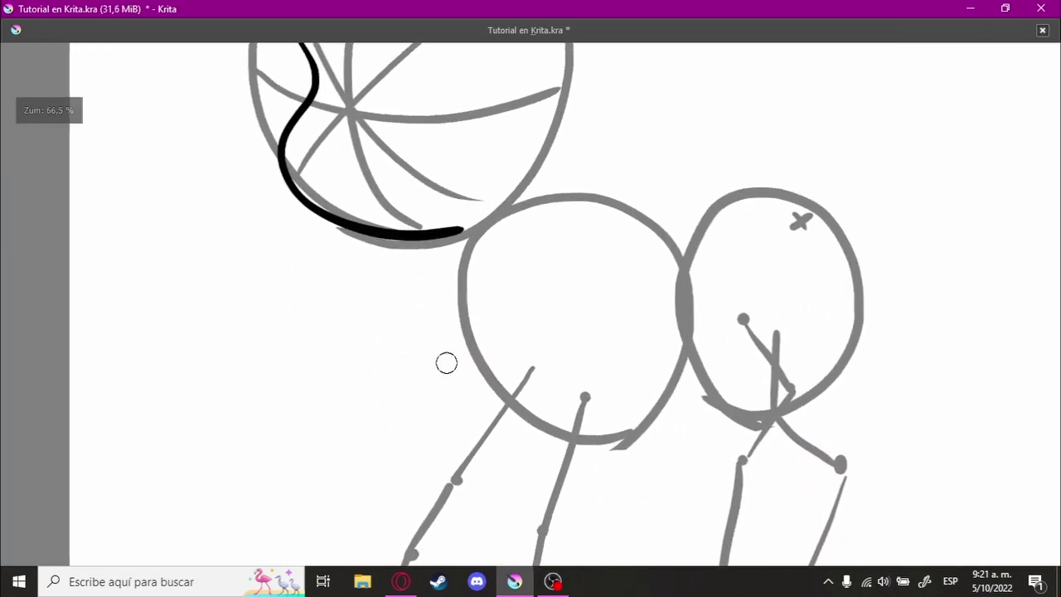
drag(462, 202, 494, 358)
key(ctrl+z)
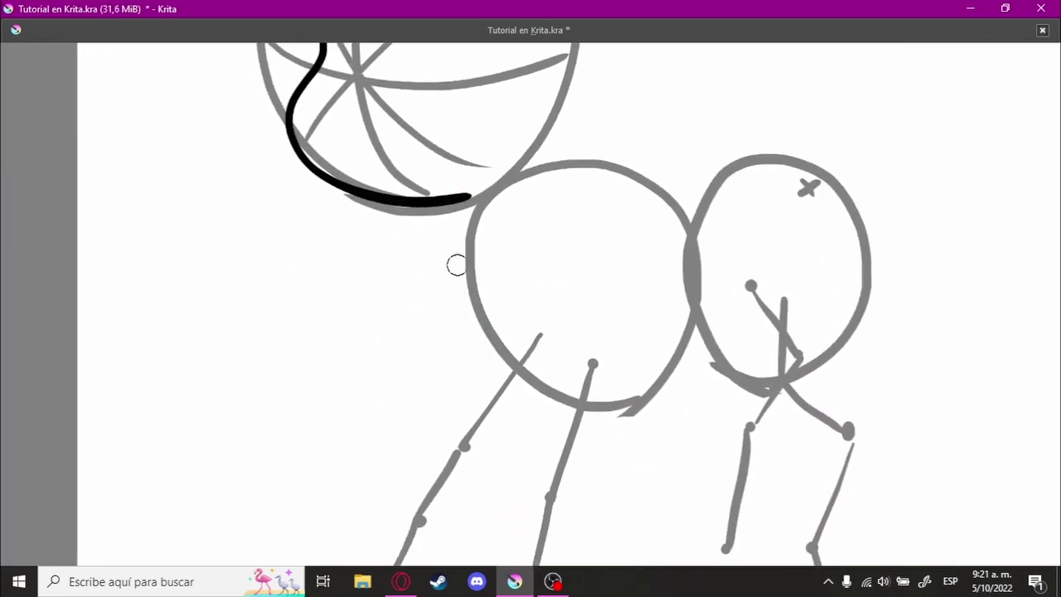
mouse_move(461, 201)
mouse_down()
mouse_move(497, 333)
mouse_move(528, 357)
mouse_up()
key(ctrl+z)
drag(466, 199, 679, 336)
key(ctrl+z)
- Ink the pony's back line from the head down over the rump
scroll(464, 265, up, 4)
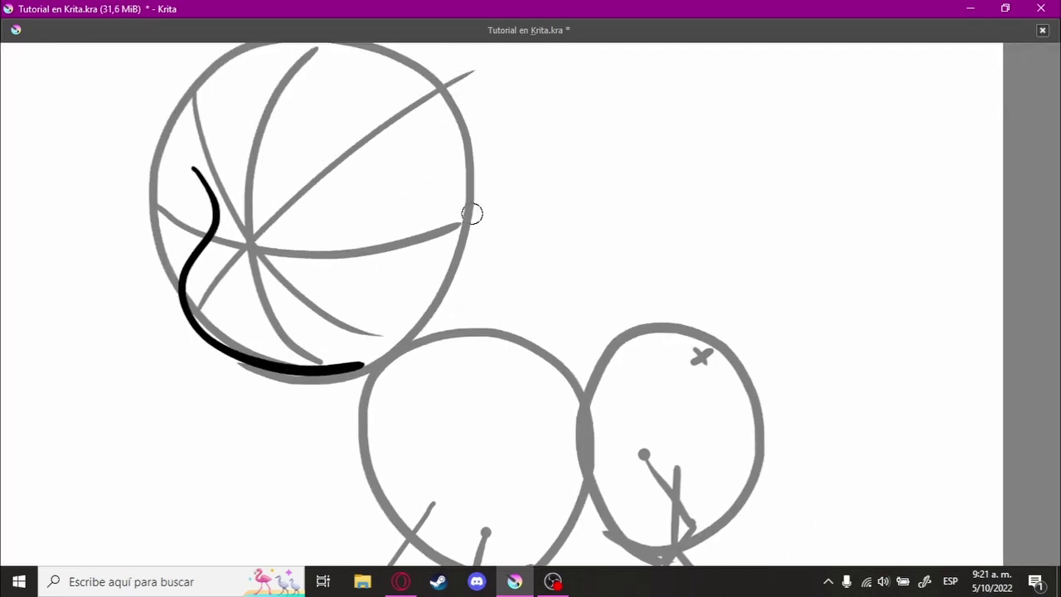
mouse_move(466, 219)
mouse_down()
mouse_move(726, 285)
mouse_move(729, 365)
mouse_up()
key(ctrl+z)
drag(472, 208, 754, 435)
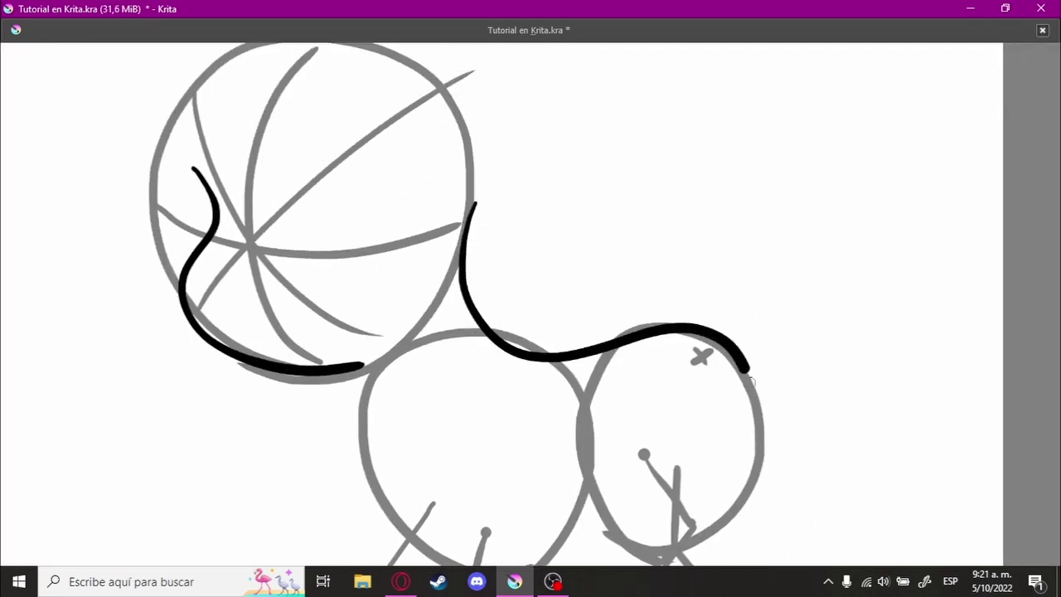
drag(594, 432, 572, 372)
scroll(573, 372, down, 3)
scroll(573, 372, up, 5)
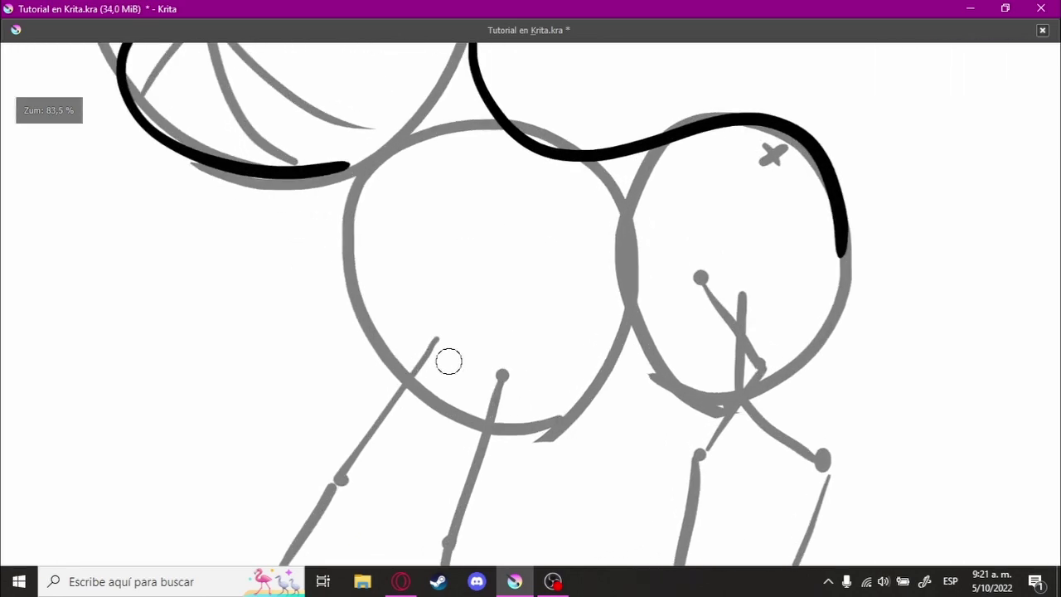
scroll(448, 365, down, 3)
- Ink the belly line under the body and the arc along the top of the rump
mouse_move(366, 350)
mouse_down()
mouse_move(523, 360)
mouse_move(570, 340)
mouse_up()
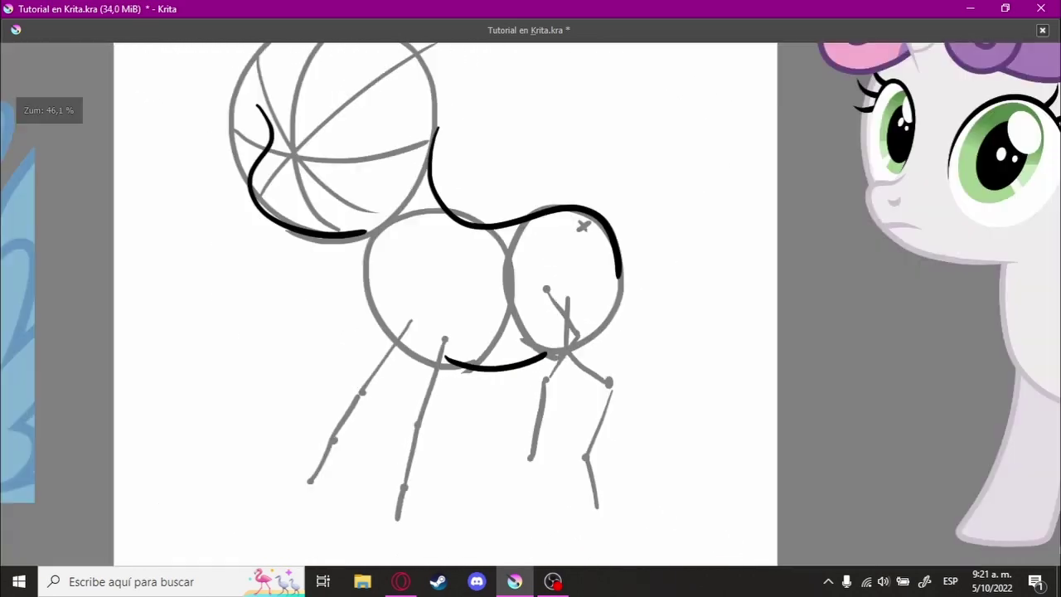
scroll(514, 396, down, 5)
mouse_move(514, 396)
mouse_down()
mouse_move(513, 335)
mouse_move(466, 290)
mouse_move(436, 355)
mouse_move(407, 331)
mouse_move(439, 286)
mouse_move(585, 246)
mouse_move(419, 356)
mouse_move(621, 315)
mouse_up()
key(ctrl+z)
drag(390, 337, 490, 290)
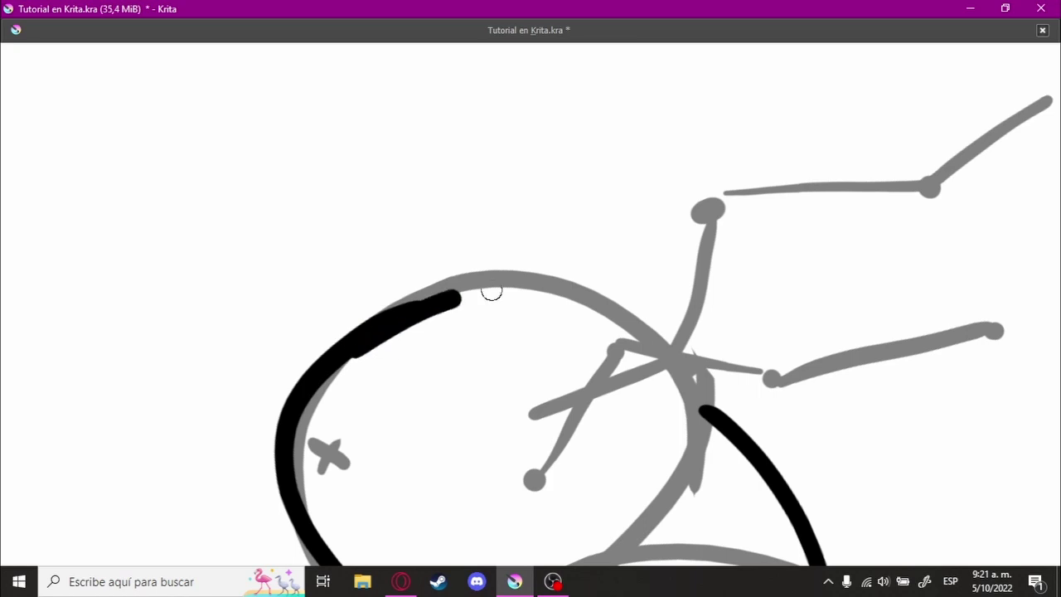
key(ctrl+z)
mouse_move(351, 343)
mouse_down()
mouse_move(611, 332)
mouse_move(609, 320)
mouse_move(511, 455)
mouse_move(389, 448)
mouse_up()
drag(274, 390, 692, 386)
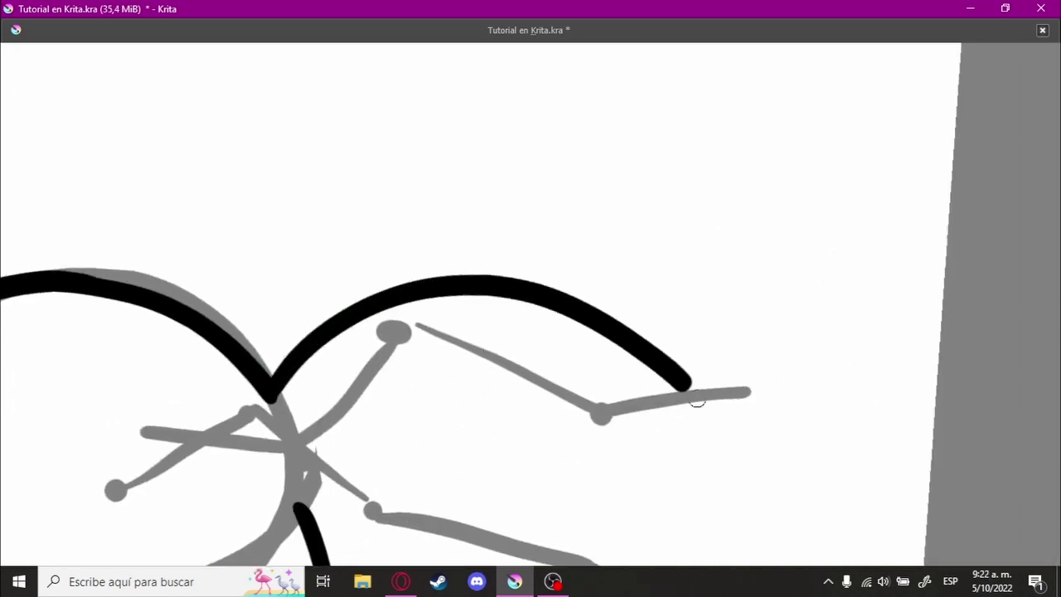
key(ctrl+z)
drag(274, 390, 705, 315)
mouse_move(737, 353)
mouse_down()
mouse_move(545, 364)
mouse_move(581, 500)
mouse_move(575, 434)
mouse_move(608, 426)
mouse_move(419, 445)
mouse_move(703, 385)
mouse_move(663, 439)
mouse_move(405, 348)
mouse_move(585, 350)
mouse_up()
- Ink the back and long front edges of one hind leg down to the hoof
key(ctrl+z)
mouse_move(414, 359)
mouse_down()
mouse_move(578, 351)
mouse_move(478, 455)
mouse_move(566, 393)
mouse_move(571, 462)
mouse_move(625, 424)
mouse_up()
key(ctrl+z)
mouse_move(330, 355)
mouse_down()
mouse_move(514, 337)
mouse_move(614, 295)
mouse_up()
key(ctrl+z)
drag(332, 356, 618, 294)
key(ctrl+z)
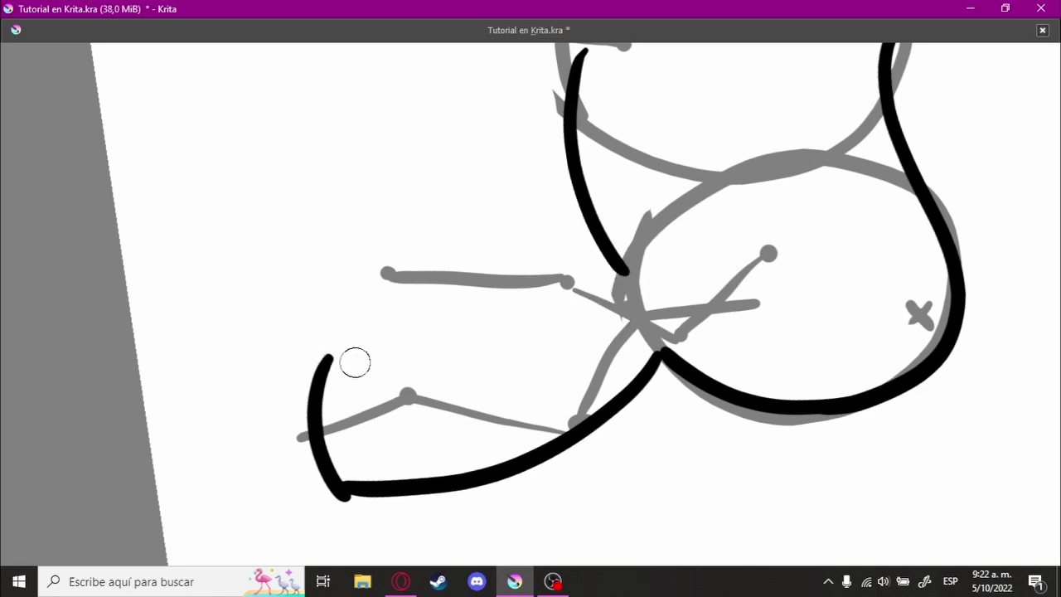
drag(340, 356, 781, 238)
key(ctrl+z)
mouse_move(330, 357)
mouse_down()
mouse_move(417, 357)
mouse_move(782, 238)
mouse_up()
mouse_move(756, 304)
mouse_down()
mouse_move(687, 379)
mouse_move(552, 286)
mouse_move(561, 364)
mouse_move(569, 247)
mouse_move(682, 339)
mouse_move(675, 362)
mouse_up()
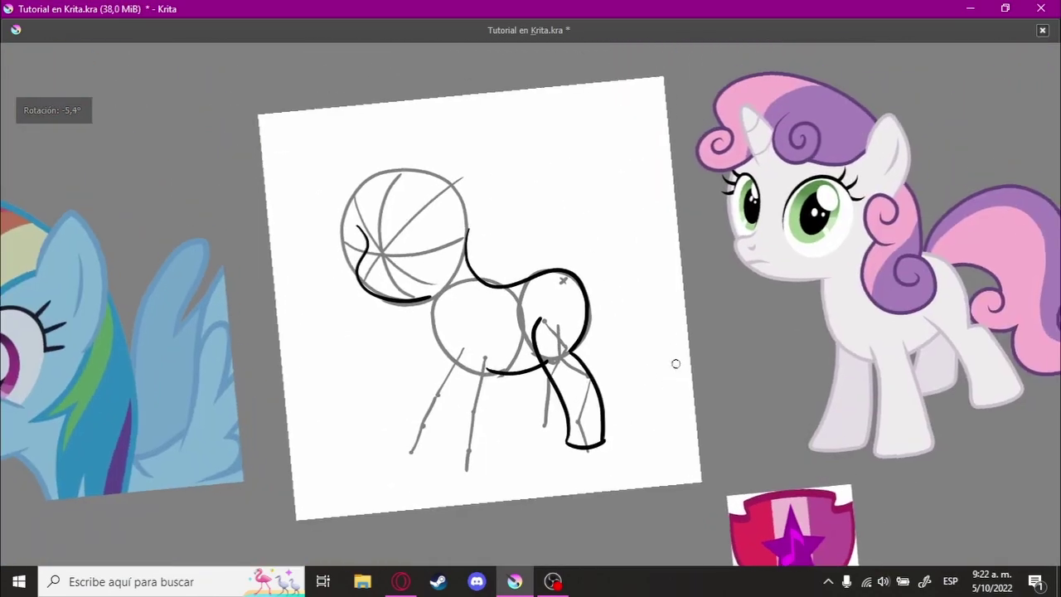
- Draw the black hoof bottom of the far hind leg
scroll(442, 349, up, 3)
scroll(442, 348, up, 2)
scroll(426, 396, up, 1)
scroll(530, 317, up, 1)
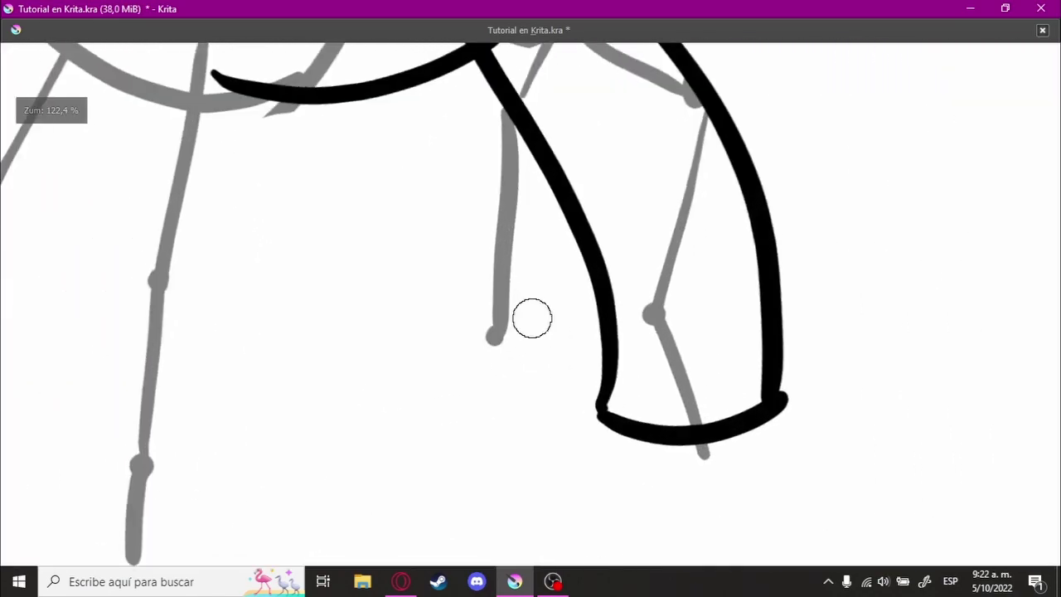
drag(452, 321, 516, 349)
key(ctrl+z)
drag(443, 321, 608, 337)
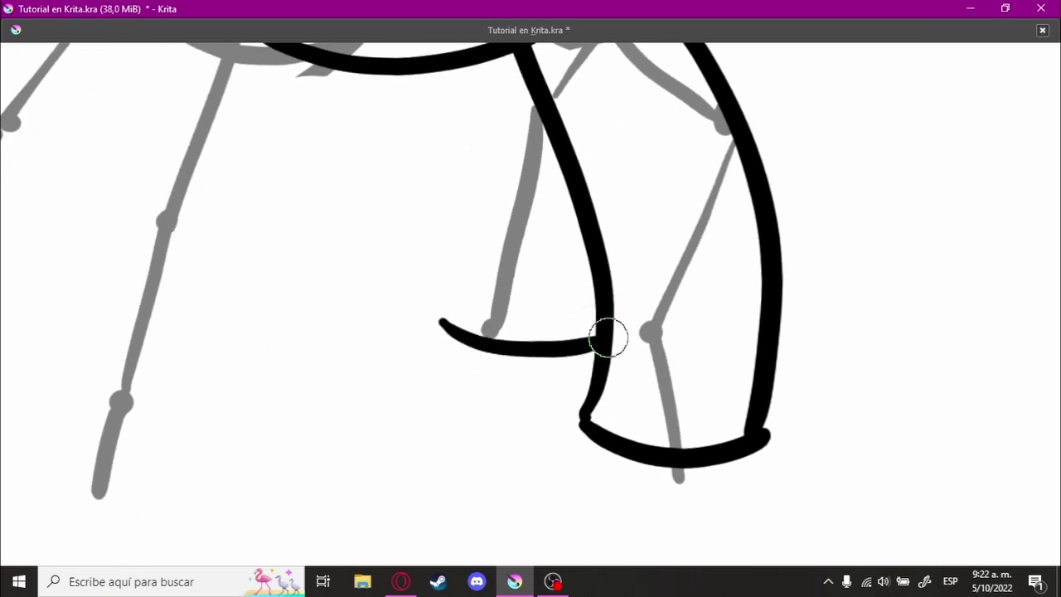
- Ink the upper edge of the front leg in a long black line
drag(548, 432, 580, 528)
drag(419, 365, 504, 385)
key(ctrl+z)
mouse_move(415, 367)
mouse_down()
mouse_move(667, 359)
mouse_move(685, 343)
mouse_move(323, 325)
mouse_move(710, 244)
mouse_up()
key(ctrl+z)
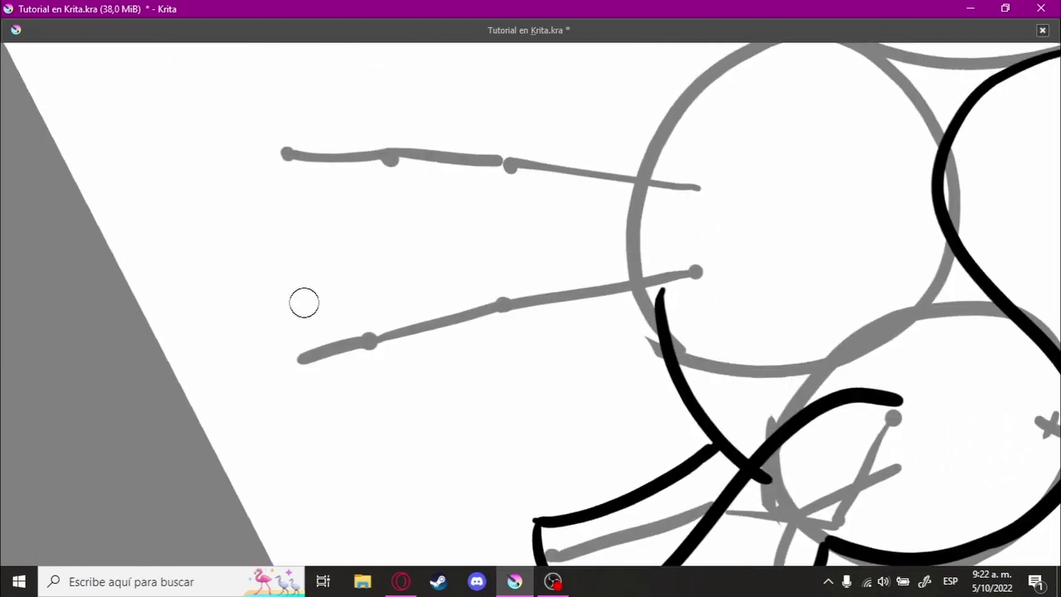
drag(292, 307, 765, 232)
- Ink the front leg's lower edge, redrawing it until it sits right
mouse_move(296, 383)
mouse_down()
mouse_move(419, 367)
mouse_move(701, 300)
mouse_up()
key(ctrl+z)
drag(307, 406, 758, 279)
key(ctrl+z)
mouse_move(331, 418)
mouse_down()
mouse_move(597, 317)
mouse_move(765, 285)
mouse_up()
key(ctrl+z)
drag(354, 415, 728, 292)
key(ctrl+z)
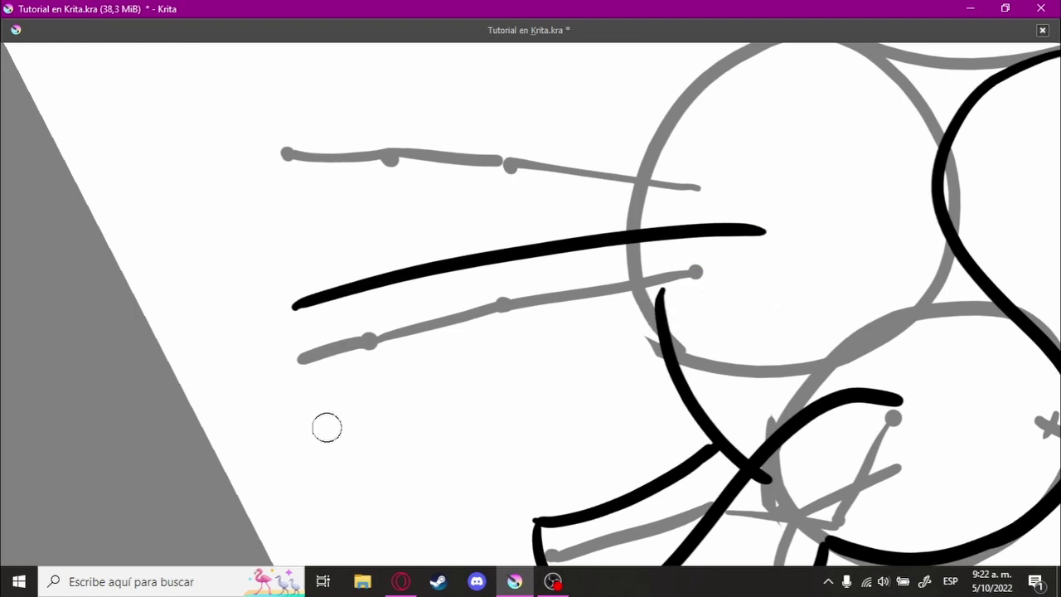
drag(323, 428, 751, 297)
- Close the front hoof with a curve joining both leg lines
drag(337, 434, 369, 310)
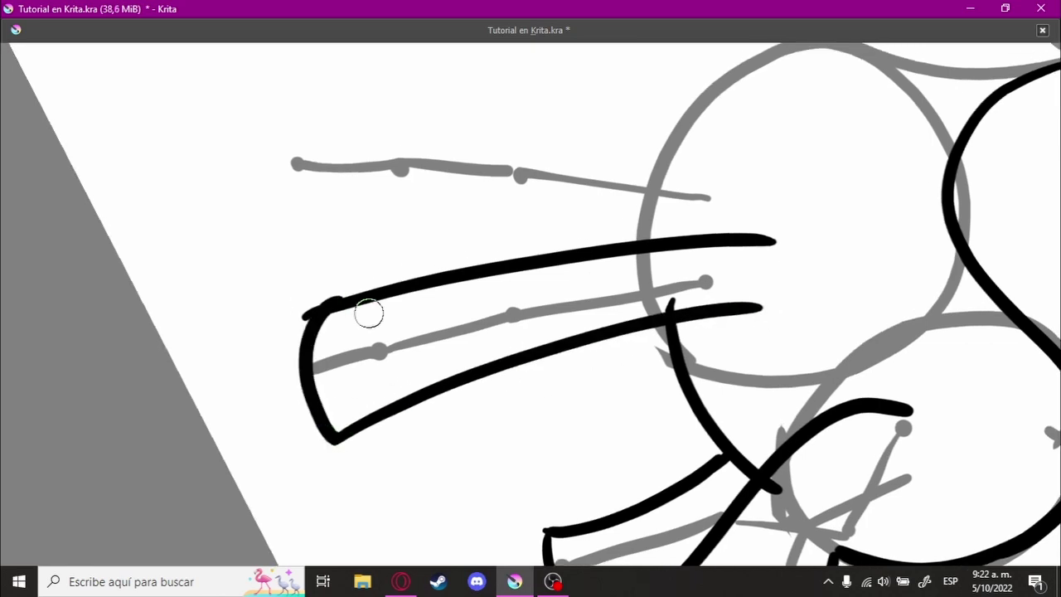
key(ctrl+z)
drag(331, 434, 368, 341)
key(ctrl+z)
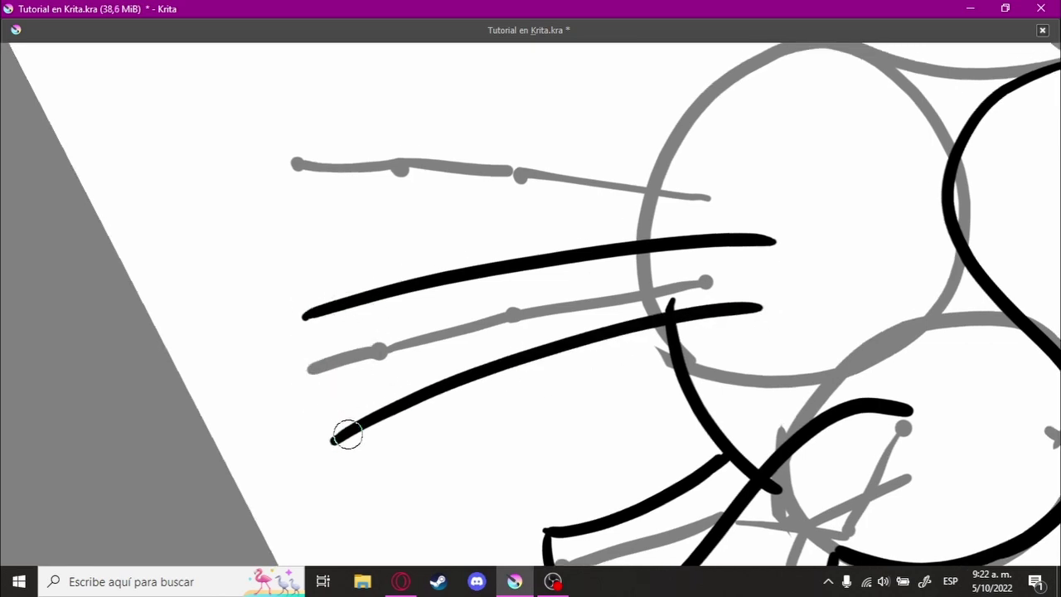
mouse_move(346, 434)
mouse_down()
mouse_move(324, 424)
mouse_move(305, 317)
mouse_up()
mouse_move(390, 379)
mouse_down()
mouse_move(687, 247)
mouse_move(335, 340)
mouse_move(599, 284)
mouse_move(563, 230)
mouse_up()
- Ink the chest's underside along the gray chest circle arc
scroll(334, 341, down, 5)
scroll(564, 229, up, 3)
scroll(497, 273, up, 3)
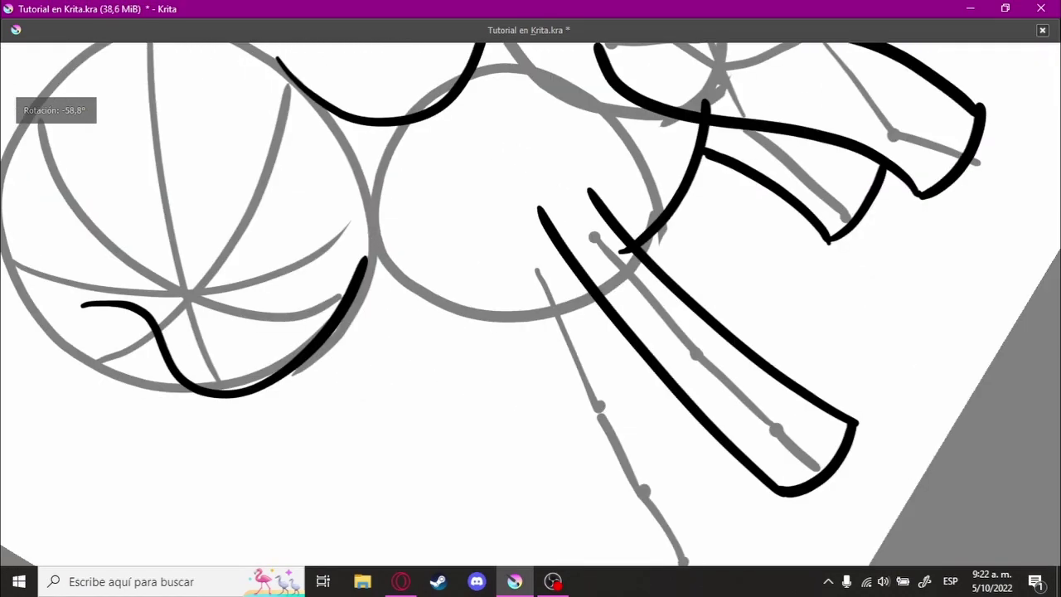
scroll(419, 321, up, 2)
drag(296, 246, 618, 290)
key(ctrl+z)
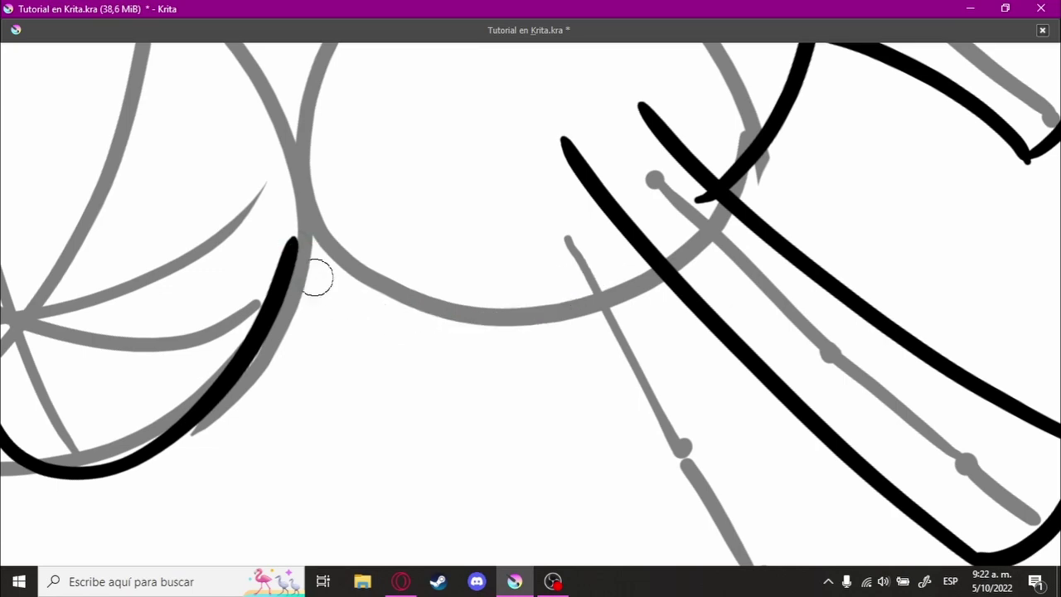
drag(295, 248, 633, 258)
drag(292, 249, 651, 286)
key(ctrl+z)
mouse_move(294, 244)
mouse_down()
mouse_move(457, 310)
mouse_move(655, 269)
mouse_up()
key(ctrl+z)
mouse_move(368, 300)
mouse_down()
mouse_move(625, 293)
mouse_move(614, 425)
mouse_move(722, 256)
mouse_move(229, 336)
mouse_move(643, 286)
mouse_up()
- Ink the lower and upper edges of the near front leg
key(ctrl+z)
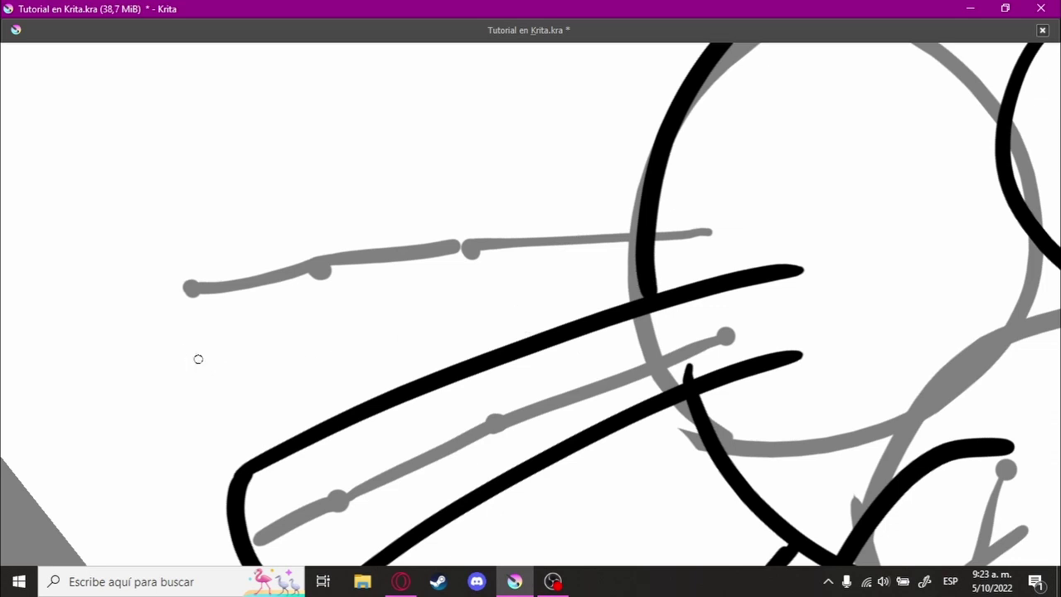
drag(197, 360, 622, 299)
drag(184, 207, 638, 201)
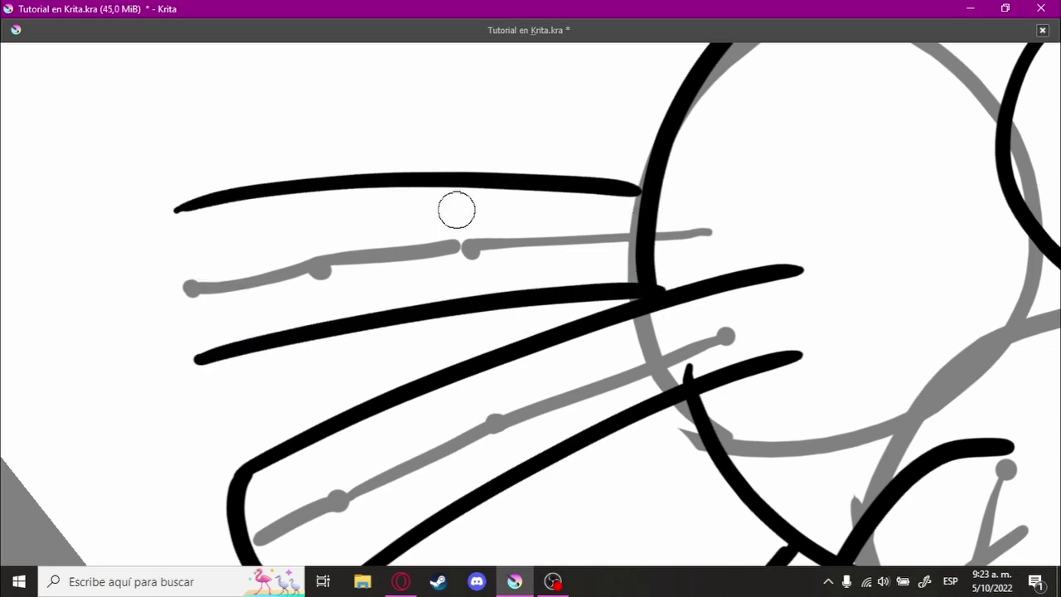
key(ctrl+z)
drag(186, 214, 637, 206)
key(ctrl+z)
drag(177, 207, 642, 175)
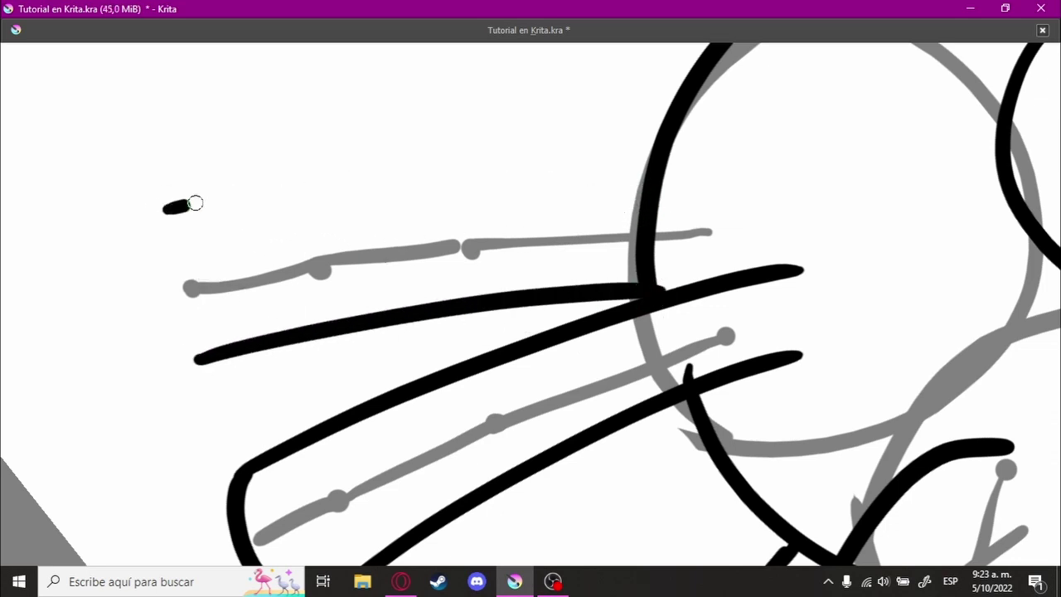
mouse_move(552, 211)
mouse_down()
mouse_move(677, 213)
mouse_move(611, 160)
mouse_move(691, 291)
mouse_move(396, 428)
mouse_move(557, 420)
mouse_up()
- Redraw a bolder black hoof bottom under the front leg
key(ctrl+z)
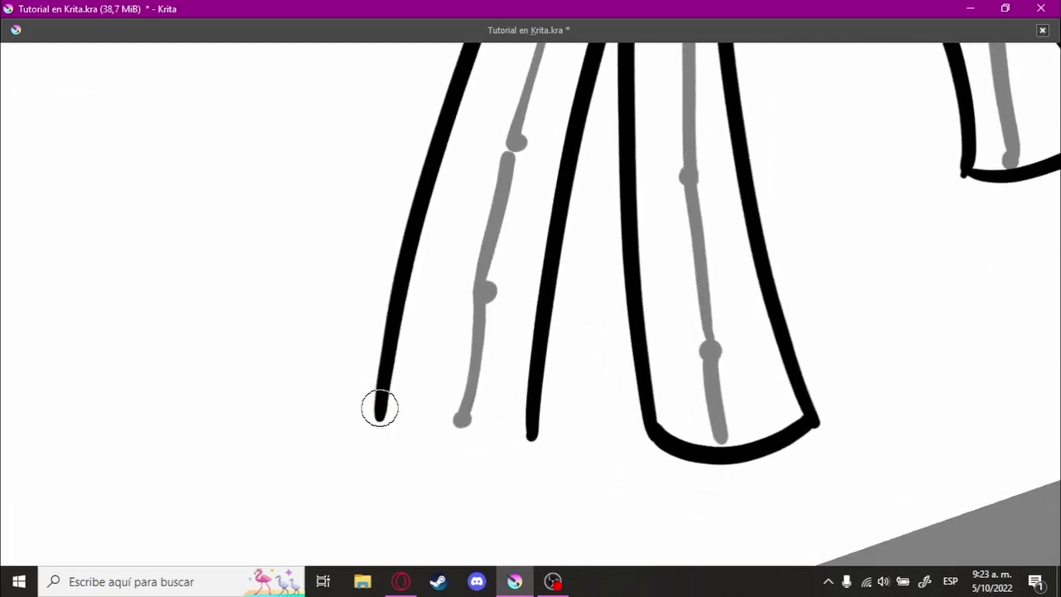
key(ctrl+z)
drag(377, 410, 547, 417)
key(ctrl+z)
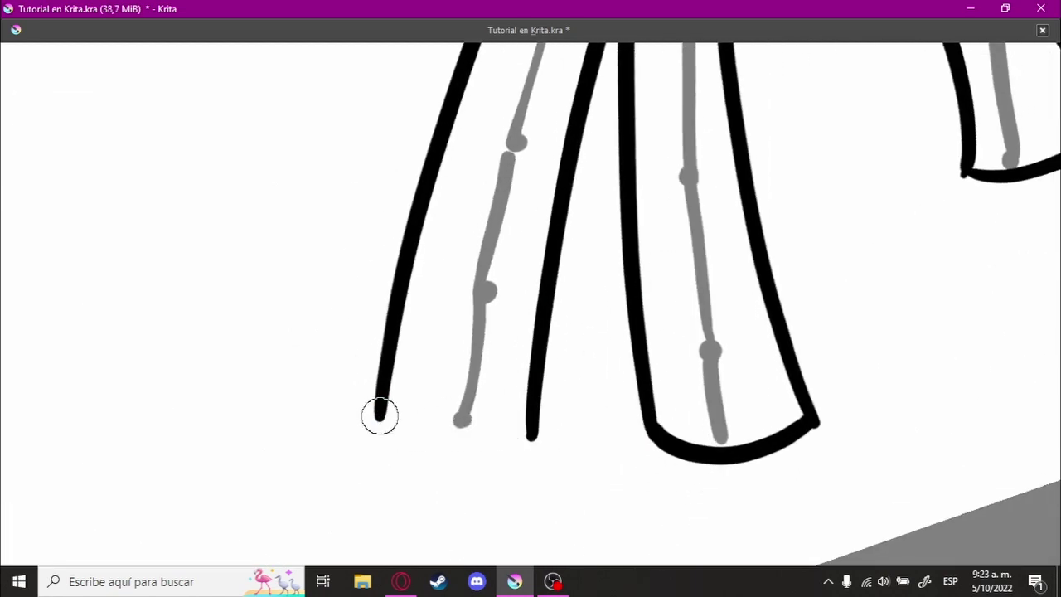
drag(377, 412, 543, 425)
scroll(500, 409, down, 3)
- Zoom in on the leg joints and remove the small stray bump and curved mark
drag(654, 351, 677, 321)
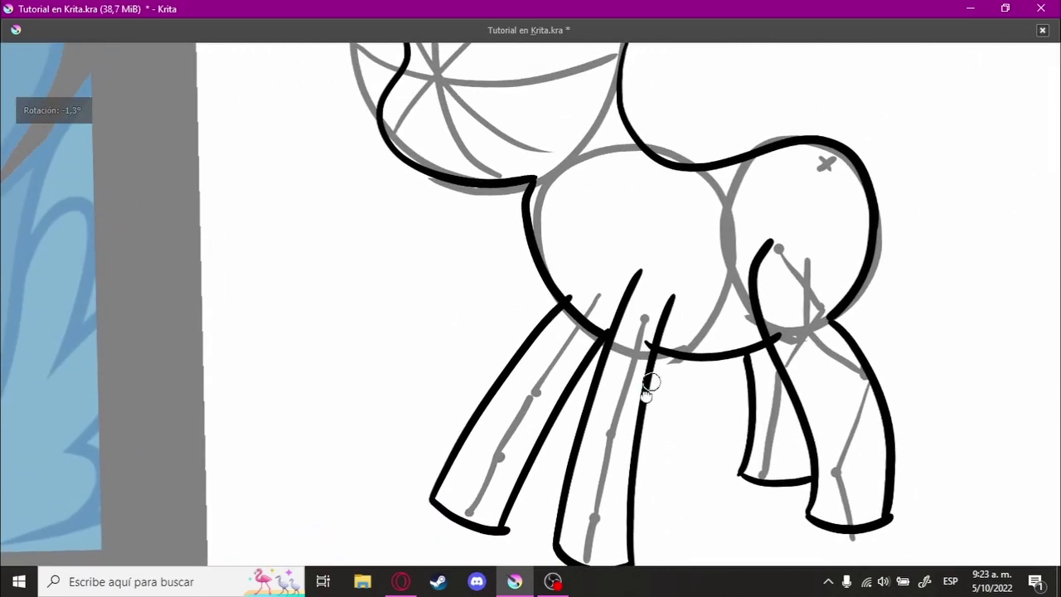
scroll(677, 322, up, 5)
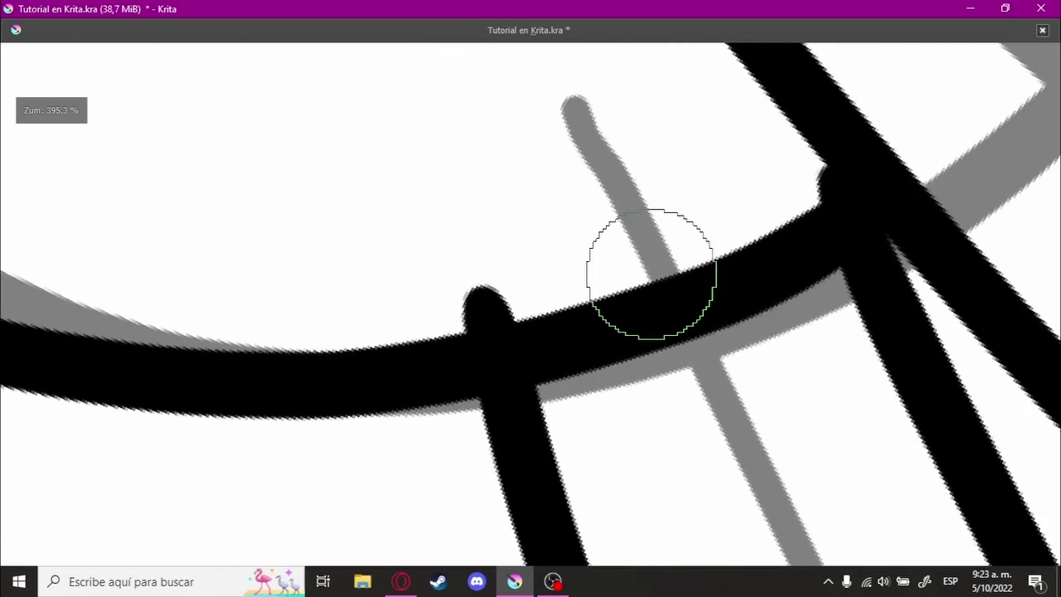
drag(652, 273, 478, 326)
key(ctrl+z)
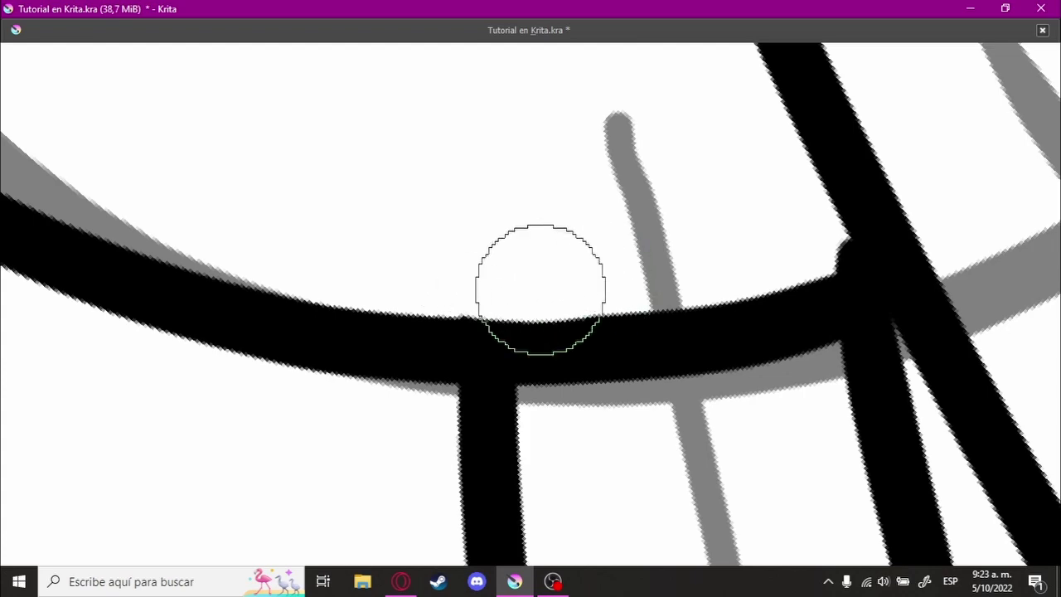
drag(540, 289, 672, 446)
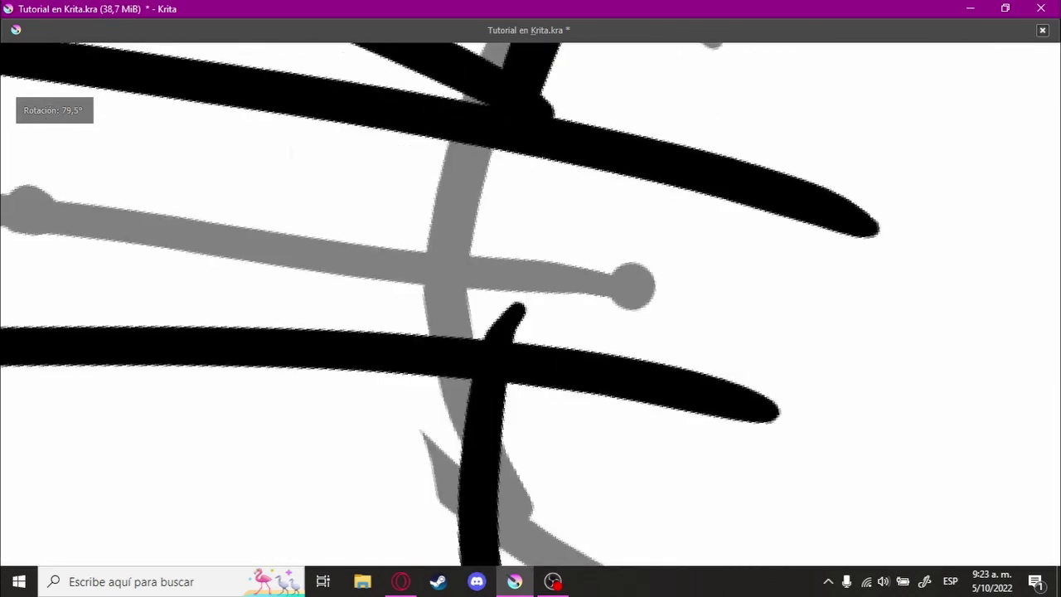
key(ctrl+z)
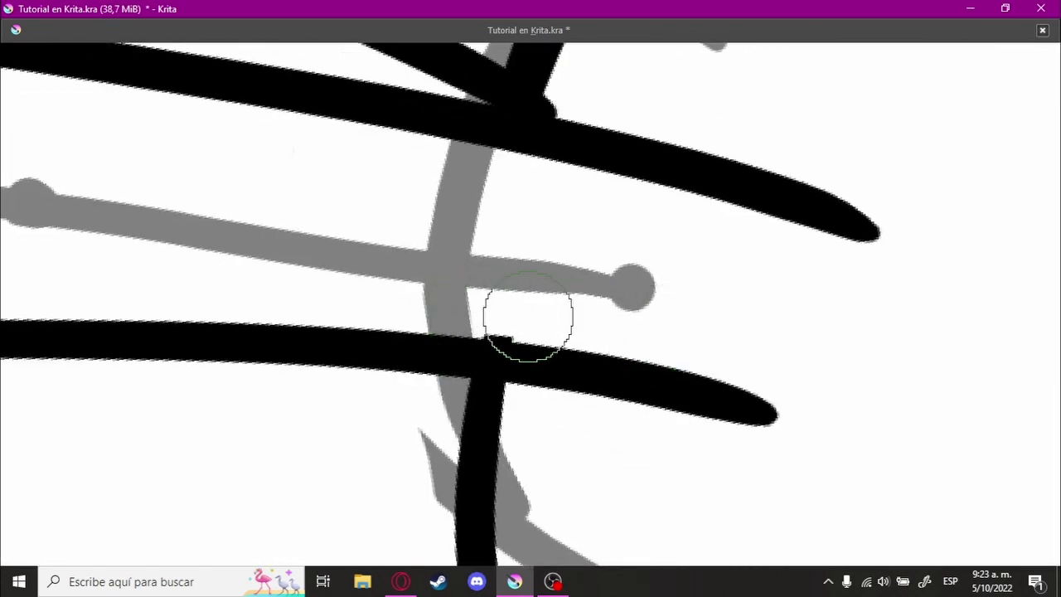
- Dab black ink to fill the gap at the hoof corner
mouse_move(676, 349)
mouse_down()
mouse_move(521, 390)
mouse_move(694, 339)
mouse_move(706, 323)
mouse_move(591, 310)
mouse_up()
scroll(417, 367, up, 3)
scroll(337, 358, up, 2)
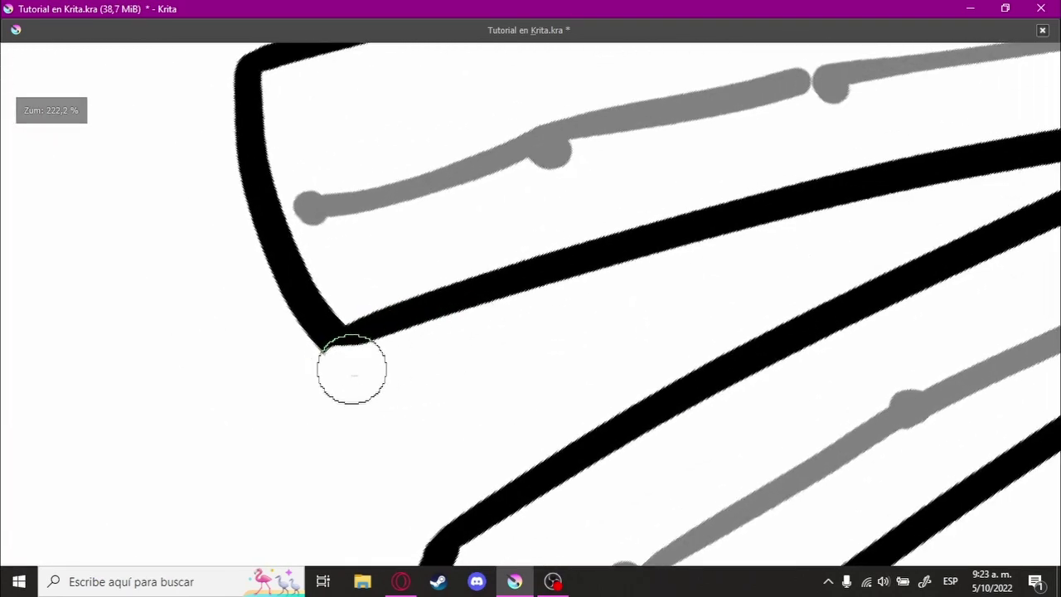
drag(331, 348, 365, 348)
mouse_move(375, 393)
mouse_down()
mouse_move(639, 310)
mouse_move(633, 384)
mouse_move(689, 341)
mouse_move(570, 383)
mouse_move(443, 321)
mouse_move(379, 324)
mouse_move(355, 303)
mouse_move(340, 318)
mouse_up()
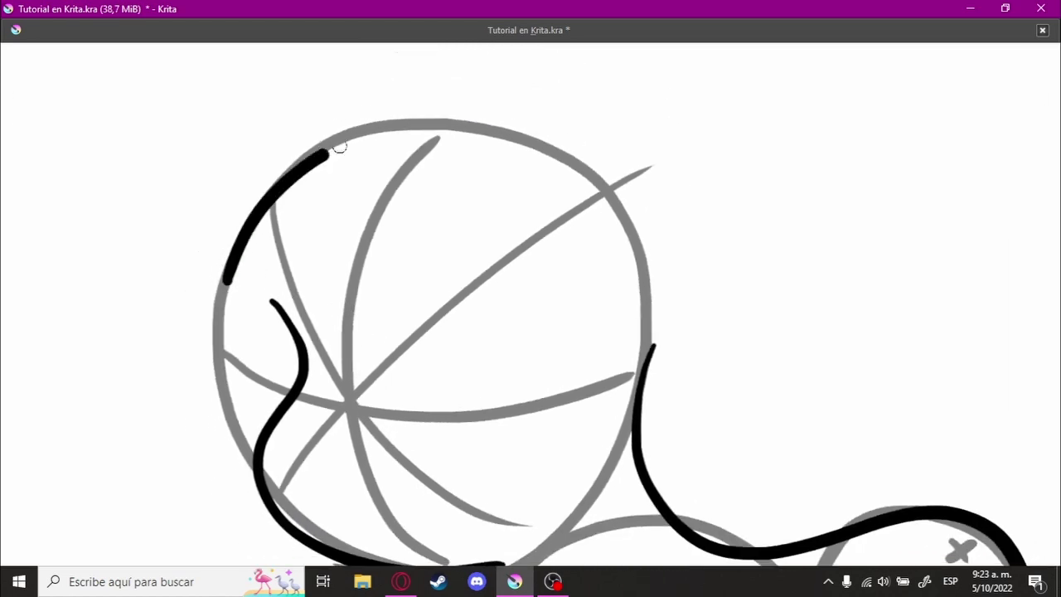
- Ink the top of the pony's head in bold black, retrying the outline until it fits
drag(340, 147, 617, 314)
key(ctrl+z)
drag(251, 235, 655, 354)
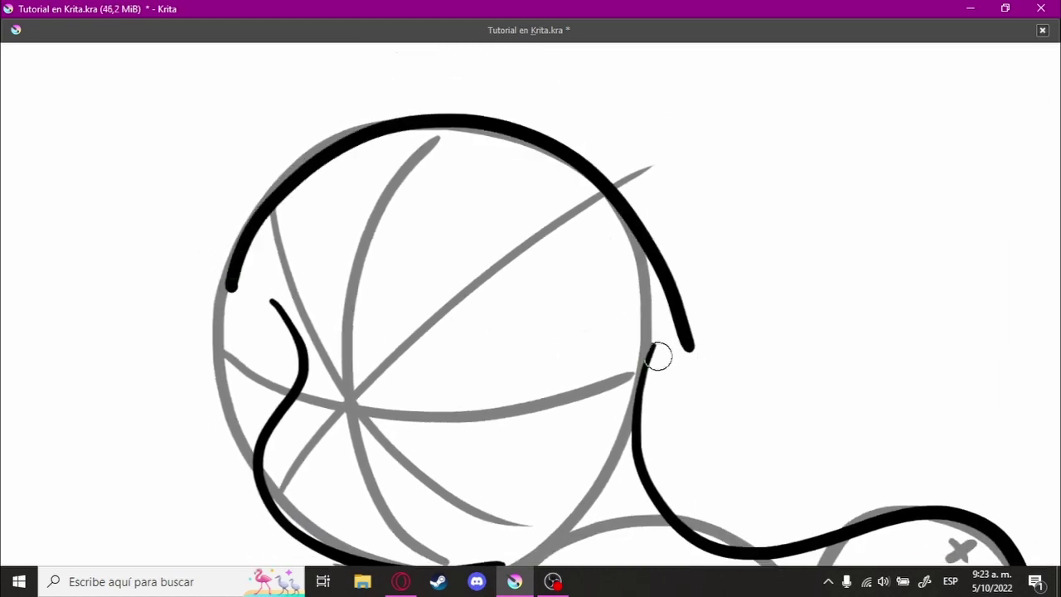
key(ctrl+z)
mouse_move(235, 297)
mouse_down()
mouse_move(569, 163)
mouse_move(654, 356)
mouse_up()
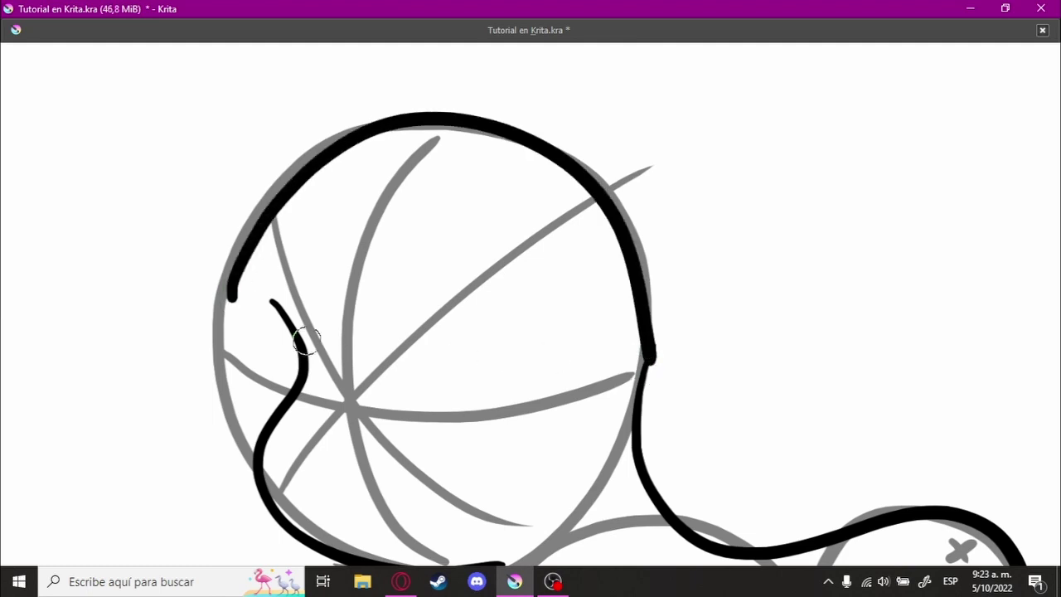
key(ctrl+z)
drag(243, 258, 634, 377)
key(ctrl+z)
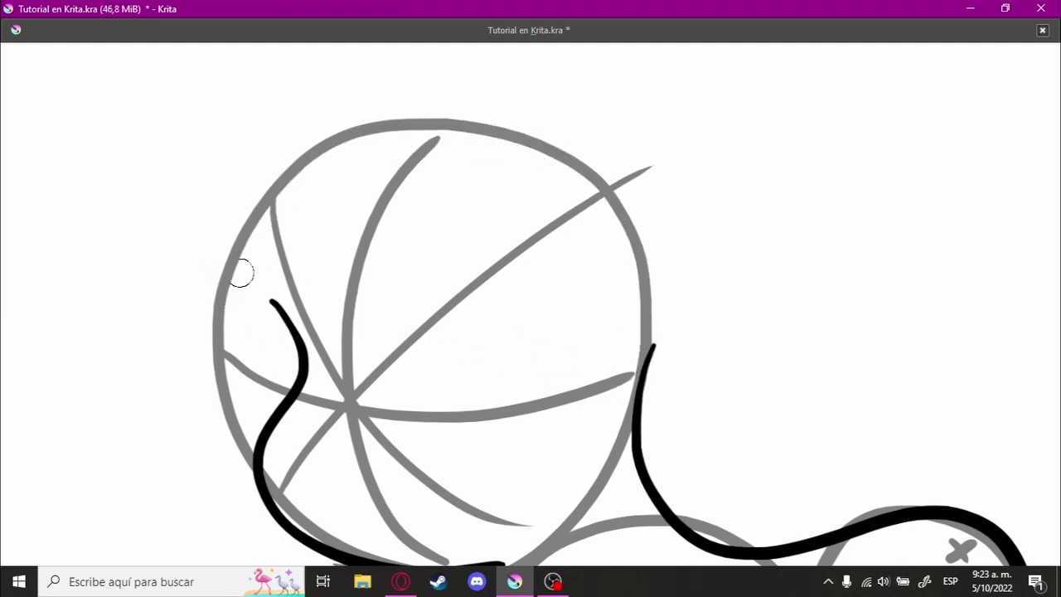
drag(225, 304, 625, 359)
key(ctrl+z)
drag(219, 302, 671, 372)
key(ctrl+z)
- Carry the head outline down its right side and join it into the neck curve
drag(232, 299, 664, 378)
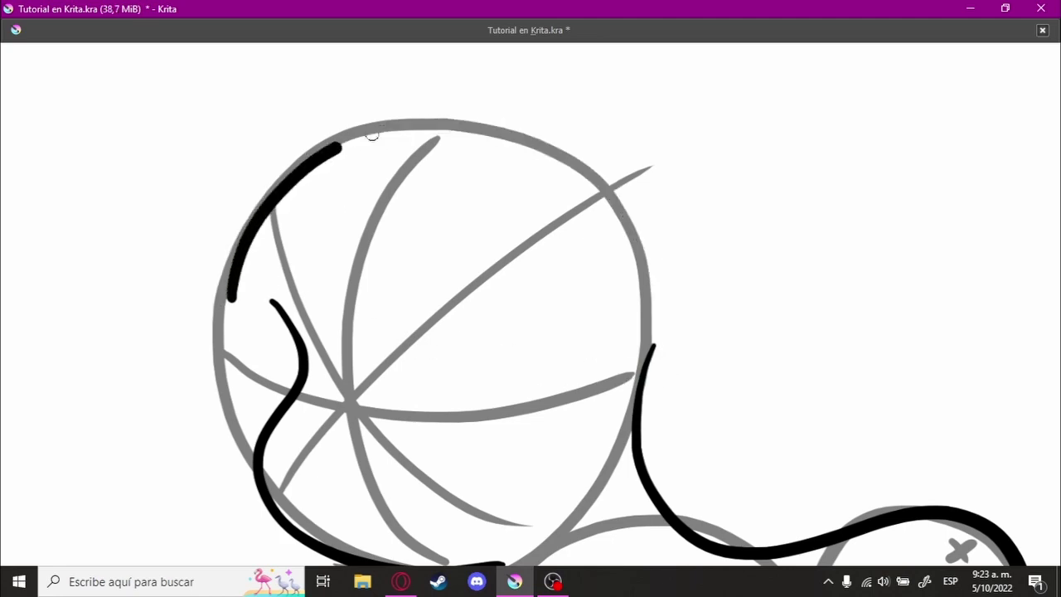
mouse_move(323, 340)
mouse_down()
mouse_move(301, 335)
mouse_move(680, 339)
mouse_move(611, 379)
mouse_move(322, 261)
mouse_move(388, 367)
mouse_move(540, 346)
mouse_up()
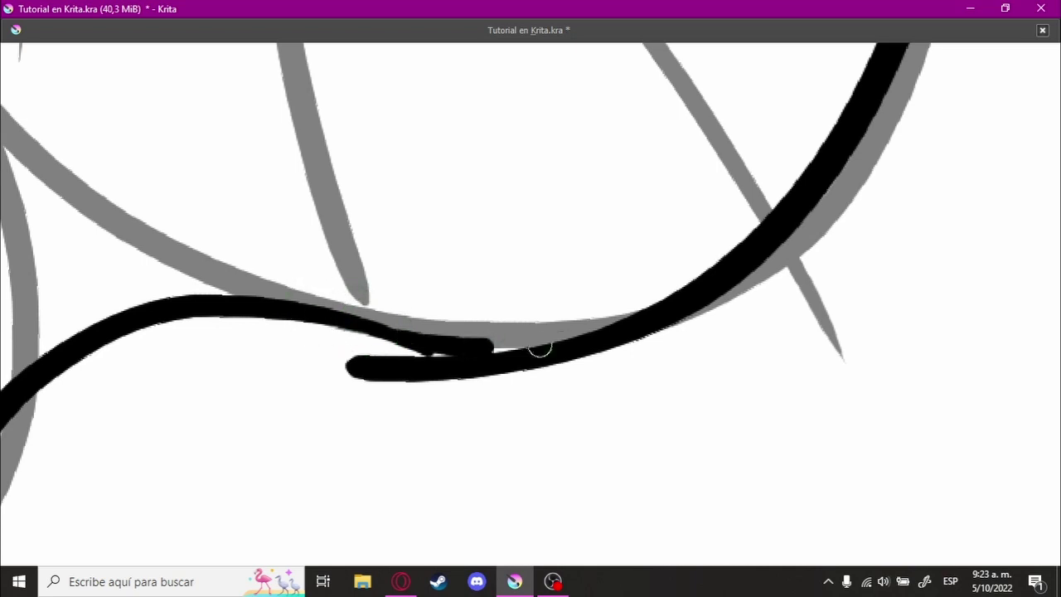
key(ctrl+z)
drag(374, 332, 652, 324)
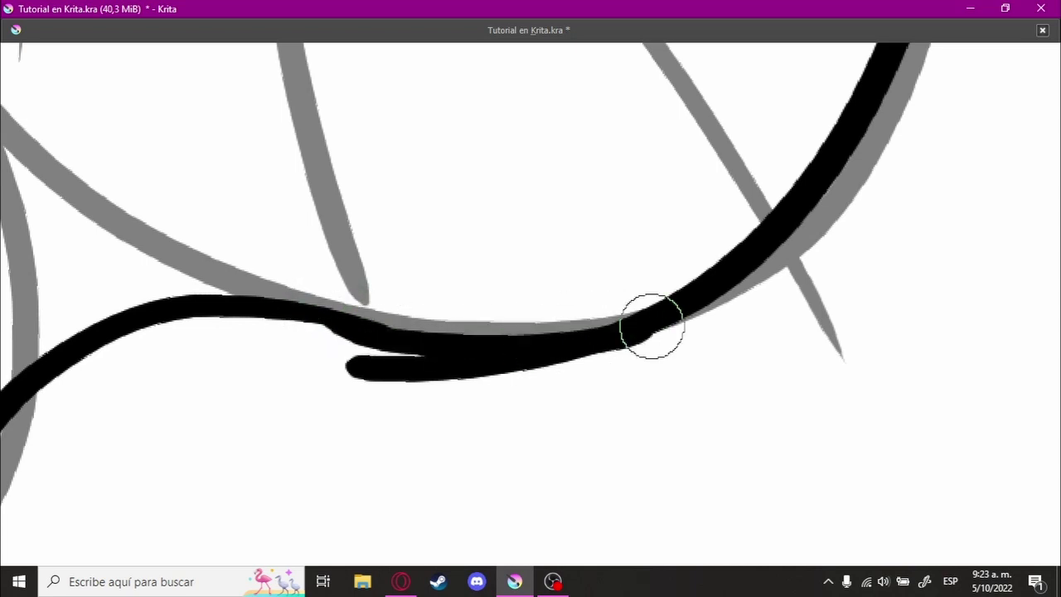
key(ctrl+z)
drag(339, 308, 657, 308)
key(ctrl+z)
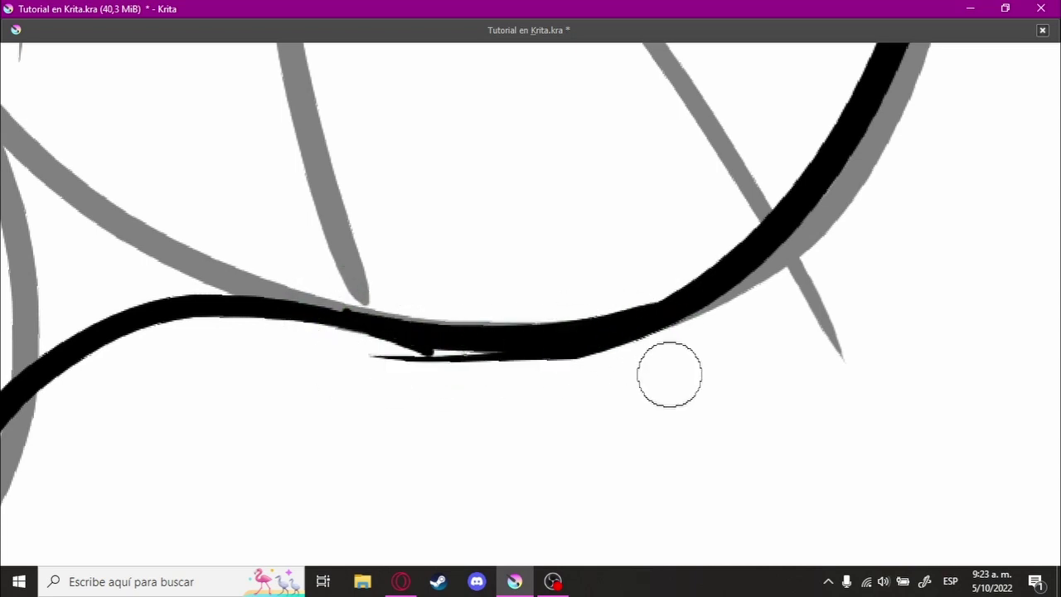
- Begin inking the muzzle curve down the left side of the head
scroll(656, 356, down, 2)
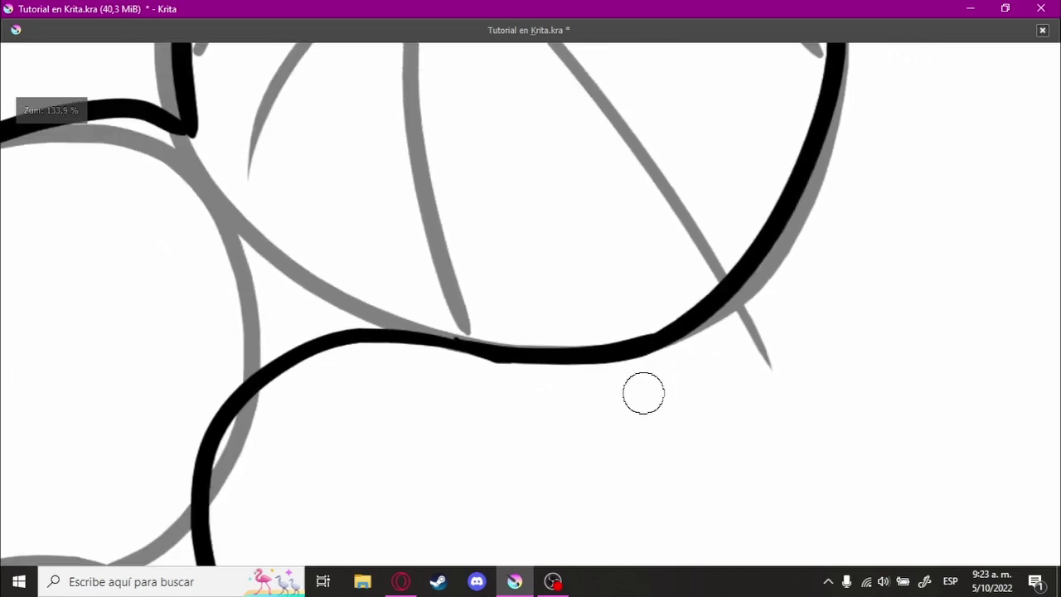
scroll(642, 390, down, 2)
scroll(578, 239, down, 2)
scroll(630, 232, down, 1)
scroll(665, 220, down, 2)
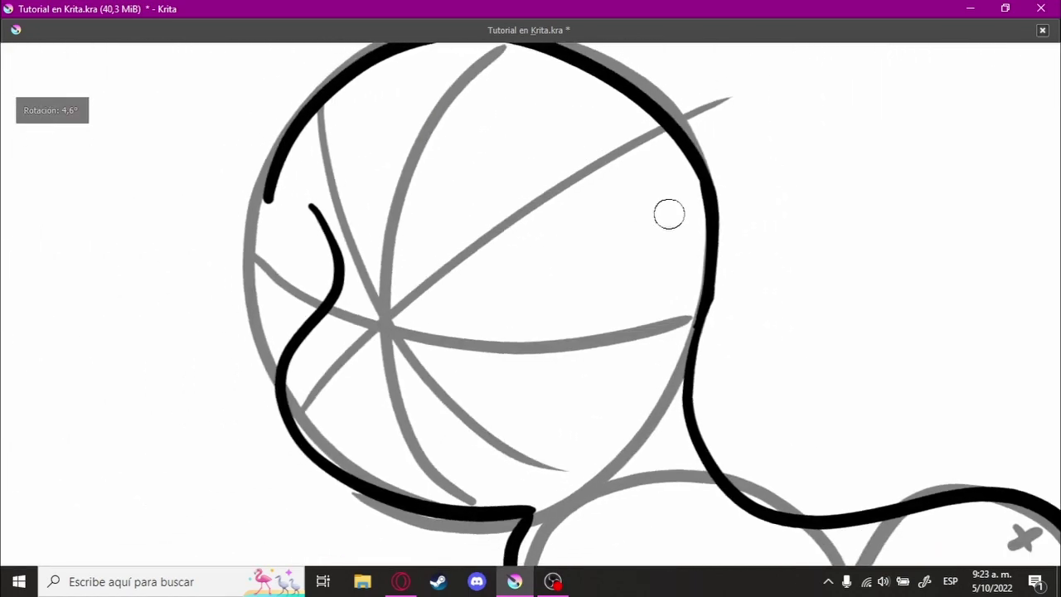
scroll(409, 340, up, 2)
scroll(338, 375, up, 1)
scroll(338, 375, up, 1)
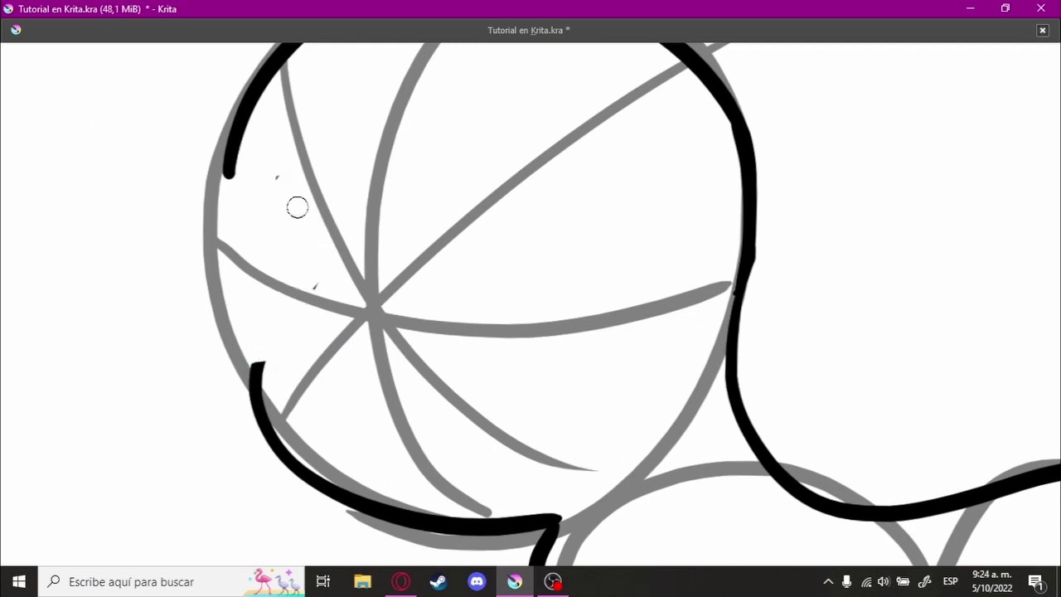
scroll(363, 440, down, 2)
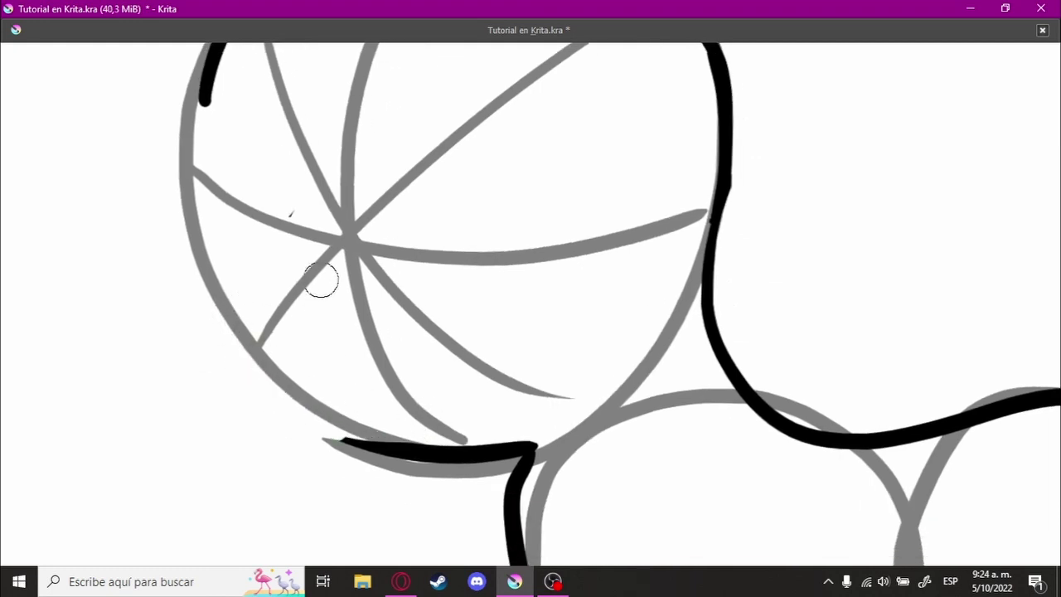
drag(288, 154, 291, 330)
key(ctrl+z)
scroll(292, 189, up, 1)
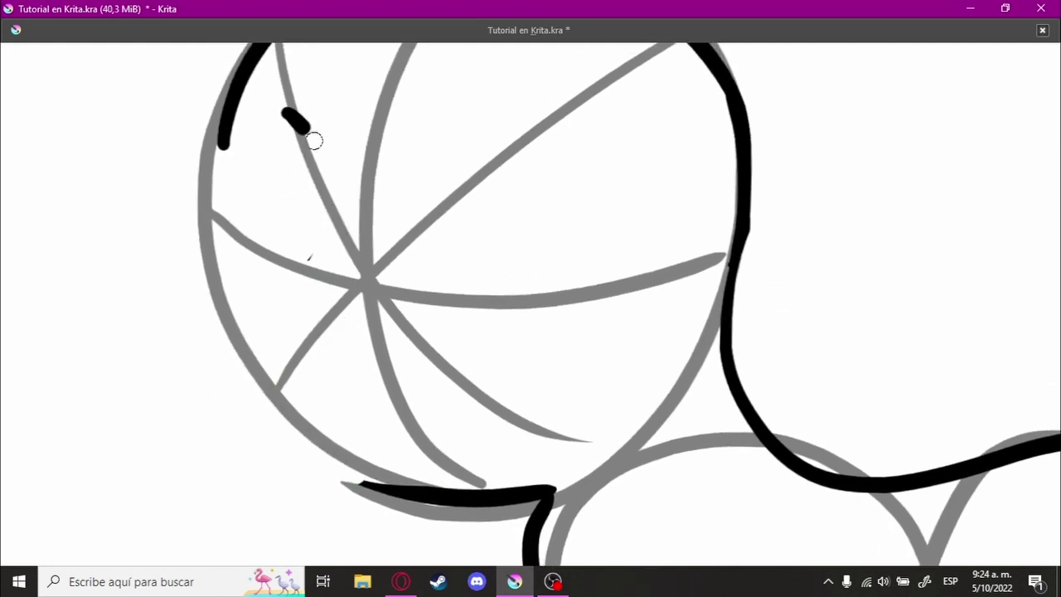
drag(314, 141, 370, 496)
key(ctrl+z)
- Draw the muzzle S-curve from the top of the head down to the chin
drag(280, 116, 263, 362)
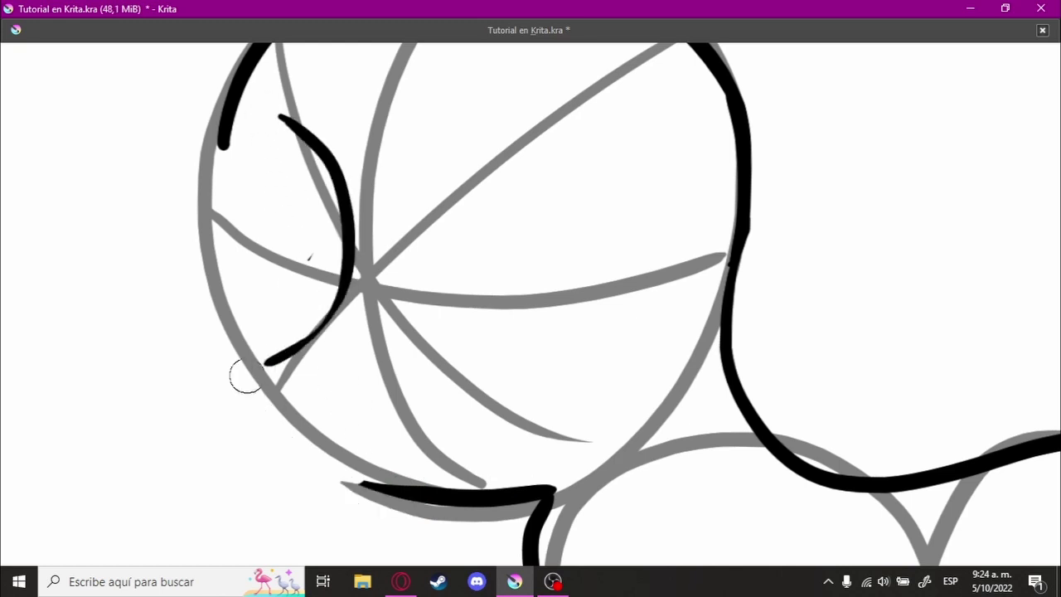
key(ctrl+z)
mouse_move(279, 89)
mouse_down()
mouse_move(344, 262)
mouse_move(514, 486)
mouse_up()
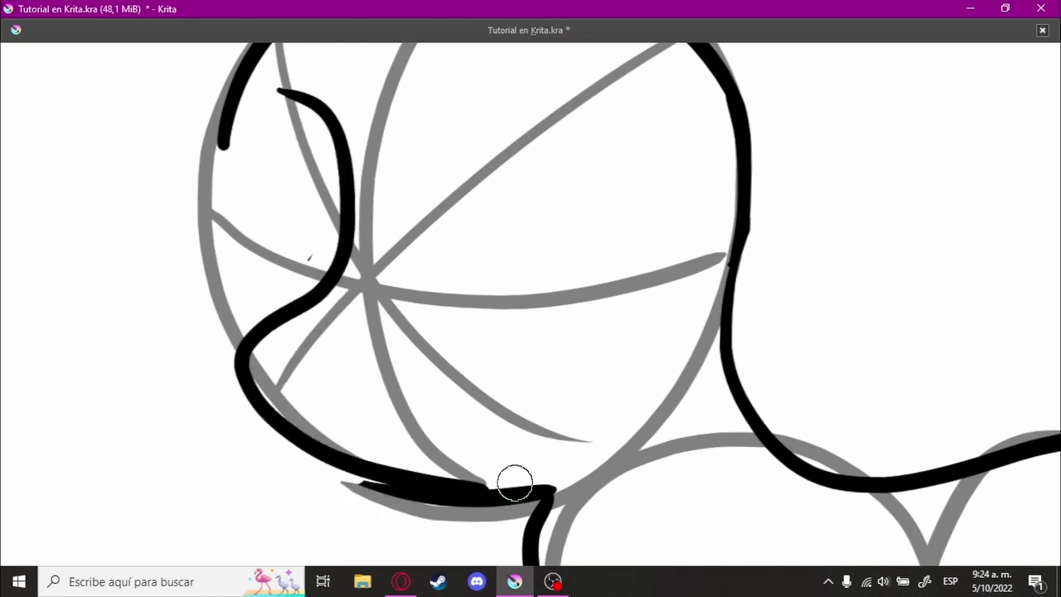
key(ctrl+z)
mouse_move(287, 88)
mouse_down()
mouse_move(344, 260)
mouse_move(503, 504)
mouse_up()
key(ctrl+z)
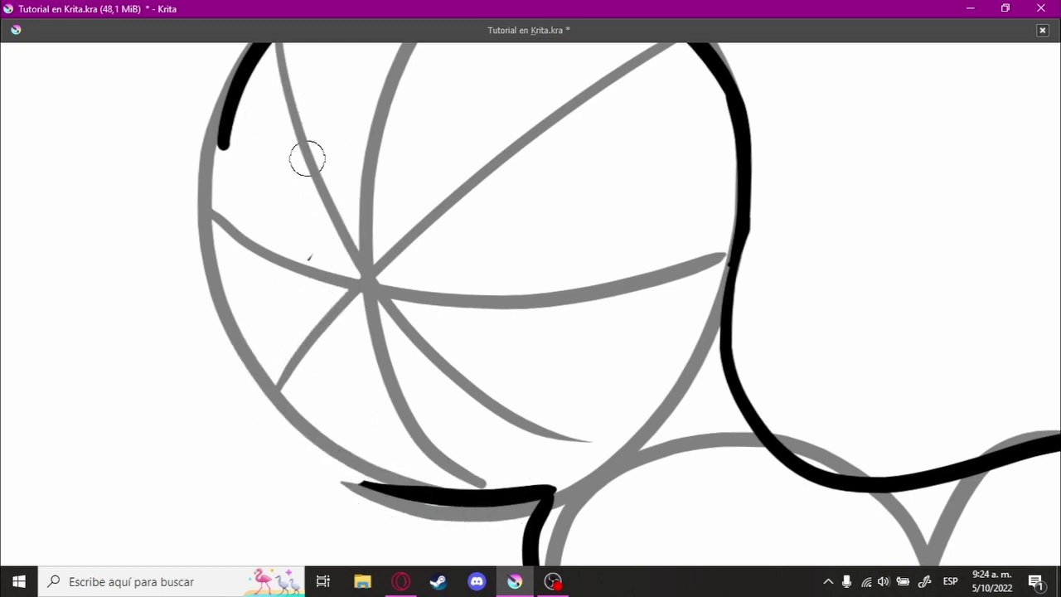
mouse_move(300, 88)
mouse_down()
mouse_move(243, 434)
mouse_move(450, 497)
mouse_up()
scroll(473, 456, down, 2)
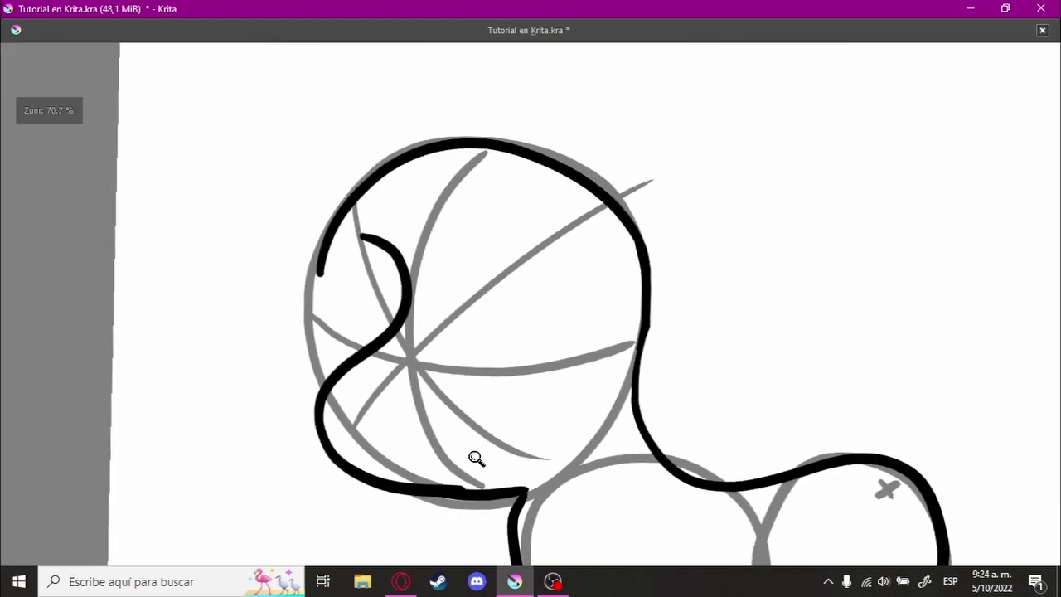
scroll(443, 449, down, 1)
scroll(438, 395, up, 1)
scroll(575, 294, up, 2)
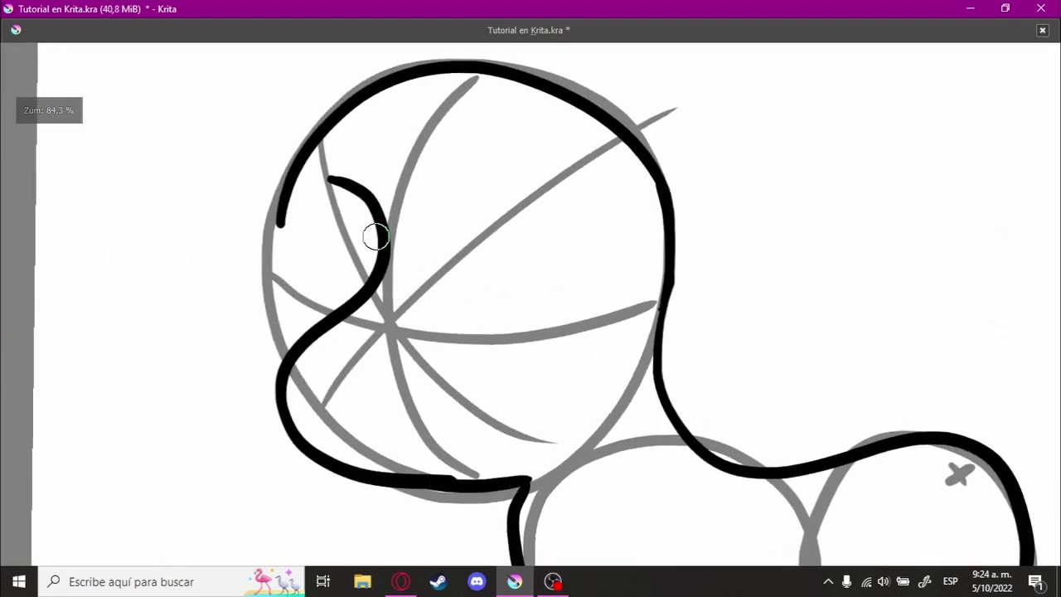
- Rework the muzzle S-curve's lower end so it finishes cleanly at the chin
key(ctrl+z)
mouse_move(391, 172)
mouse_down()
mouse_move(446, 479)
mouse_move(507, 481)
mouse_up()
key(ctrl+z)
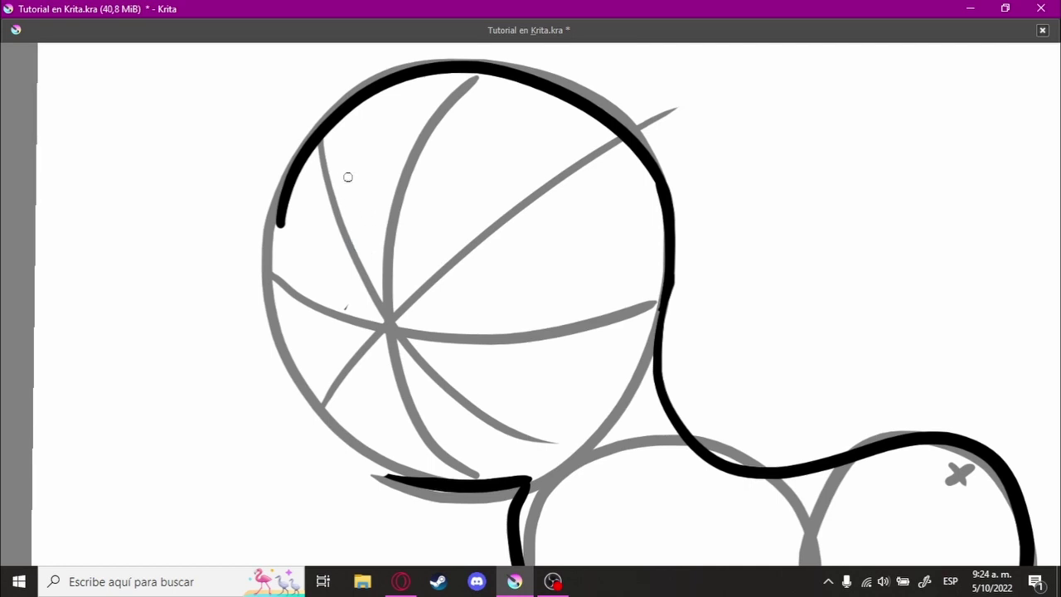
drag(305, 398, 514, 481)
key(ctrl+z)
mouse_move(351, 179)
mouse_down()
mouse_move(267, 356)
mouse_move(497, 501)
mouse_up()
key(ctrl+z)
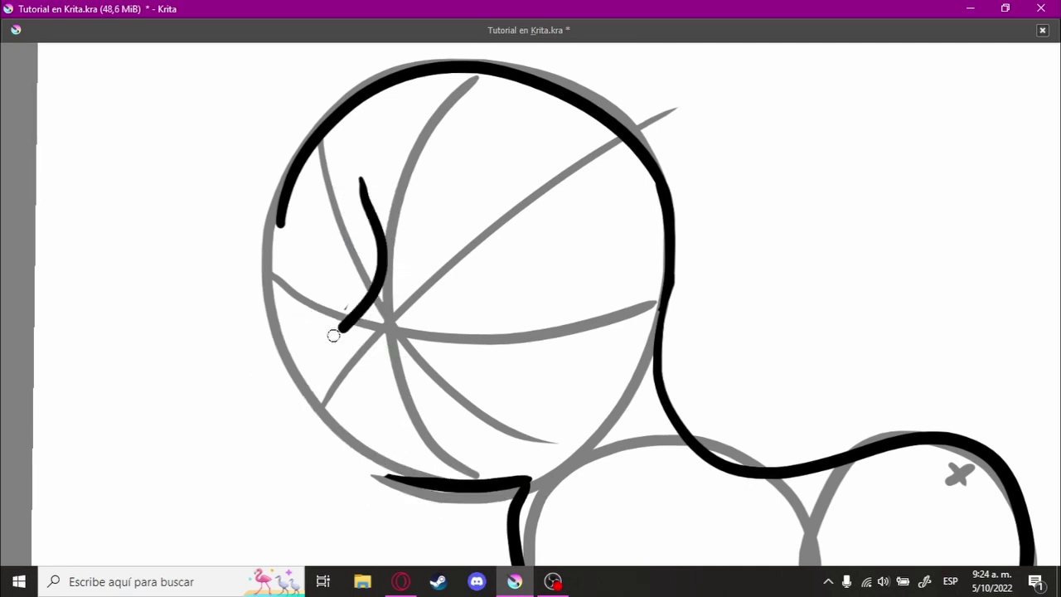
drag(333, 335, 509, 493)
scroll(456, 397, down, 5)
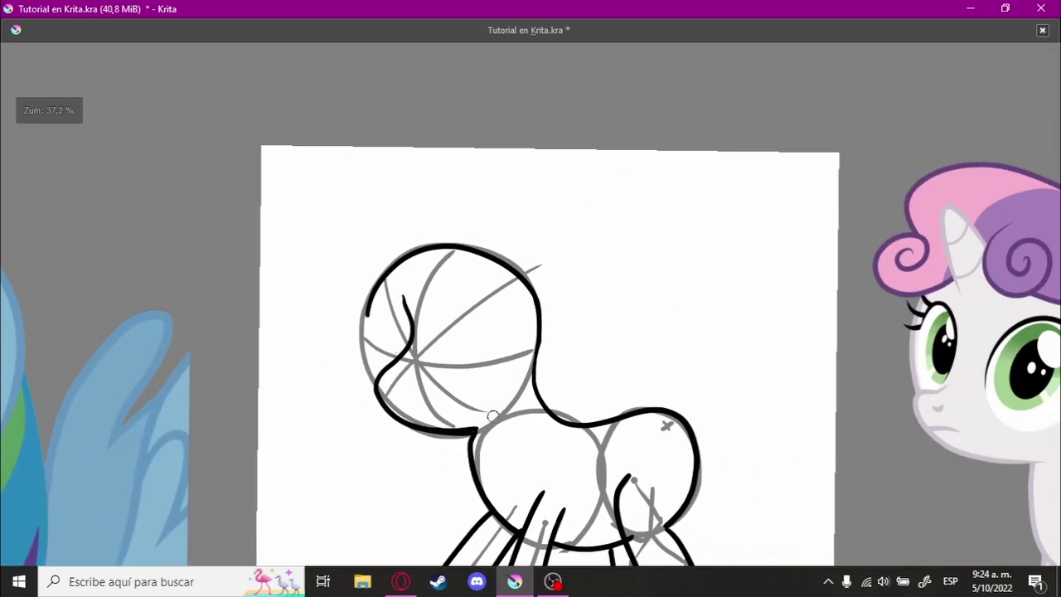
- Draw a large black oval for the right eye on the pony's head
scroll(381, 348, up, 4)
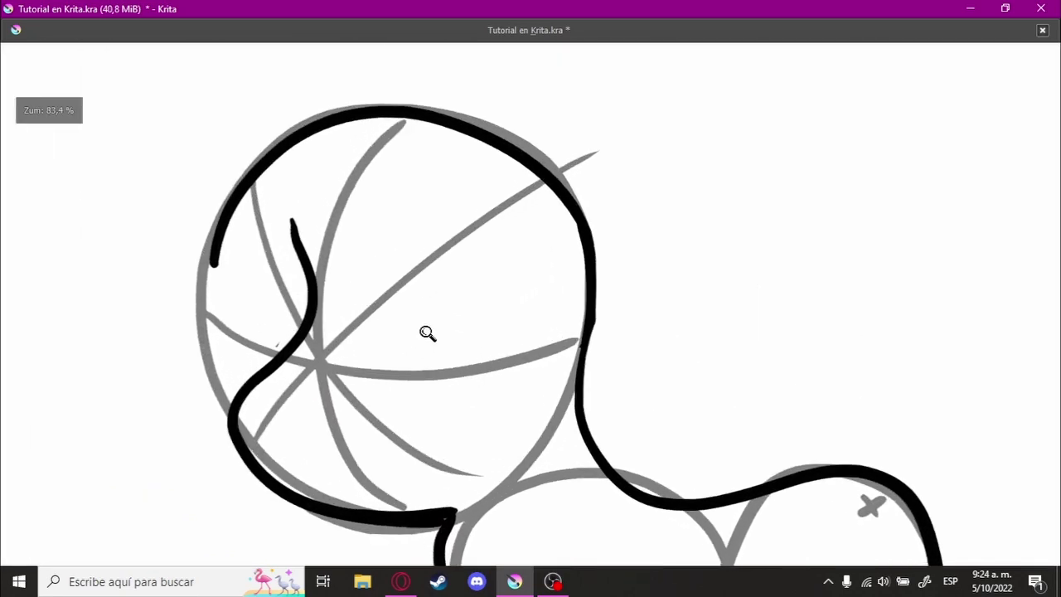
scroll(427, 333, up, 1)
mouse_move(415, 367)
mouse_down()
mouse_move(426, 183)
mouse_move(406, 339)
mouse_up()
key(ctrl+z)
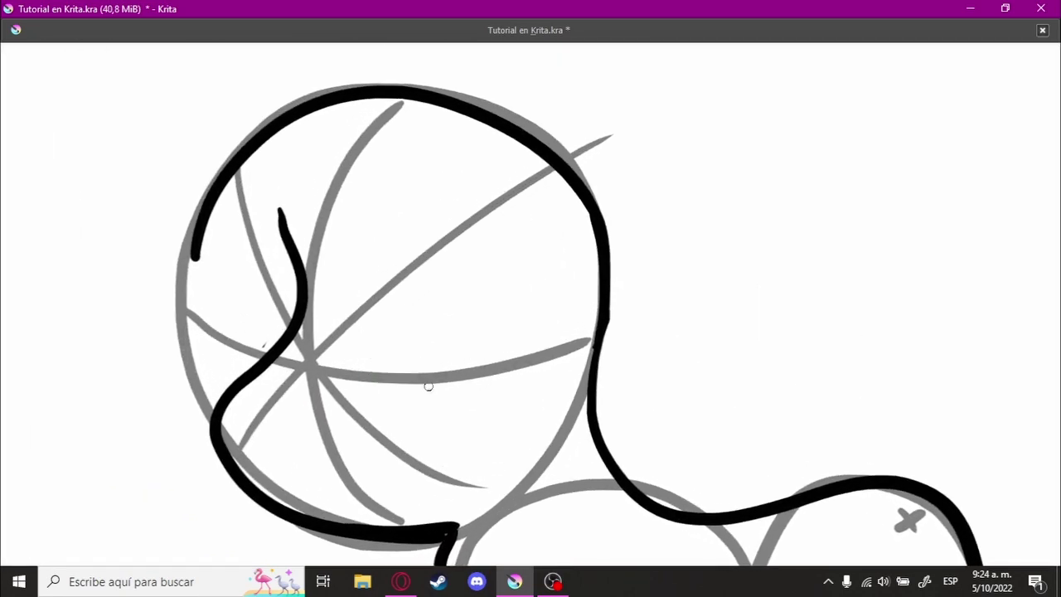
mouse_move(429, 386)
mouse_down()
mouse_move(459, 390)
mouse_move(528, 296)
mouse_move(408, 363)
mouse_up()
key(ctrl+z)
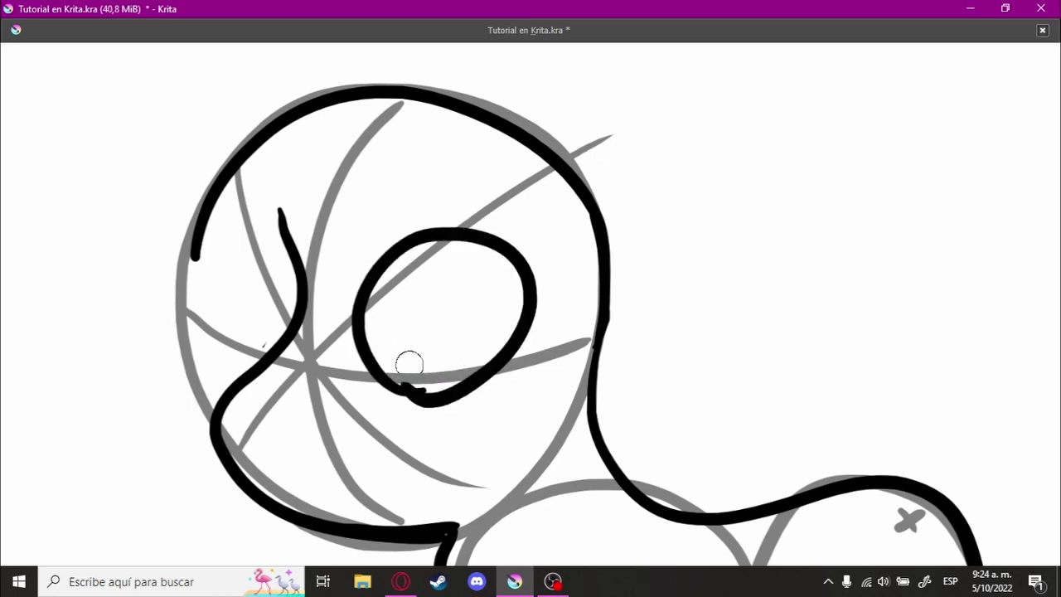
- Draw the left black eye oval beside it, then view the whole pony
scroll(409, 363, up, 2)
drag(389, 415, 410, 224)
key(ctrl+z)
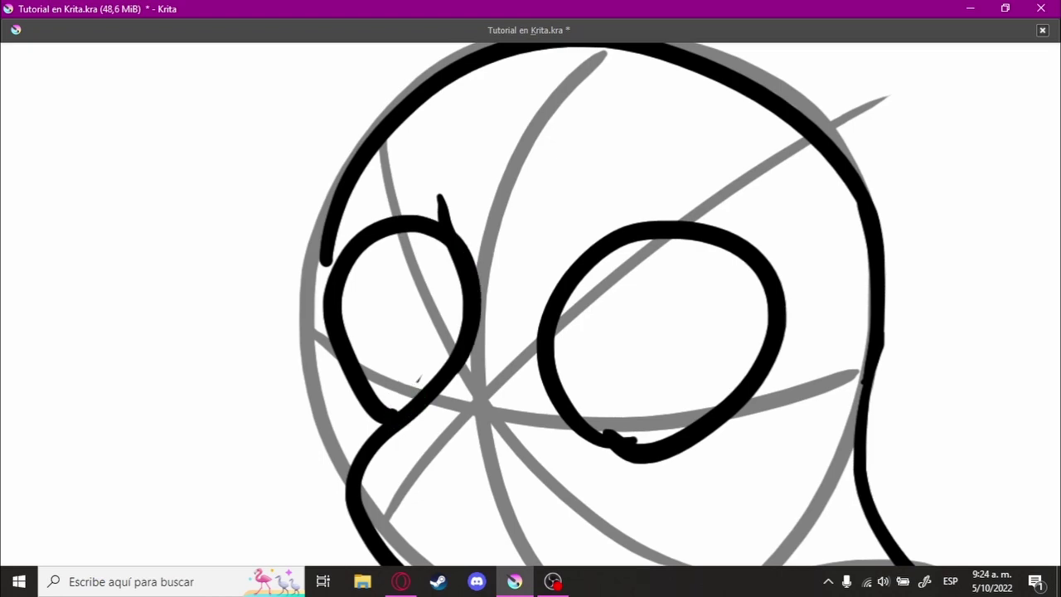
key(ctrl+z)
drag(402, 407, 457, 248)
key(ctrl+z)
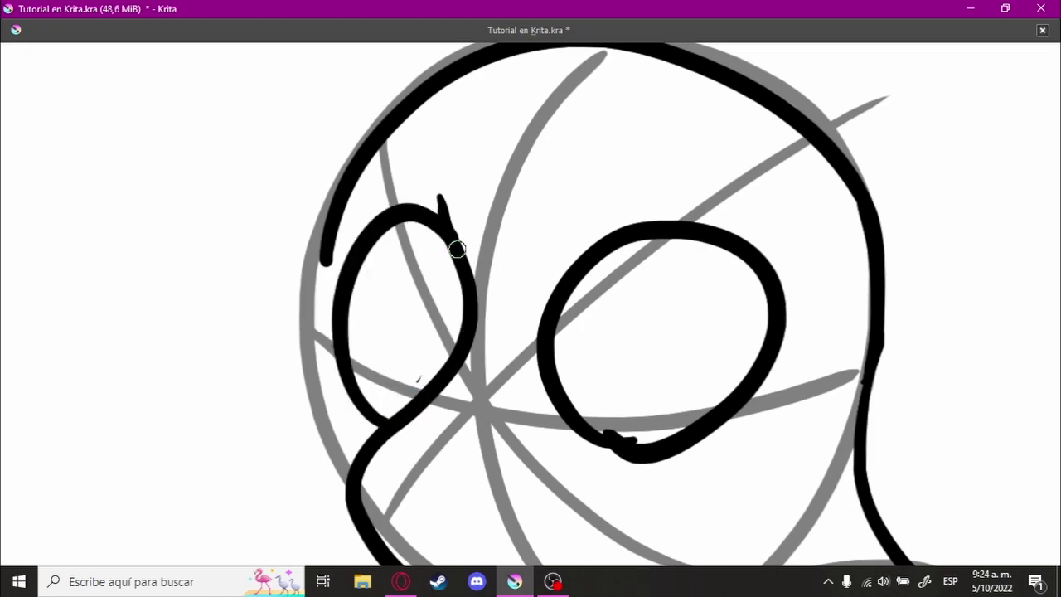
scroll(408, 403, down, 3)
scroll(386, 403, up, 1)
scroll(355, 445, up, 1)
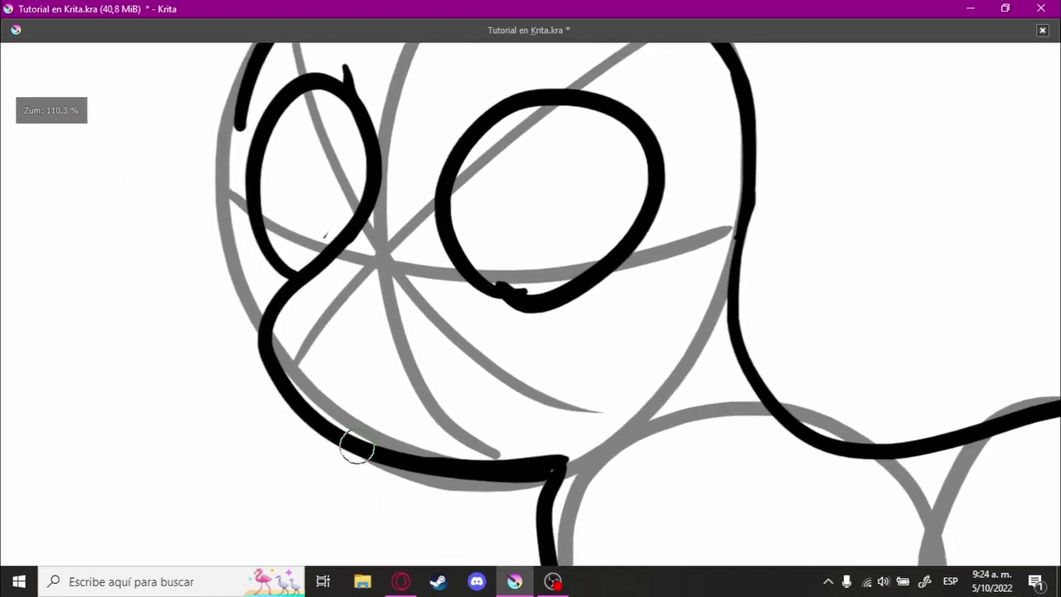
scroll(322, 388, up, 1)
scroll(322, 388, down, 2)
scroll(279, 438, down, 2)
mouse_move(372, 429)
mouse_down()
mouse_move(739, 311)
mouse_move(481, 373)
mouse_up()
scroll(378, 377, up, 3)
scroll(377, 378, up, 2)
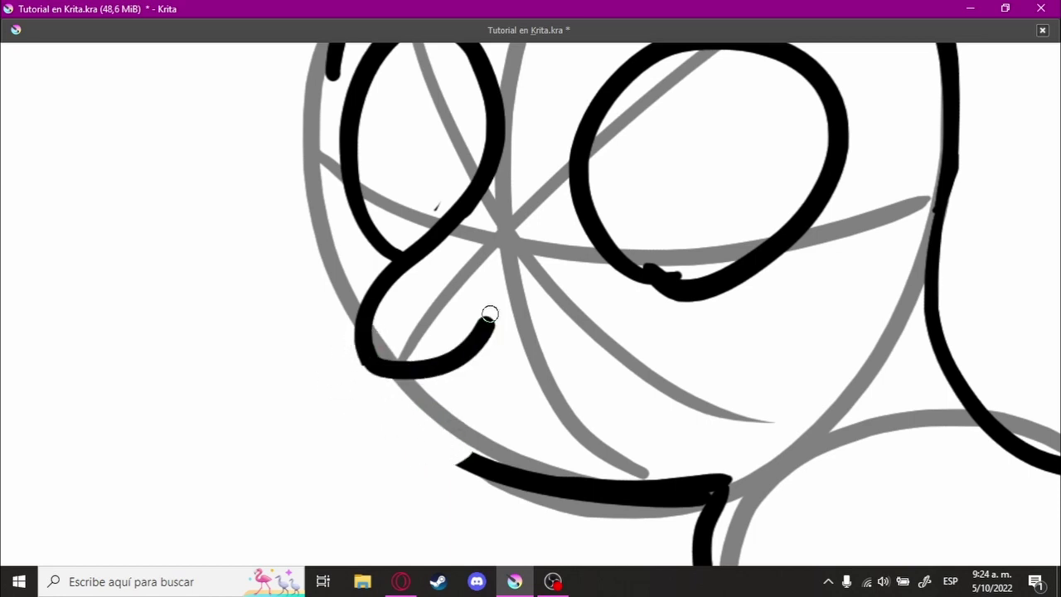
- Replace the muzzle hook strokes with a longer, thicker mouth hook
key(ctrl+z)
key(ctrl+z)
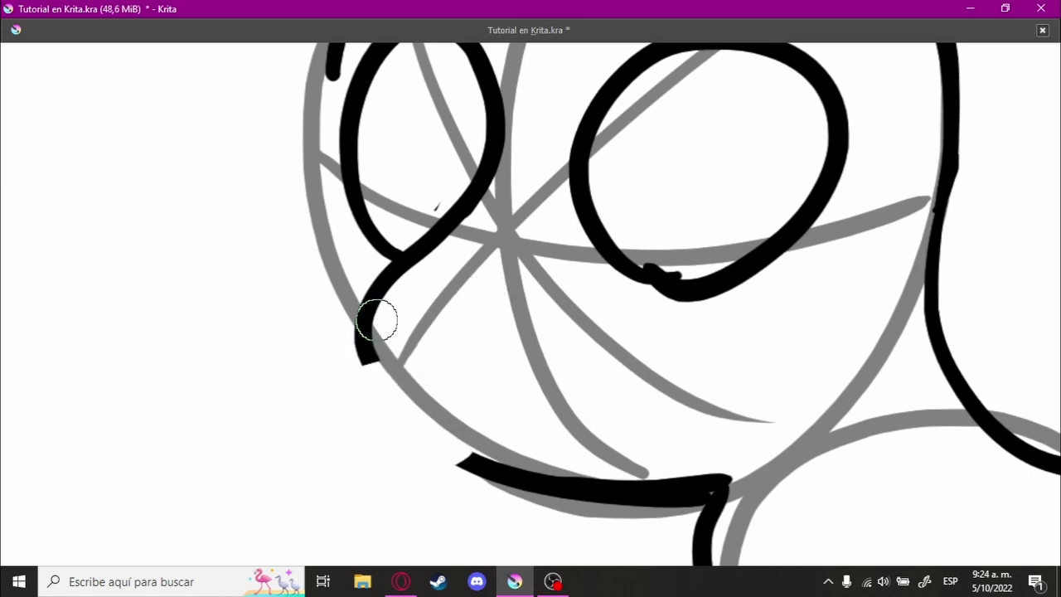
key(ctrl+z)
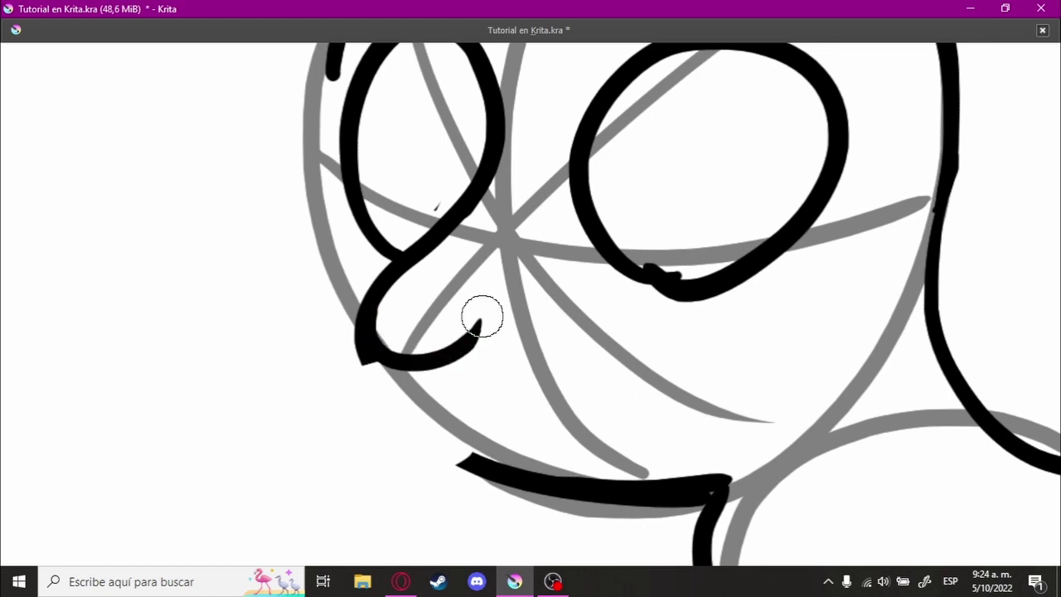
key(ctrl+z)
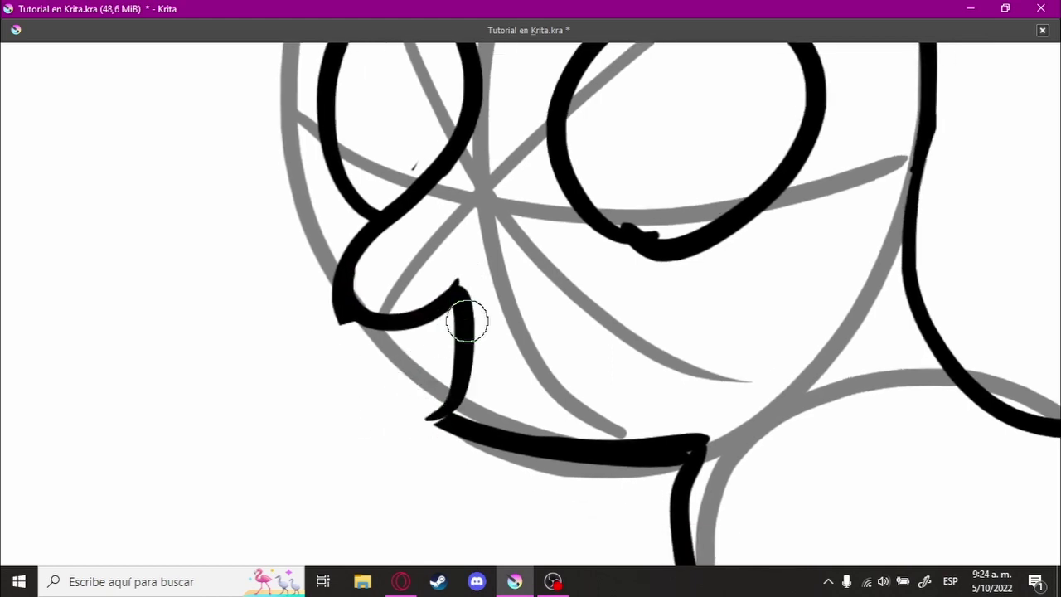
scroll(469, 310, up, 2)
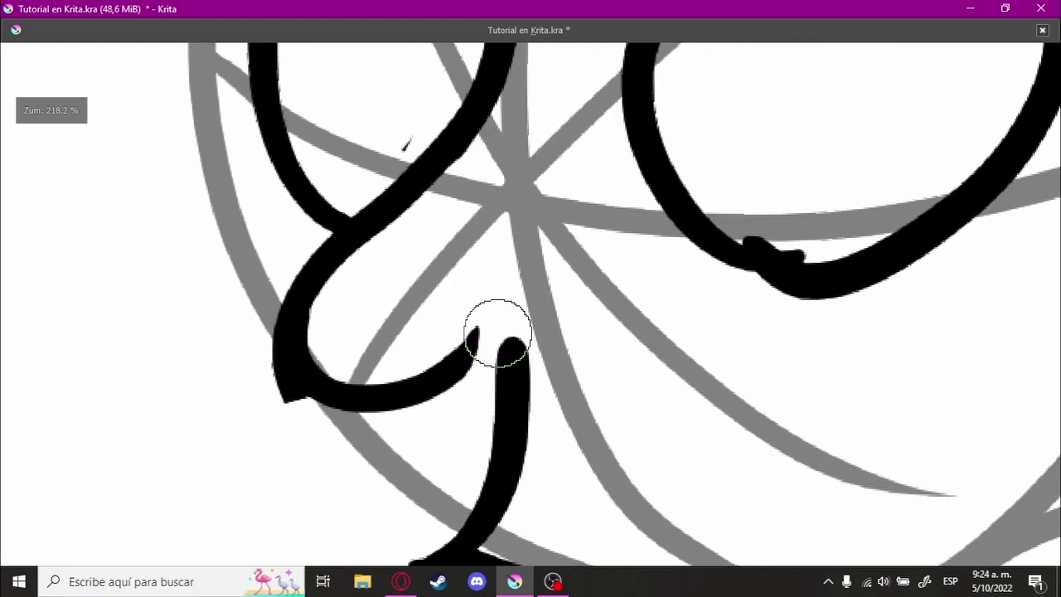
drag(424, 383, 491, 328)
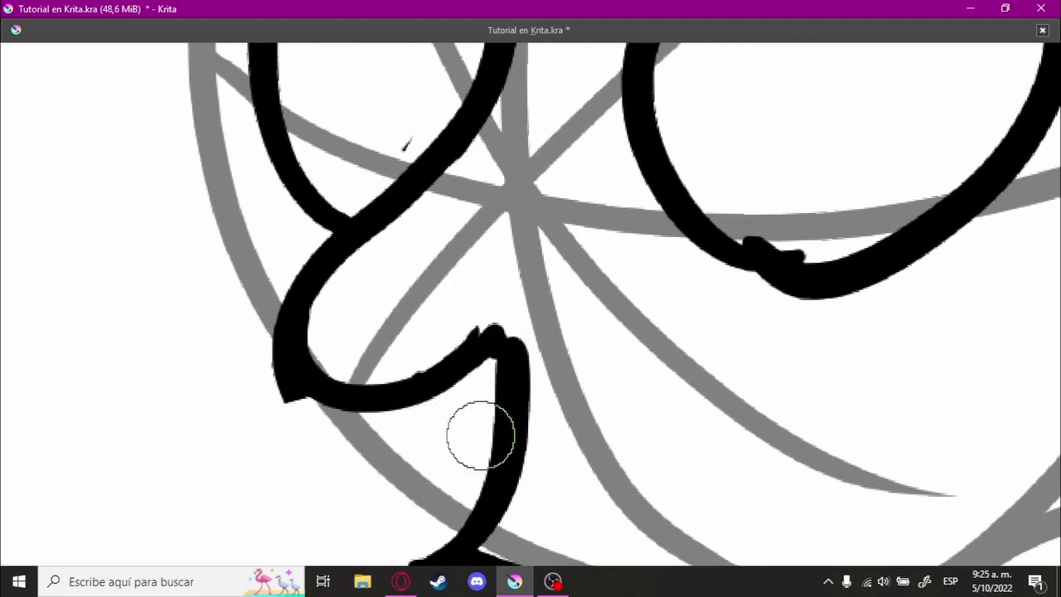
scroll(480, 435, down, 3)
scroll(514, 409, up, 1)
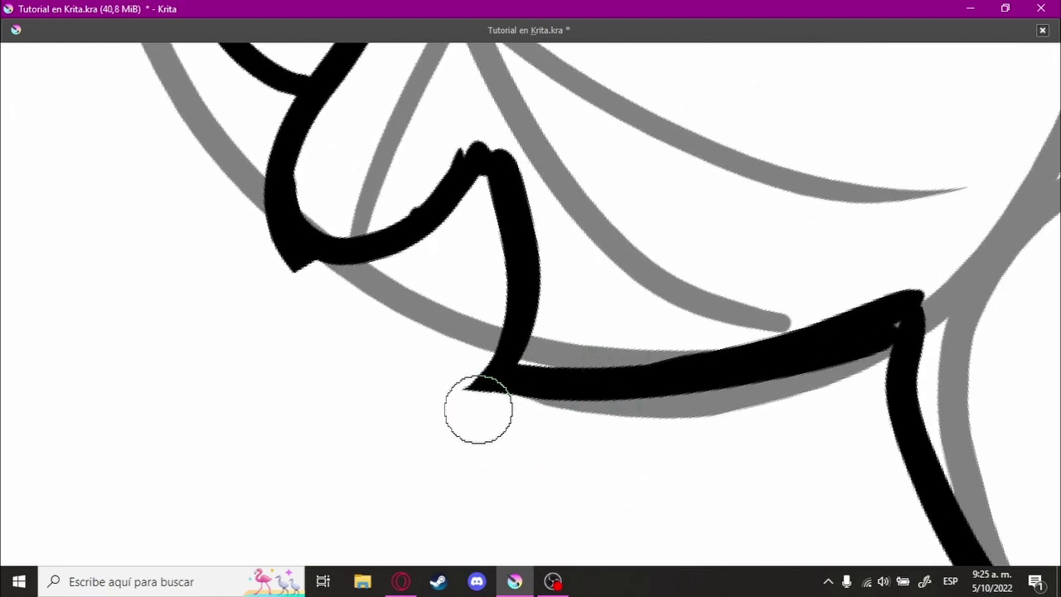
- Draw the short lower line of the open mouth joining the chin
drag(503, 386, 499, 421)
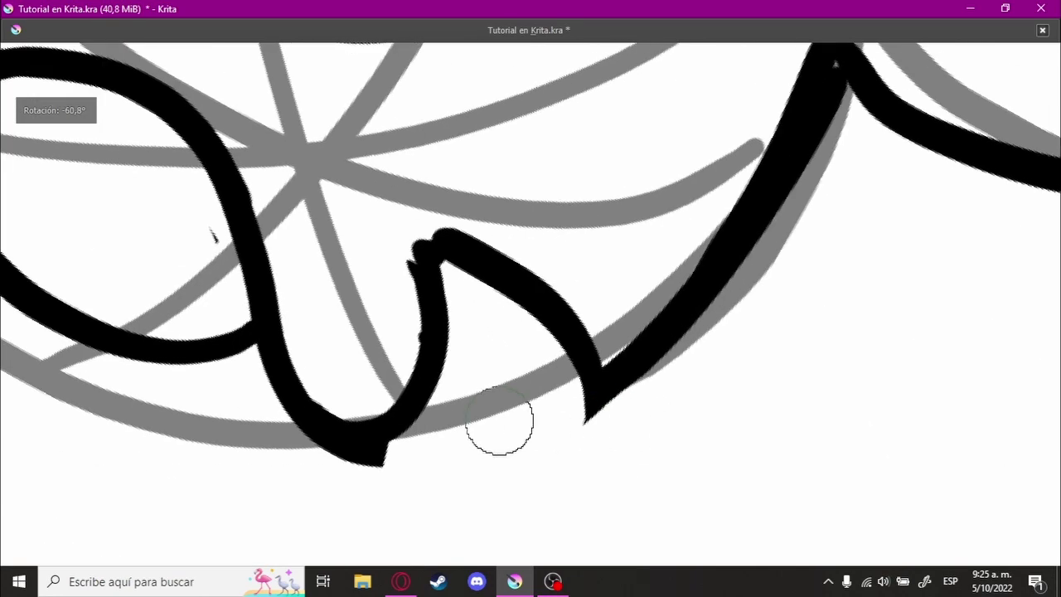
mouse_move(402, 419)
mouse_down()
mouse_move(592, 365)
mouse_move(493, 391)
mouse_up()
key(ctrl+z)
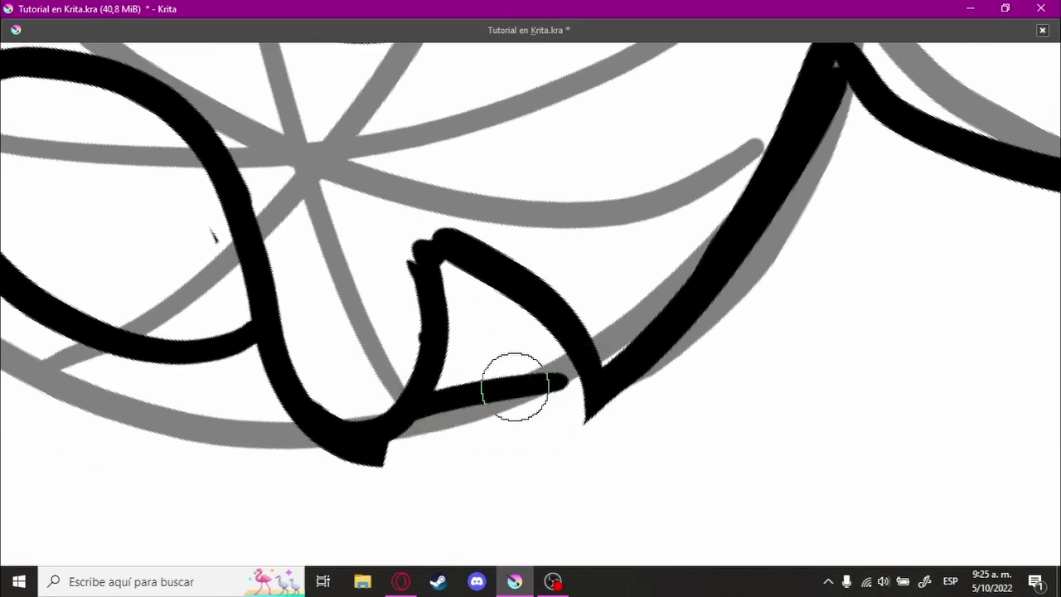
scroll(553, 386, down, 3)
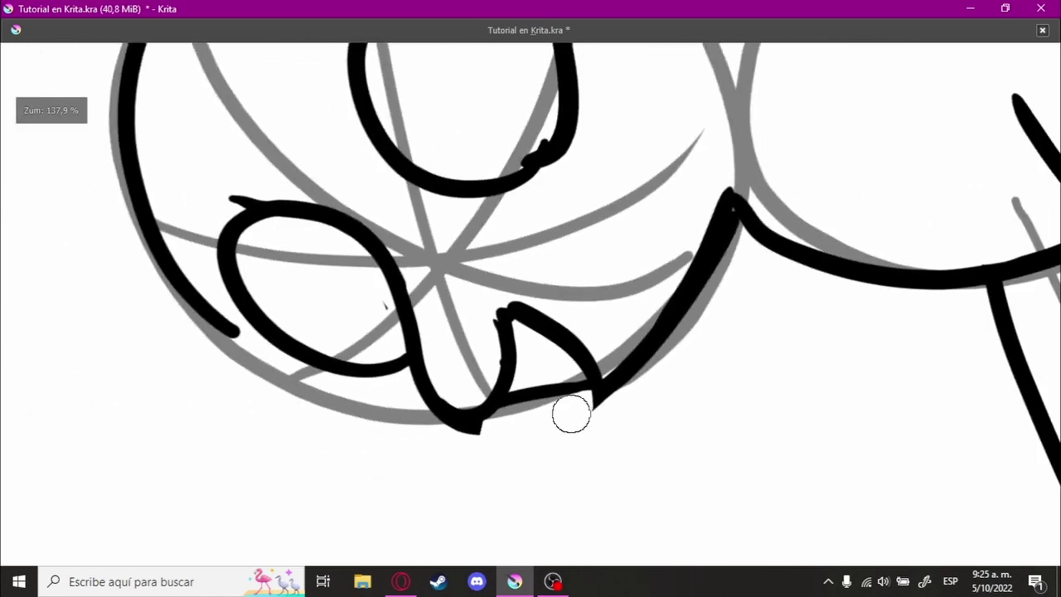
scroll(660, 334, up, 3)
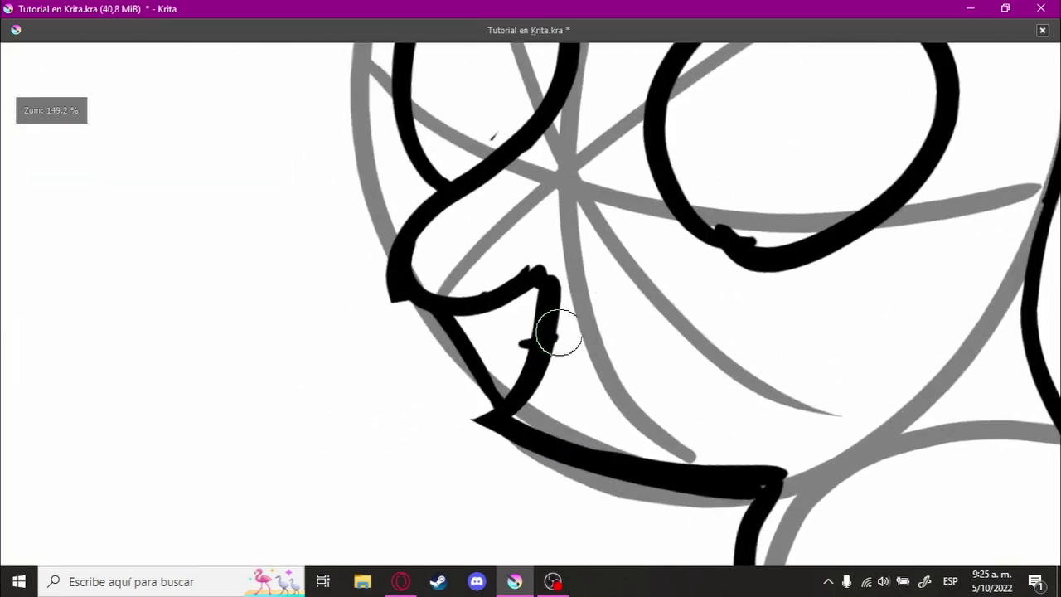
scroll(541, 347, down, 5)
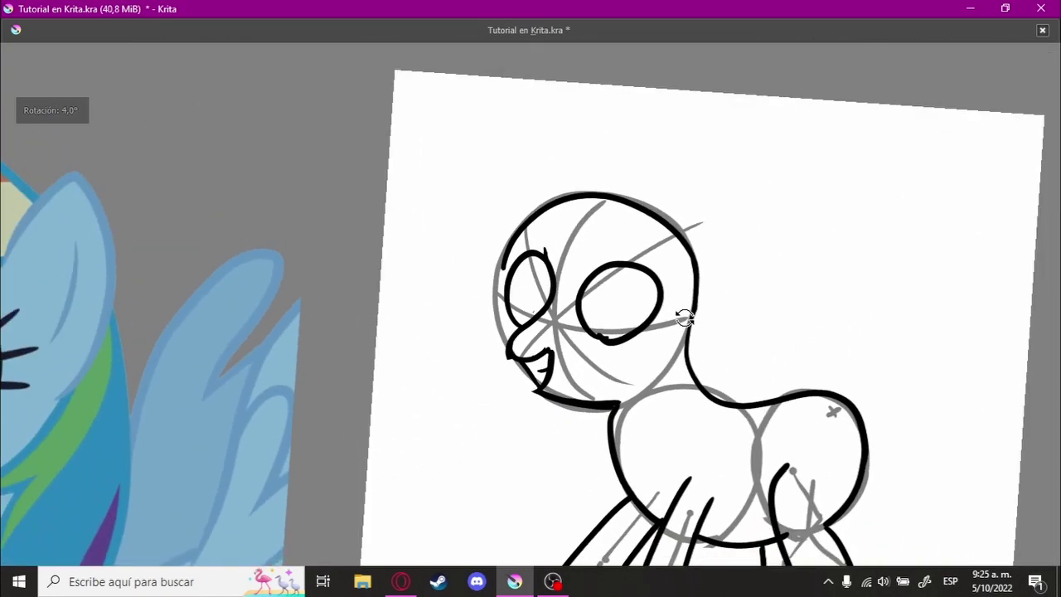
- Remove the stroke joining the eye to the head line and ink the right ear's upper edge
scroll(608, 380, up, 3)
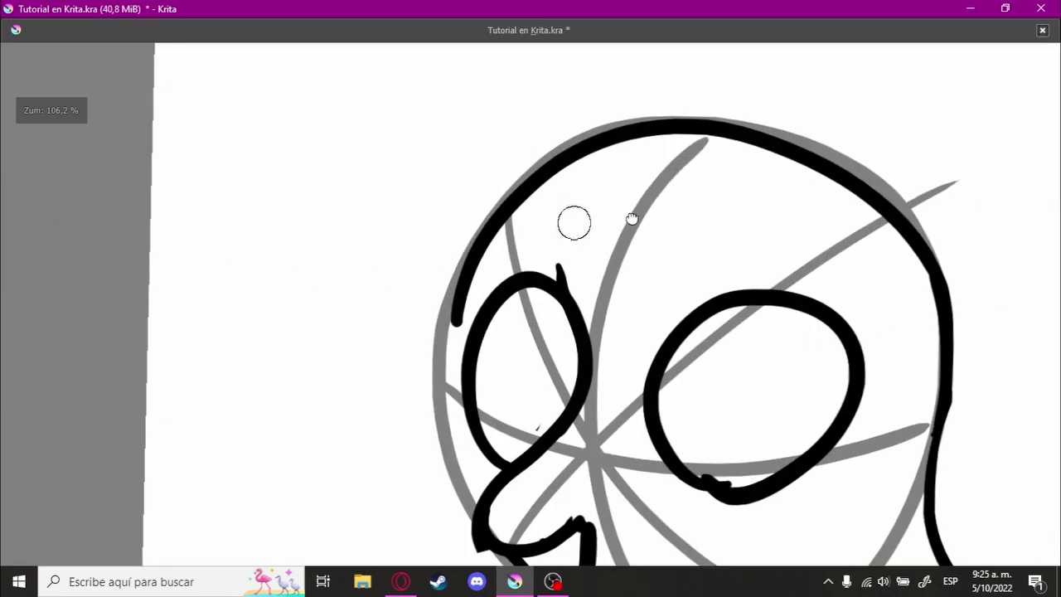
scroll(573, 218, up, 3)
scroll(609, 390, up, 2)
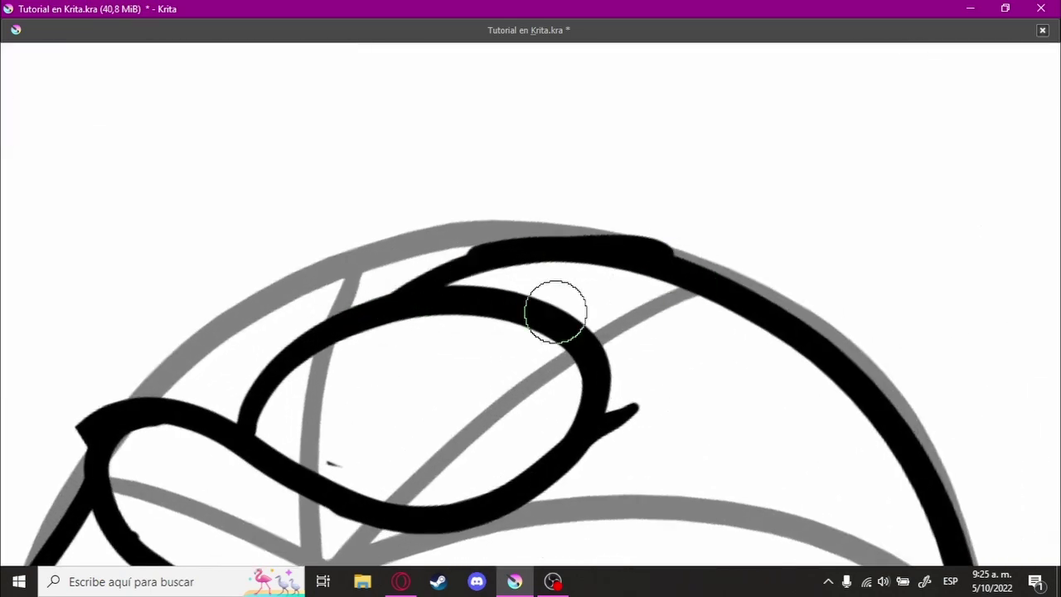
key(ctrl+z)
key(ctrl+z)
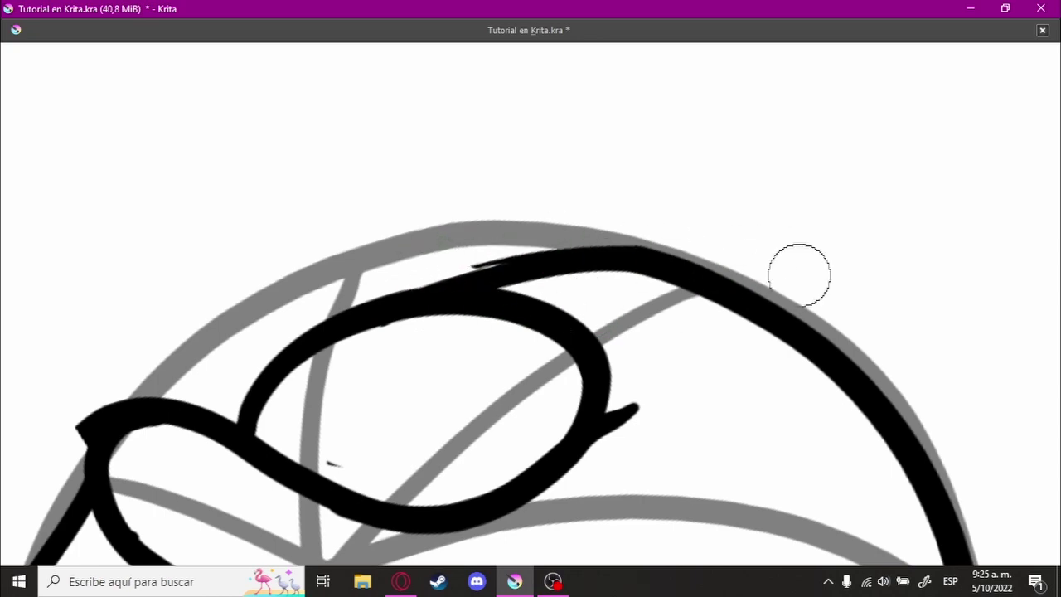
mouse_move(801, 274)
mouse_down()
mouse_move(636, 346)
mouse_move(725, 199)
mouse_move(587, 216)
mouse_up()
scroll(437, 280, up, 5)
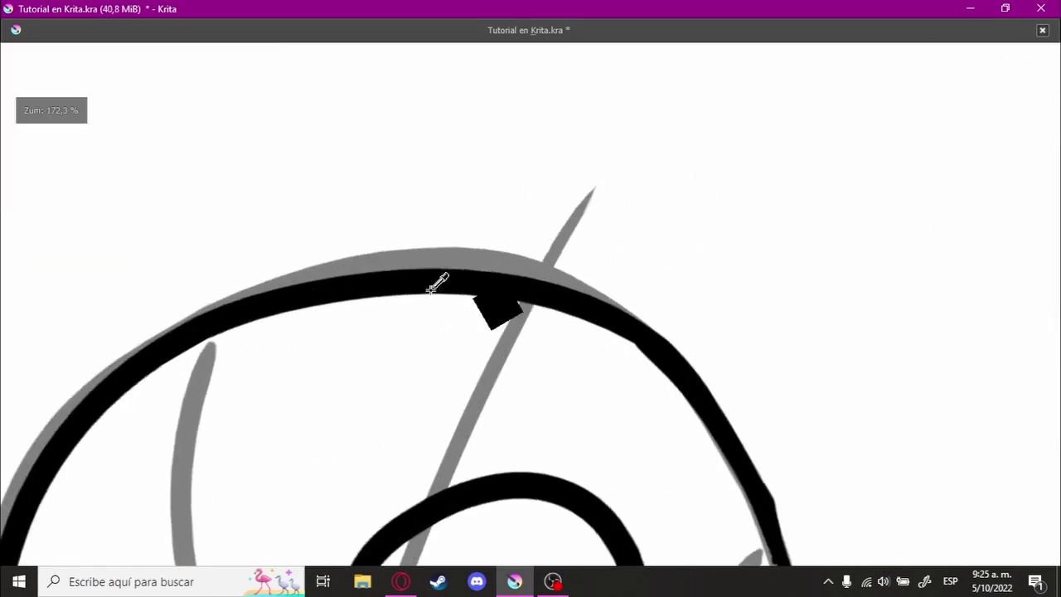
drag(438, 287, 579, 355)
drag(468, 277, 755, 254)
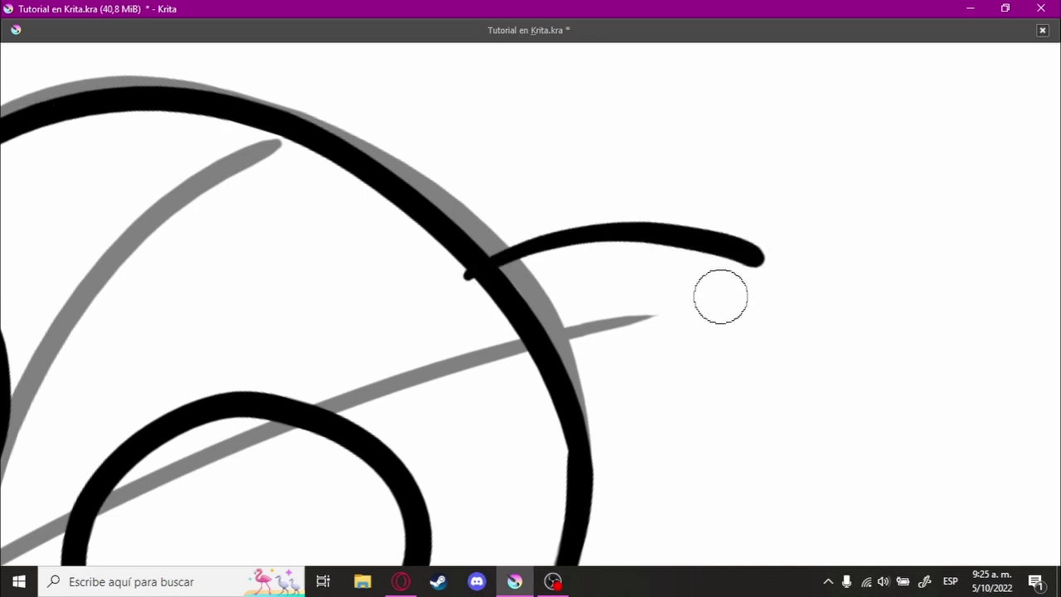
key(ctrl+z)
drag(470, 260, 732, 245)
- Ink the lower edge of the right ear
drag(732, 293, 496, 406)
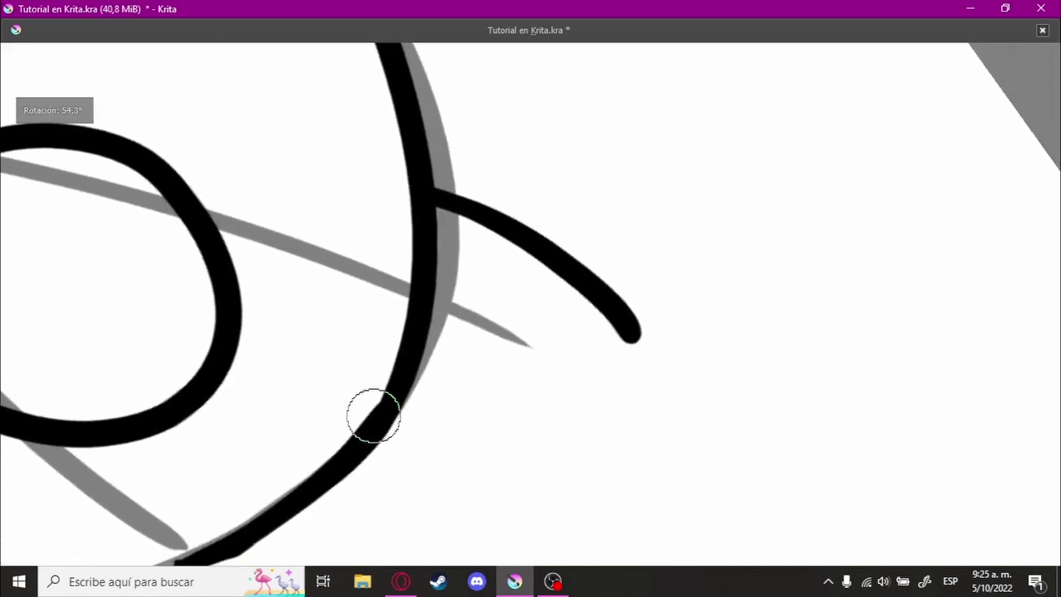
drag(377, 419, 613, 341)
key(ctrl+z)
drag(405, 410, 623, 340)
scroll(624, 340, down, 3)
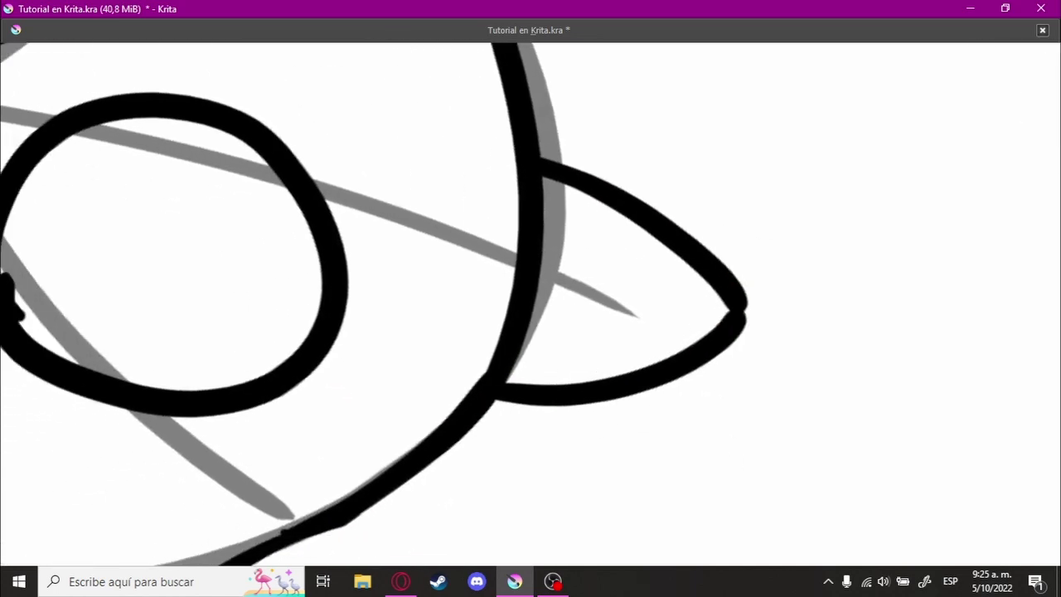
scroll(443, 368, up, 3)
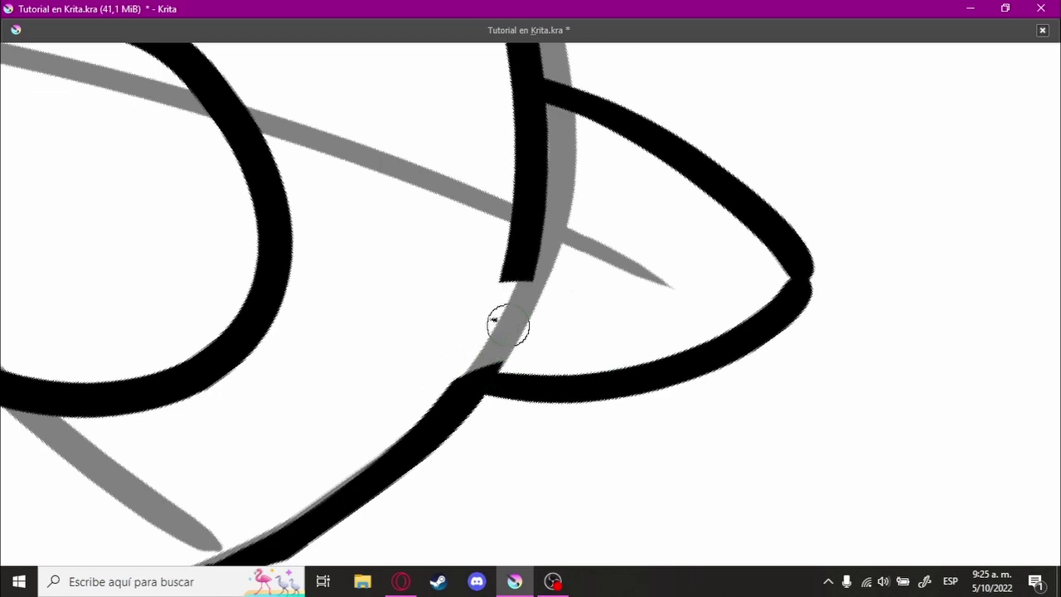
- Ink the outer and inner edges of the left ear
mouse_move(508, 326)
mouse_down()
mouse_move(545, 209)
mouse_move(502, 355)
mouse_up()
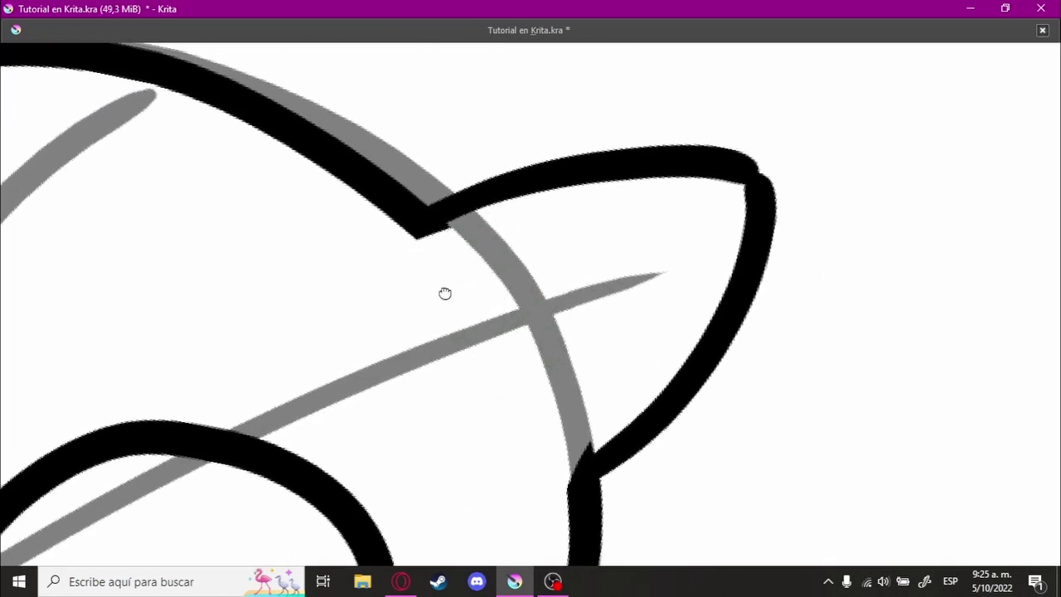
scroll(445, 294, down, 2)
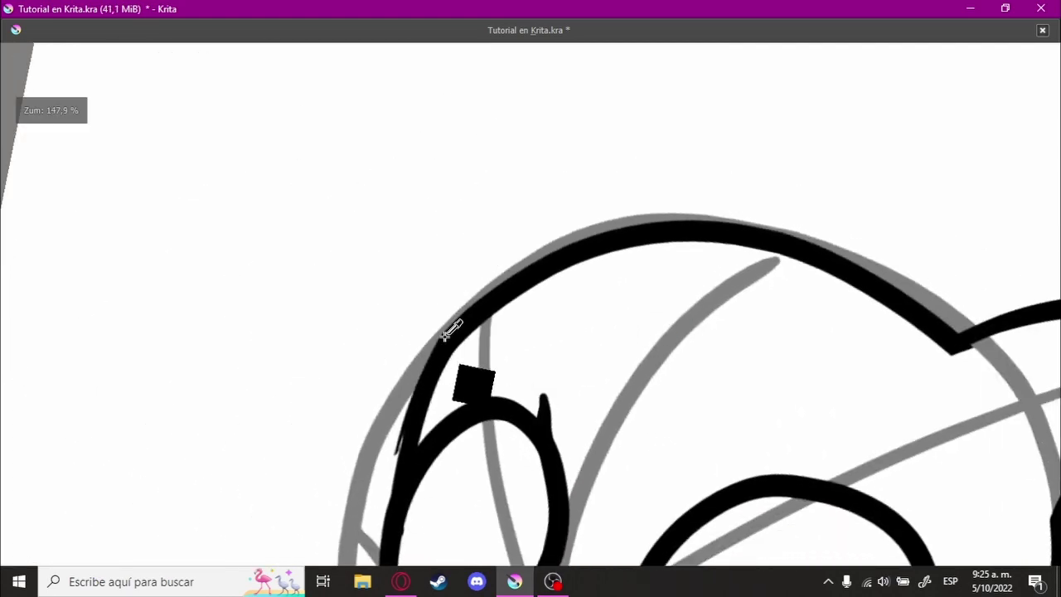
key(ctrl+z)
drag(433, 356, 462, 184)
key(ctrl+z)
drag(425, 363, 461, 183)
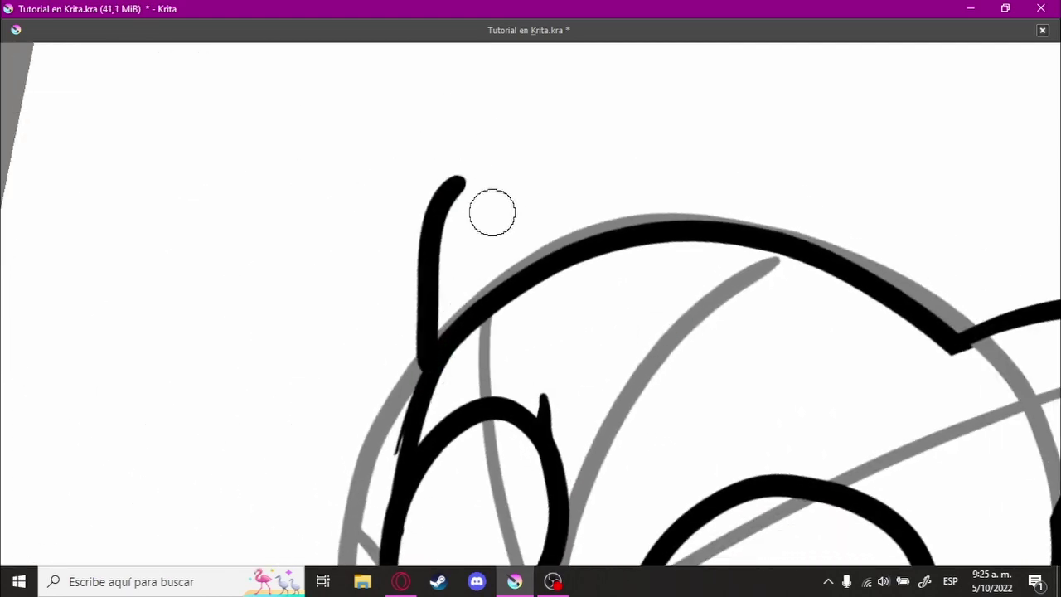
key(ctrl+z)
drag(421, 368, 454, 151)
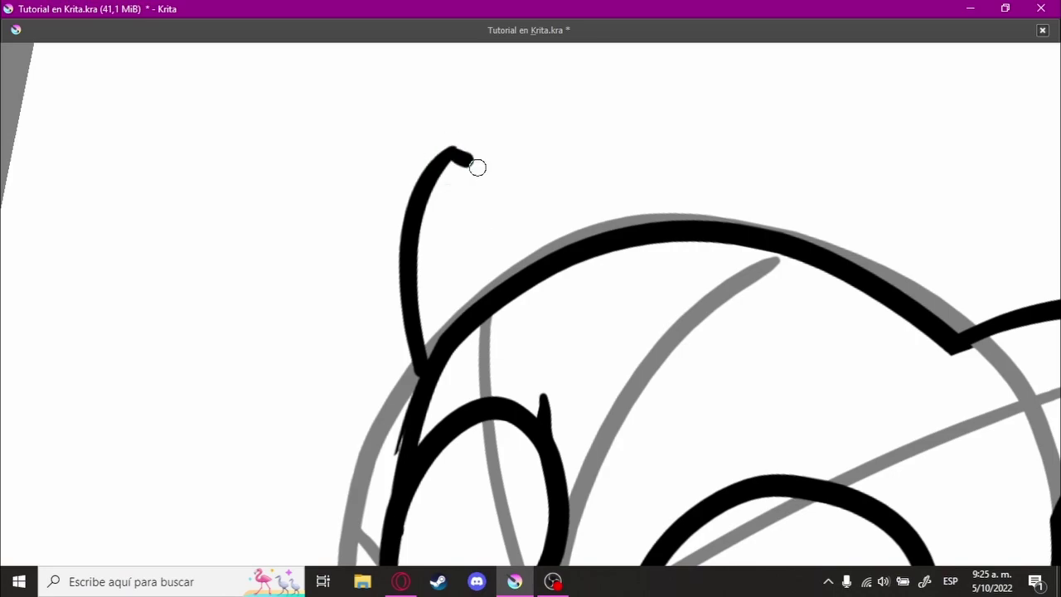
key(ctrl+z)
drag(523, 267, 478, 180)
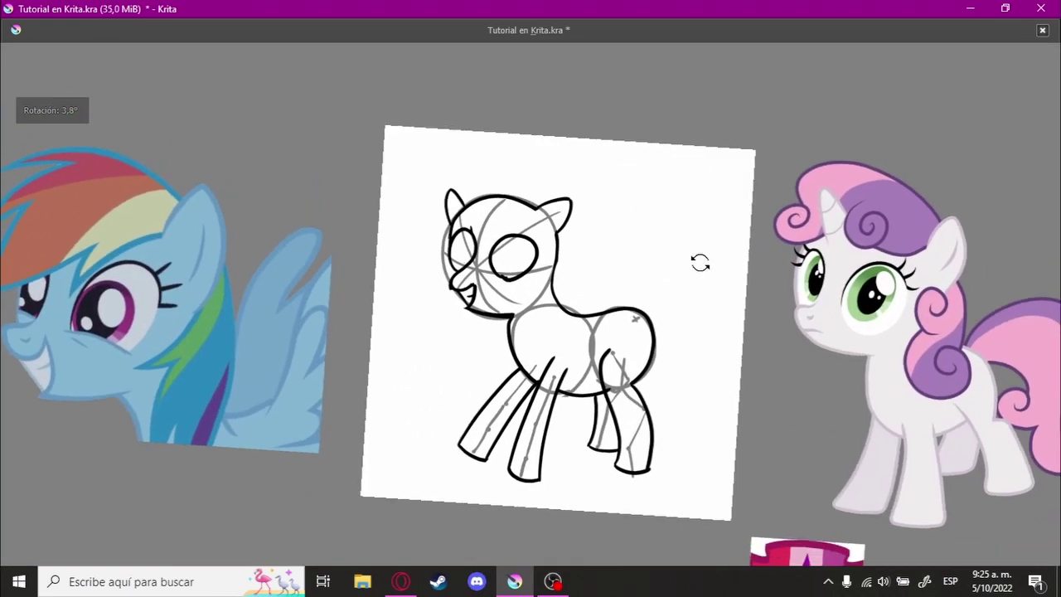
- Erase the rounded tip of the black stroke by the hind leg, then view the whole sketch
mouse_move(699, 260)
mouse_down()
mouse_move(626, 322)
mouse_move(685, 225)
mouse_up()
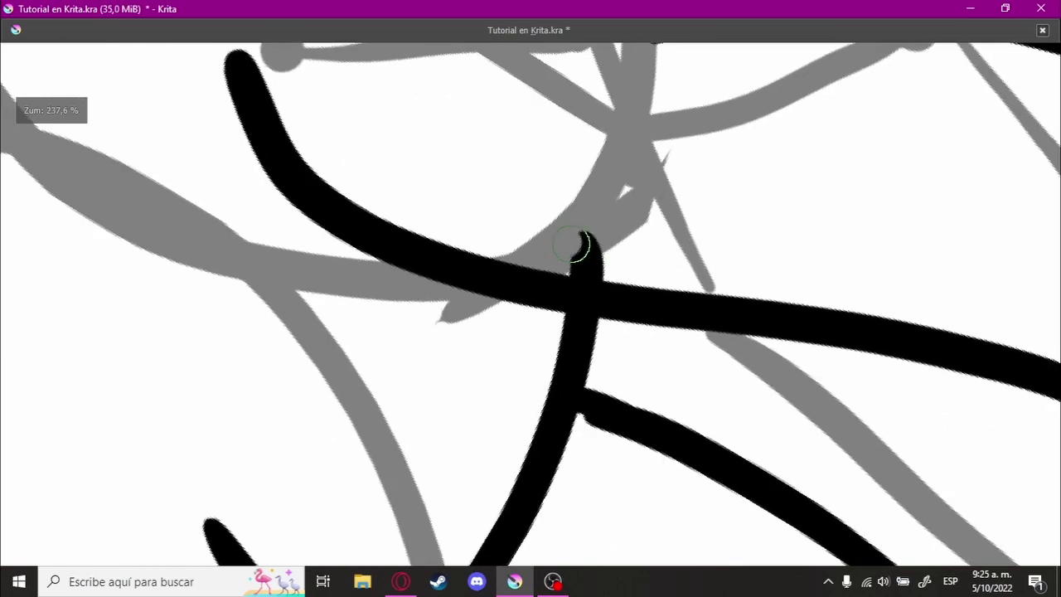
drag(572, 245, 562, 251)
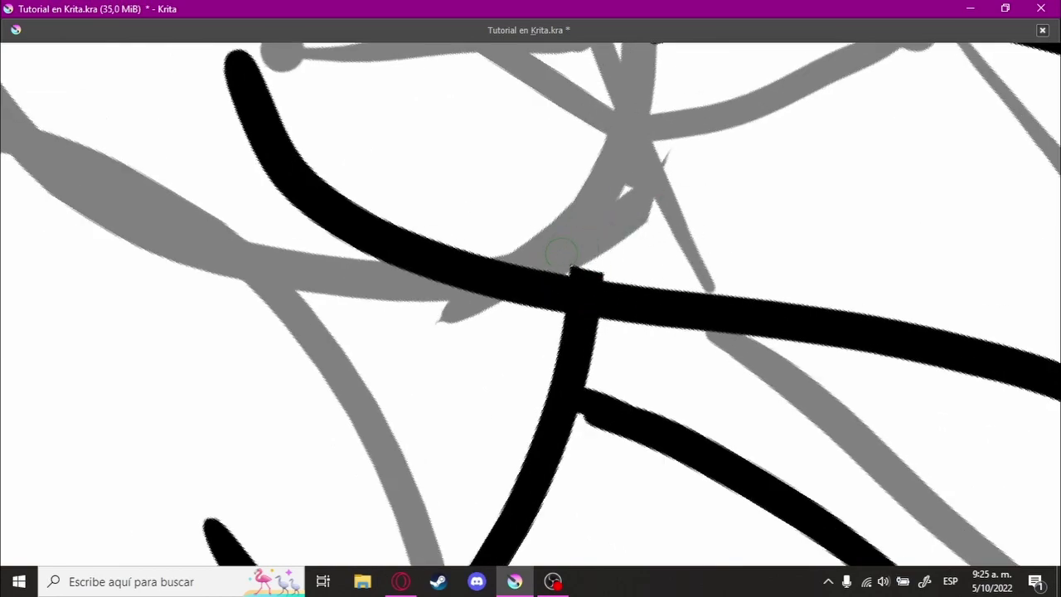
mouse_move(668, 265)
mouse_down()
mouse_move(694, 372)
mouse_move(659, 386)
mouse_up()
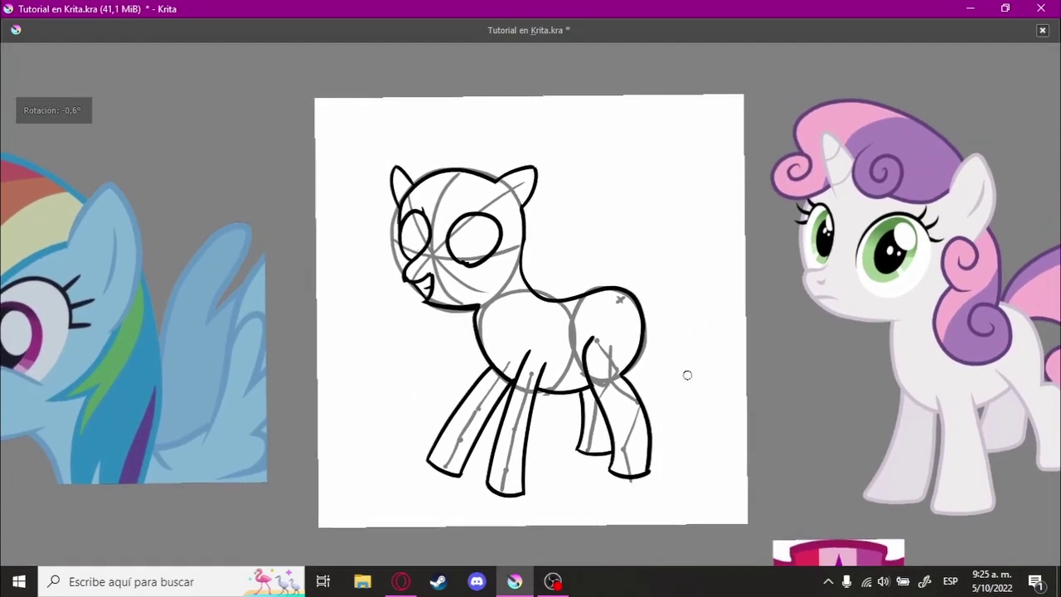
drag(659, 386, 637, 362)
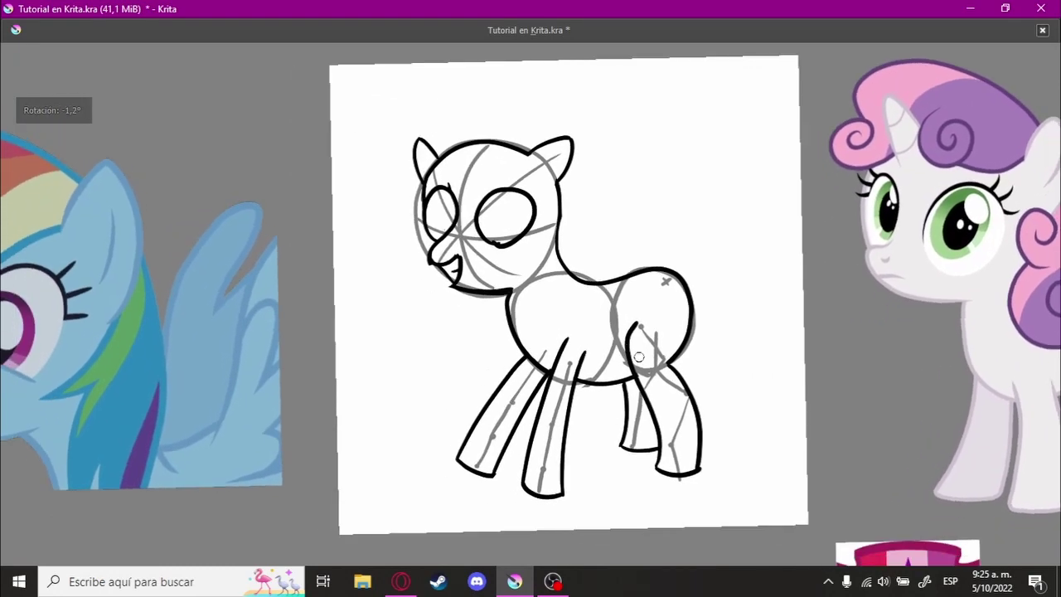
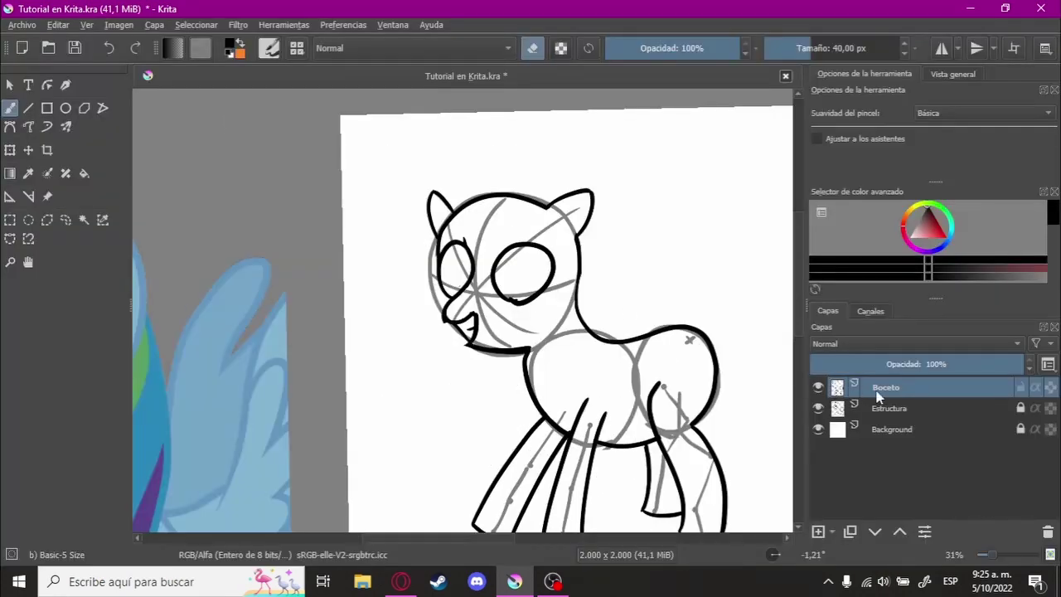
- Make the Boceto layer active and switch to canvas-only mode
click(880, 403)
click(911, 386)
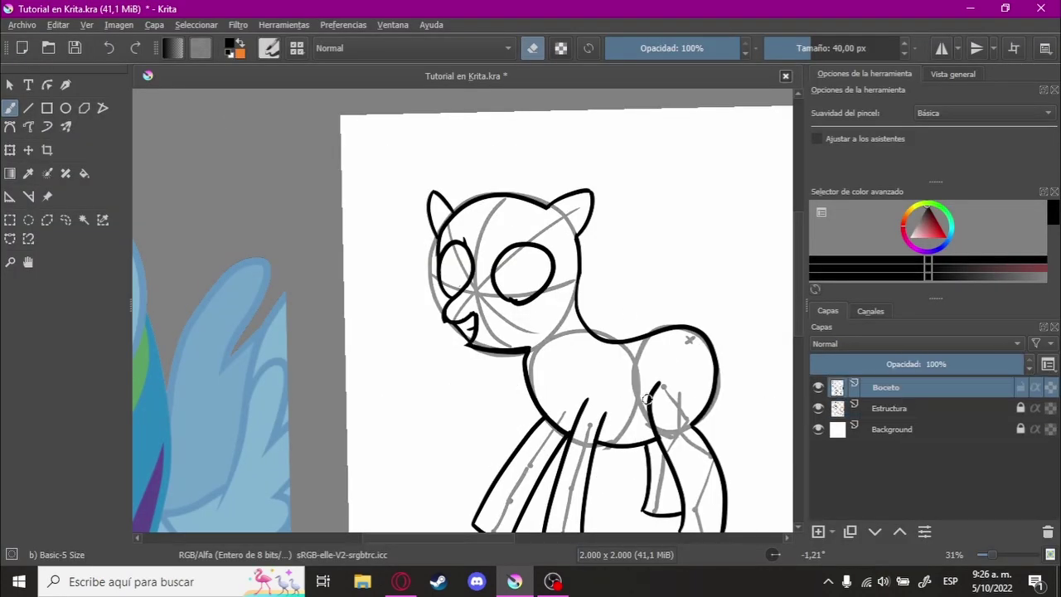
key(Tab)
- Rotate and zoom the view to inspect the pony's muzzle and legs
mouse_move(611, 381)
mouse_down()
mouse_move(557, 384)
mouse_move(616, 367)
mouse_move(770, 209)
mouse_up()
scroll(769, 210, up, 3)
scroll(769, 209, up, 3)
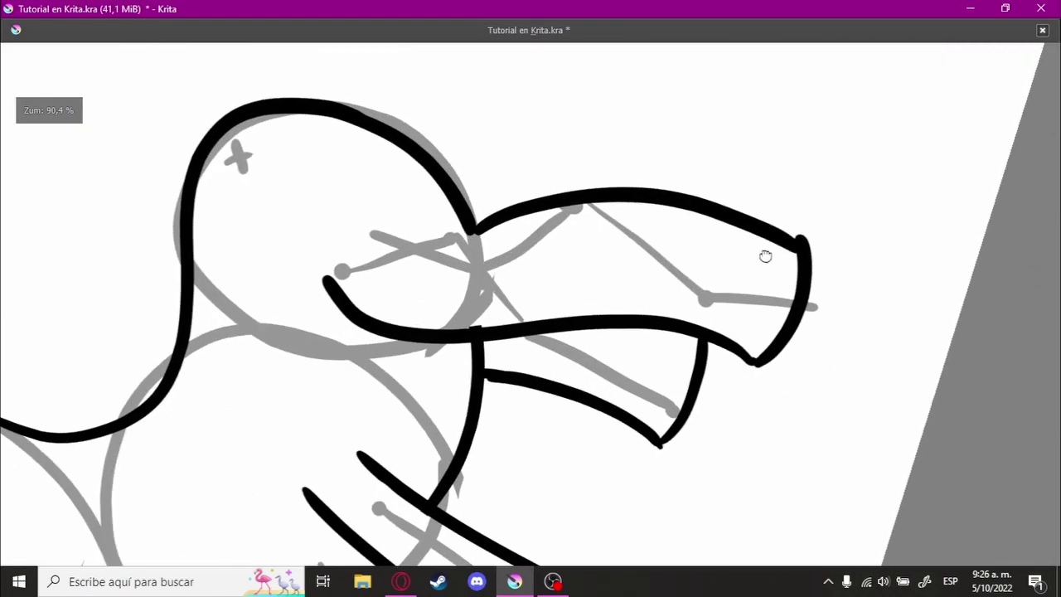
drag(765, 254, 750, 210)
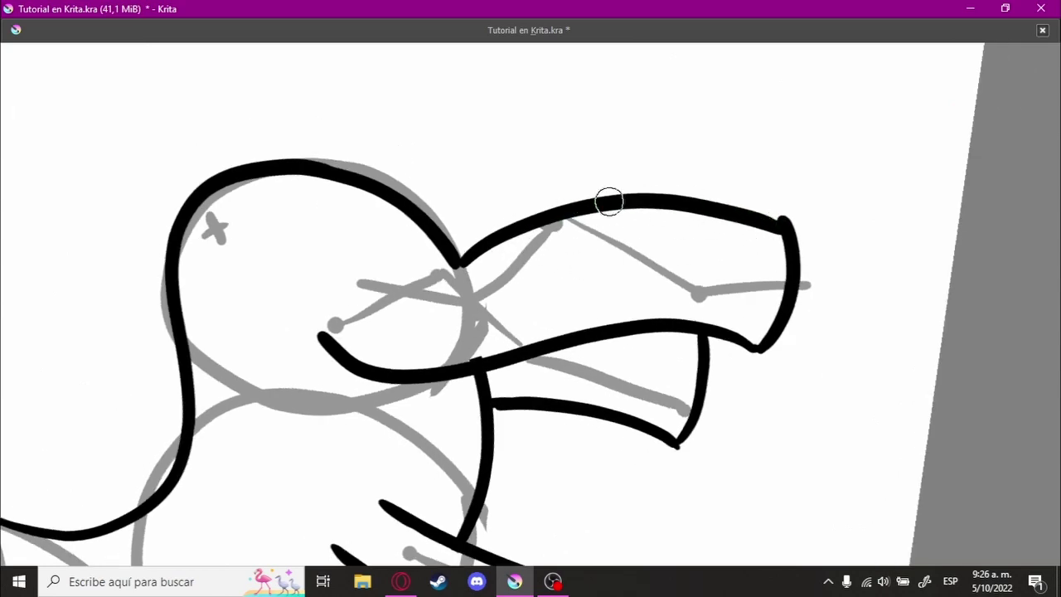
mouse_move(608, 201)
mouse_down()
mouse_move(638, 220)
mouse_move(483, 286)
mouse_move(597, 268)
mouse_move(635, 398)
mouse_move(678, 341)
mouse_up()
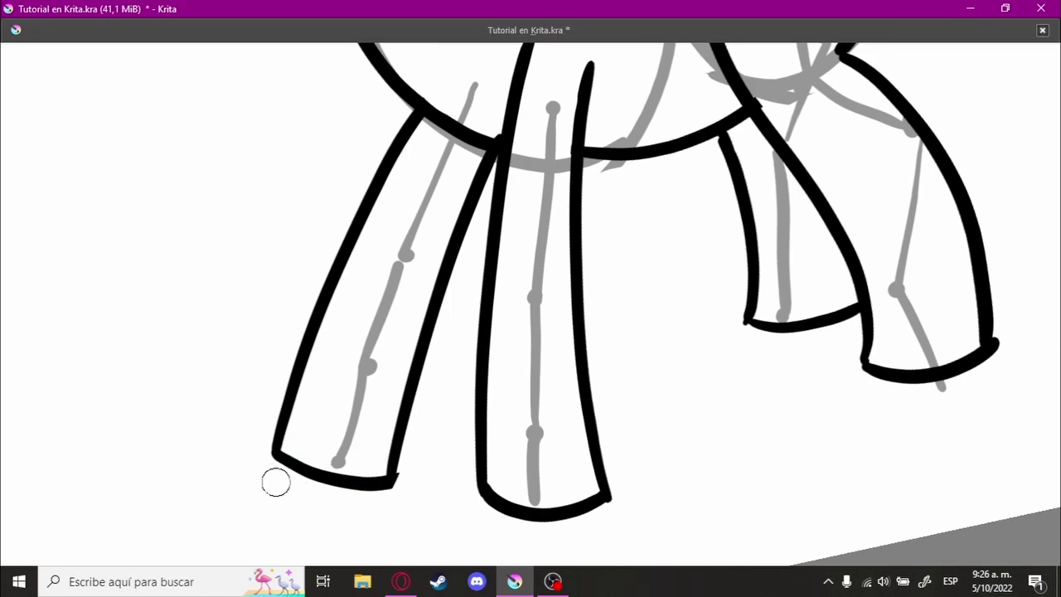
mouse_move(276, 483)
mouse_down()
mouse_move(611, 362)
mouse_move(403, 402)
mouse_move(639, 390)
mouse_move(675, 328)
mouse_move(457, 407)
mouse_move(521, 455)
mouse_up()
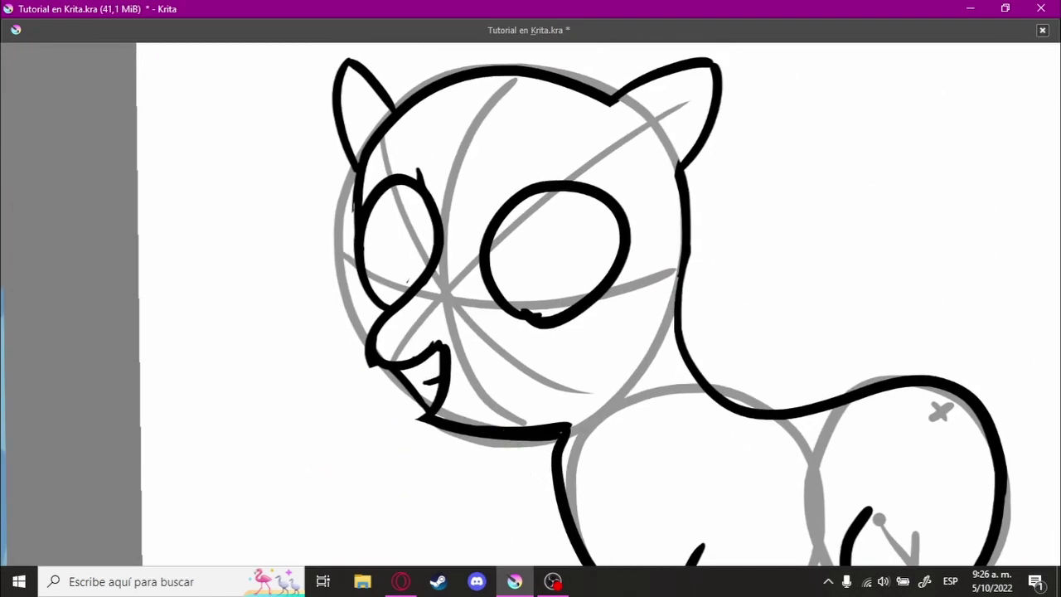
- Zoom in and out, recenter the whole pony, then turn toward the muzzle
scroll(414, 315, up, 2)
scroll(410, 328, up, 1)
scroll(403, 414, up, 1)
scroll(498, 298, up, 1)
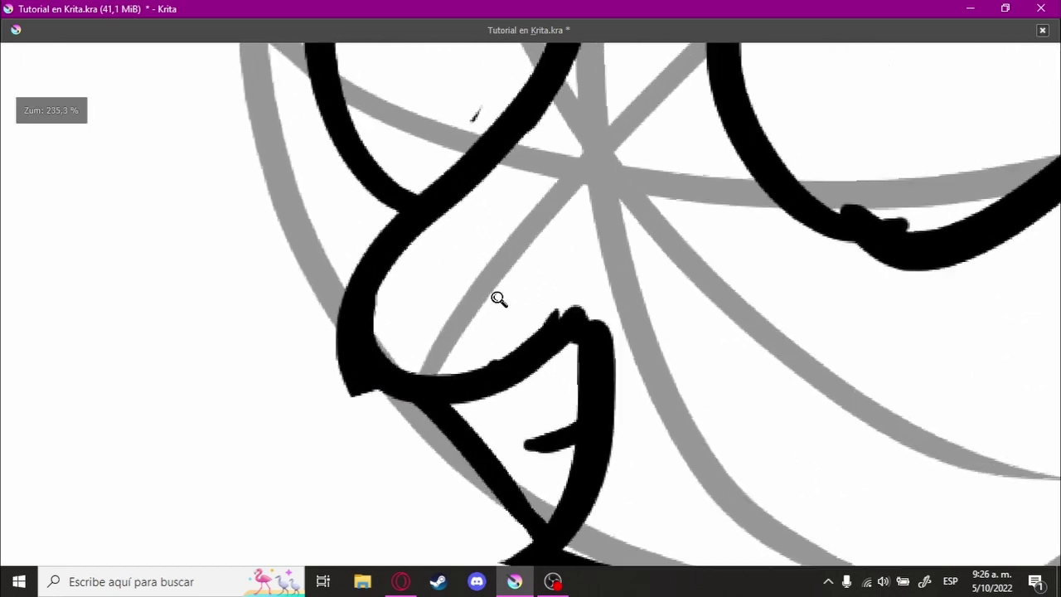
scroll(498, 299, up, 1)
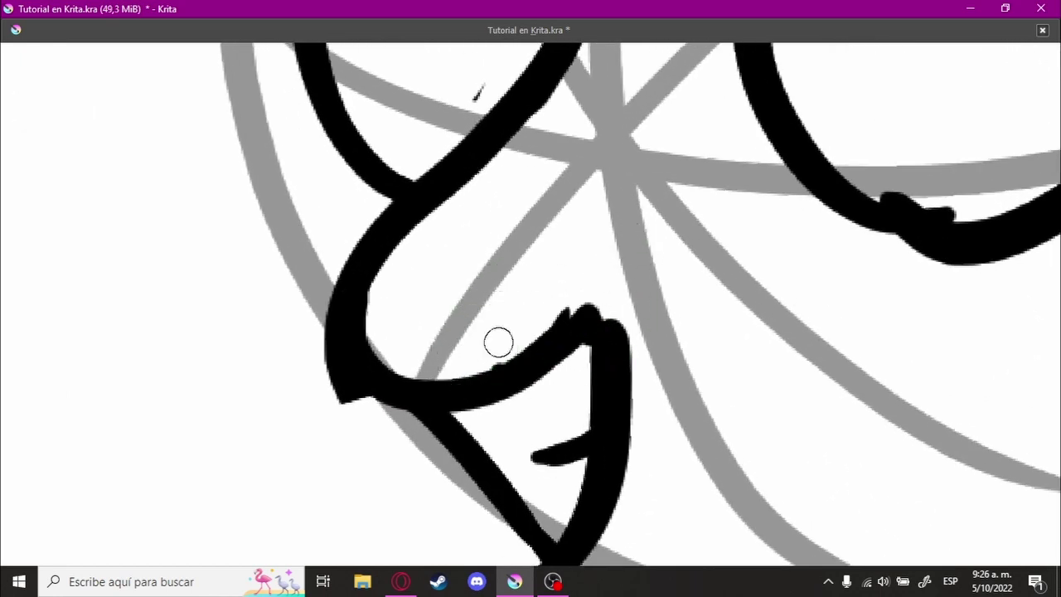
scroll(583, 301, down, 8)
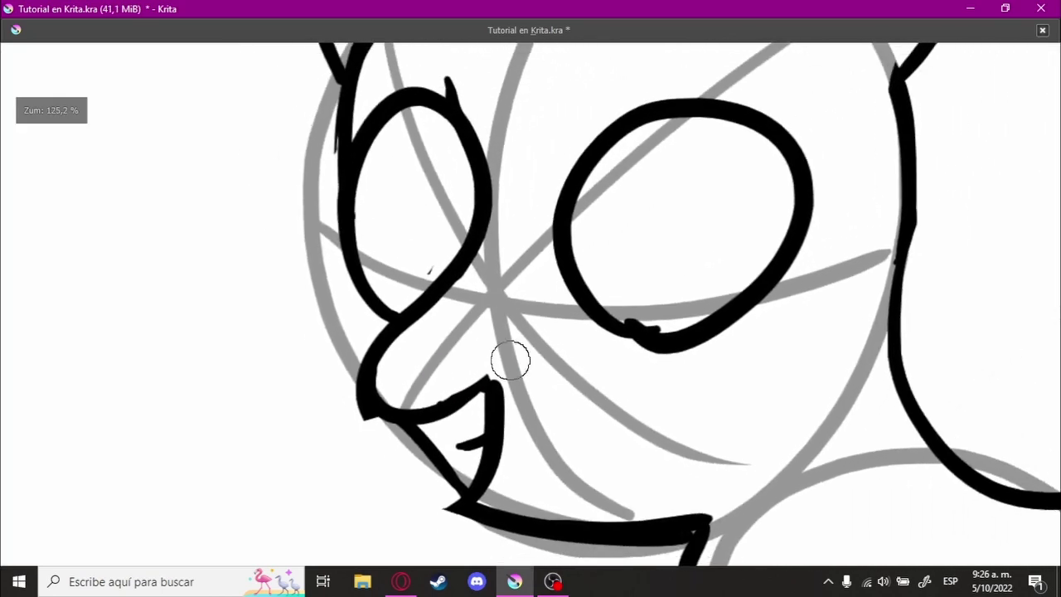
scroll(506, 377, down, 1)
scroll(498, 389, down, 1)
scroll(498, 364, down, 1)
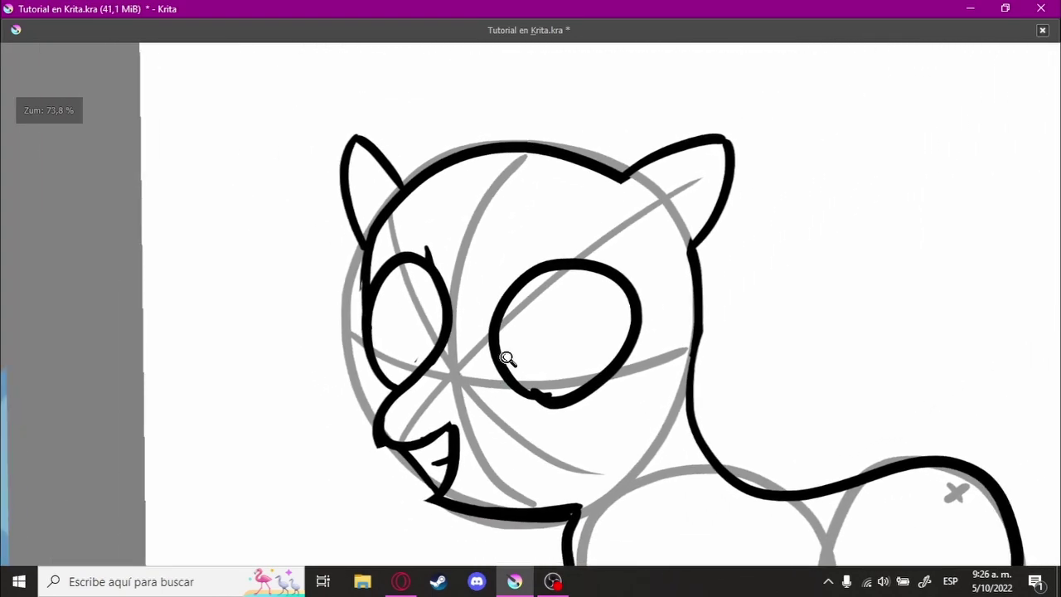
scroll(497, 349, down, 1)
scroll(505, 355, down, 1)
scroll(547, 350, down, 1)
scroll(558, 363, down, 1)
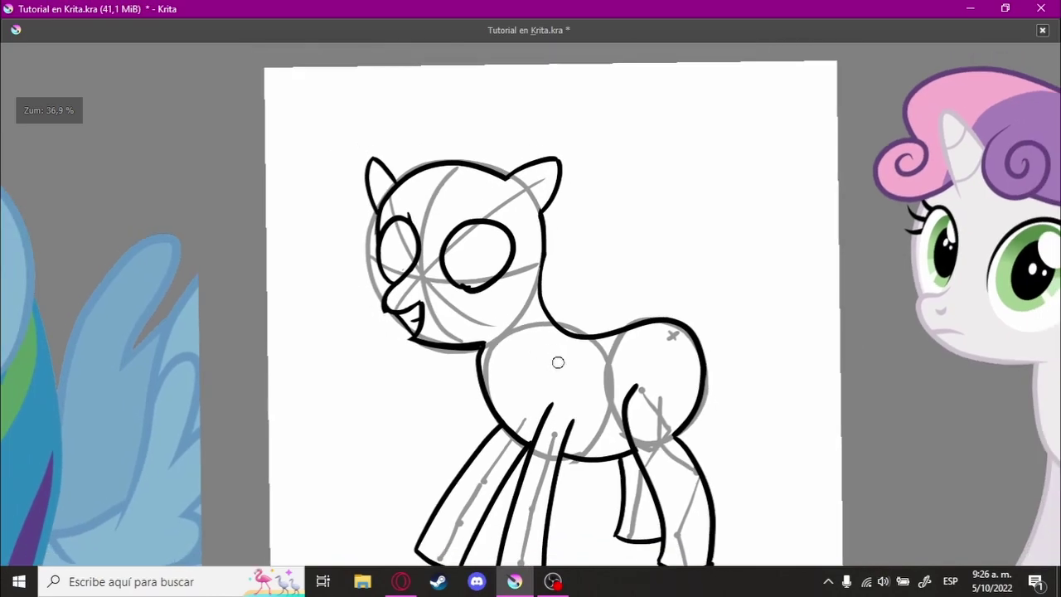
scroll(565, 358, down, 1)
drag(565, 358, 516, 364)
scroll(515, 365, up, 1)
scroll(498, 377, up, 1)
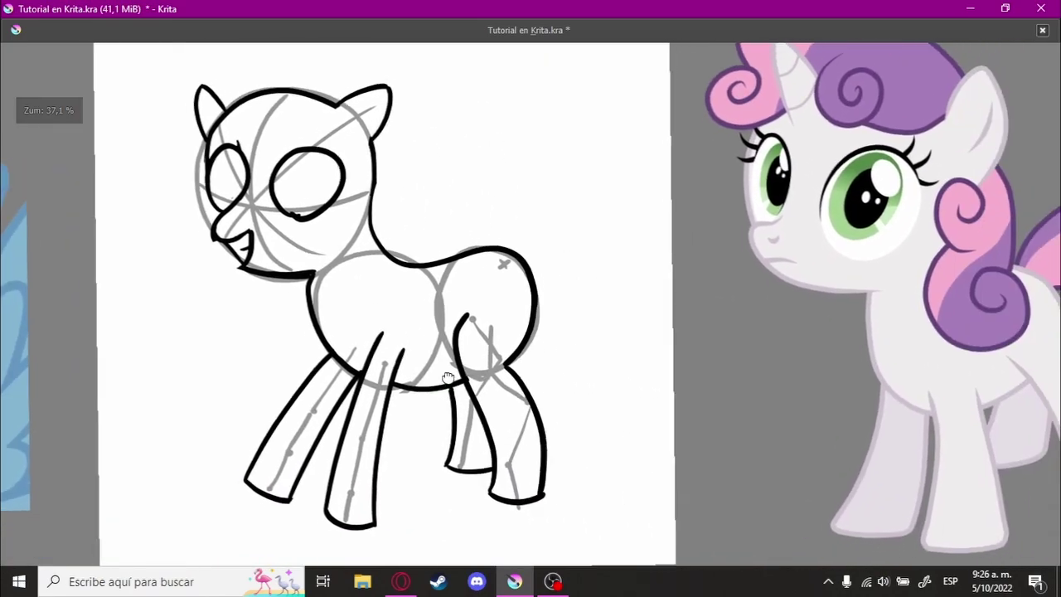
scroll(486, 367, up, 2)
scroll(481, 362, up, 2)
scroll(677, 251, down, 2)
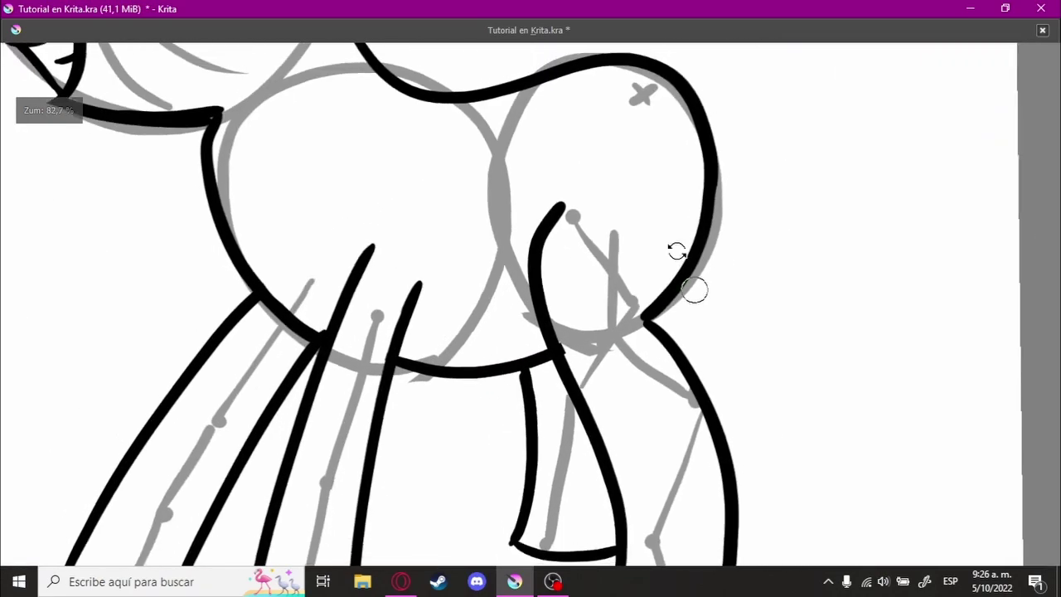
mouse_move(688, 286)
mouse_down()
mouse_move(493, 309)
mouse_move(448, 424)
mouse_up()
scroll(519, 296, up, 2)
scroll(507, 296, up, 1)
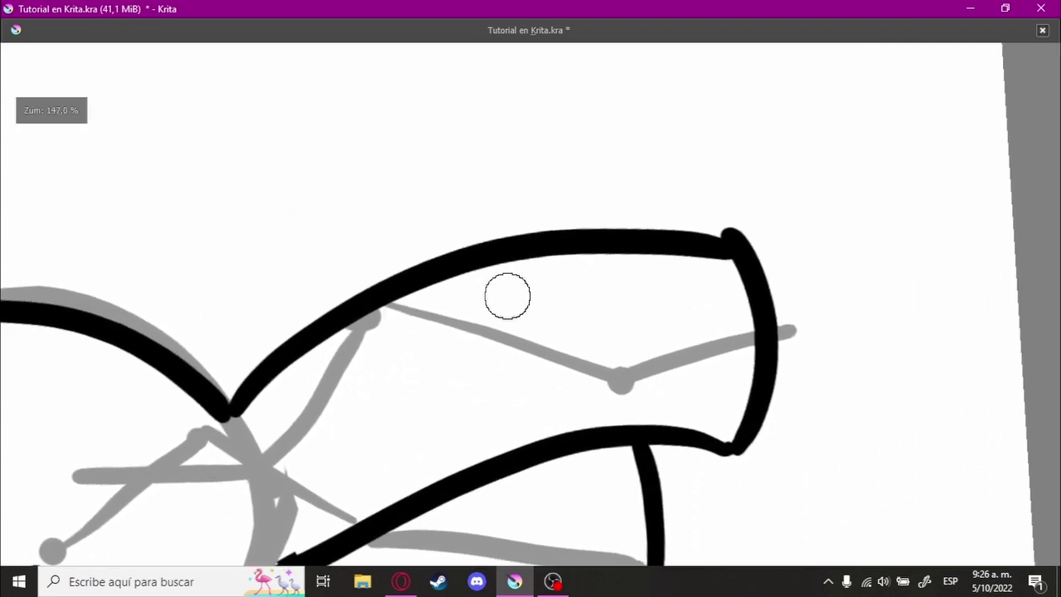
- Erase and redraw the pony's upper muzzle line
drag(339, 320, 390, 301)
key(ctrl+z)
drag(243, 398, 559, 243)
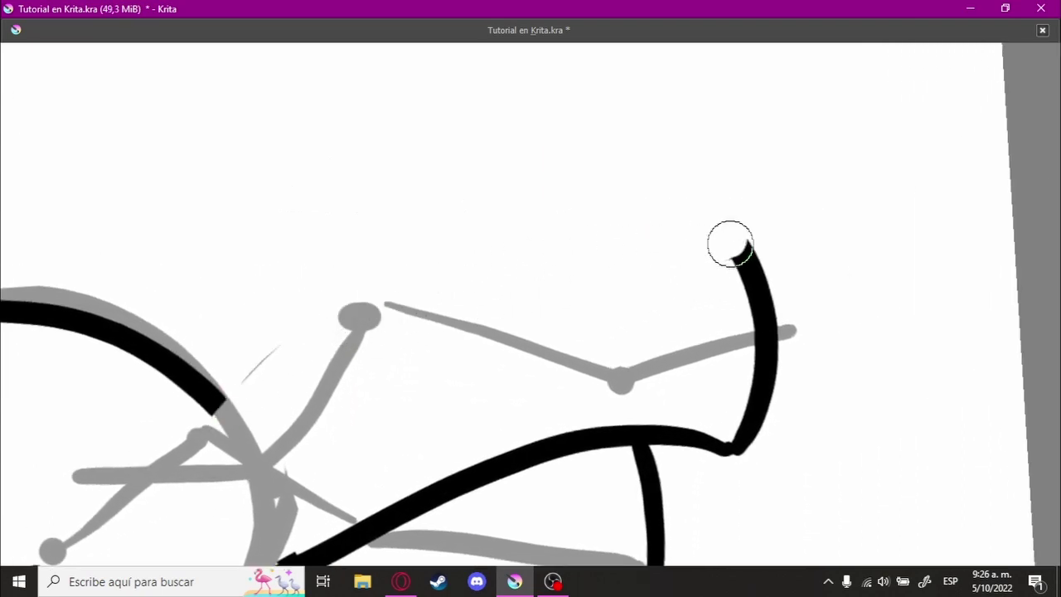
drag(285, 357, 746, 238)
key(ctrl+z)
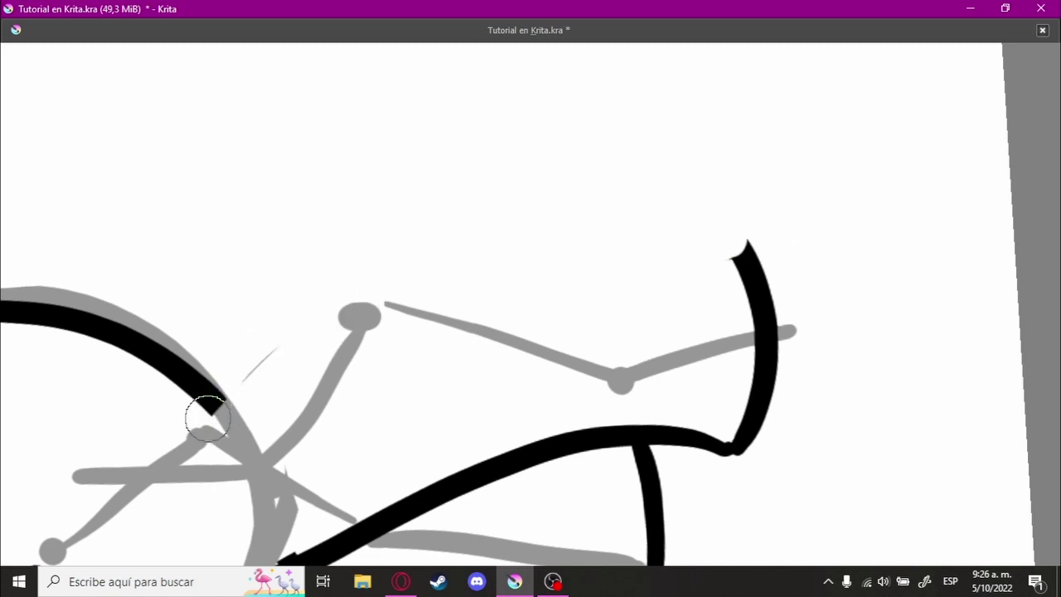
drag(206, 419, 727, 194)
scroll(679, 295, up, 2)
scroll(611, 351, up, 2)
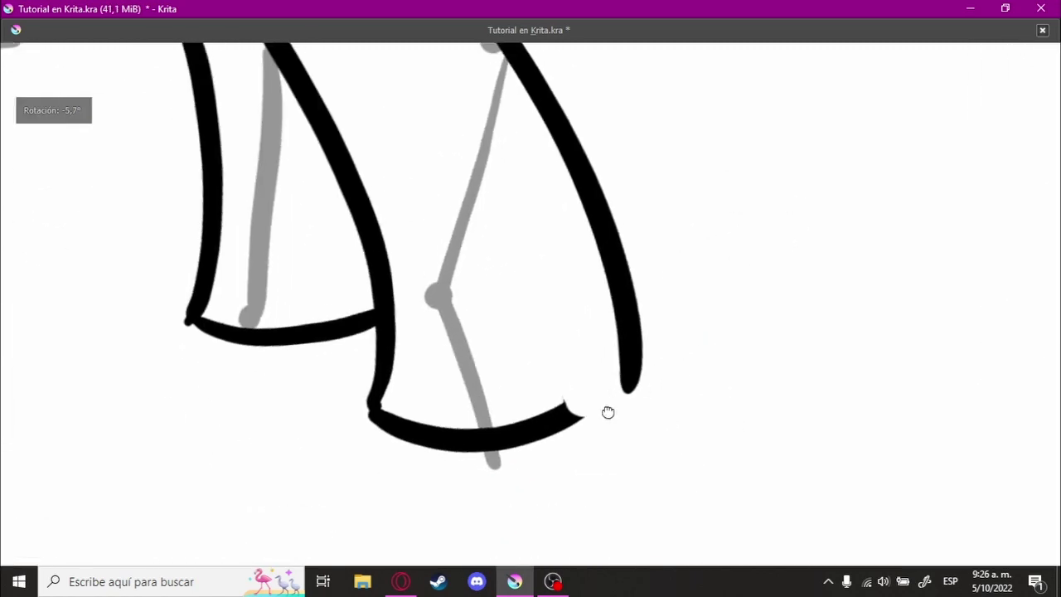
- Close and smooth the hoof joint, and thicken the ink on the left curve
drag(359, 366, 533, 372)
key(ctrl+z)
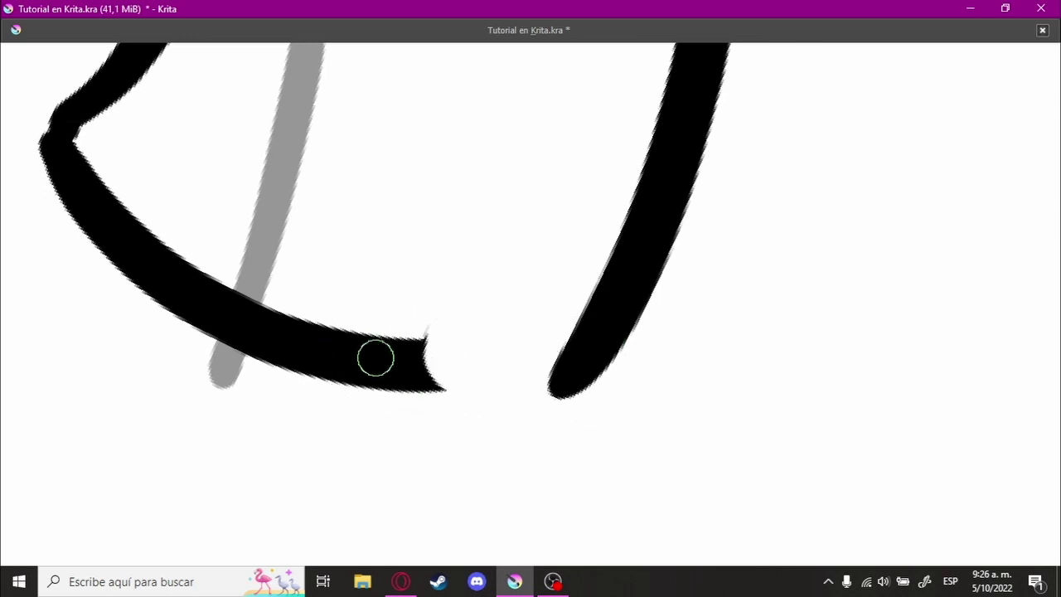
drag(374, 357, 615, 354)
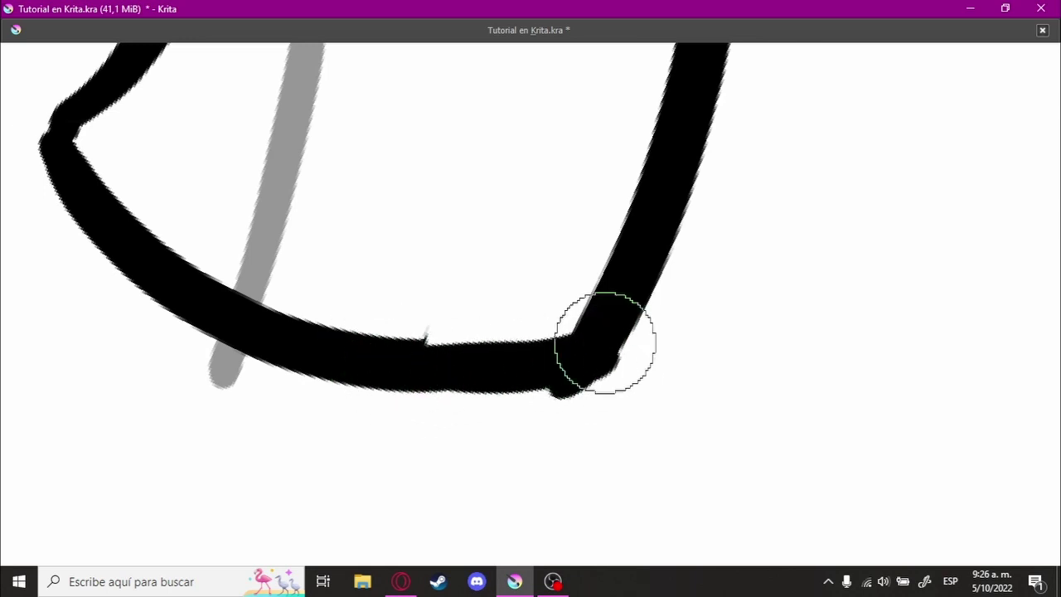
drag(373, 351, 571, 356)
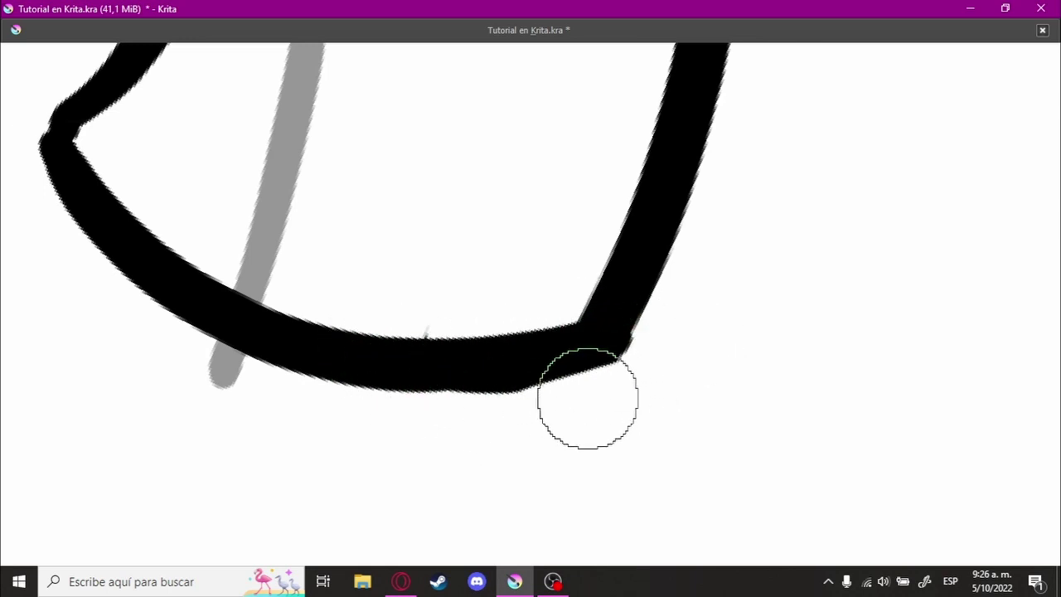
mouse_move(542, 407)
mouse_down()
mouse_move(637, 417)
mouse_move(324, 329)
mouse_up()
mouse_move(262, 390)
mouse_down()
mouse_move(307, 303)
mouse_move(403, 306)
mouse_up()
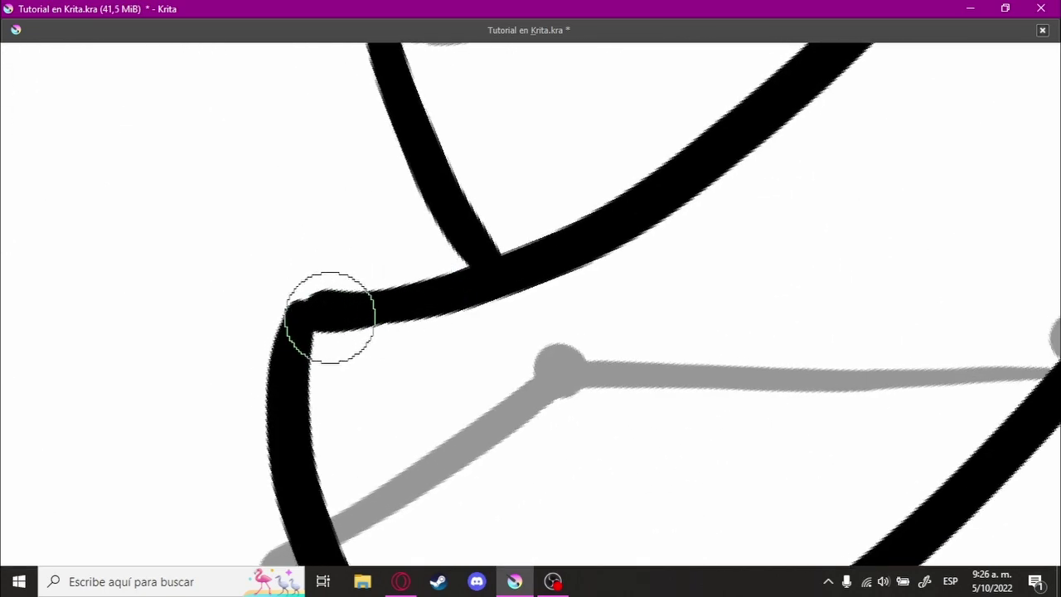
- Fill the gap at the muzzle corner joint using a temporarily larger brush
mouse_move(330, 318)
mouse_down()
mouse_move(357, 434)
mouse_move(591, 265)
mouse_move(588, 331)
mouse_move(541, 183)
mouse_move(602, 187)
mouse_up()
scroll(732, 272, up, 3)
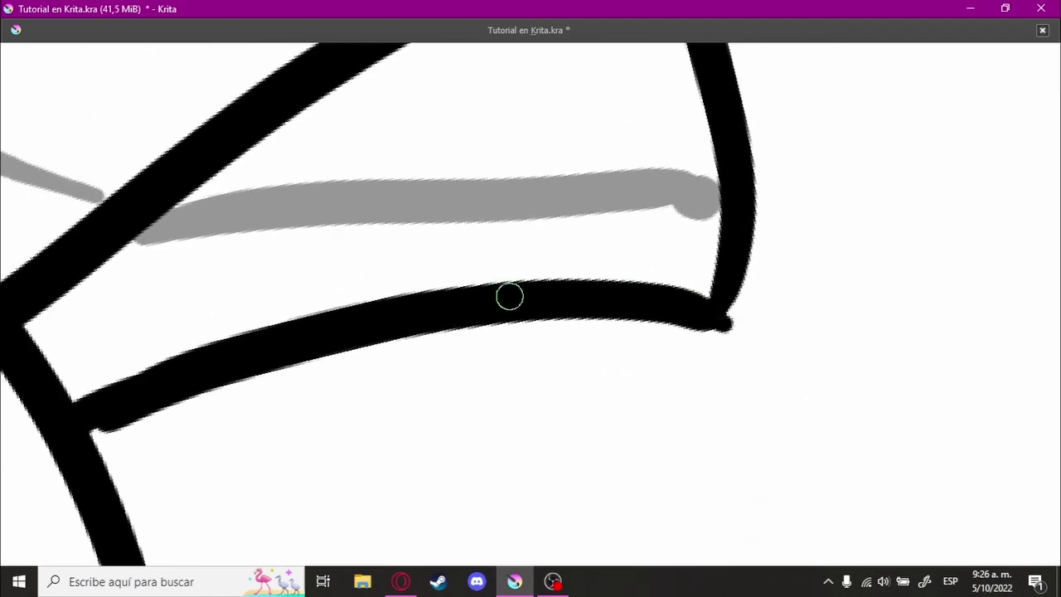
drag(507, 294, 564, 296)
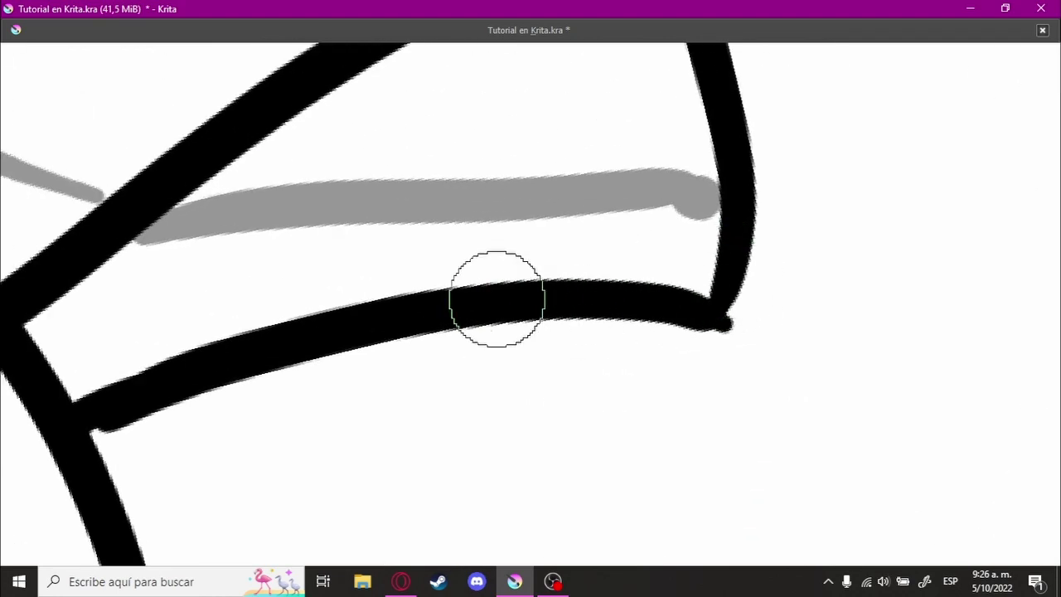
click(736, 309)
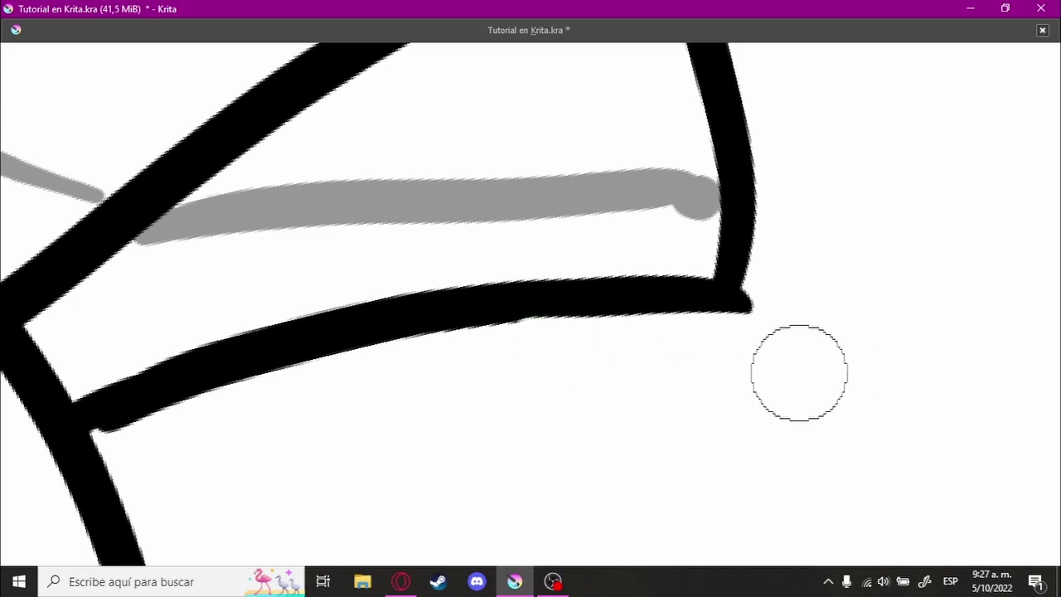
key(bracketleft)
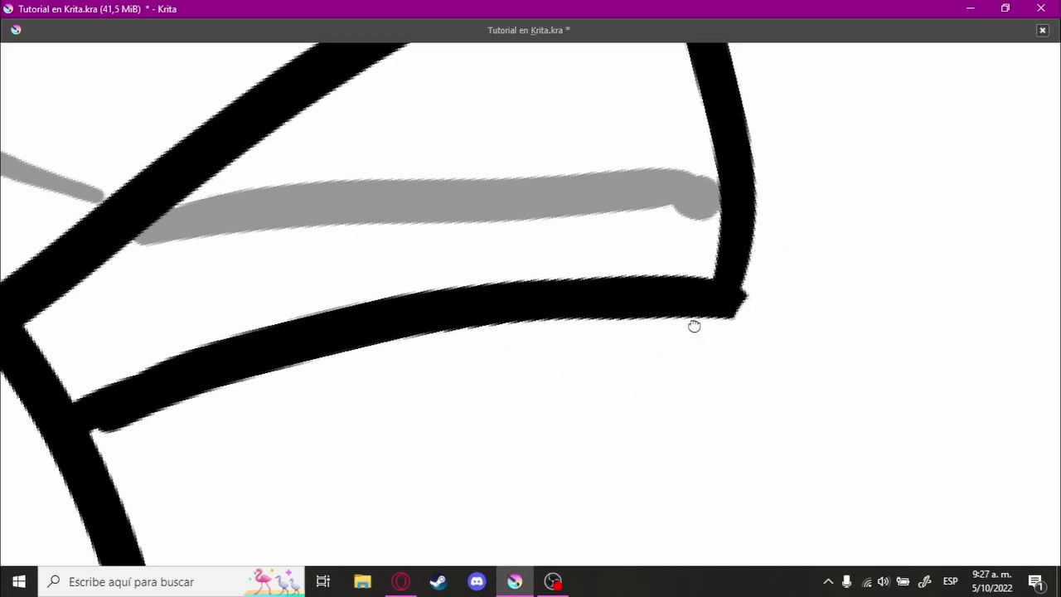
- Redraw the muzzle's cheek curve so it flows into the mouth line
drag(694, 325, 843, 284)
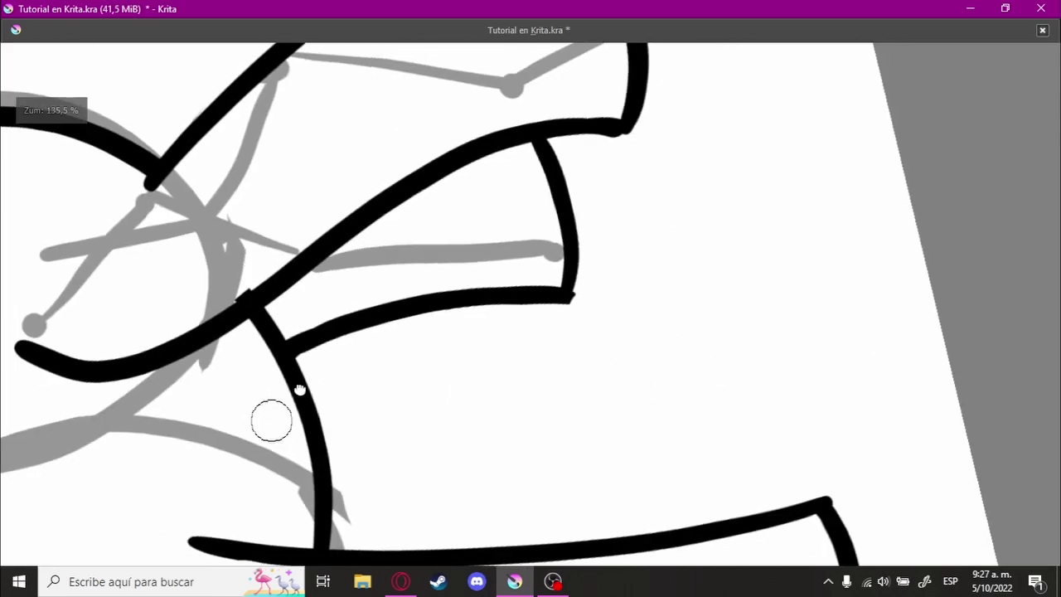
drag(313, 349, 486, 258)
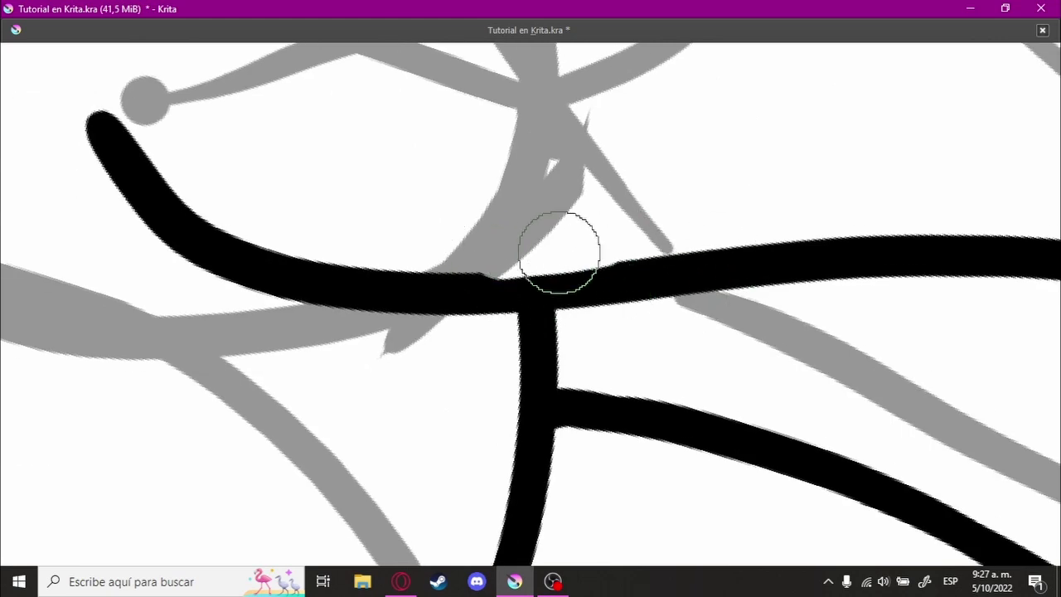
scroll(398, 263, down, 2)
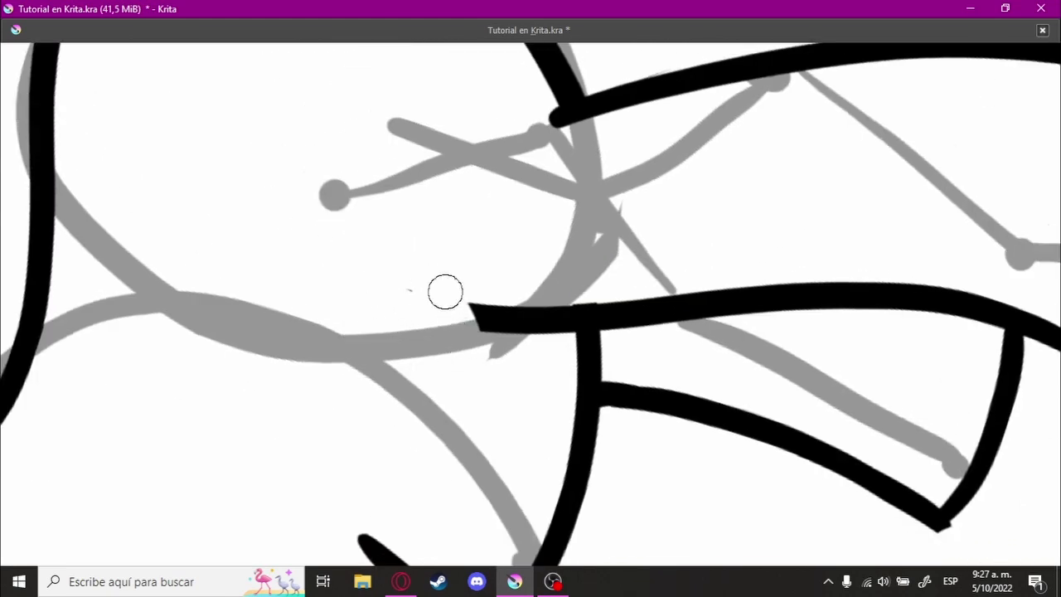
drag(303, 248, 577, 330)
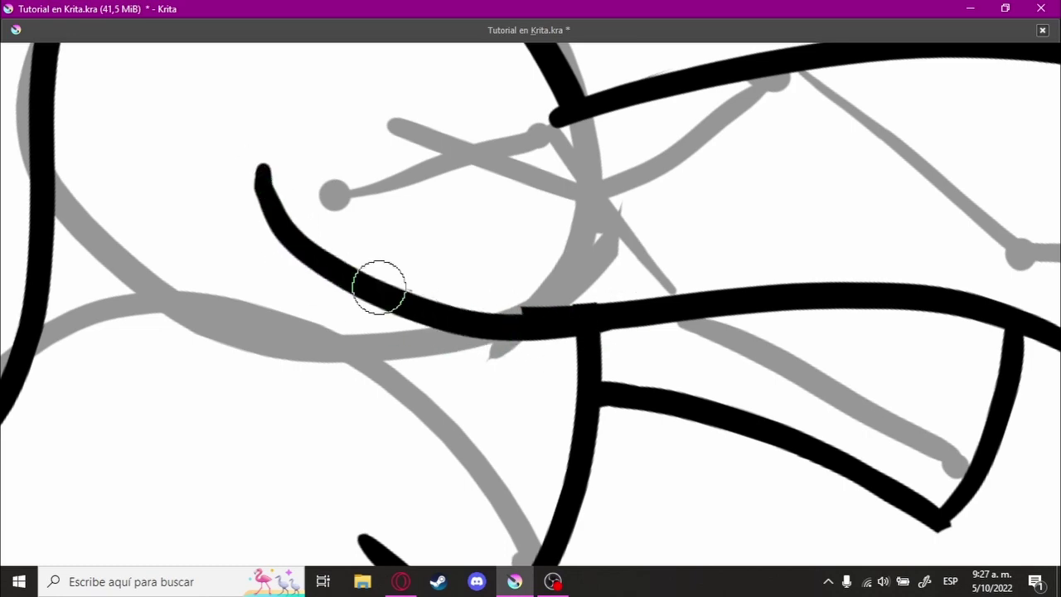
key(ctrl+z)
mouse_move(275, 187)
mouse_down()
mouse_move(280, 208)
mouse_move(568, 334)
mouse_up()
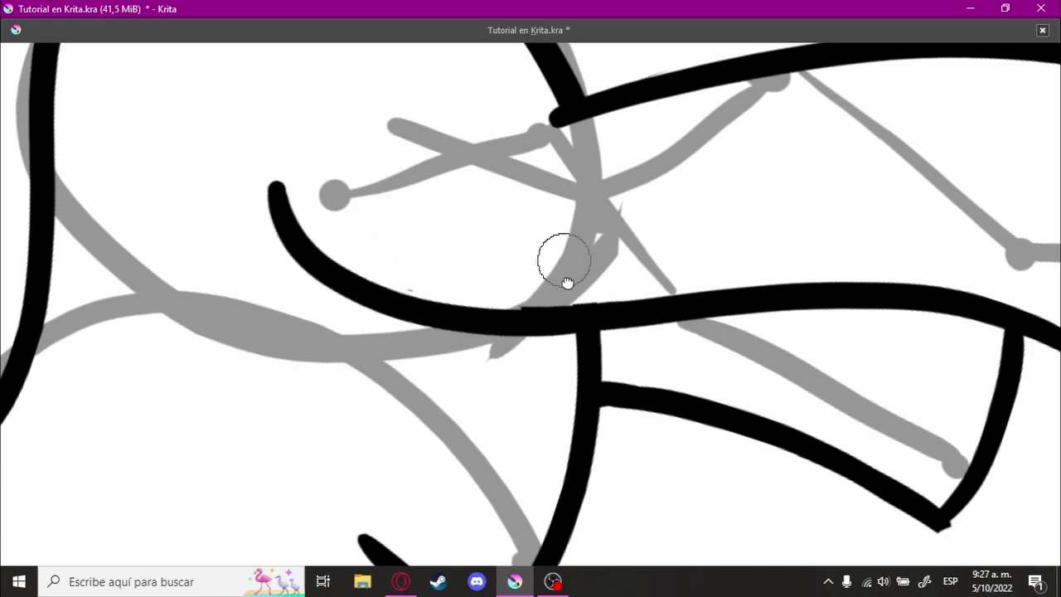
mouse_move(567, 283)
mouse_down()
mouse_move(687, 296)
mouse_move(710, 310)
mouse_move(699, 393)
mouse_move(703, 372)
mouse_move(659, 403)
mouse_move(462, 321)
mouse_move(443, 332)
mouse_move(549, 251)
mouse_move(550, 323)
mouse_up()
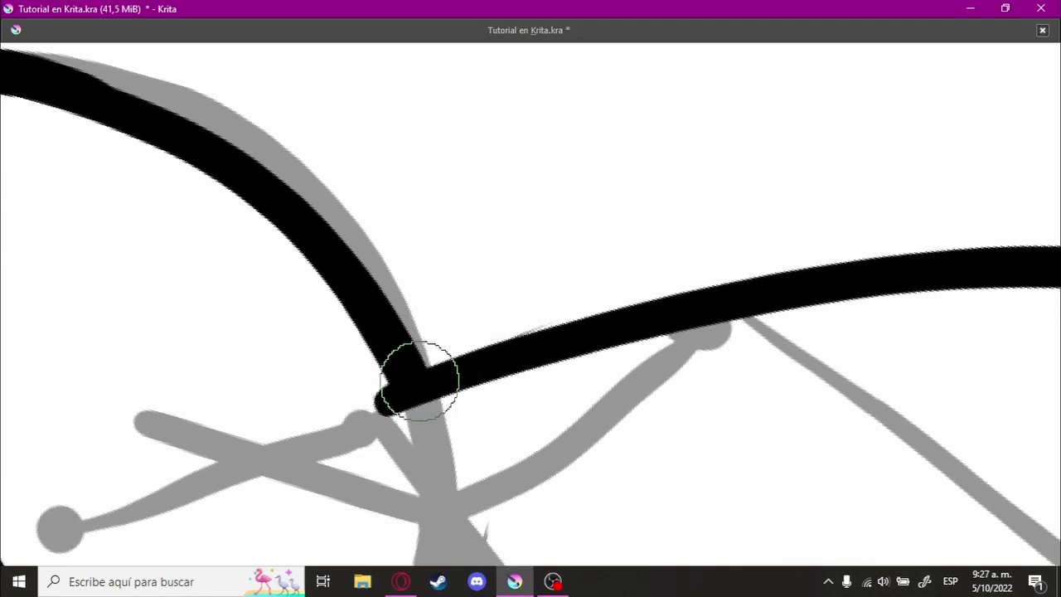
- Ink a long connecting stroke that joins the right outline
drag(419, 380, 691, 280)
key(ctrl+z)
drag(367, 386, 415, 365)
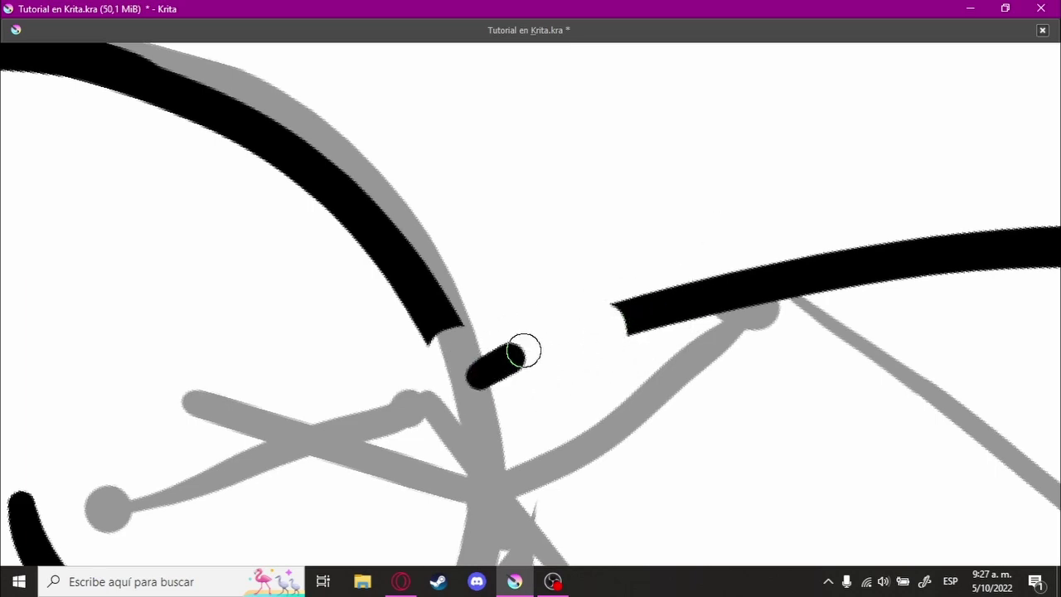
drag(524, 351, 779, 286)
key(ctrl+z)
drag(483, 379, 694, 297)
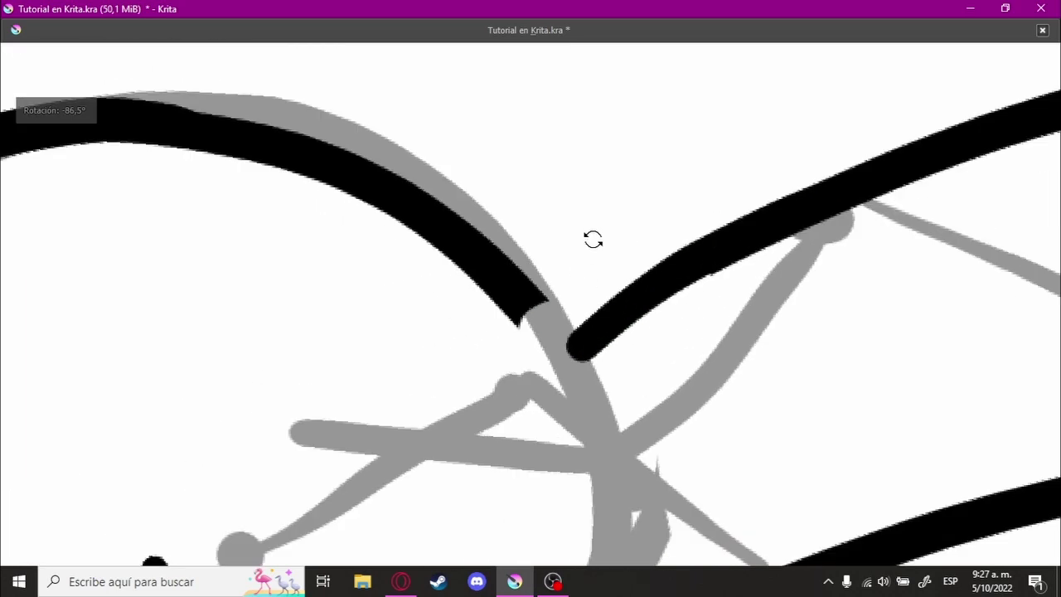
mouse_move(472, 374)
mouse_down()
mouse_move(502, 326)
mouse_move(642, 382)
mouse_up()
key(bracketright)
key(bracketright)
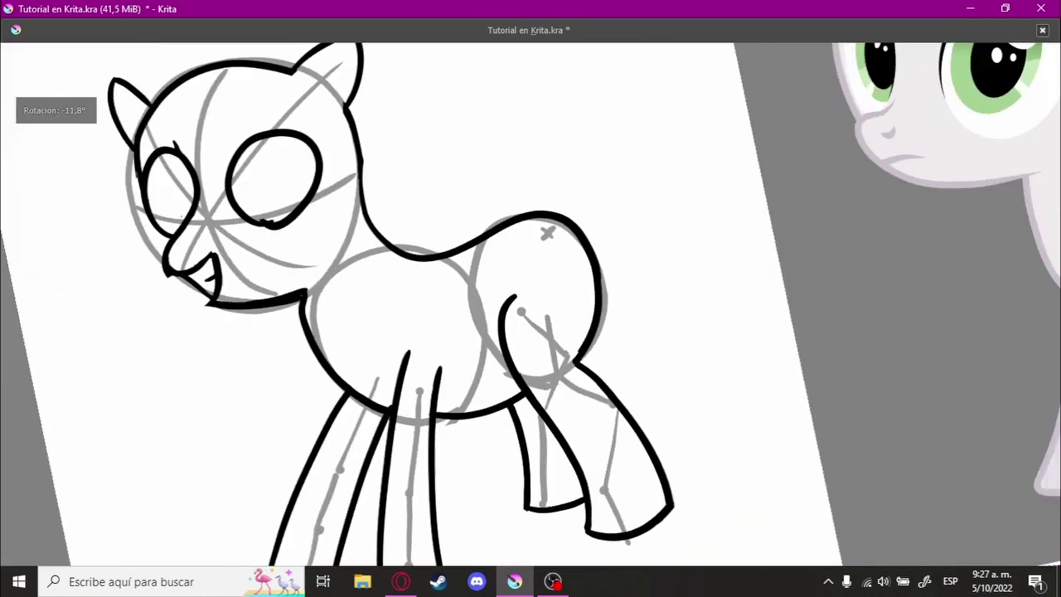
- Ink the belly line along the grey sketch arc with a smaller brush
mouse_move(509, 327)
mouse_down()
mouse_move(454, 330)
mouse_move(377, 366)
mouse_up()
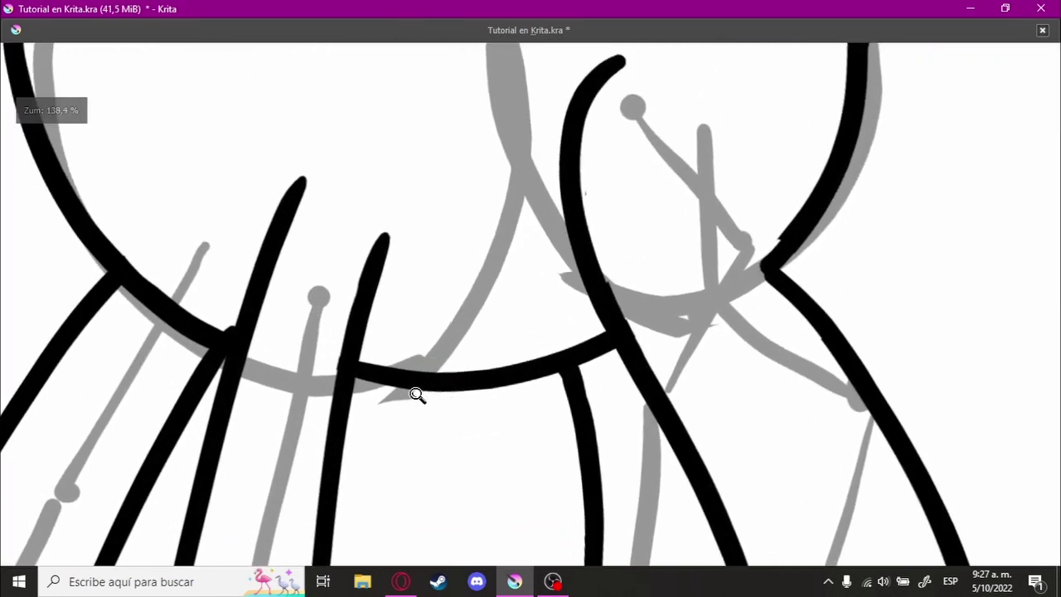
key(bracketleft)
key(bracketleft)
key(bracketleft)
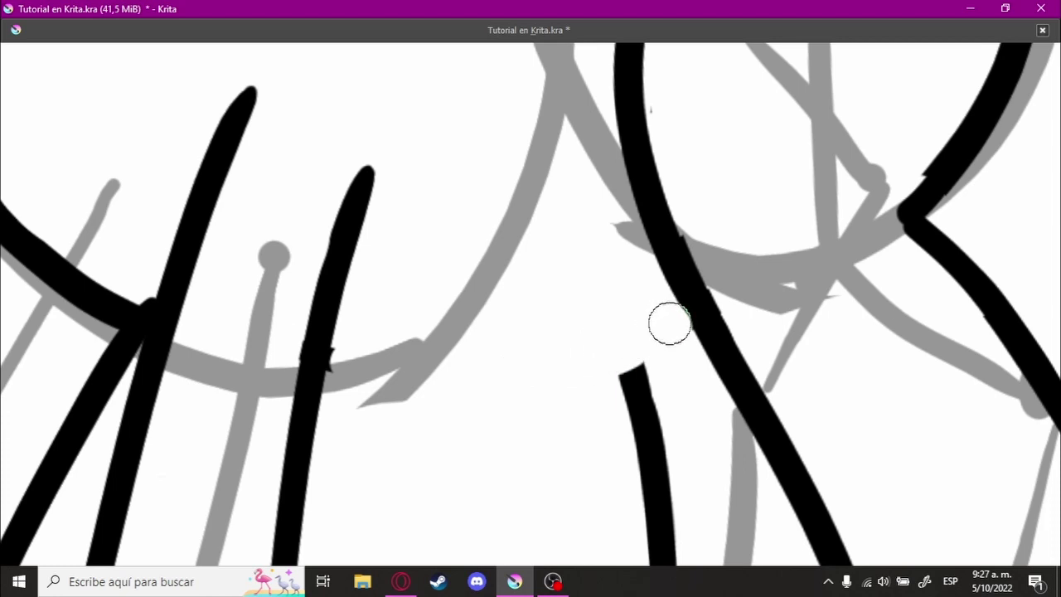
drag(387, 358, 663, 238)
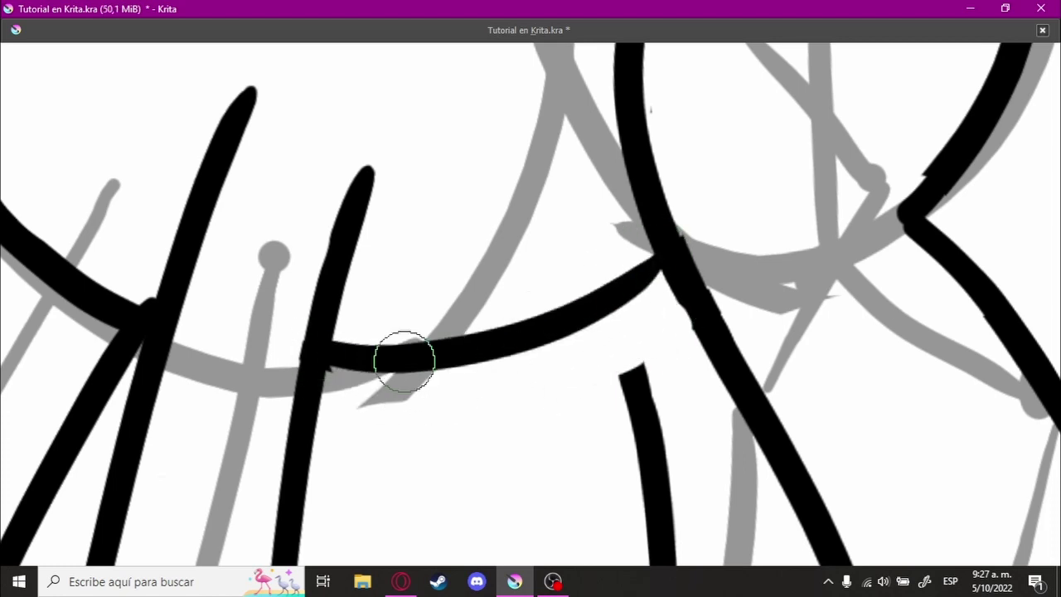
key(ctrl+z)
drag(332, 351, 639, 244)
key(ctrl+z)
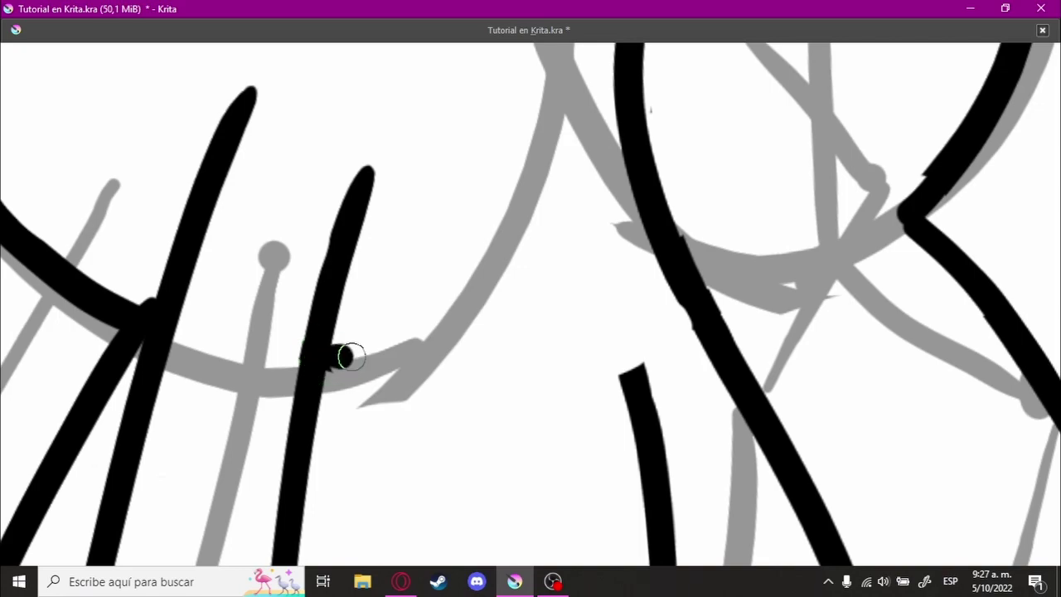
drag(350, 357, 675, 239)
drag(604, 307, 542, 445)
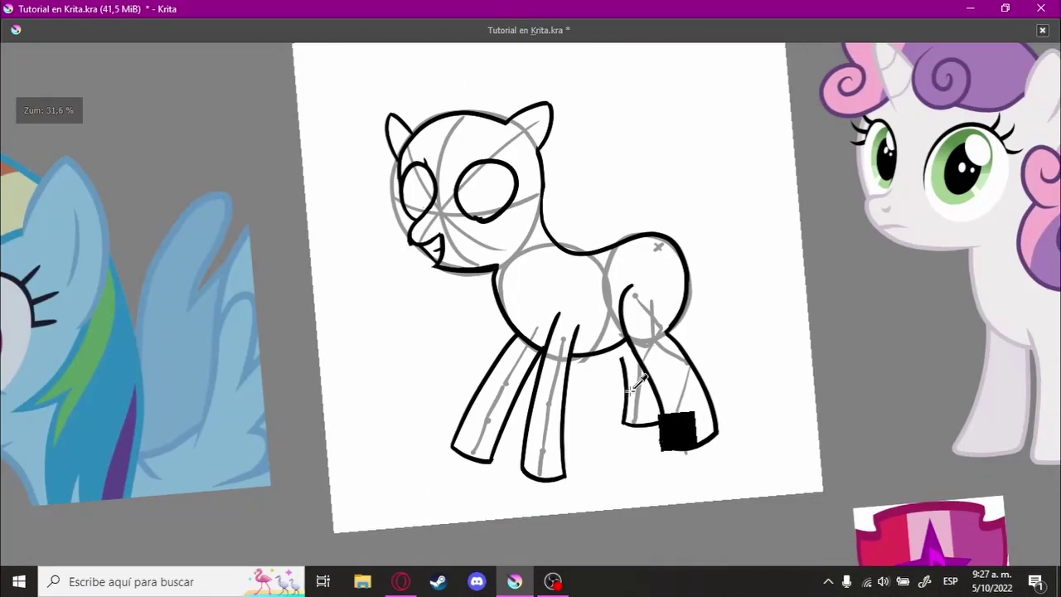
- Extend the black line so it meets the vertical stroke
drag(639, 381, 486, 407)
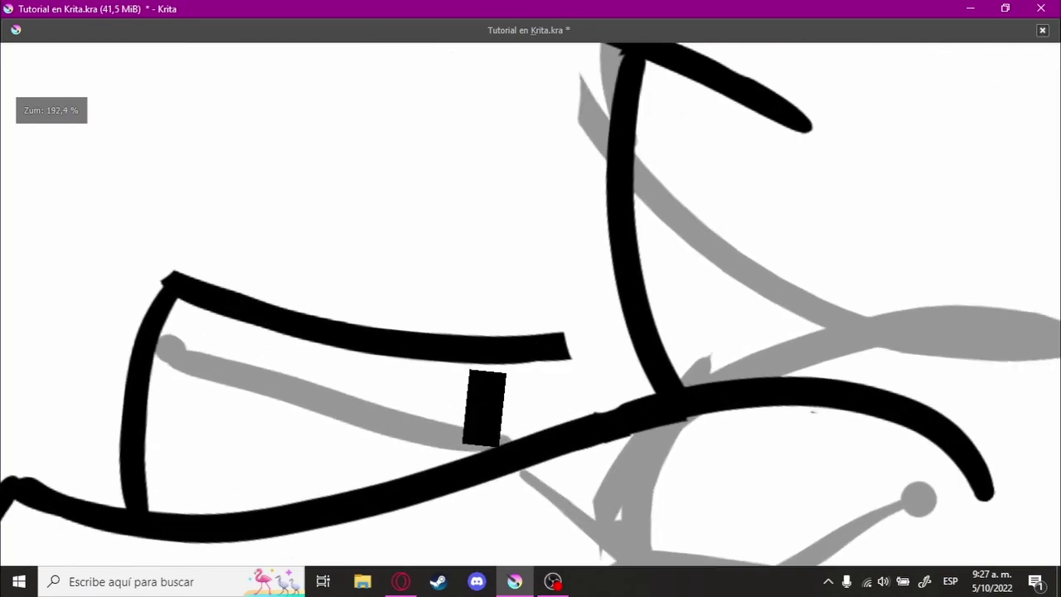
mouse_move(559, 348)
mouse_down()
mouse_move(632, 335)
mouse_move(652, 309)
mouse_move(624, 350)
mouse_up()
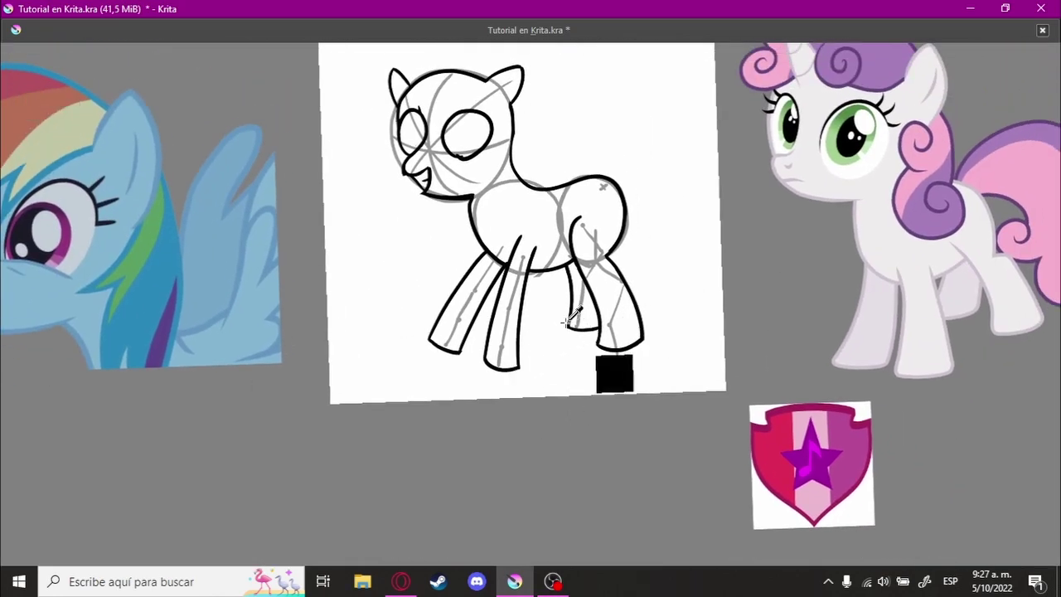
drag(519, 286, 444, 377)
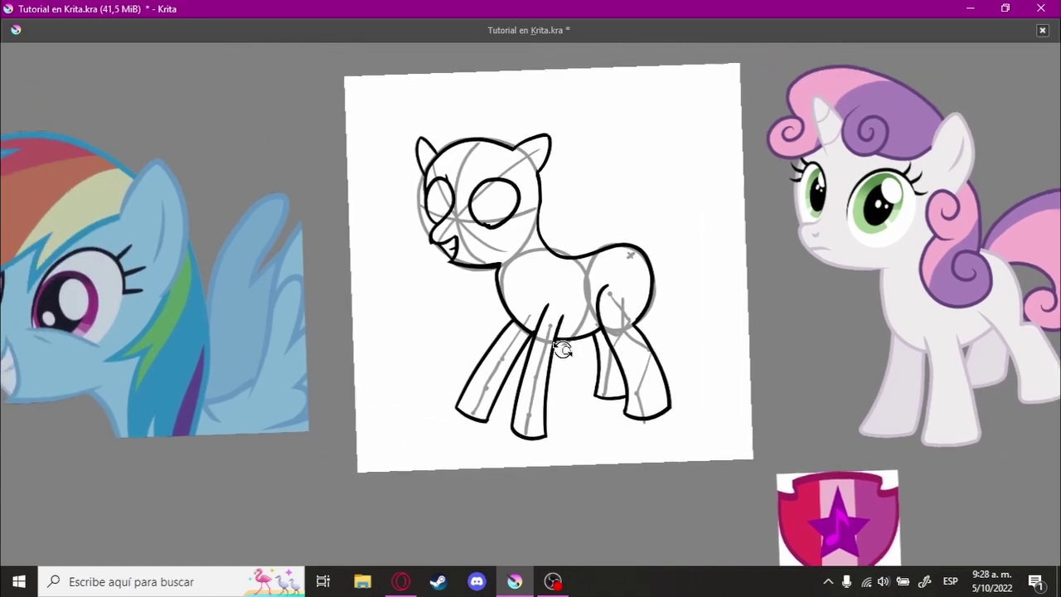
- Erase and redraw the top curve of the left leg
drag(807, 323, 838, 349)
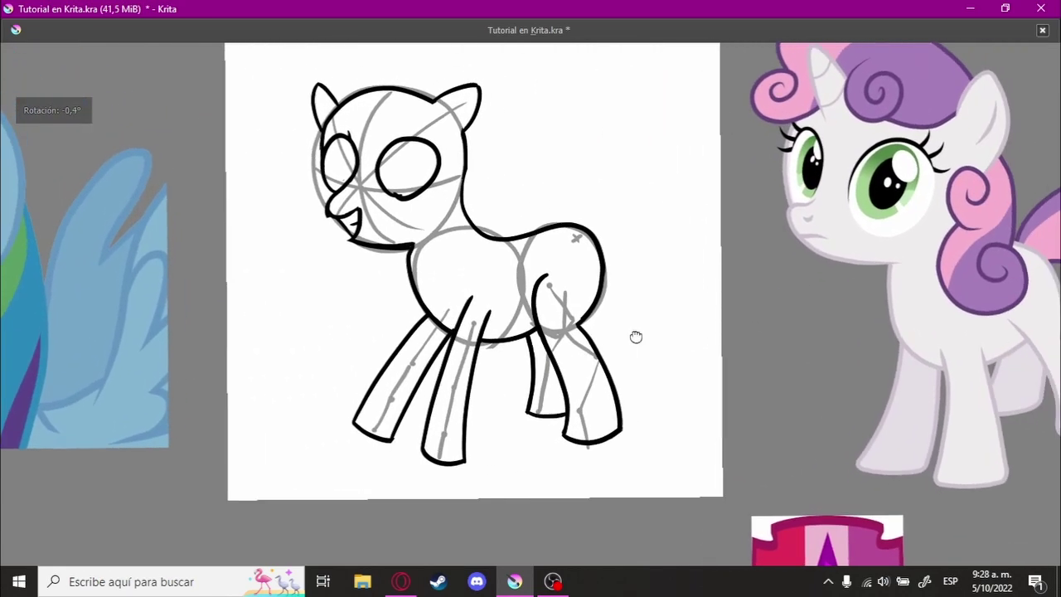
mouse_move(635, 337)
mouse_down()
mouse_move(434, 403)
mouse_move(457, 397)
mouse_move(538, 458)
mouse_move(622, 343)
mouse_move(514, 345)
mouse_up()
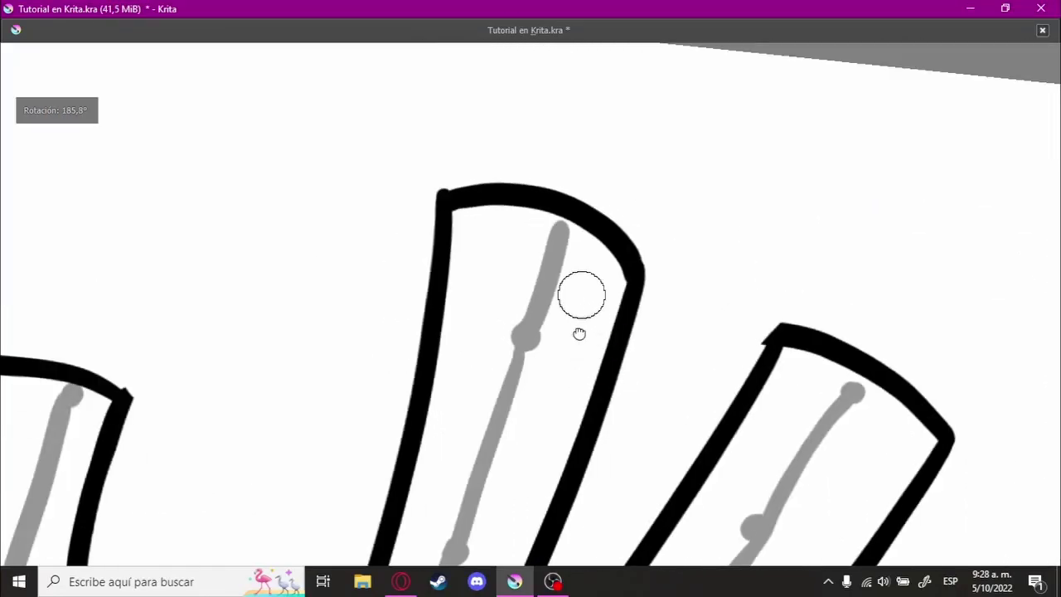
mouse_move(580, 293)
mouse_down()
mouse_move(580, 315)
mouse_move(397, 260)
mouse_move(417, 256)
mouse_move(428, 230)
mouse_up()
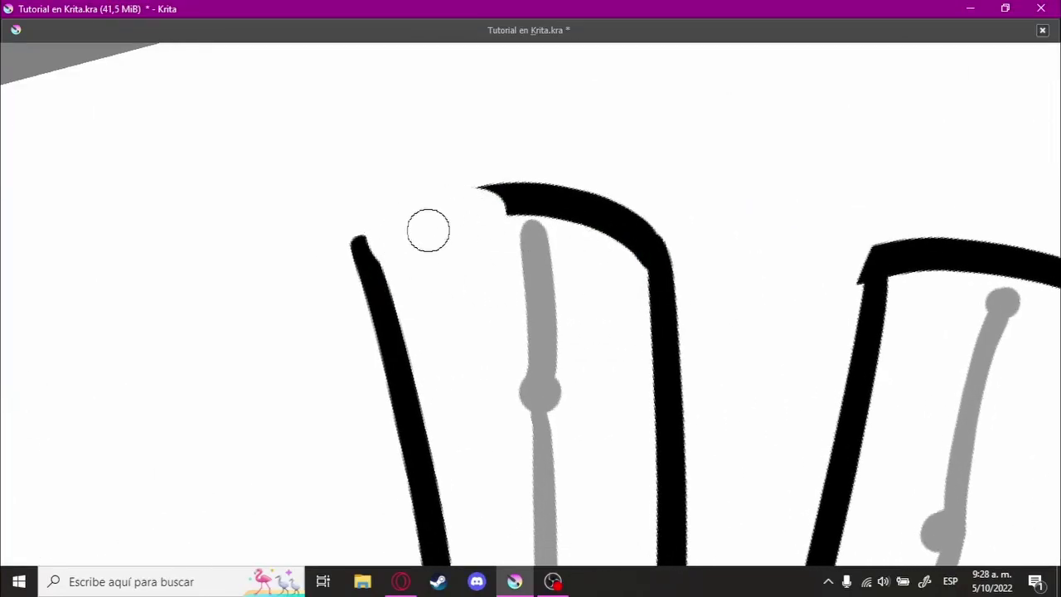
drag(518, 206, 605, 237)
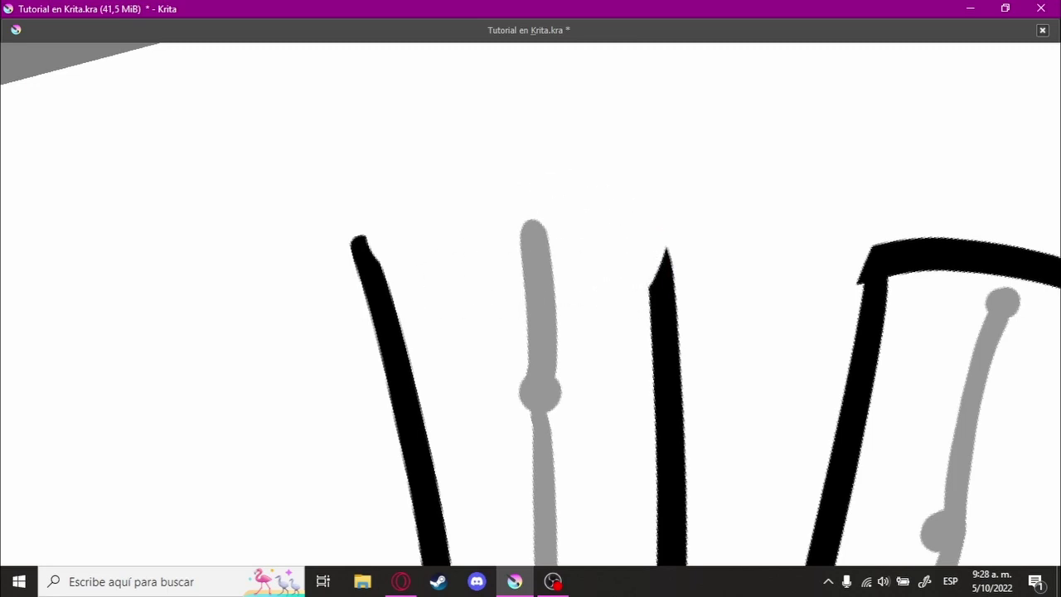
drag(364, 253, 680, 176)
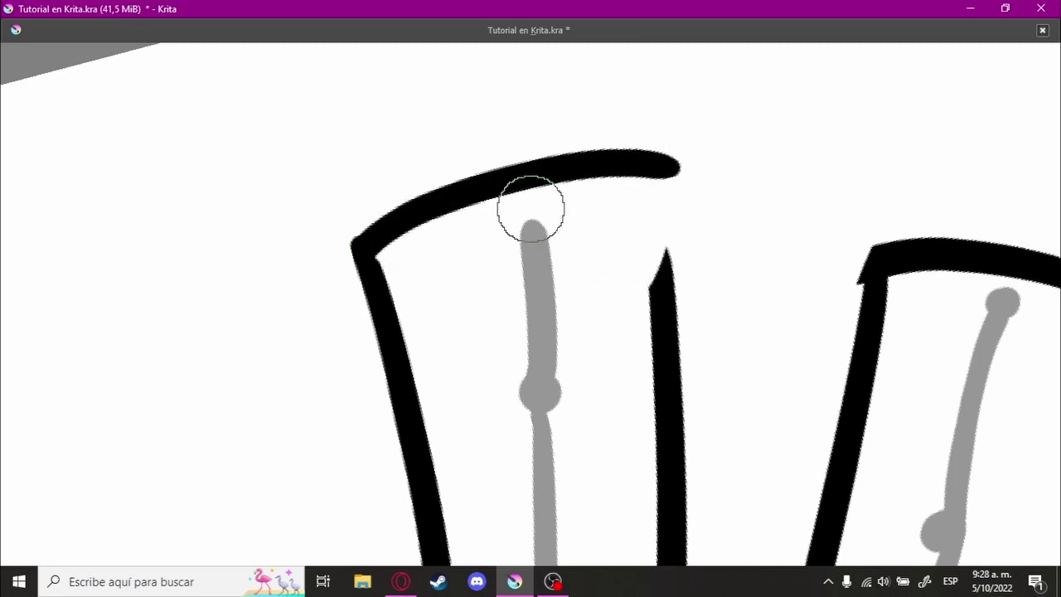
- Try several strokes joining the leg's bottom curve to the upper line, undoing each
mouse_move(531, 209)
mouse_down()
mouse_move(450, 241)
mouse_move(575, 249)
mouse_move(633, 238)
mouse_move(735, 320)
mouse_up()
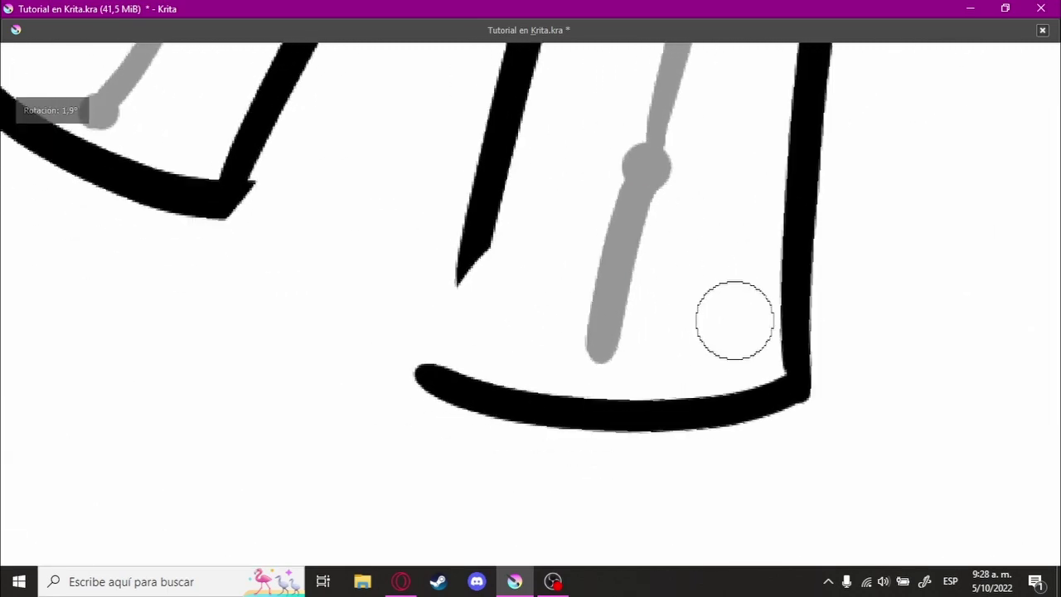
mouse_move(440, 358)
mouse_down()
mouse_move(469, 225)
mouse_move(623, 218)
mouse_move(580, 315)
mouse_up()
key(ctrl+z)
drag(371, 330, 649, 255)
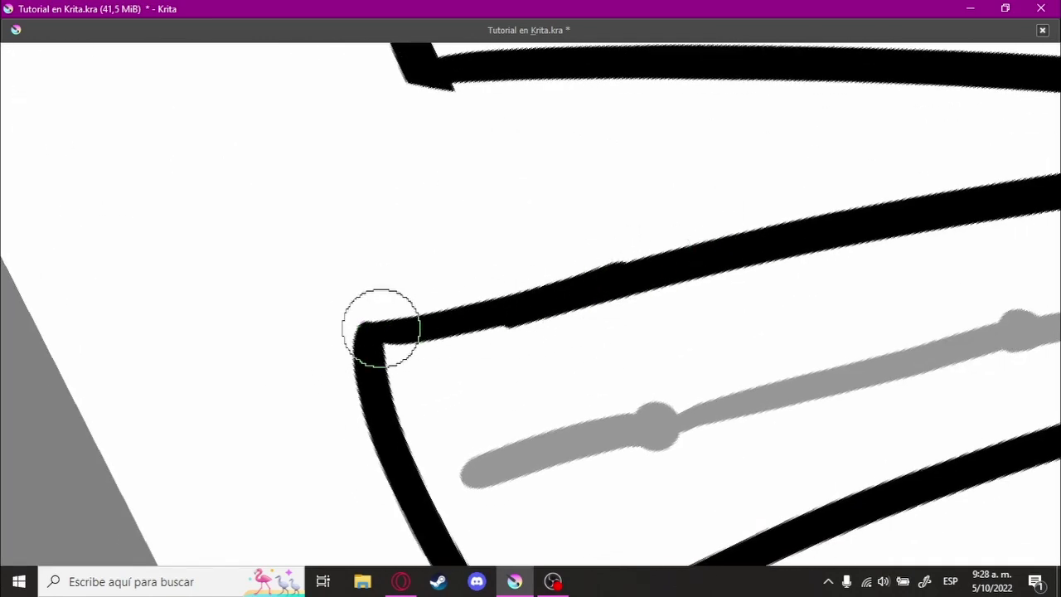
key(ctrl+z)
drag(374, 329, 625, 280)
key(ctrl+z)
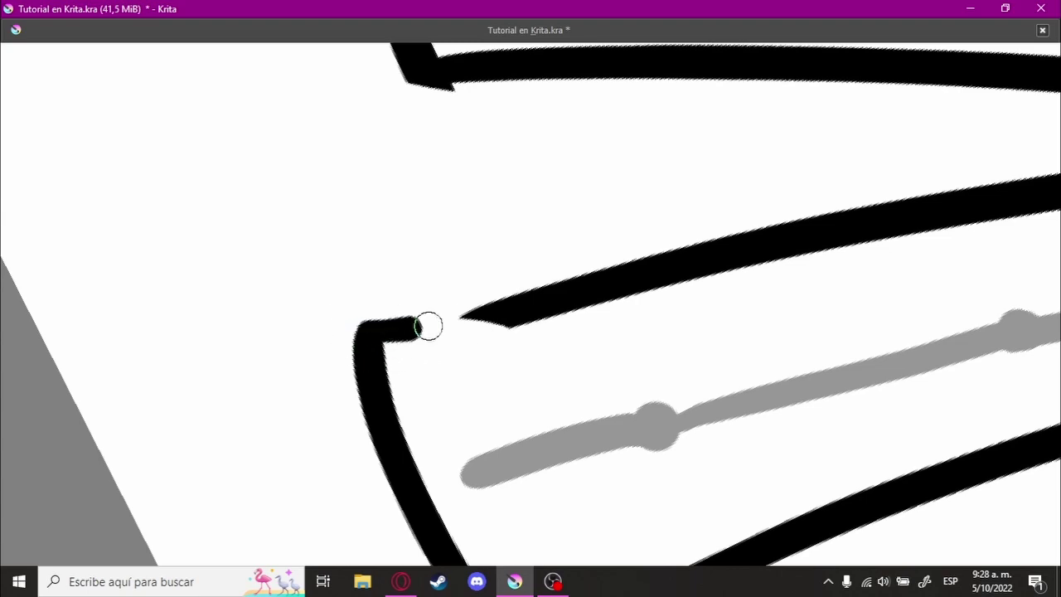
mouse_move(371, 330)
mouse_down()
mouse_move(649, 254)
mouse_move(626, 280)
mouse_up()
key(ctrl+z)
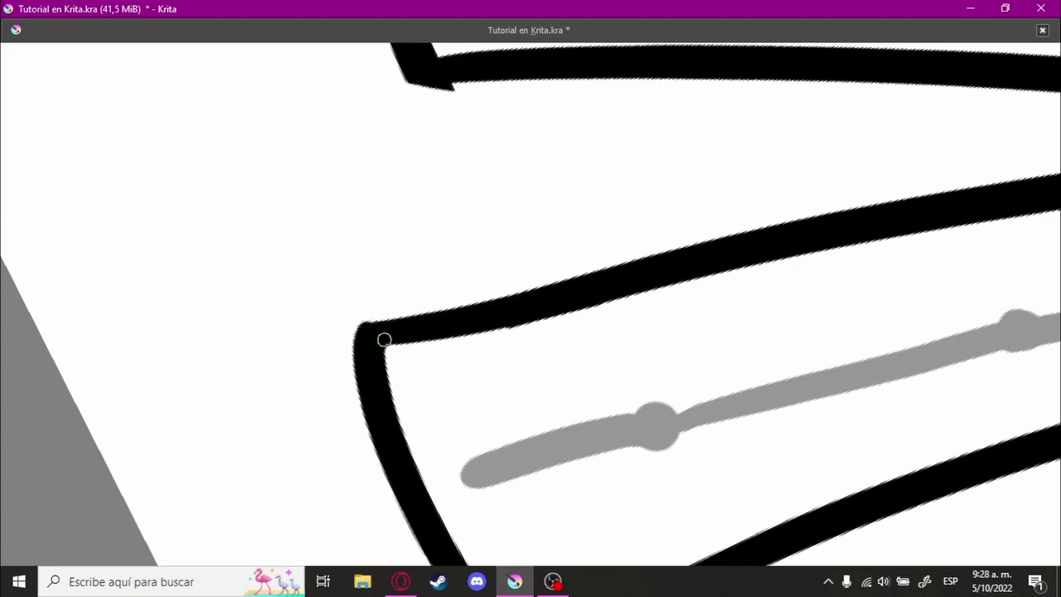
mouse_move(493, 324)
mouse_down()
mouse_move(543, 320)
mouse_move(563, 215)
mouse_move(637, 174)
mouse_move(654, 170)
mouse_move(585, 216)
mouse_move(666, 199)
mouse_move(636, 178)
mouse_move(701, 174)
mouse_move(405, 346)
mouse_move(572, 292)
mouse_up()
- Erase the old diagonal leg strokes and redraw a long leg outline from the left corner
drag(347, 328, 235, 348)
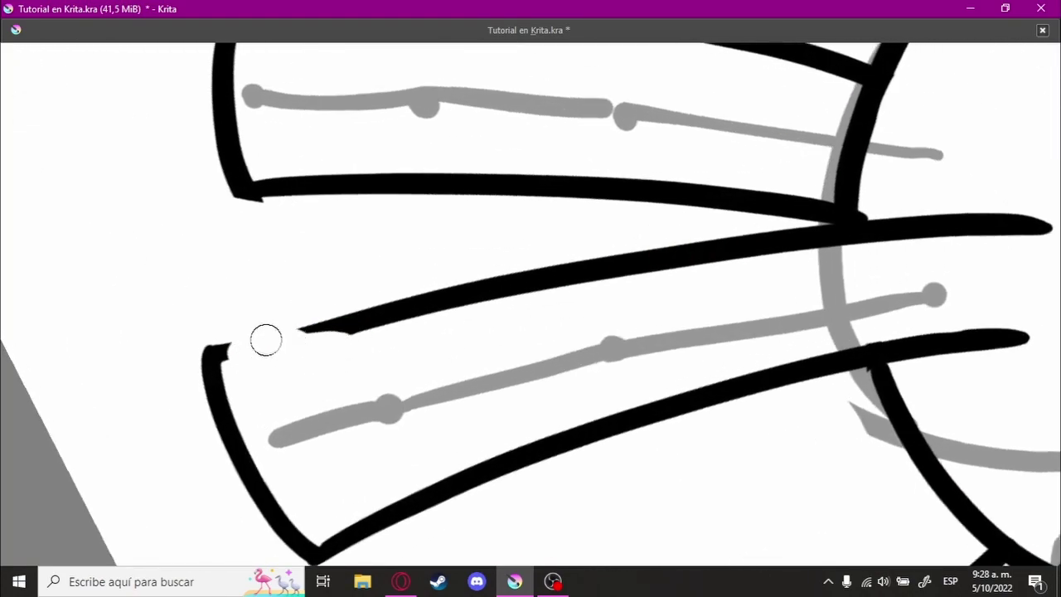
drag(303, 335, 635, 260)
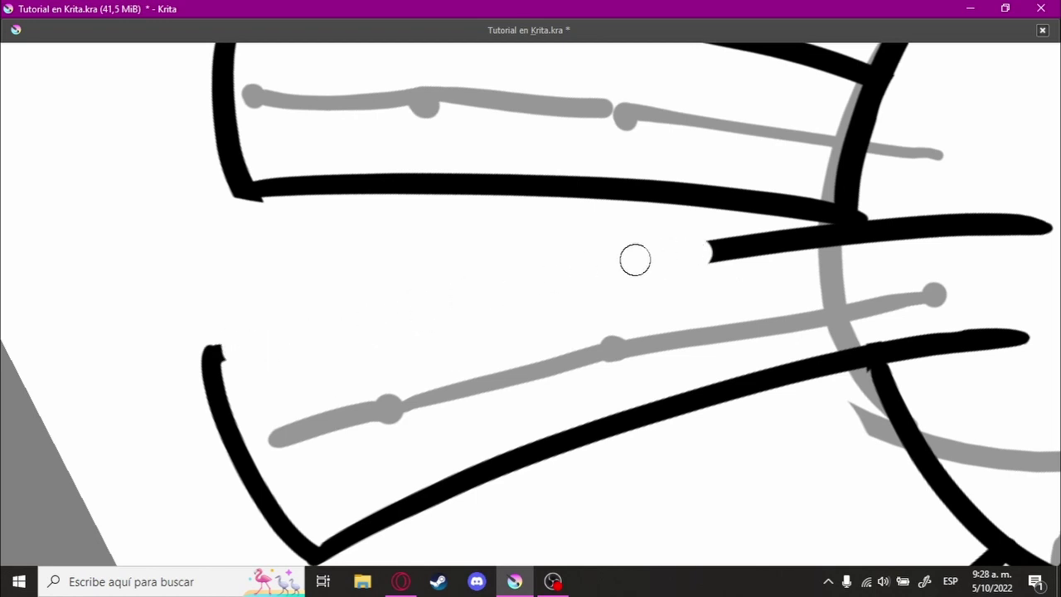
drag(825, 234, 1049, 221)
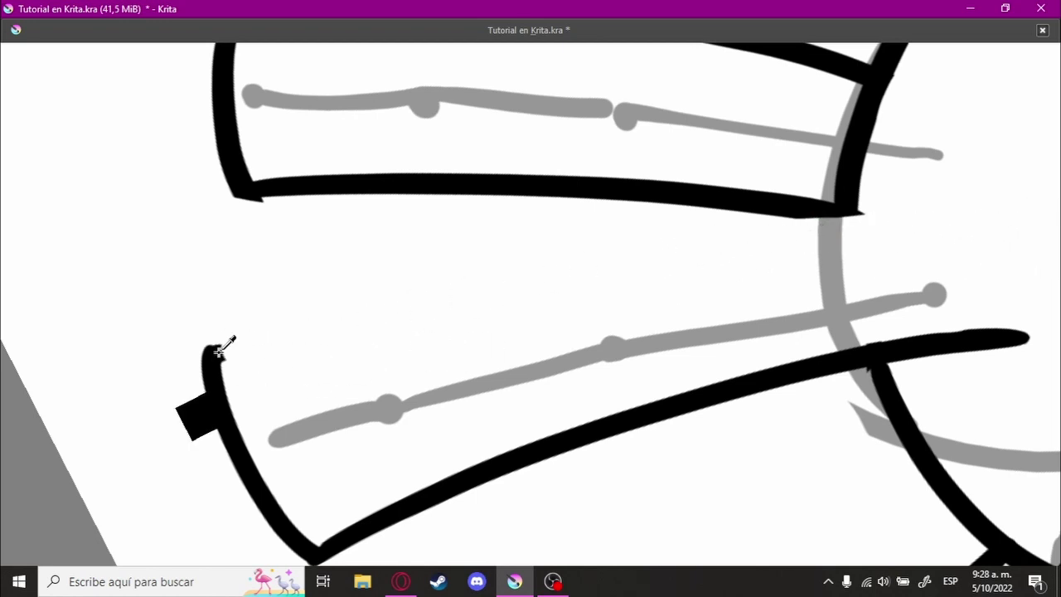
drag(300, 317, 995, 206)
key(ctrl+z)
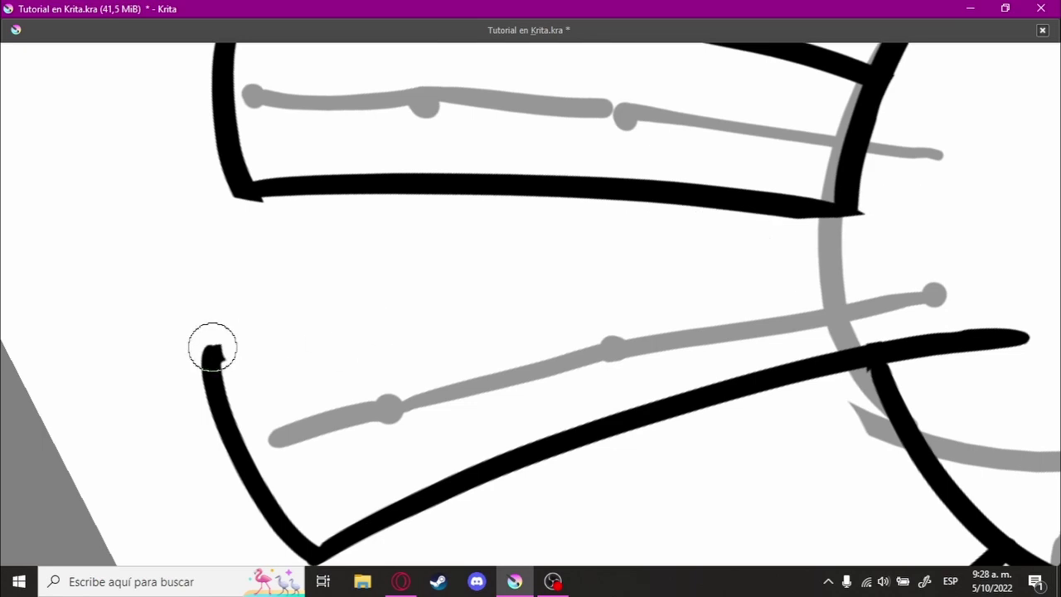
drag(212, 349, 980, 229)
scroll(554, 270, down, 3)
- Rotate the pony sideways and zoom in on the front leg stroke
scroll(754, 218, down, 2)
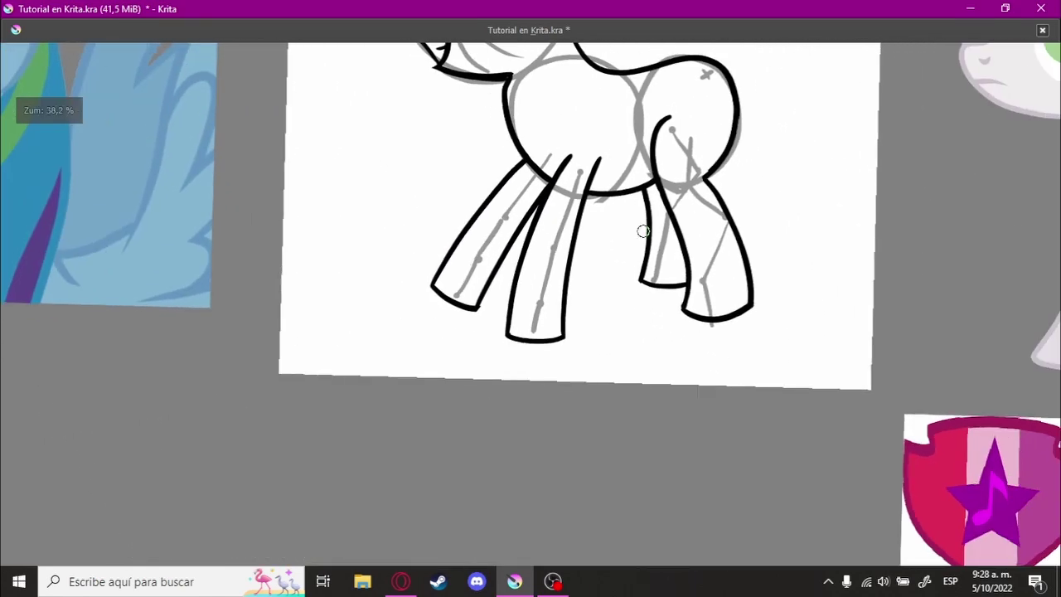
mouse_move(644, 231)
mouse_down()
mouse_move(580, 244)
mouse_move(396, 237)
mouse_move(587, 211)
mouse_up()
scroll(586, 210, up, 3)
mouse_move(588, 174)
mouse_down()
mouse_move(693, 166)
mouse_move(677, 230)
mouse_up()
scroll(677, 229, up, 3)
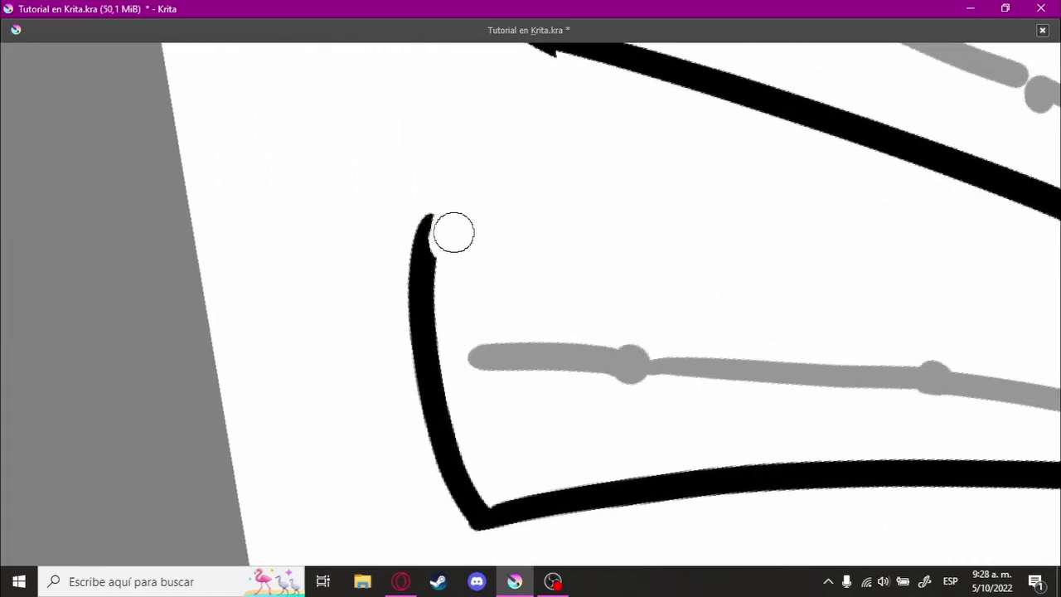
mouse_move(441, 264)
mouse_down()
mouse_move(623, 208)
mouse_move(571, 284)
mouse_move(240, 288)
mouse_move(861, 236)
mouse_up()
- Redraw the leg's upper outline from the left curve after several retries
key(ctrl+z)
mouse_move(247, 235)
mouse_down()
mouse_move(417, 258)
mouse_move(821, 214)
mouse_up()
key(ctrl+z)
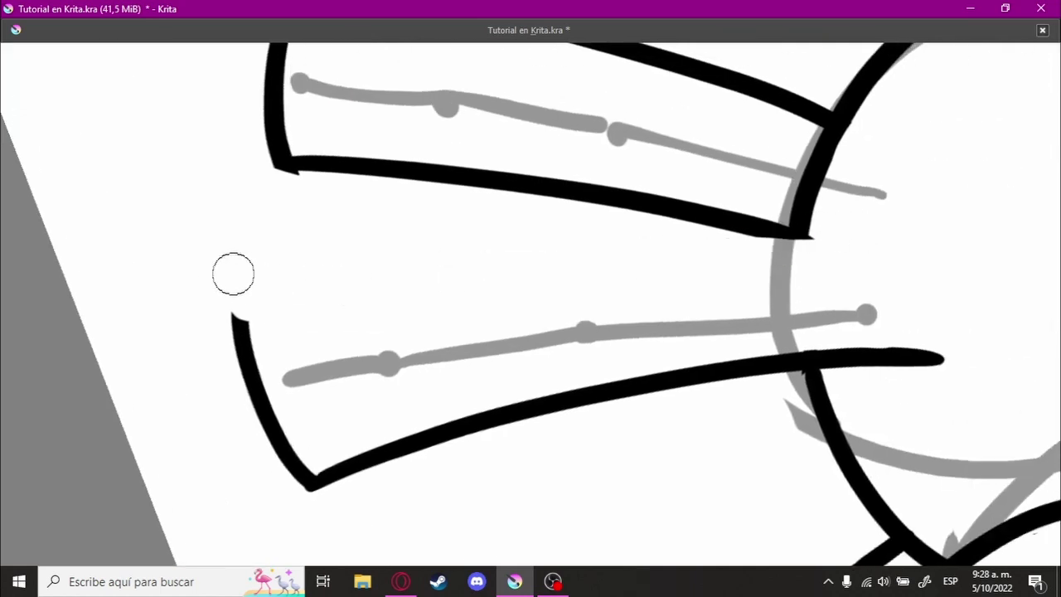
mouse_move(231, 299)
mouse_down()
mouse_move(749, 261)
mouse_move(862, 224)
mouse_up()
key(ctrl+z)
mouse_move(232, 289)
mouse_down()
mouse_move(658, 253)
mouse_move(817, 225)
mouse_up()
key(ctrl+z)
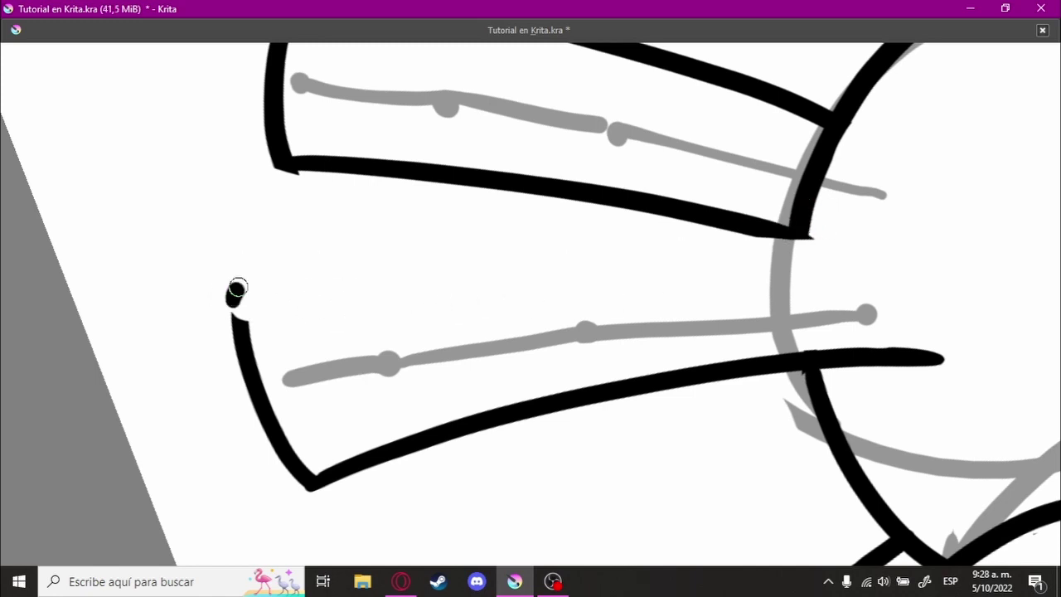
drag(237, 288, 851, 224)
key(ctrl+z)
mouse_move(235, 292)
mouse_down()
mouse_move(428, 249)
mouse_move(869, 225)
mouse_up()
key(ctrl+z)
mouse_move(242, 303)
mouse_down()
mouse_move(473, 248)
mouse_move(869, 228)
mouse_up()
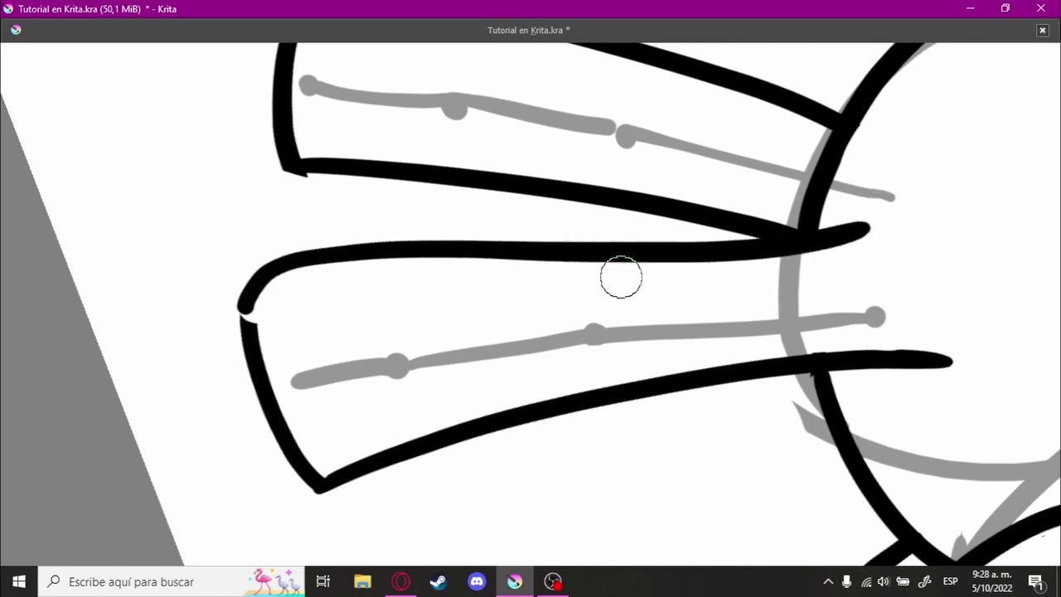
scroll(620, 277, down, 3)
- Bridge the gap between the leg outline's end and its bottom line
drag(621, 277, 522, 182)
scroll(498, 365, up, 3)
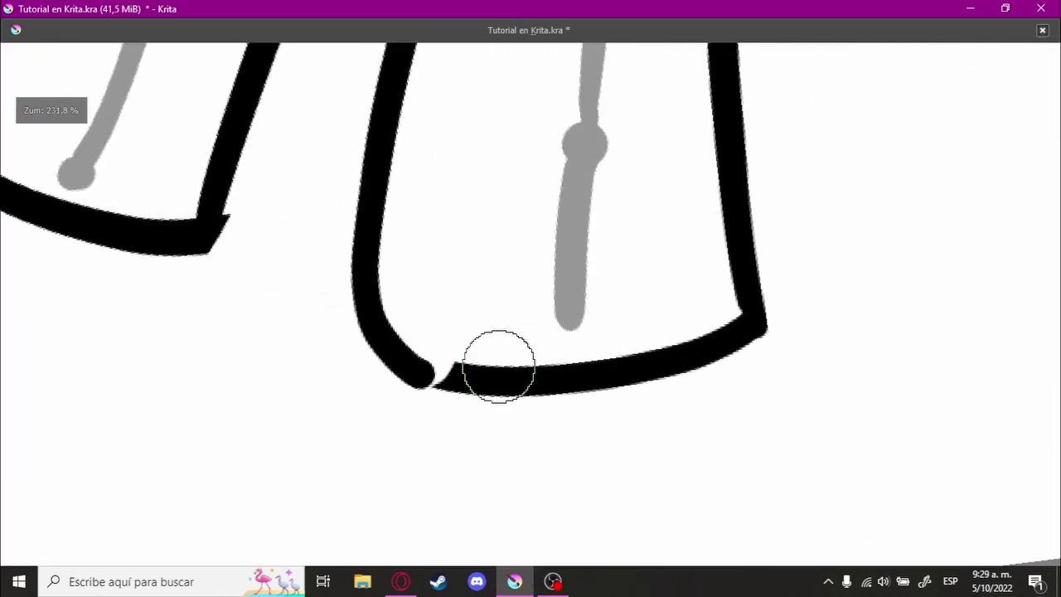
drag(407, 368, 506, 366)
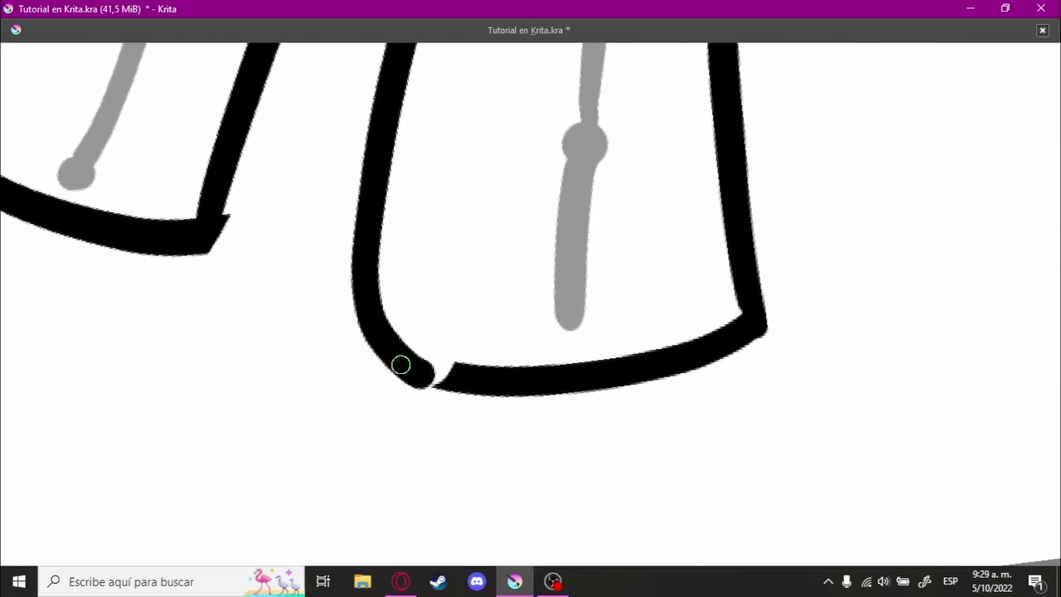
scroll(407, 370, down, 4)
- Rotate the view along the front legs and erase the rough corner and bottom curve of one leg tip
scroll(436, 350, down, 3)
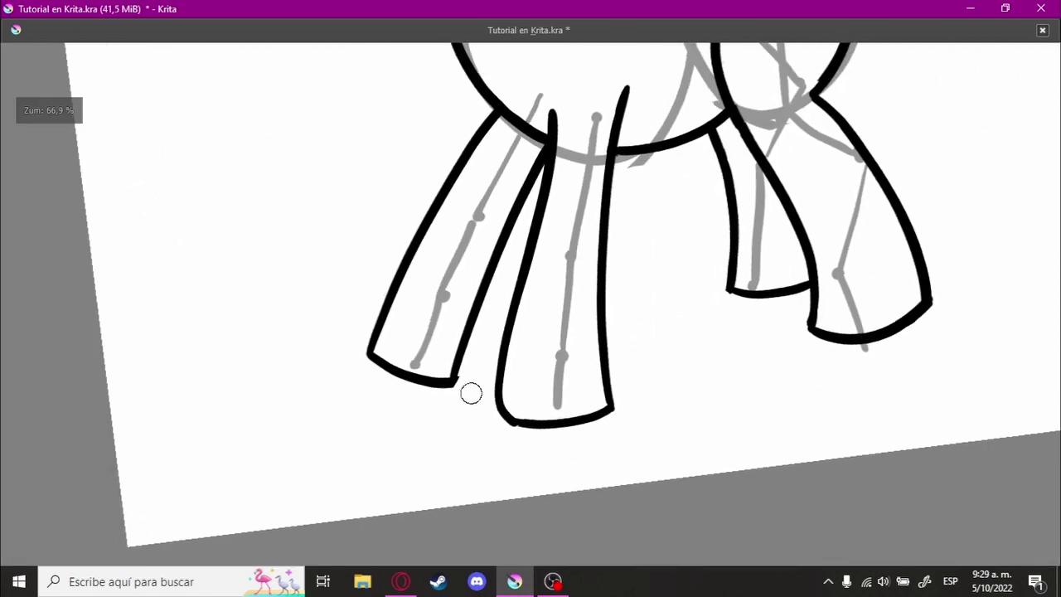
scroll(470, 390, down, 3)
scroll(650, 301, down, 2)
mouse_move(650, 302)
mouse_down()
mouse_move(587, 370)
mouse_move(621, 384)
mouse_move(668, 314)
mouse_up()
scroll(587, 370, up, 5)
drag(696, 227, 611, 204)
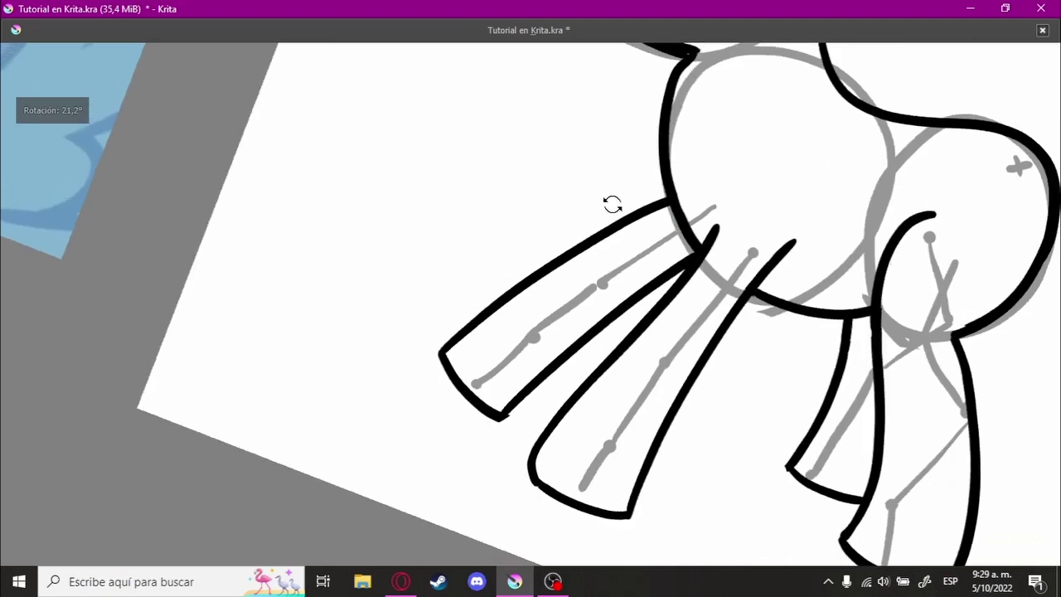
scroll(602, 353, up, 3)
scroll(608, 340, up, 2)
drag(272, 325, 448, 373)
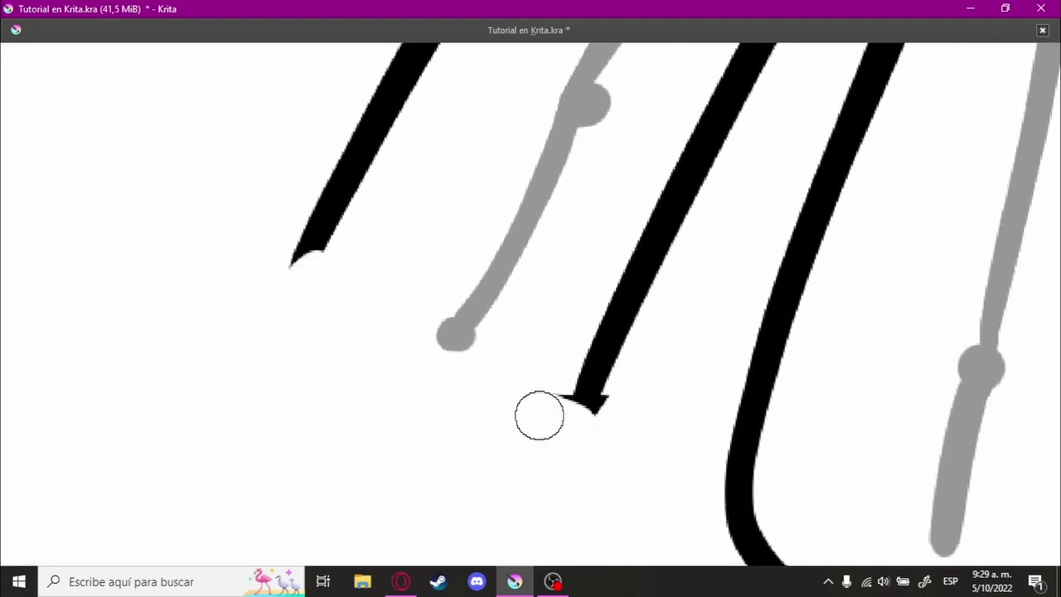
- Redraw the leg tip's curved bottom so it reaches the right-hand outline
scroll(600, 373, down, 1)
scroll(603, 360, down, 1)
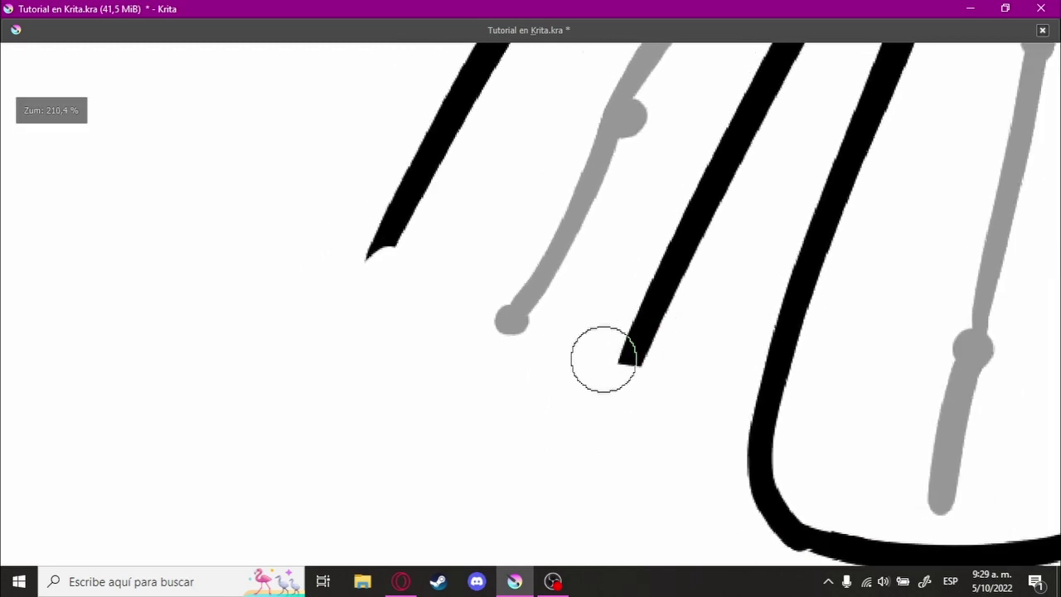
mouse_move(333, 329)
mouse_down()
mouse_move(635, 358)
mouse_move(414, 363)
mouse_move(647, 357)
mouse_move(613, 353)
mouse_up()
key(ctrl+z)
key(ctrl+z)
key(ctrl+z)
drag(328, 332, 592, 360)
key(ctrl+z)
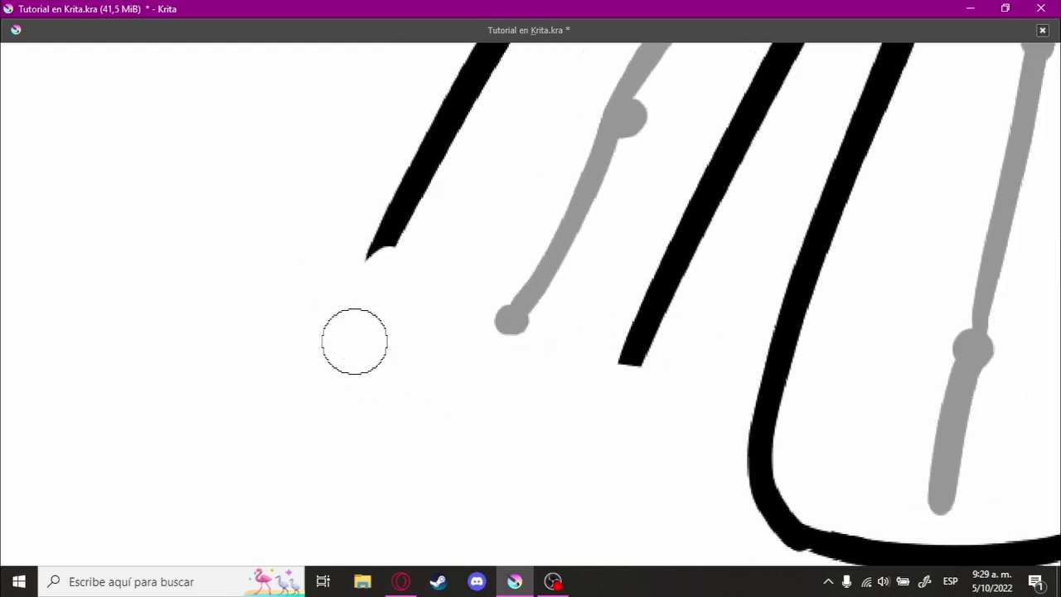
drag(333, 336, 629, 363)
- Close the leg tip's upper corner with a short curved stroke from the left line
scroll(338, 348, up, 3)
drag(521, 303, 670, 336)
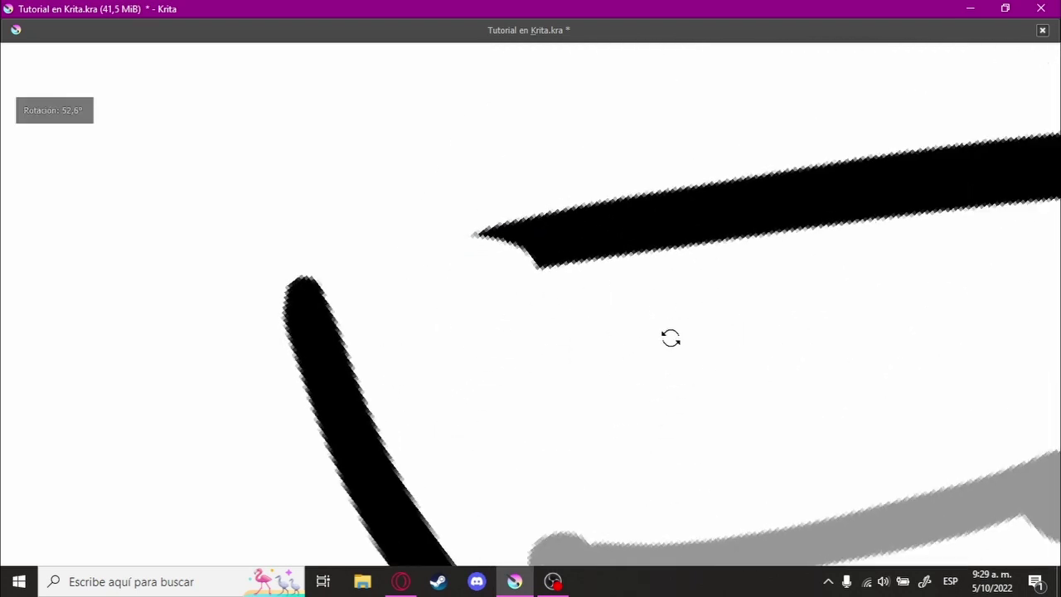
drag(313, 265, 598, 240)
key(ctrl+z)
drag(310, 273, 656, 252)
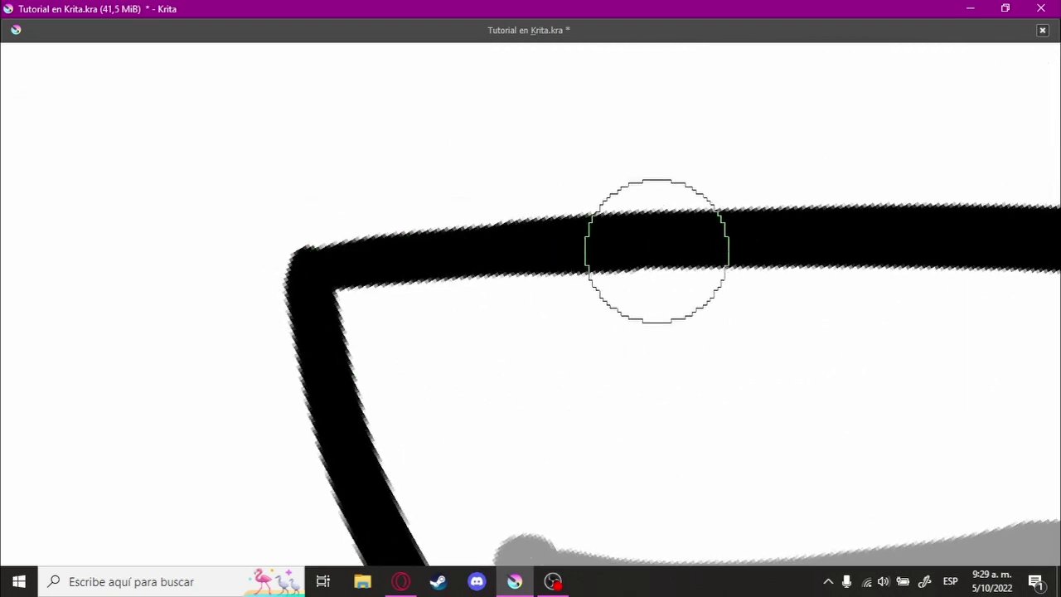
key(ctrl+z)
drag(322, 271, 399, 262)
key(ctrl+z)
drag(311, 269, 655, 249)
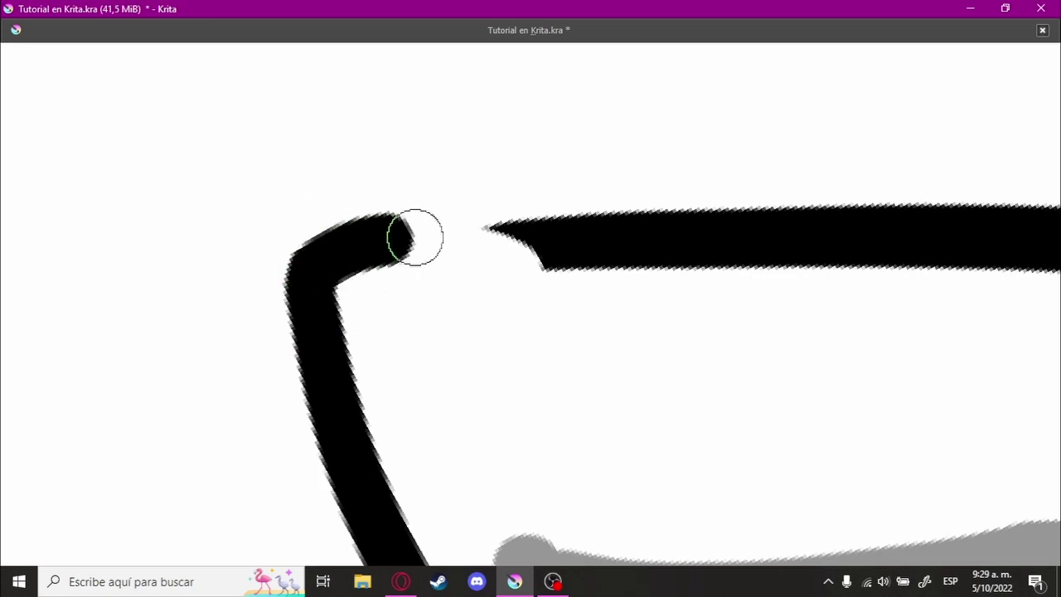
key(ctrl+z)
mouse_move(319, 267)
mouse_down()
mouse_move(380, 237)
mouse_move(564, 236)
mouse_up()
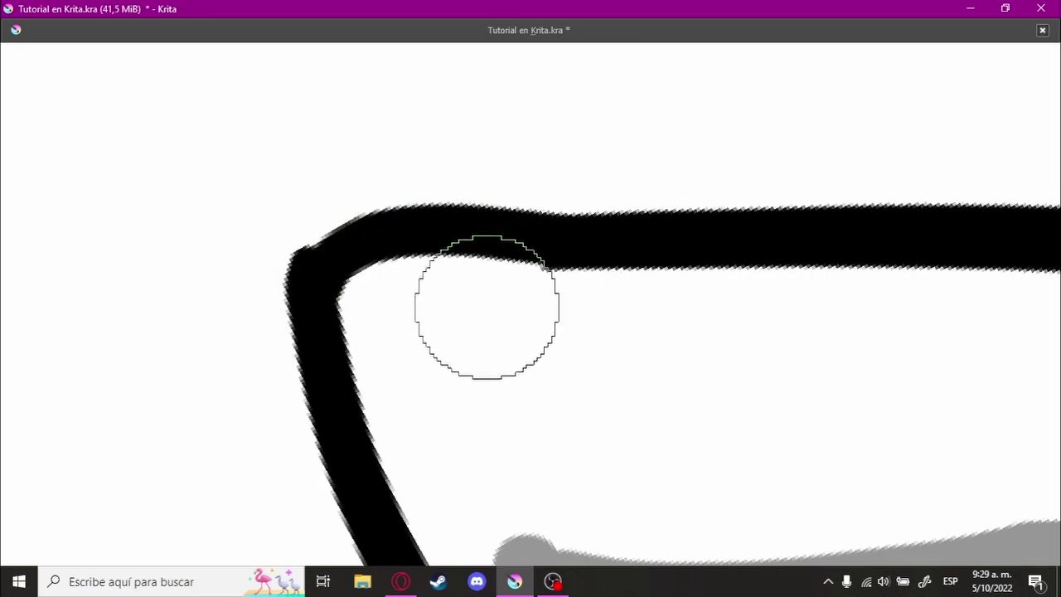
- On the other leg tip, trim the upper outline and join the corner to the top line
scroll(746, 307, down, 3)
drag(575, 419, 693, 323)
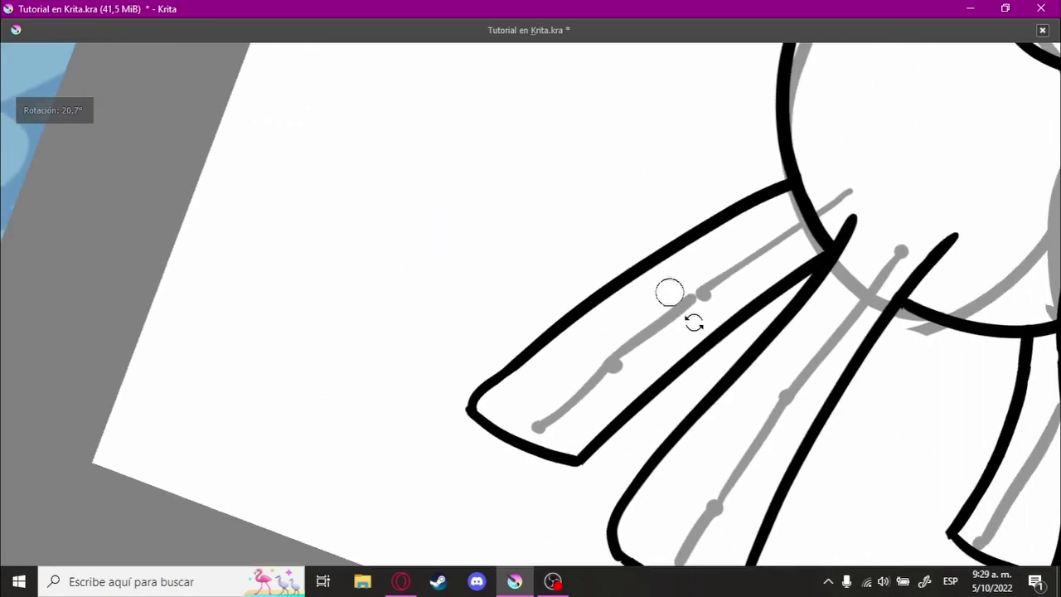
scroll(470, 368, up, 3)
drag(421, 330, 455, 328)
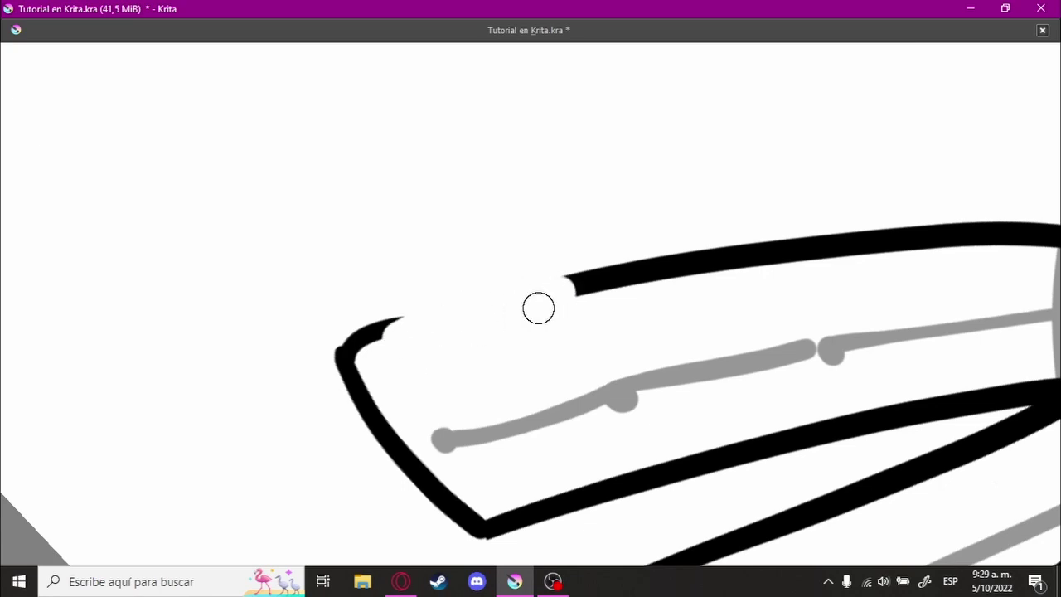
drag(348, 352, 599, 289)
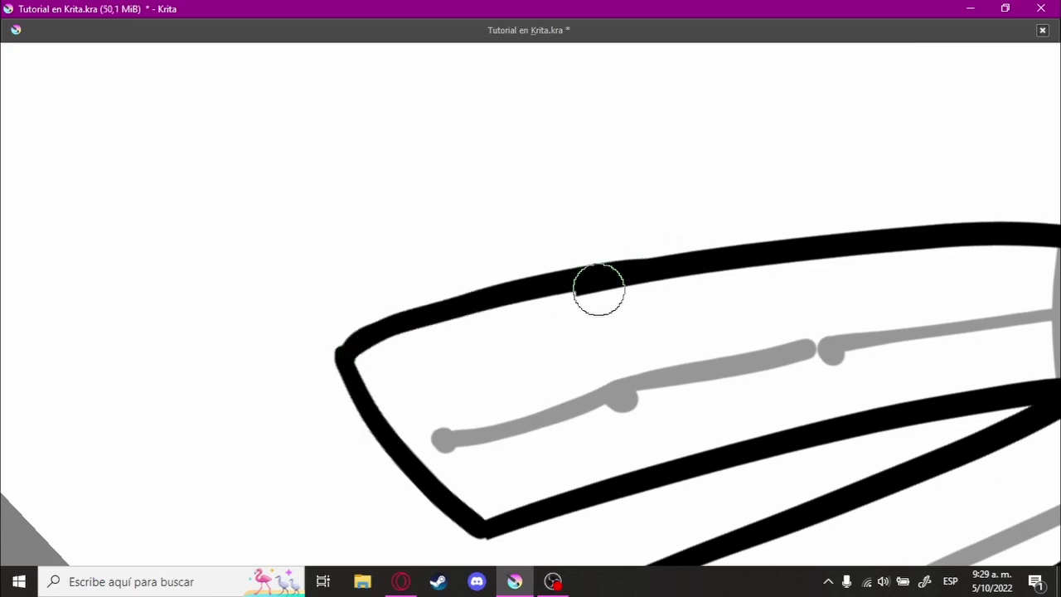
key(ctrl+z)
drag(353, 348, 692, 264)
drag(581, 332, 531, 298)
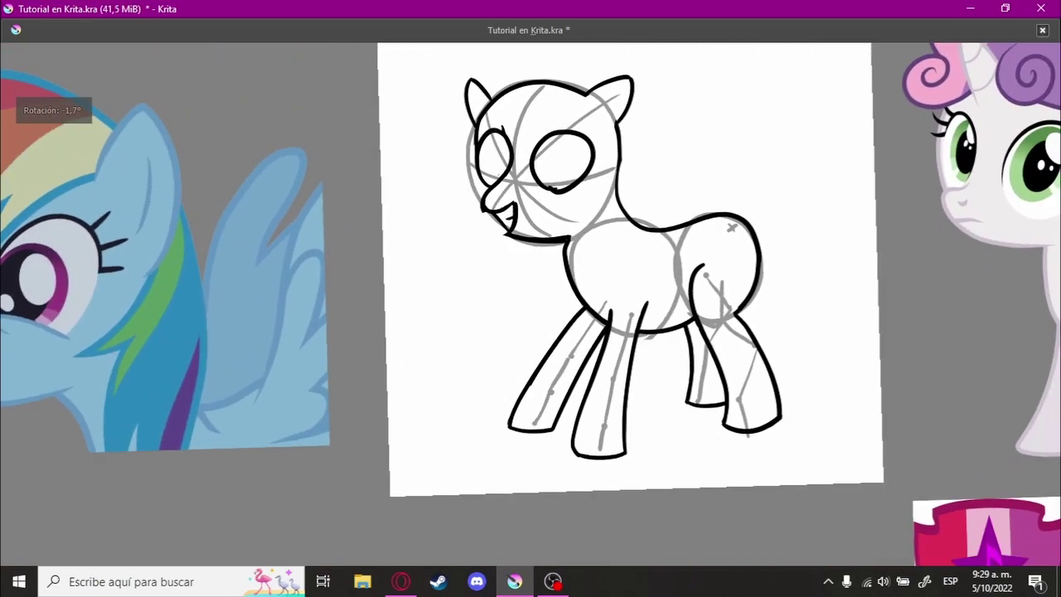
mouse_move(580, 331)
mouse_down()
mouse_move(646, 265)
mouse_move(677, 208)
mouse_move(573, 308)
mouse_move(580, 332)
mouse_up()
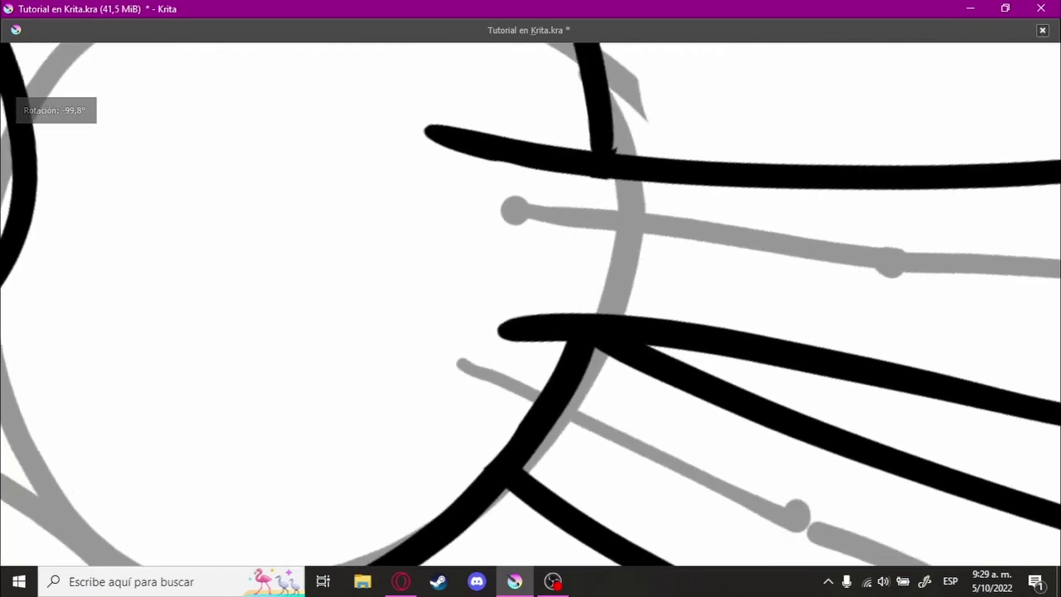
drag(406, 343, 557, 320)
key(ctrl+z)
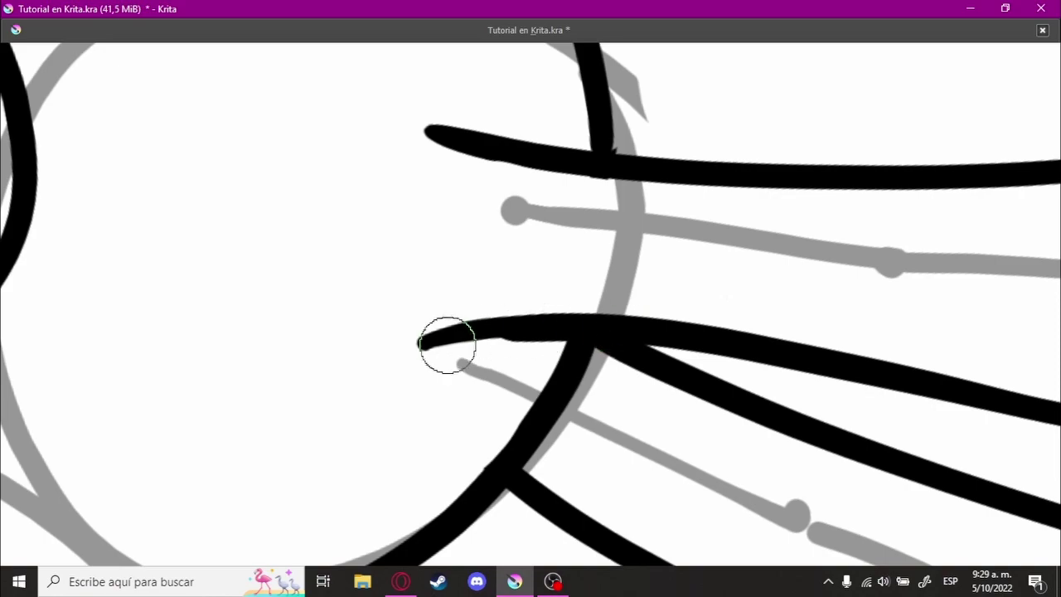
mouse_move(531, 298)
mouse_down()
mouse_move(498, 274)
mouse_move(506, 282)
mouse_up()
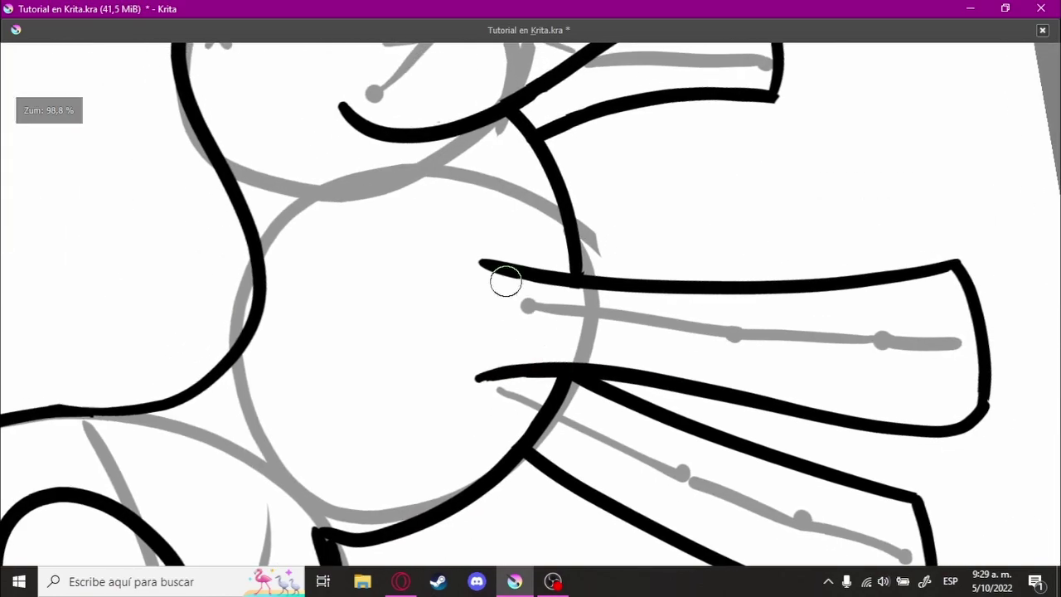
mouse_move(675, 276)
mouse_down()
mouse_move(630, 384)
mouse_move(692, 377)
mouse_move(660, 379)
mouse_move(619, 362)
mouse_up()
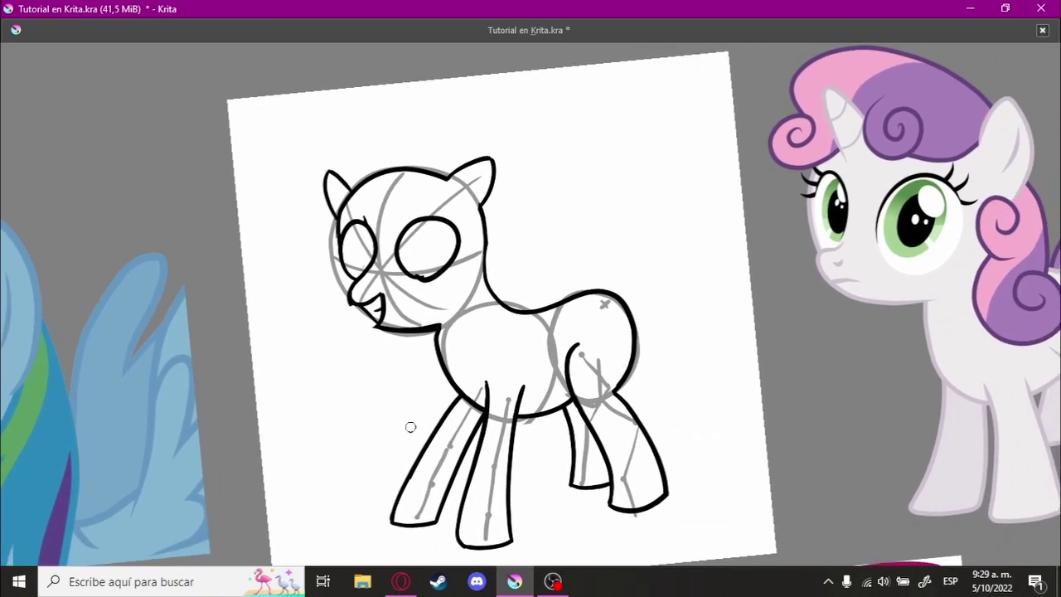
drag(496, 369, 490, 358)
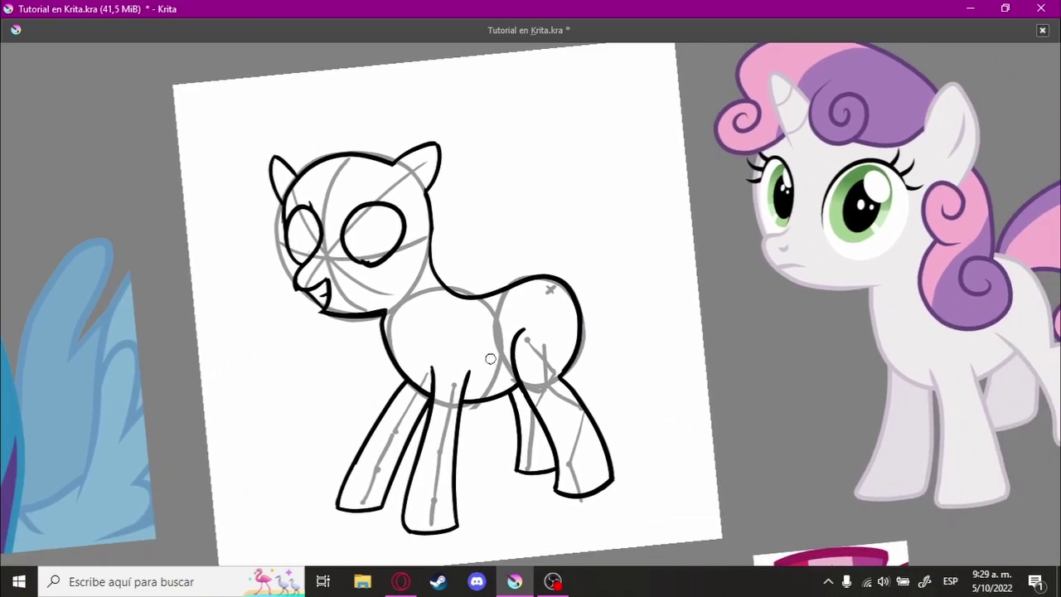
key(5)
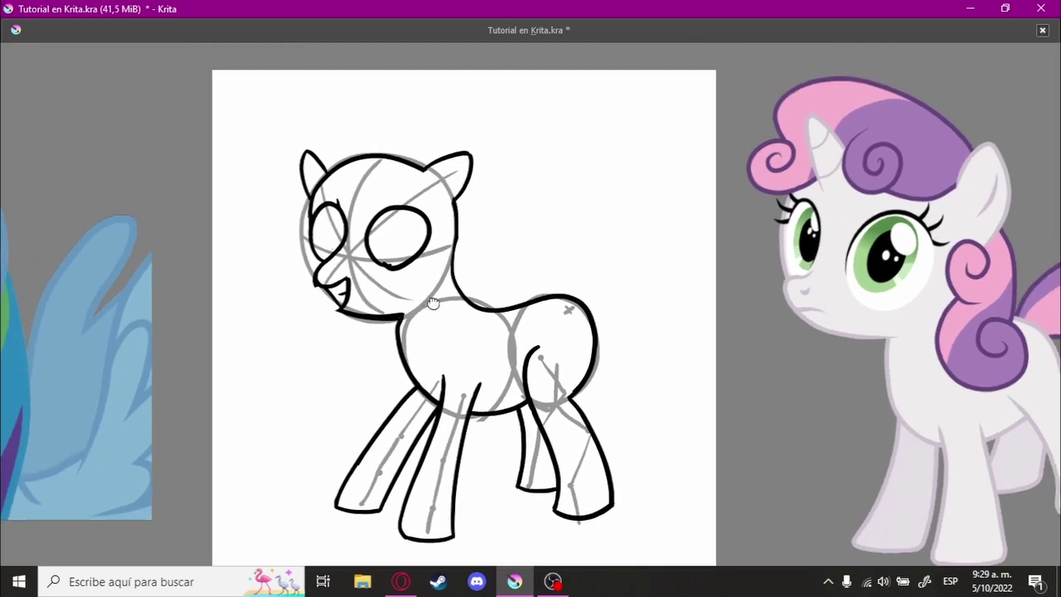
- Zoom in on the head and draw a rounded muzzle curve down into the mouth
drag(484, 321, 379, 348)
scroll(379, 348, up, 5)
key(plus)
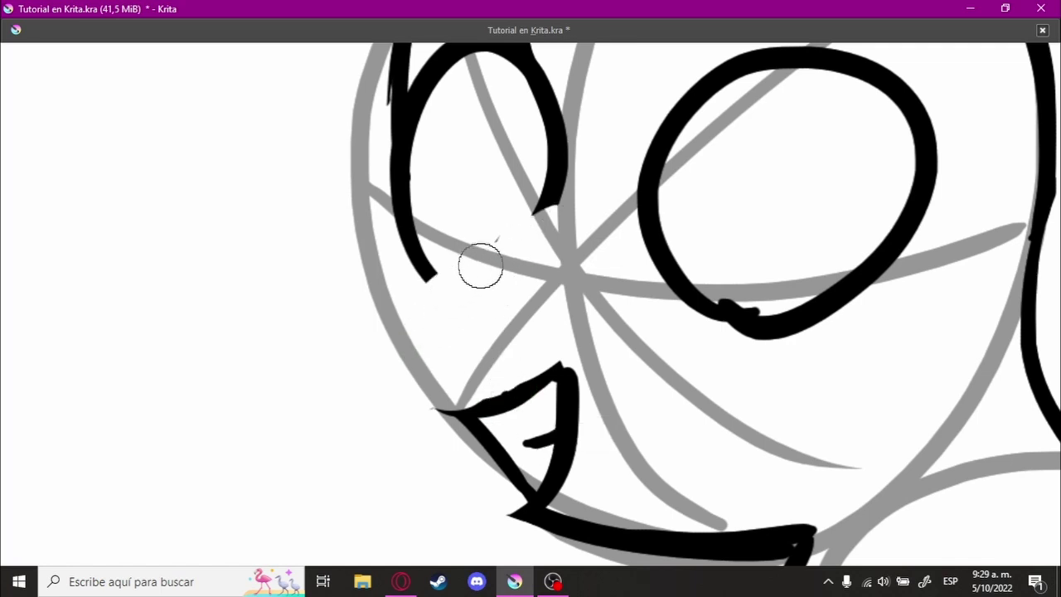
drag(439, 278, 439, 414)
key(ctrl+z)
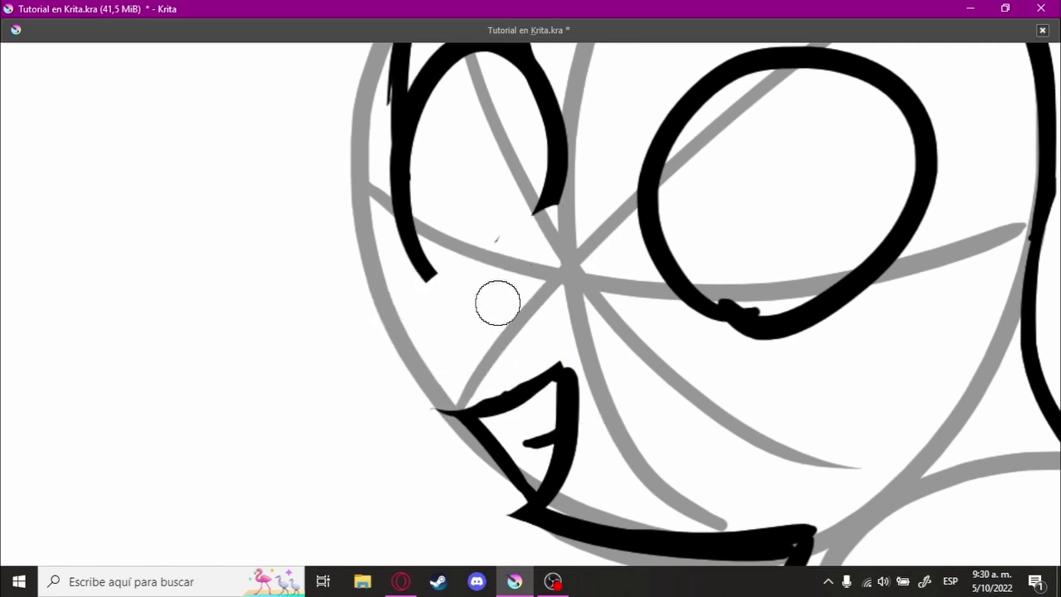
drag(409, 286, 513, 373)
key(ctrl+z)
key(ctrl+z)
mouse_move(486, 273)
mouse_down()
mouse_move(545, 367)
mouse_move(469, 283)
mouse_move(525, 359)
mouse_up()
key(ctrl+z)
key(ctrl+z)
mouse_move(489, 278)
mouse_down()
mouse_move(407, 372)
mouse_move(470, 386)
mouse_up()
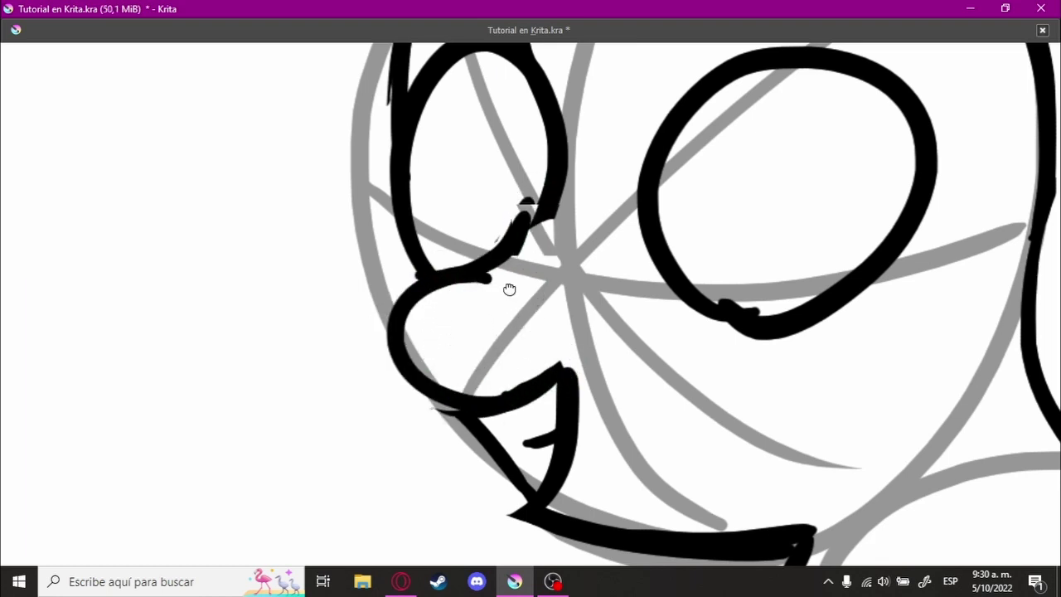
- Replace the eye-to-mouth curve with a line running from the muzzle up along the eye
scroll(509, 288, up, 2)
key(ctrl+z)
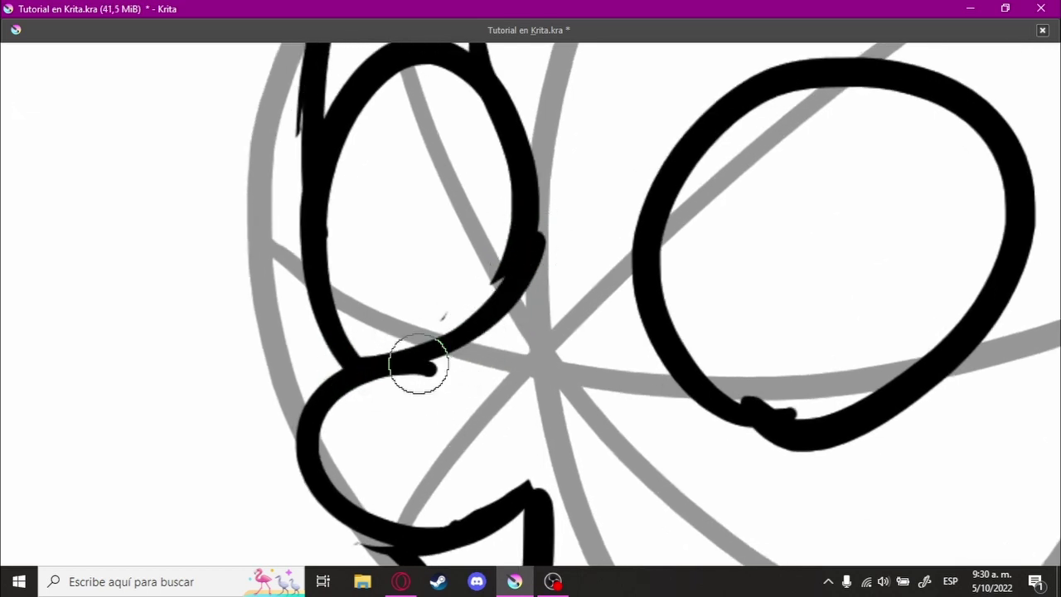
key(ctrl+z)
drag(358, 367, 524, 222)
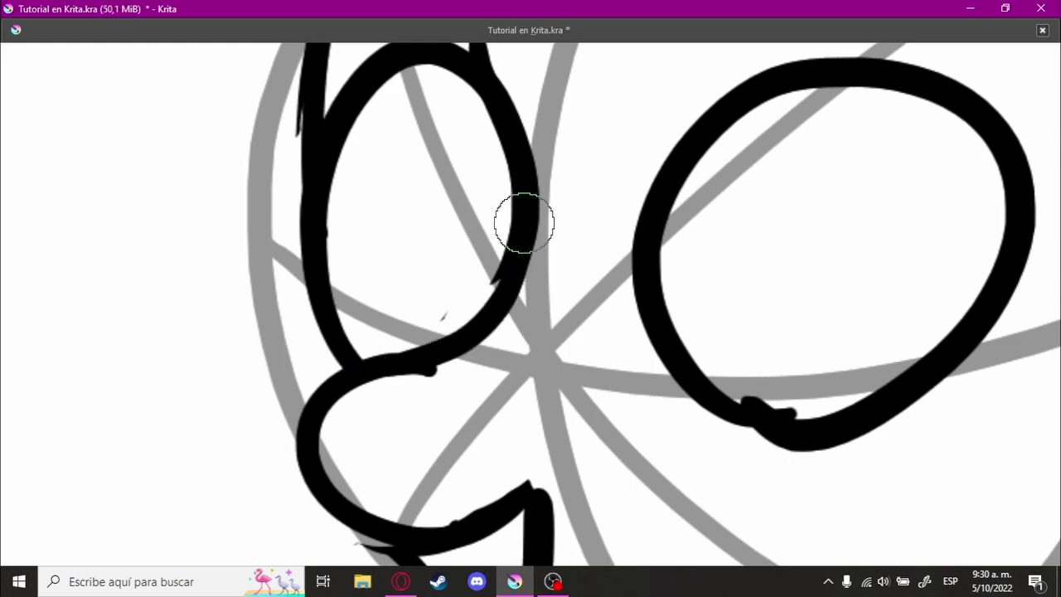
- Zoom out to check the reshaped muzzle against the rest of the pony
scroll(470, 370, down, 1)
scroll(429, 403, down, 2)
scroll(447, 364, down, 1)
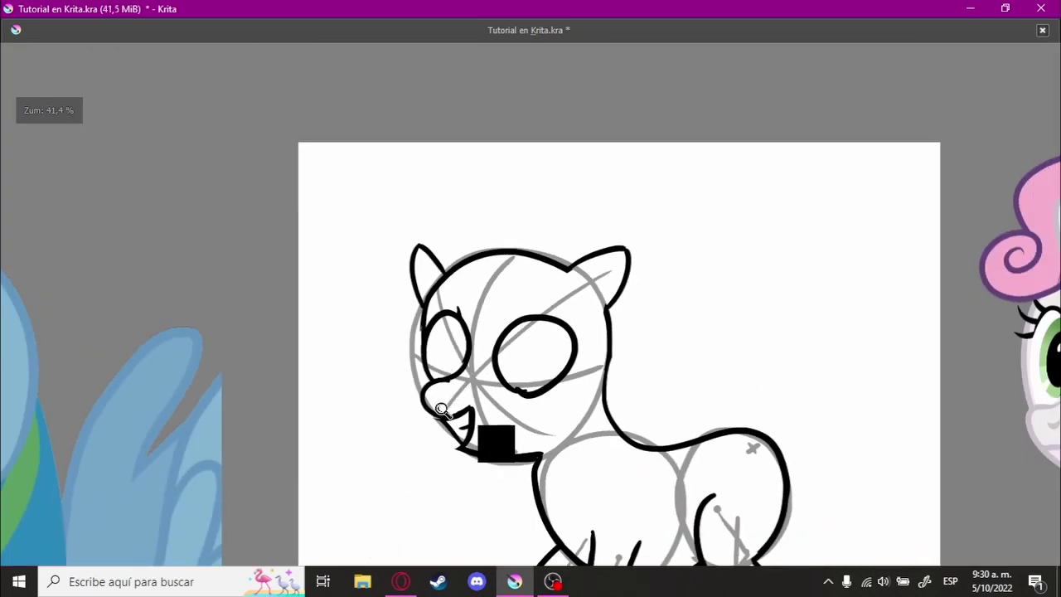
scroll(473, 330, down, 1)
scroll(472, 329, down, 1)
scroll(391, 323, up, 4)
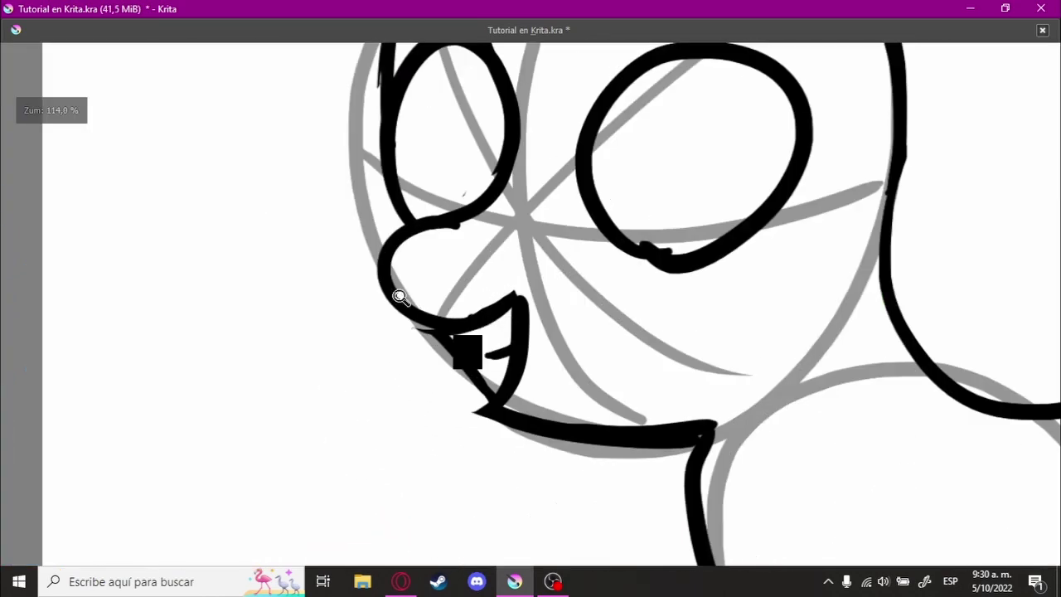
scroll(427, 313, up, 1)
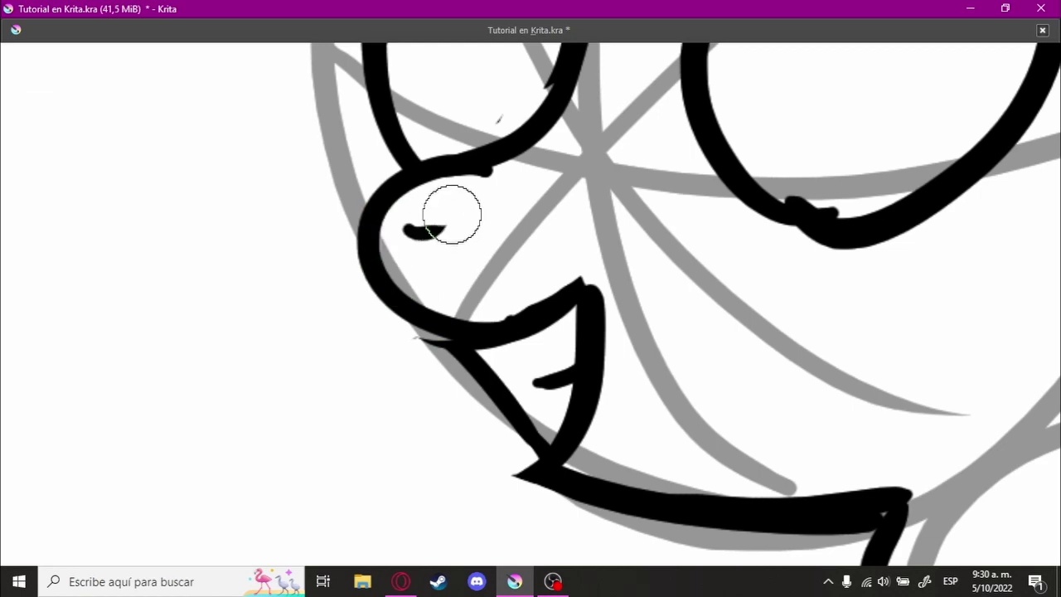
scroll(443, 221, down, 3)
scroll(464, 298, down, 2)
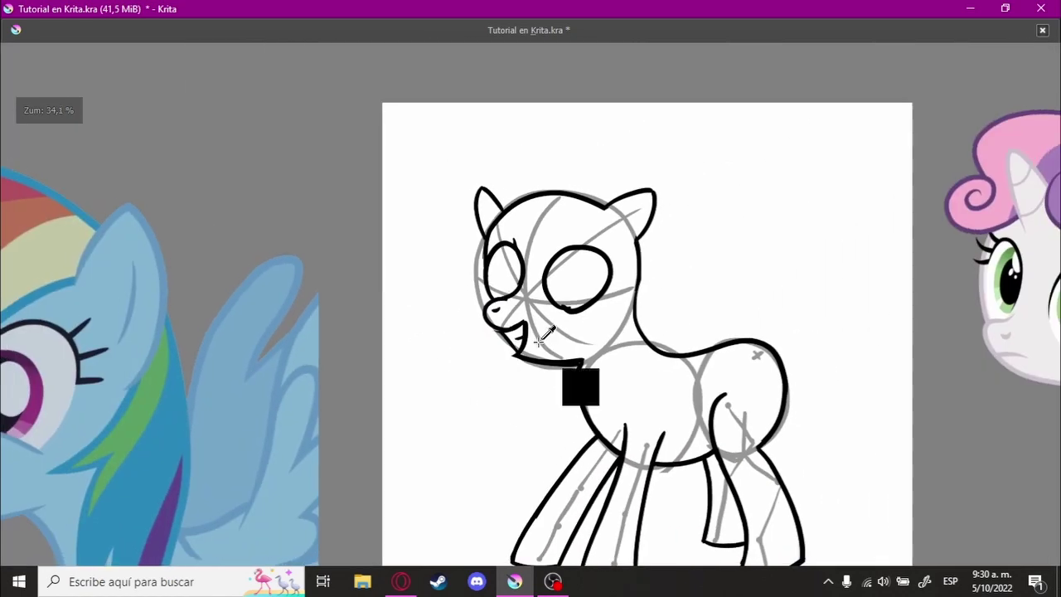
scroll(477, 348, down, 1)
scroll(482, 372, down, 1)
scroll(483, 372, down, 1)
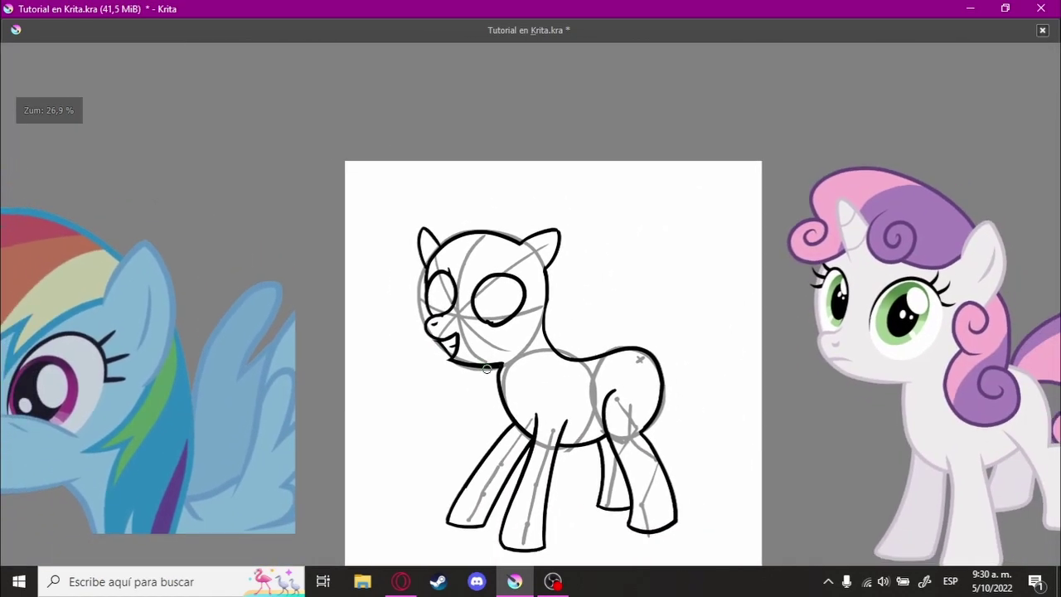
scroll(632, 403, up, 1)
scroll(566, 398, up, 2)
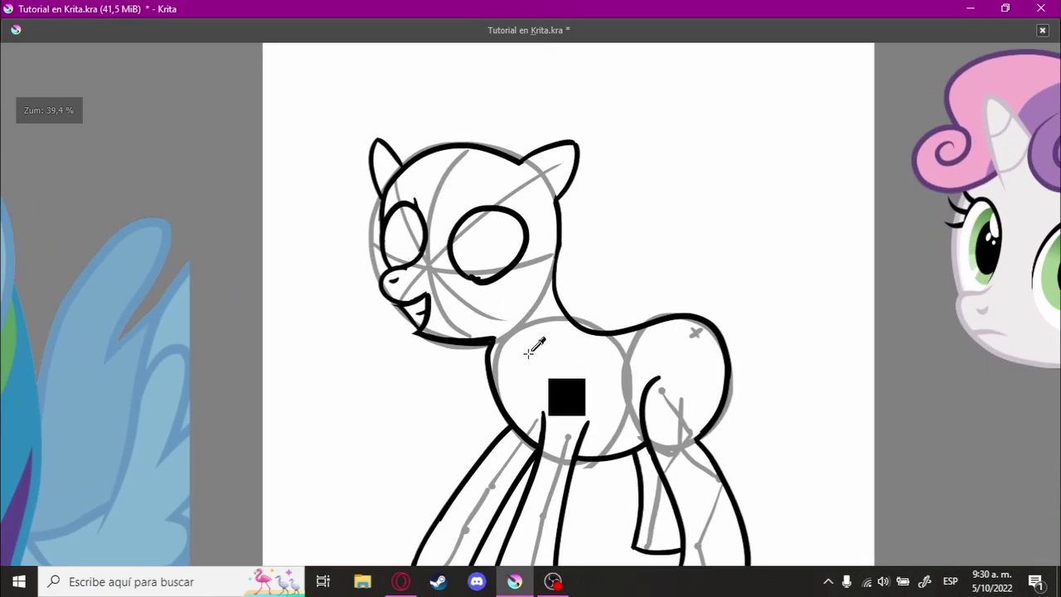
scroll(356, 360, up, 4)
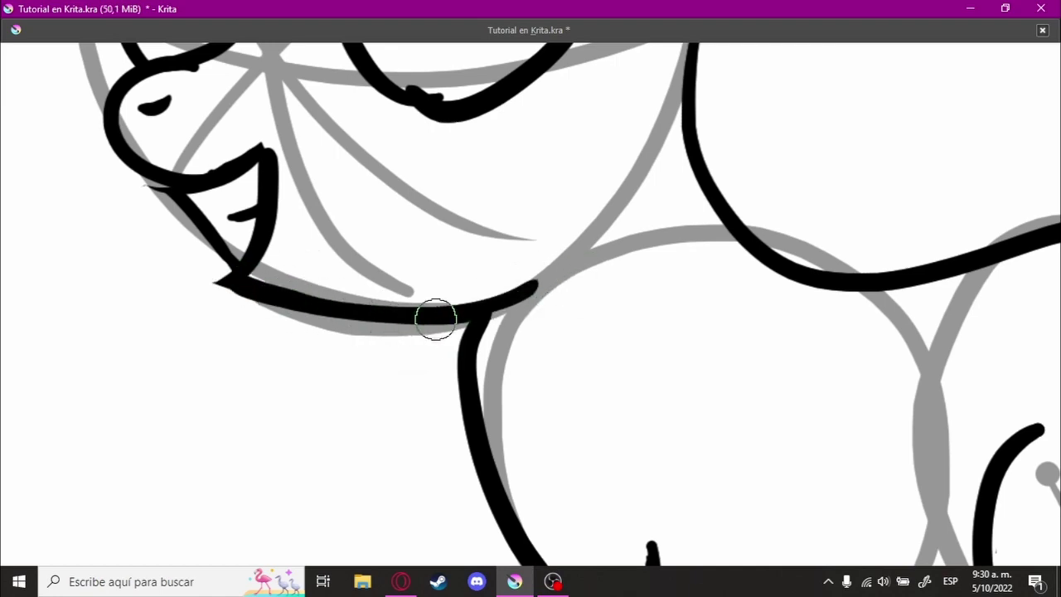
scroll(435, 319, down, 4)
scroll(461, 397, down, 2)
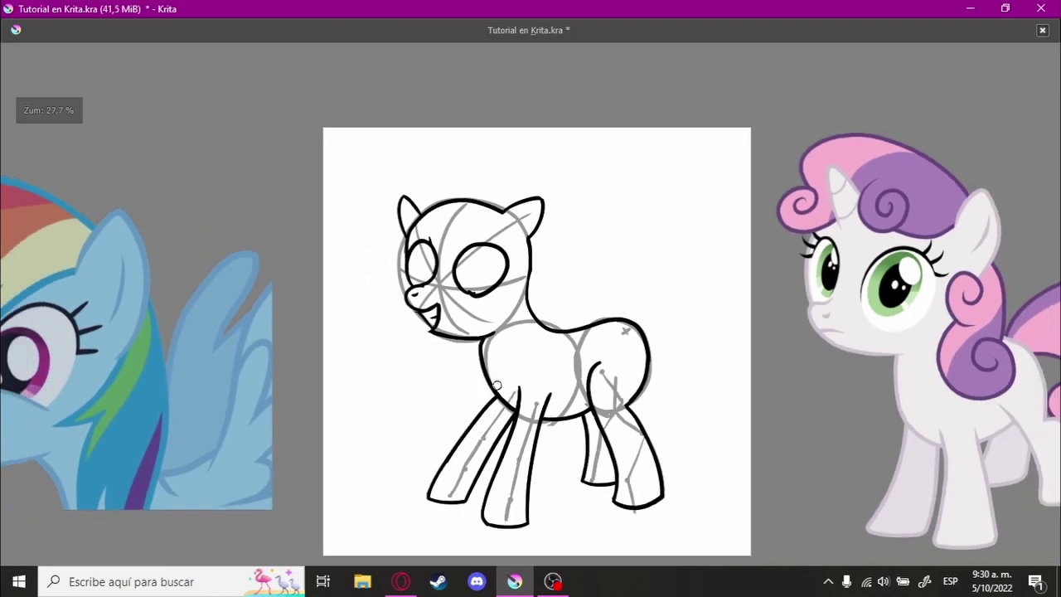
scroll(496, 385, down, 1)
scroll(484, 378, right, 1)
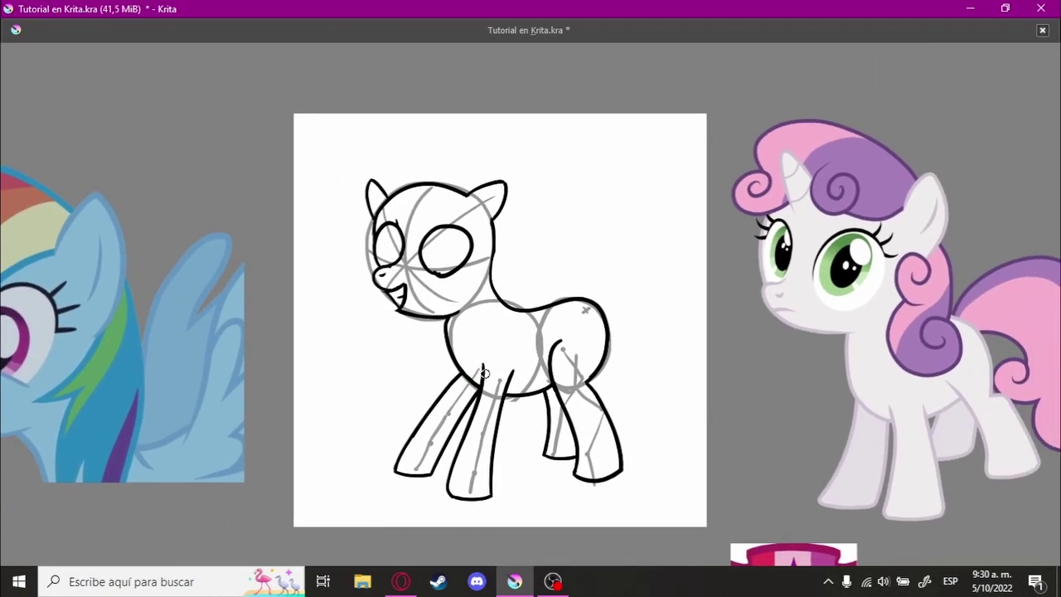
scroll(539, 338, up, 1)
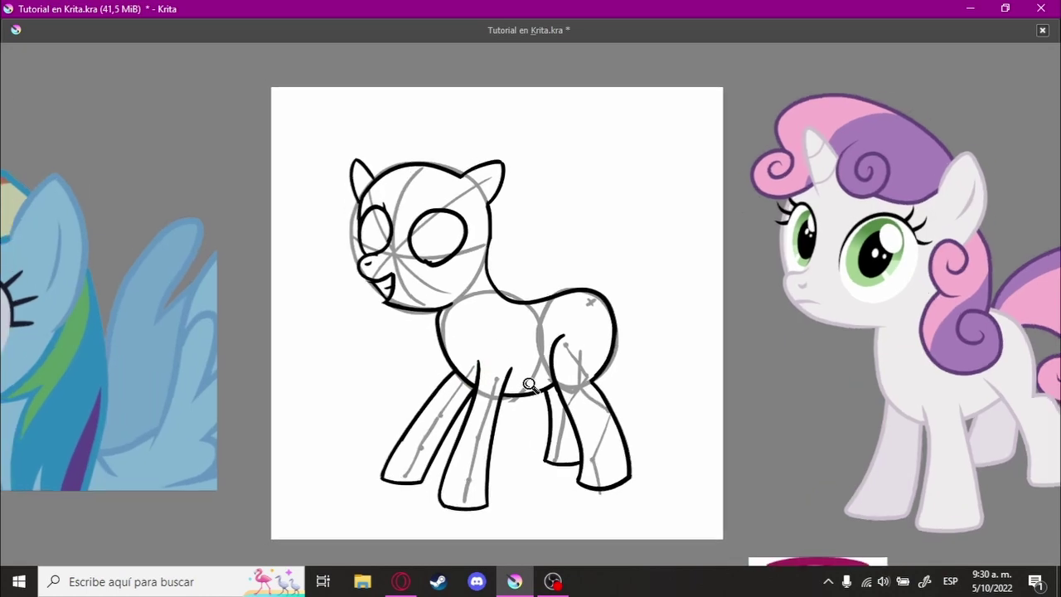
scroll(538, 348, up, 1)
scroll(540, 373, up, 1)
scroll(530, 377, down, 1)
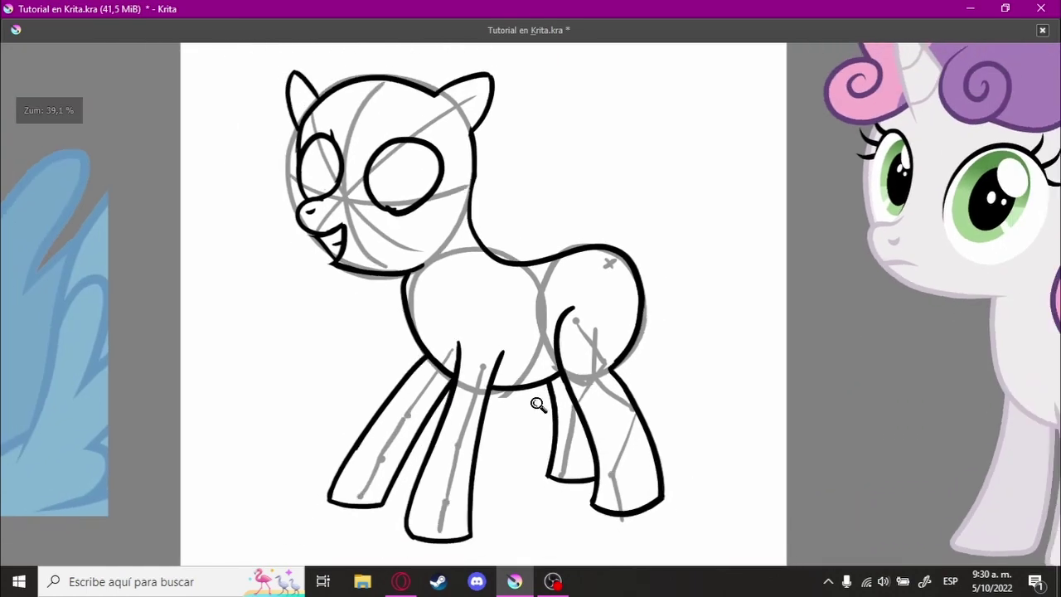
scroll(533, 386, down, 1)
scroll(535, 391, up, 1)
scroll(537, 395, up, 1)
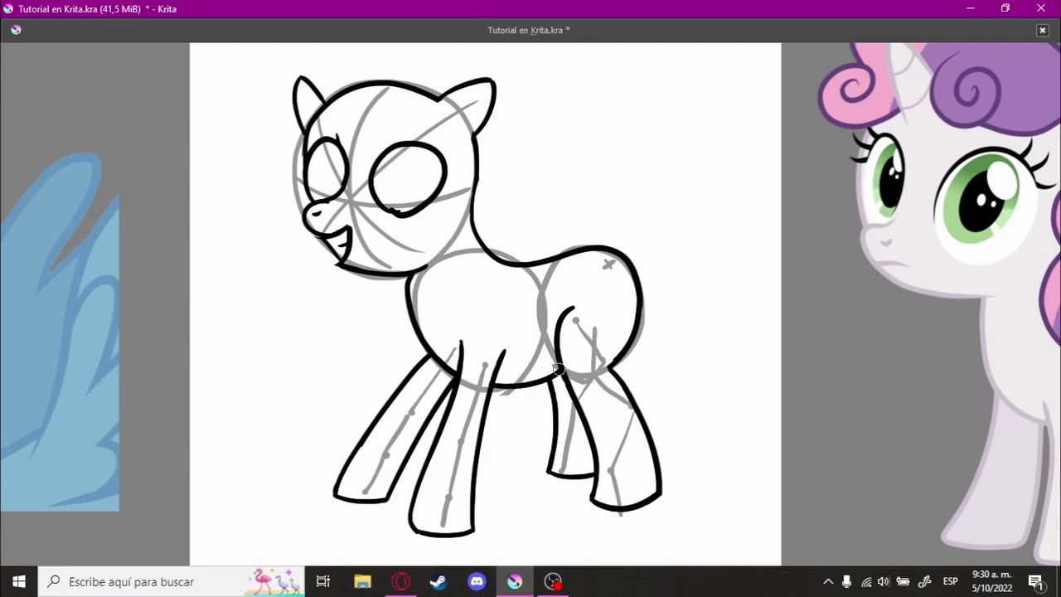
scroll(518, 360, down, 1)
scroll(530, 349, up, 2)
scroll(556, 323, down, 1)
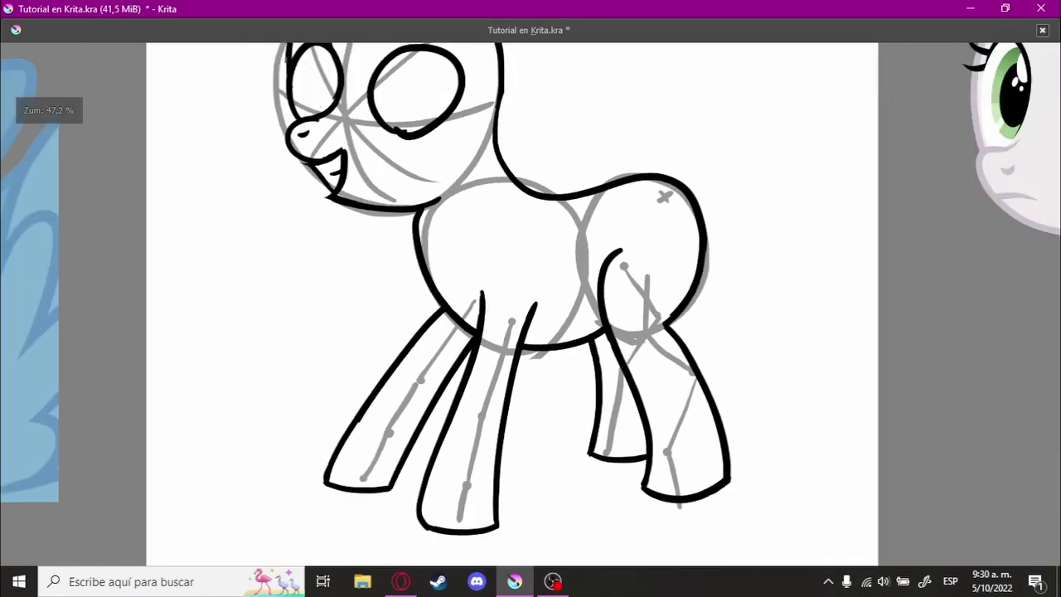
scroll(531, 331, down, 1)
drag(580, 331, 166, 298)
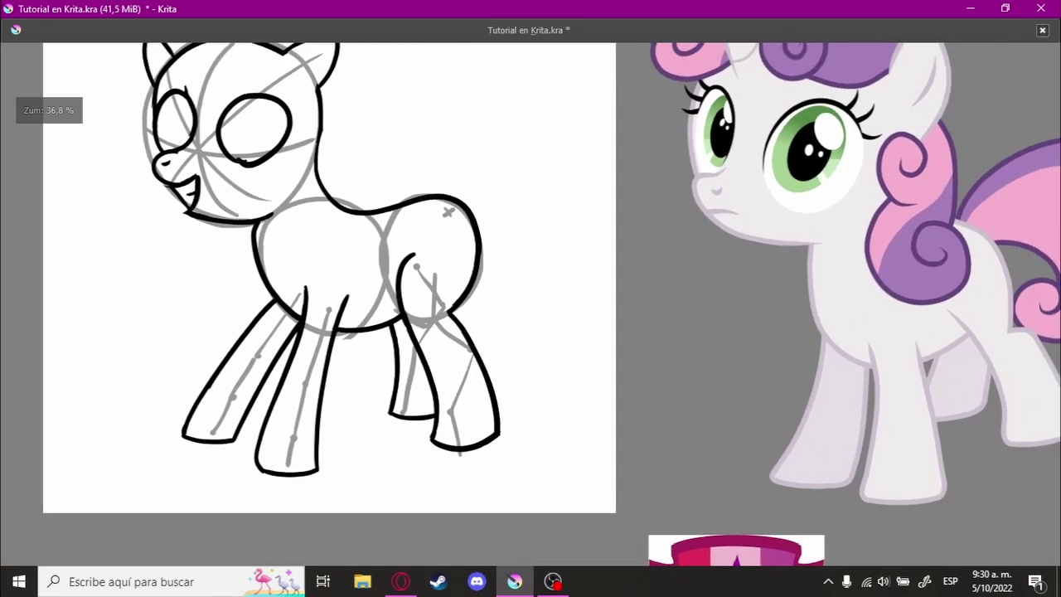
scroll(714, 383, up, 2)
scroll(586, 367, up, 1)
scroll(706, 348, down, 2)
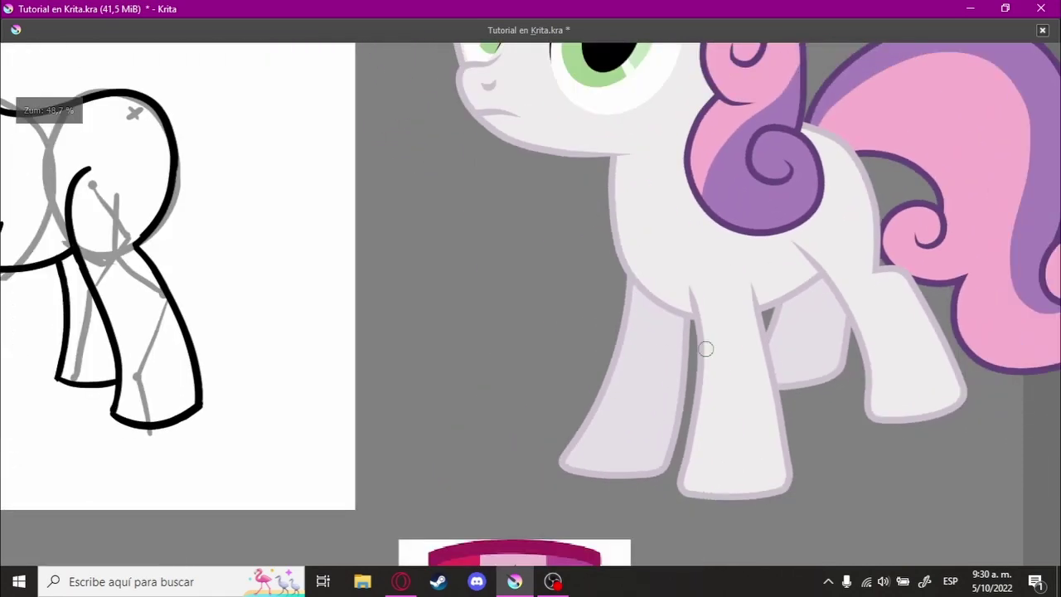
scroll(679, 363, up, 2)
scroll(398, 310, up, 2)
scroll(429, 339, up, 1)
- Zoom into the hind hoof and erase the stray line ends and leftover corner
scroll(462, 415, down, 1)
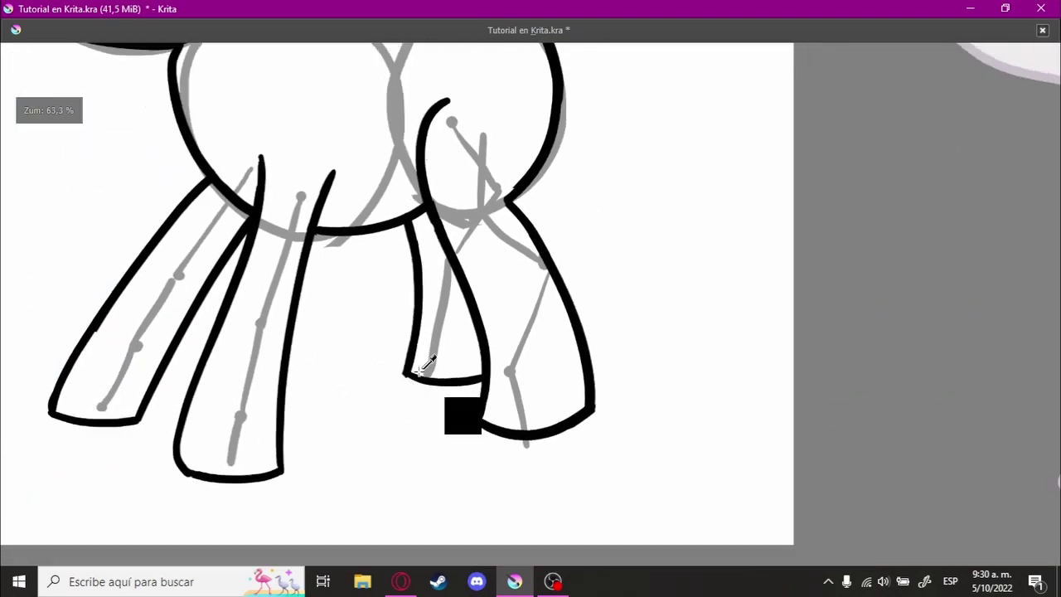
scroll(375, 383, up, 1)
scroll(375, 383, up, 1)
scroll(539, 303, up, 2)
scroll(613, 336, up, 1)
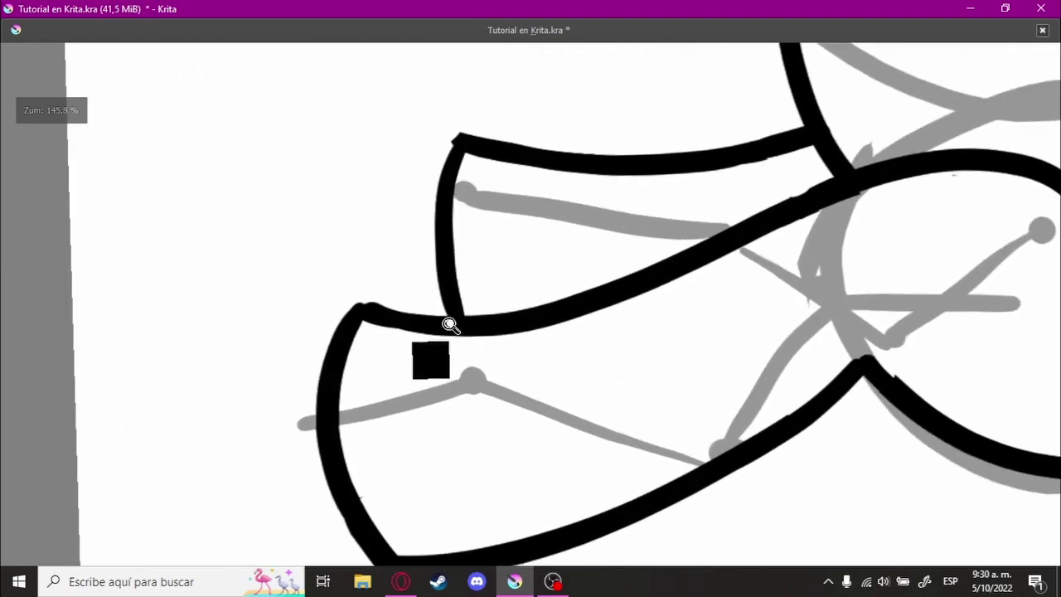
scroll(450, 324, up, 1)
key(e)
drag(393, 332, 476, 326)
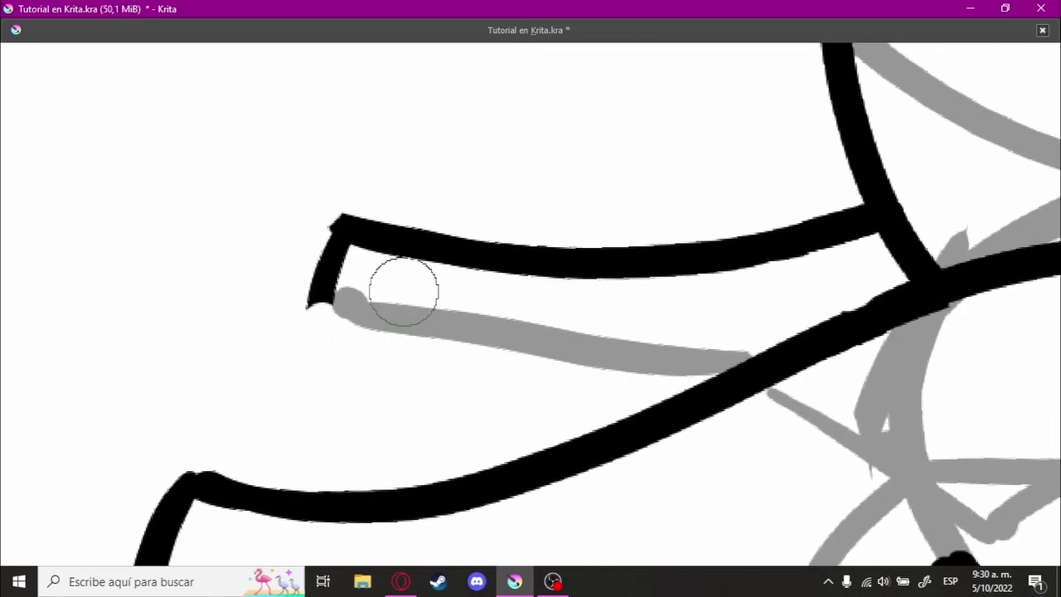
drag(403, 289, 334, 308)
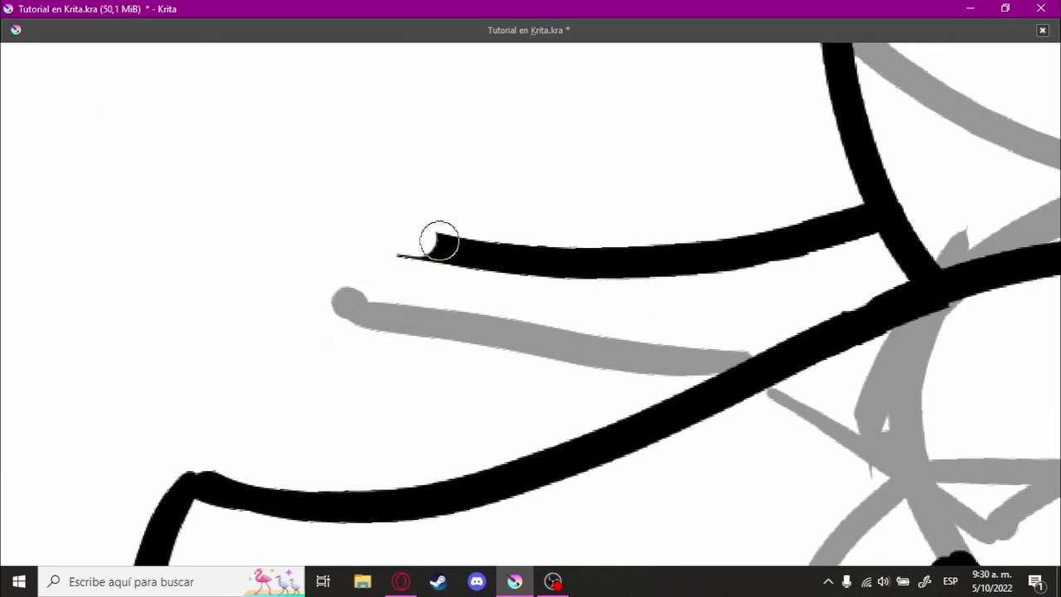
drag(440, 241, 732, 265)
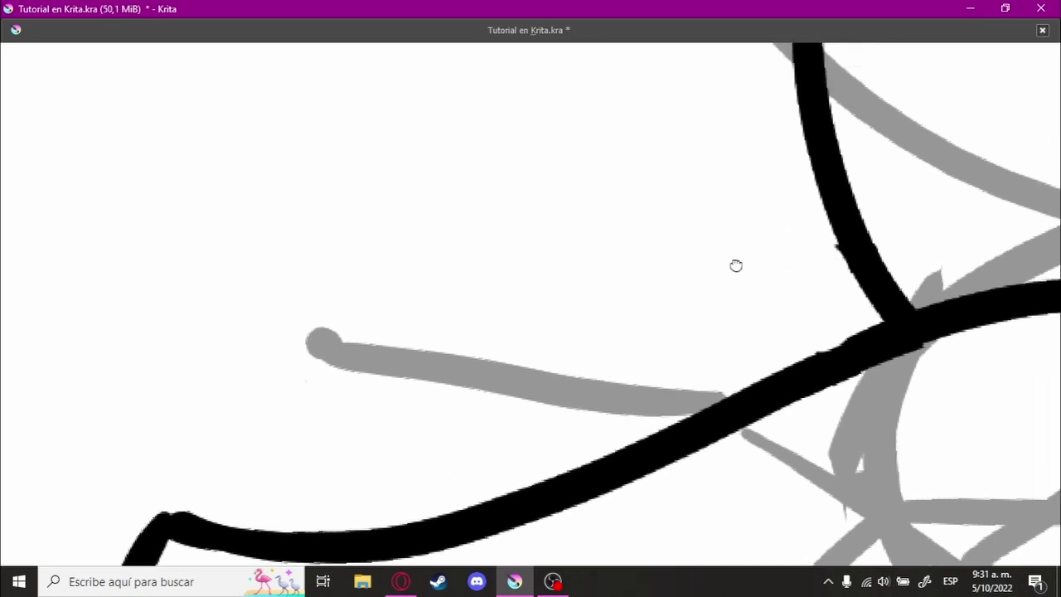
- Rotate the canvas and redraw a smooth top line across the hoof
scroll(737, 265, down, 3)
mouse_move(678, 370)
mouse_down()
mouse_move(717, 339)
mouse_move(613, 332)
mouse_up()
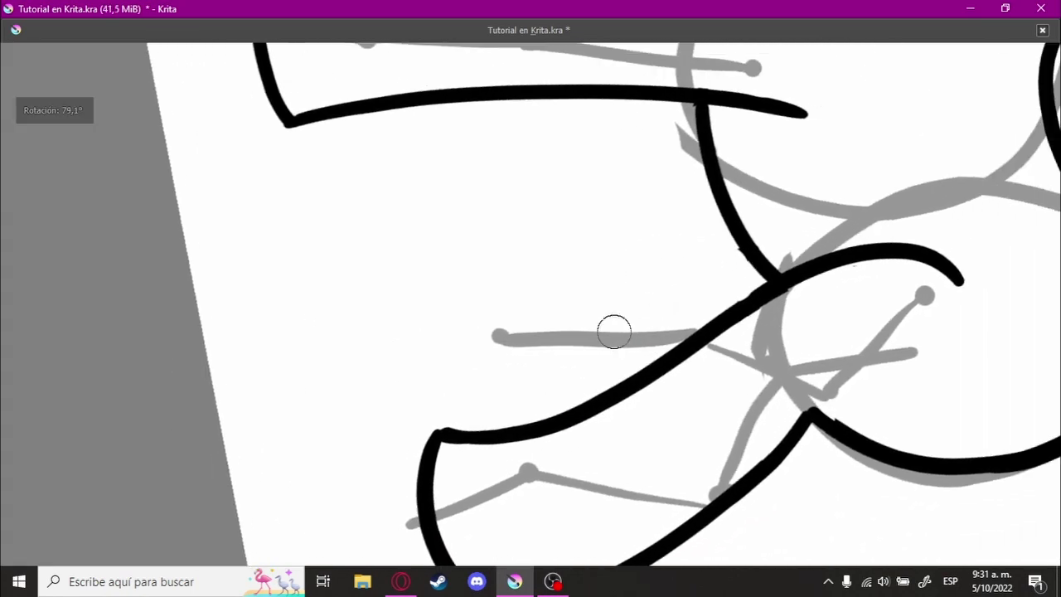
drag(452, 358, 699, 333)
key(ctrl+z)
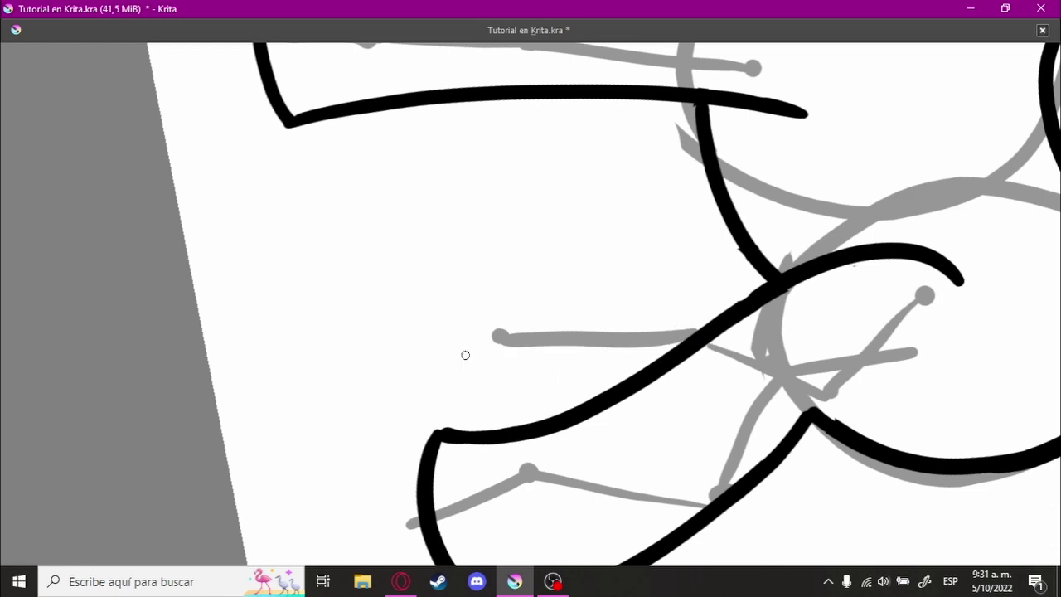
mouse_move(461, 360)
mouse_down()
mouse_move(691, 362)
mouse_move(709, 344)
mouse_up()
key(ctrl+z)
- Try a short stroke joining the hoof lines, undoing the overlong attempts
key(ctrl+z)
drag(471, 343, 684, 340)
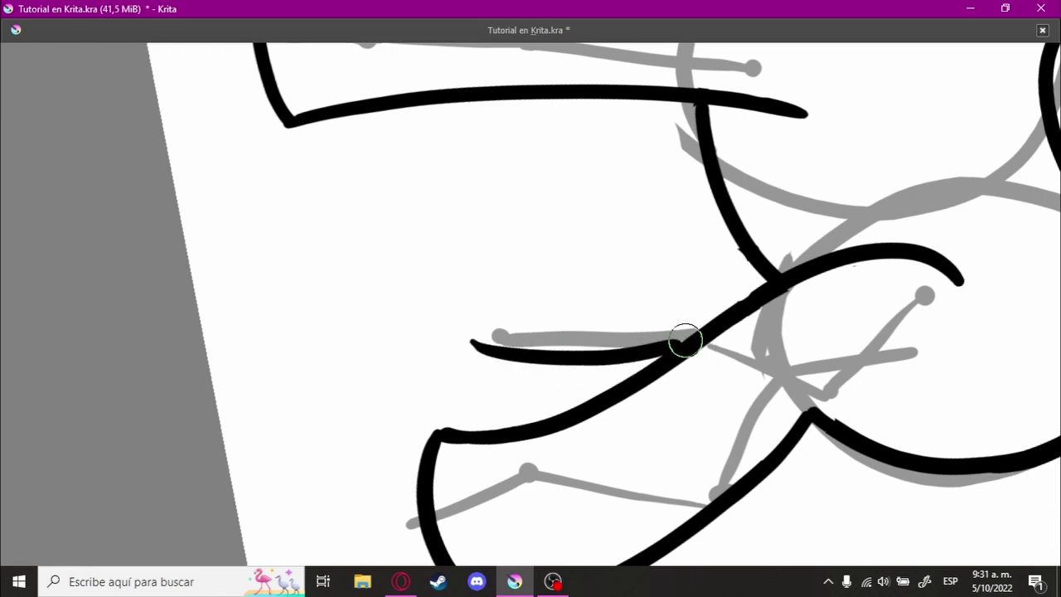
drag(476, 208, 721, 191)
key(ctrl+z)
mouse_move(474, 218)
mouse_down()
mouse_move(694, 214)
mouse_move(554, 230)
mouse_move(738, 199)
mouse_move(553, 144)
mouse_move(684, 223)
mouse_move(713, 228)
mouse_up()
key(ctrl+z)
key(ctrl+z)
- Extend the hoof line until it meets the grey guide line
scroll(713, 228, up, 2)
drag(426, 277, 638, 340)
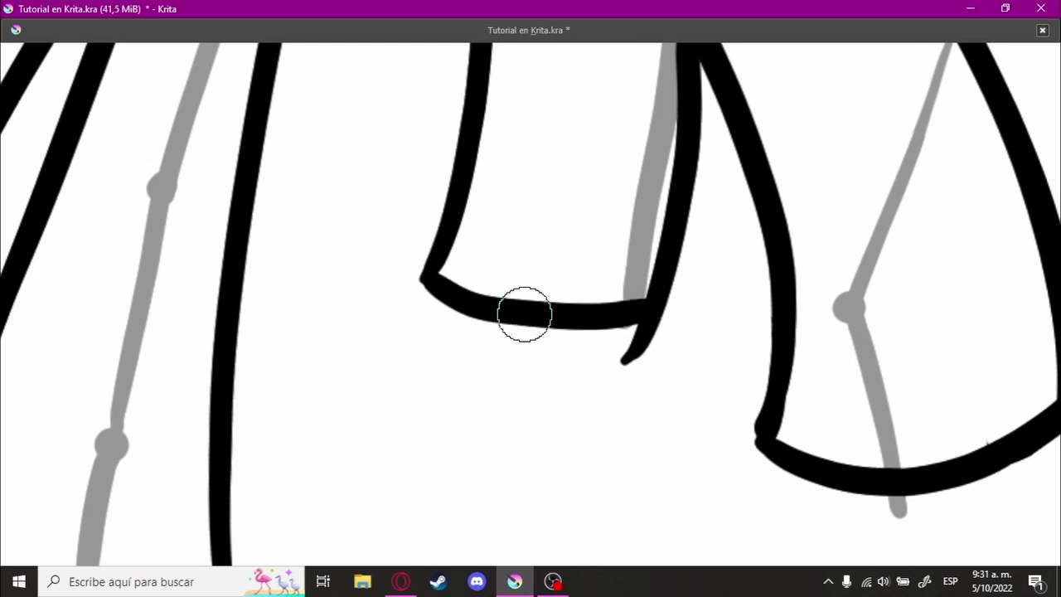
key(ctrl+z)
drag(426, 273, 670, 284)
key(ctrl+z)
drag(426, 277, 644, 280)
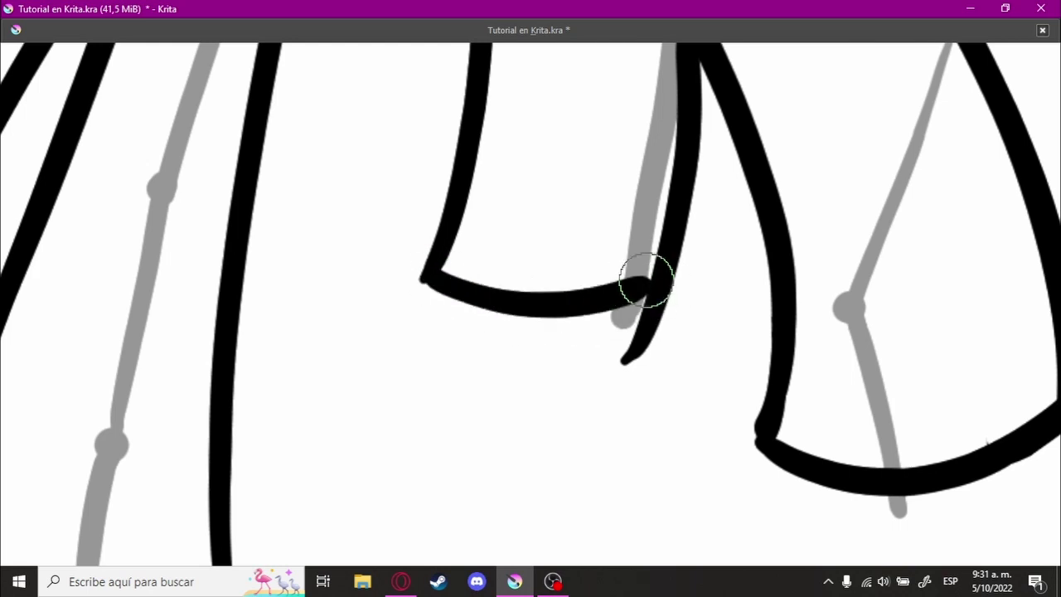
key(ctrl+z)
mouse_move(506, 305)
mouse_down()
mouse_move(597, 310)
mouse_move(679, 261)
mouse_up()
- Erase the stroke tip sticking out below the joint and straighten the canvas rotation
scroll(601, 310, up, 2)
scroll(678, 269, up, 1)
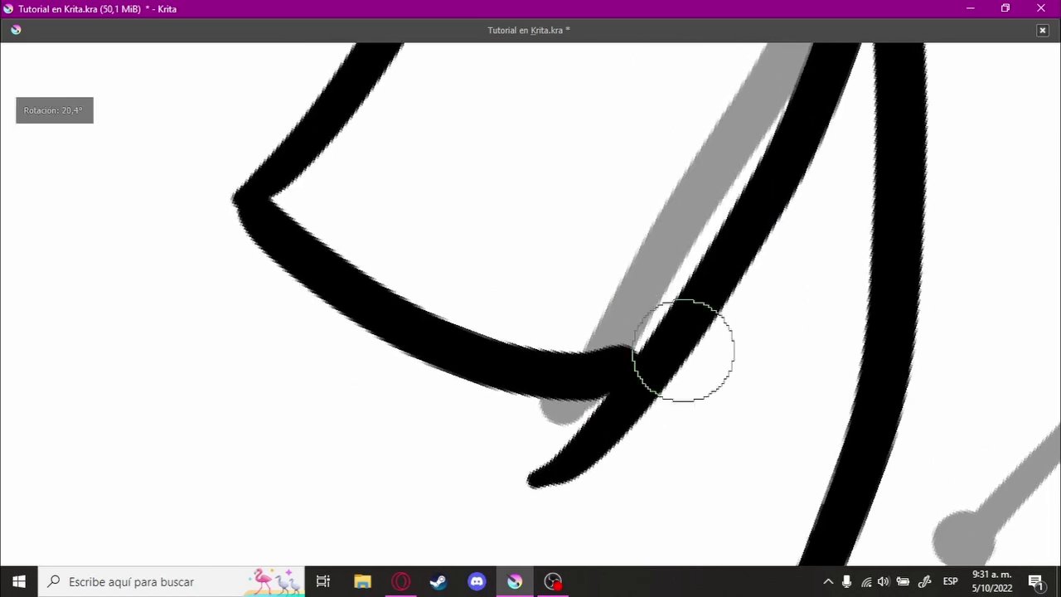
scroll(686, 351, up, 1)
key(6)
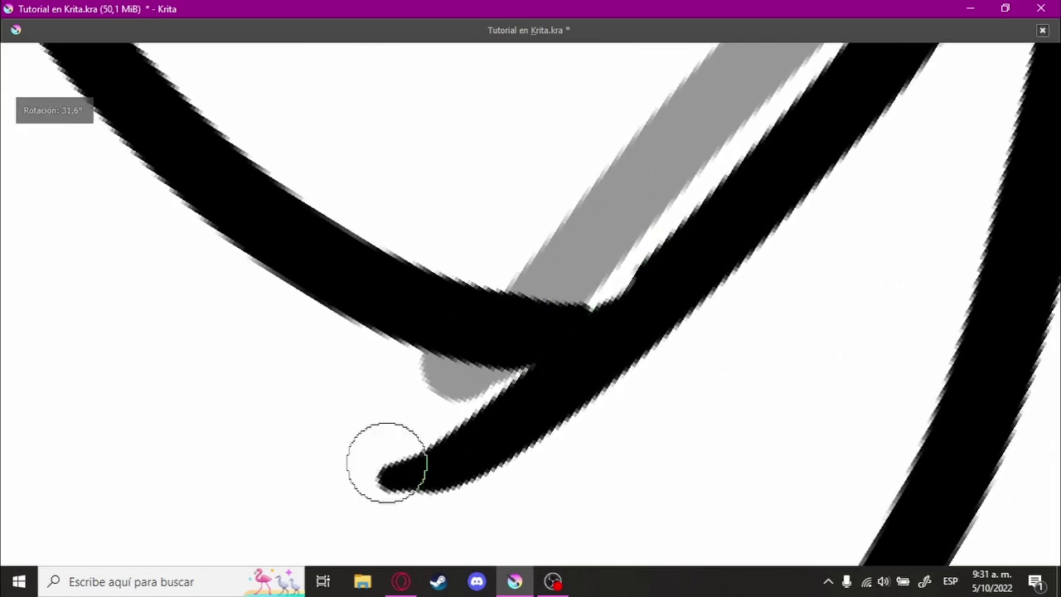
mouse_move(386, 461)
mouse_down()
mouse_move(522, 426)
mouse_move(684, 403)
mouse_up()
scroll(572, 414, down, 2)
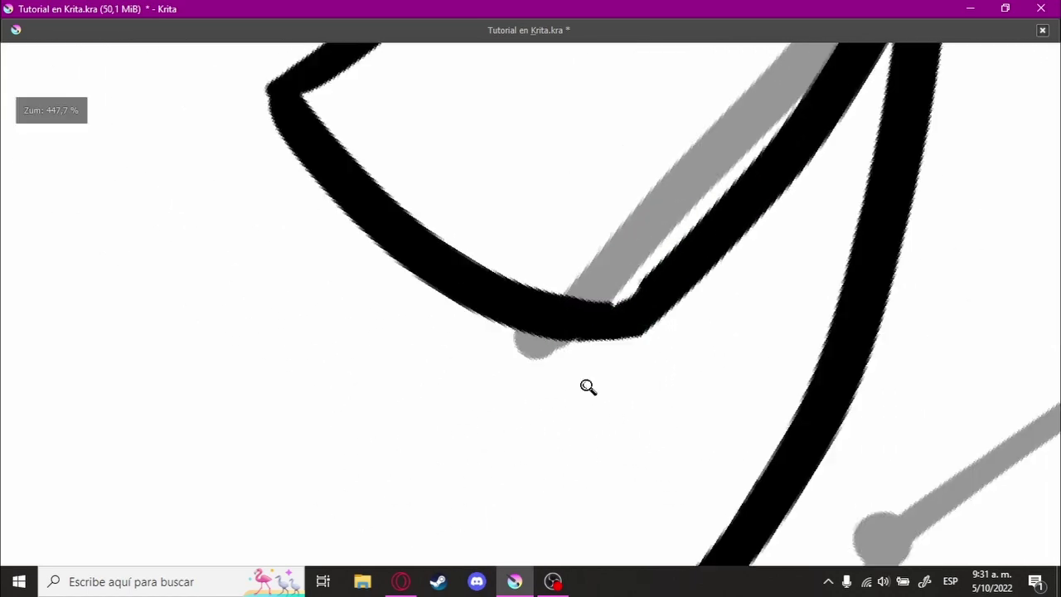
scroll(588, 387, down, 2)
scroll(694, 334, down, 2)
scroll(677, 196, down, 2)
key(5)
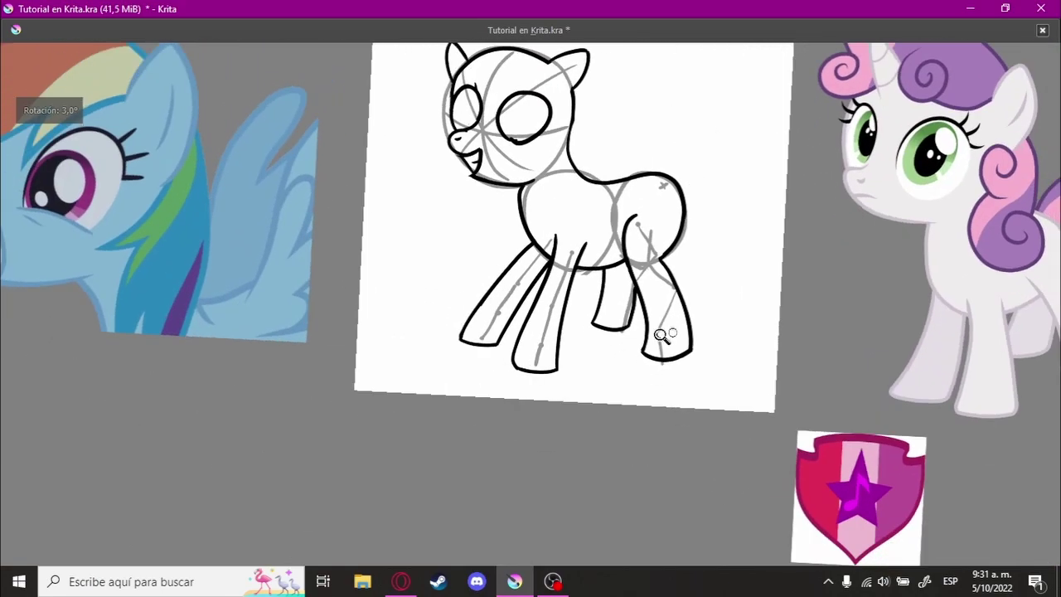
- Reorient the view on the hoof and draw a new top line along it
scroll(531, 331, up, 3)
scroll(644, 239, up, 2)
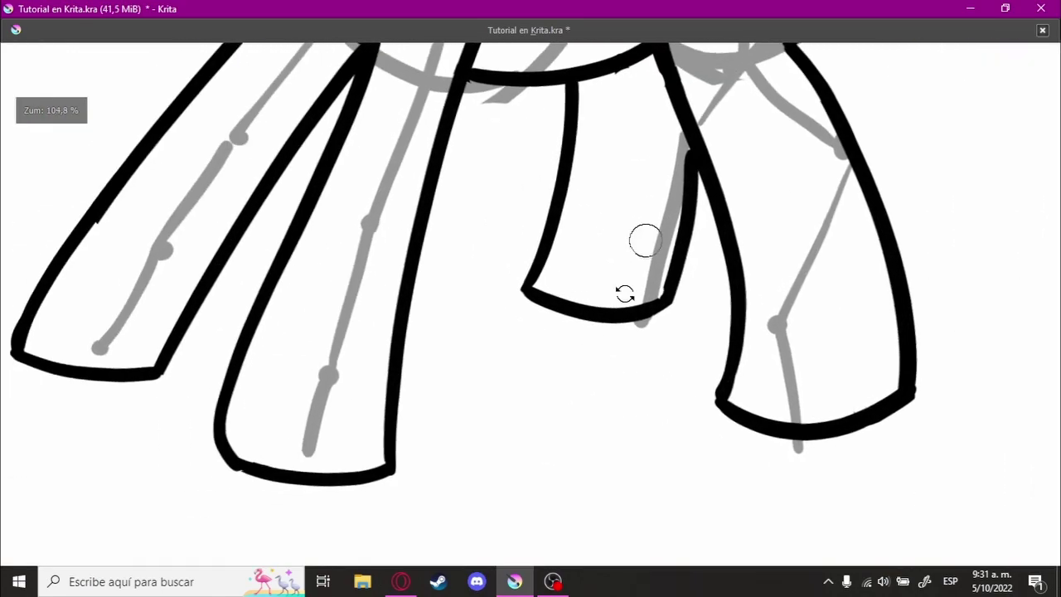
scroll(654, 306, up, 2)
scroll(729, 279, up, 2)
drag(729, 280, 696, 348)
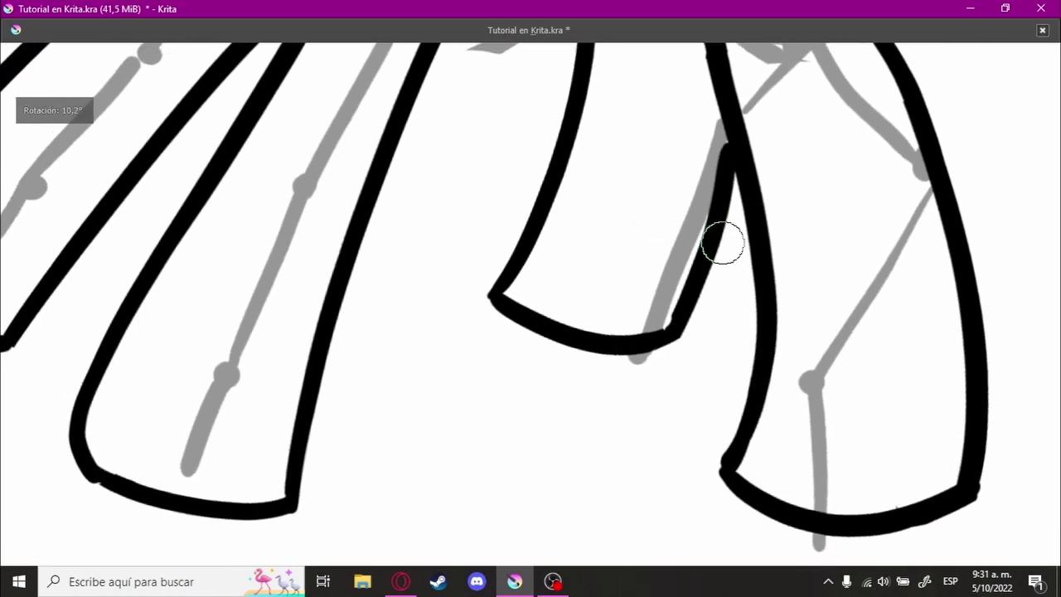
drag(722, 241, 712, 312)
scroll(713, 313, up, 2)
scroll(575, 249, up, 2)
drag(464, 239, 554, 254)
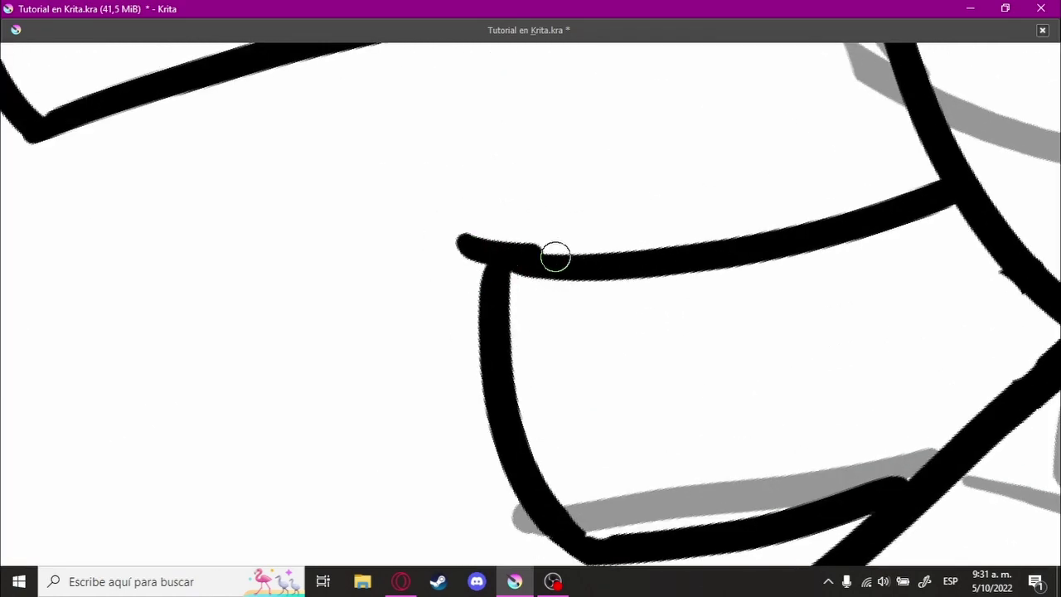
key(ctrl+z)
drag(478, 232, 822, 220)
key(ctrl+z)
drag(500, 237, 891, 199)
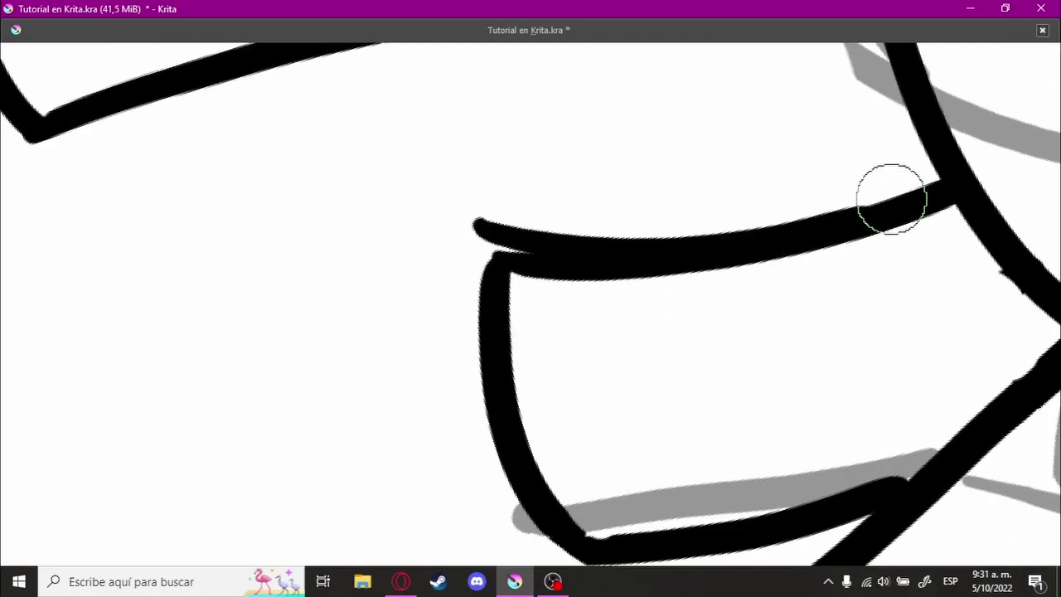
- Erase the doubled line under the hoof top, ink the corner gap, and shrink the brush
key(e)
drag(829, 265, 466, 249)
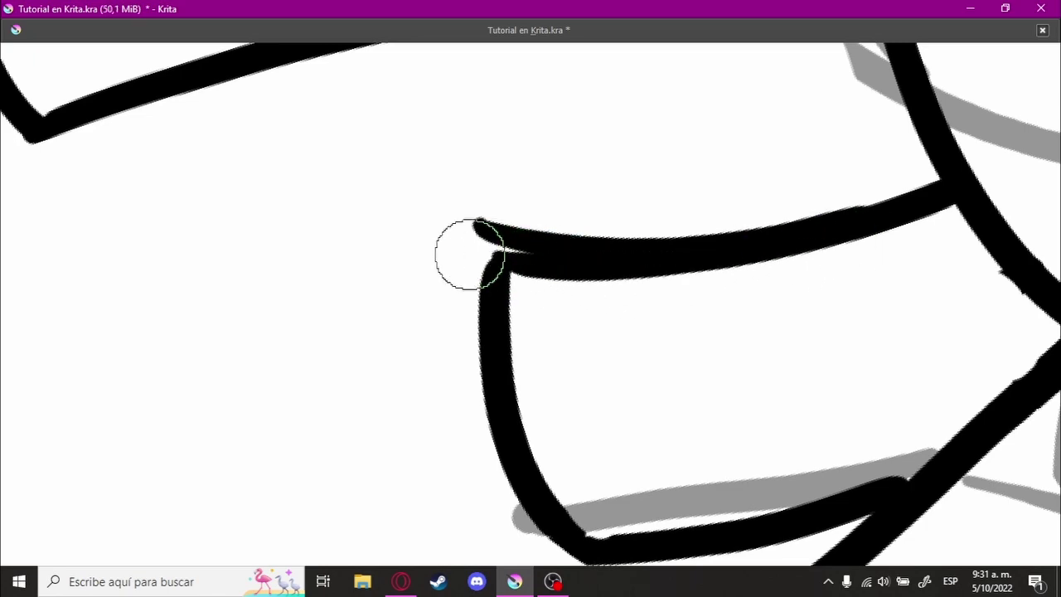
mouse_move(624, 296)
mouse_down()
mouse_move(547, 150)
mouse_move(627, 161)
mouse_up()
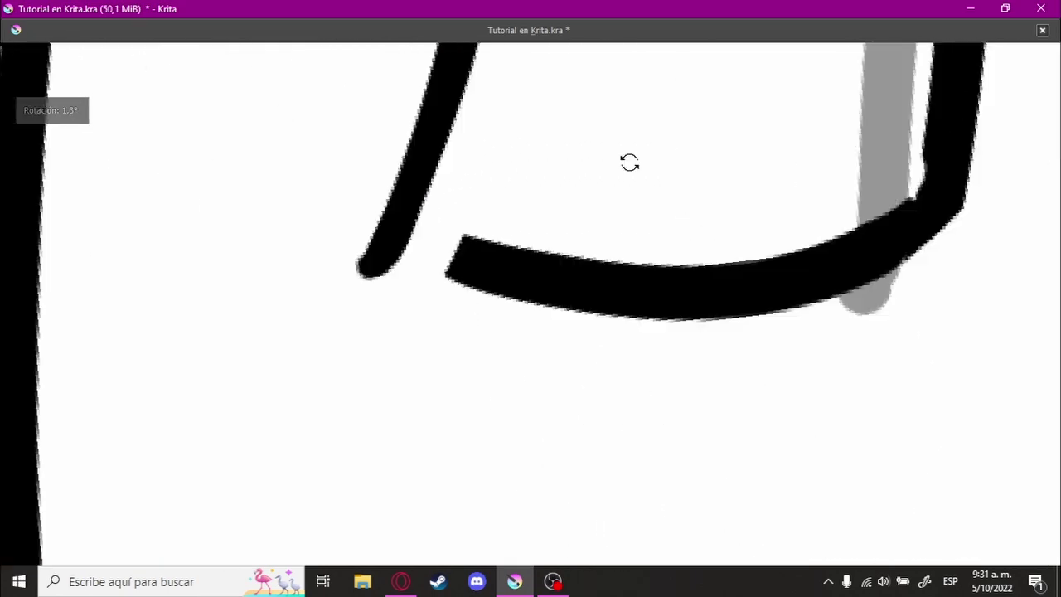
drag(386, 288, 495, 276)
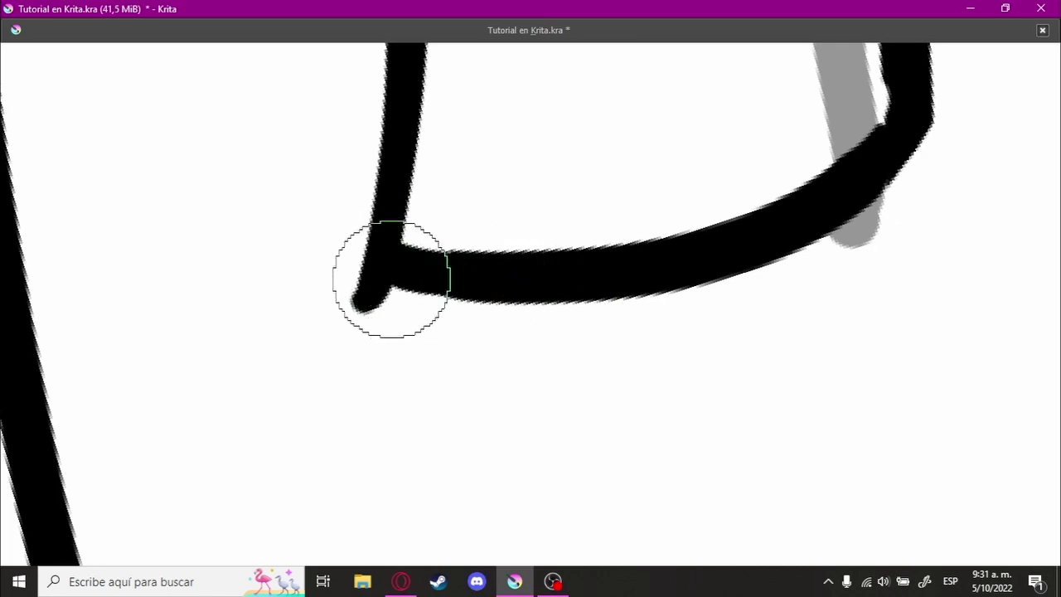
key(bracketleft)
key(bracketleft)
key(bracketleft)
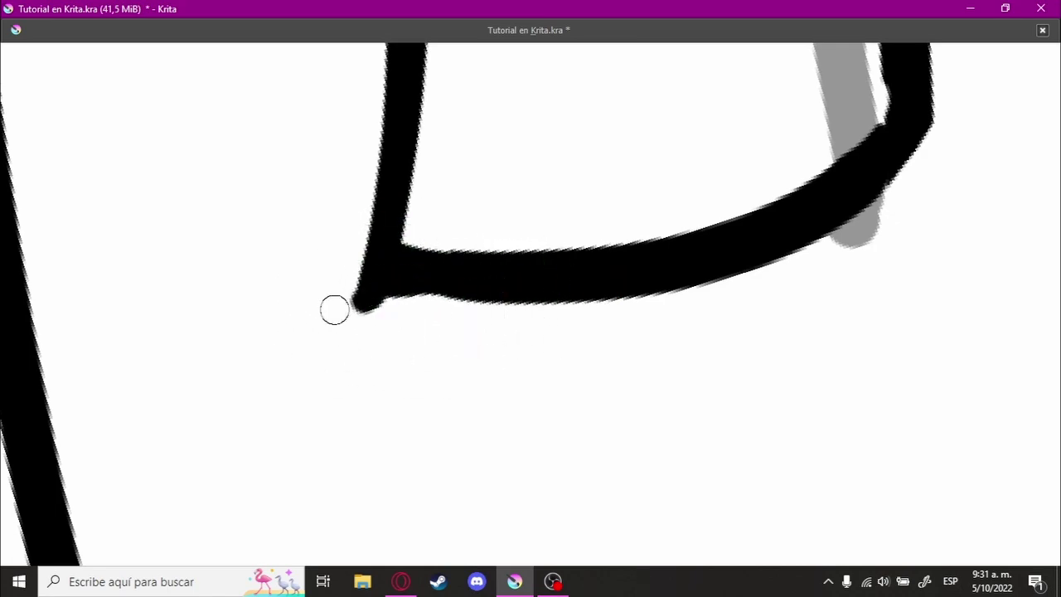
- Lasso the bottom of the short middle leg's hoof and shift it slightly lower
scroll(630, 355, down, 5)
scroll(630, 355, down, 3)
scroll(637, 367, down, 2)
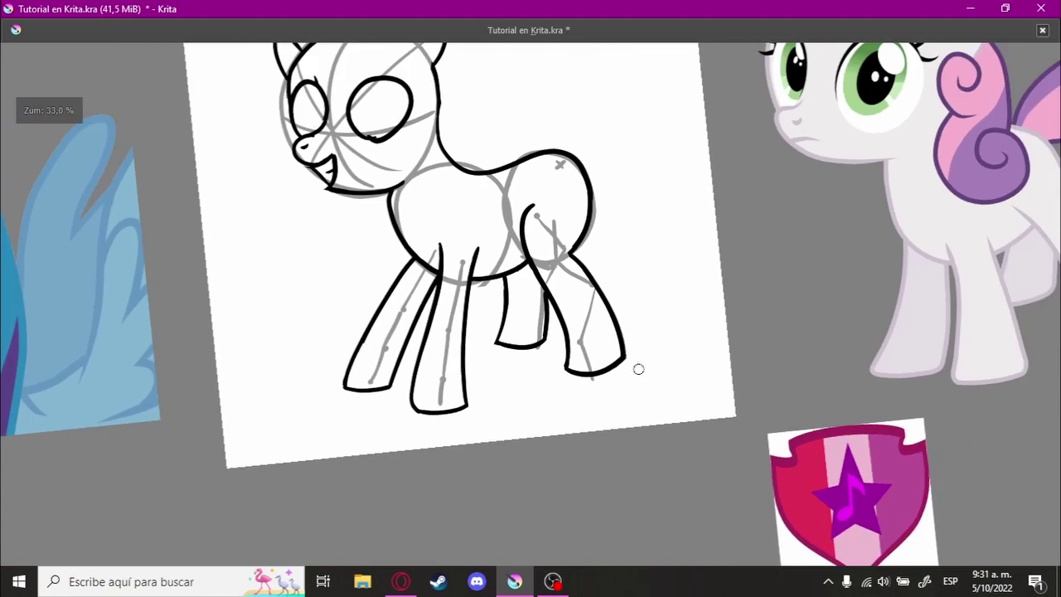
scroll(568, 141, down, 2)
scroll(564, 371, down, 2)
scroll(564, 370, down, 3)
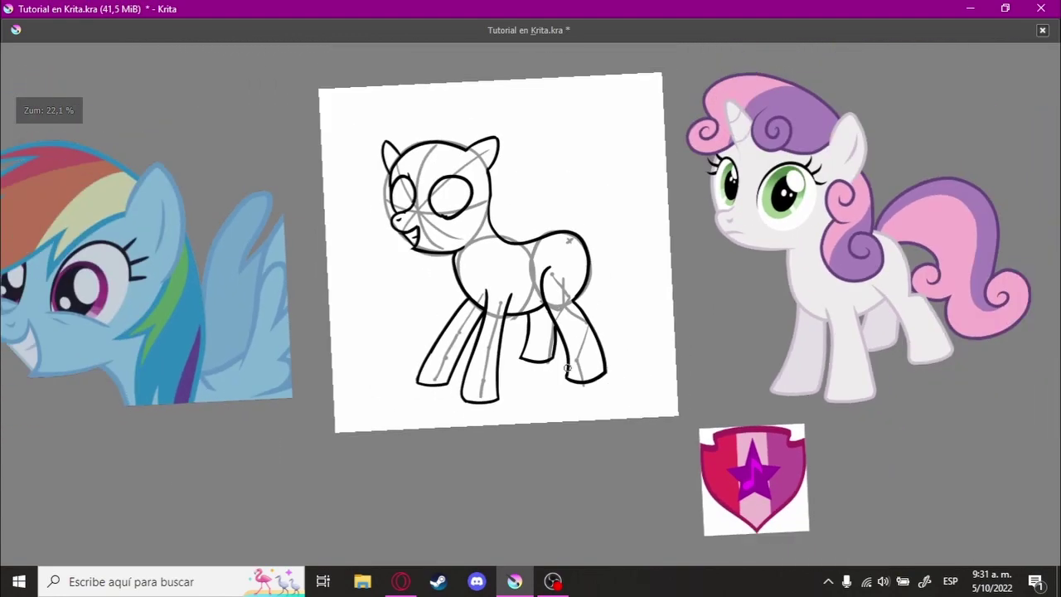
scroll(564, 371, up, 2)
scroll(563, 371, up, 2)
scroll(580, 332, up, 4)
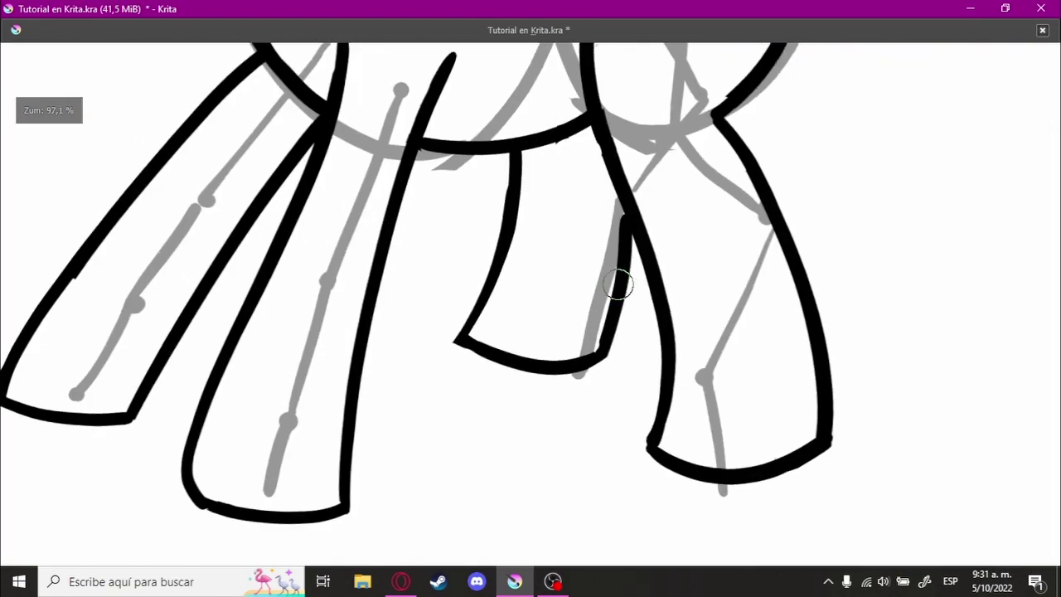
key(Tab)
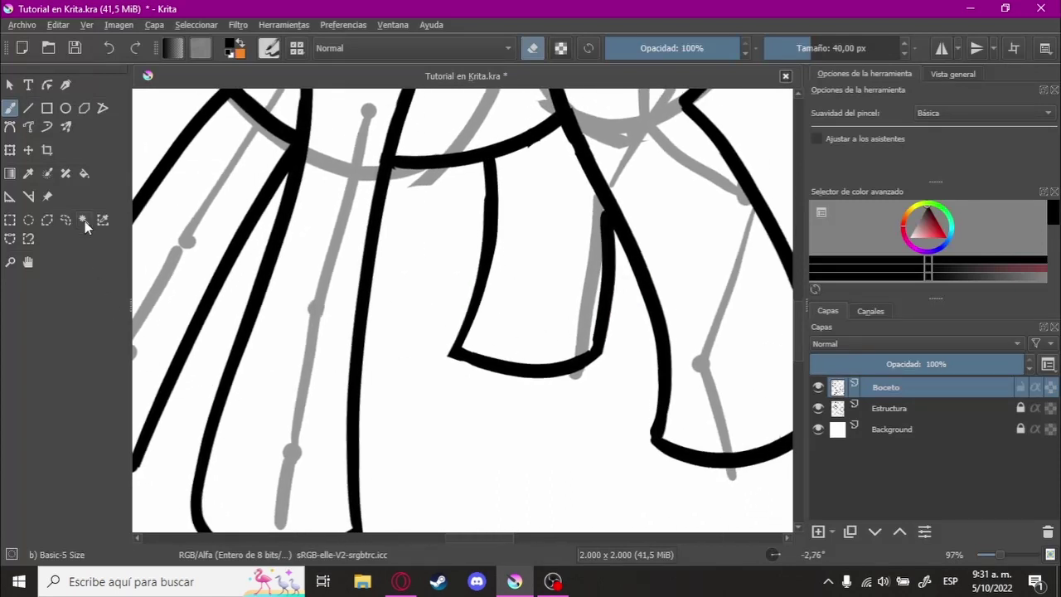
click(66, 220)
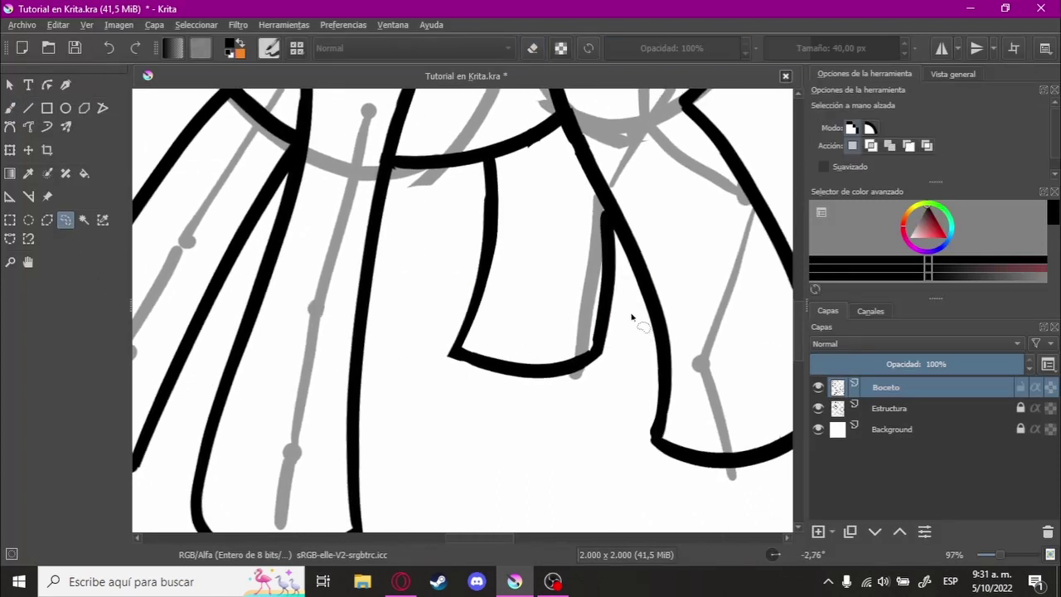
drag(630, 377, 632, 331)
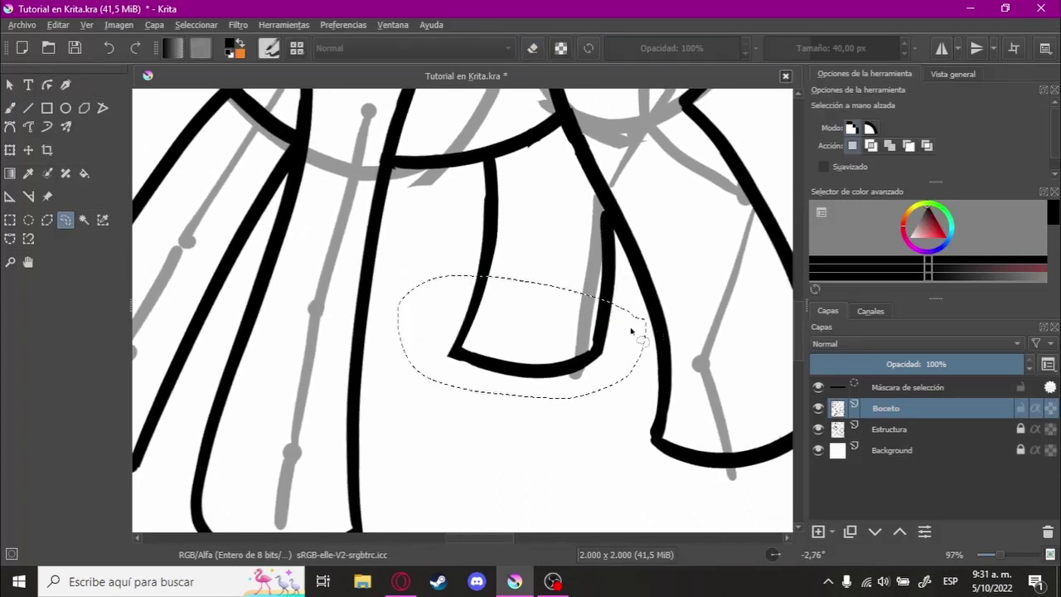
click(10, 150)
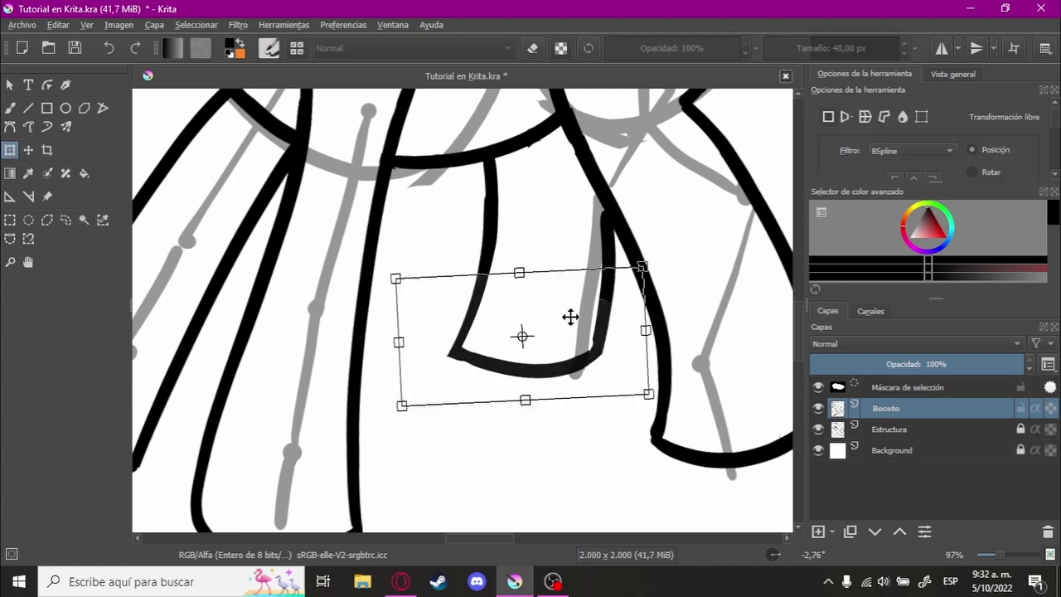
drag(570, 317, 573, 345)
- Commit the lowered hoof transform, drop the selection and return to the brush
click(11, 221)
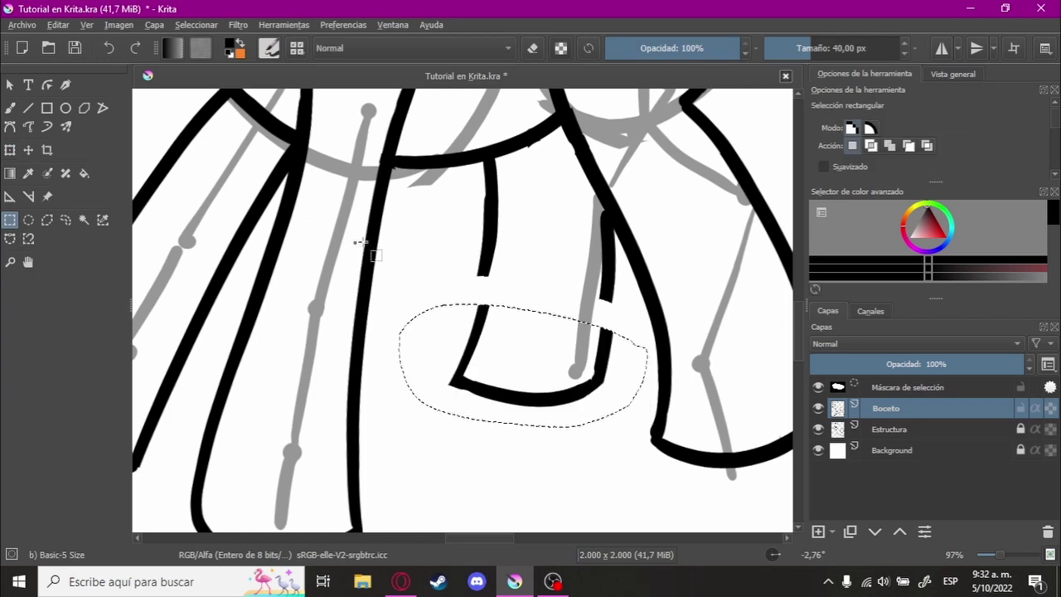
key(ctrl+shift+a)
ctrl+scroll(675, 343, up, 3)
key(6)
key(6)
key(6)
key(b)
ctrl+scroll(365, 315, up, 2)
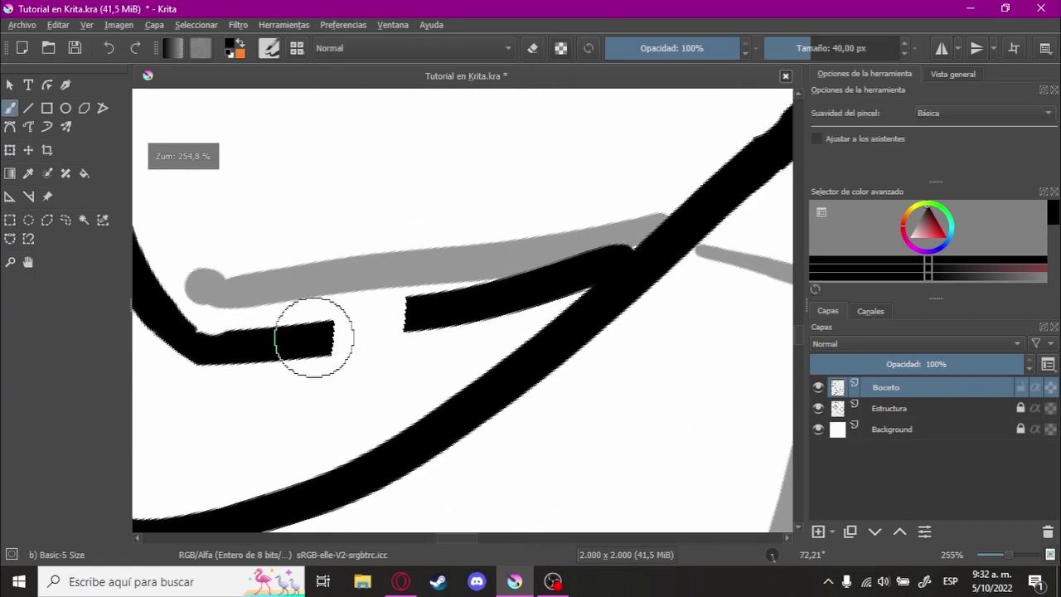
- Ink a black stroke bridging the gap between the leg's line pieces
mouse_move(339, 334)
mouse_down()
mouse_move(301, 339)
mouse_move(469, 315)
mouse_up()
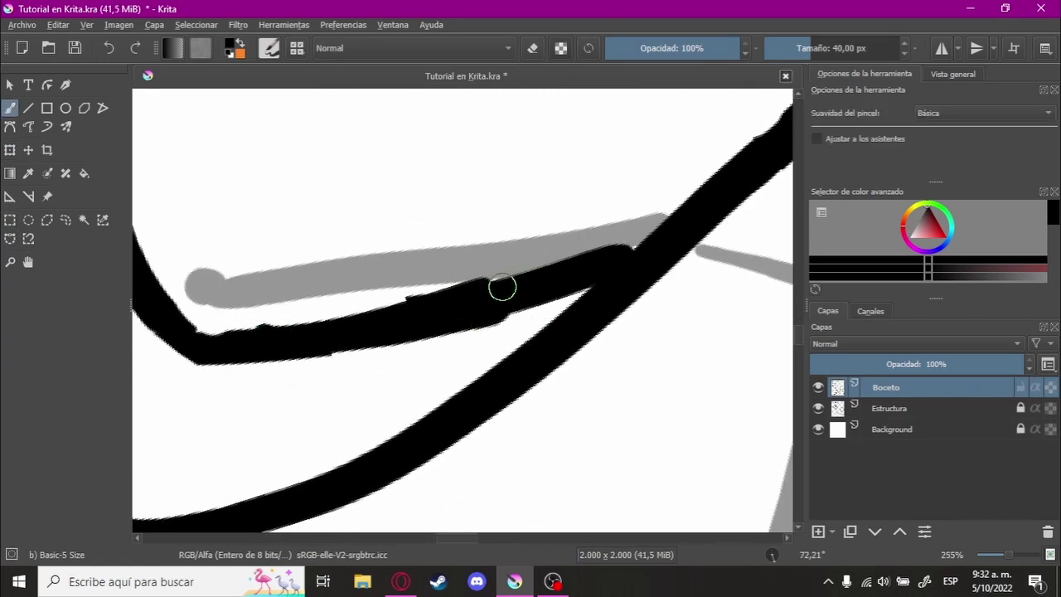
key(ctrl+z)
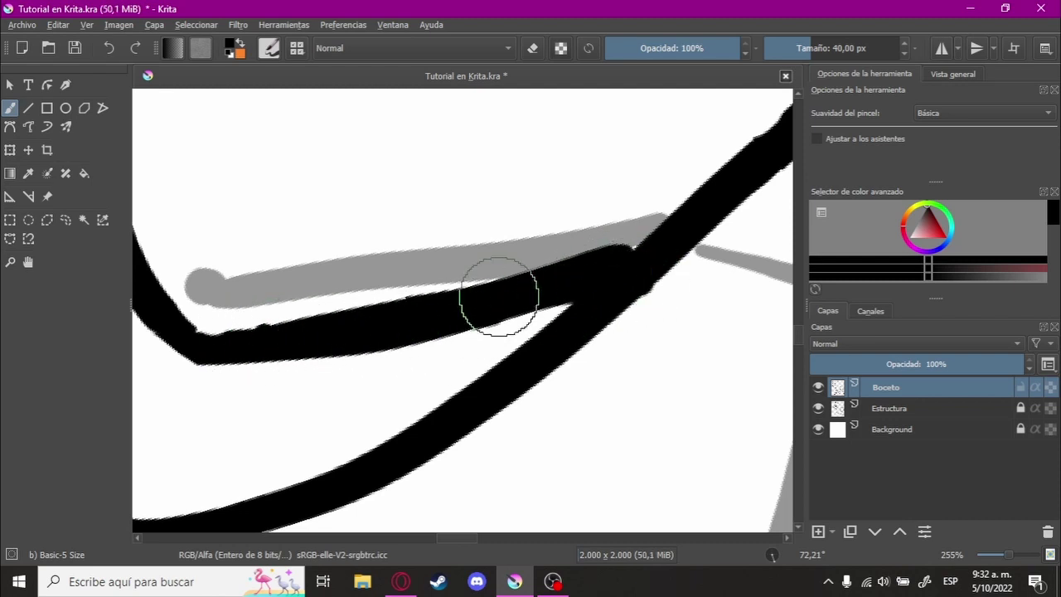
key(ctrl+z)
mouse_move(188, 338)
mouse_down()
mouse_move(618, 282)
mouse_move(462, 318)
mouse_move(659, 337)
mouse_up()
ctrl+scroll(533, 360, down, 3)
ctrl+scroll(467, 326, up, 3)
- Extend the leg's line stub to meet the right curve, then zoom out to check
key(e)
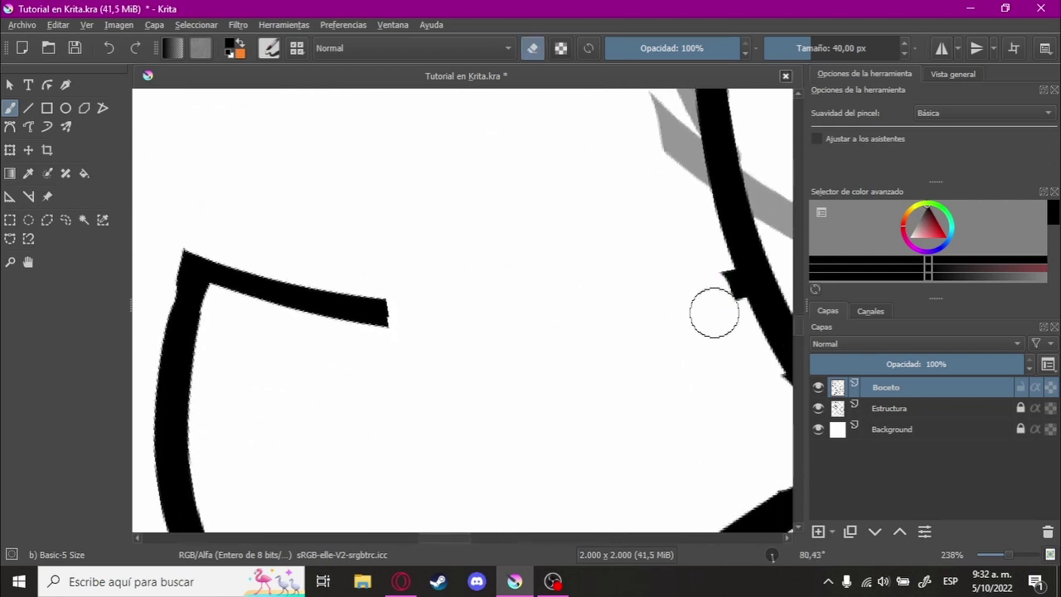
key(e)
drag(355, 303, 763, 273)
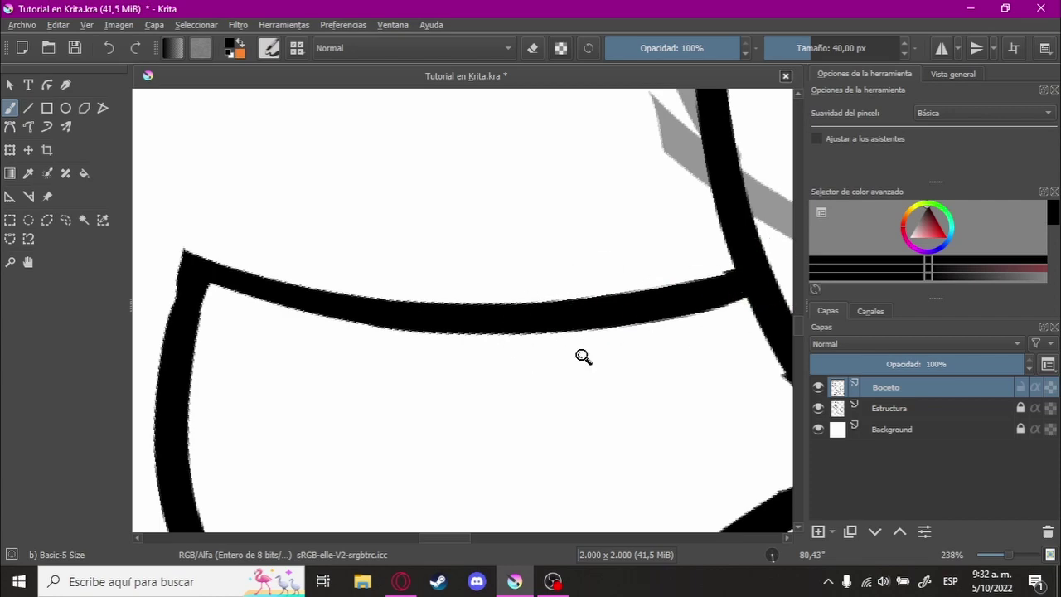
mouse_move(583, 356)
mouse_down()
mouse_move(639, 237)
mouse_move(461, 324)
mouse_move(500, 403)
mouse_move(562, 430)
mouse_move(564, 372)
mouse_move(461, 372)
mouse_move(559, 305)
mouse_move(426, 386)
mouse_up()
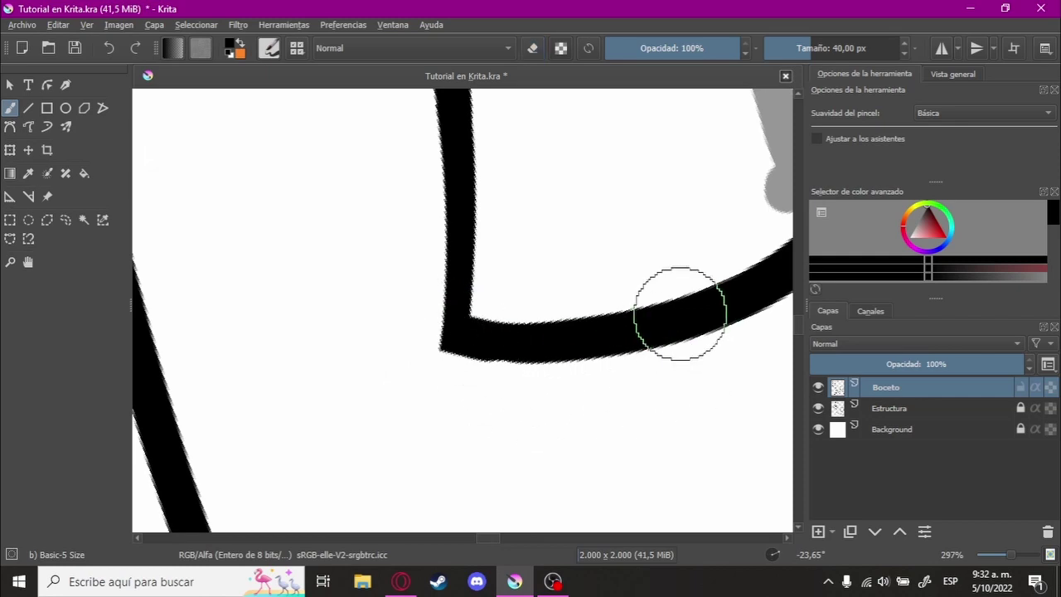
mouse_move(679, 313)
mouse_down()
mouse_move(572, 414)
mouse_move(670, 365)
mouse_move(609, 303)
mouse_move(668, 392)
mouse_up()
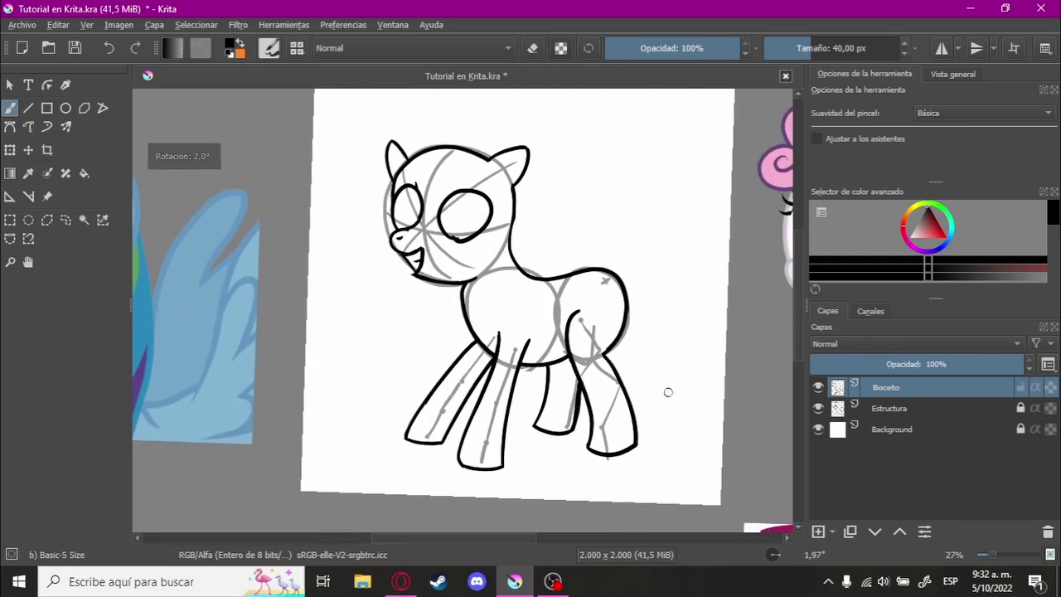
- Hide the Estructura guide layer and try a stroke curving the leg line into the body
click(819, 409)
mouse_move(652, 329)
mouse_down()
mouse_move(666, 351)
mouse_move(644, 373)
mouse_move(562, 348)
mouse_move(489, 356)
mouse_up()
mouse_move(414, 427)
mouse_down()
mouse_move(464, 348)
mouse_move(410, 351)
mouse_move(497, 360)
mouse_move(514, 349)
mouse_move(514, 303)
mouse_move(464, 310)
mouse_move(526, 407)
mouse_move(507, 300)
mouse_move(530, 291)
mouse_move(578, 206)
mouse_move(486, 341)
mouse_move(562, 240)
mouse_move(581, 304)
mouse_move(571, 324)
mouse_move(609, 327)
mouse_move(461, 258)
mouse_move(569, 273)
mouse_move(418, 321)
mouse_up()
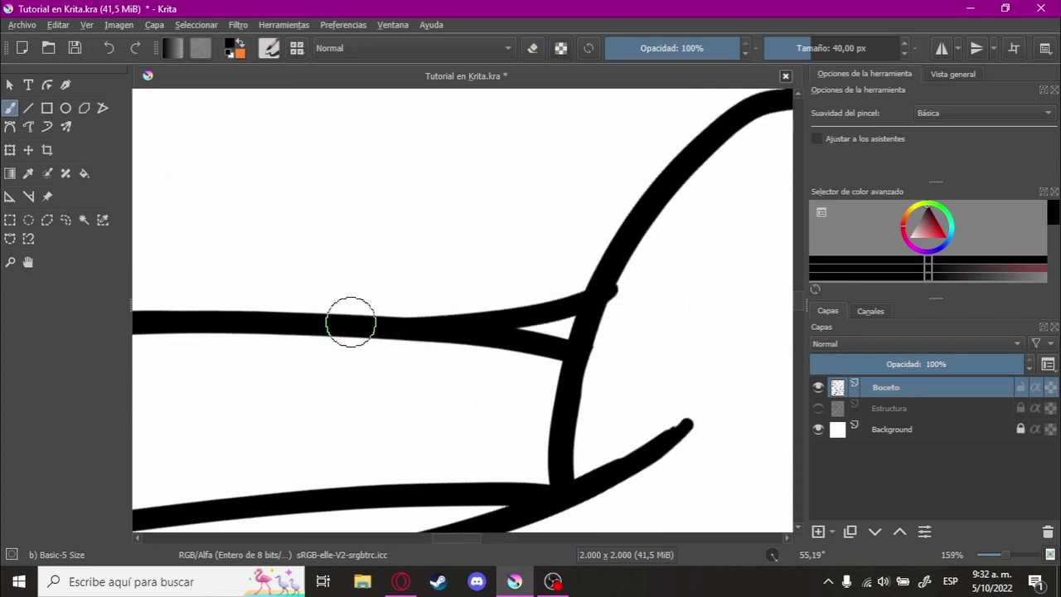
drag(340, 322, 610, 285)
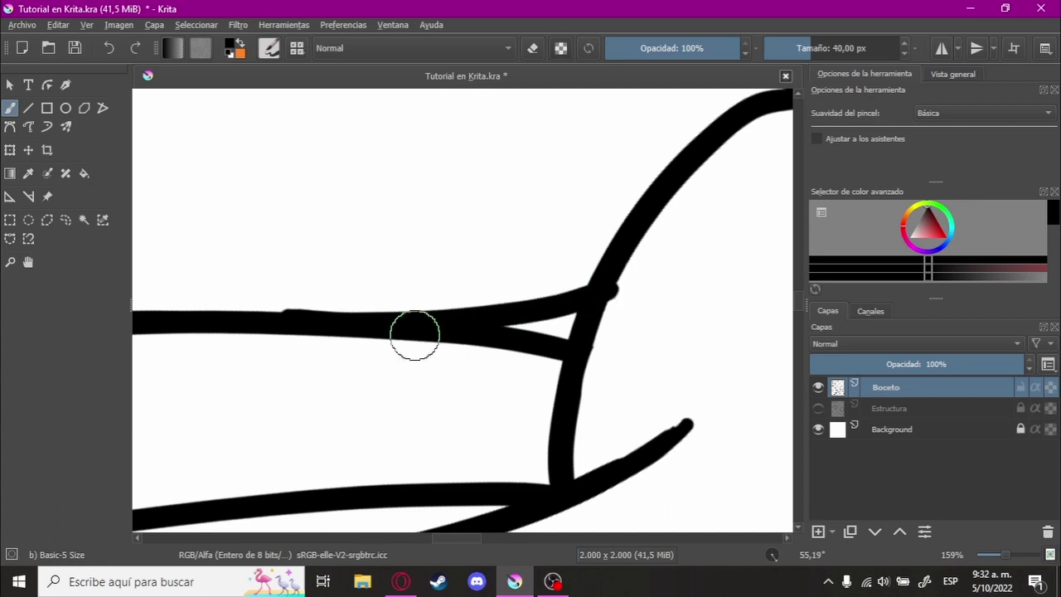
key(ctrl+z)
drag(293, 320, 611, 284)
key(ctrl+z)
- Redraw the joining stroke so the leg line merges into the body curve
drag(283, 319, 592, 282)
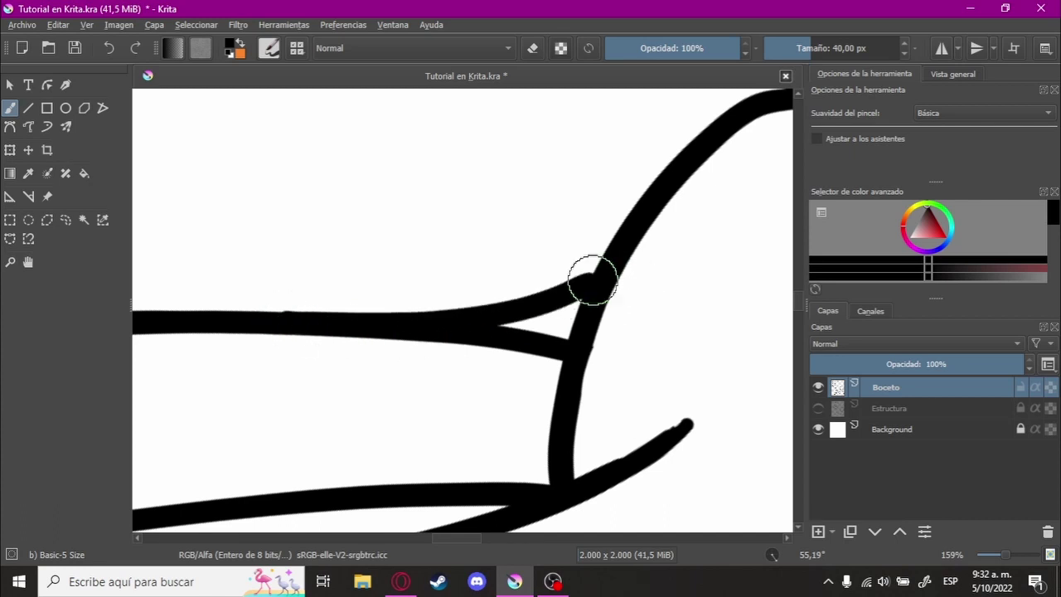
key(ctrl+z)
drag(275, 315, 611, 291)
key(ctrl+z)
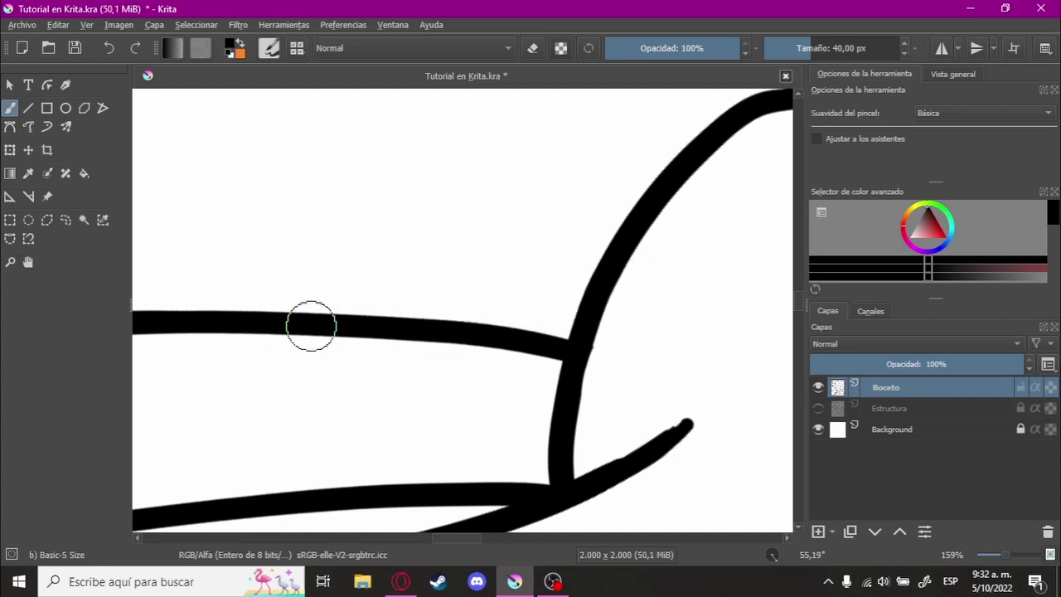
key(ctrl+z)
drag(280, 315, 594, 292)
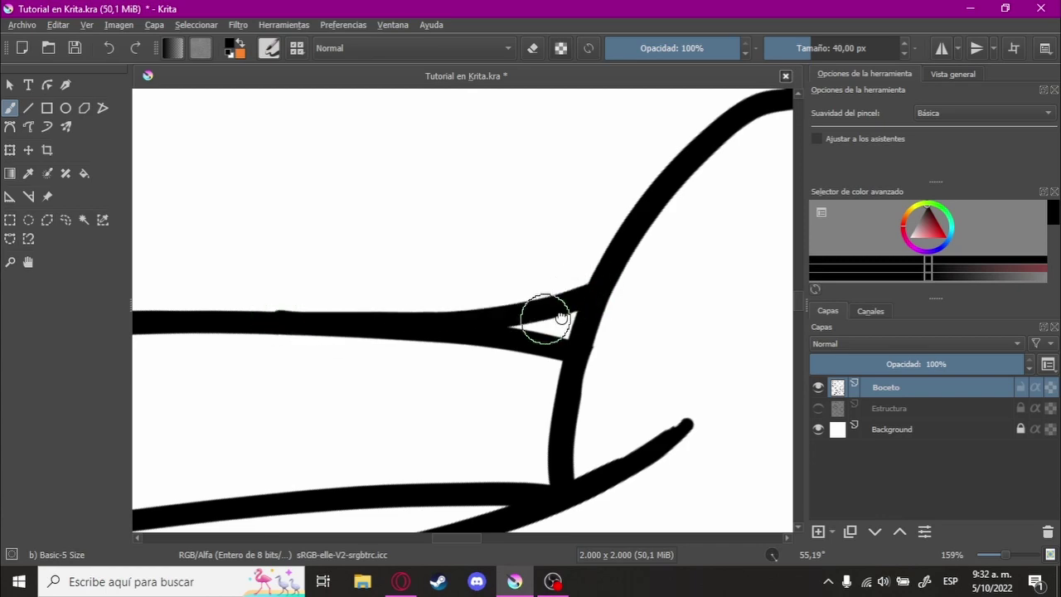
scroll(562, 319, up, 3)
drag(661, 274, 467, 289)
- Erase the stray upper stroke and even out the joint's top and bottom edges
key(e)
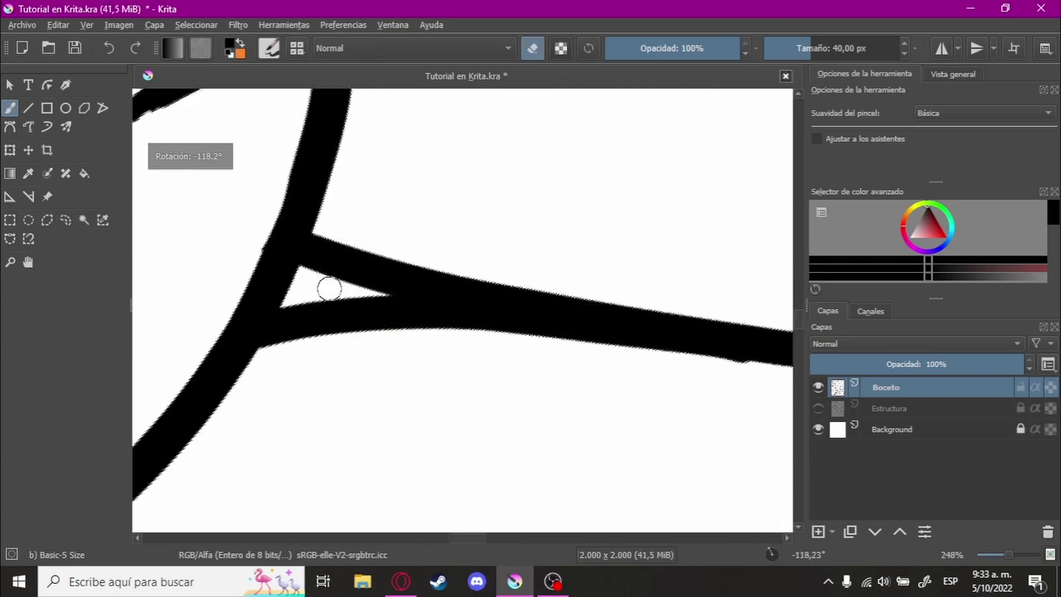
drag(329, 288, 620, 280)
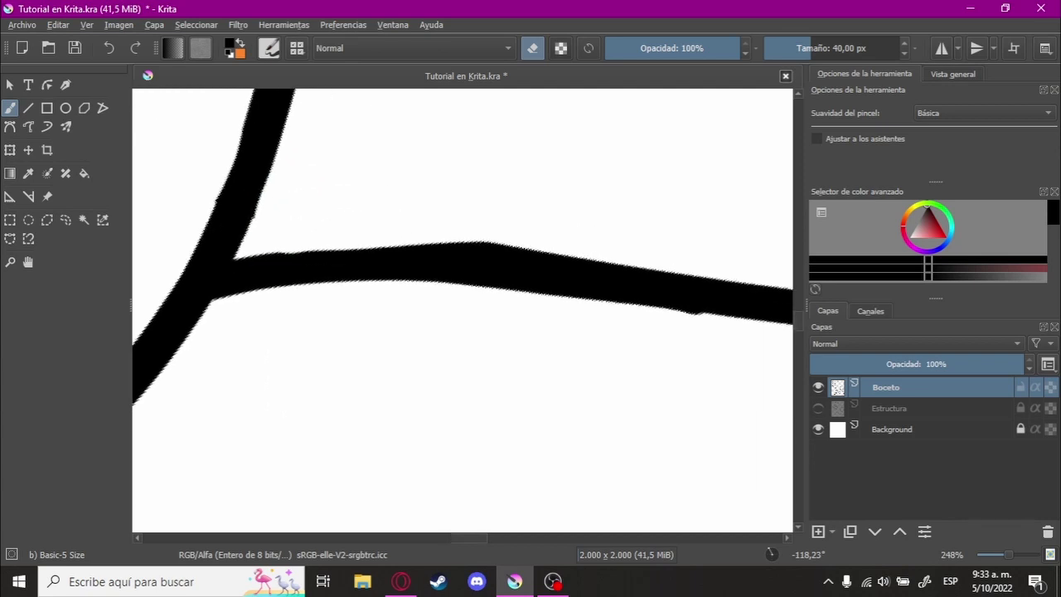
drag(373, 264, 588, 218)
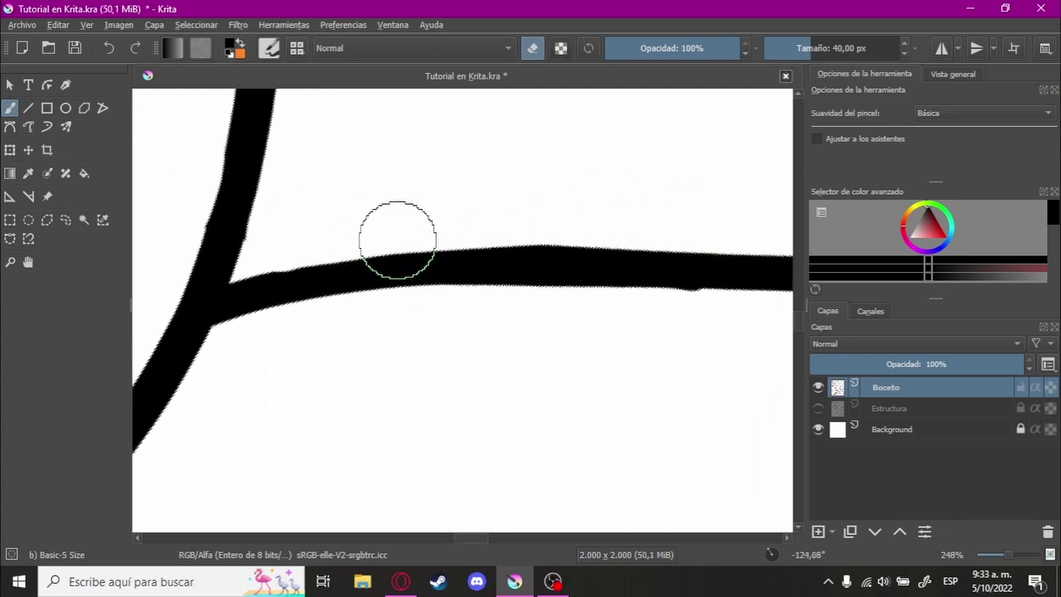
drag(397, 240, 722, 235)
mouse_move(586, 246)
mouse_down()
mouse_move(663, 310)
mouse_move(592, 445)
mouse_move(651, 352)
mouse_move(635, 374)
mouse_move(654, 374)
mouse_move(652, 392)
mouse_move(573, 387)
mouse_move(628, 323)
mouse_move(394, 337)
mouse_up()
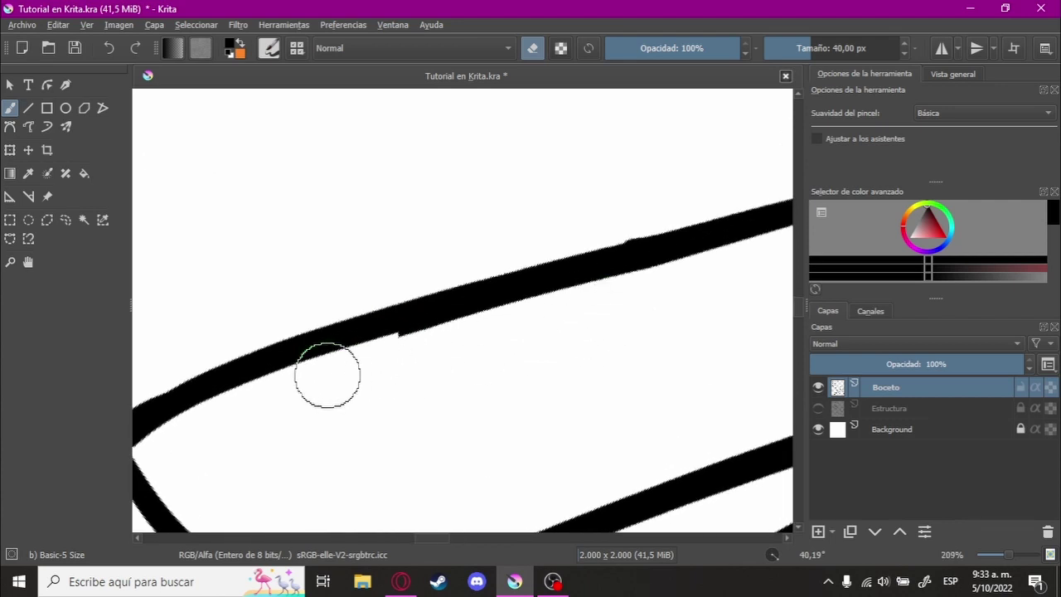
drag(549, 325, 504, 326)
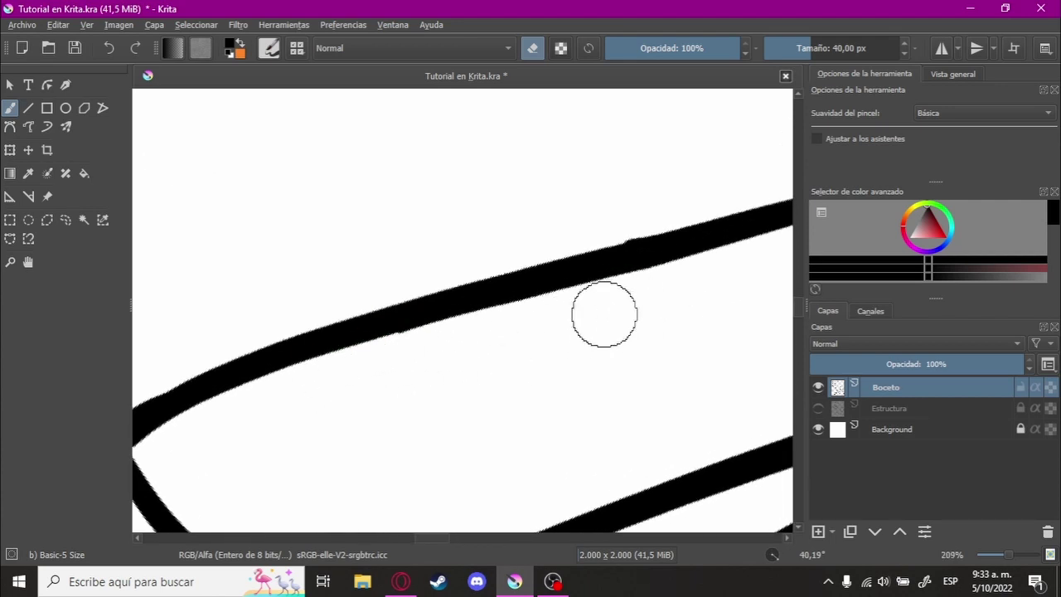
mouse_move(604, 315)
mouse_down()
mouse_move(583, 296)
mouse_move(649, 361)
mouse_move(642, 265)
mouse_up()
- Hide the interface and redraw the leg's upper outline line
key(Tab)
mouse_move(658, 353)
mouse_down()
mouse_move(473, 270)
mouse_move(543, 253)
mouse_up()
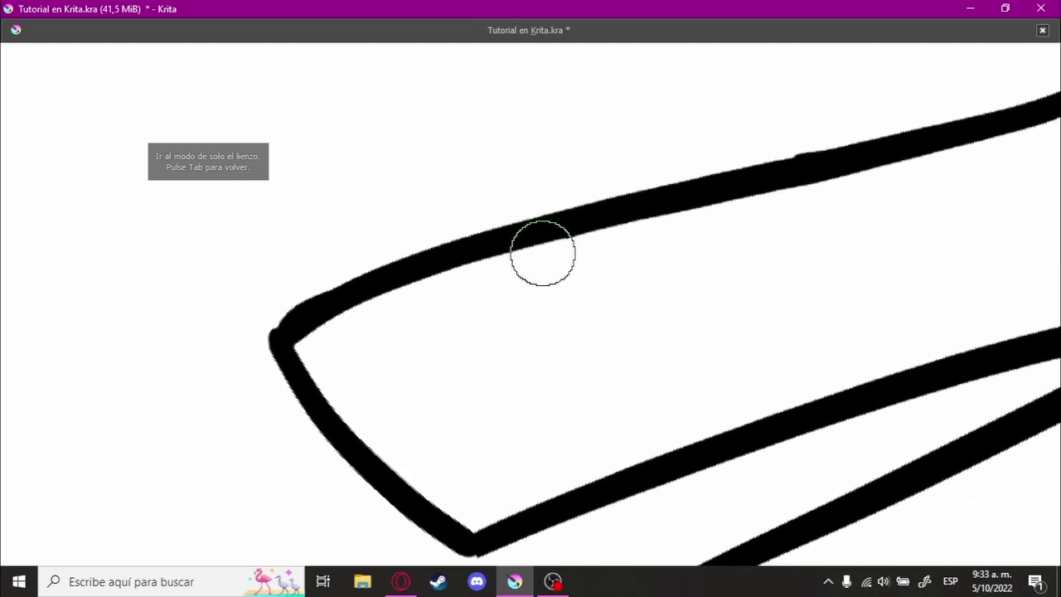
key(ctrl+z)
drag(234, 301, 582, 229)
key(ctrl+z)
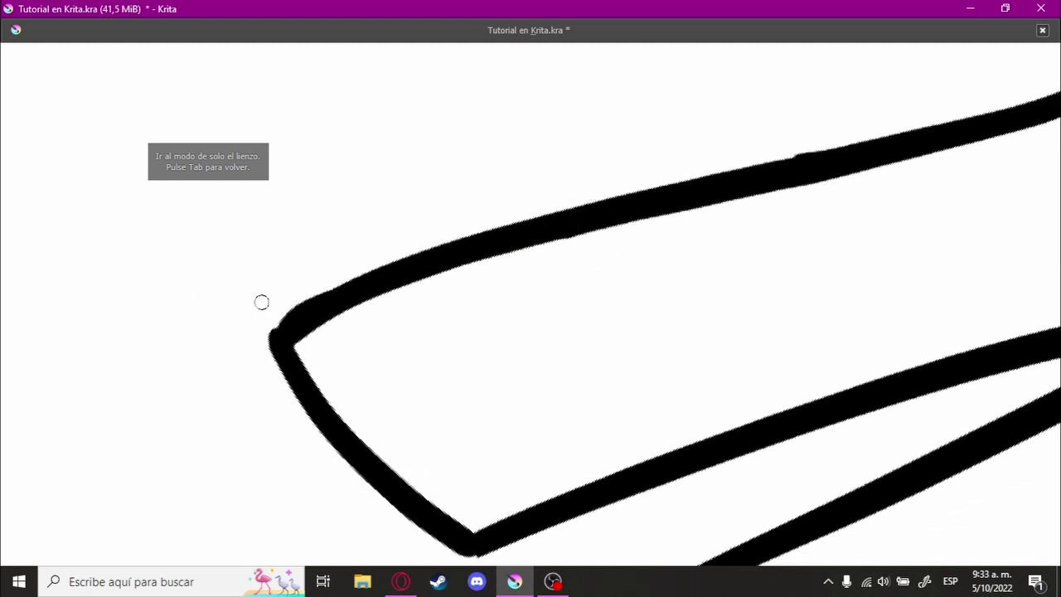
drag(258, 303, 611, 226)
- Retry the leg's upper edge at the hoof corner so it meets the bottom curve
key(ctrl+z)
mouse_move(244, 285)
mouse_down()
mouse_move(606, 230)
mouse_move(301, 275)
mouse_move(649, 199)
mouse_move(240, 287)
mouse_move(515, 241)
mouse_up()
key(ctrl+z)
key(ctrl+z)
key(ctrl+z)
key(ctrl+z)
drag(260, 286, 639, 208)
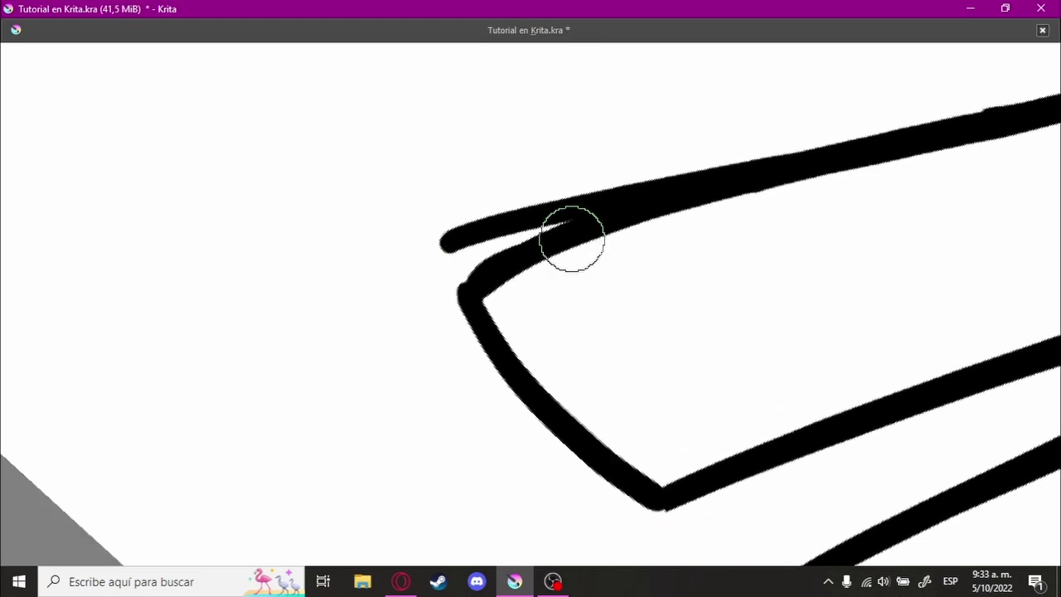
mouse_move(573, 237)
mouse_down()
mouse_move(445, 359)
mouse_move(638, 332)
mouse_up()
key(ctrl+z)
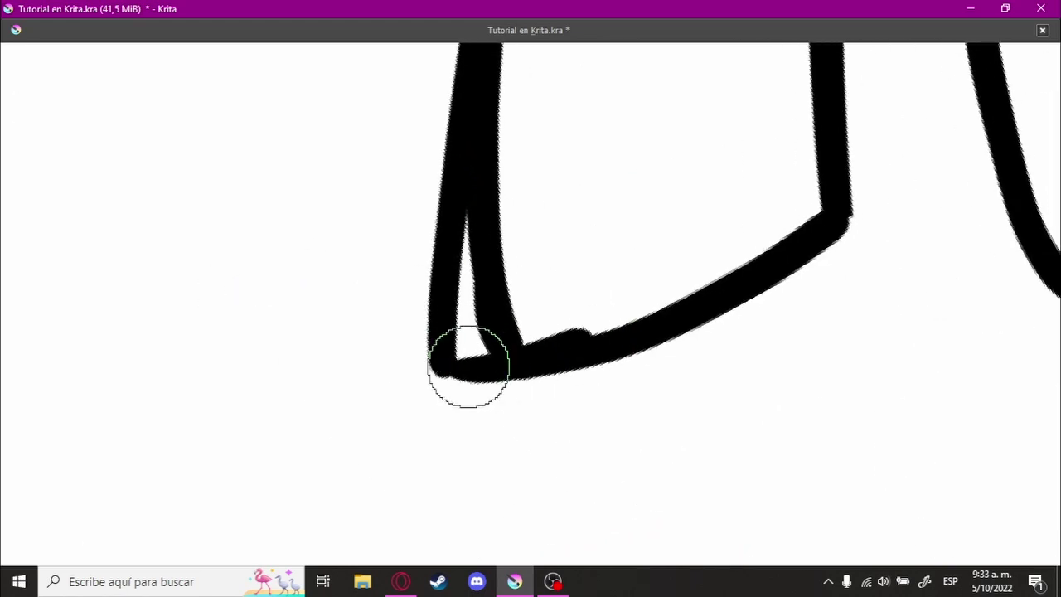
mouse_move(433, 364)
mouse_down()
mouse_move(549, 357)
mouse_move(614, 336)
mouse_up()
key(ctrl+z)
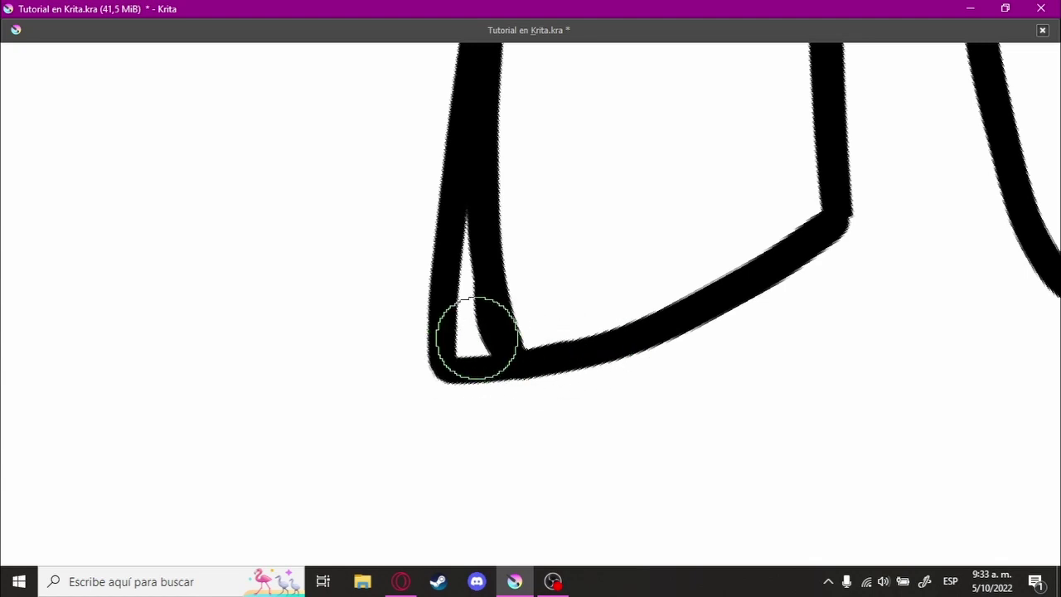
- Erase the black wedge under the top stroke, then zoom out to the whole pony
mouse_move(554, 315)
mouse_down()
mouse_move(568, 371)
mouse_move(600, 326)
mouse_up()
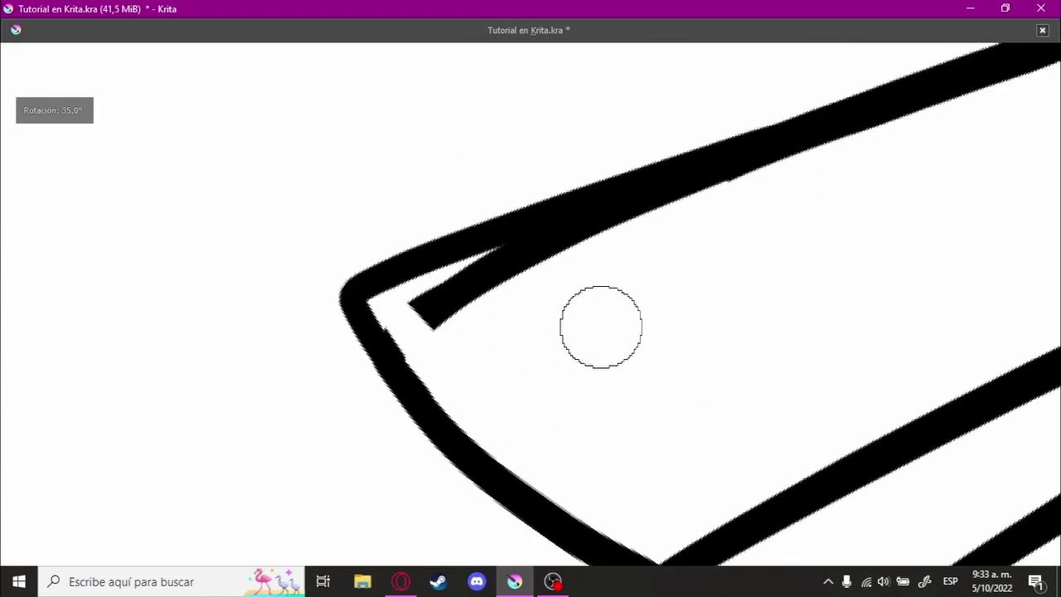
drag(443, 313, 690, 219)
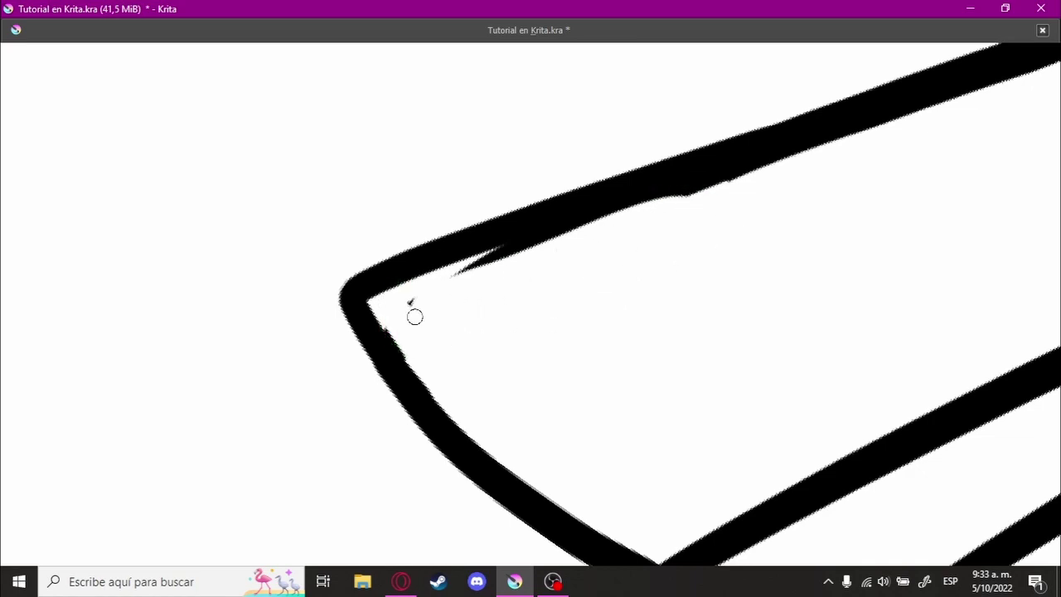
key(minus)
key(minus)
key(minus)
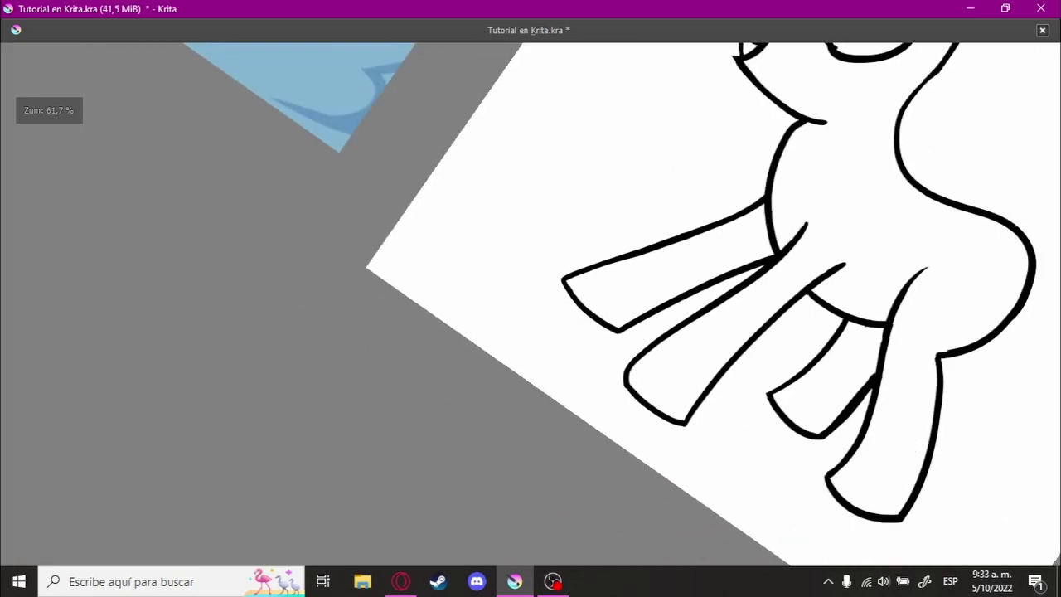
drag(580, 249, 609, 244)
scroll(621, 315, down, 2)
scroll(621, 315, down, 2)
- Zoom onto the pony's legs and try, then undo, a line along one leg
scroll(621, 315, down, 1)
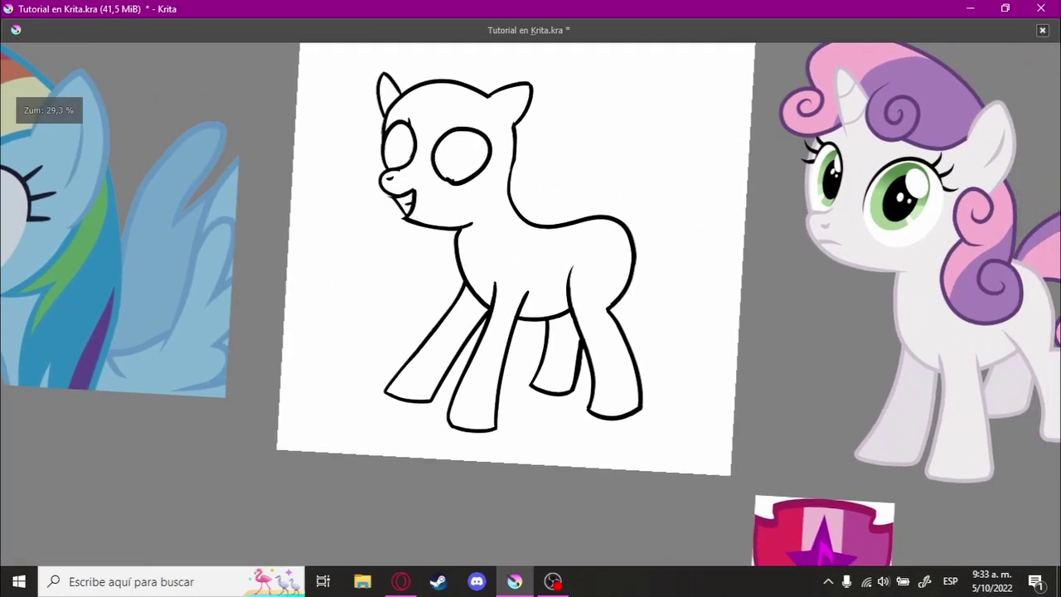
mouse_move(630, 281)
mouse_down()
mouse_move(655, 296)
mouse_move(639, 310)
mouse_move(633, 351)
mouse_move(642, 354)
mouse_move(630, 346)
mouse_up()
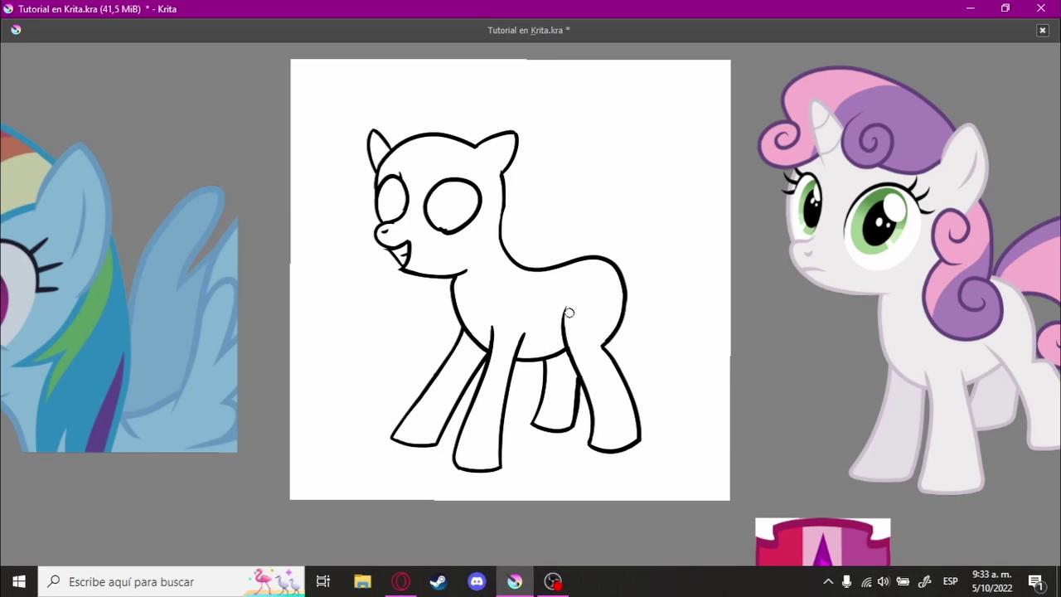
mouse_move(568, 313)
mouse_down()
mouse_move(639, 339)
mouse_move(472, 284)
mouse_move(409, 367)
mouse_up()
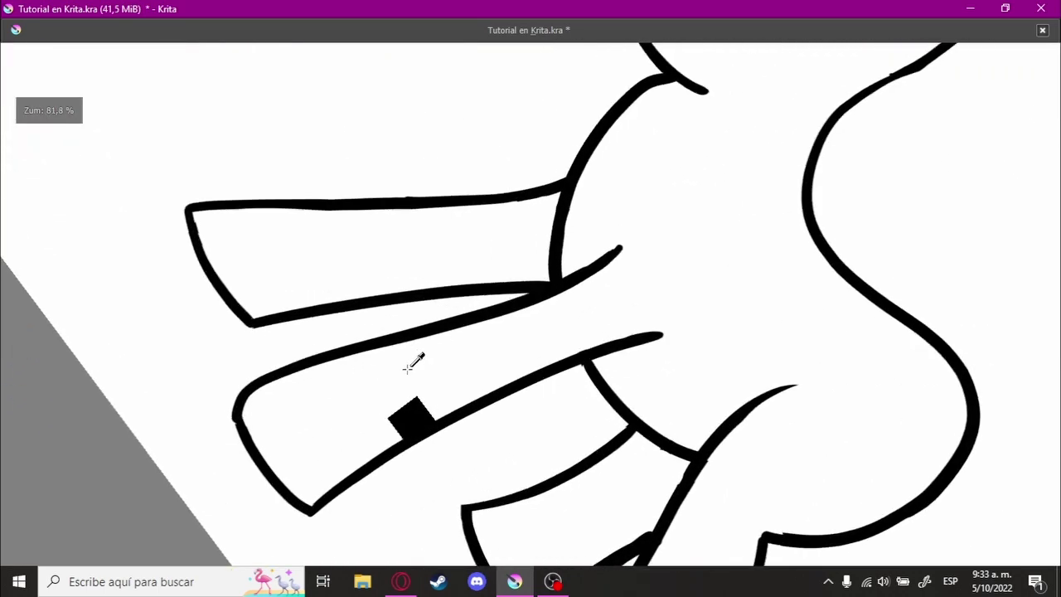
mouse_move(667, 274)
mouse_down()
mouse_move(410, 343)
mouse_move(296, 310)
mouse_move(663, 219)
mouse_up()
key(ctrl+z)
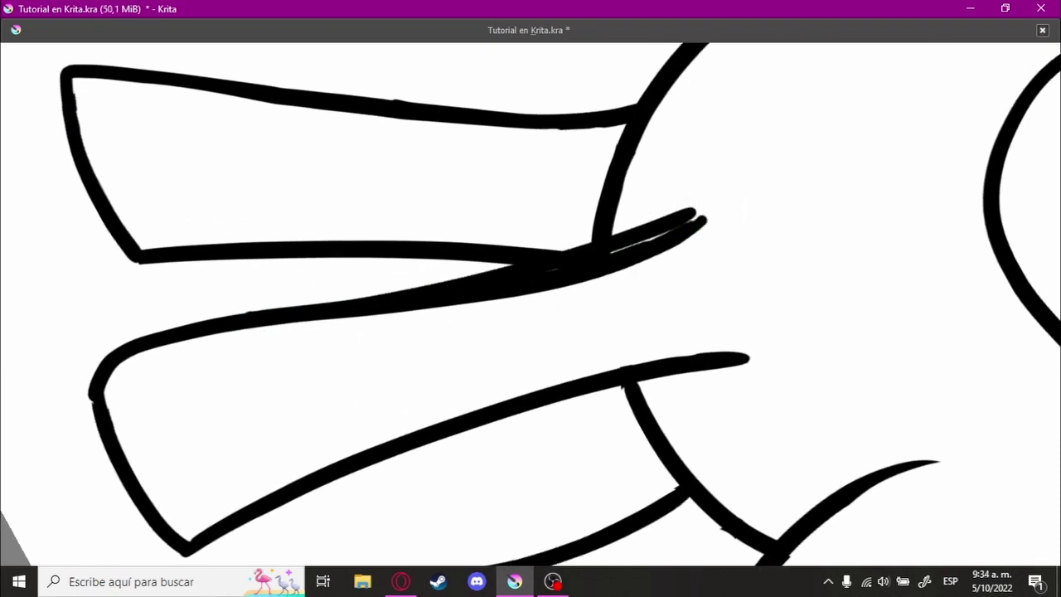
key(ctrl+z)
- Redraw the leg line twice, ending with the overlapping stroke removed
mouse_move(700, 218)
mouse_down()
mouse_move(595, 282)
mouse_move(289, 334)
mouse_up()
key(ctrl+z)
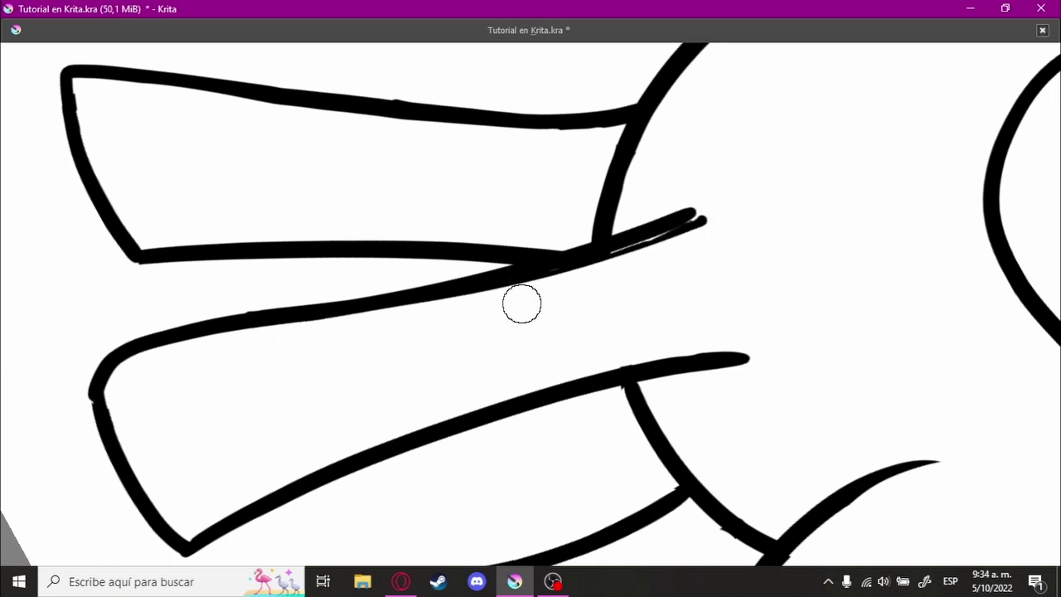
drag(522, 303, 303, 334)
key(ctrl+z)
key(ctrl+shift+z)
key(ctrl+z)
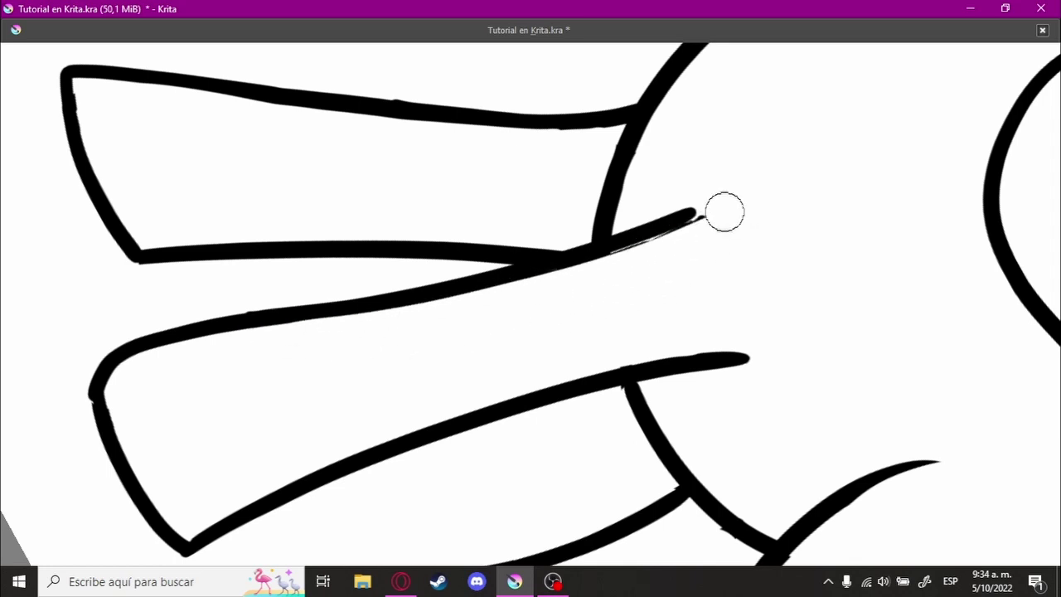
scroll(727, 201, down, 5)
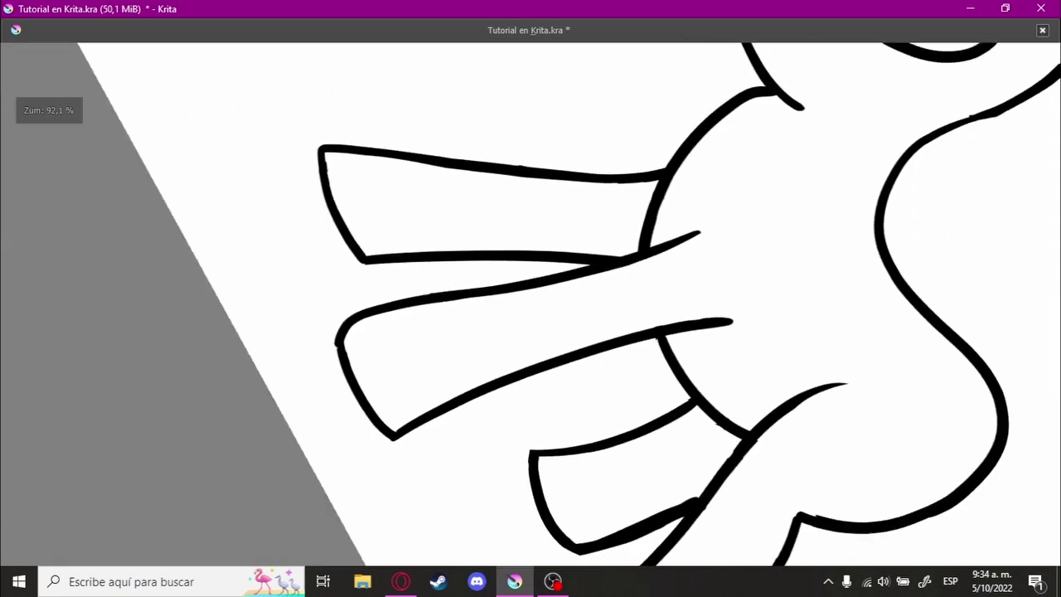
- Redraw the leg's top edge from the body junction out to its corner
mouse_move(641, 263)
mouse_down()
mouse_move(669, 266)
mouse_move(595, 178)
mouse_move(516, 233)
mouse_up()
scroll(517, 233, up, 3)
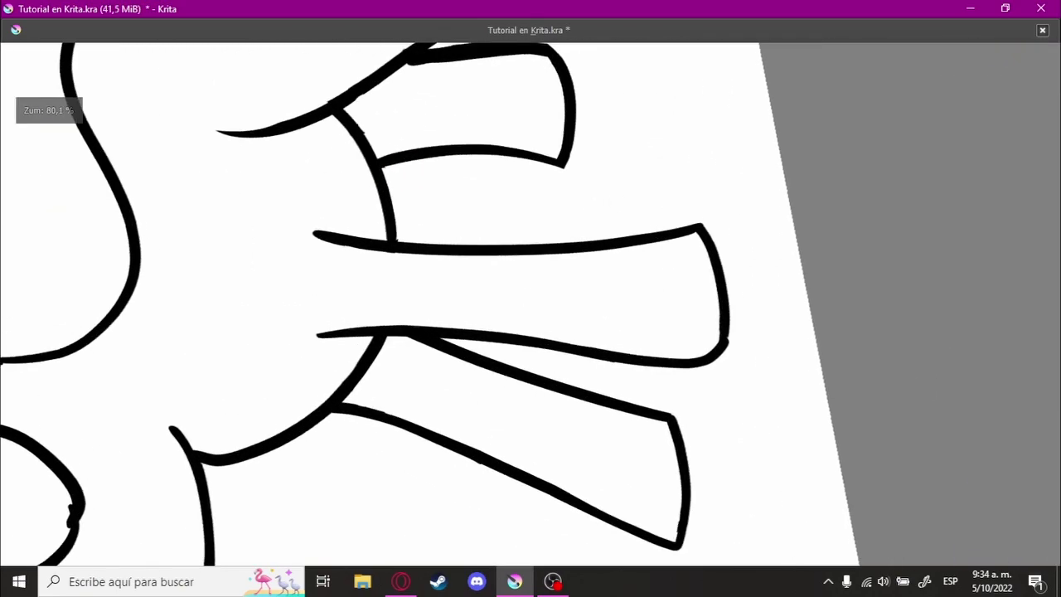
scroll(530, 232, up, 3)
scroll(580, 228, up, 2)
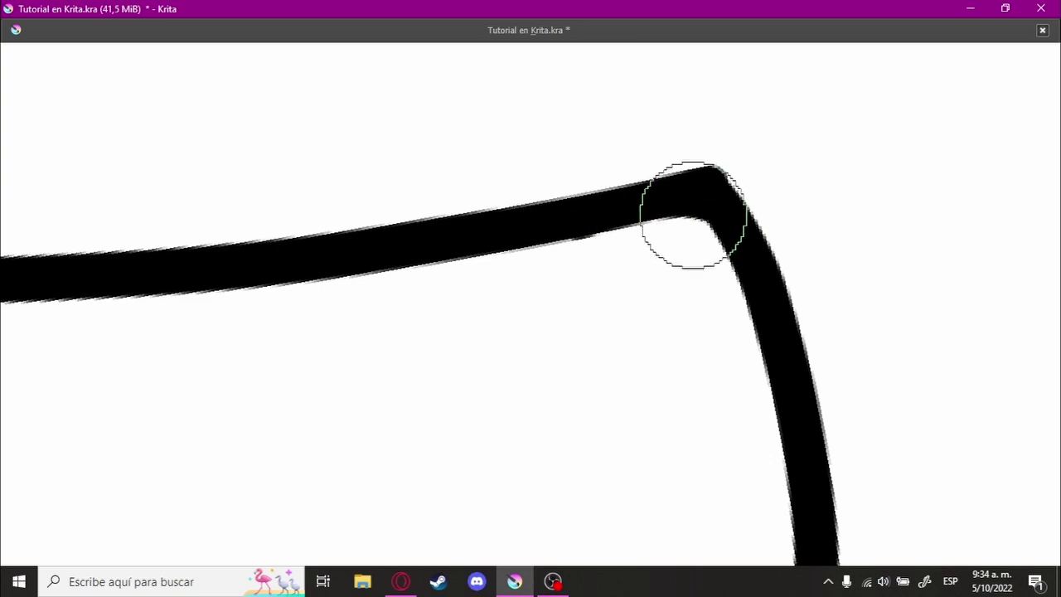
scroll(702, 234, down, 8)
mouse_move(575, 334)
mouse_down()
mouse_move(702, 315)
mouse_move(684, 344)
mouse_move(671, 324)
mouse_up()
scroll(671, 324, up, 4)
scroll(644, 166, up, 4)
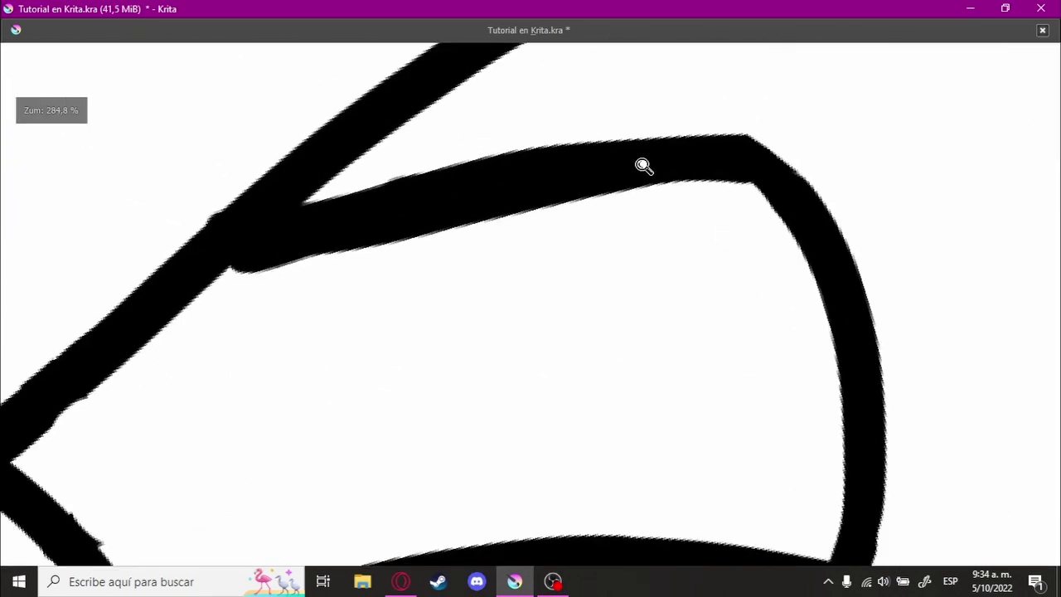
mouse_move(693, 217)
mouse_down()
mouse_move(246, 301)
mouse_move(627, 221)
mouse_move(232, 289)
mouse_move(603, 211)
mouse_up()
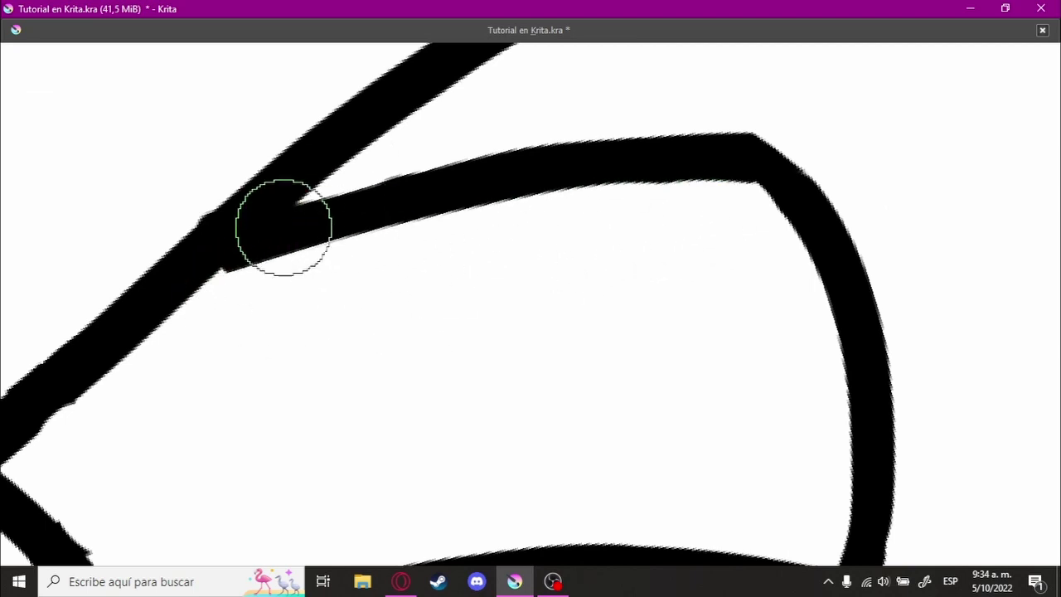
mouse_move(283, 228)
mouse_down()
mouse_move(739, 187)
mouse_move(317, 213)
mouse_move(705, 138)
mouse_move(328, 220)
mouse_move(683, 151)
mouse_up()
scroll(589, 320, down, 5)
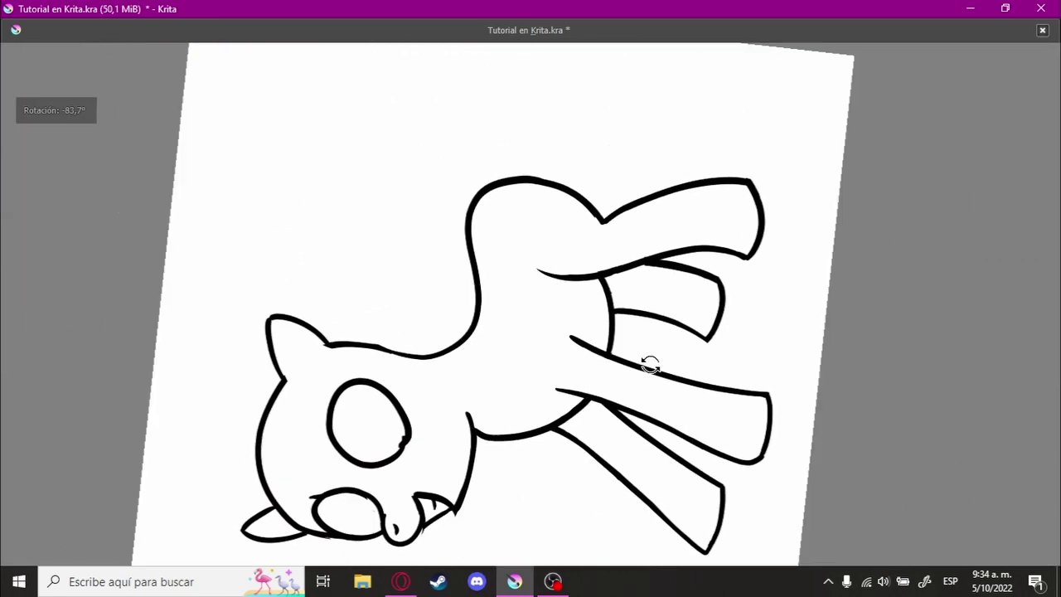
- Move the view to the pony's back line and erase a gap in the outline
mouse_move(663, 367)
mouse_down()
mouse_move(617, 387)
mouse_move(611, 296)
mouse_up()
scroll(610, 296, up, 5)
scroll(666, 237, up, 3)
mouse_move(666, 237)
mouse_down()
mouse_move(699, 208)
mouse_move(685, 224)
mouse_up()
scroll(606, 244, down, 1)
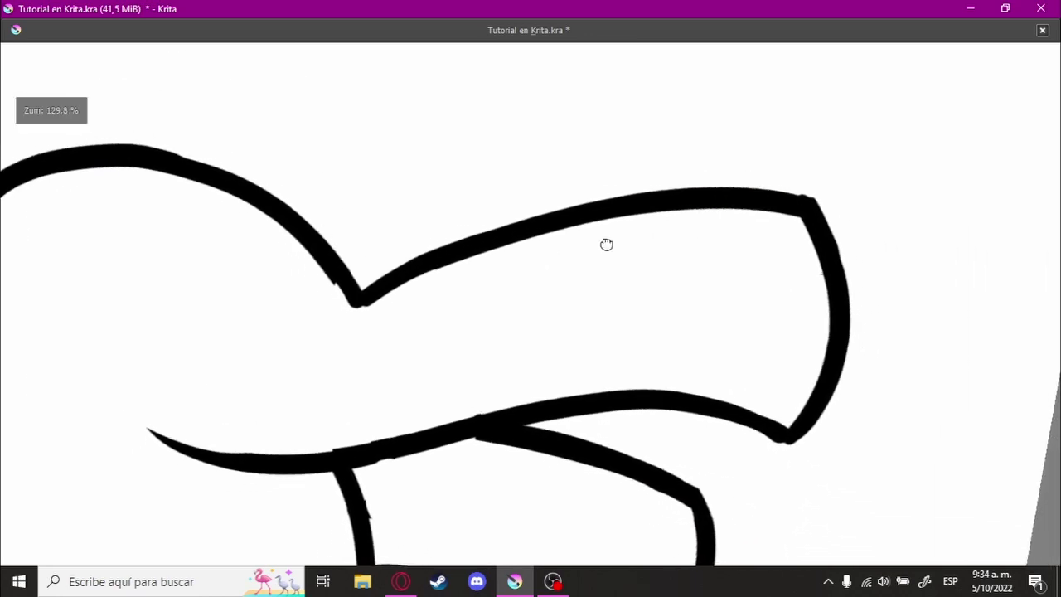
mouse_move(606, 244)
mouse_down()
mouse_move(450, 249)
mouse_move(753, 214)
mouse_up()
scroll(753, 213, up, 1)
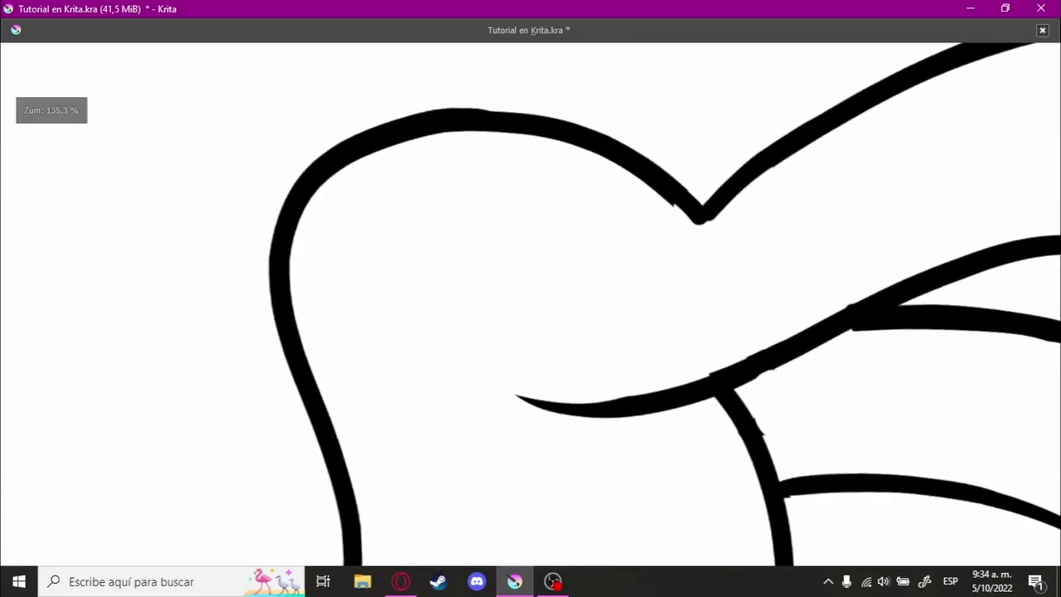
drag(280, 278, 252, 299)
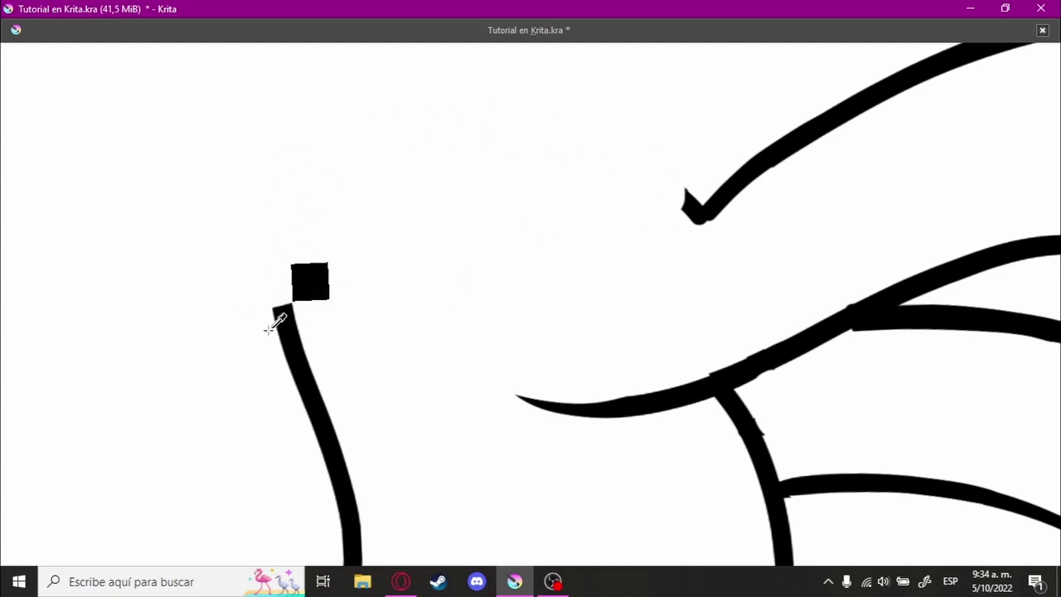
- Redraw the outline curve so it joins into the V notch
drag(328, 224, 710, 222)
key(ctrl+z)
key(ctrl+z)
mouse_move(285, 308)
mouse_down()
mouse_move(654, 165)
mouse_move(683, 220)
mouse_up()
drag(400, 319, 385, 321)
scroll(385, 321, down, 5)
scroll(663, 304, up, 2)
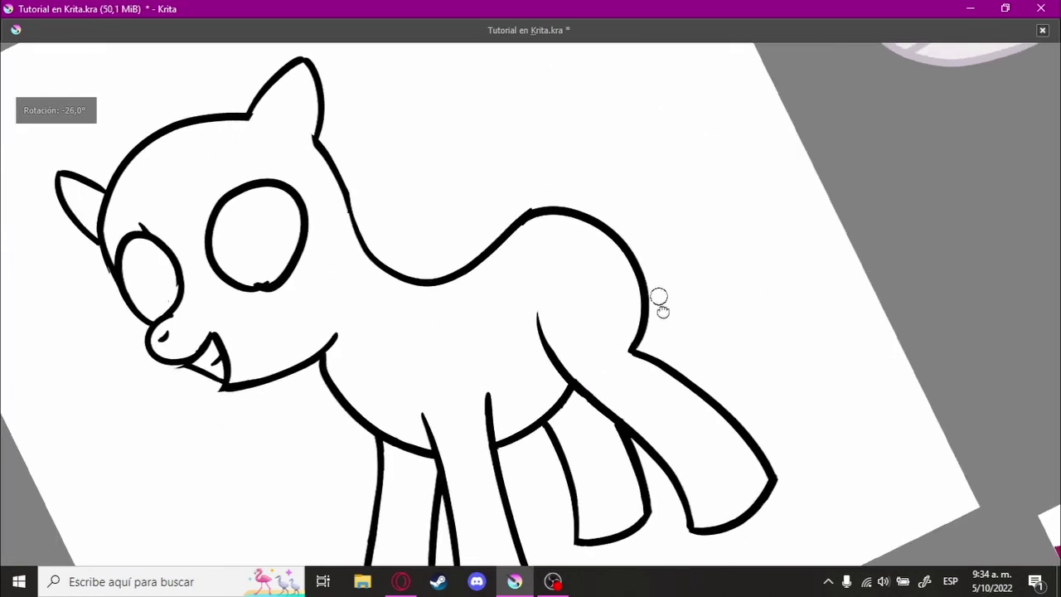
scroll(573, 211, up, 3)
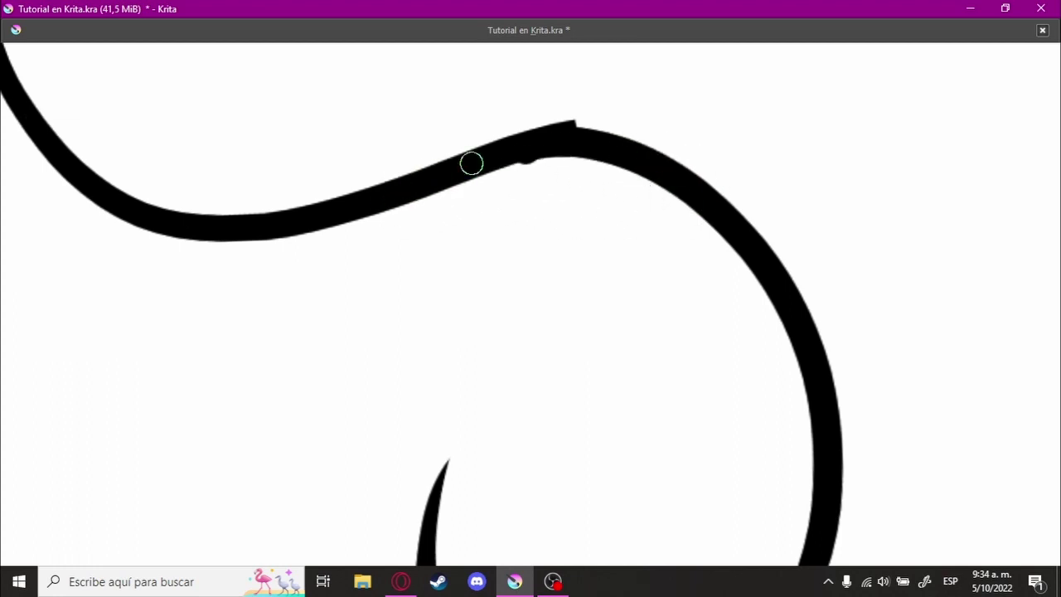
- Enlarge the brush and dab black ink onto the curve junction
key(])
key(])
key(])
drag(481, 164, 462, 220)
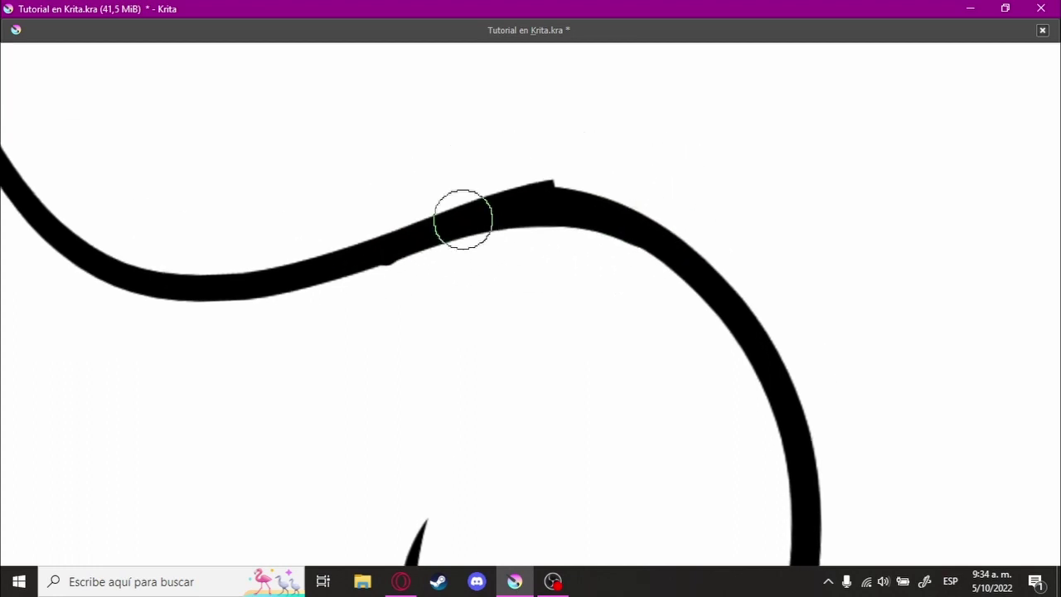
scroll(524, 217, down, 2)
scroll(461, 350, down, 3)
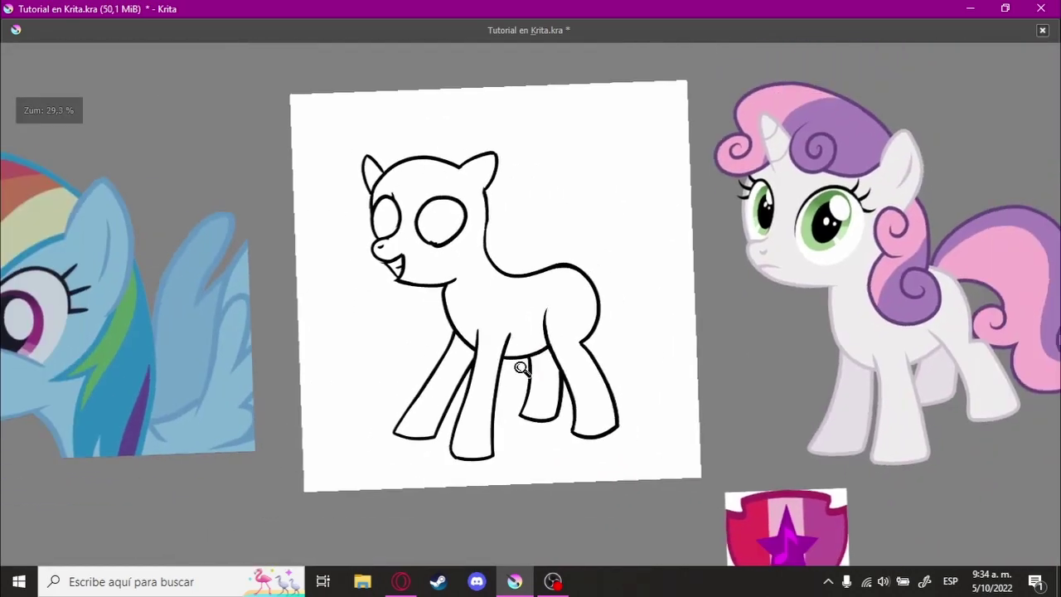
scroll(628, 304, up, 2)
scroll(627, 303, up, 2)
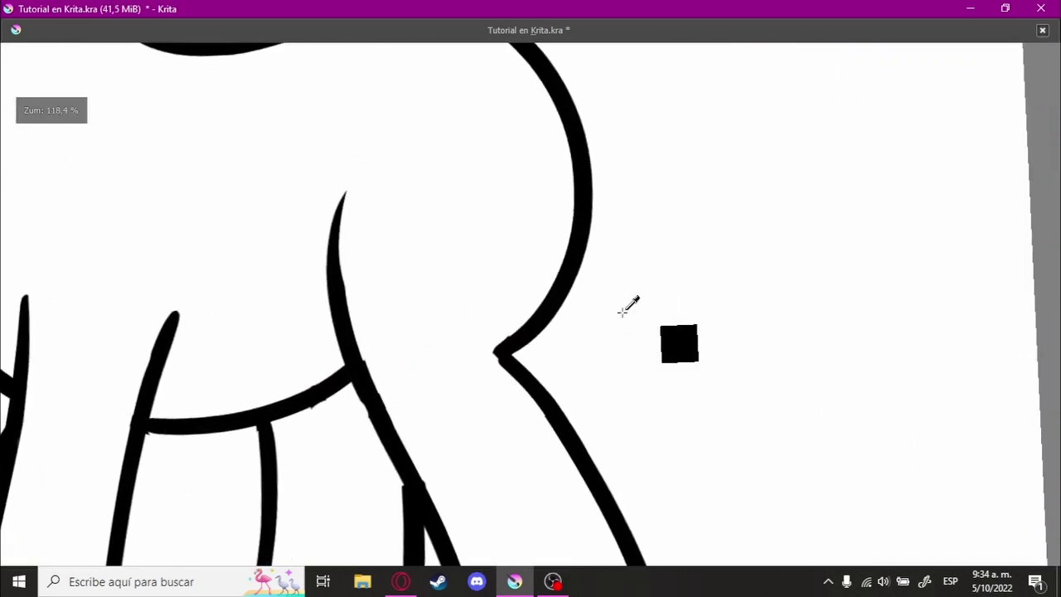
scroll(577, 213, up, 1)
scroll(709, 287, up, 1)
scroll(611, 303, up, 1)
scroll(526, 320, up, 2)
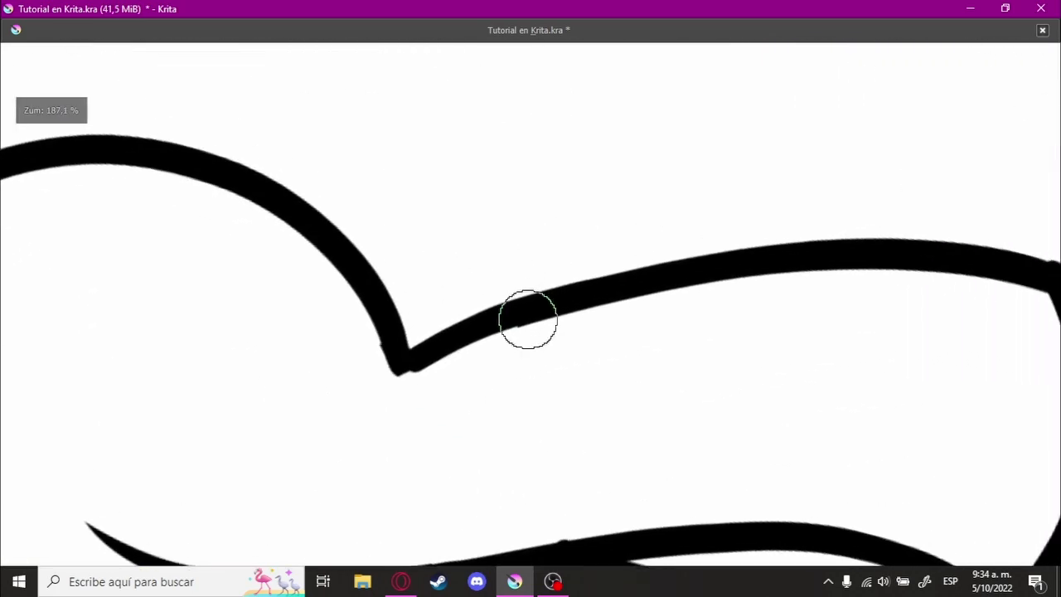
click(431, 355)
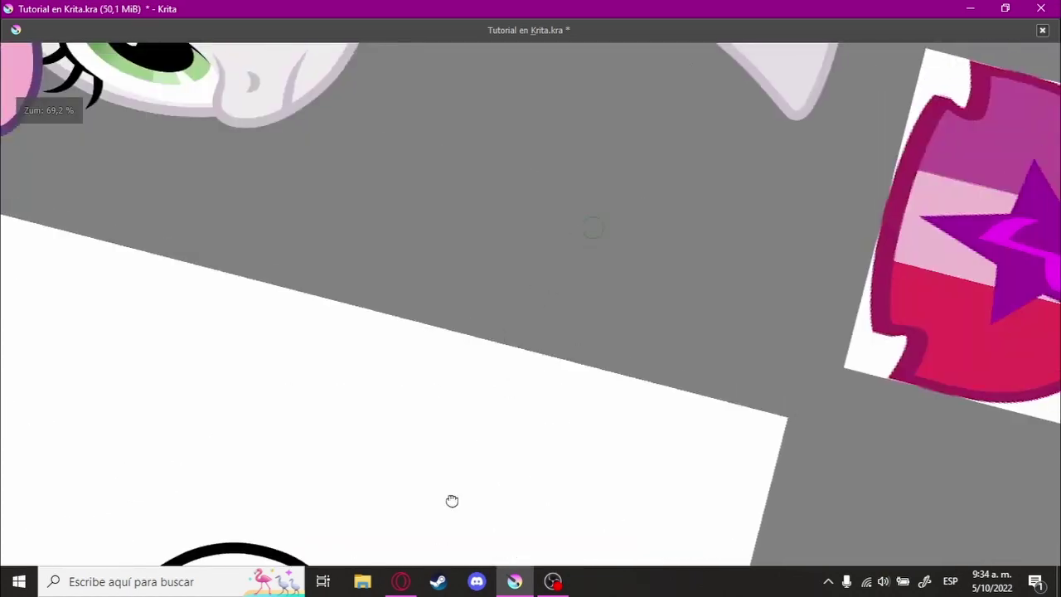
scroll(509, 295, up, 1)
scroll(464, 367, up, 1)
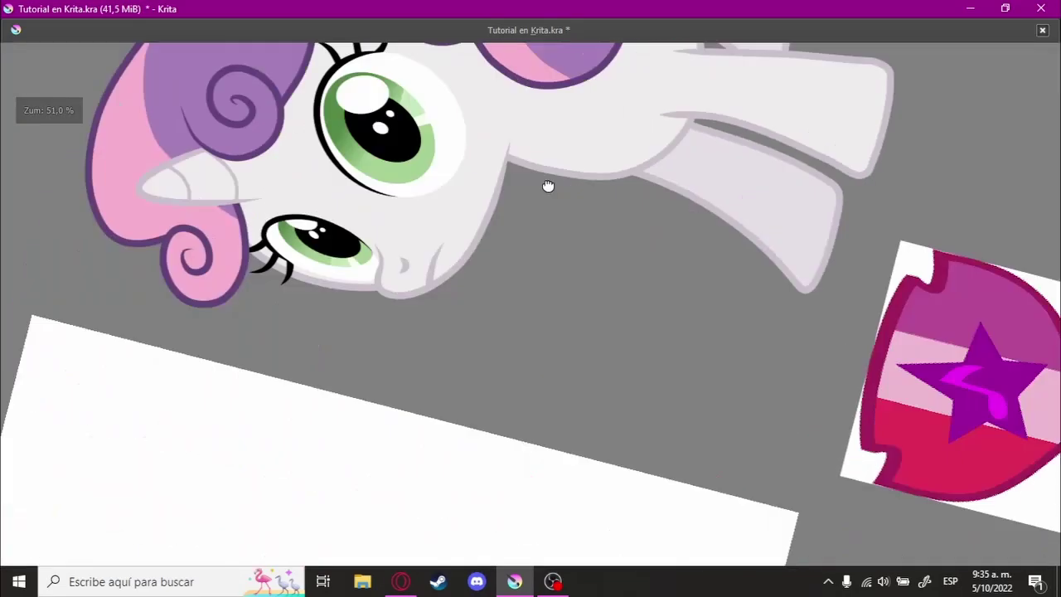
scroll(606, 238, up, 2)
scroll(639, 199, up, 1)
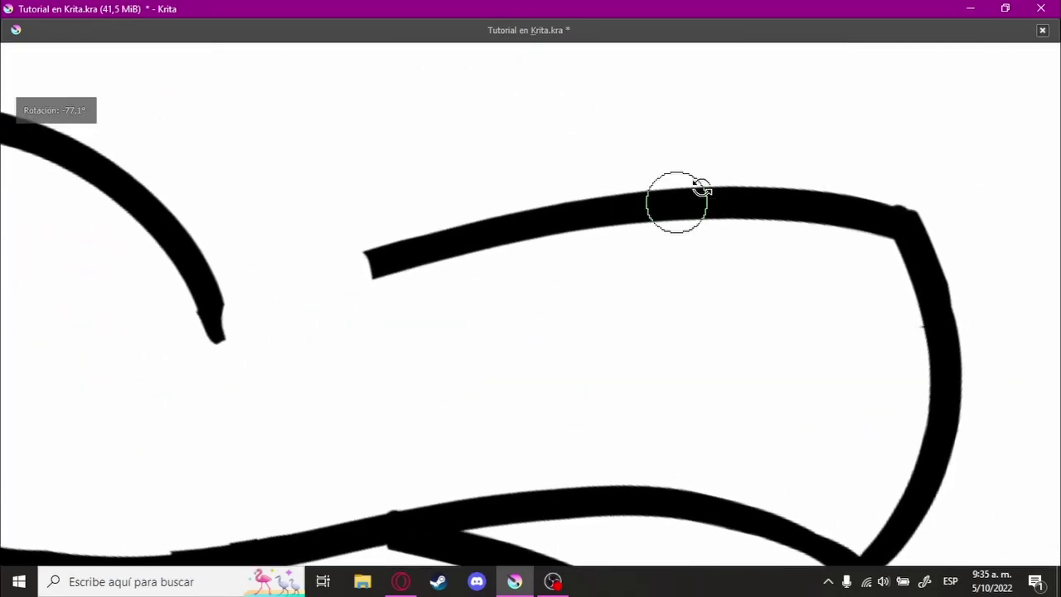
scroll(675, 201, up, 1)
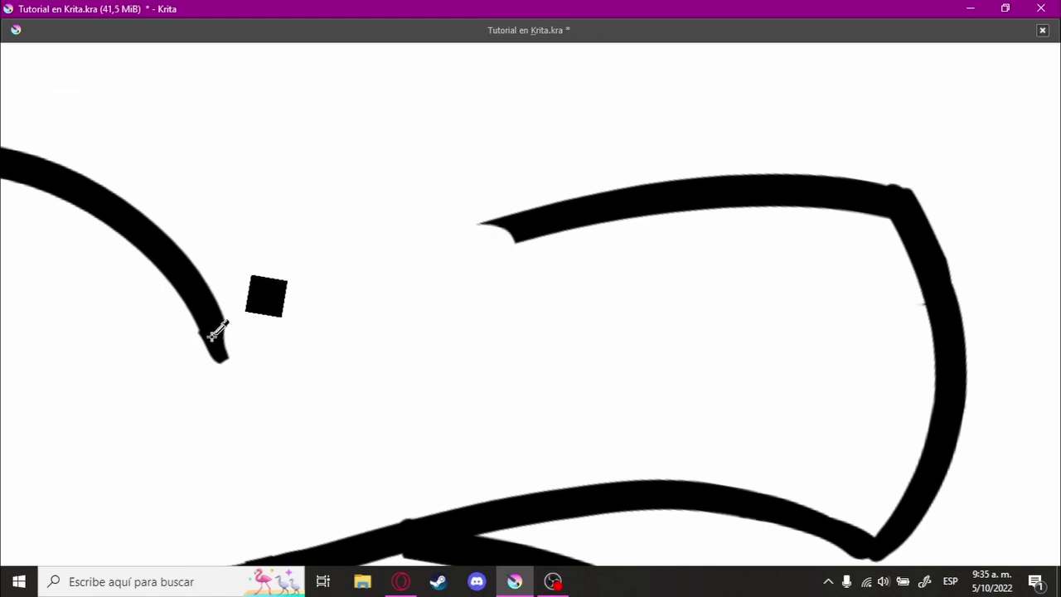
- Draw a connecting stroke from the curve's end to the upper line, retrying until clean
key(ctrl+z)
mouse_move(221, 353)
mouse_down()
mouse_move(390, 240)
mouse_move(544, 224)
mouse_up()
key(ctrl+z)
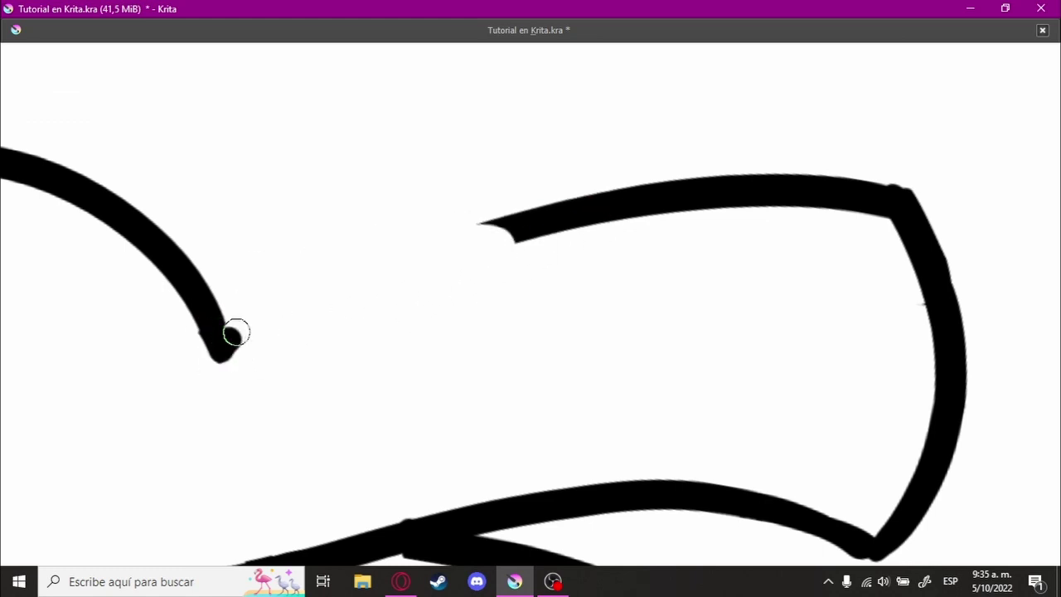
drag(236, 333, 623, 191)
key(ctrl+z)
mouse_move(223, 344)
mouse_down()
mouse_move(517, 213)
mouse_move(623, 189)
mouse_up()
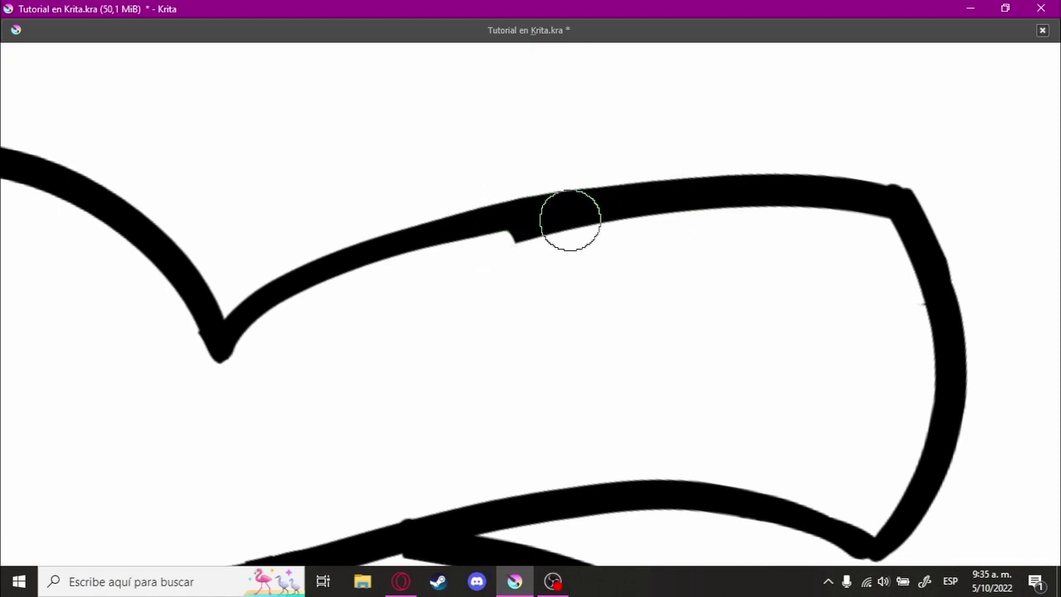
mouse_move(774, 227)
mouse_down()
mouse_move(580, 351)
mouse_move(748, 253)
mouse_move(689, 323)
mouse_up()
scroll(689, 324, down, 1)
- Reset the canvas rotation to upright and zoom in on the pony's eyes
scroll(680, 337, down, 1)
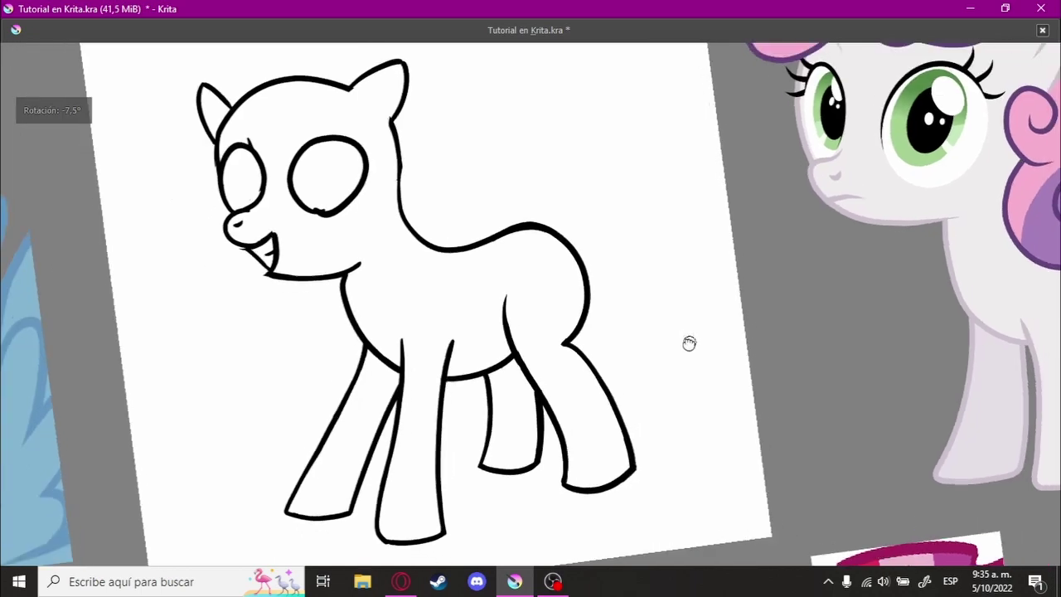
scroll(689, 343, down, 1)
scroll(682, 357, down, 1)
key(5)
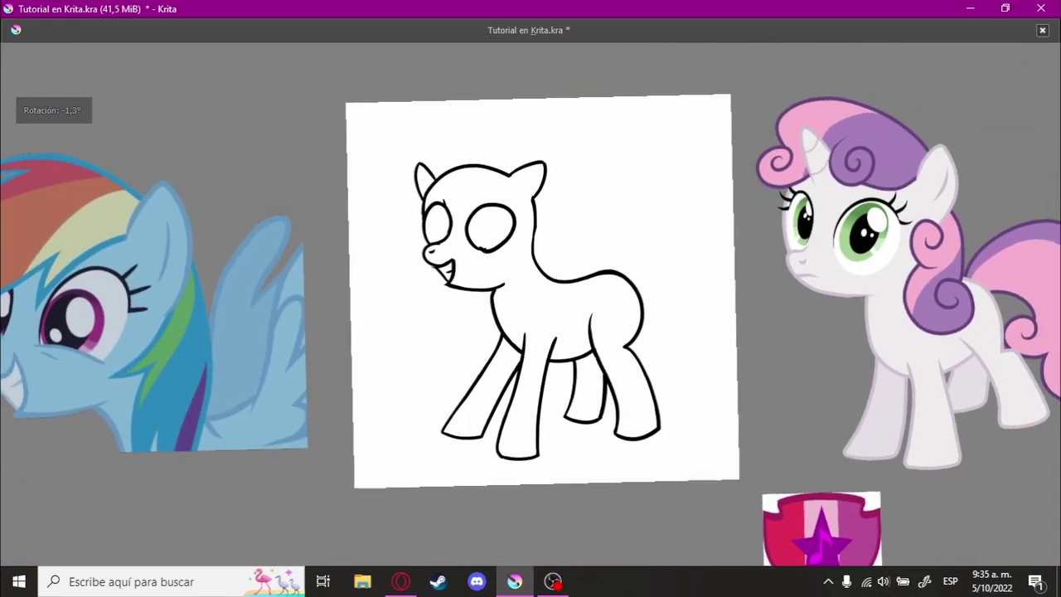
scroll(504, 243, up, 2)
scroll(504, 242, up, 2)
scroll(481, 331, up, 1)
scroll(481, 332, up, 3)
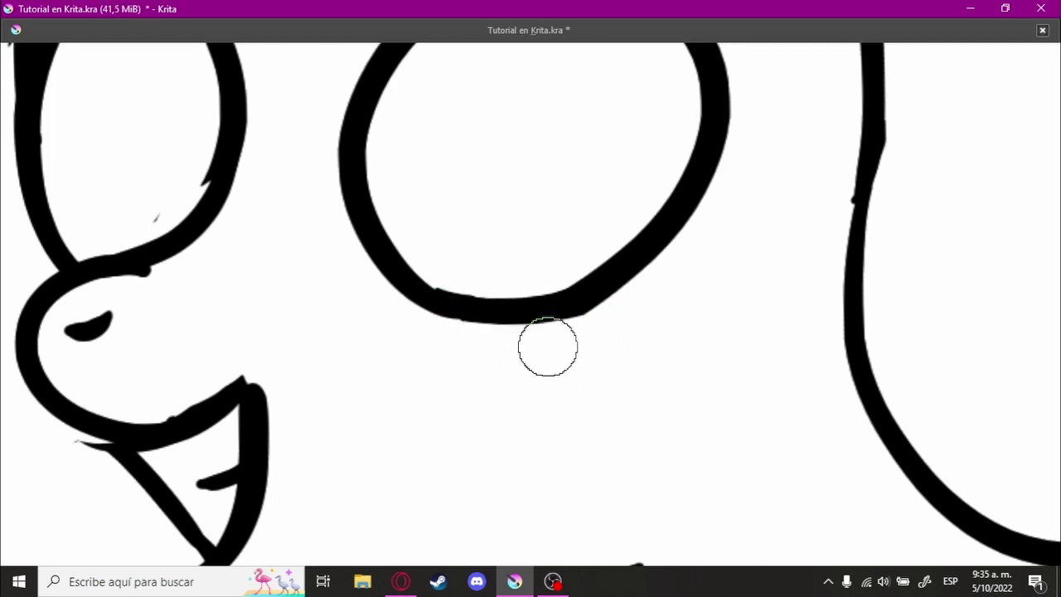
scroll(547, 346, down, 5)
scroll(589, 372, down, 2)
scroll(743, 346, up, 1)
scroll(518, 359, up, 2)
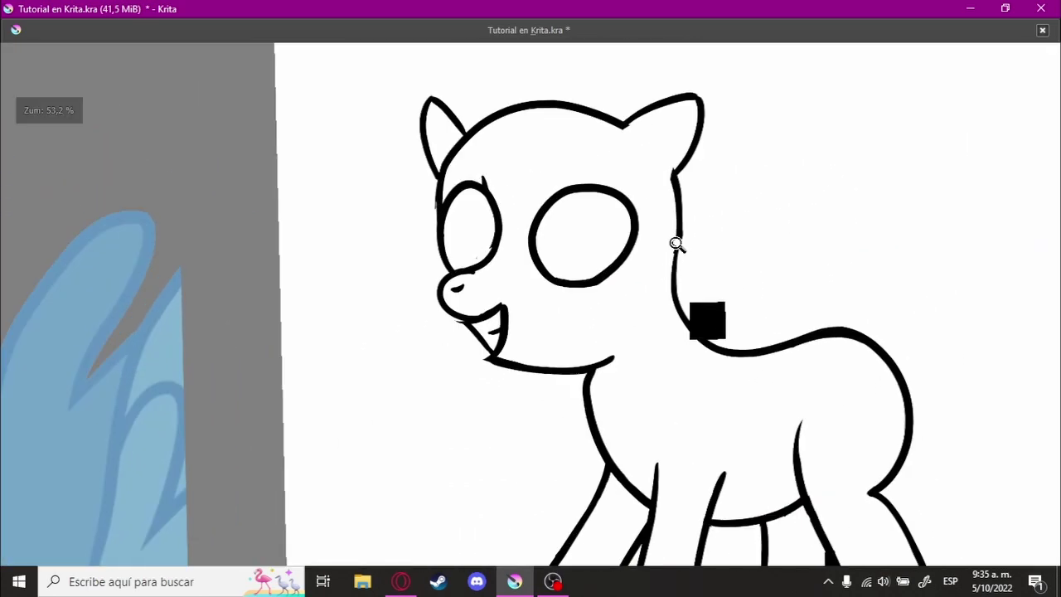
scroll(676, 243, up, 3)
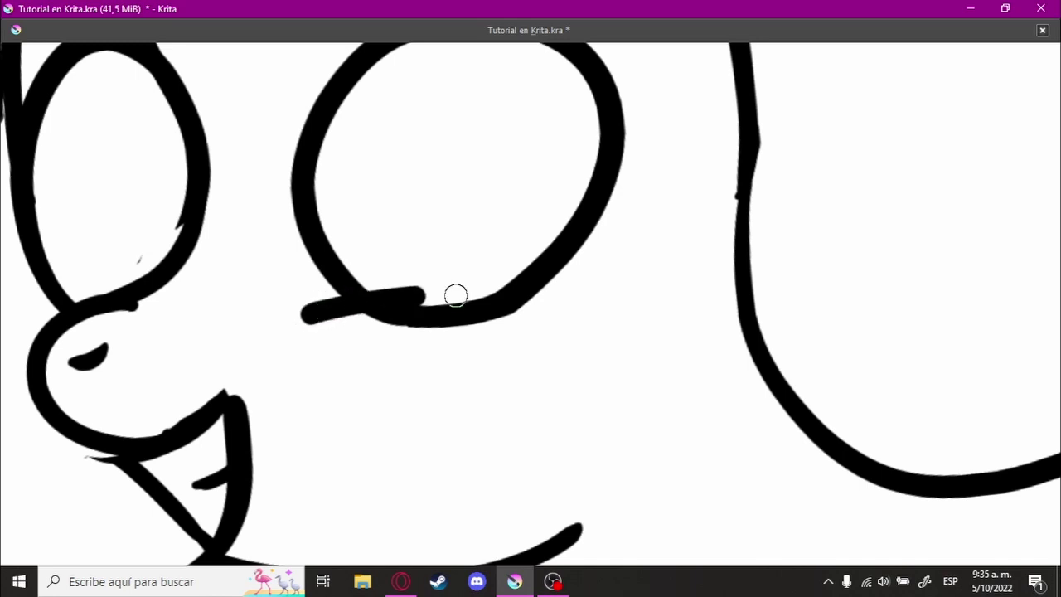
- Draw a lower-lid line under the larger eye, redoing it until it extends past the outline
key(ctrl+z)
key(ctrl+z)
drag(303, 319, 502, 299)
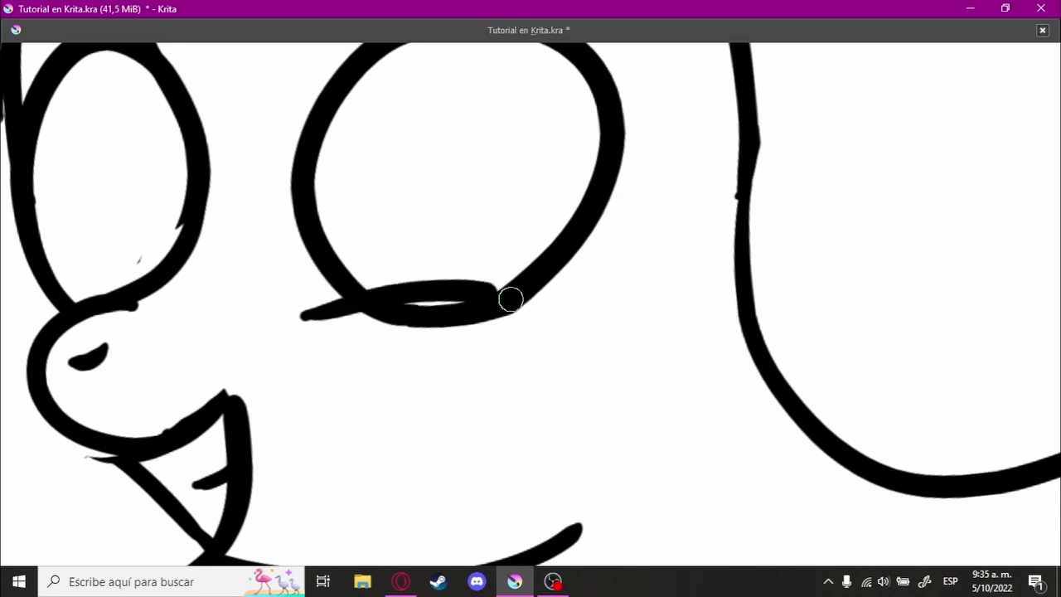
key(ctrl+z)
key(ctrl+z)
drag(295, 314, 382, 296)
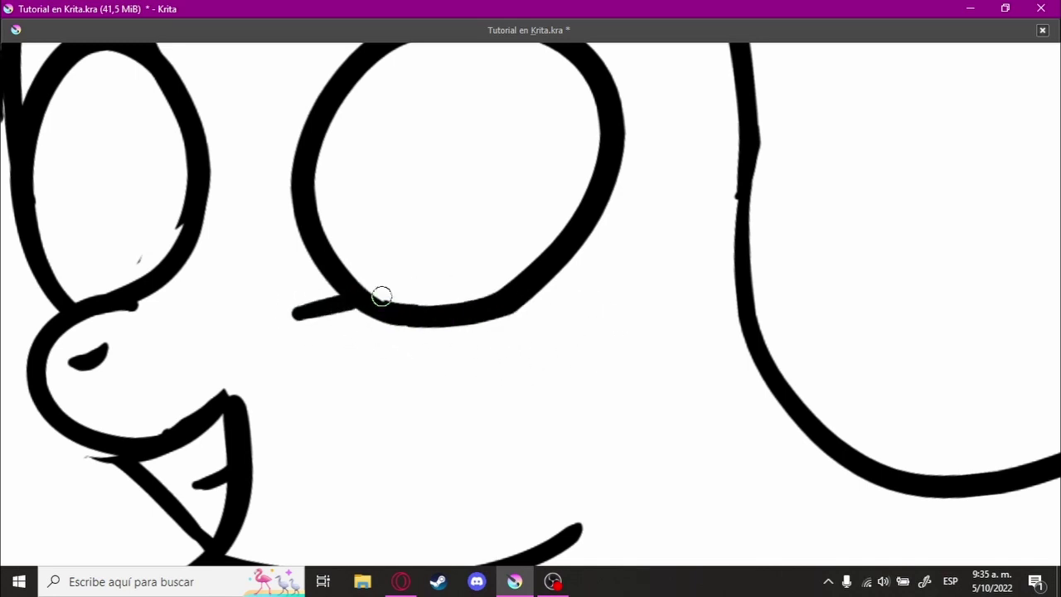
key(ctrl+z)
drag(497, 302, 310, 327)
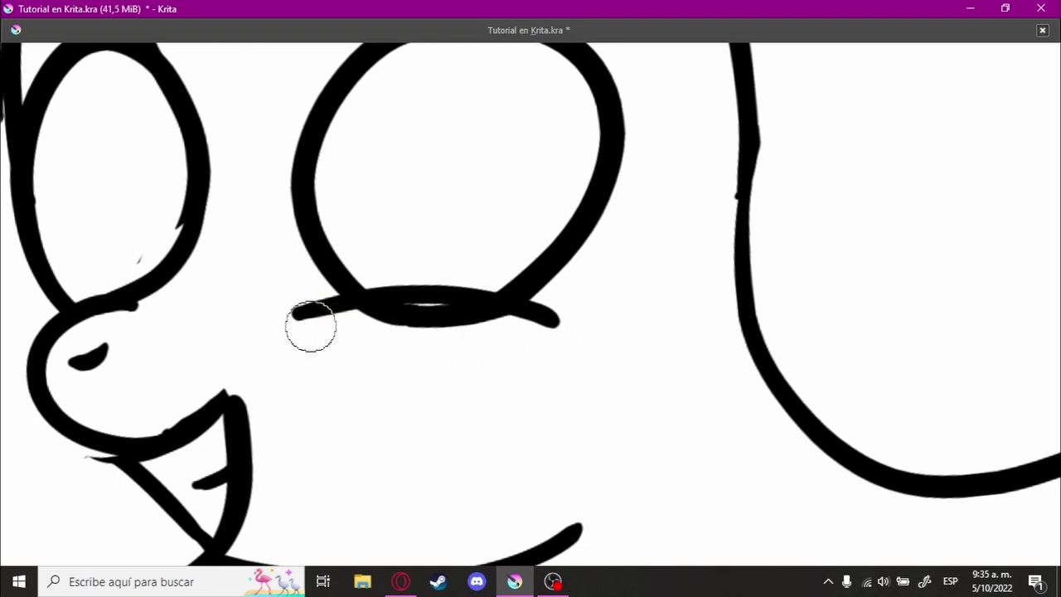
key(ctrl+z)
- Draw a lower-lid stroke under the smaller eye near the muzzle, retrying with undo
drag(572, 351, 710, 384)
scroll(245, 343, up, 2)
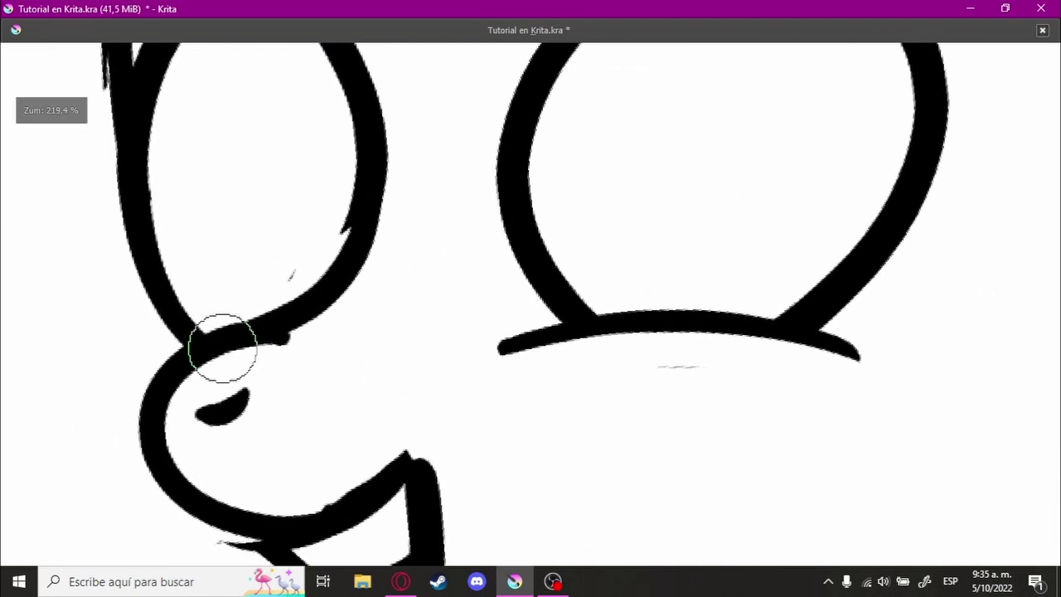
drag(222, 348, 367, 362)
key(ctrl+z)
drag(225, 339, 384, 367)
key(ctrl+z)
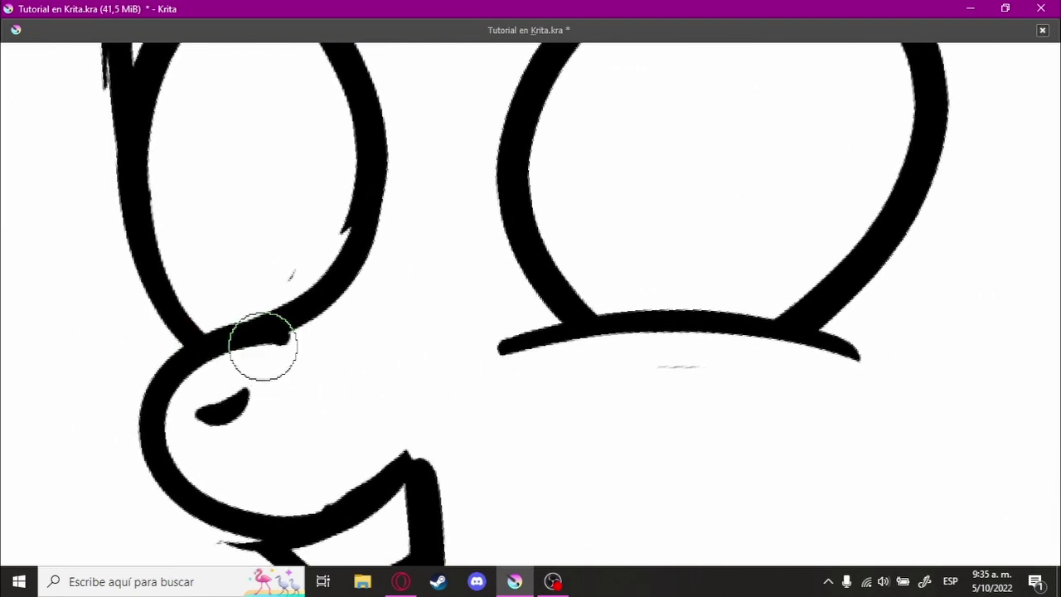
drag(263, 327, 390, 394)
key(ctrl+z)
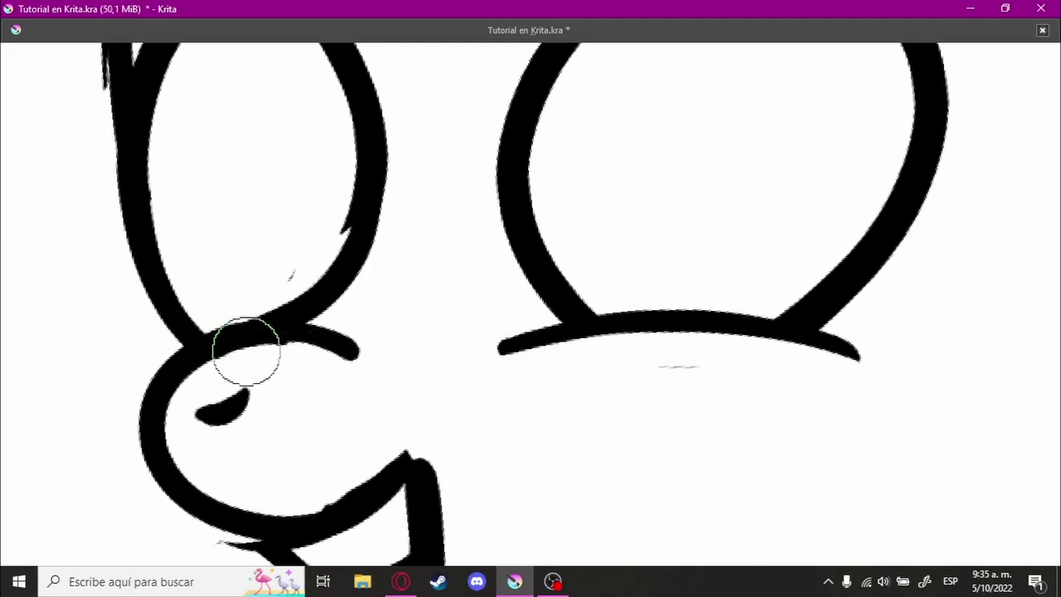
- Check the whole pony, reset rotation to upright and restore the full interface
scroll(304, 356, down, 3)
mouse_move(289, 424)
mouse_down()
mouse_move(287, 443)
mouse_move(532, 344)
mouse_up()
key(5)
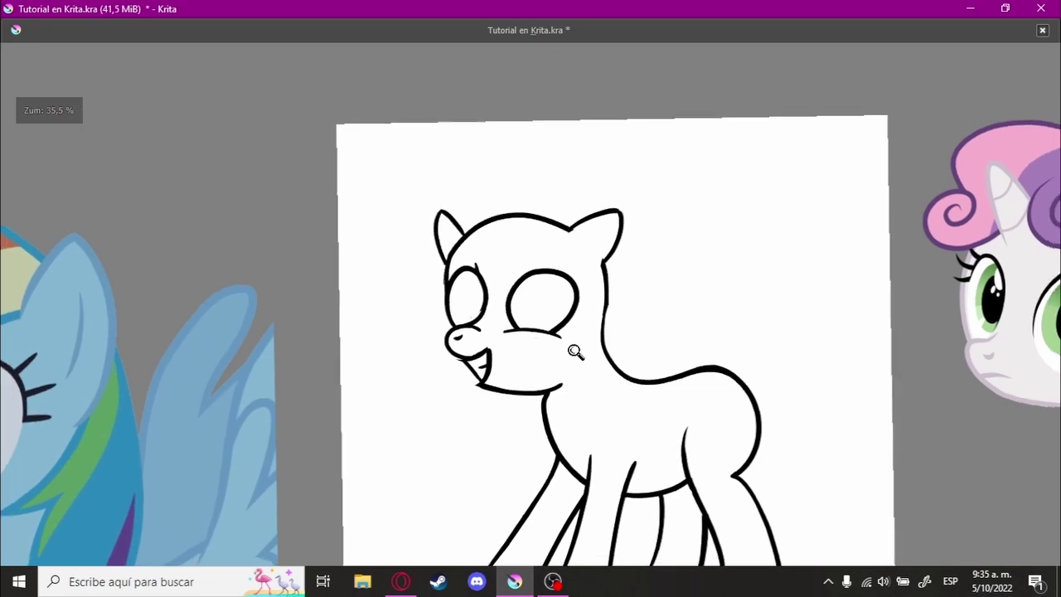
scroll(592, 344, down, 2)
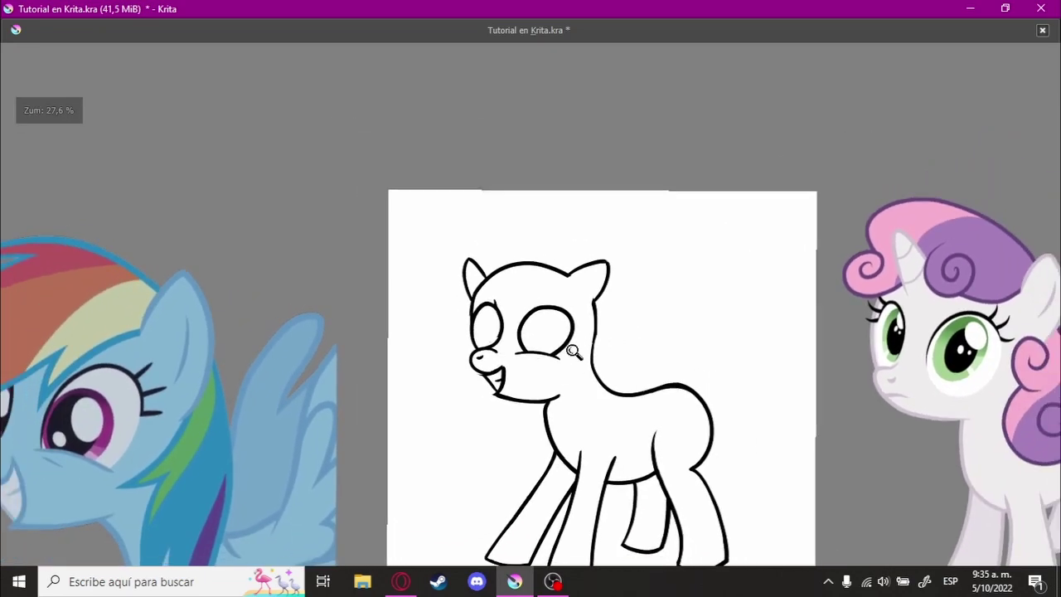
scroll(605, 290, up, 3)
key(Tab)
scroll(543, 302, up, 1)
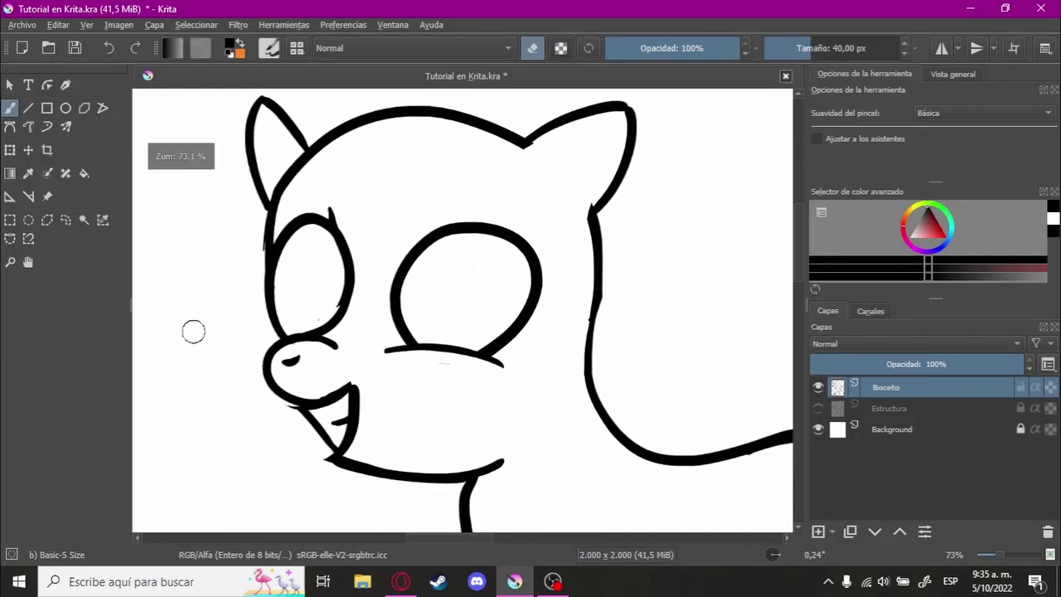
- Freehand-select the larger eye and shift it slightly to the right
click(66, 221)
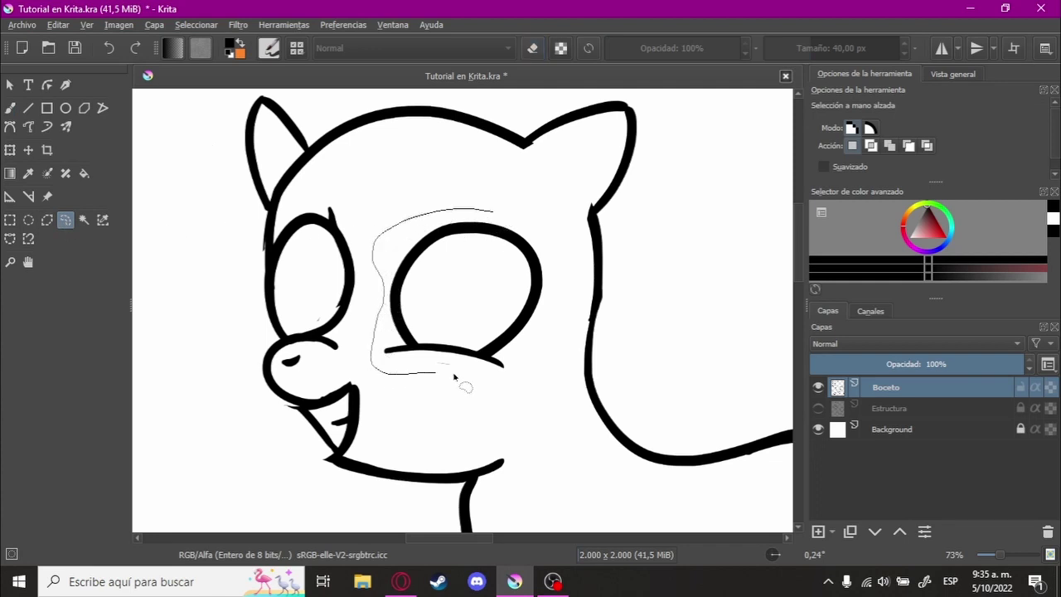
drag(488, 217, 491, 214)
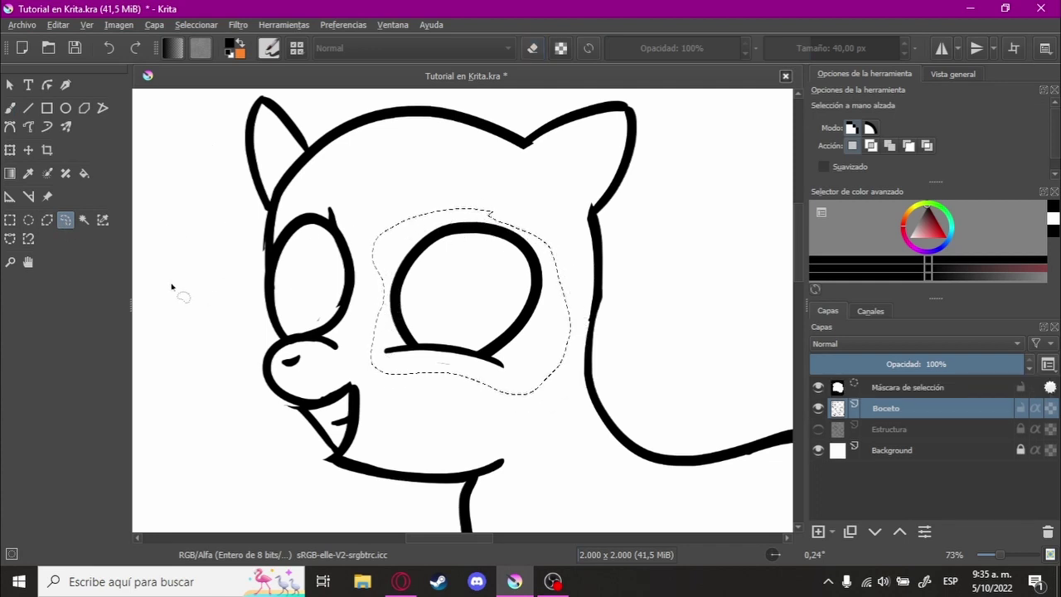
key(ctrl+t)
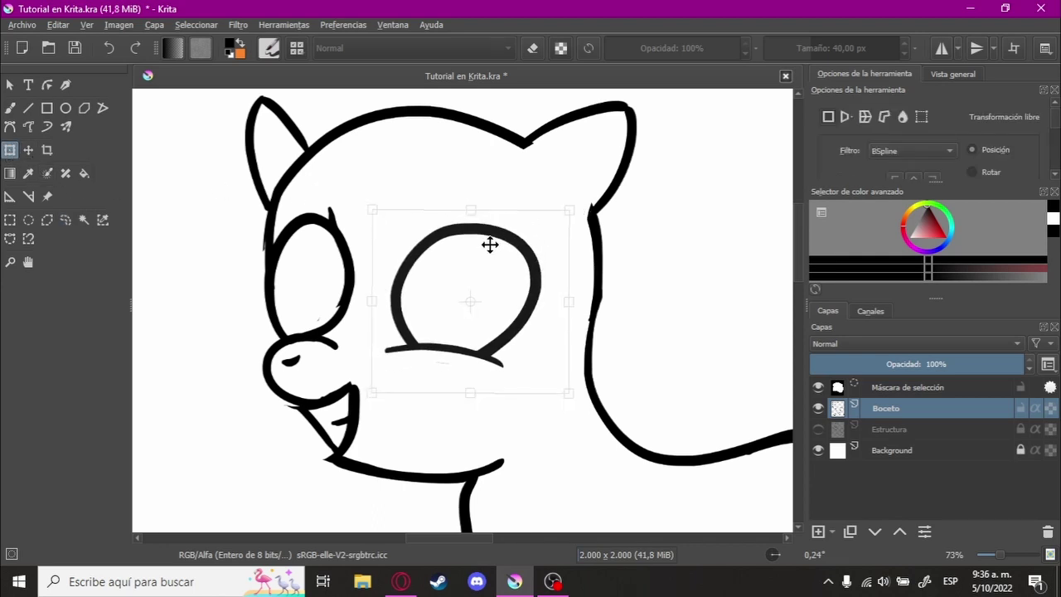
drag(480, 249, 496, 248)
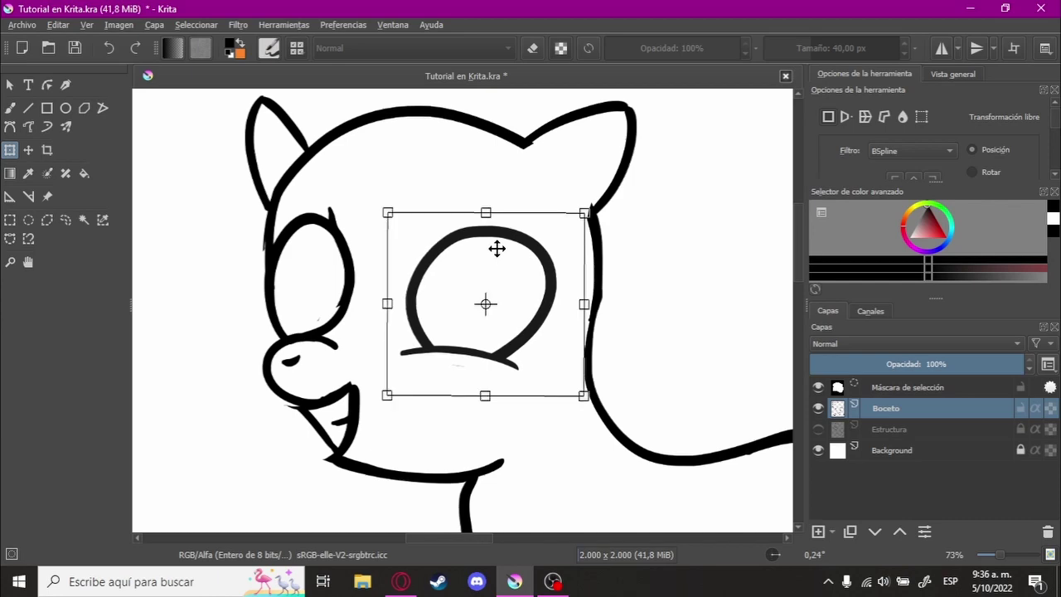
click(5, 220)
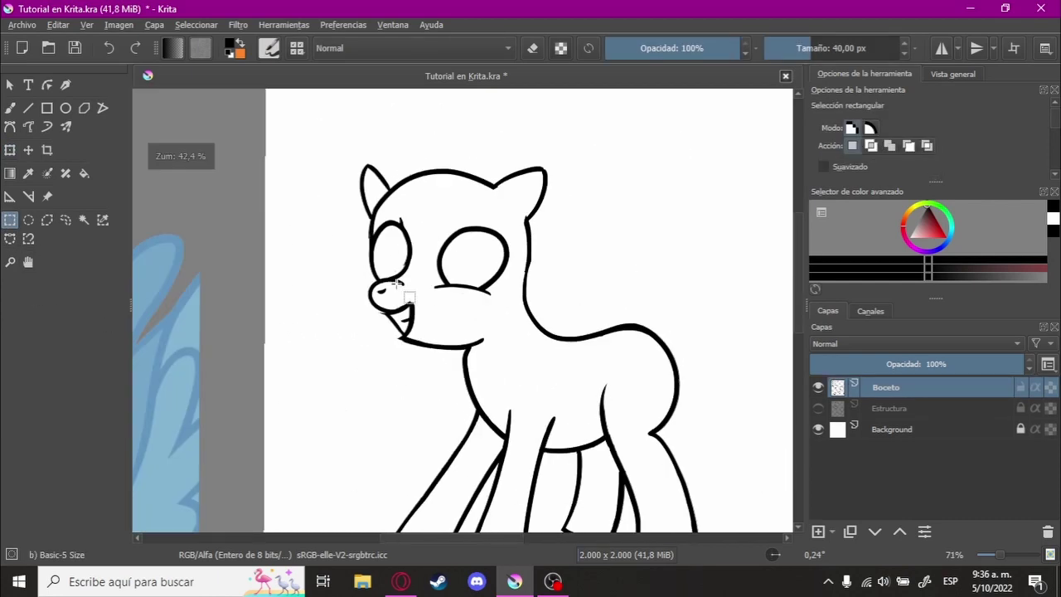
- Rotate and zoom the view around the head and ear, toggling the interface off and on
scroll(470, 259, down, 5)
drag(470, 260, 396, 218)
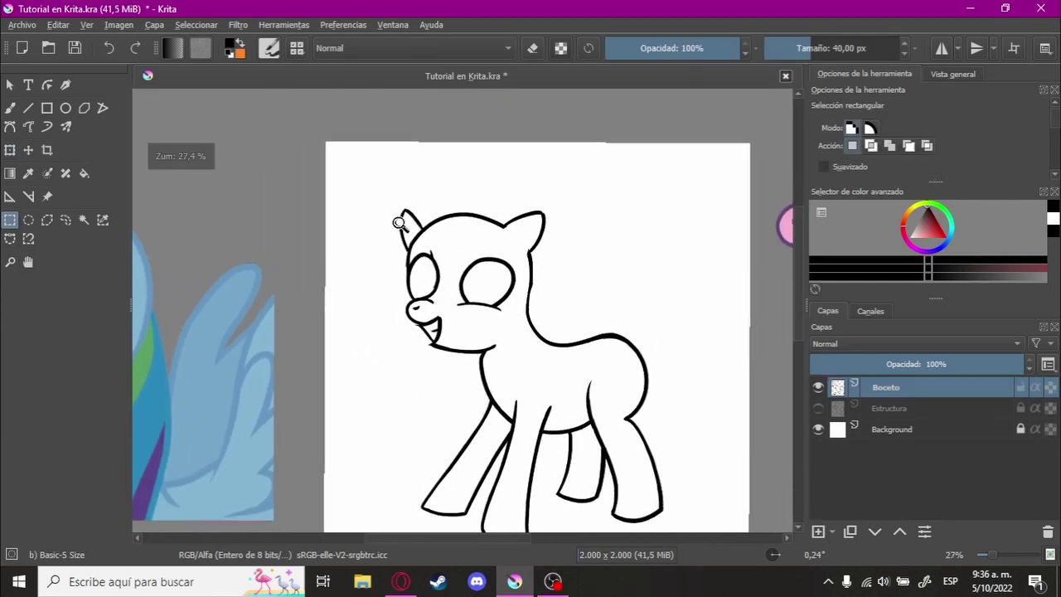
scroll(616, 160, up, 8)
drag(569, 268, 611, 303)
key(b)
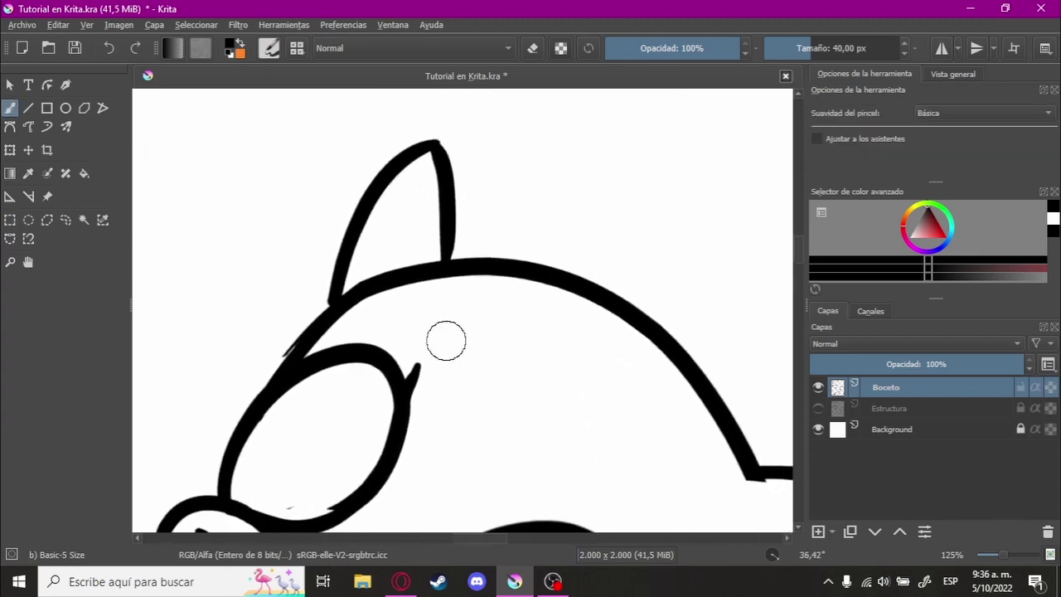
key(Tab)
drag(489, 233, 260, 276)
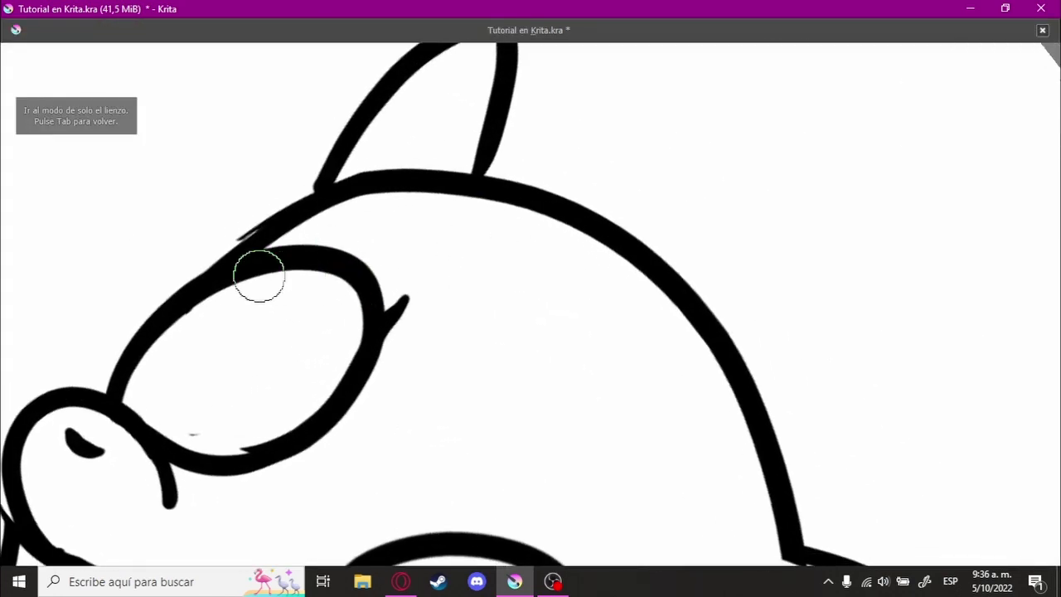
key(Tab)
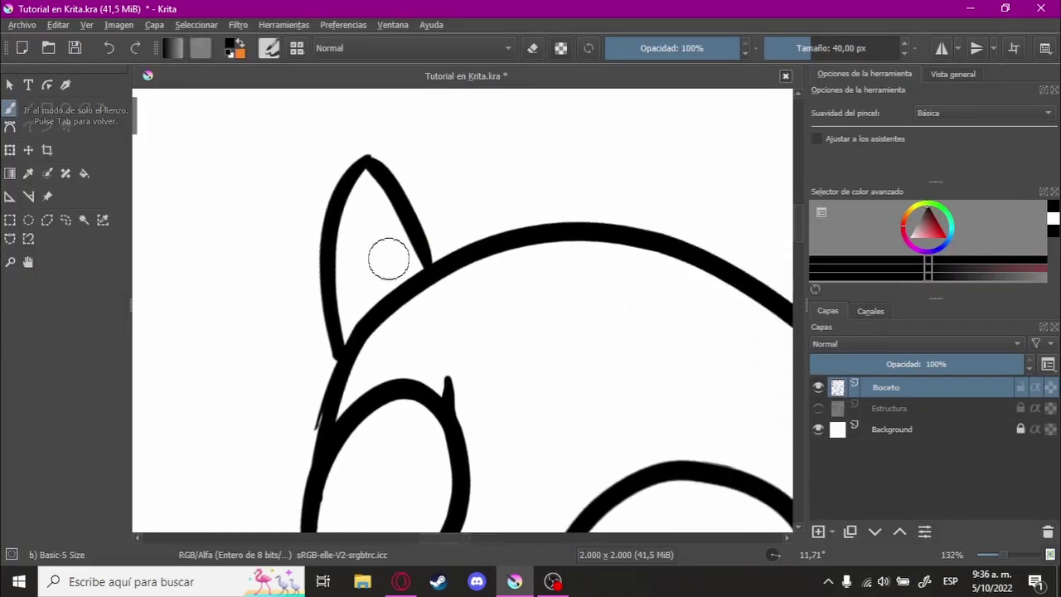
- Freehand-select the left-hand ear, move it down onto the head and deselect
click(66, 219)
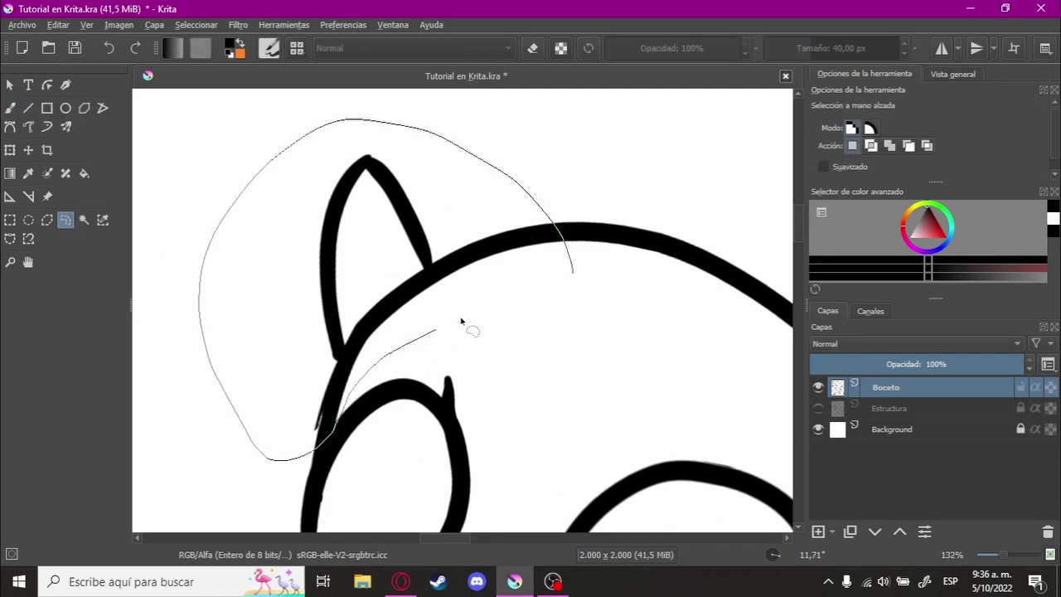
mouse_move(462, 321)
mouse_down()
mouse_move(573, 277)
mouse_move(274, 371)
mouse_up()
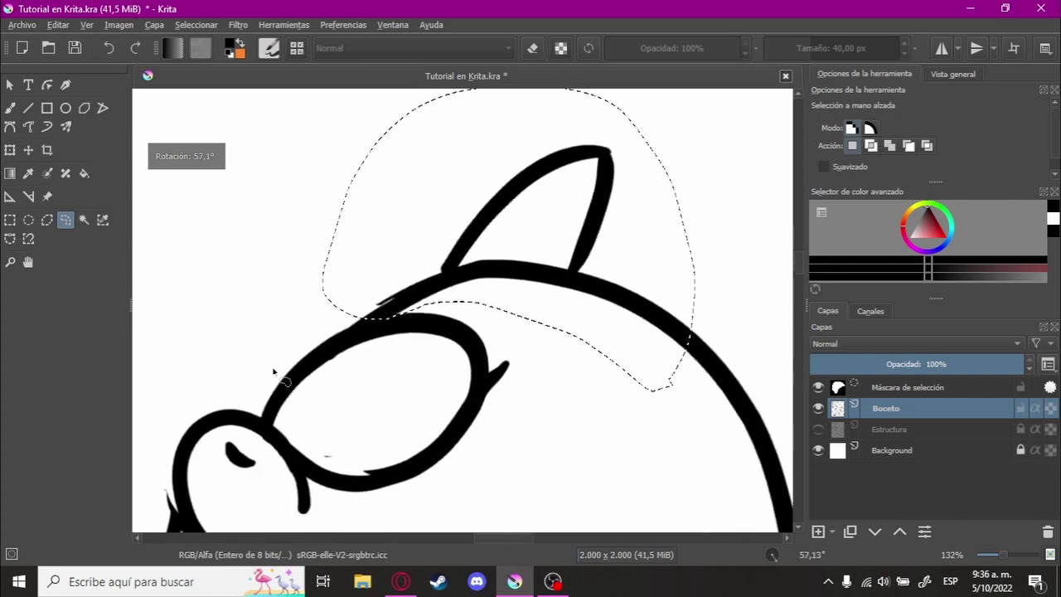
key(ctrl+t)
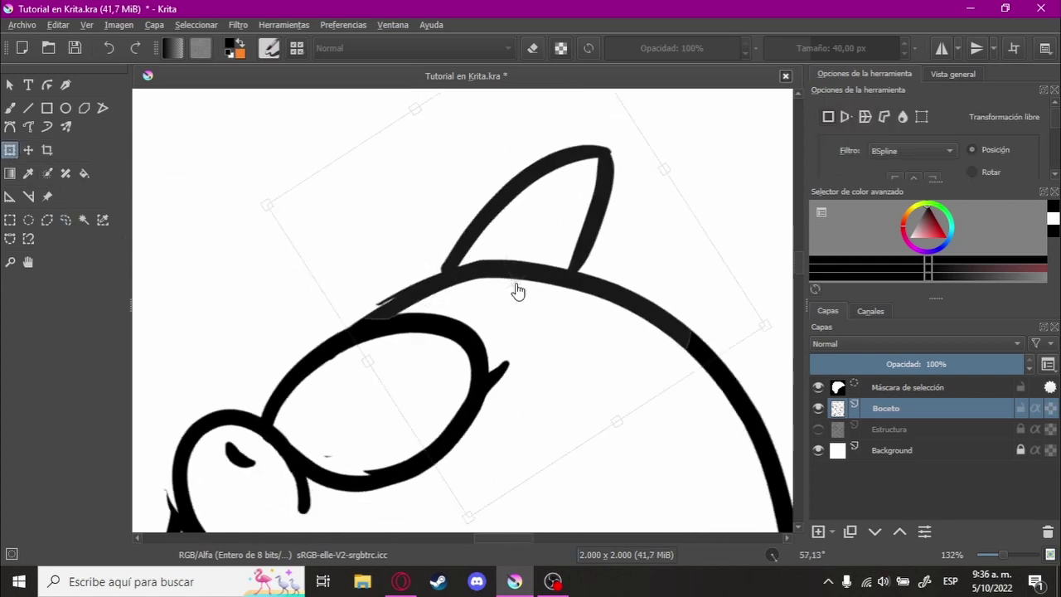
mouse_move(403, 234)
mouse_down()
mouse_move(406, 261)
mouse_move(520, 253)
mouse_move(478, 183)
mouse_move(533, 252)
mouse_up()
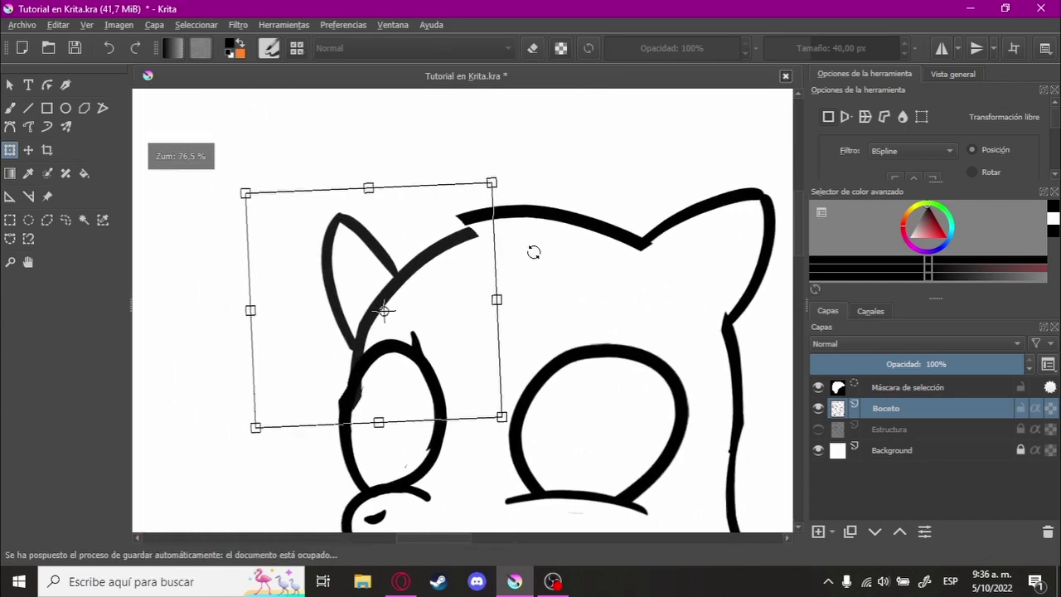
click(29, 224)
key(ctrl+shift+a)
- Erase the thick upper head arc and redraw it joining the right-hand shape
scroll(569, 213, up, 5)
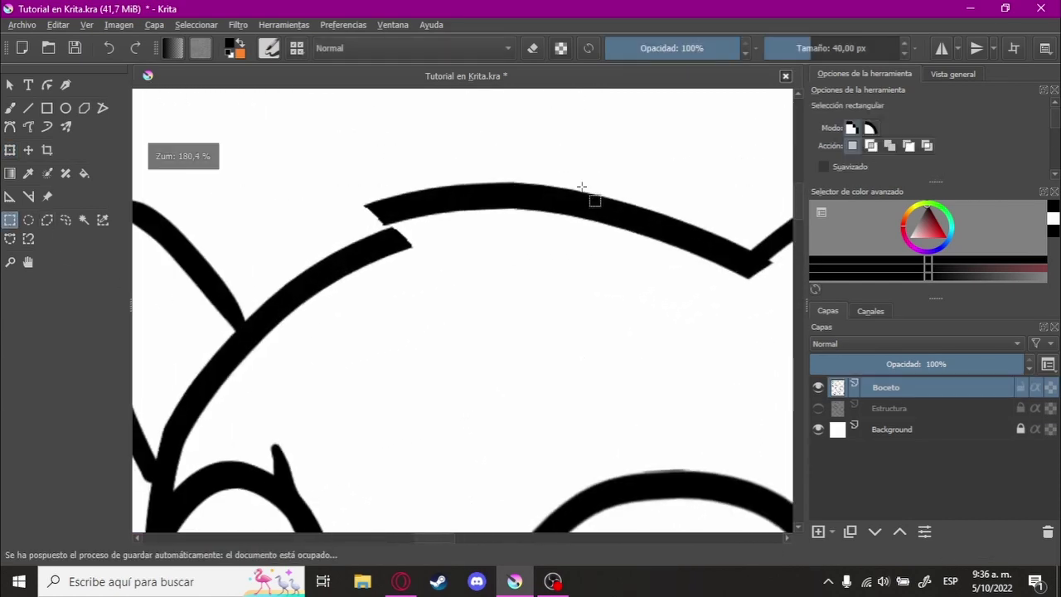
key(b)
drag(391, 220, 575, 205)
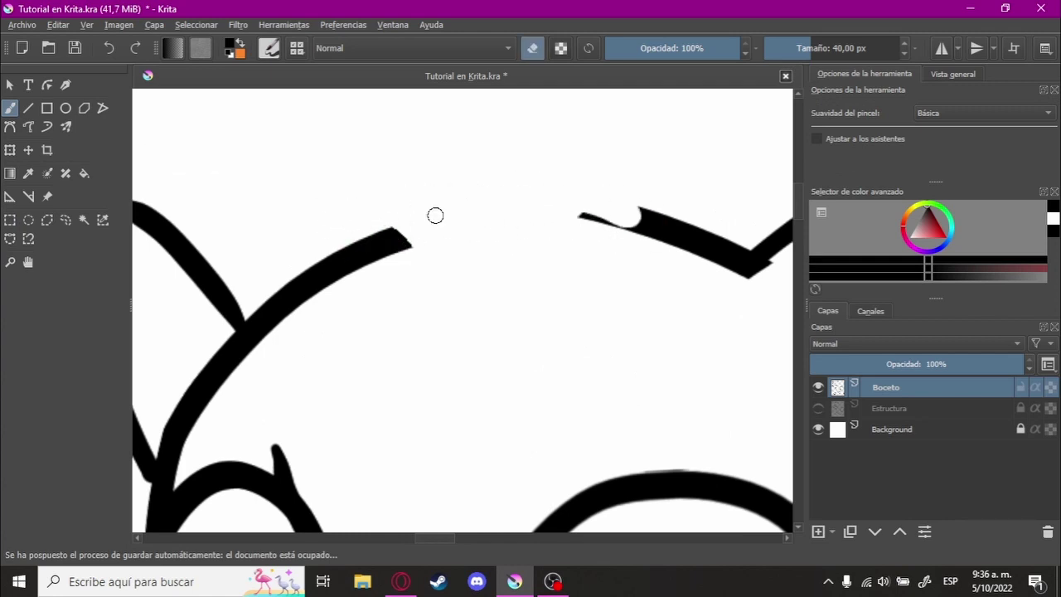
drag(352, 255, 703, 254)
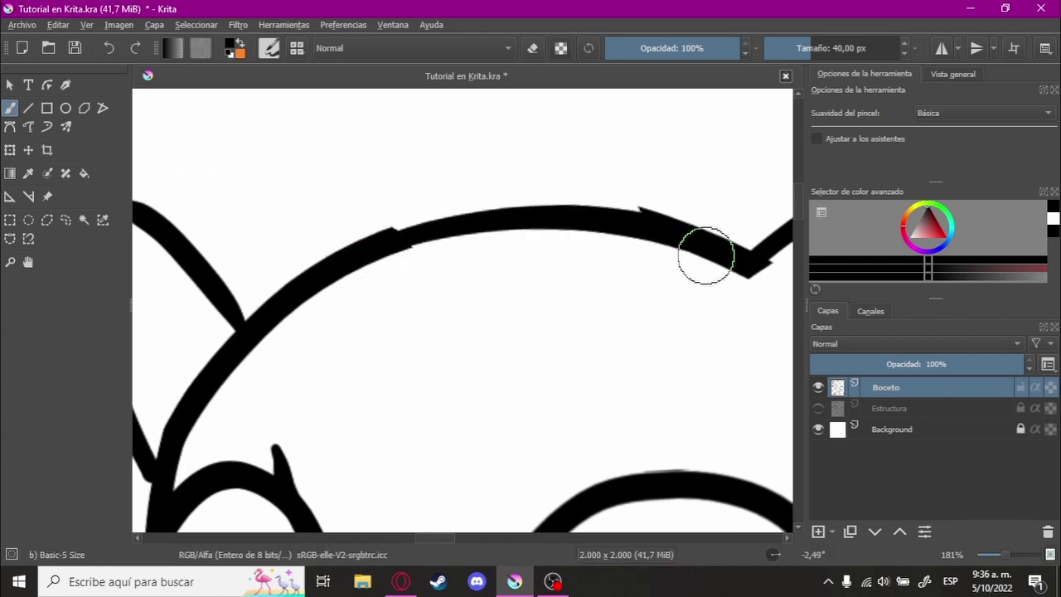
key(ctrl+z)
drag(372, 244, 684, 249)
key(ctrl+z)
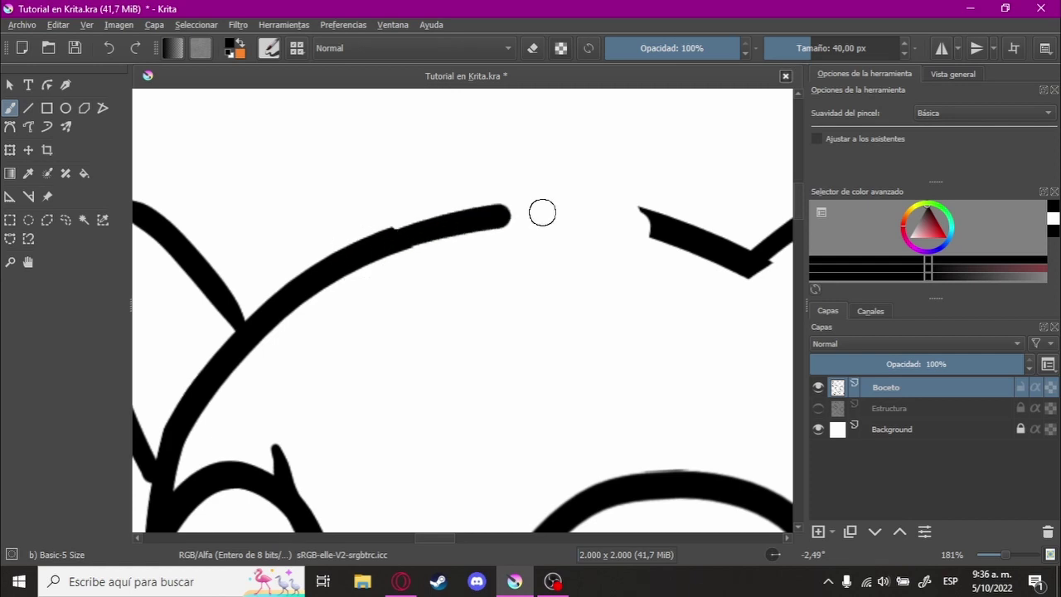
drag(508, 217, 709, 249)
key(ctrl+z)
key(ctrl+z)
drag(398, 240, 677, 265)
key(ctrl+z)
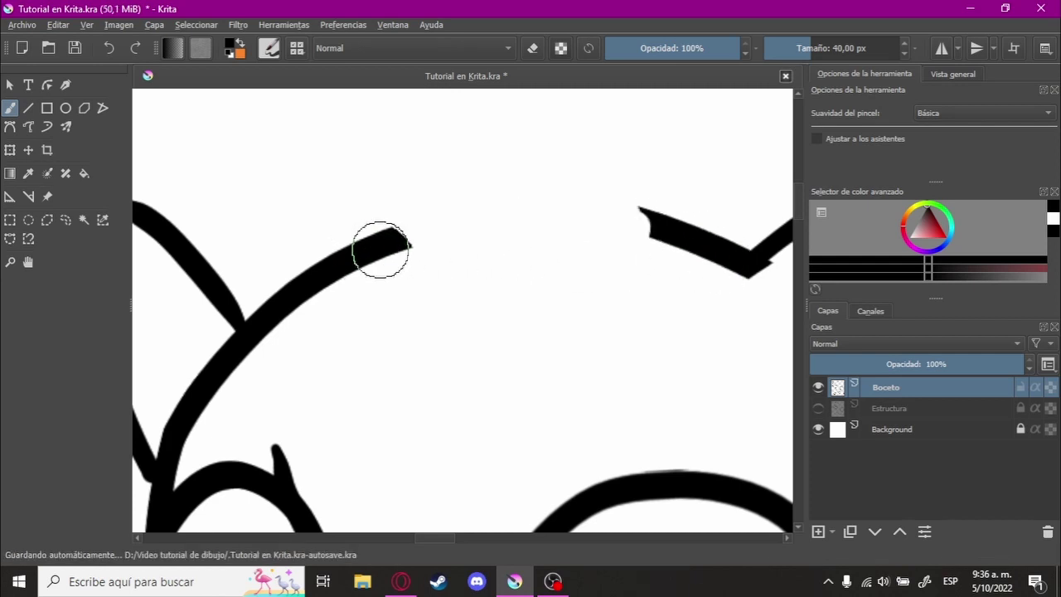
drag(380, 249, 642, 217)
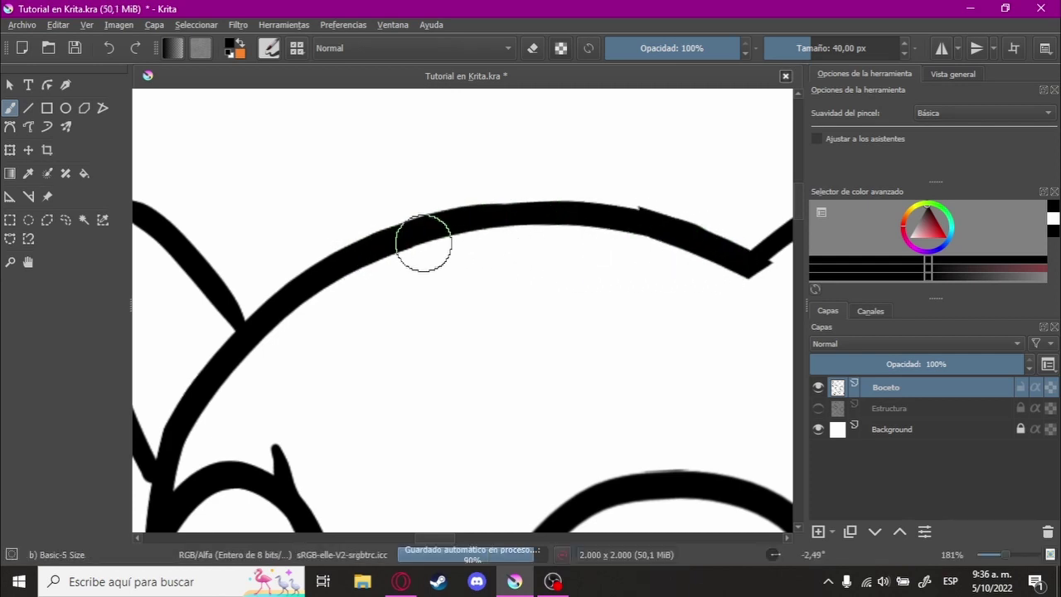
- Thicken the head outline at the junction and along the upper arc
scroll(423, 243, down, 2)
scroll(585, 251, up, 2)
scroll(422, 353, up, 1)
scroll(553, 248, up, 1)
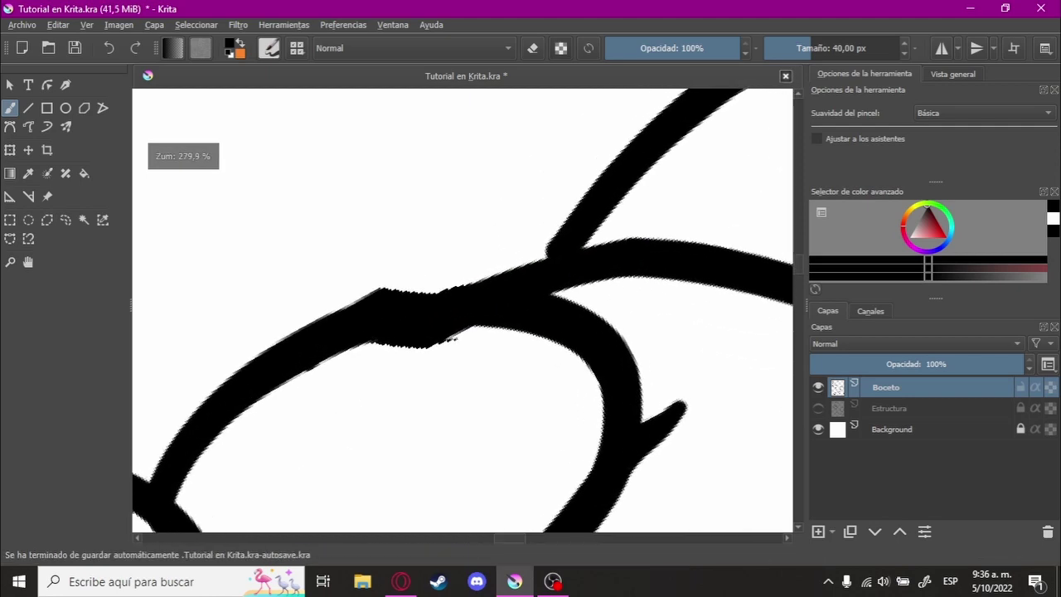
drag(456, 299, 627, 284)
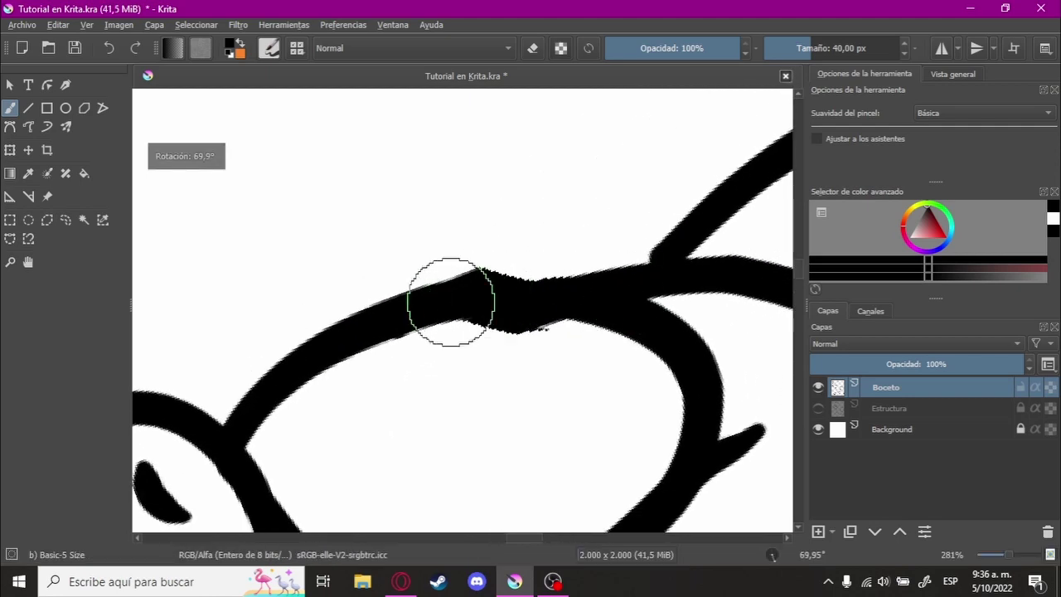
drag(451, 302, 663, 290)
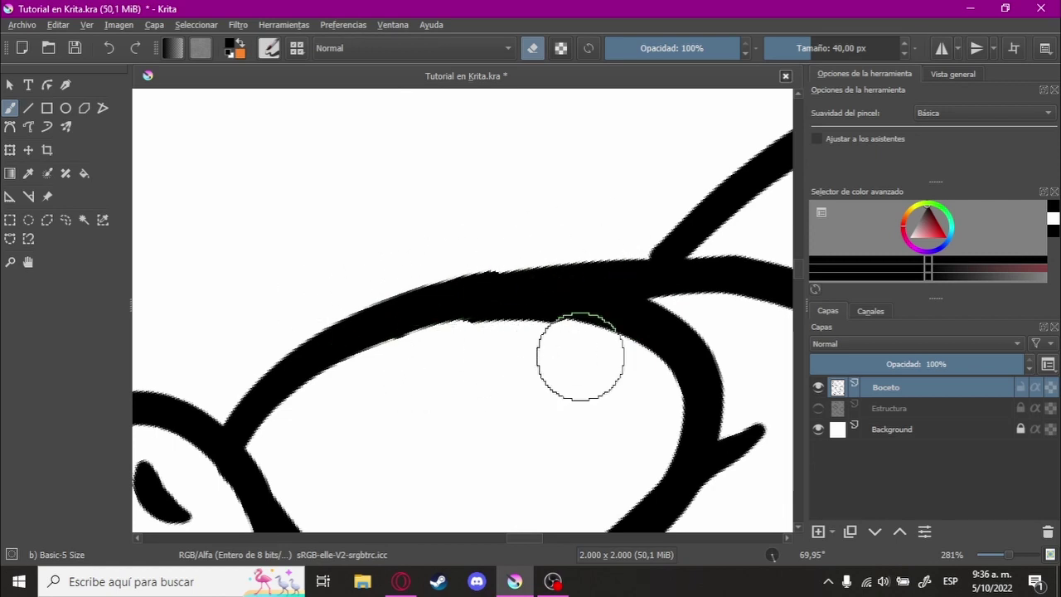
scroll(509, 379, down, 3)
scroll(521, 243, up, 3)
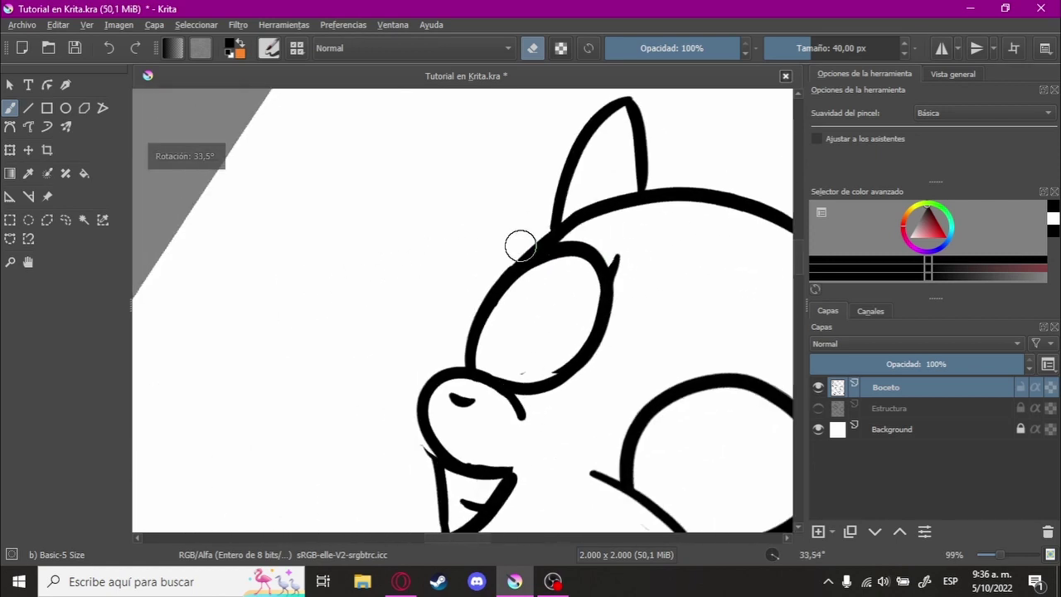
scroll(576, 315, down, 1)
drag(406, 271, 513, 259)
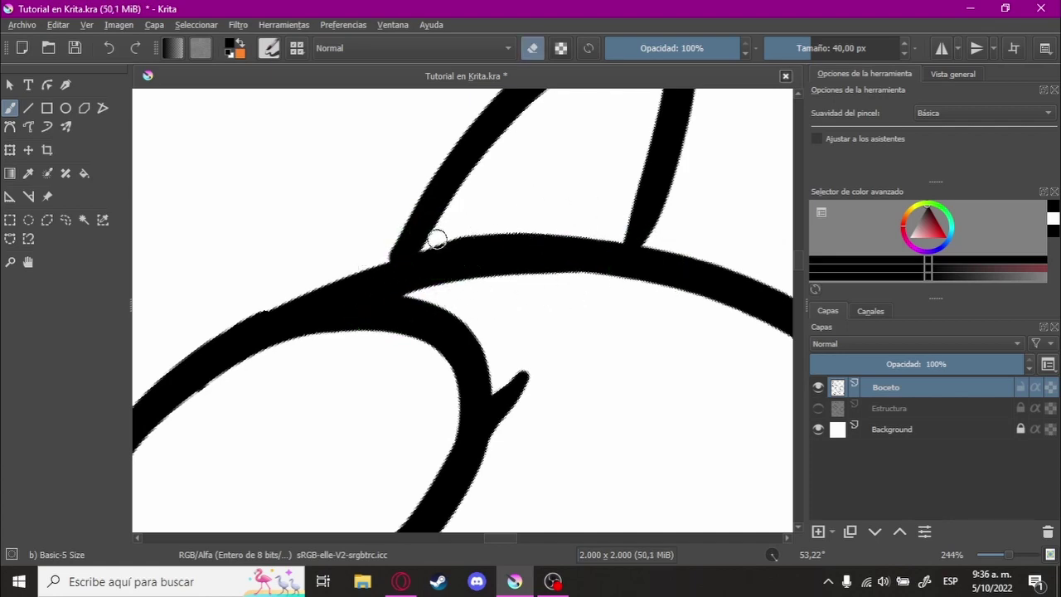
scroll(507, 228, down, 3)
scroll(500, 346, down, 3)
scroll(498, 174, down, 3)
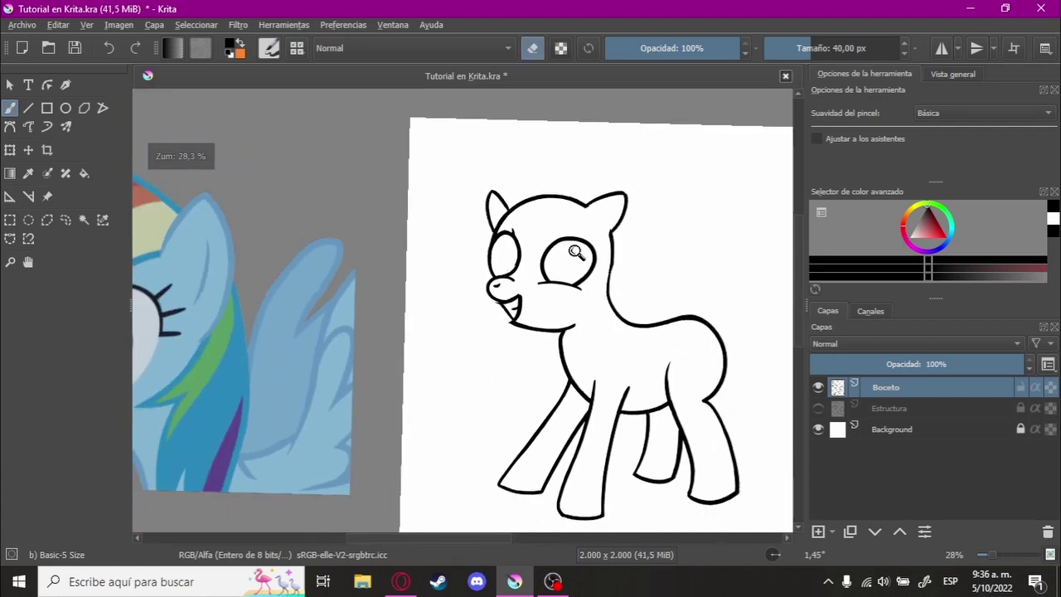
scroll(522, 258, down, 2)
scroll(531, 241, up, 4)
scroll(543, 229, up, 3)
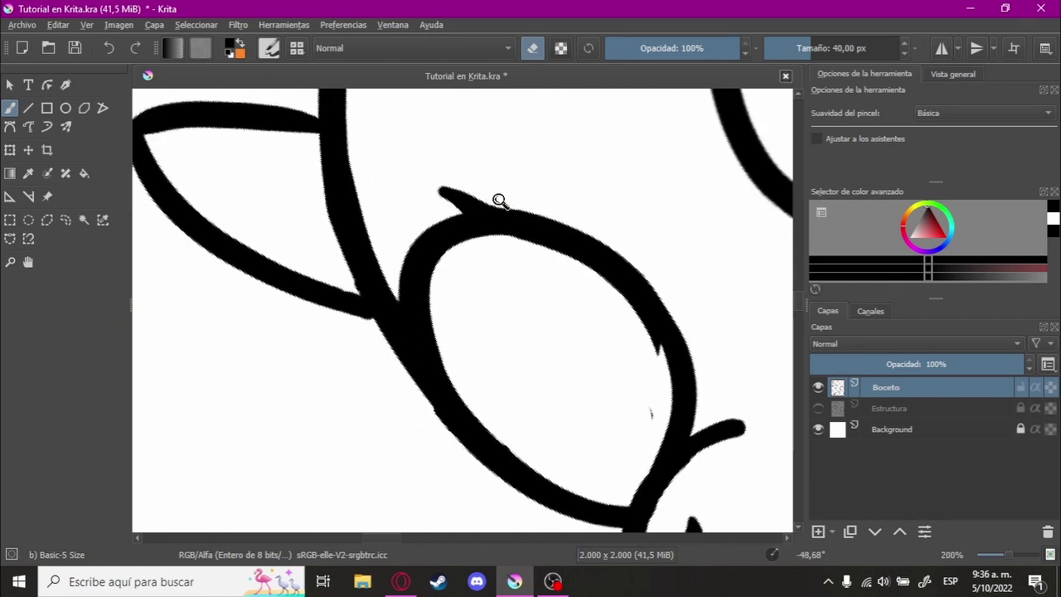
- Erase the pointed tip above the eye and redraw the eye's tail curving further right
key(e)
mouse_move(432, 199)
mouse_down()
mouse_move(456, 192)
mouse_move(407, 260)
mouse_up()
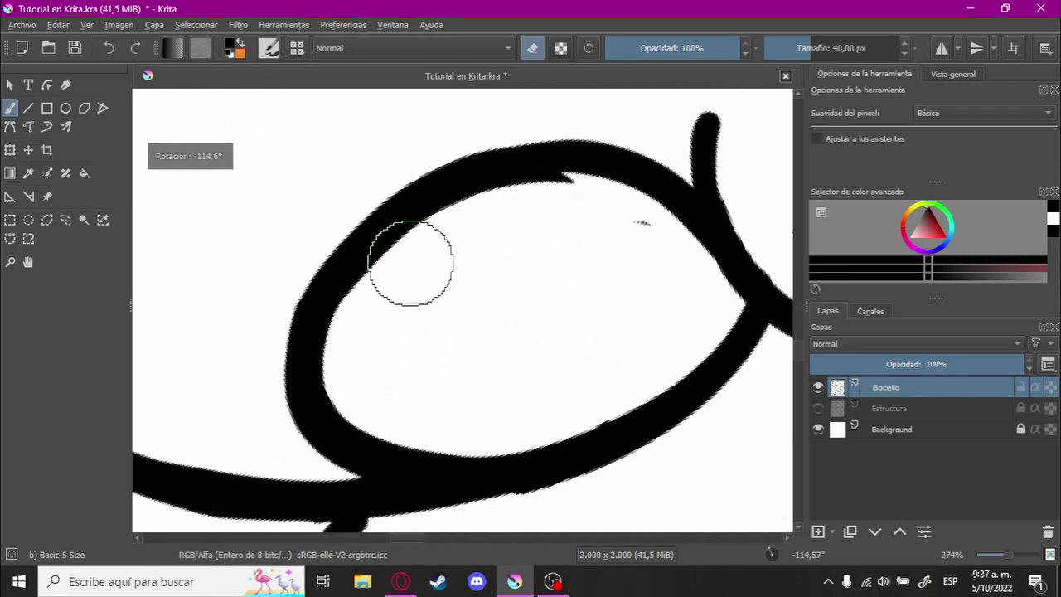
mouse_move(595, 268)
mouse_down()
mouse_move(456, 331)
mouse_move(613, 313)
mouse_up()
key(ctrl+z)
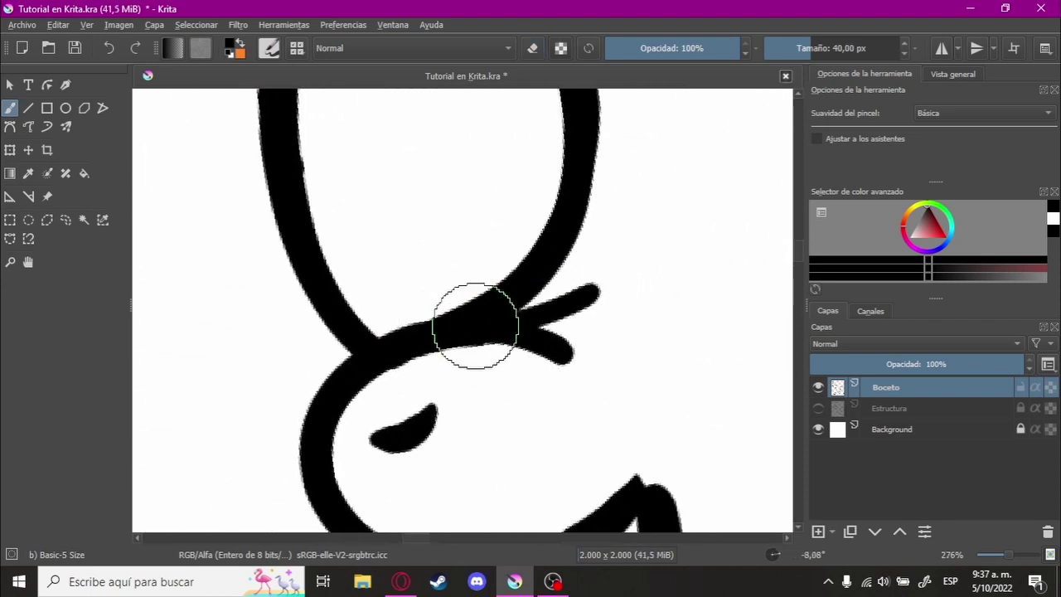
drag(473, 315, 663, 305)
key(ctrl+z)
mouse_move(465, 332)
mouse_down()
mouse_move(608, 347)
mouse_move(473, 433)
mouse_move(674, 303)
mouse_move(561, 307)
mouse_move(583, 346)
mouse_move(680, 265)
mouse_move(450, 351)
mouse_move(586, 276)
mouse_move(561, 248)
mouse_move(621, 280)
mouse_move(594, 288)
mouse_move(602, 256)
mouse_move(456, 232)
mouse_move(416, 285)
mouse_up()
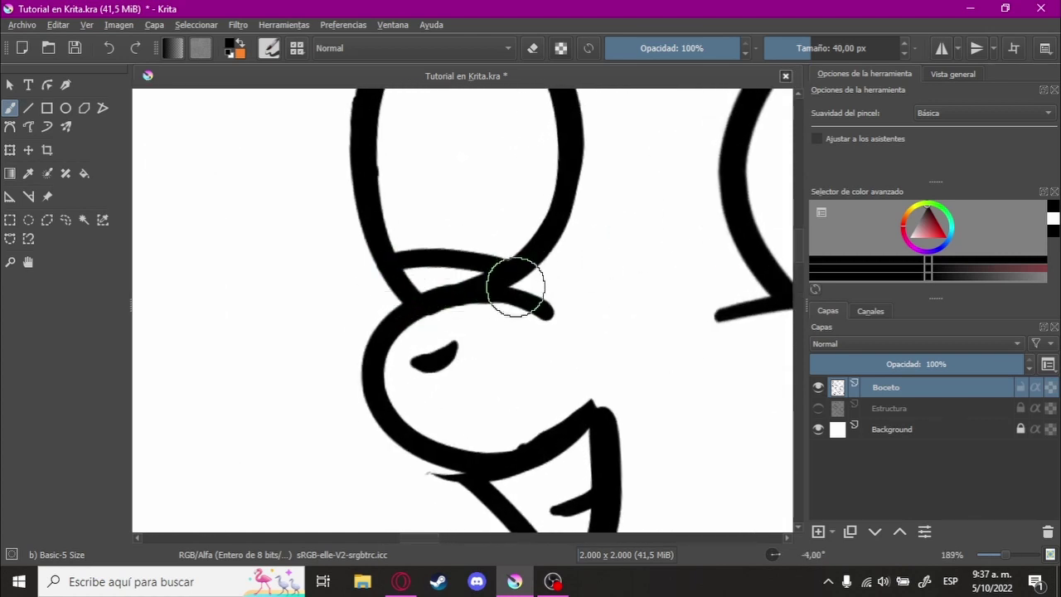
- Zoom out and straighten the view to see the whole pony
mouse_move(515, 287)
mouse_down()
mouse_move(433, 393)
mouse_move(592, 284)
mouse_move(622, 286)
mouse_move(555, 311)
mouse_up()
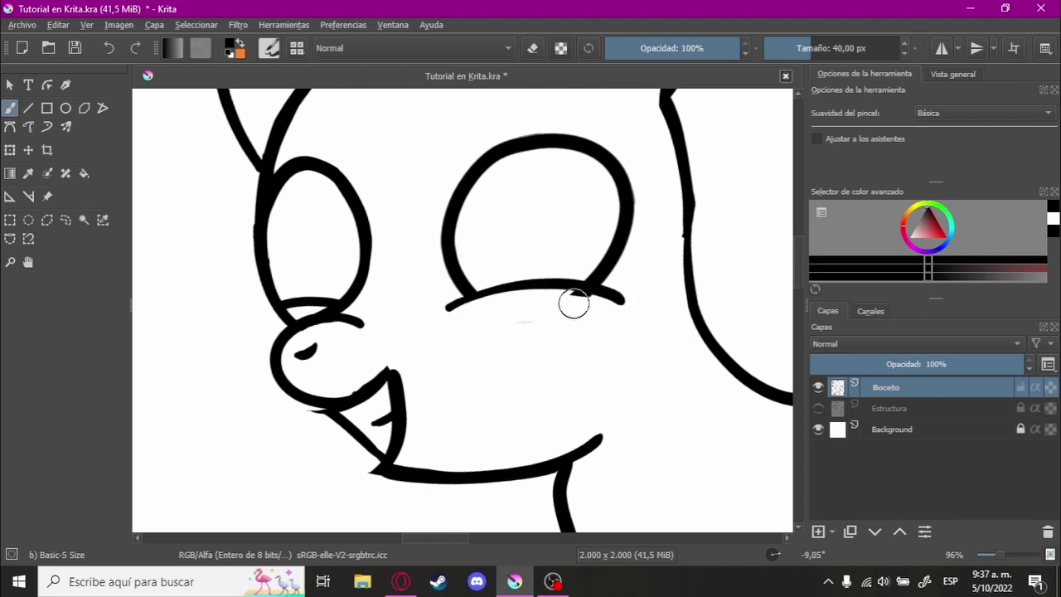
mouse_move(610, 308)
mouse_down()
mouse_move(689, 307)
mouse_move(668, 346)
mouse_move(611, 316)
mouse_move(630, 314)
mouse_move(531, 357)
mouse_move(604, 338)
mouse_move(652, 296)
mouse_move(675, 323)
mouse_move(655, 290)
mouse_move(668, 308)
mouse_move(677, 294)
mouse_up()
key(ctrl+r)
mouse_move(533, 322)
mouse_down()
mouse_move(539, 238)
mouse_move(431, 251)
mouse_up()
key(b)
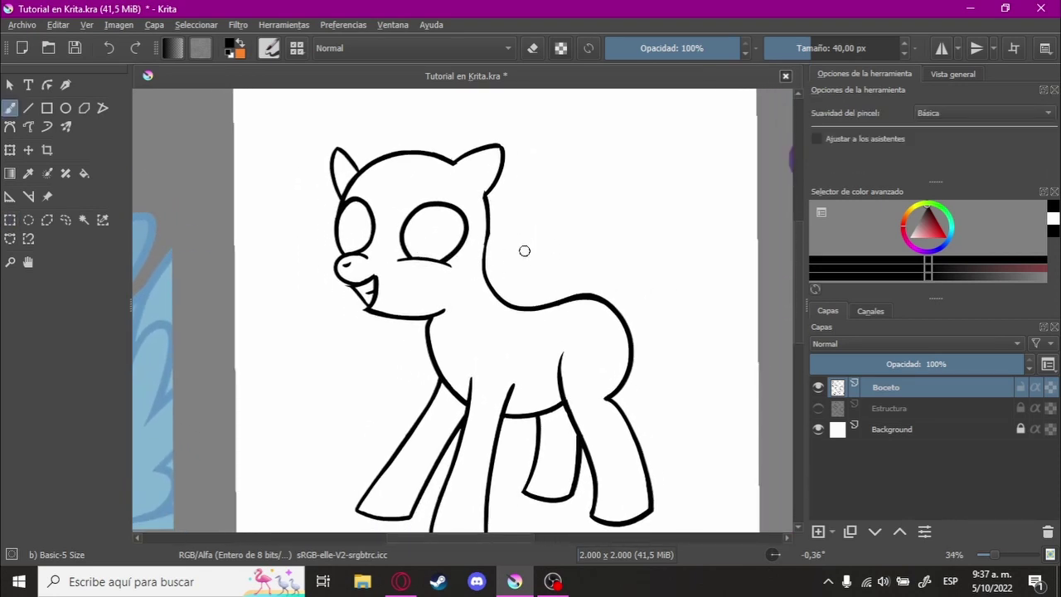
mouse_move(523, 248)
mouse_down()
mouse_move(533, 247)
mouse_move(525, 265)
mouse_move(533, 229)
mouse_move(514, 248)
mouse_move(521, 175)
mouse_move(552, 197)
mouse_move(342, 274)
mouse_up()
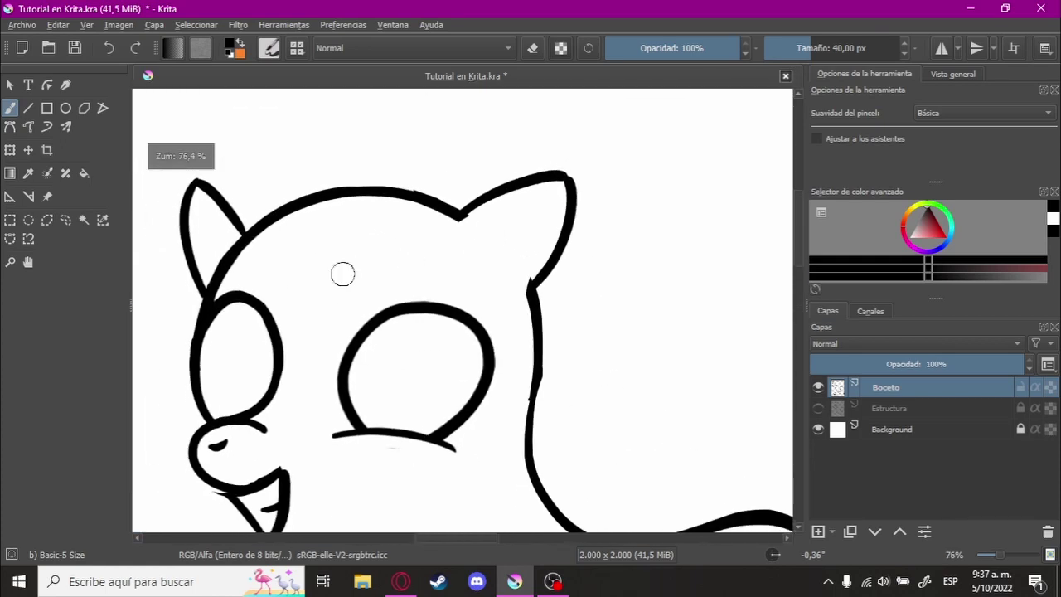
- Freehand-select the right ear, enlarge it and shift it slightly down-left
click(65, 220)
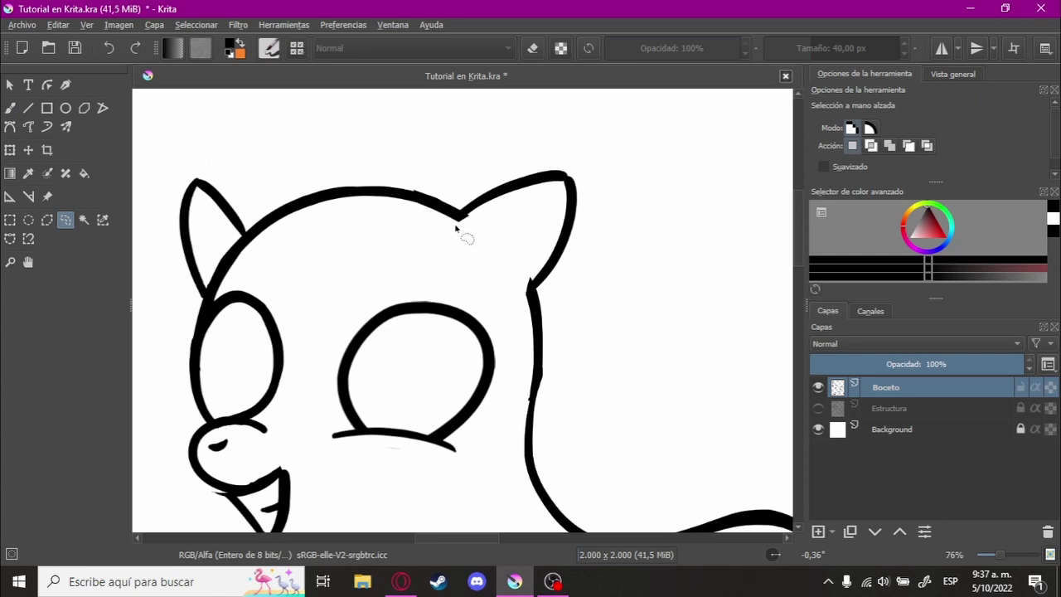
drag(511, 290, 518, 288)
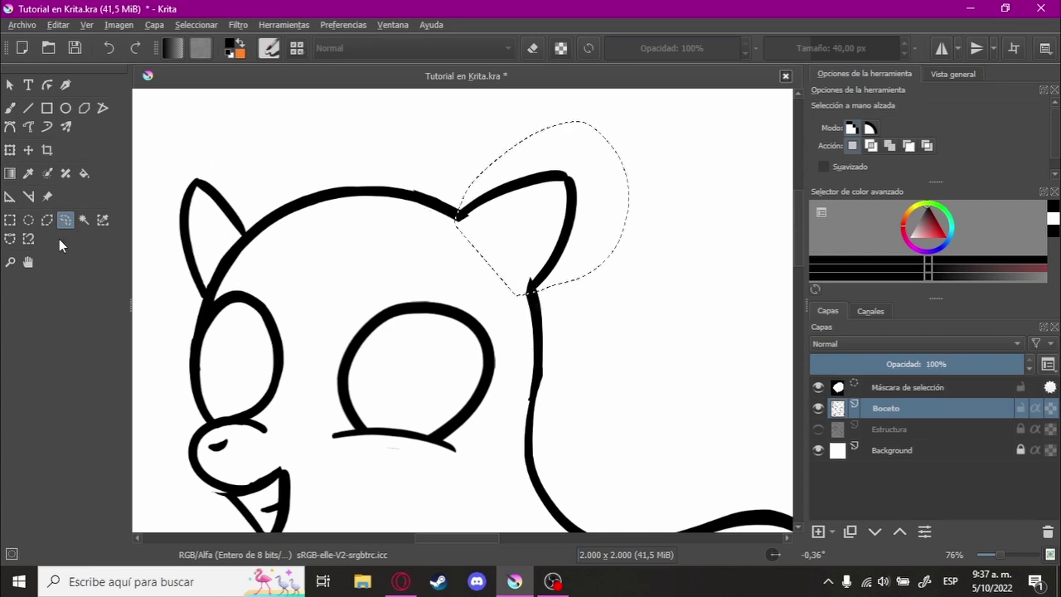
key(ctrl+t)
drag(539, 209, 500, 256)
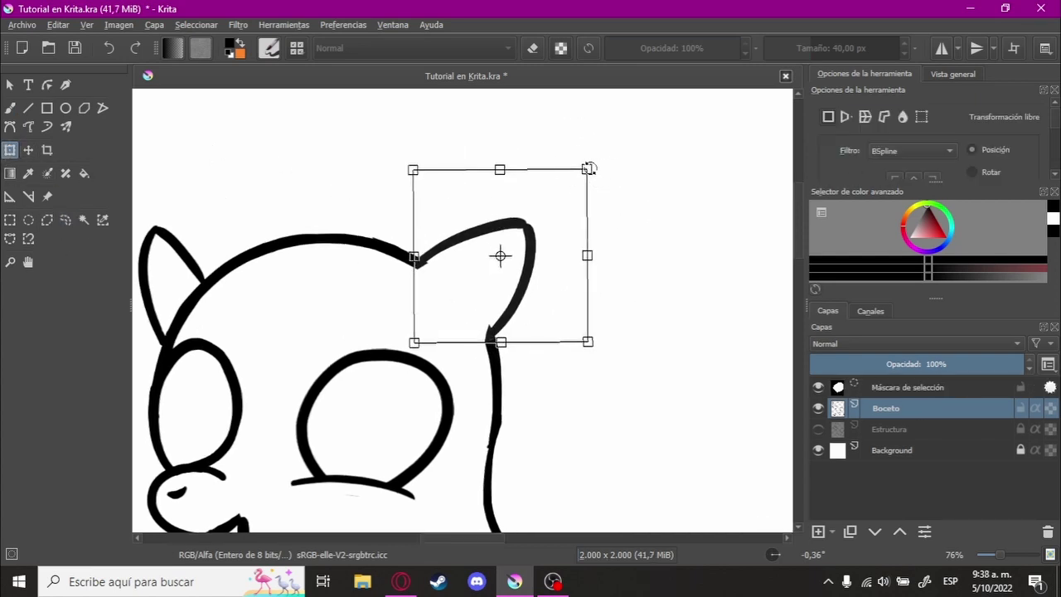
drag(589, 169, 638, 141)
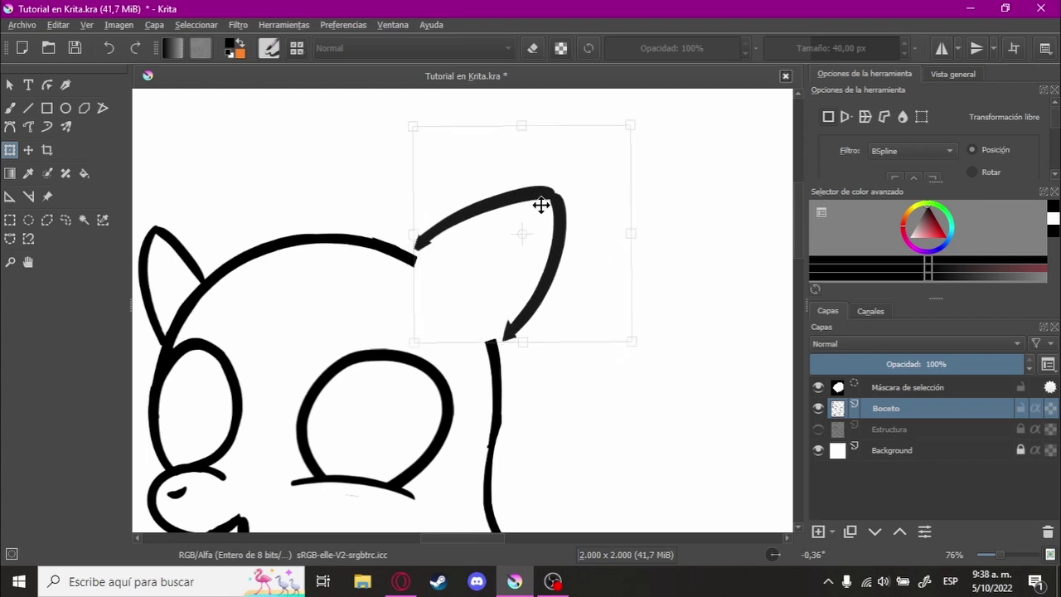
drag(541, 205, 540, 213)
- Freehand-select the left ear, enlarge it and move it up and right
drag(273, 272, 414, 254)
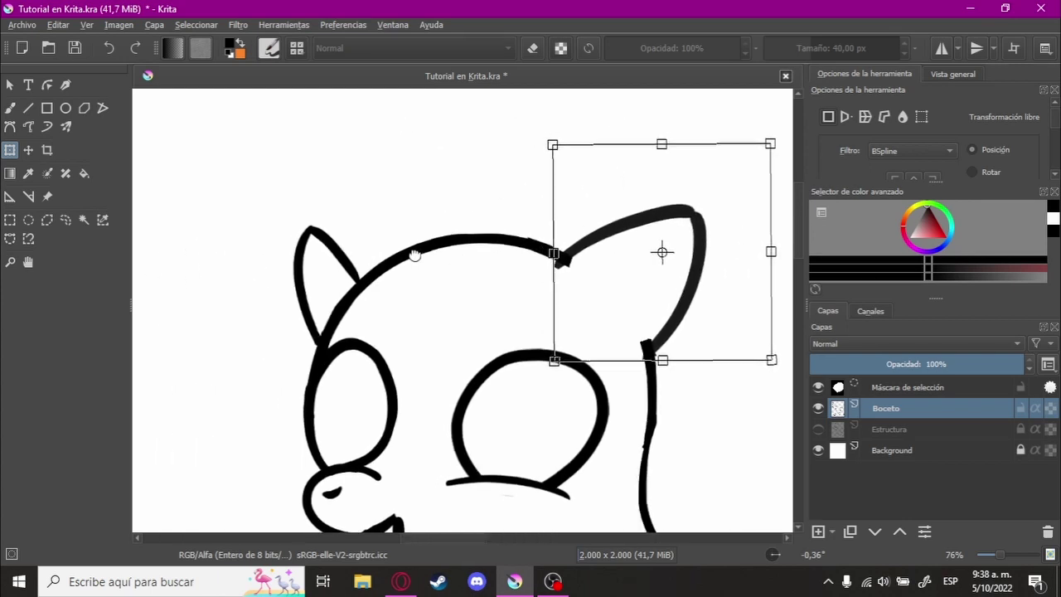
scroll(414, 255, up, 2)
drag(469, 206, 142, 291)
click(65, 220)
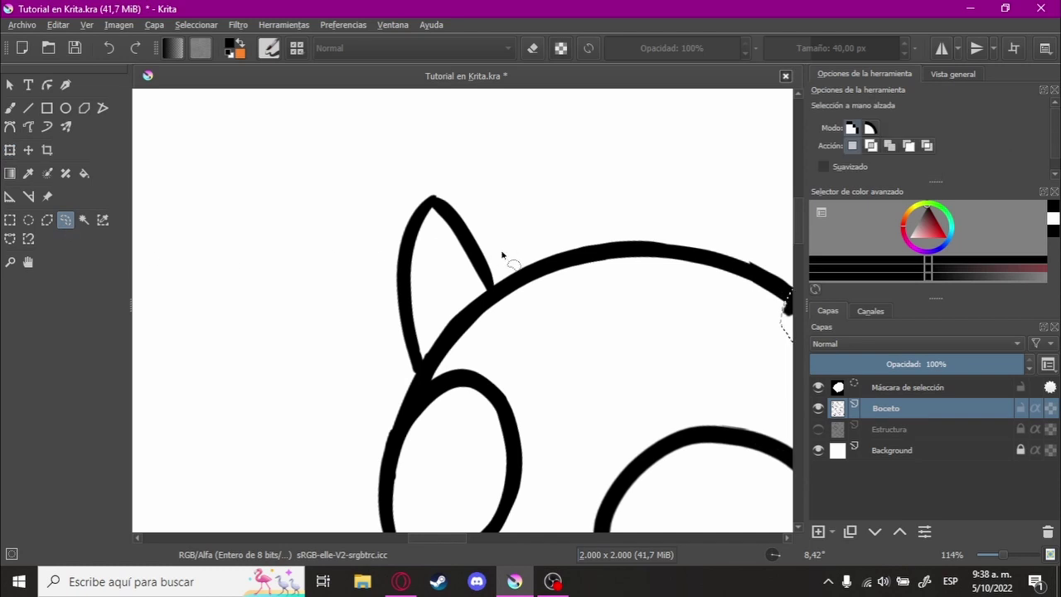
drag(506, 257, 536, 335)
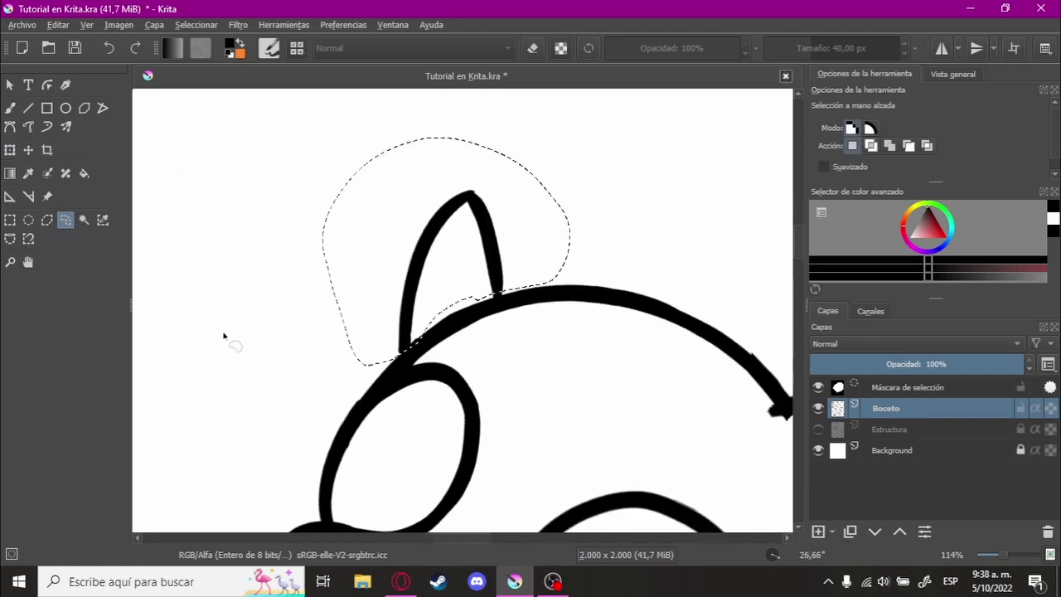
click(9, 149)
mouse_move(436, 204)
mouse_down()
mouse_move(422, 266)
mouse_move(480, 201)
mouse_move(393, 211)
mouse_up()
drag(287, 182, 266, 142)
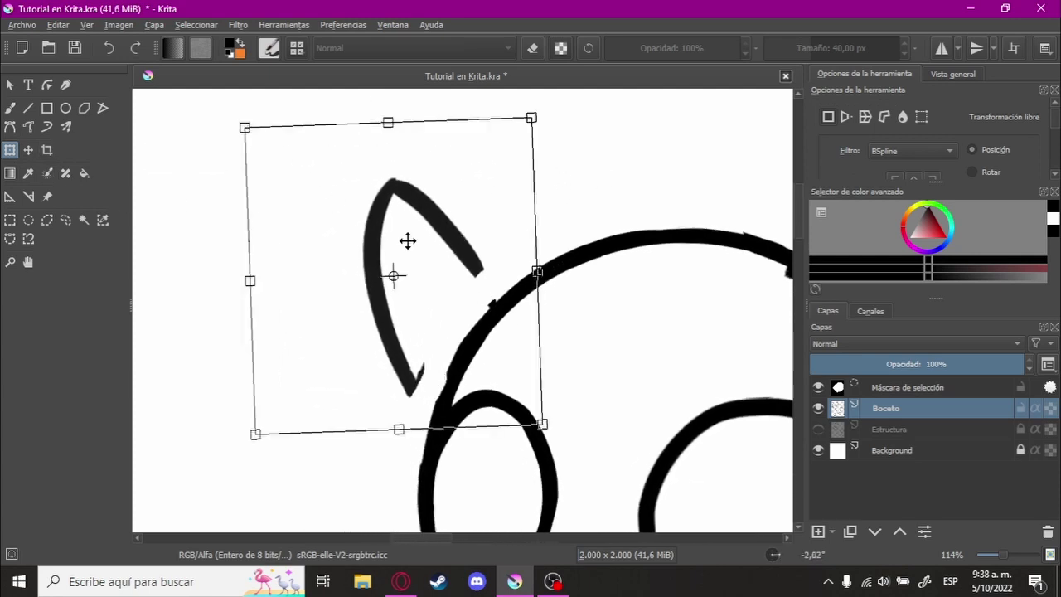
mouse_move(407, 240)
mouse_down()
mouse_move(456, 254)
mouse_move(413, 315)
mouse_up()
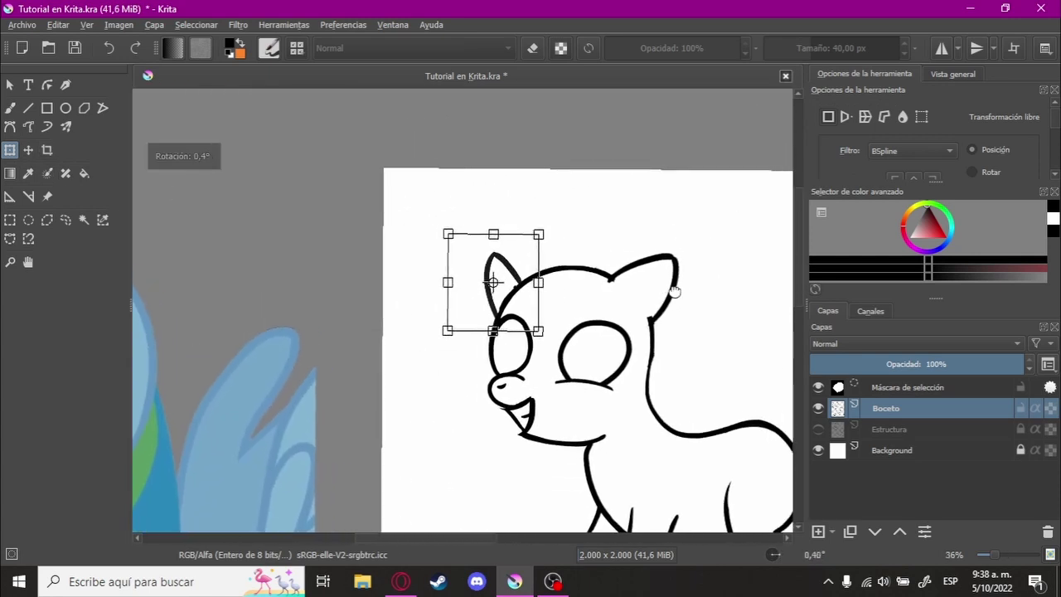
- Apply the ear transform, deselect, and zoom in on the pony's eyes
key(b)
key(ctrl+shift+a)
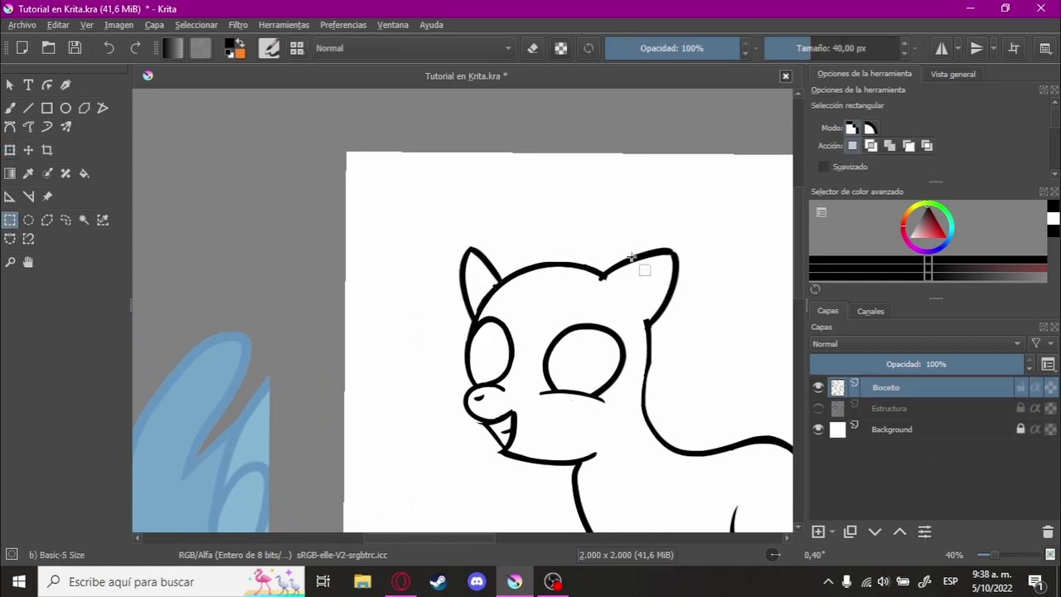
scroll(597, 274, up, 2)
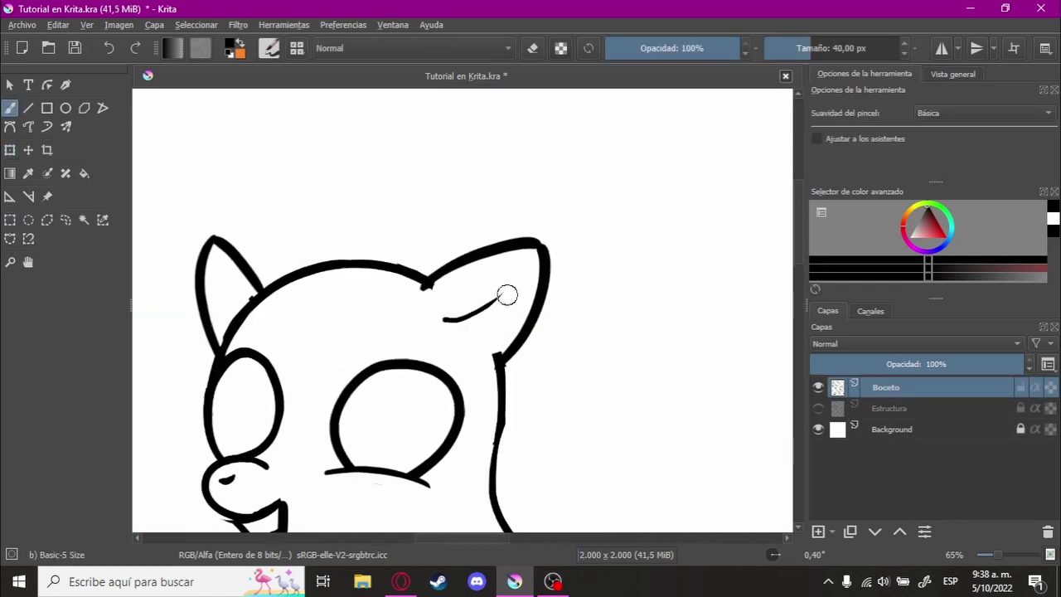
mouse_move(489, 207)
mouse_down()
mouse_move(495, 254)
mouse_move(495, 215)
mouse_up()
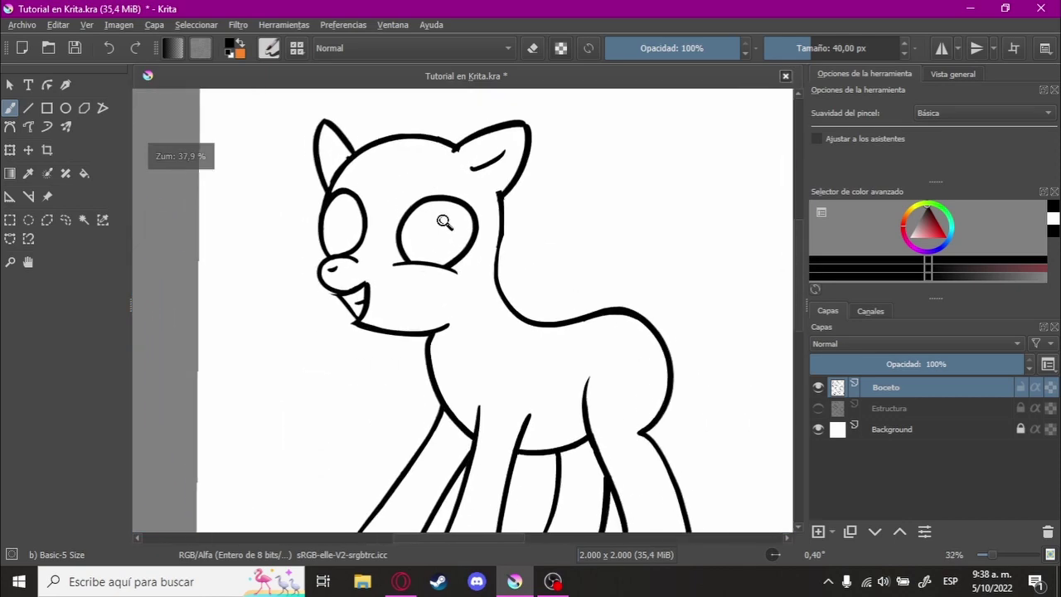
mouse_move(497, 307)
mouse_down()
mouse_move(301, 306)
mouse_move(493, 301)
mouse_move(450, 339)
mouse_move(670, 269)
mouse_move(293, 320)
mouse_move(521, 256)
mouse_move(434, 315)
mouse_move(488, 311)
mouse_move(419, 256)
mouse_up()
- Draw an oval pupil outline inside the larger eye, retrying with undo
key(ctrl+z)
key(ctrl+z)
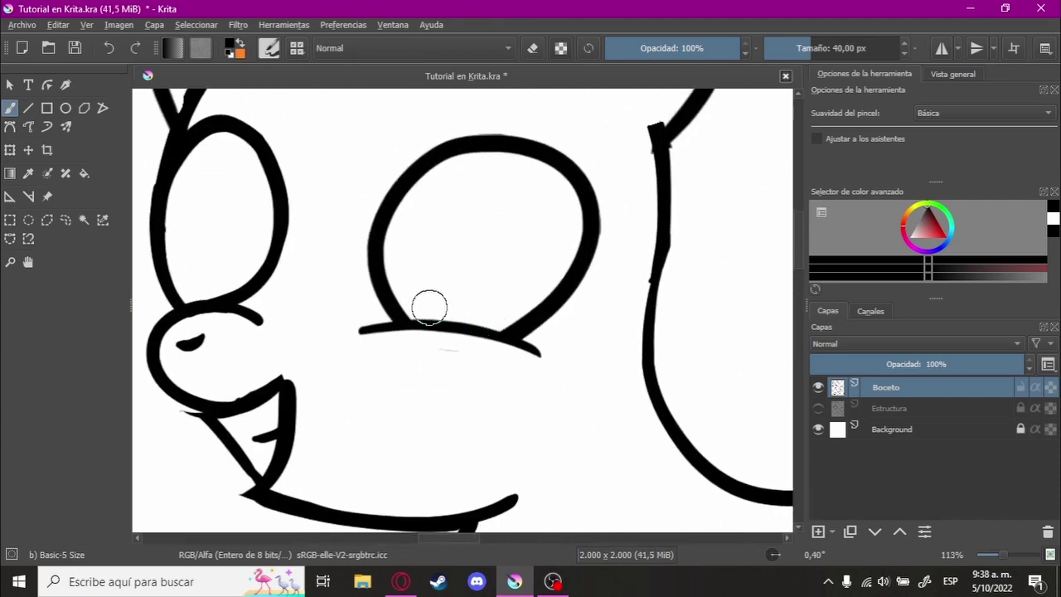
key(ctrl+z)
drag(438, 324, 483, 193)
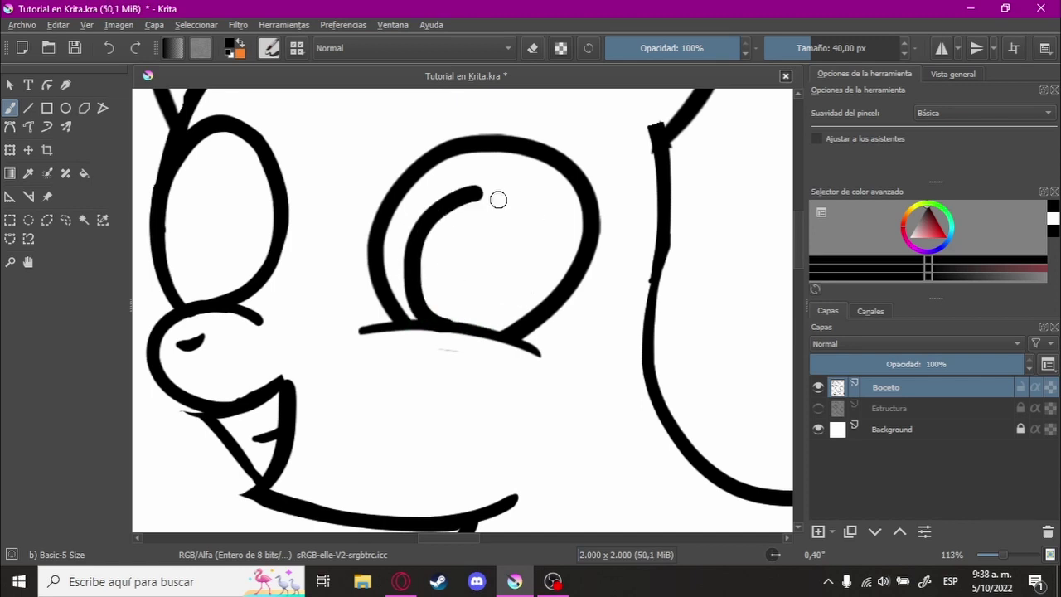
key(ctrl+z)
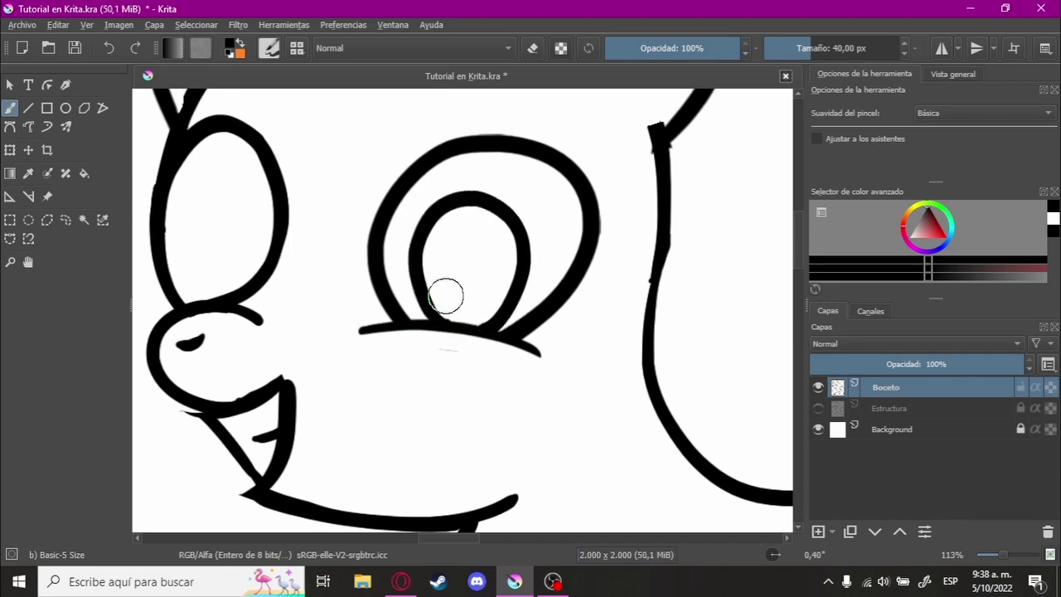
- Draw the oval pupil outline inside the left eye, undoing and redrawing it several times
scroll(445, 296, up, 2)
scroll(356, 307, left, 3)
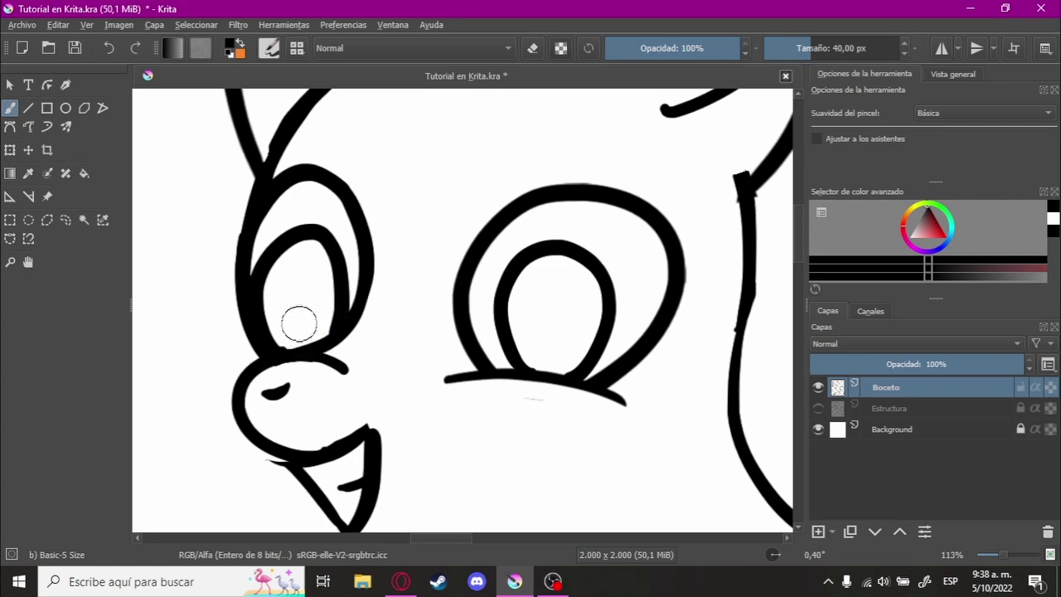
key(ctrl+z)
drag(272, 328, 267, 270)
key(ctrl+z)
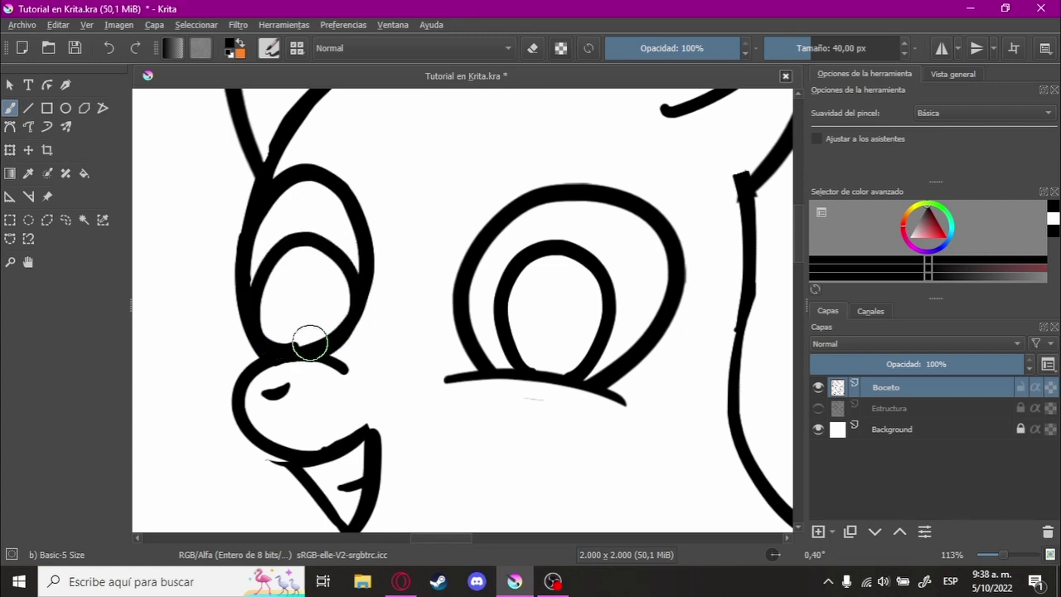
key(ctrl+z)
key(ctrl+z)
drag(274, 332, 263, 256)
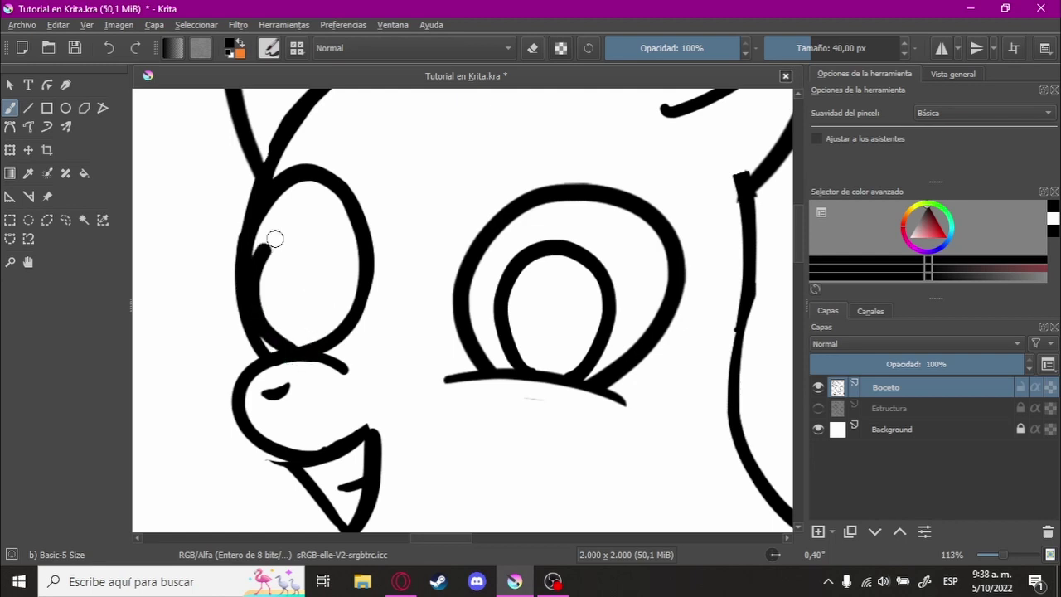
key(ctrl+z)
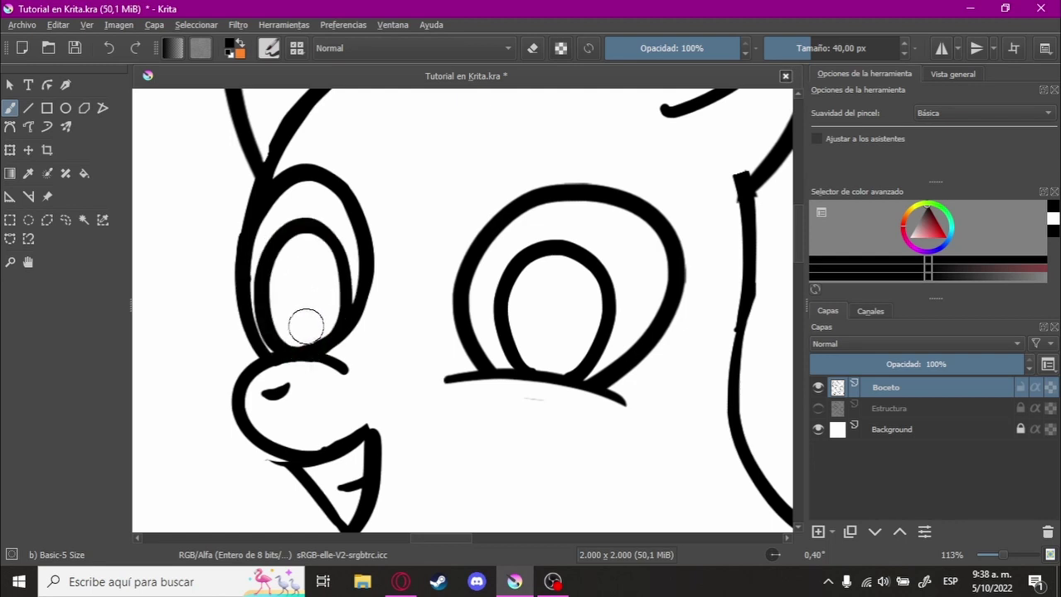
key(ctrl+z)
key(ctrl+z)
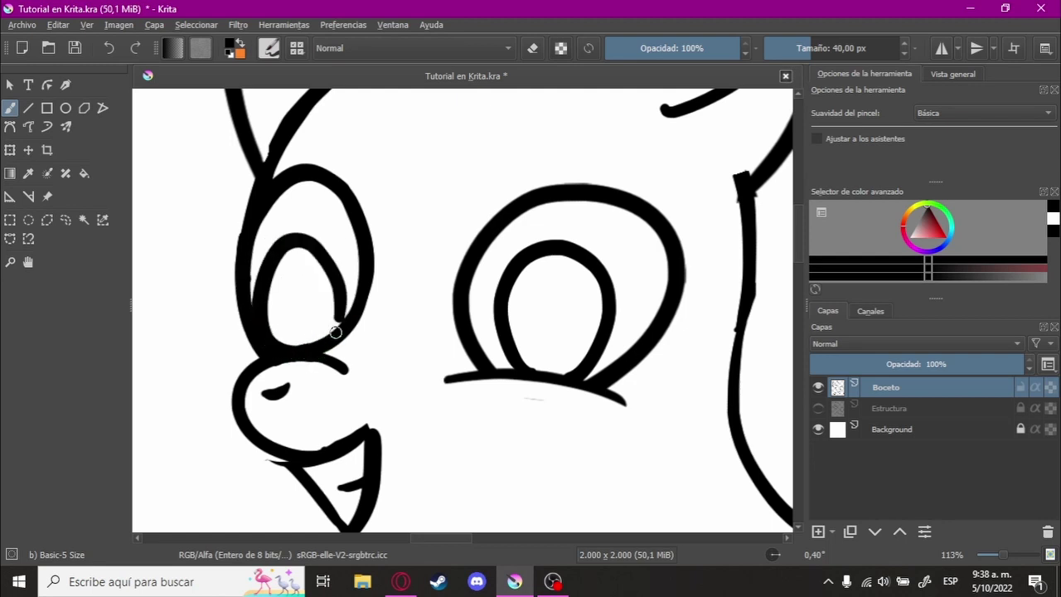
- Fill both pupils black, check the result, then undo the fills
key(f)
click(299, 303)
click(572, 323)
drag(576, 320, 442, 414)
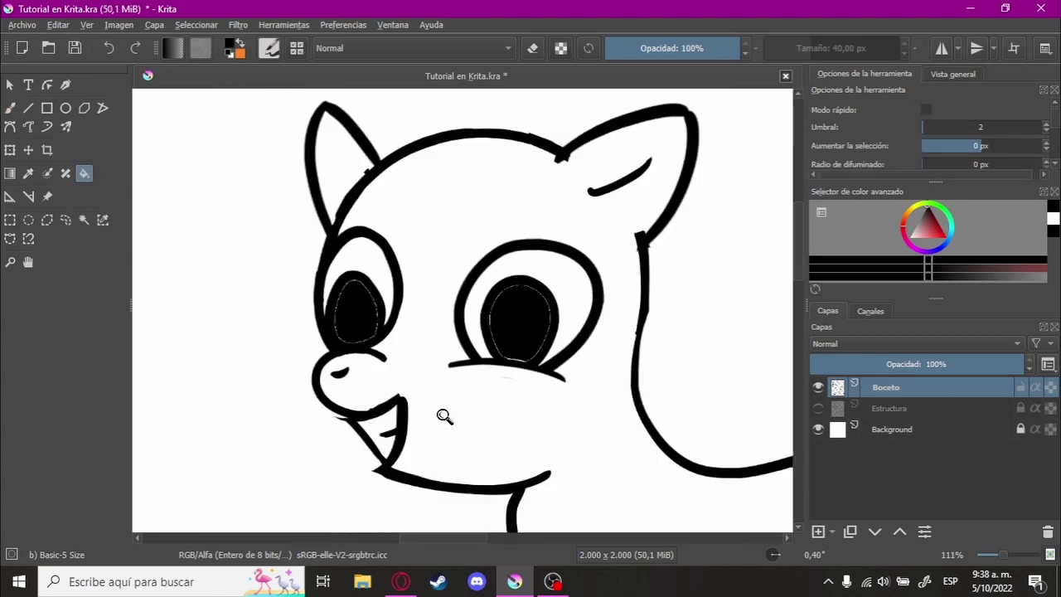
mouse_move(464, 358)
mouse_down()
mouse_move(514, 246)
mouse_move(549, 277)
mouse_up()
key(ctrl+z)
key(ctrl+z)
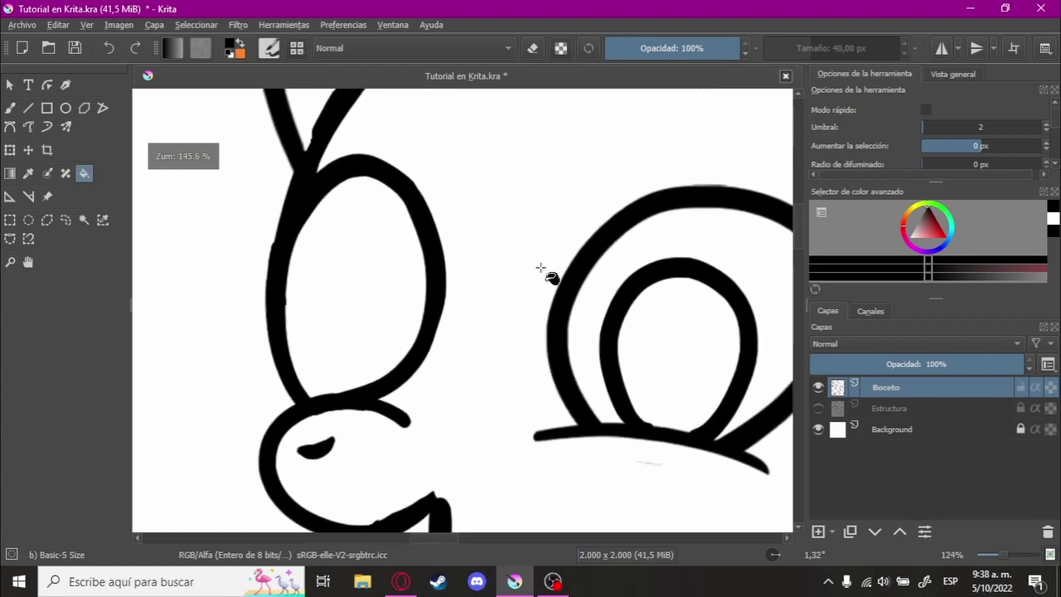
- Patch the left eye outline with a brush stroke and refill both pupils solid black
key(b)
drag(362, 374, 398, 360)
key(f)
click(365, 324)
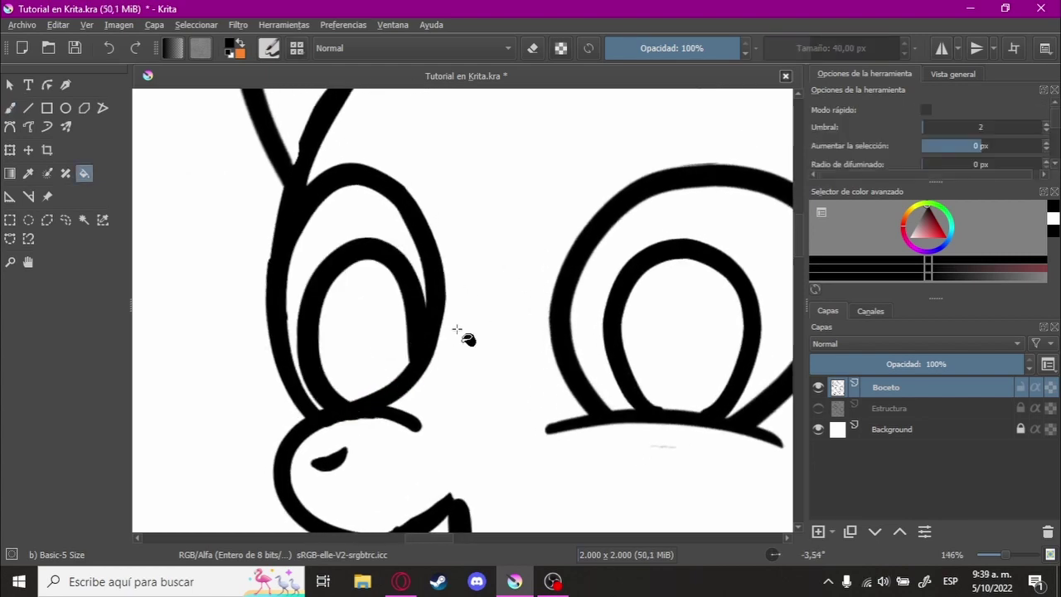
click(684, 332)
scroll(605, 344, down, 5)
mouse_move(593, 334)
mouse_down()
mouse_move(608, 255)
mouse_move(549, 196)
mouse_up()
- Zoom out and rotate the view around the mouth to review the filled eyes
key(b)
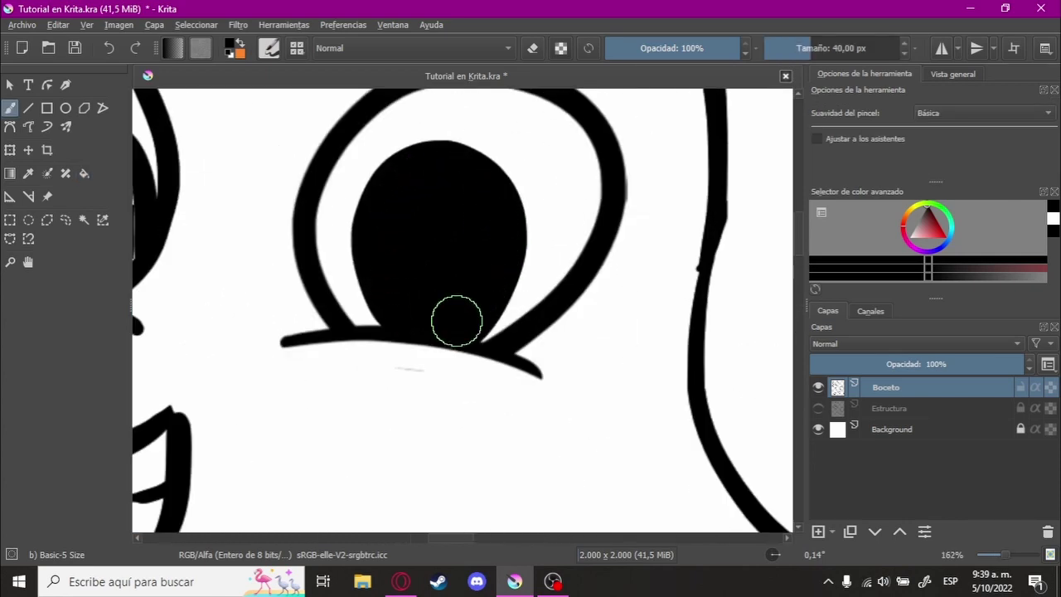
mouse_move(455, 321)
mouse_down()
mouse_move(481, 339)
mouse_move(486, 365)
mouse_move(415, 296)
mouse_move(474, 326)
mouse_move(429, 296)
mouse_move(383, 341)
mouse_move(439, 274)
mouse_move(424, 267)
mouse_move(351, 320)
mouse_up()
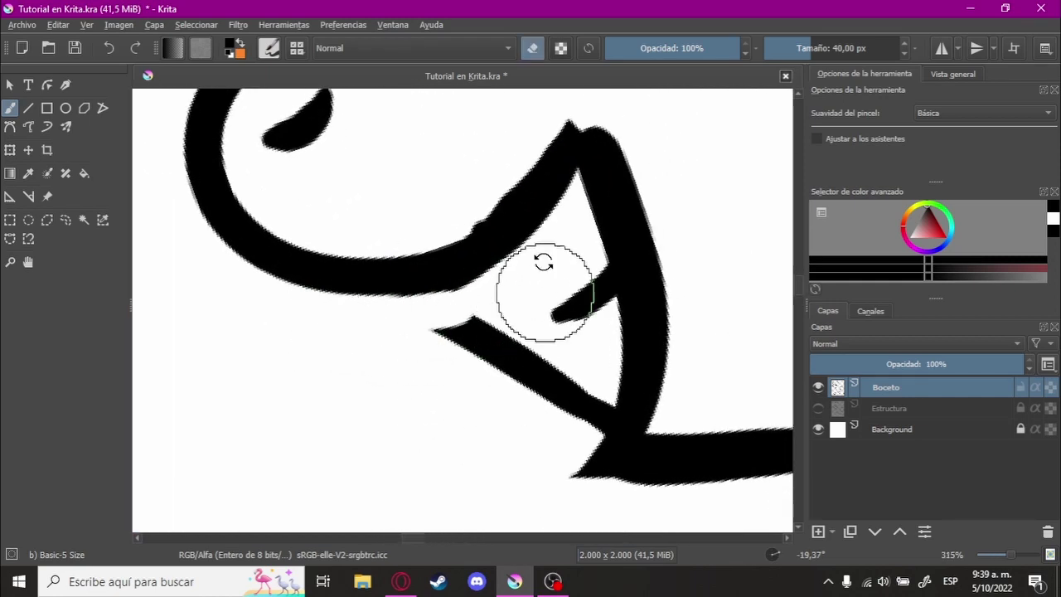
mouse_move(543, 261)
mouse_down()
mouse_move(509, 320)
mouse_move(481, 417)
mouse_move(552, 386)
mouse_move(561, 362)
mouse_move(537, 386)
mouse_move(570, 363)
mouse_up()
key(e)
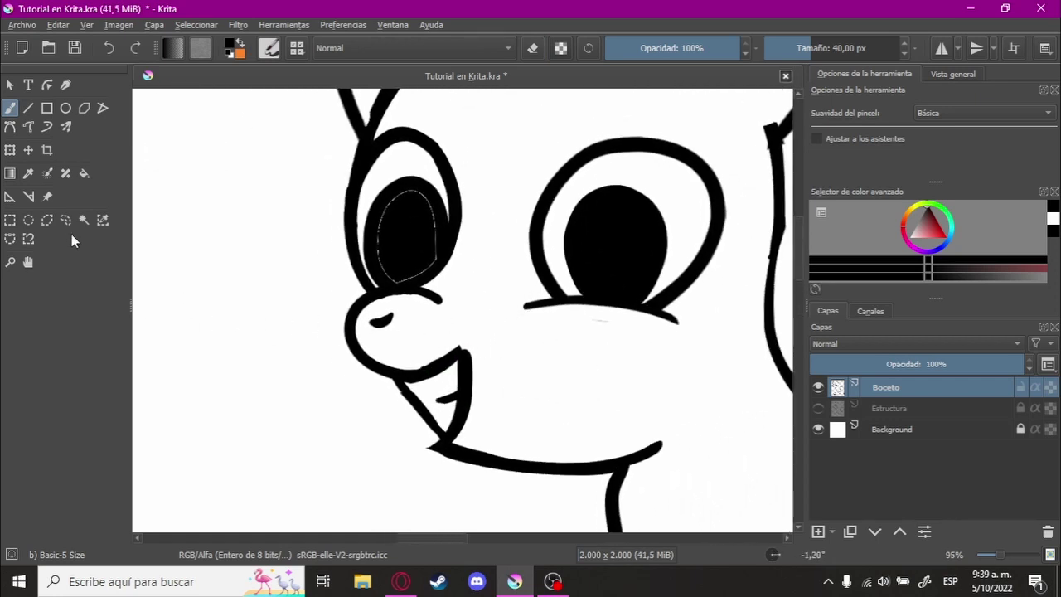
- Lasso the muzzle and mouth, scale them up toward the lower left, nudge them up-left, and apply
click(65, 220)
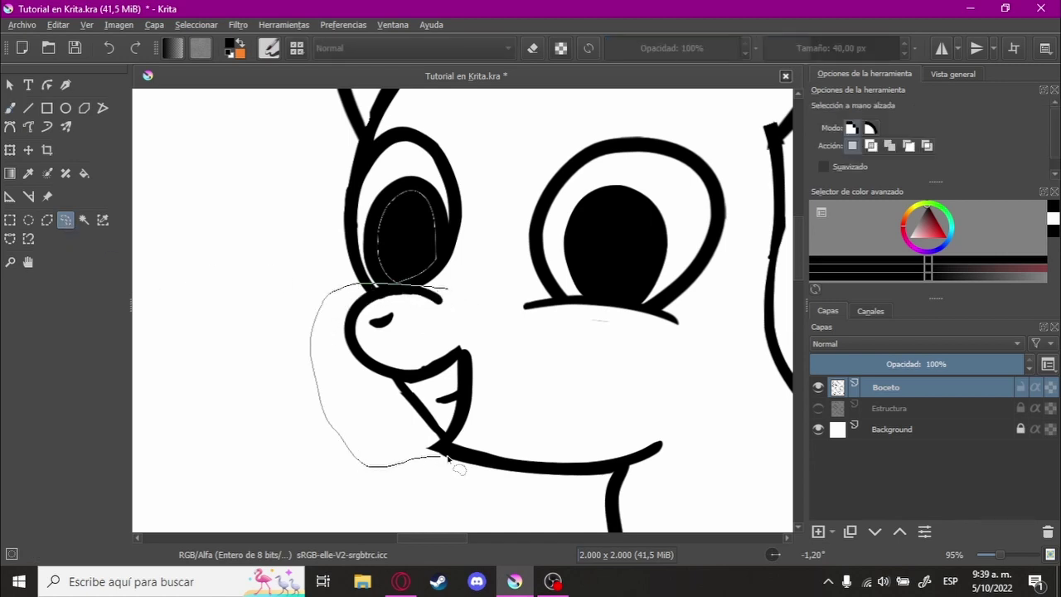
drag(482, 303, 324, 308)
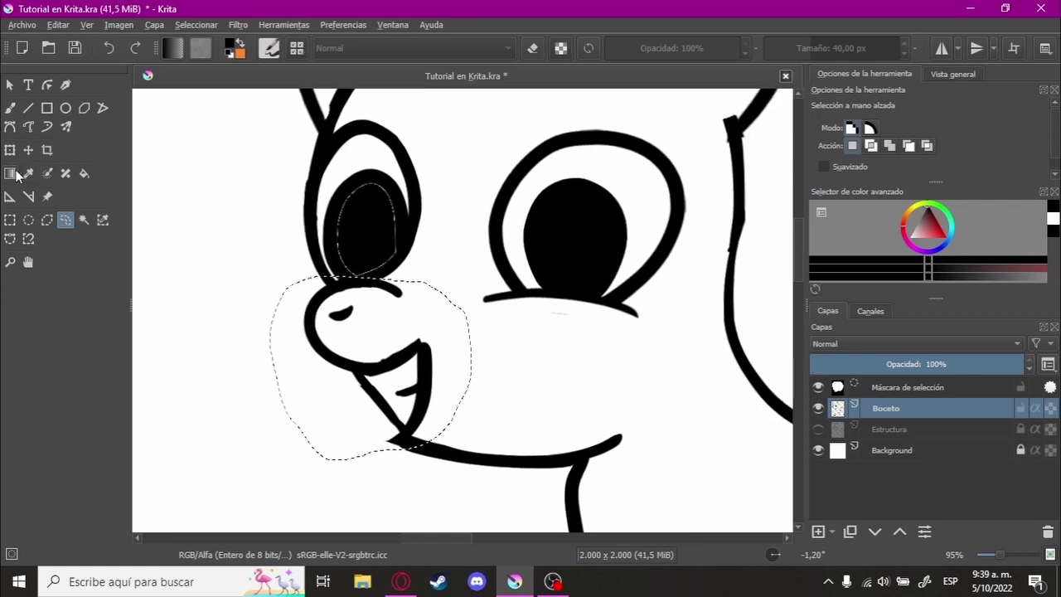
click(9, 150)
key(5)
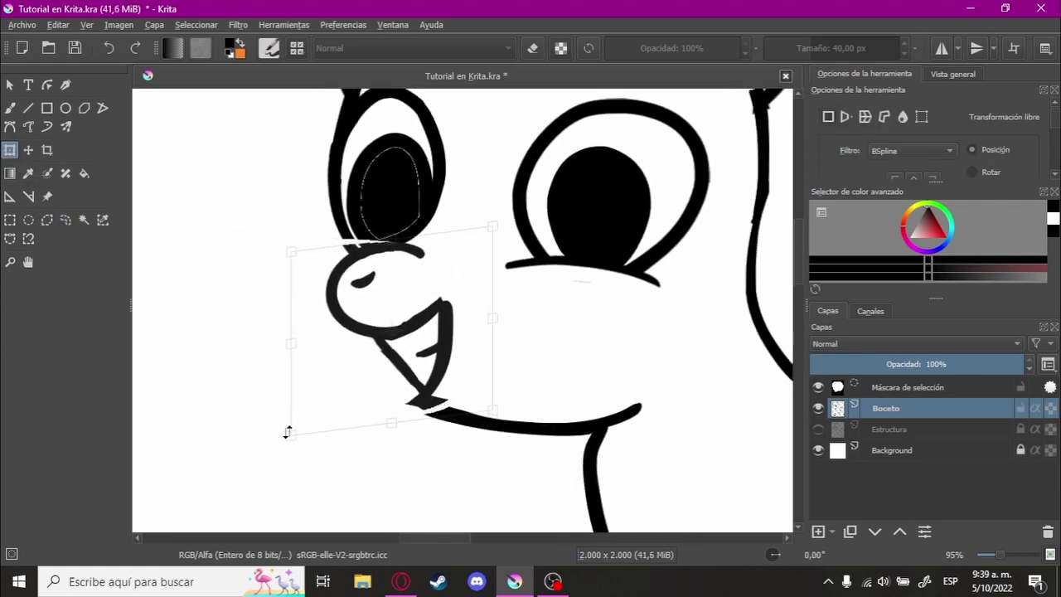
drag(290, 424, 273, 444)
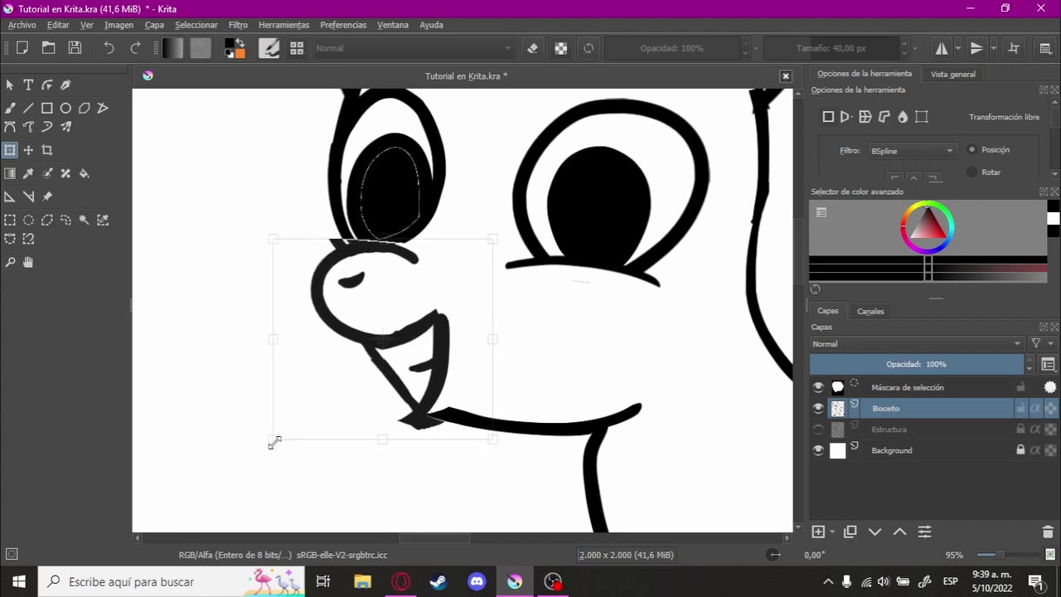
drag(399, 339, 395, 335)
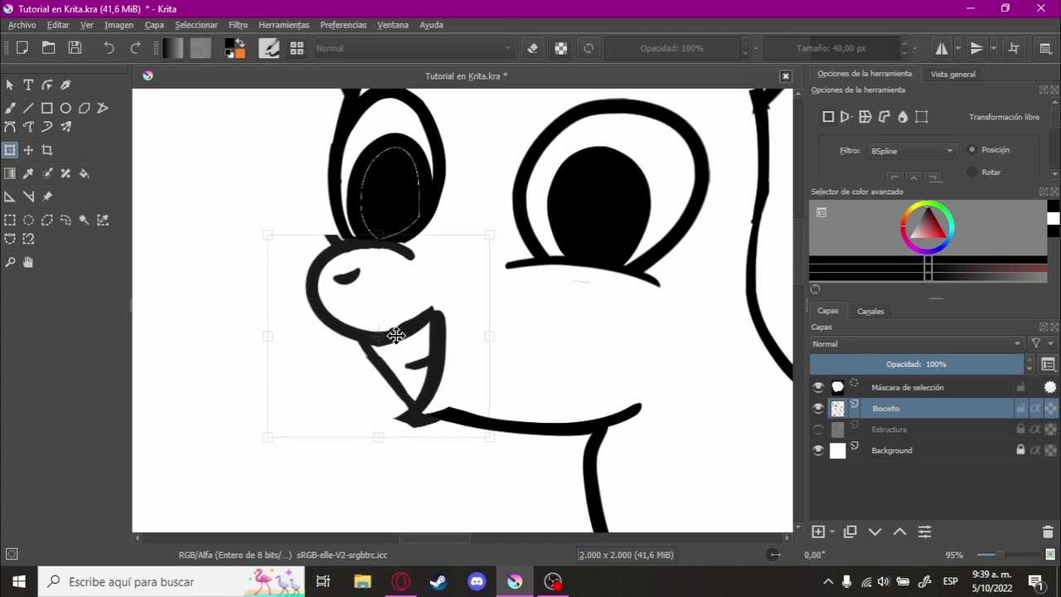
ctrl+scroll(495, 349, down, 4)
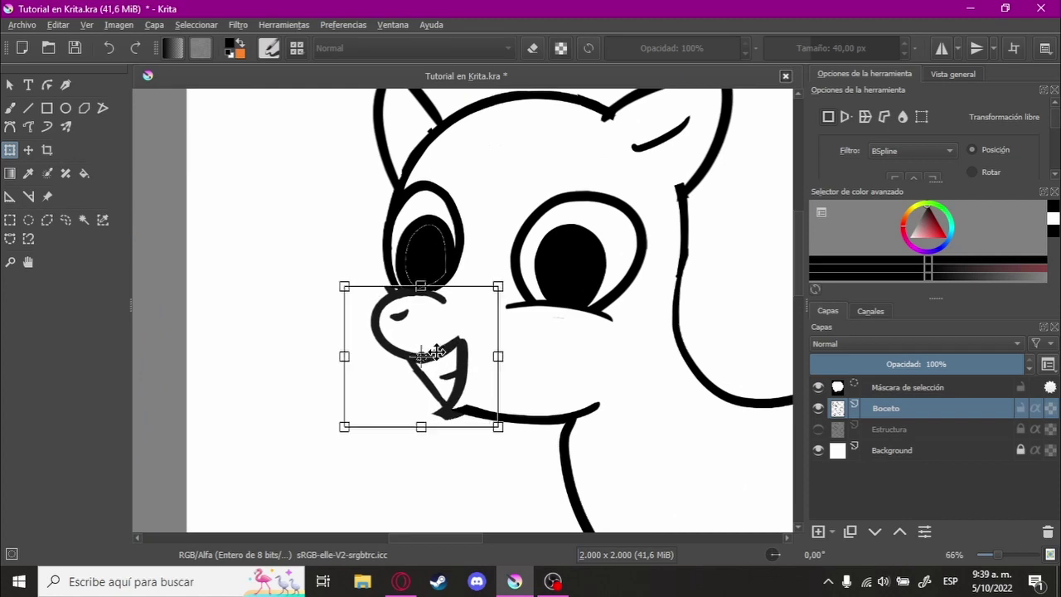
scroll(437, 352, down, 3)
scroll(514, 307, up, 1)
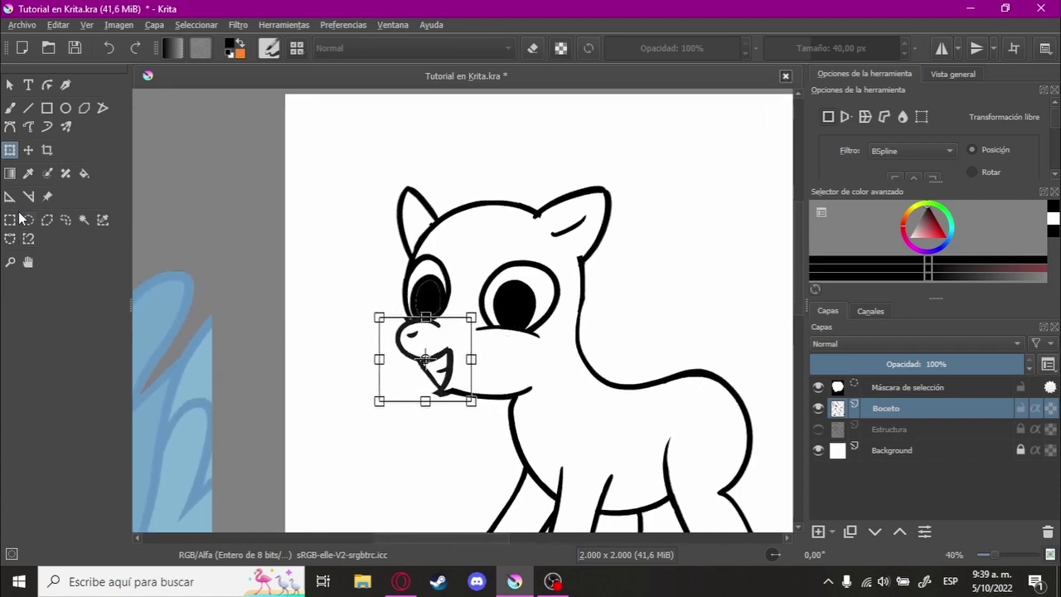
click(12, 219)
key(ctrl+shift+a)
- Pick black from the canvas and try a first chin line under the mouth, then undo it
key(b)
key(e)
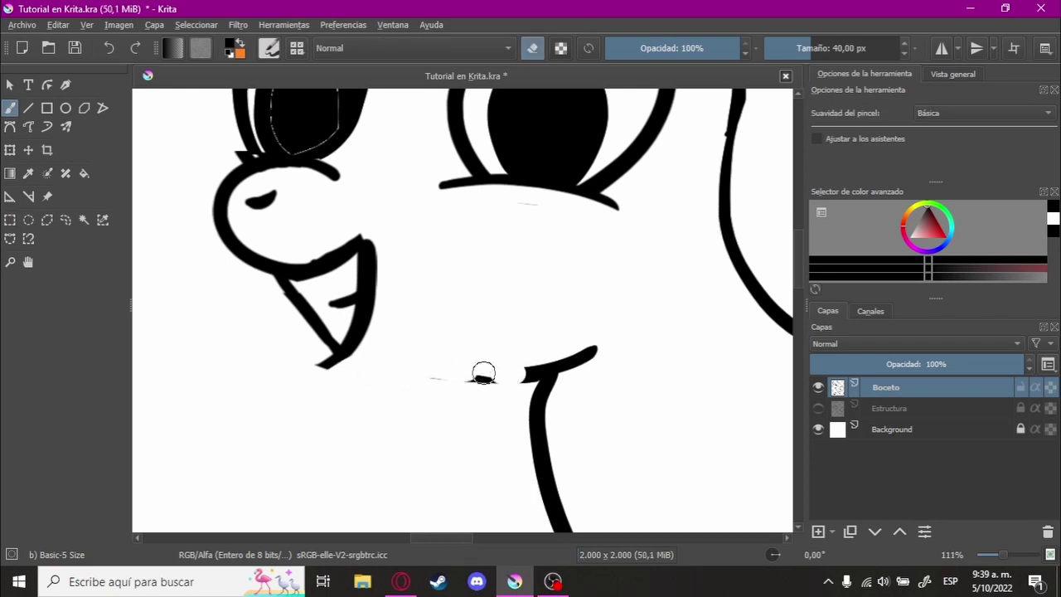
key(l)
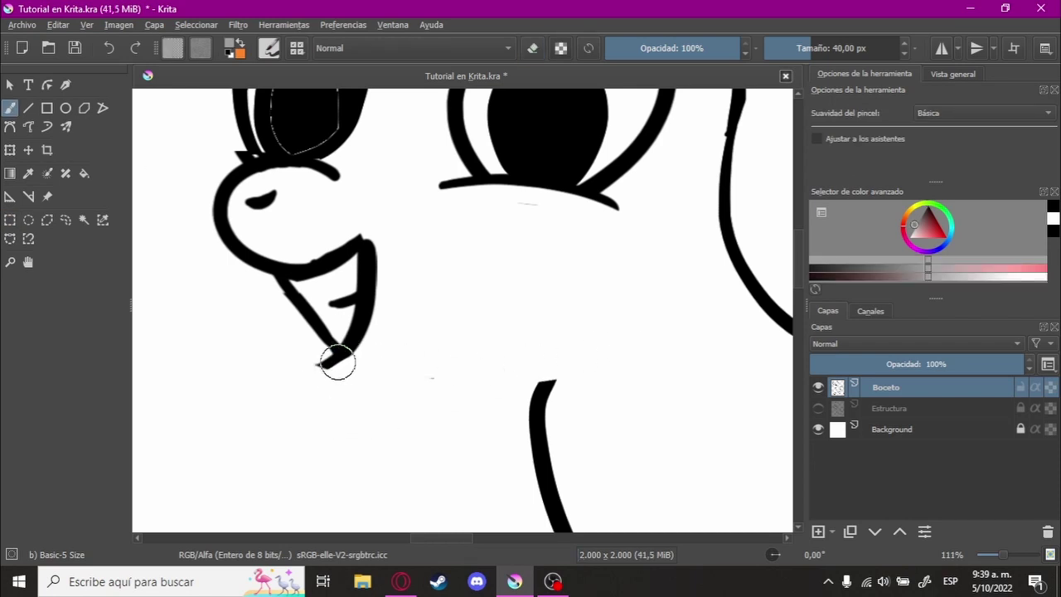
drag(328, 363, 630, 338)
ctrl+click(348, 344)
drag(322, 365, 647, 311)
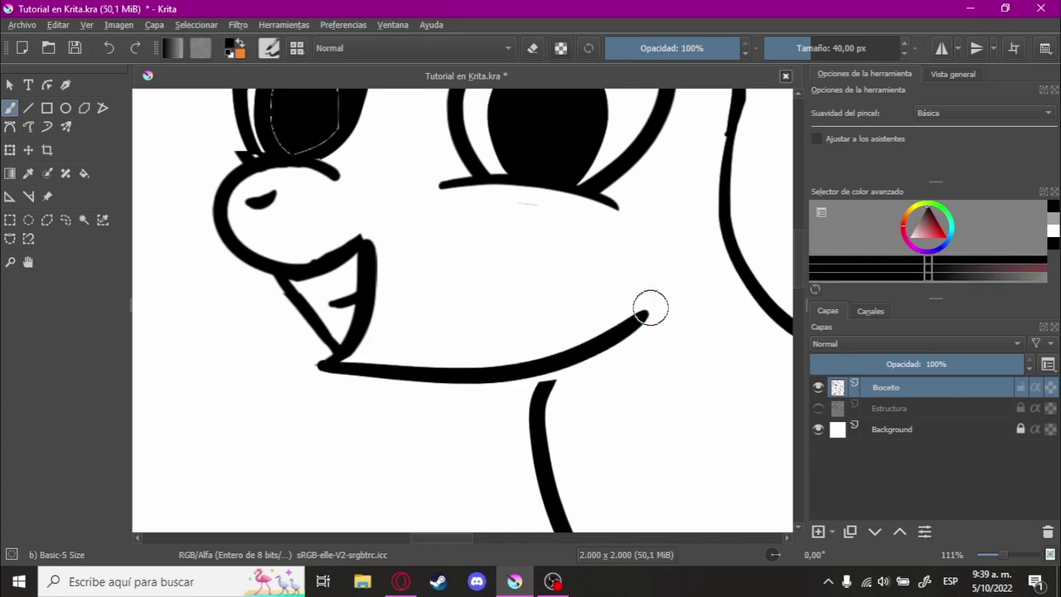
key(ctrl+z)
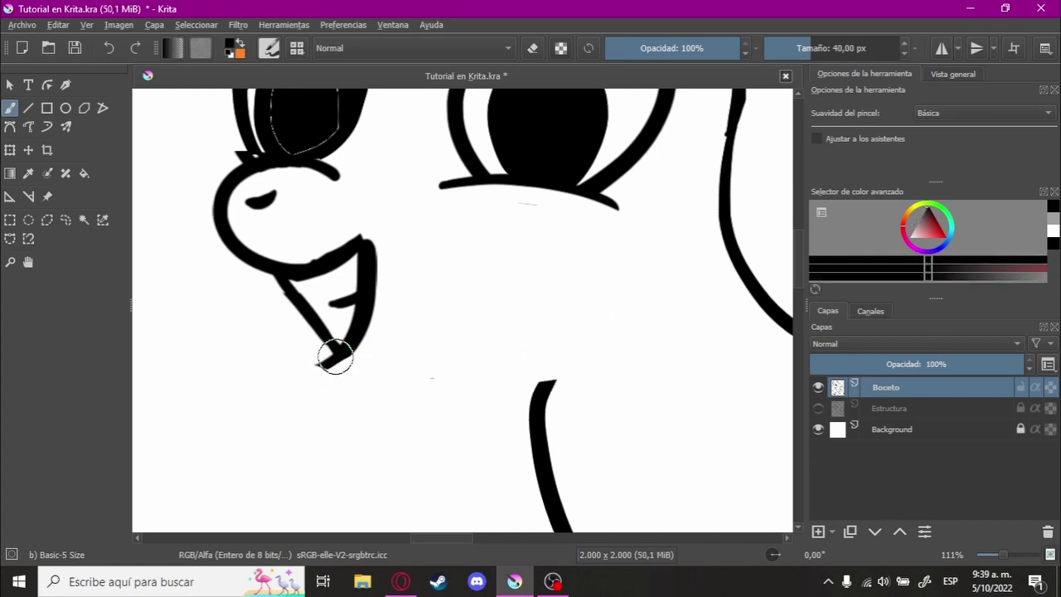
- Redraw the chin as a shorter jaw stroke from the mouth back toward the neck
drag(326, 362, 644, 303)
key(ctrl+z)
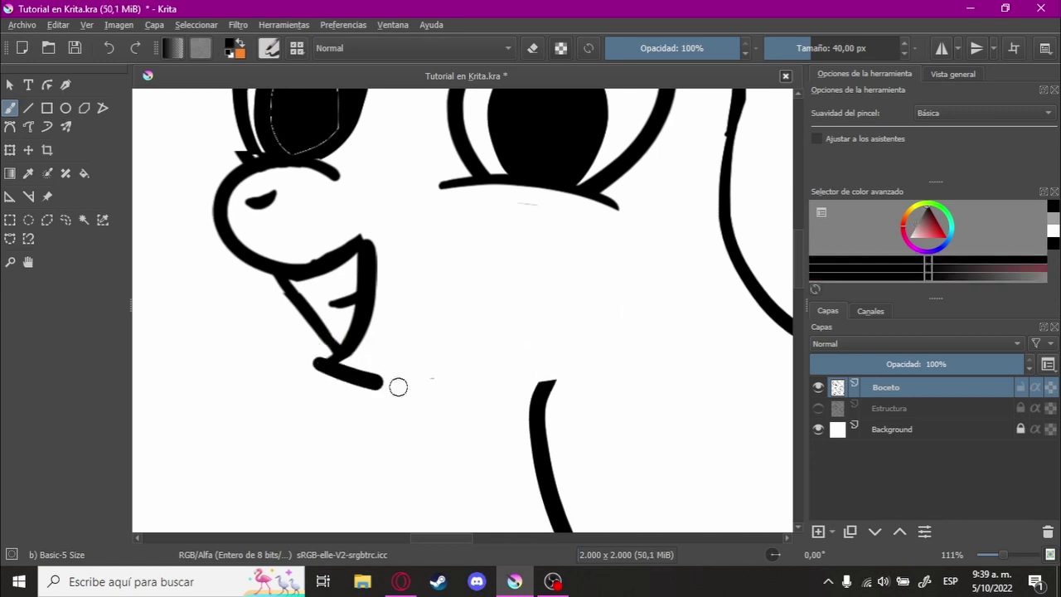
drag(398, 387, 627, 319)
scroll(486, 386, down, 5)
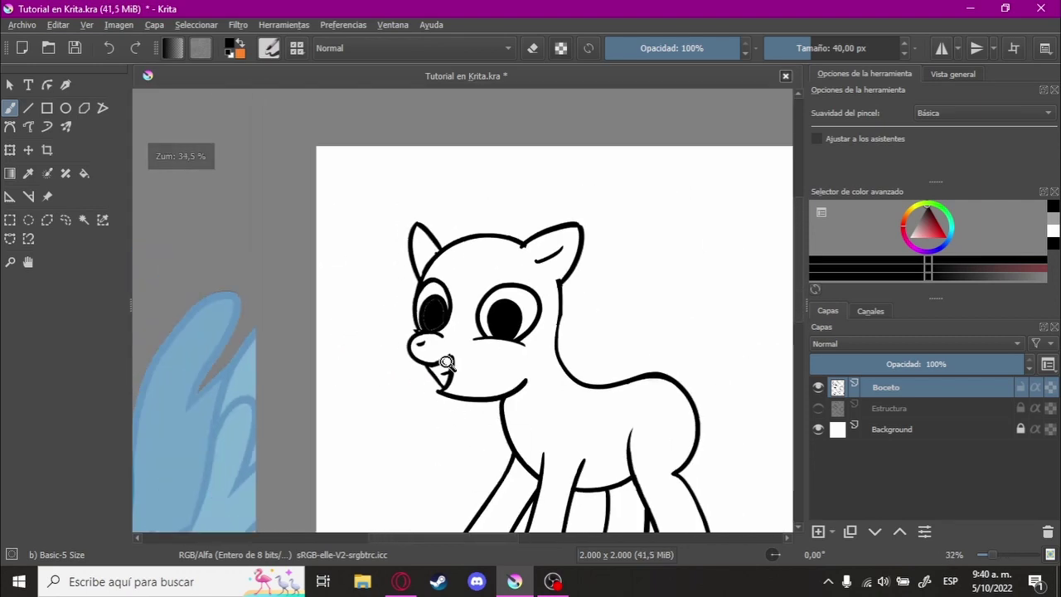
scroll(446, 362, up, 4)
scroll(580, 379, up, 3)
scroll(457, 431, up, 2)
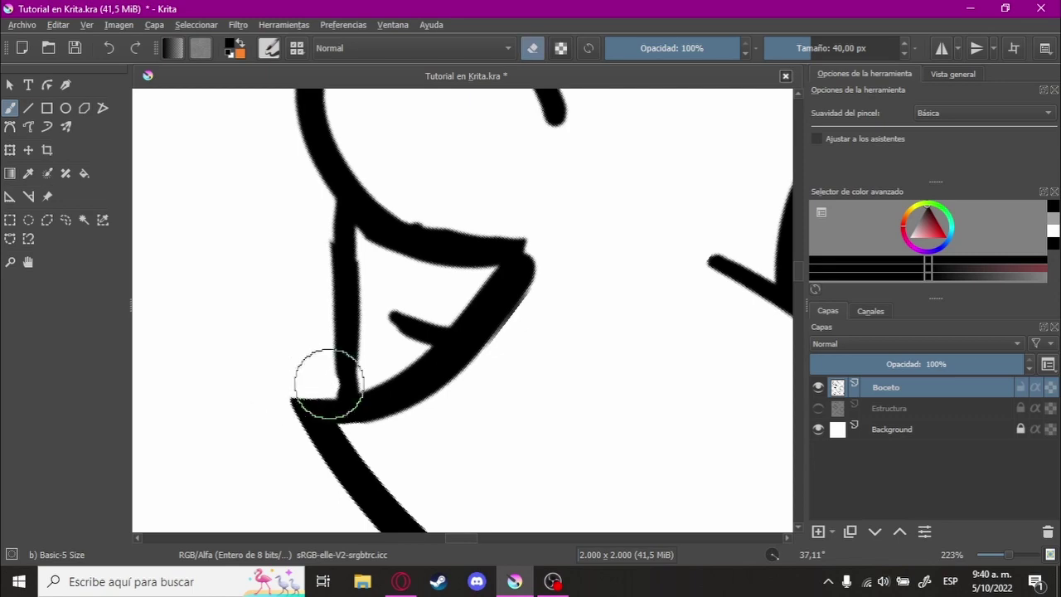
scroll(329, 384, down, 6)
- Zoom out and tilt the view to inspect the new jaw curve
mouse_move(329, 384)
mouse_down()
mouse_move(630, 296)
mouse_move(587, 427)
mouse_move(571, 337)
mouse_move(585, 268)
mouse_up()
scroll(630, 296, up, 1)
scroll(680, 315, up, 1)
scroll(680, 315, up, 3)
scroll(586, 268, up, 2)
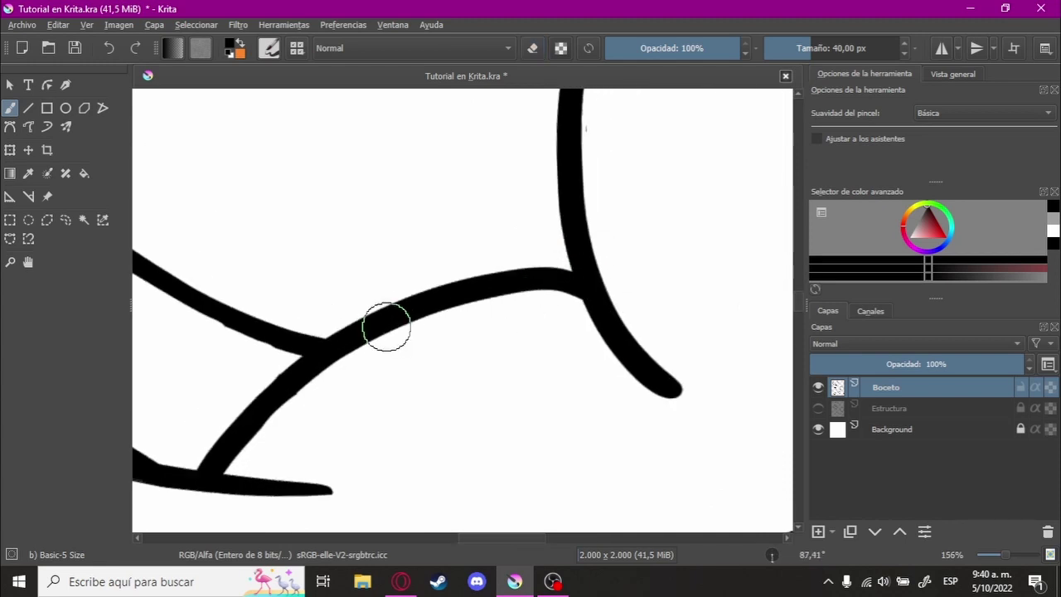
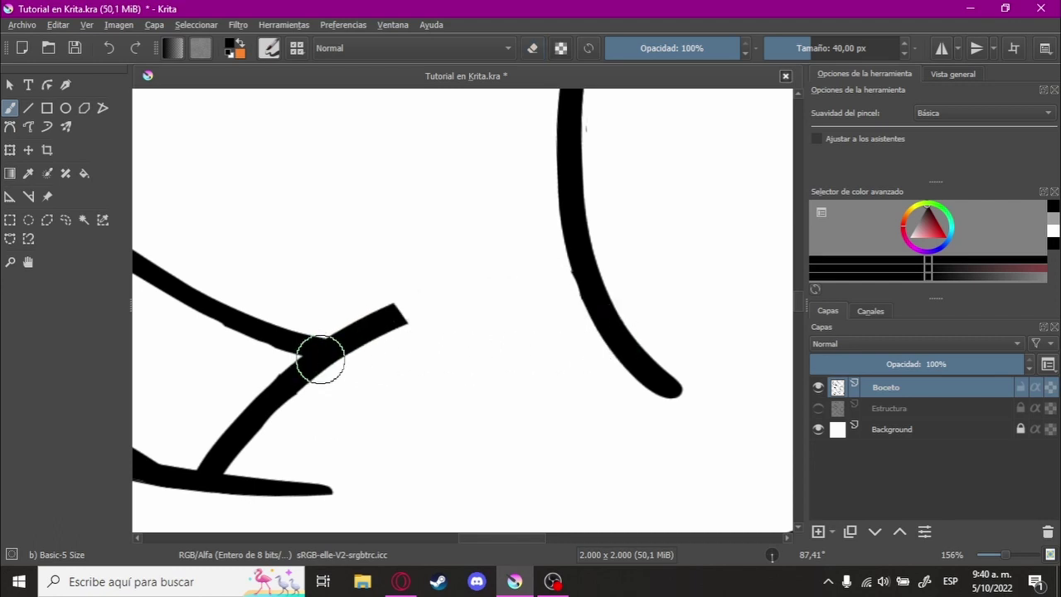
- Switch the brush to eraser mode and rotate the view back so the pony stands upright
drag(522, 362, 414, 281)
scroll(540, 254, up, 3)
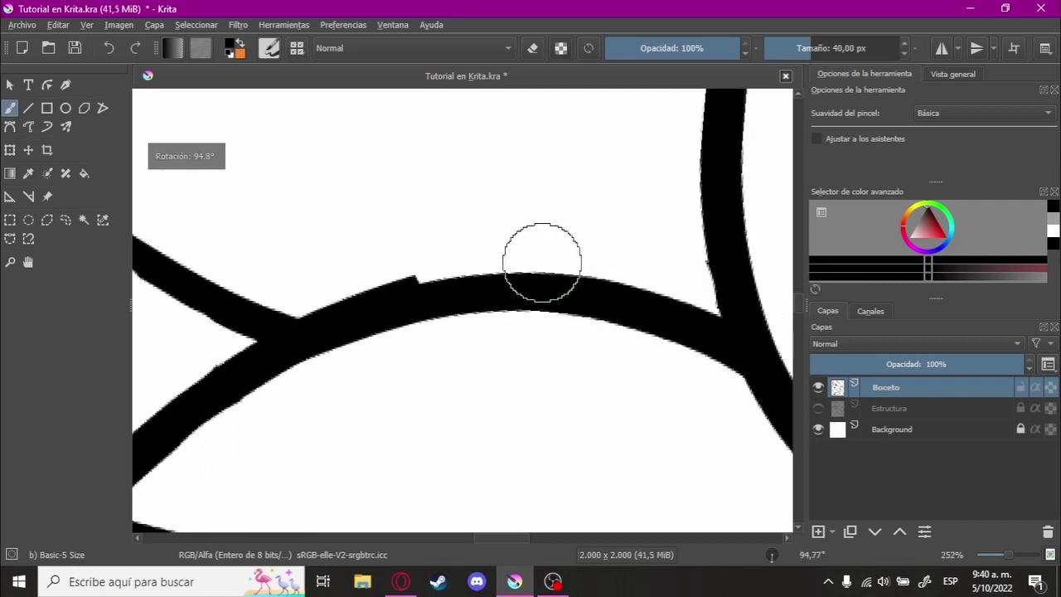
key(e)
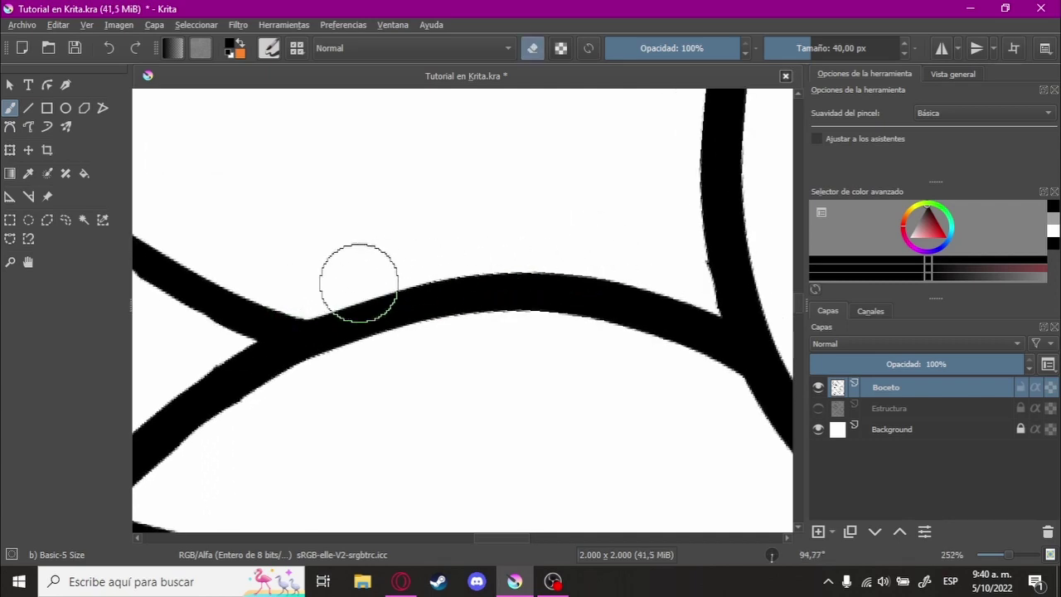
scroll(358, 282, down, 6)
drag(520, 253, 564, 205)
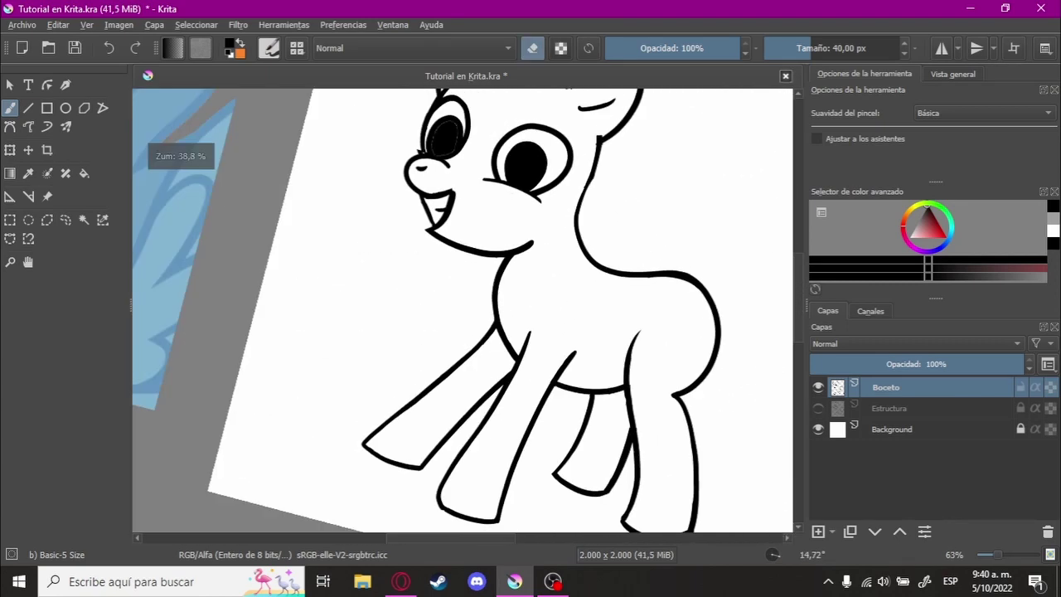
scroll(608, 249, down, 4)
drag(608, 249, 531, 343)
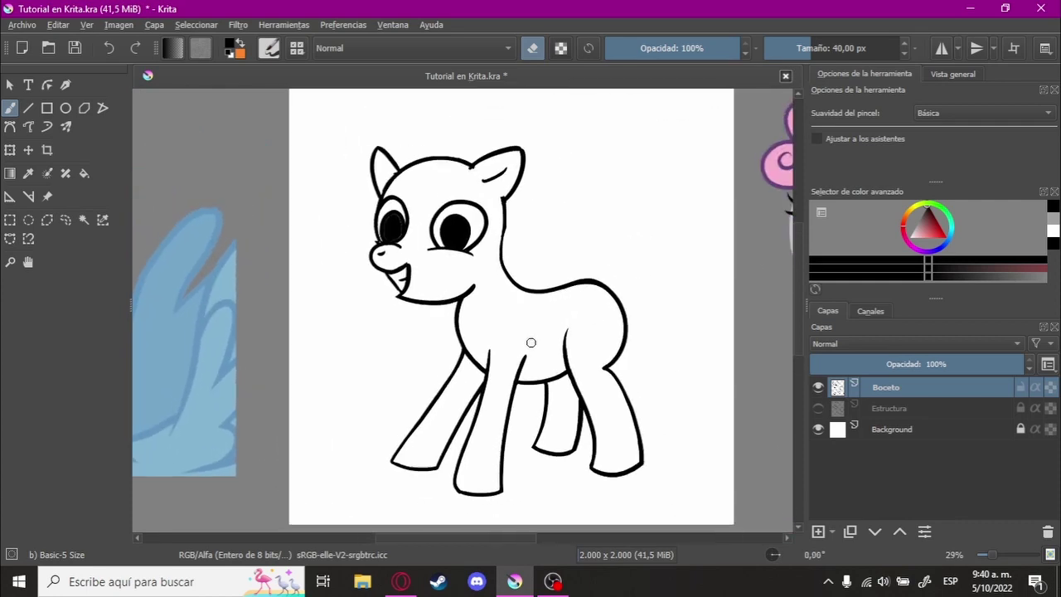
- Zoom and pan across the pony line art and the pink reference pony beside it
scroll(531, 342, down, 1)
scroll(547, 336, down, 1)
scroll(547, 336, right, 3)
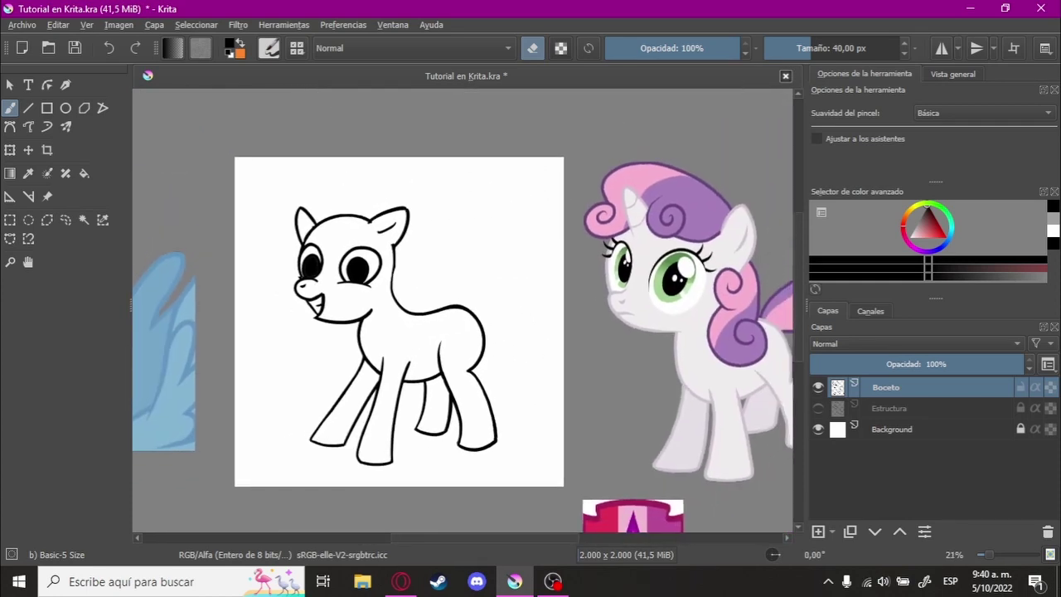
scroll(540, 367, down, 1)
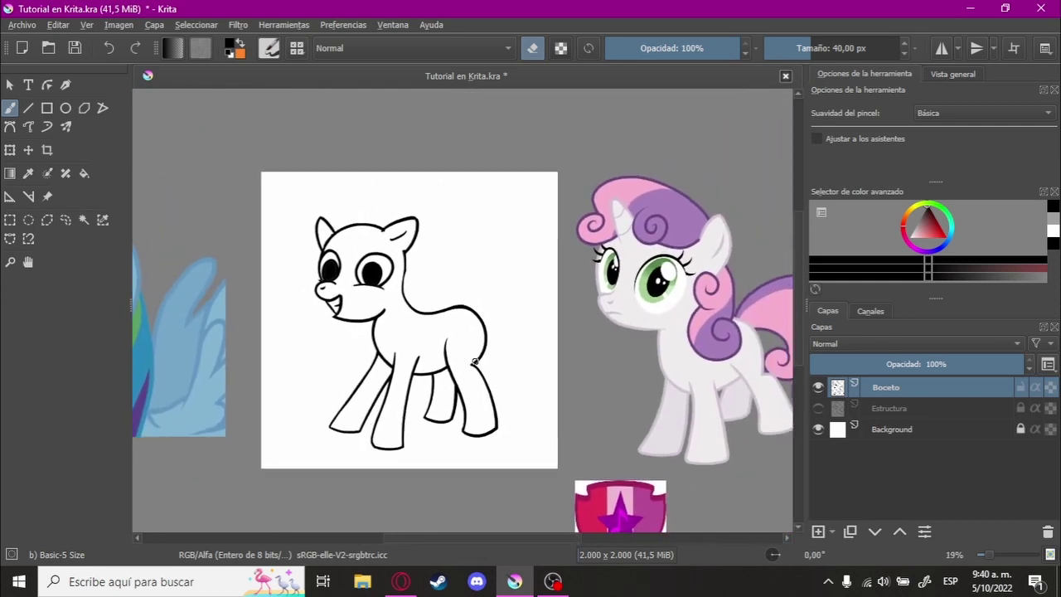
scroll(378, 265, up, 5)
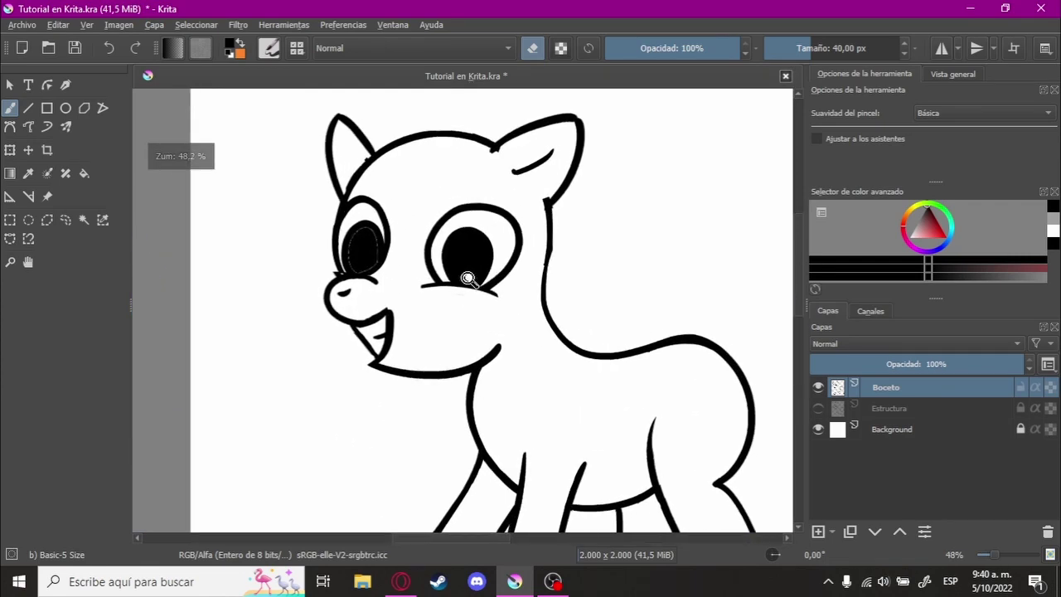
scroll(471, 289, down, 3)
scroll(514, 315, down, 1)
scroll(560, 335, down, 1)
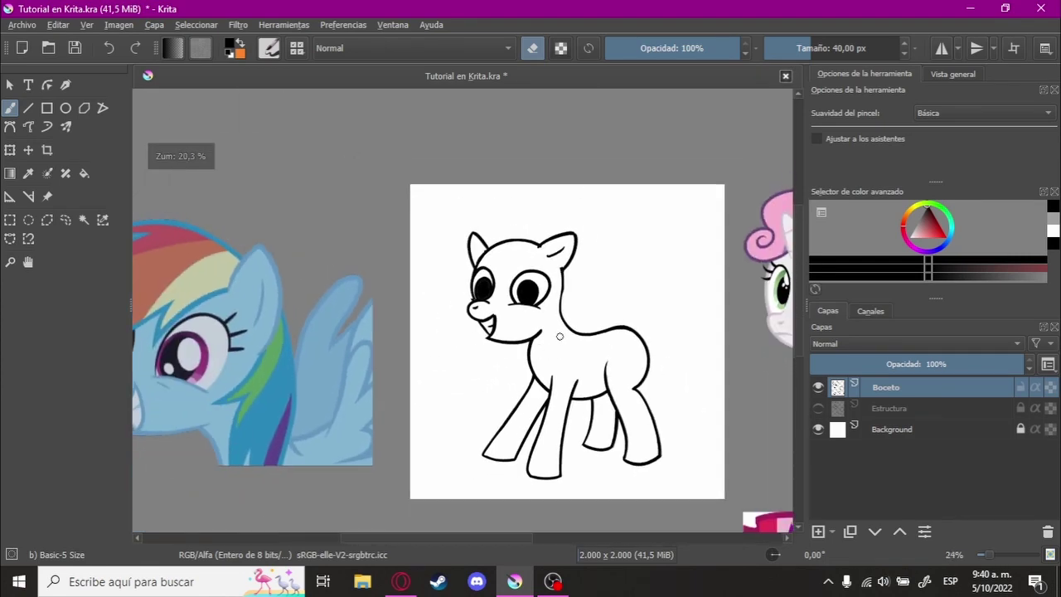
drag(595, 311, 418, 327)
scroll(351, 309, up, 1)
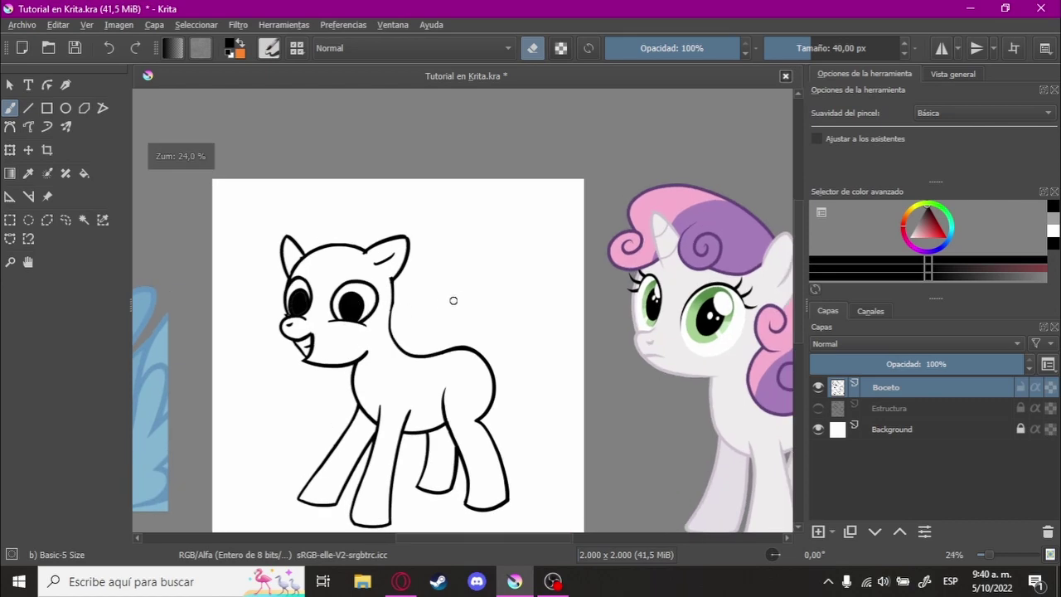
scroll(350, 312, up, 2)
scroll(350, 311, up, 2)
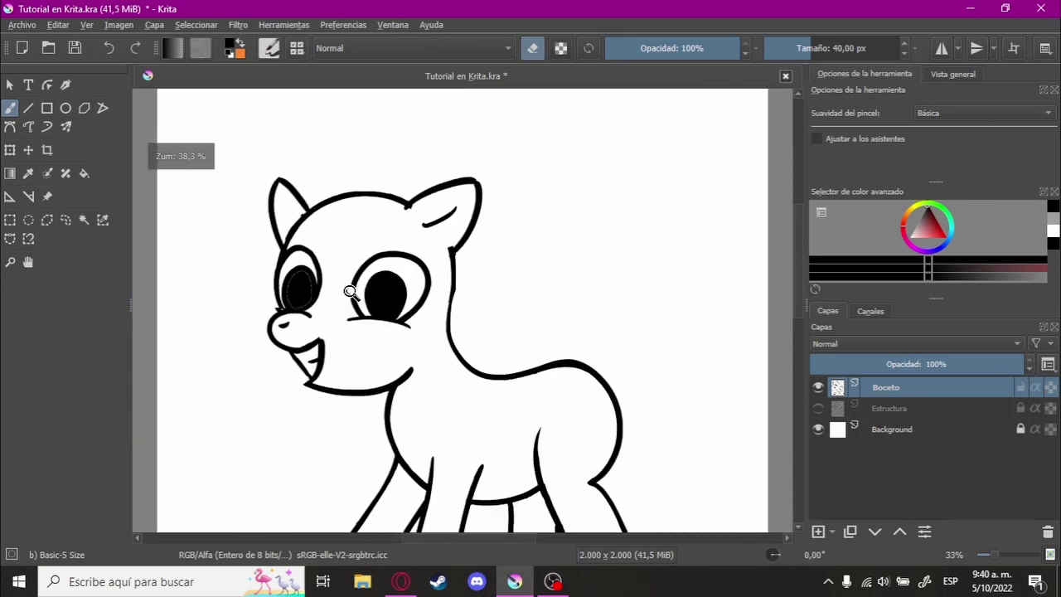
scroll(349, 311, up, 1)
scroll(350, 311, up, 1)
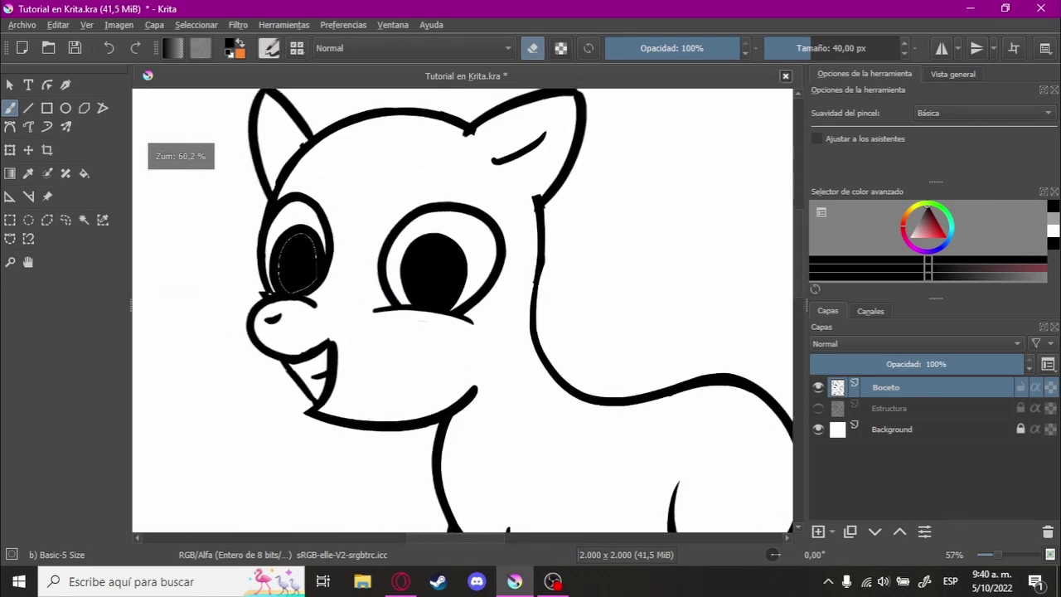
- Freehand-select the pony's larger eye, shift it slightly down and left, then deselect
click(66, 220)
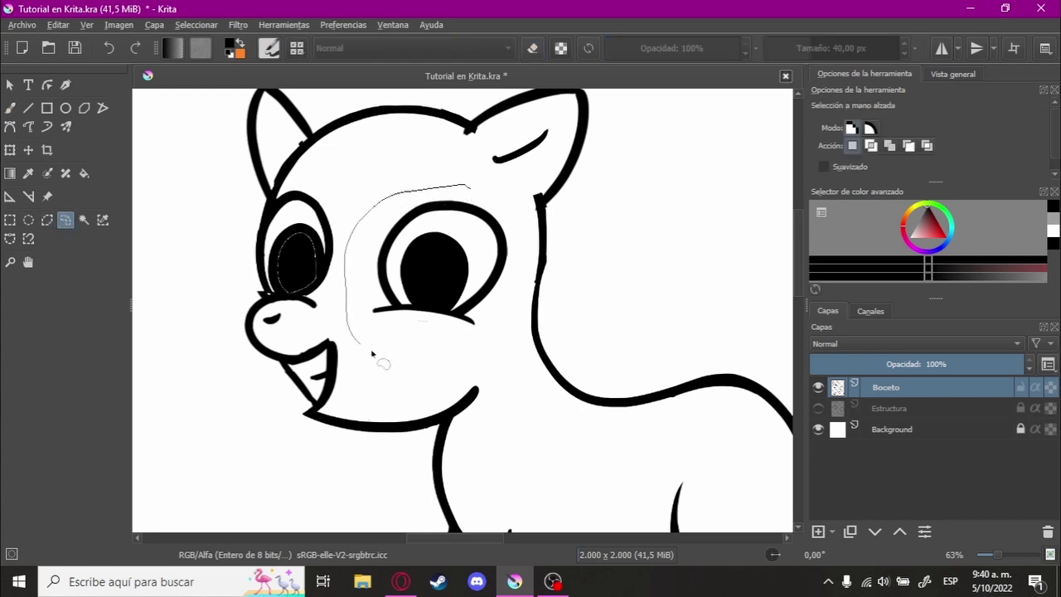
drag(461, 183, 469, 188)
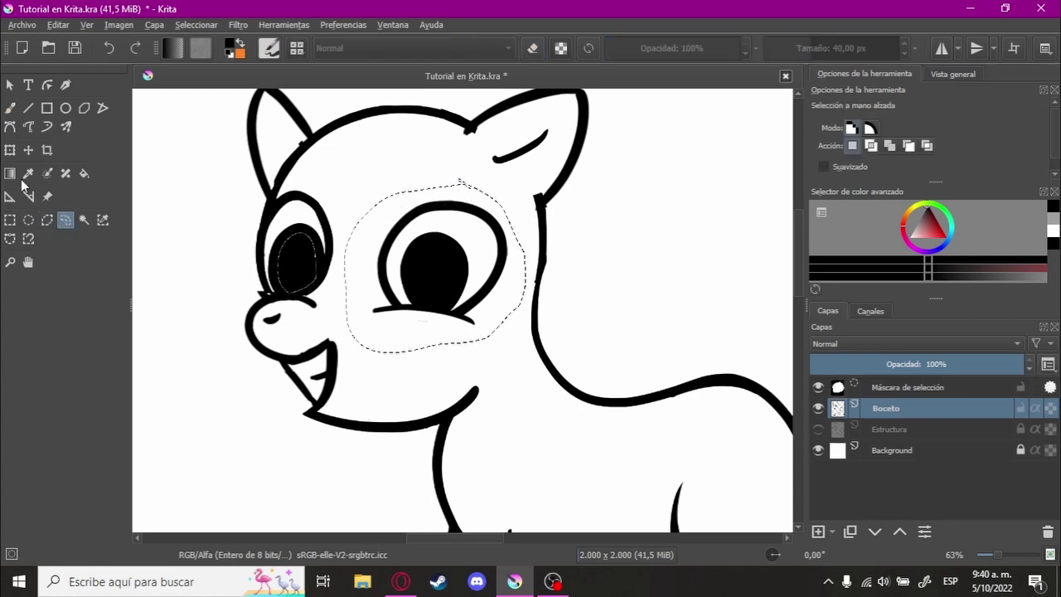
click(11, 151)
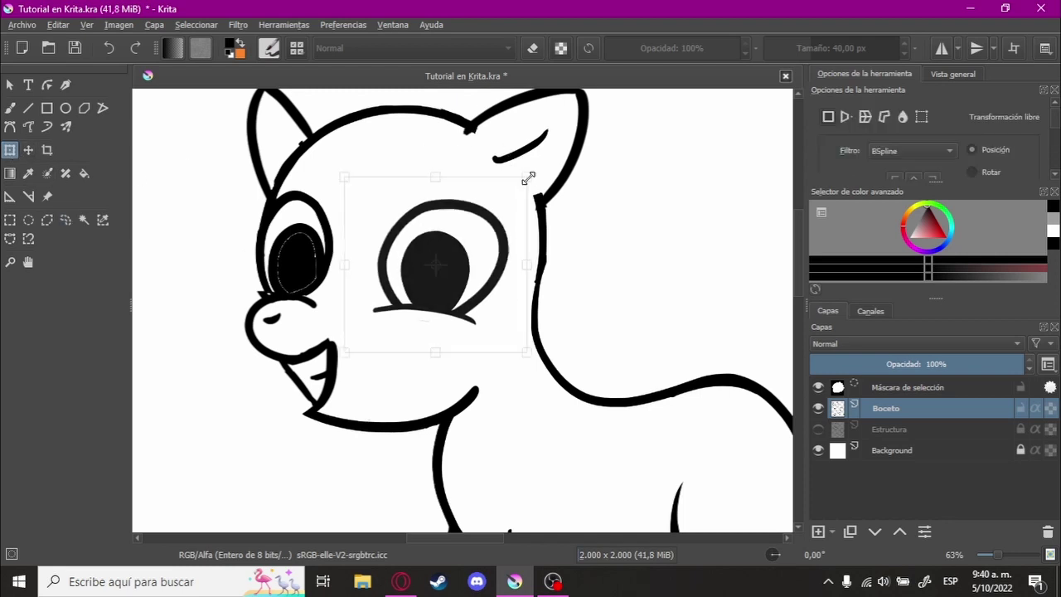
drag(474, 211, 472, 216)
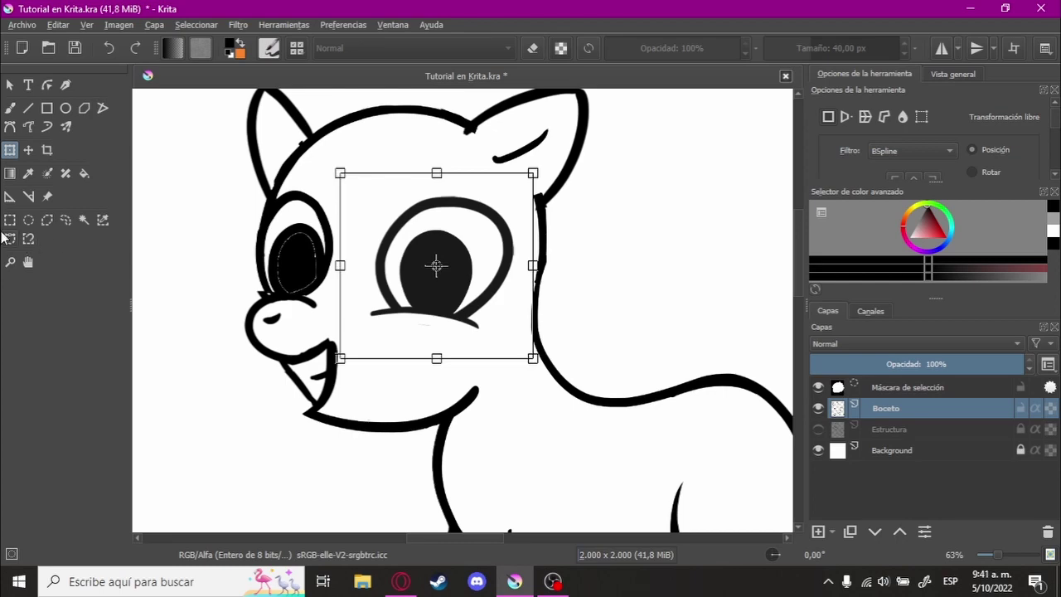
click(11, 221)
key(ctrl+shift+a)
- Zoom and pan in on the spot where the left eye's outline meets the snout
scroll(331, 240, down, 2)
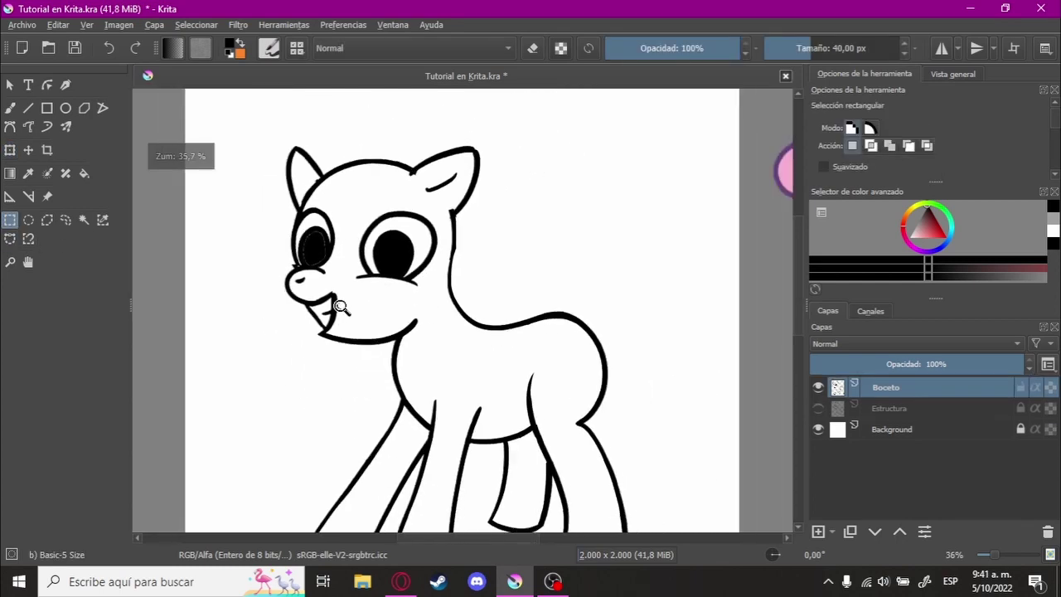
scroll(373, 244, down, 2)
scroll(408, 250, down, 1)
scroll(408, 250, up, 1)
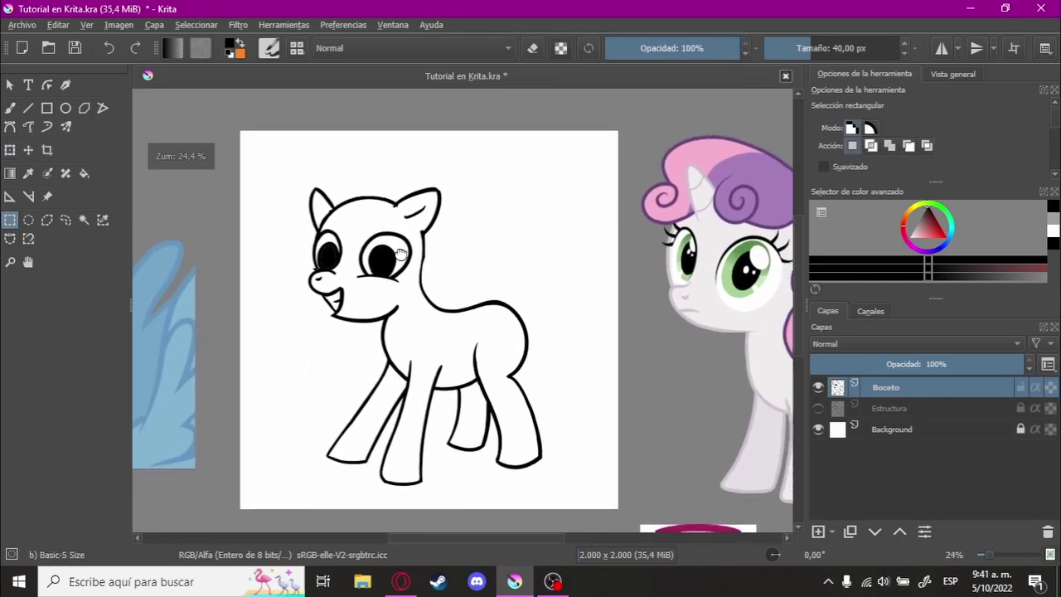
scroll(373, 267, up, 1)
scroll(371, 267, up, 1)
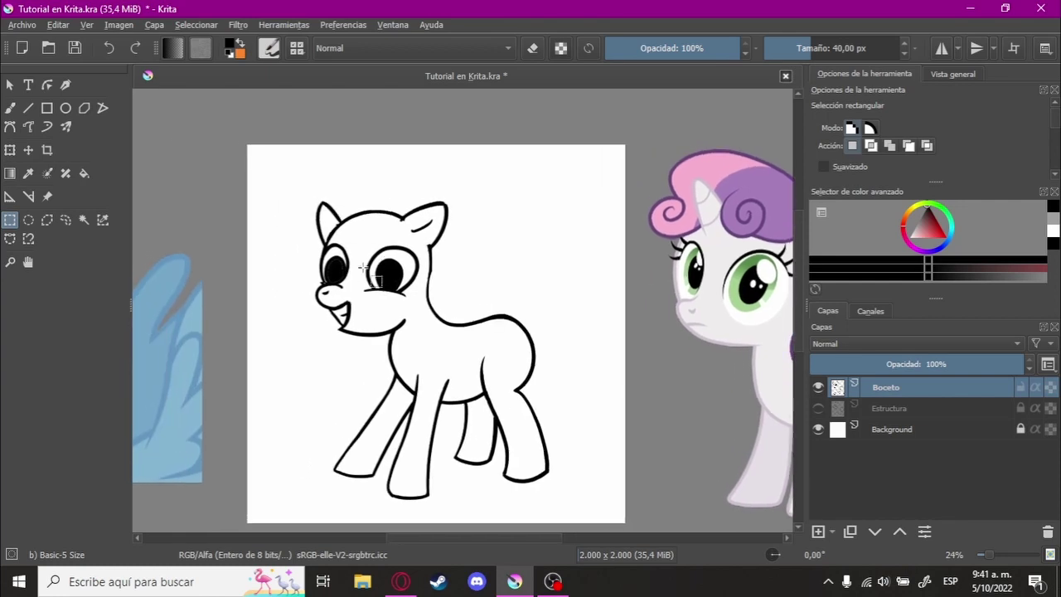
scroll(363, 238, up, 1)
scroll(365, 243, down, 1)
scroll(373, 247, down, 1)
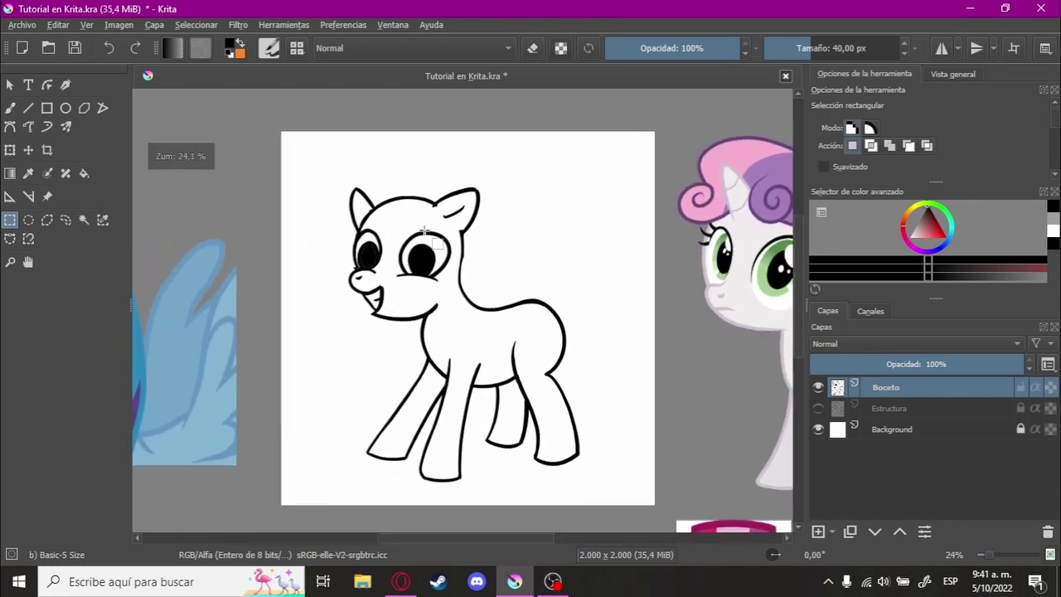
scroll(380, 250, down, 1)
scroll(383, 252, right, 3)
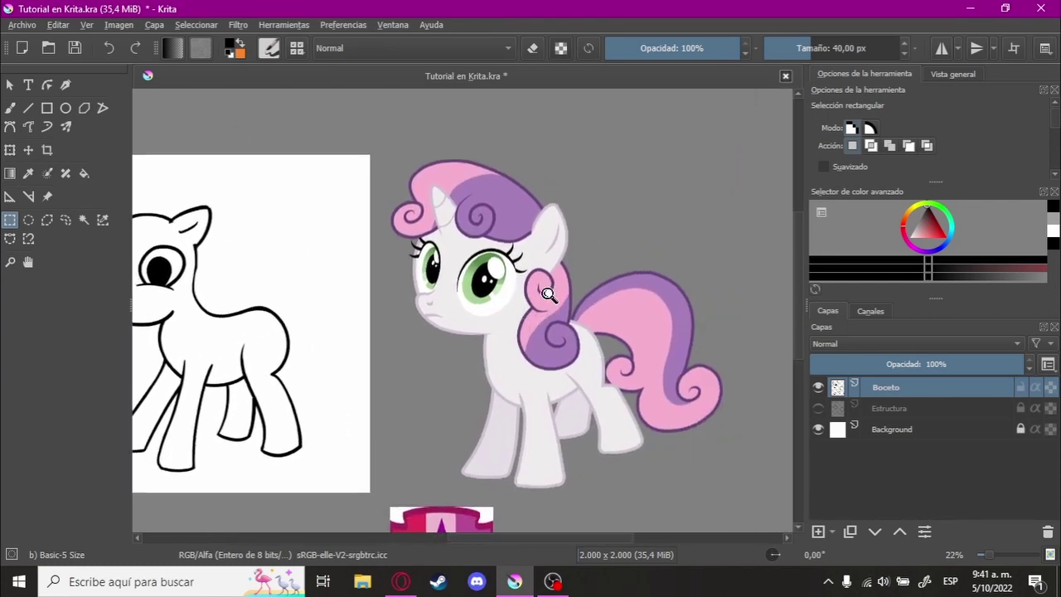
scroll(327, 338, up, 4)
scroll(327, 338, down, 2)
scroll(332, 323, left, 3)
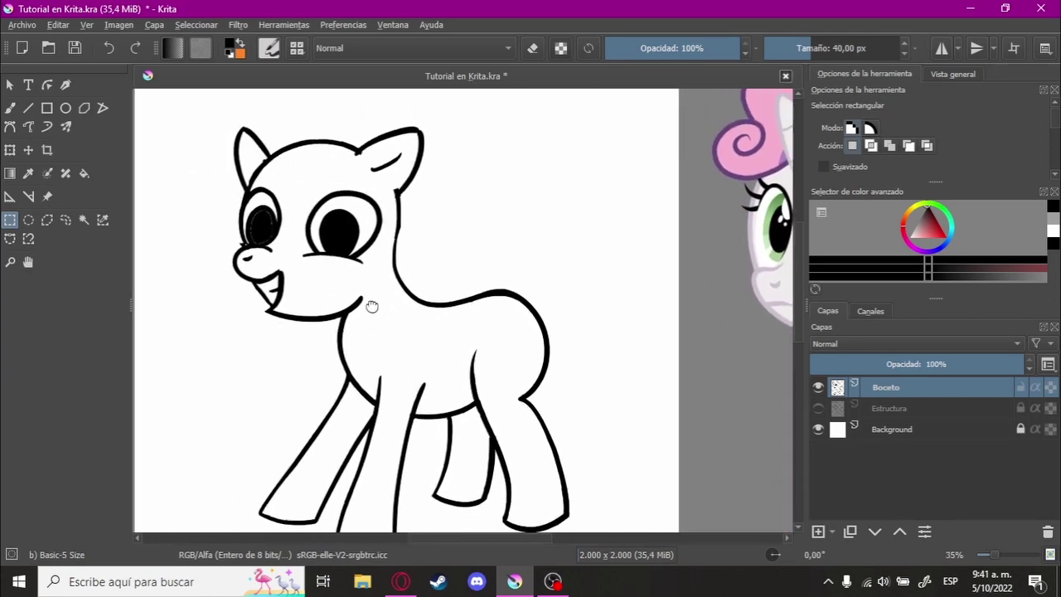
scroll(372, 306, left, 3)
scroll(528, 287, down, 1)
scroll(464, 306, down, 1)
scroll(393, 324, right, 2)
scroll(392, 324, down, 1)
scroll(406, 309, right, 2)
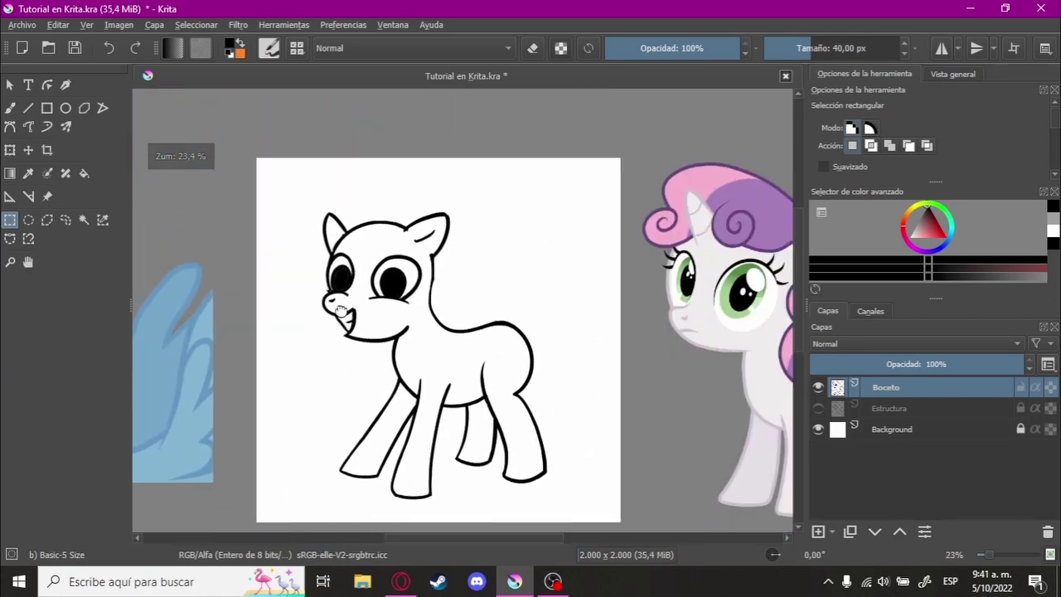
scroll(416, 293, right, 2)
scroll(437, 311, left, 1)
scroll(283, 295, up, 2)
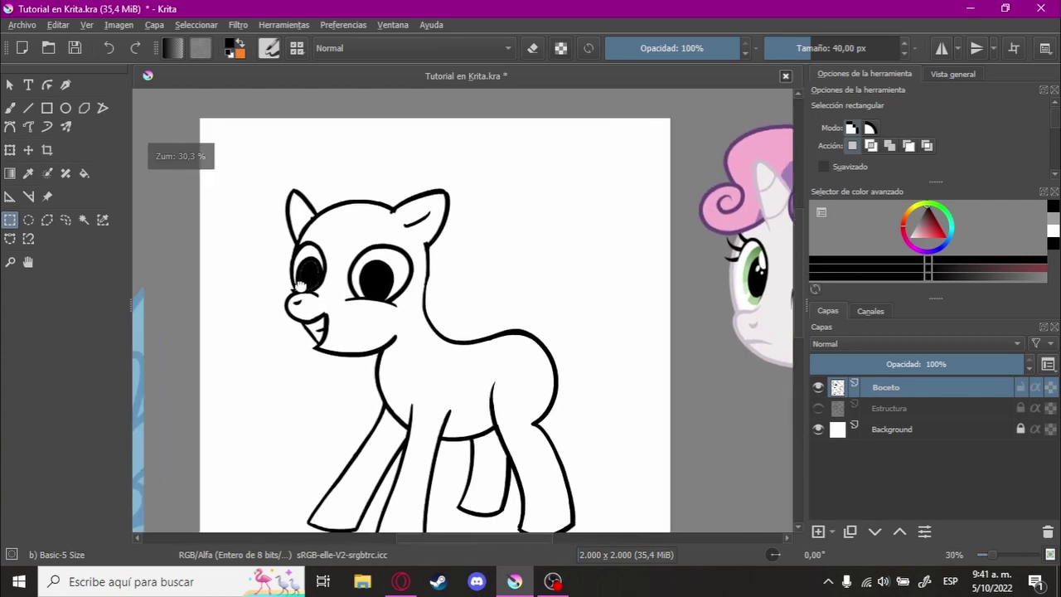
scroll(320, 320, up, 1)
scroll(407, 302, up, 2)
scroll(423, 262, up, 1)
scroll(424, 262, down, 3)
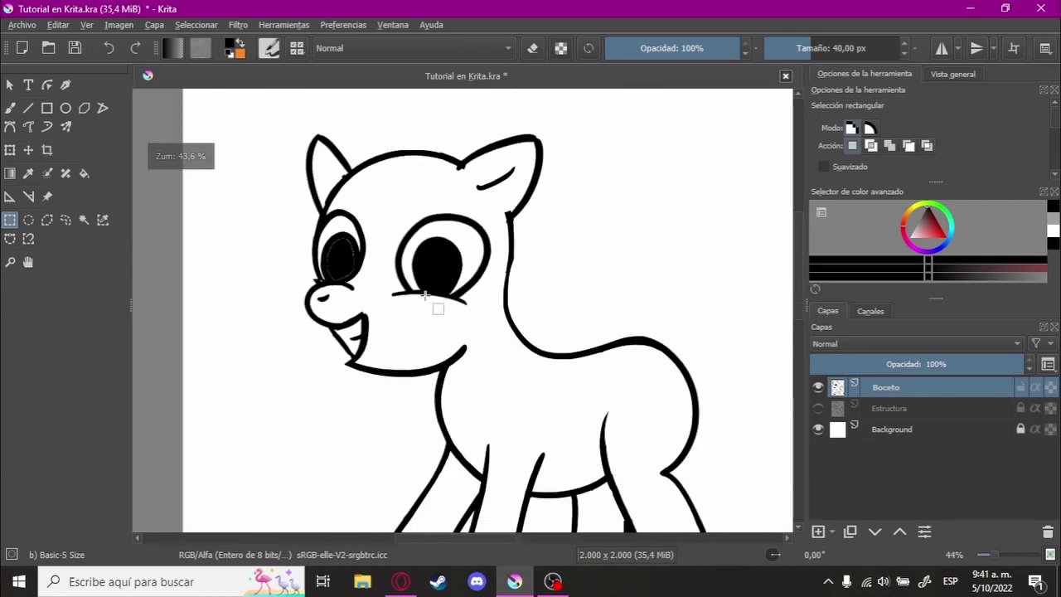
scroll(436, 303, left, 1)
scroll(441, 307, left, 2)
scroll(358, 265, up, 4)
scroll(359, 265, up, 3)
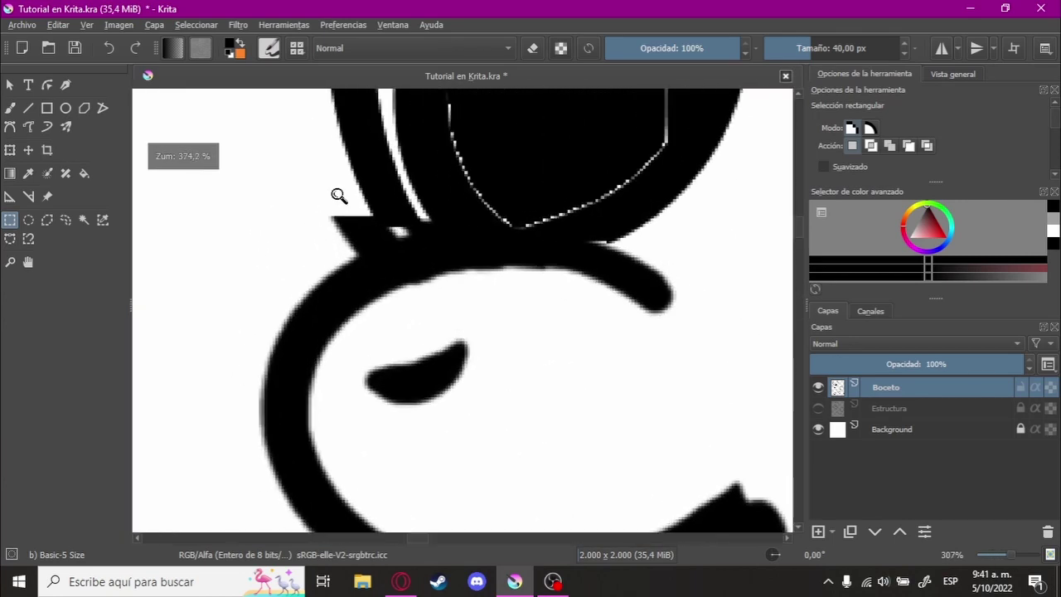
scroll(341, 197, up, 2)
- Return to the brush and paint black over the white gap at the eye–snout junction
key(b)
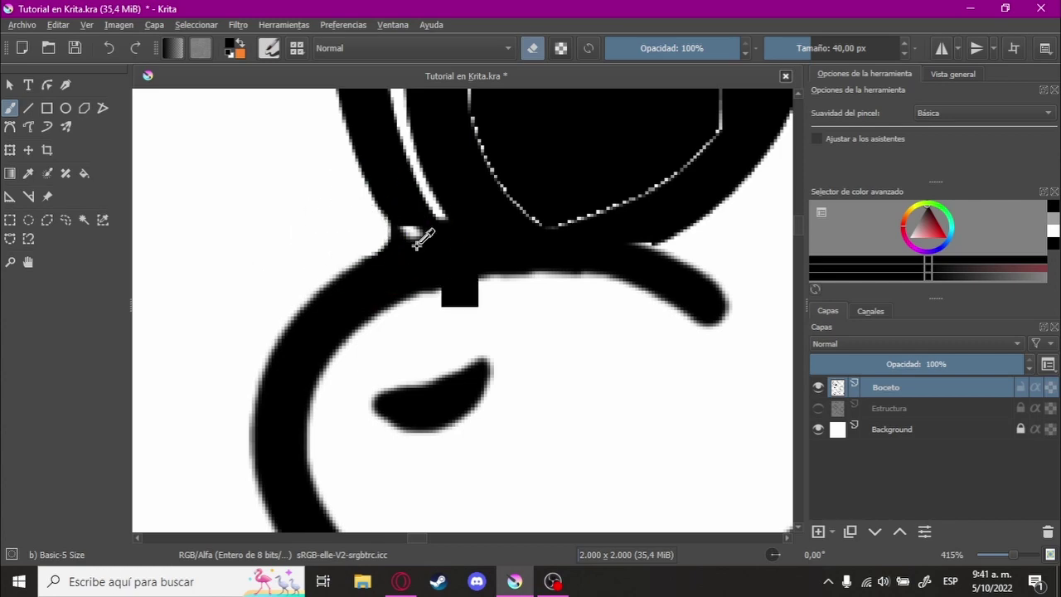
scroll(412, 231, down, 2)
scroll(412, 232, down, 2)
scroll(447, 282, down, 1)
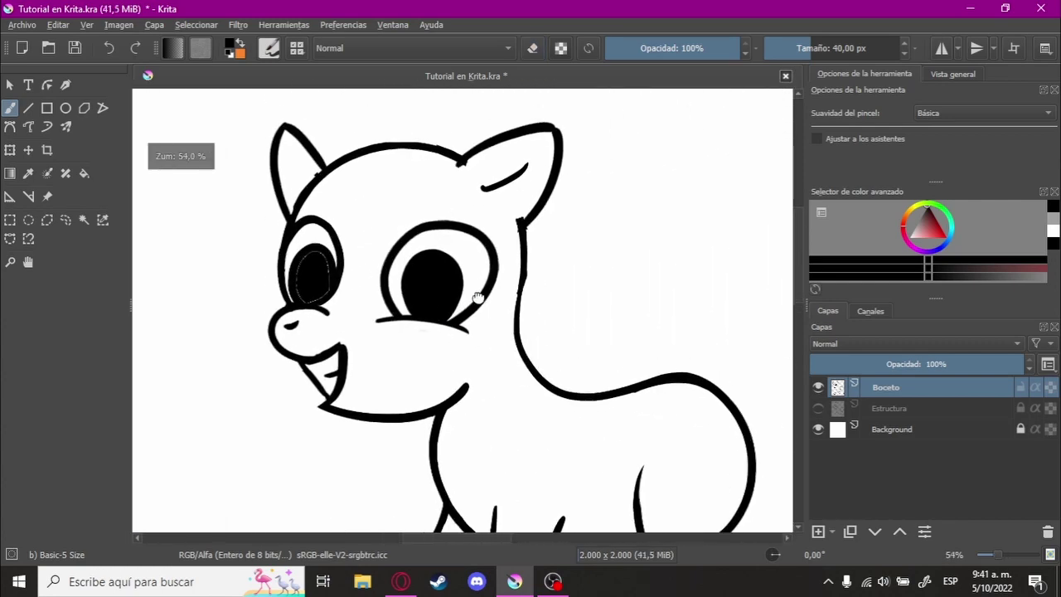
scroll(473, 296, up, 1)
scroll(343, 305, up, 2)
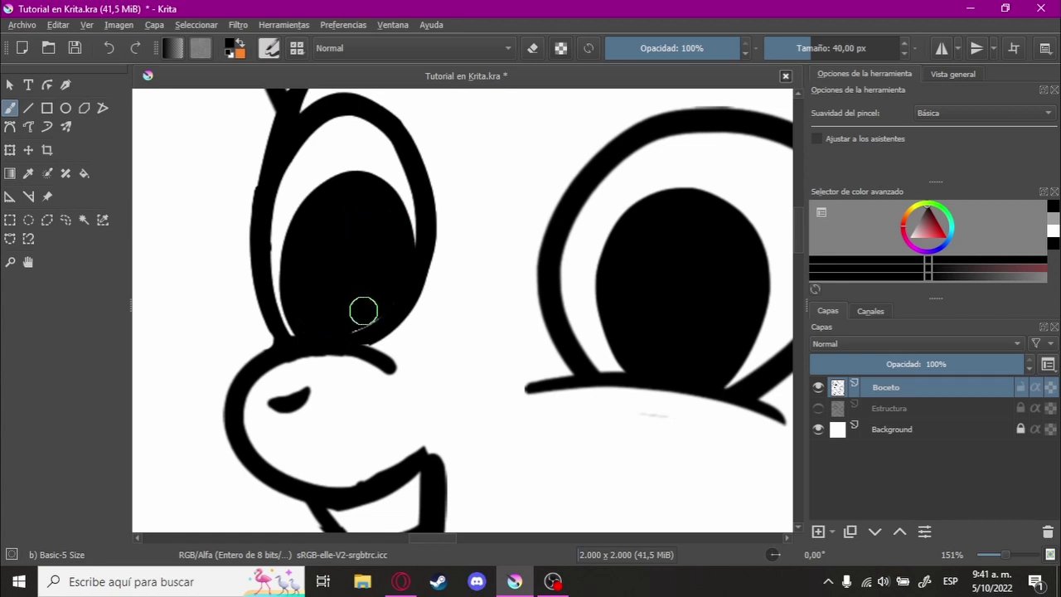
scroll(379, 309, down, 1)
scroll(374, 330, up, 2)
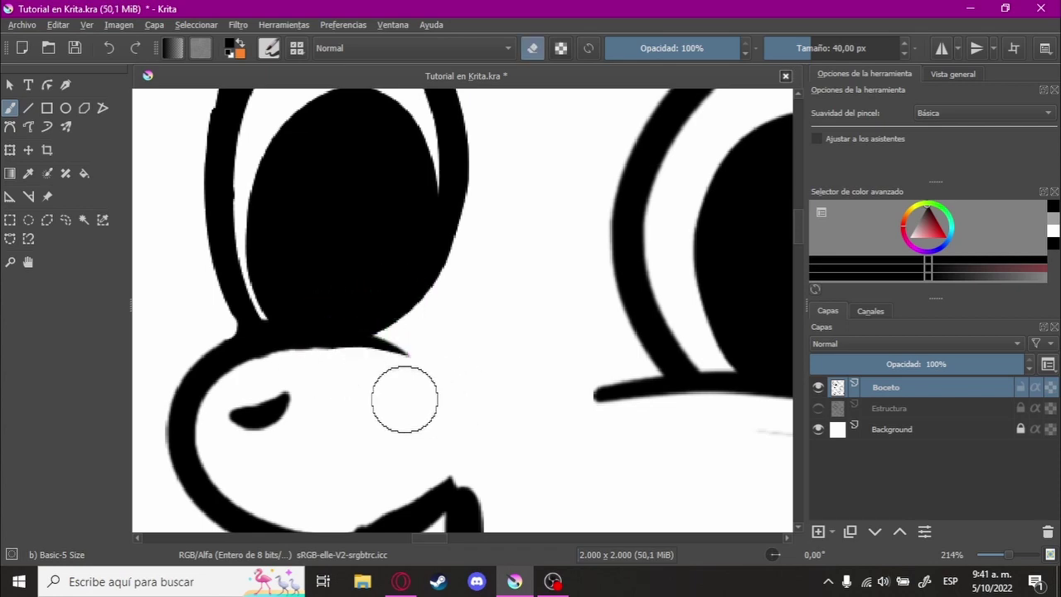
scroll(407, 373, down, 5)
scroll(398, 348, down, 3)
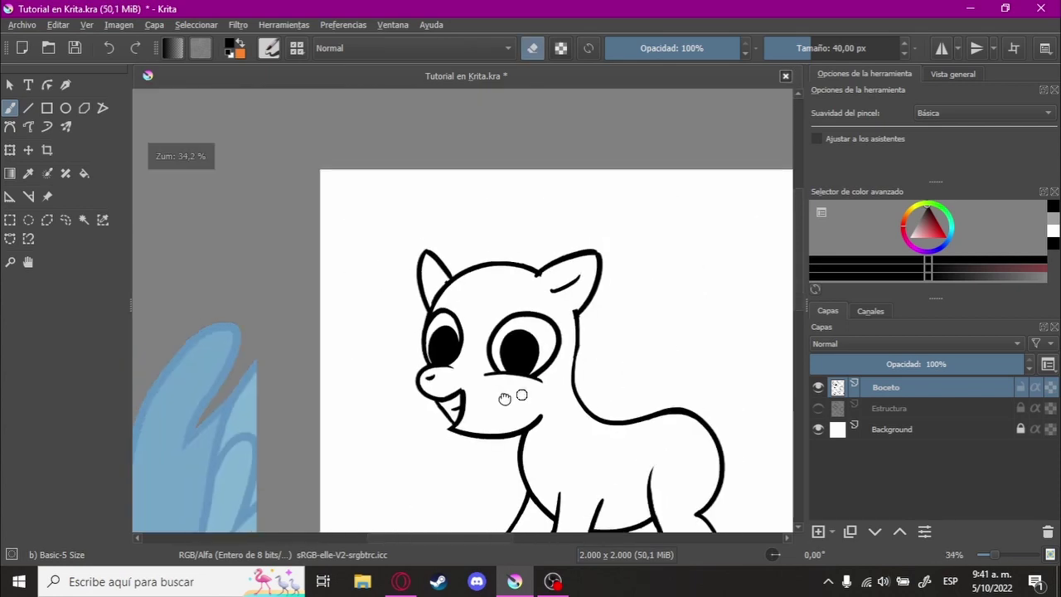
scroll(406, 331, down, 1)
scroll(408, 327, down, 1)
scroll(408, 327, up, 1)
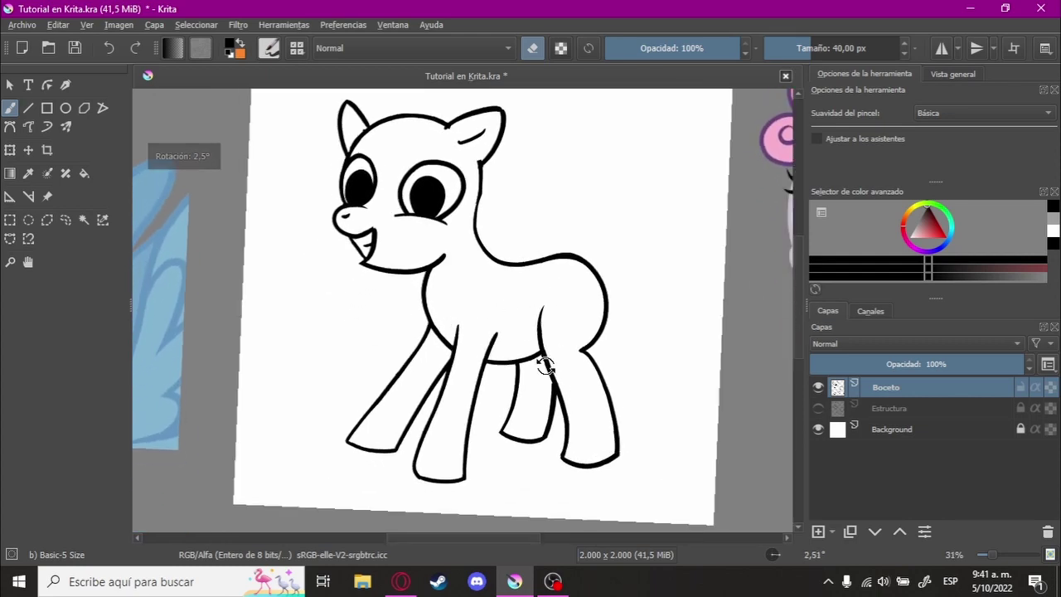
mouse_move(408, 327)
mouse_down()
mouse_move(457, 333)
mouse_move(559, 199)
mouse_up()
scroll(558, 199, down, 1)
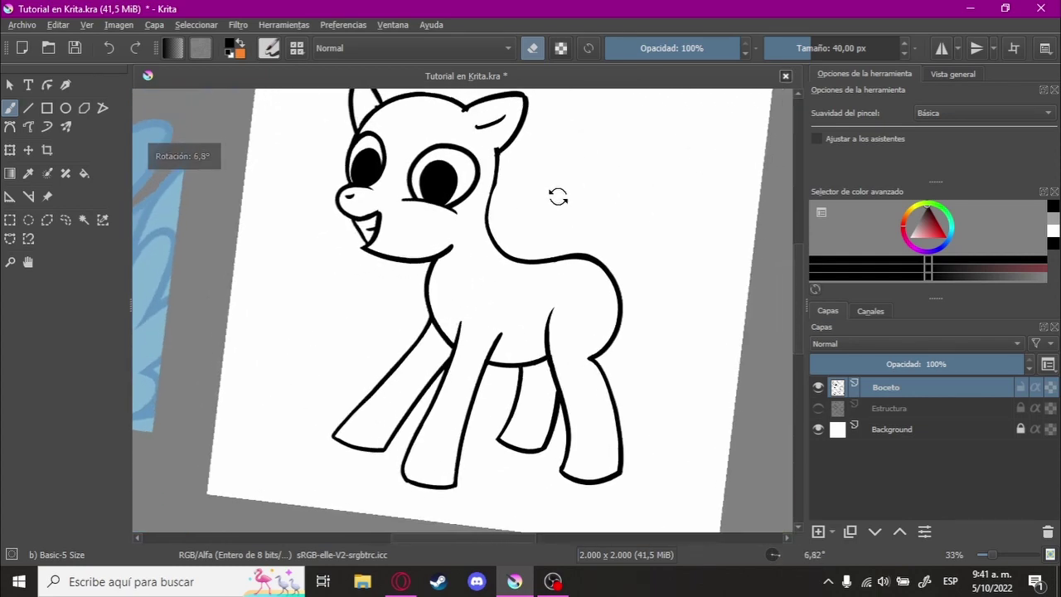
drag(552, 244, 598, 250)
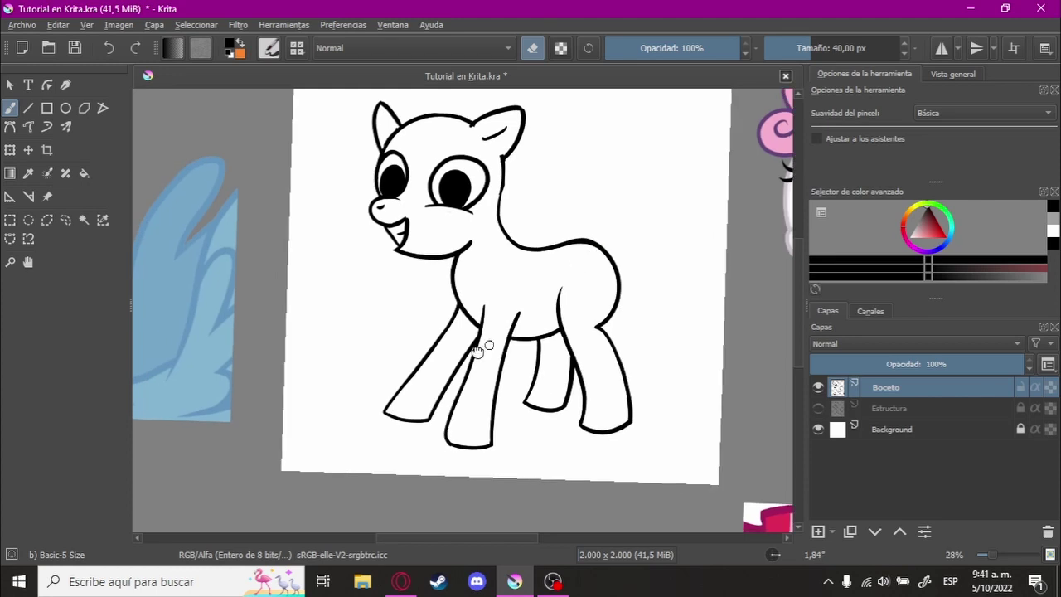
drag(487, 346, 623, 304)
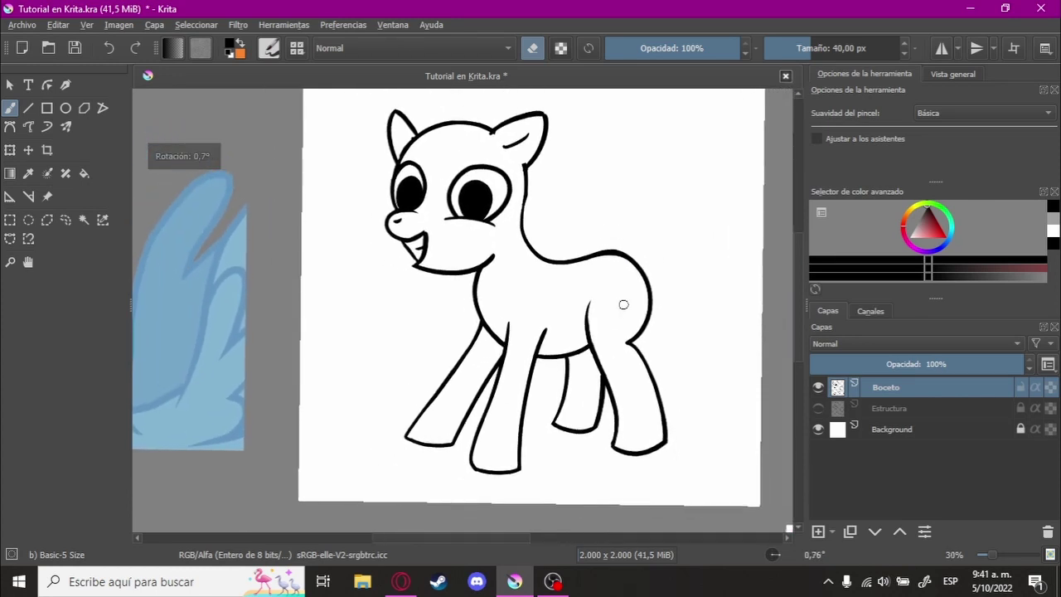
drag(524, 311, 588, 291)
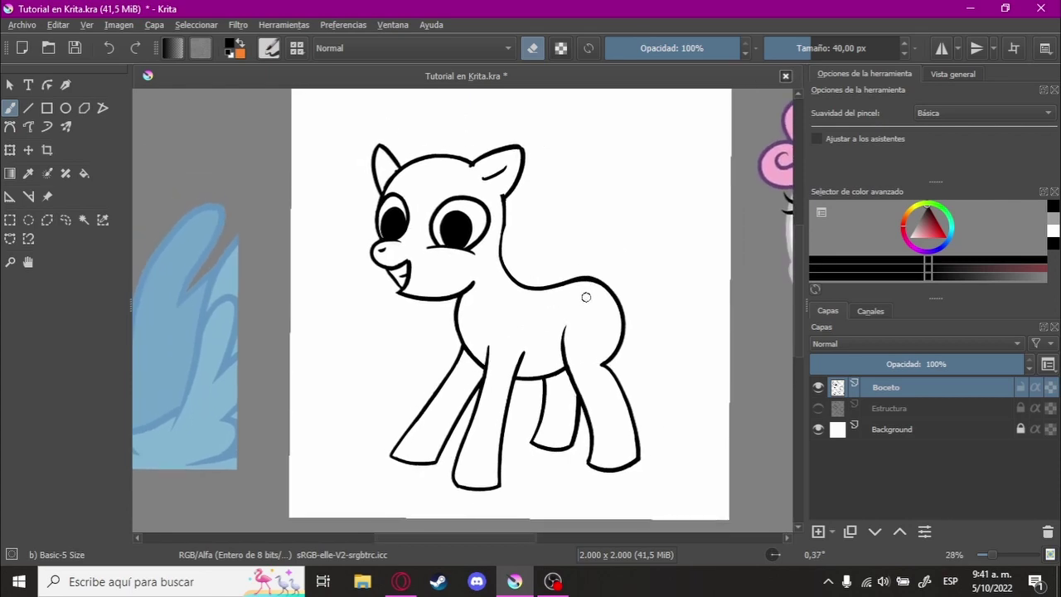
mouse_move(501, 370)
mouse_down()
mouse_move(569, 308)
mouse_move(649, 306)
mouse_move(332, 379)
mouse_move(427, 265)
mouse_up()
- In canvas-only mode, undo the misplaced lower edge line and redraw it from the corner
key(Tab)
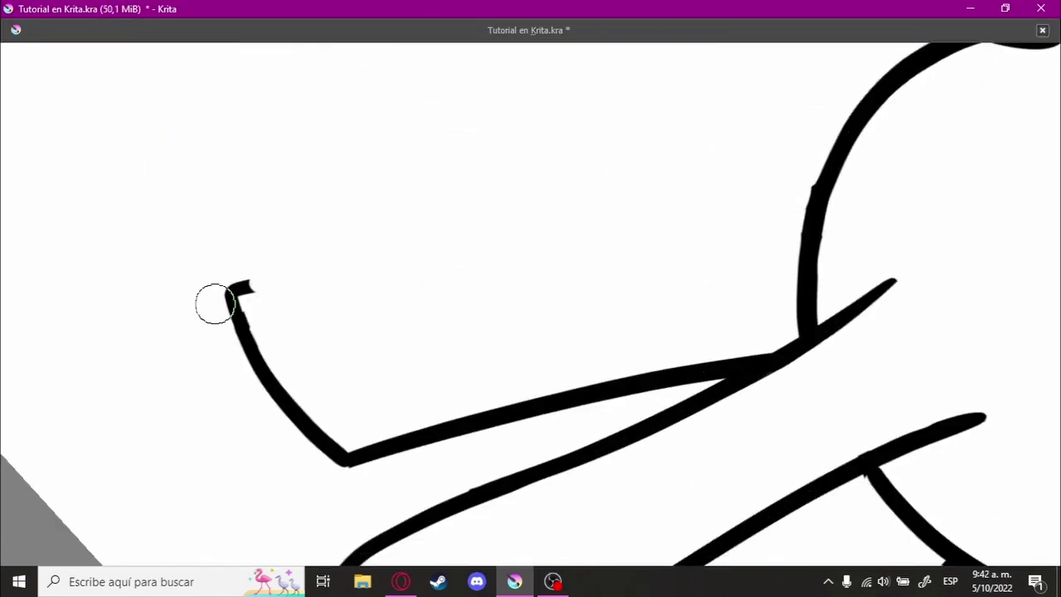
mouse_move(215, 304)
mouse_down()
mouse_move(815, 158)
mouse_move(166, 374)
mouse_move(605, 173)
mouse_move(256, 344)
mouse_move(530, 331)
mouse_move(606, 199)
mouse_move(512, 151)
mouse_move(516, 325)
mouse_up()
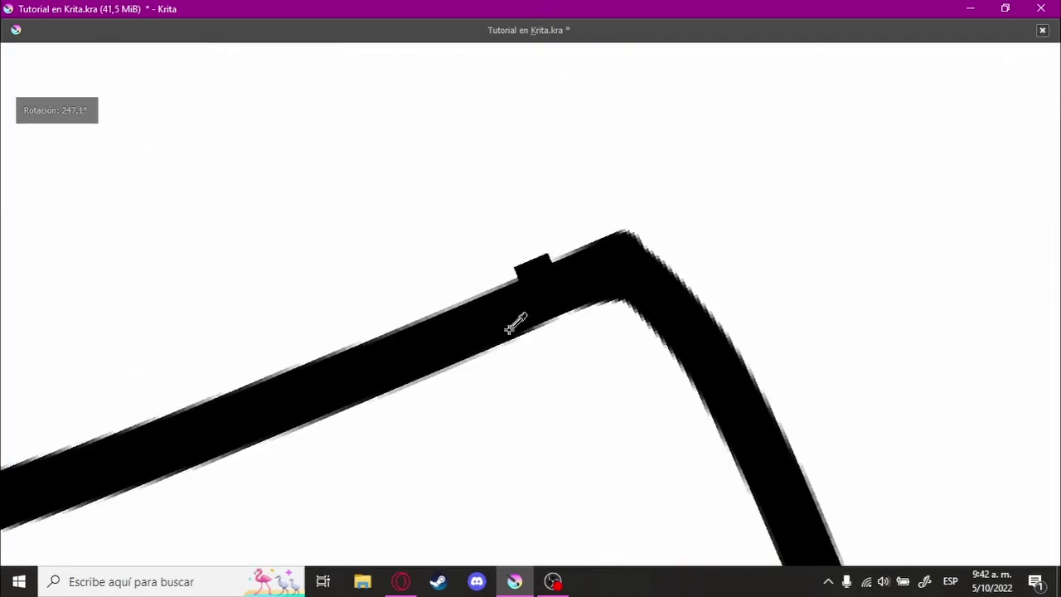
mouse_move(659, 305)
mouse_down()
mouse_move(606, 241)
mouse_move(666, 189)
mouse_move(591, 339)
mouse_up()
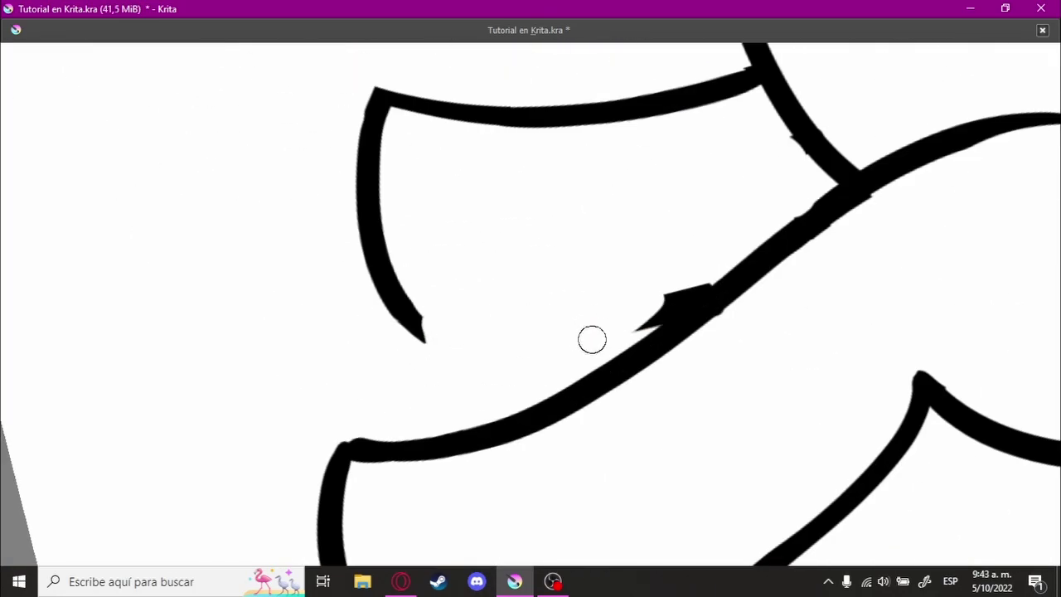
mouse_move(565, 301)
mouse_down()
mouse_move(464, 324)
mouse_move(701, 334)
mouse_move(592, 294)
mouse_move(445, 277)
mouse_up()
key(ctrl+z)
mouse_move(256, 285)
mouse_down()
mouse_move(552, 274)
mouse_move(566, 310)
mouse_move(673, 204)
mouse_move(630, 307)
mouse_move(500, 403)
mouse_move(538, 281)
mouse_move(829, 241)
mouse_move(592, 348)
mouse_move(300, 314)
mouse_up()
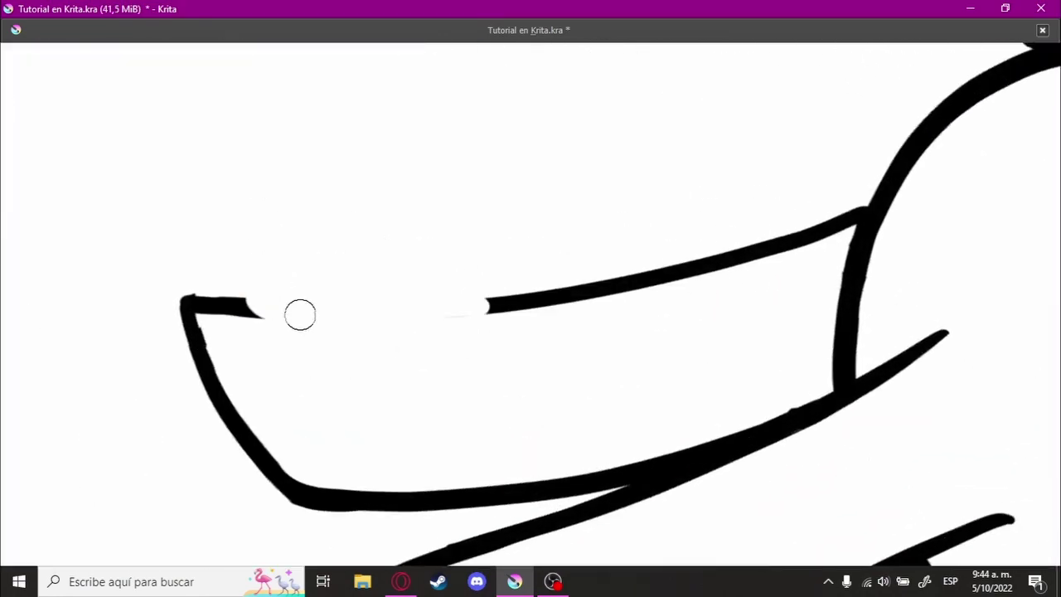
mouse_move(180, 299)
mouse_down()
mouse_move(644, 237)
mouse_move(234, 385)
mouse_move(464, 334)
mouse_move(412, 315)
mouse_move(569, 414)
mouse_move(466, 374)
mouse_move(513, 425)
mouse_move(622, 182)
mouse_up()
- Lasso one of the pony's front legs and start a free transform on it
key(Tab)
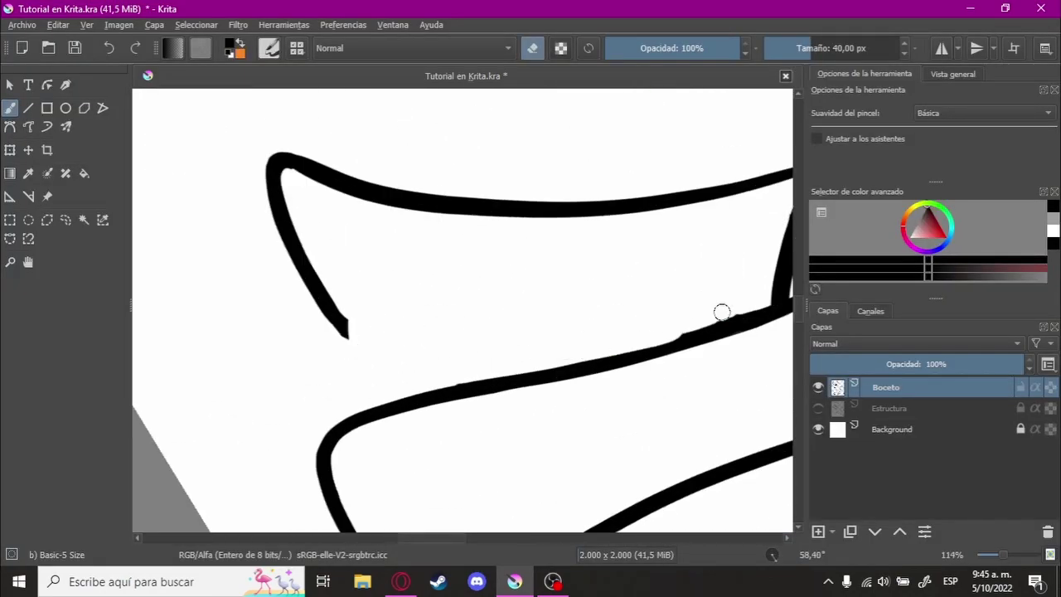
key(Tab)
mouse_move(520, 356)
mouse_down()
mouse_move(592, 301)
mouse_move(604, 215)
mouse_up()
key(Tab)
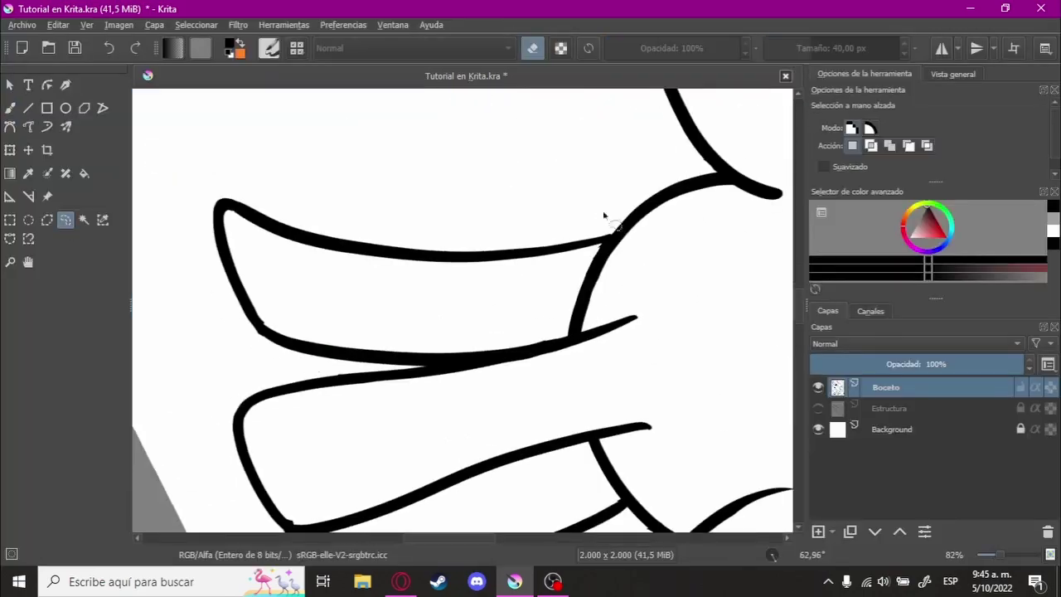
drag(516, 347, 598, 247)
key(5)
key(ctrl+t)
scroll(381, 312, down, 2)
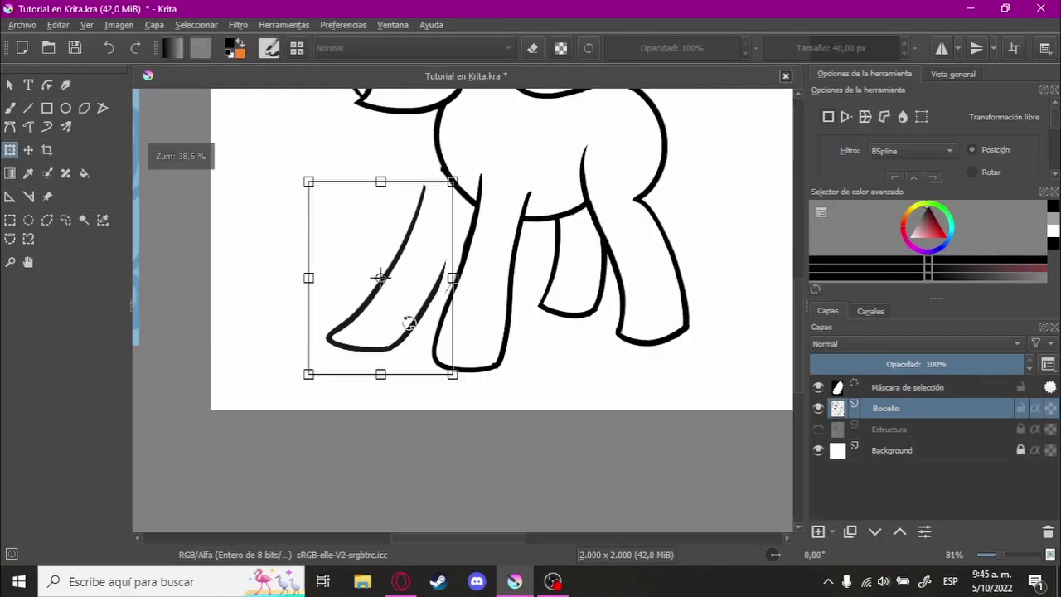
scroll(407, 315, up, 2)
- Rotate the selected leg piece into place and apply the transform
key(Tab)
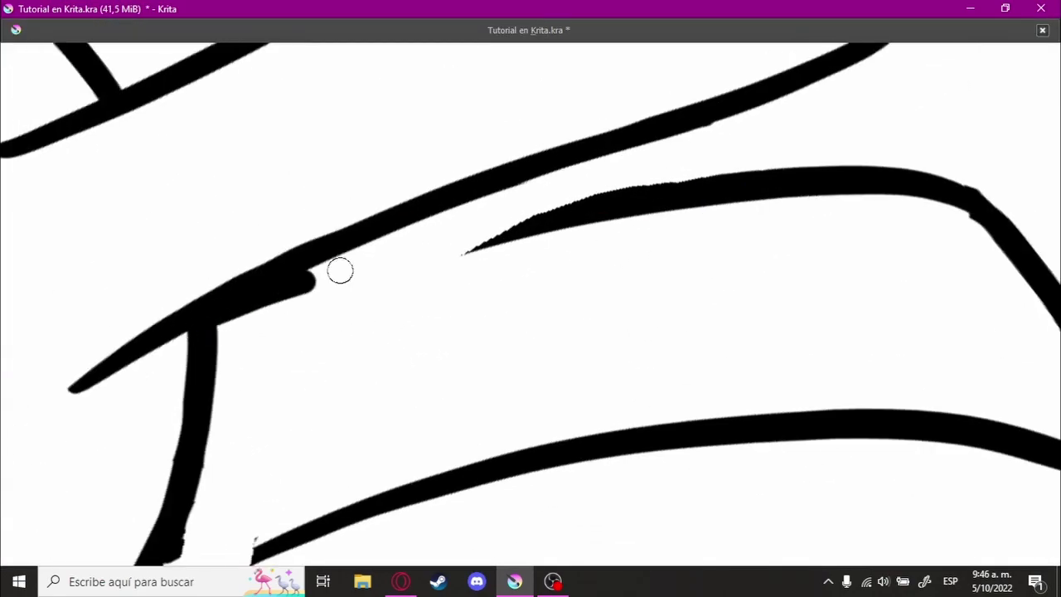
drag(453, 250, 632, 353)
scroll(519, 180, down, 5)
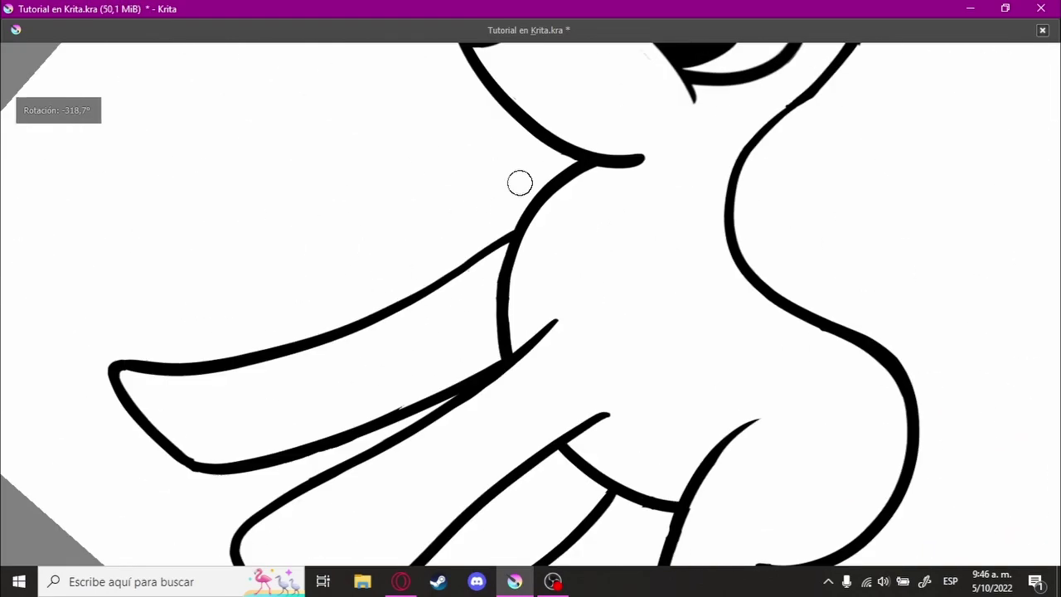
key(5)
scroll(419, 370, down, 1)
scroll(350, 433, up, 8)
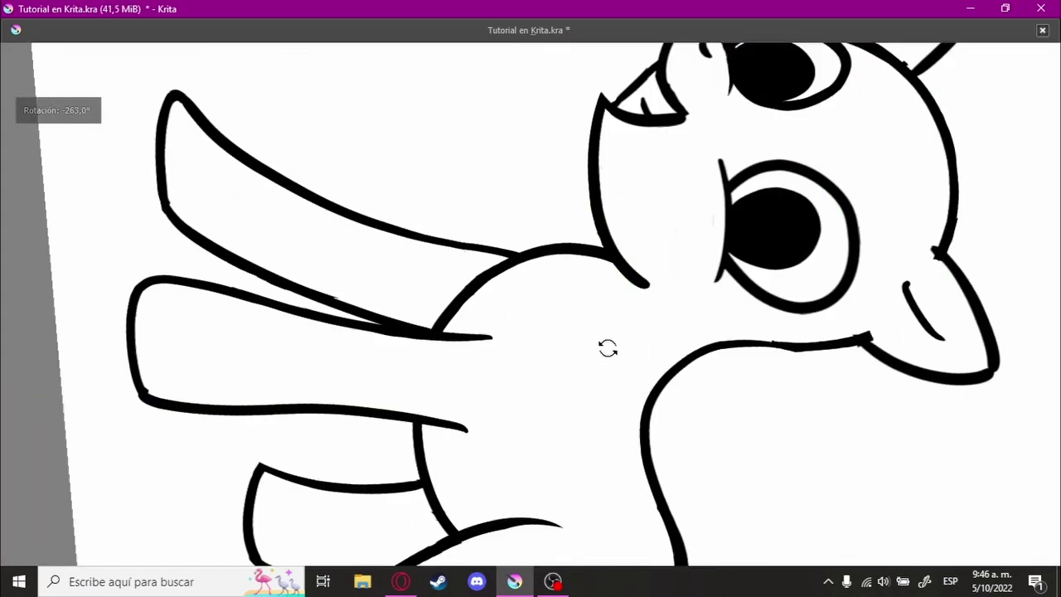
key(Tab)
key(ctrl+t)
drag(672, 249, 630, 237)
key(Return)
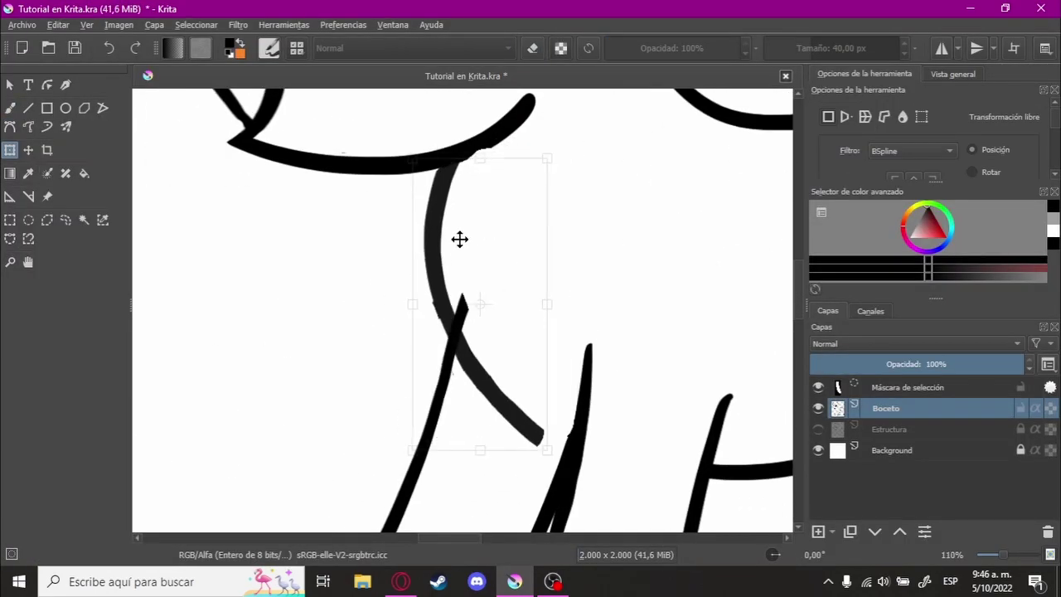
- Switch to the eraser near the legs and undo the stray black blob beside the stroke
scroll(456, 248, down, 5)
scroll(369, 208, up, 5)
key(b)
drag(369, 209, 597, 232)
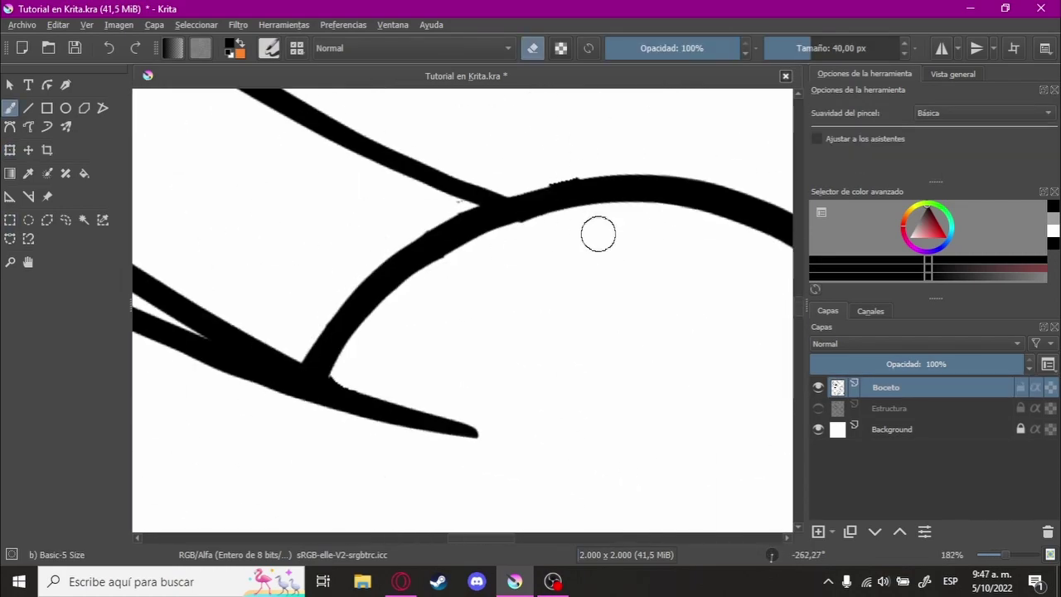
scroll(597, 233, down, 5)
scroll(544, 157, up, 4)
key(e)
scroll(544, 158, up, 5)
drag(458, 265, 647, 216)
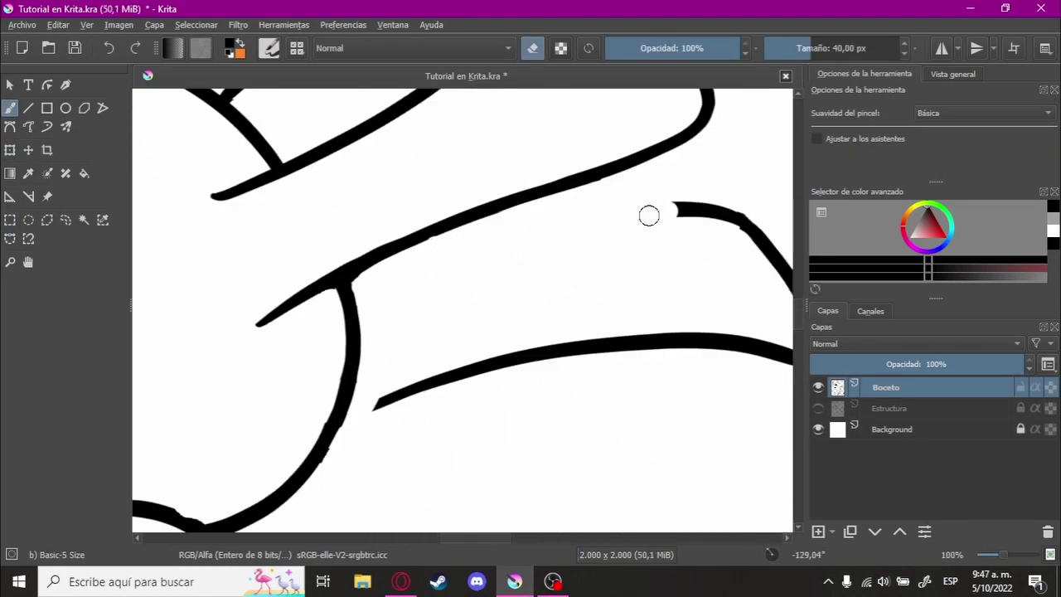
key(Tab)
key(ctrl+z)
scroll(473, 417, up, 3)
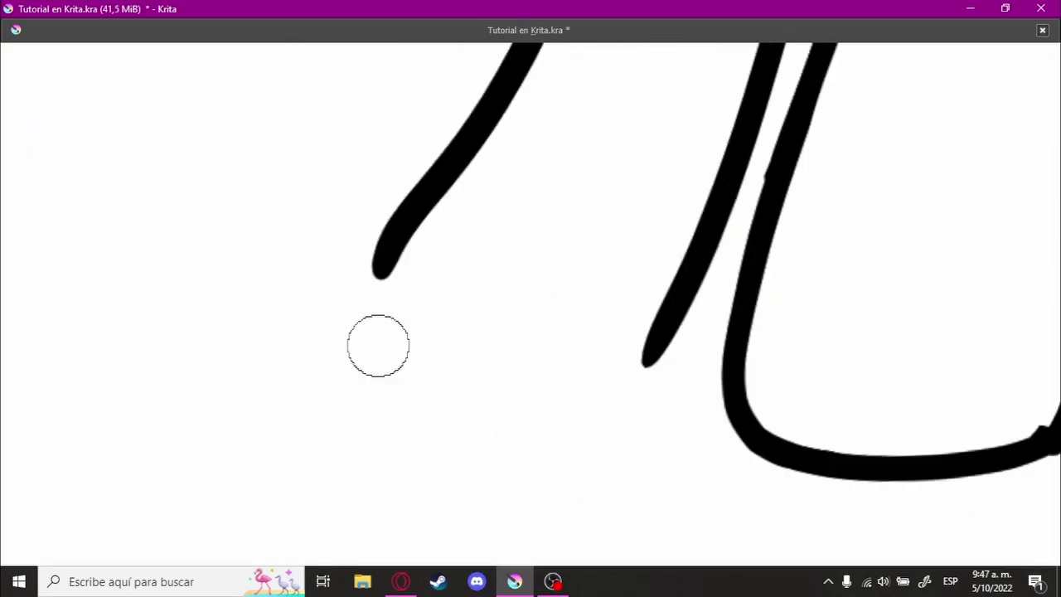
scroll(729, 344, down, 8)
scroll(730, 344, up, 8)
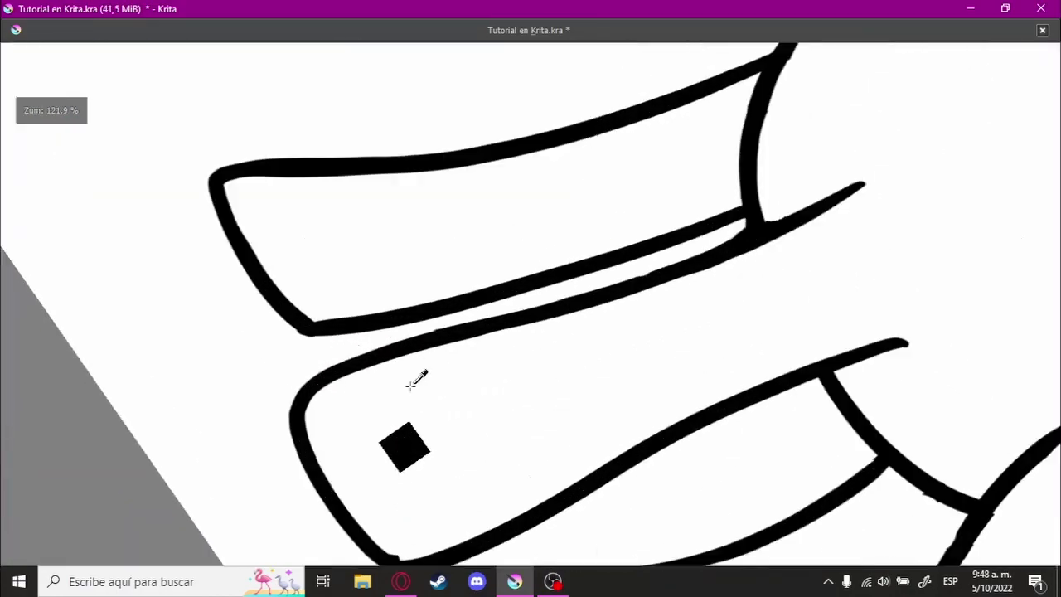
key(Tab)
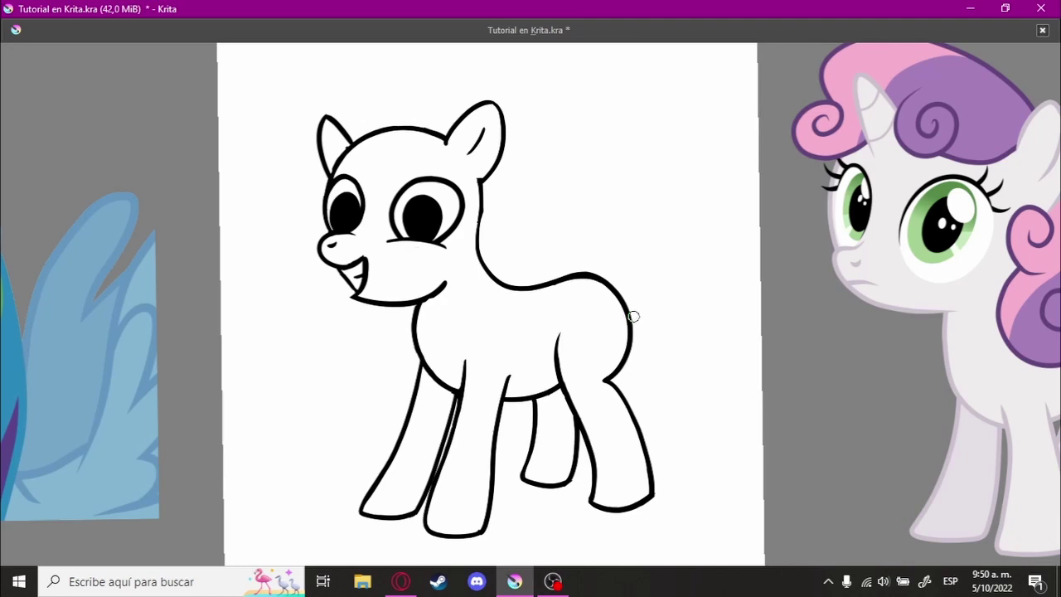
- Transform the entire Boceto pony outline, sliding it slightly left on the canvas
drag(633, 317, 634, 308)
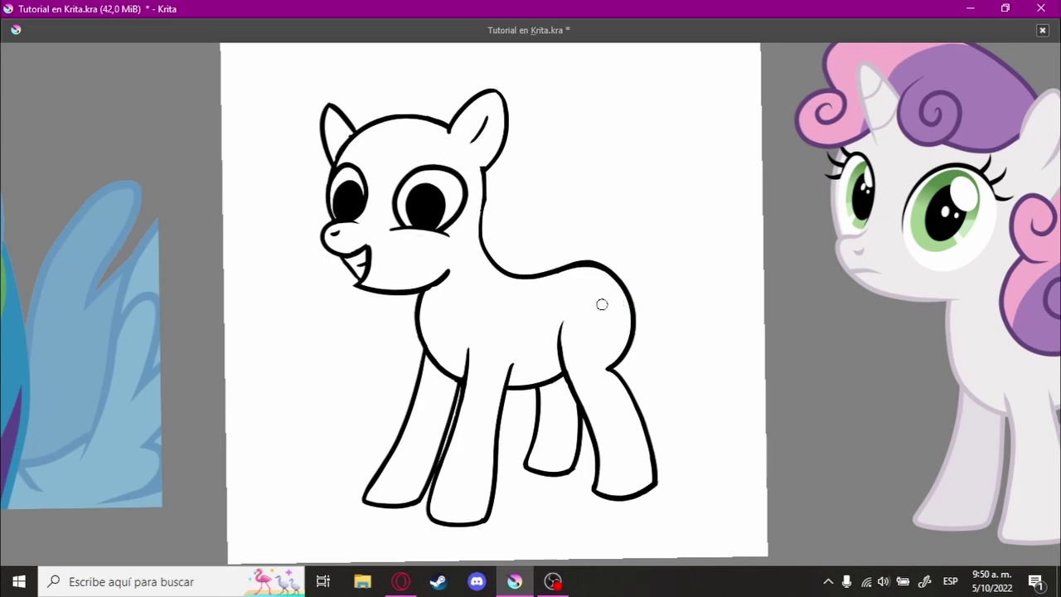
mouse_move(602, 304)
mouse_down()
mouse_move(508, 314)
mouse_move(606, 301)
mouse_up()
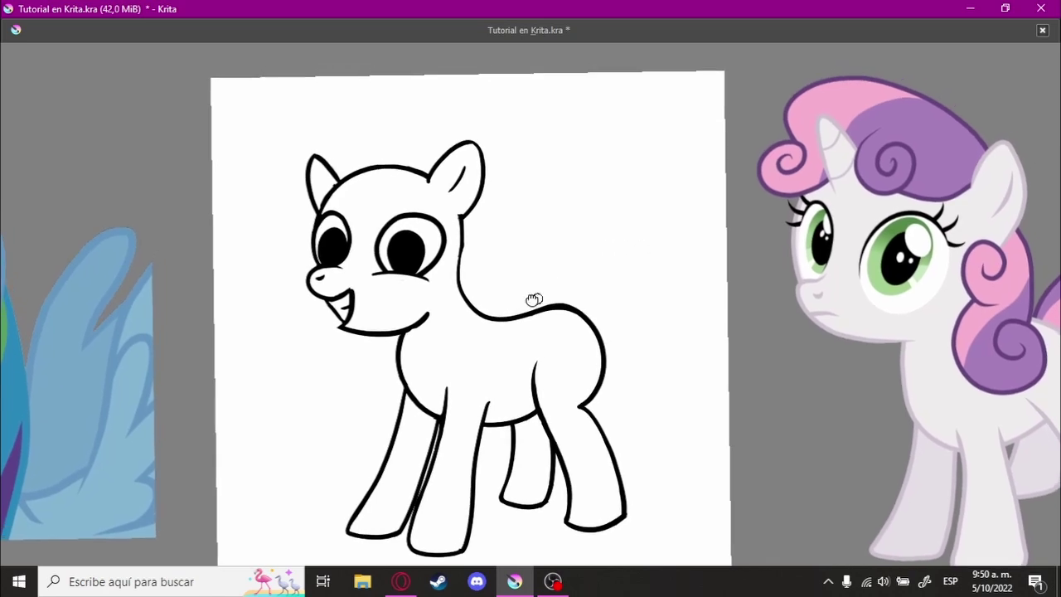
drag(535, 301, 596, 243)
scroll(592, 261, down, 1)
scroll(572, 274, down, 1)
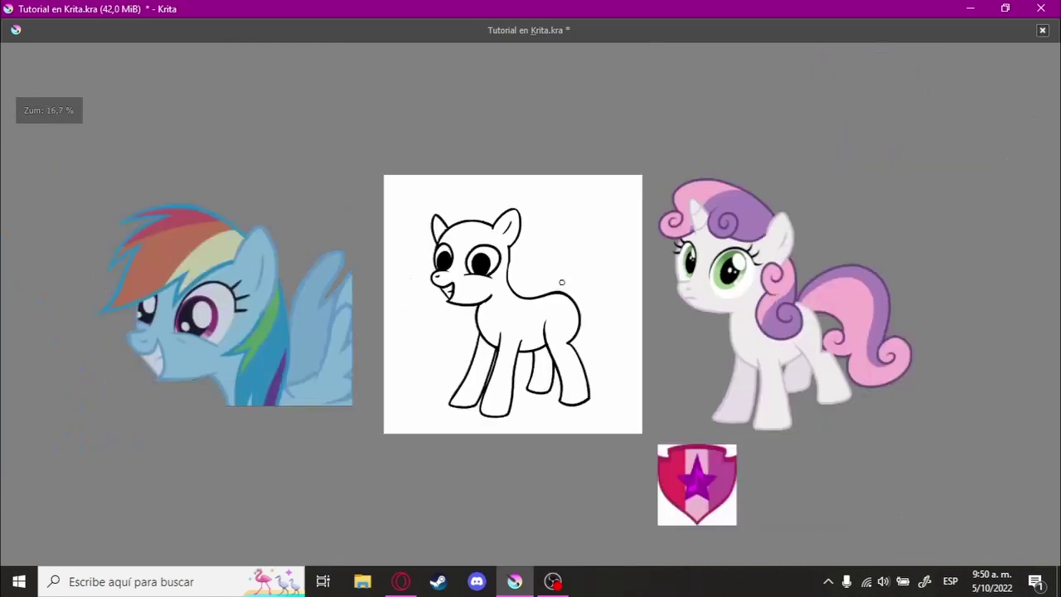
scroll(577, 271, up, 1)
key(Tab)
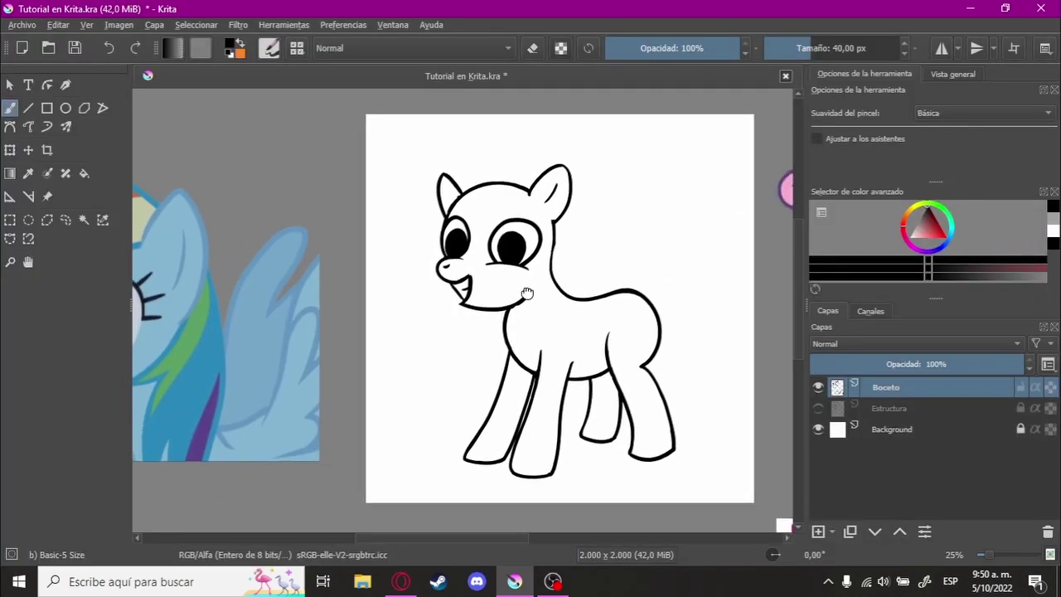
click(9, 152)
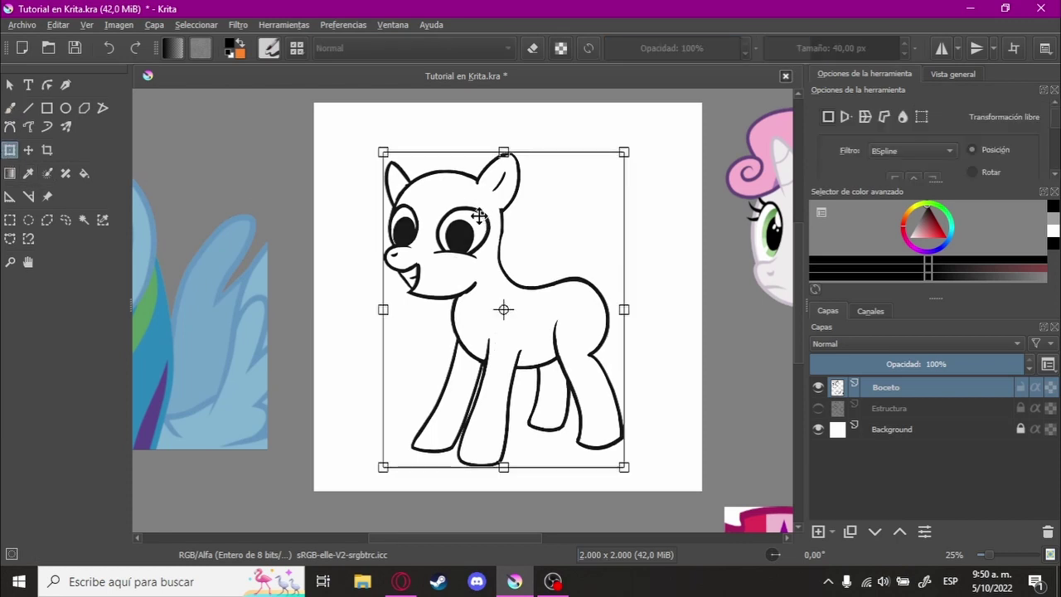
drag(480, 217, 453, 220)
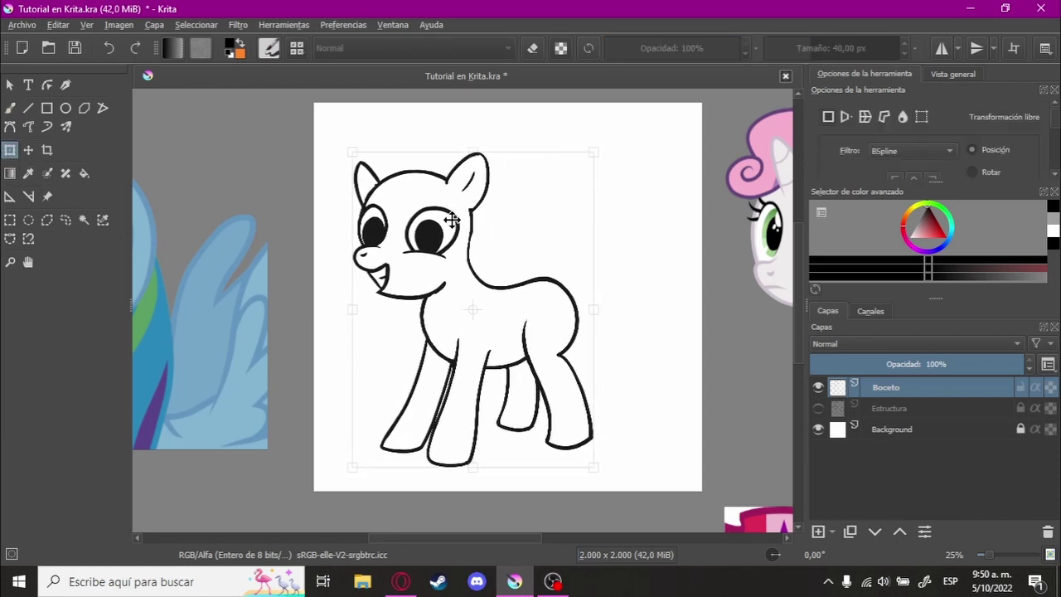
click(9, 220)
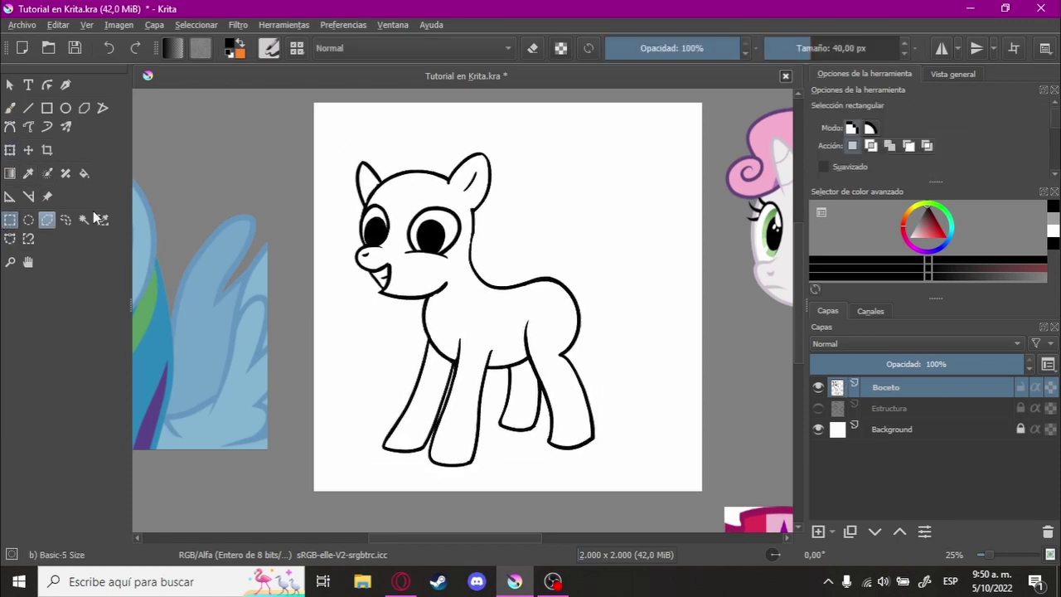
scroll(330, 178, up, 1)
- Zoom in on the pony's head with the brush and undo the stroke through the ear
key(b)
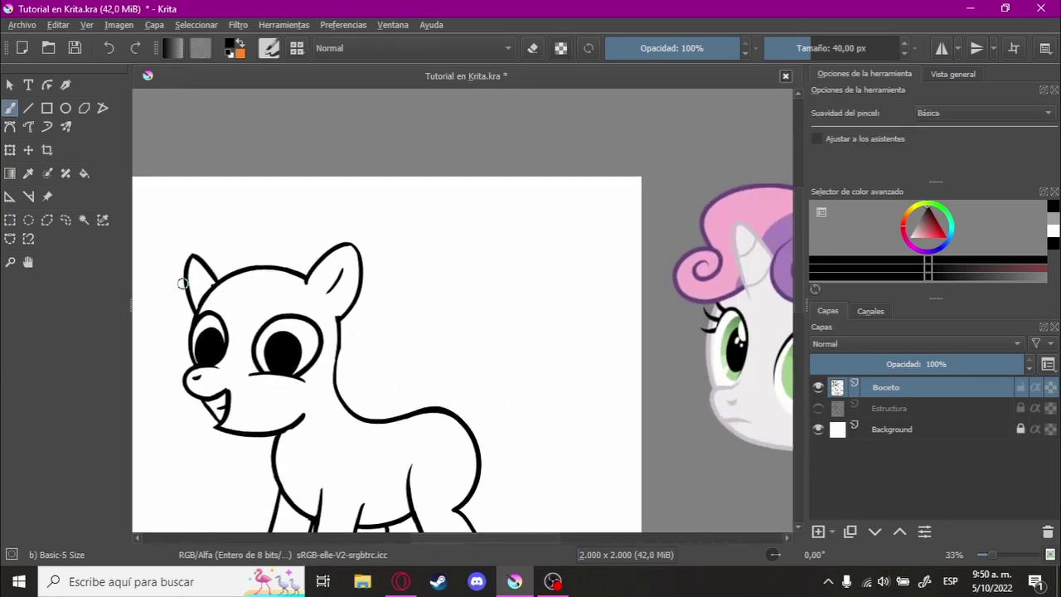
scroll(215, 271, up, 1)
scroll(362, 224, up, 1)
scroll(390, 201, up, 1)
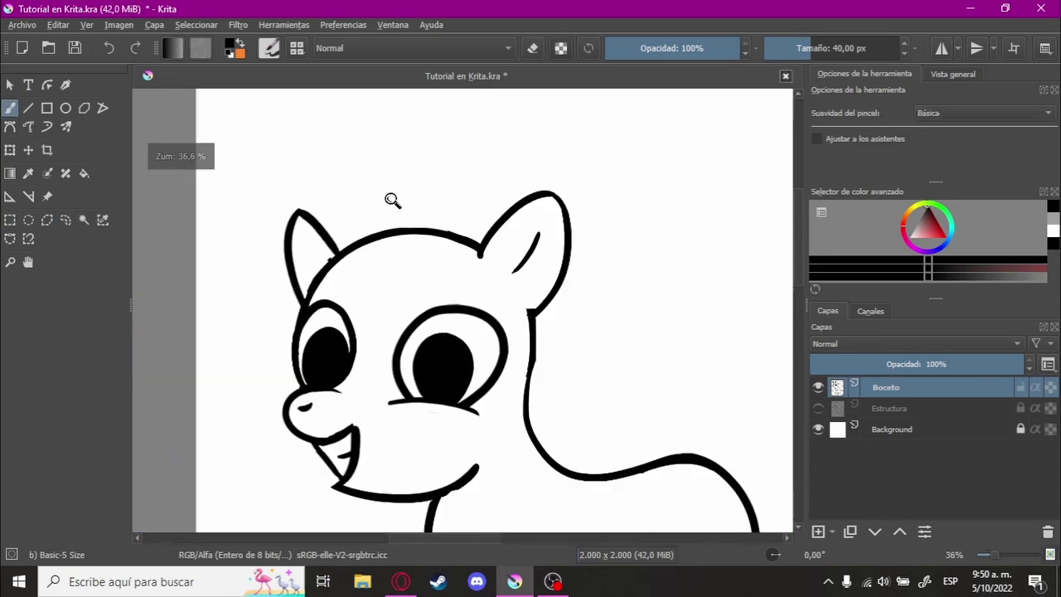
scroll(366, 241, up, 1)
scroll(365, 241, up, 2)
drag(366, 241, 523, 301)
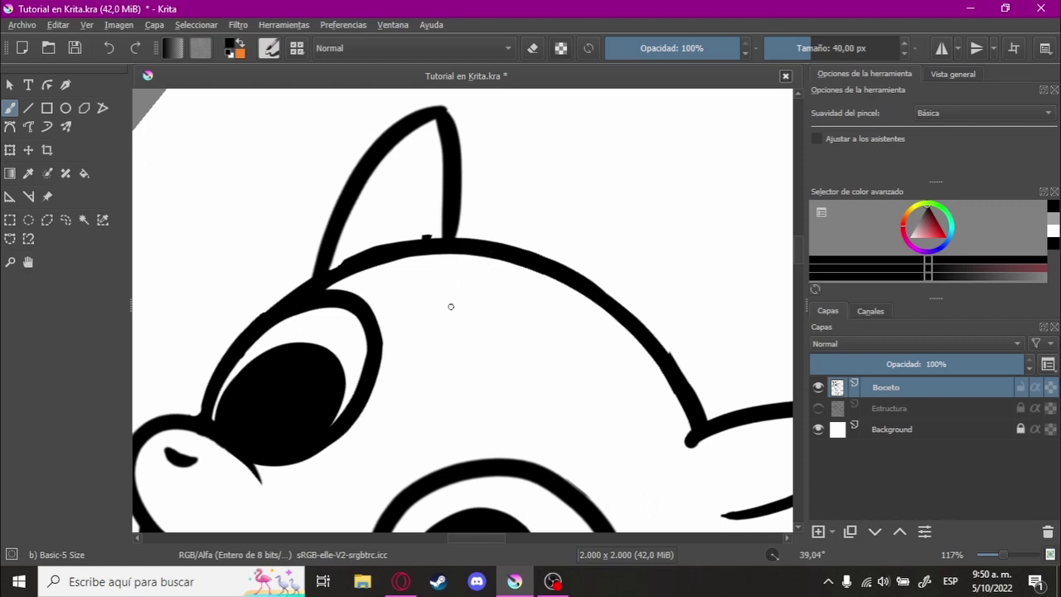
drag(501, 221, 472, 287)
key(ctrl+z)
key(ctrl+z)
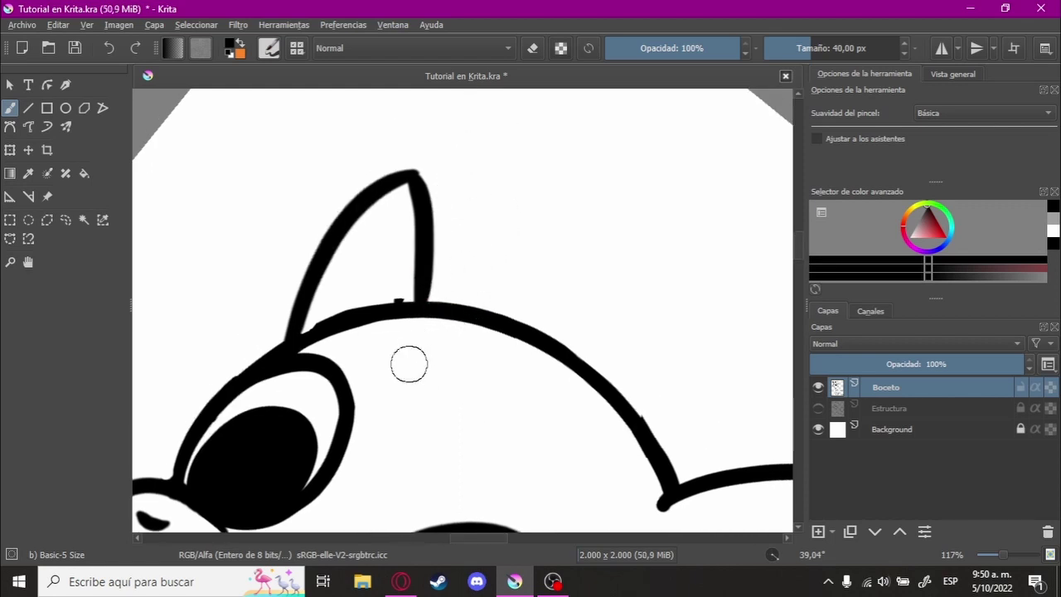
- Draw band lines across the horn, undoing a bad stroke, then turn the view upright
drag(416, 352, 514, 147)
drag(544, 243, 324, 307)
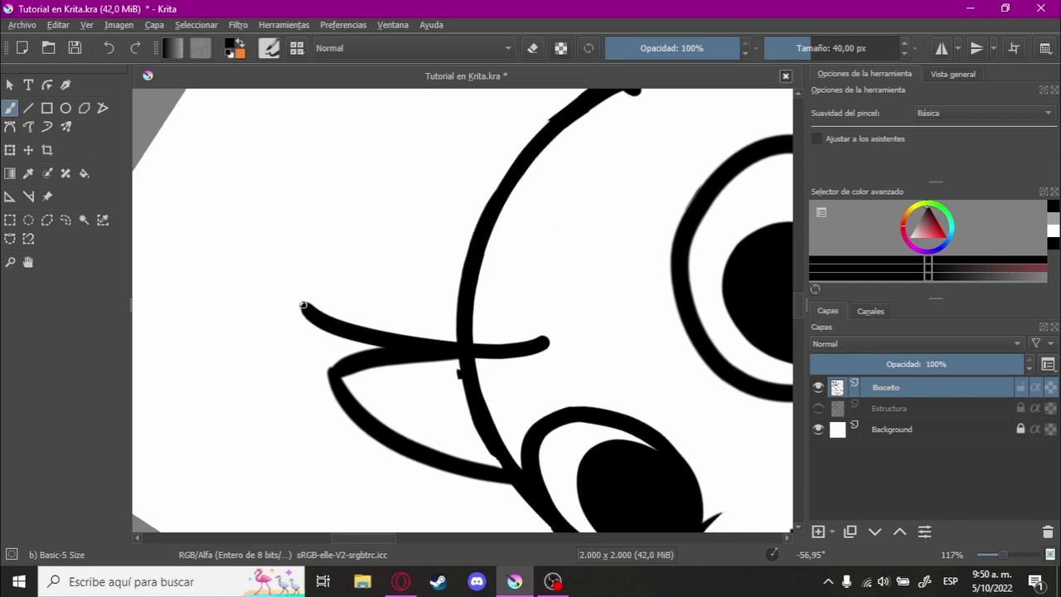
key(ctrl+z)
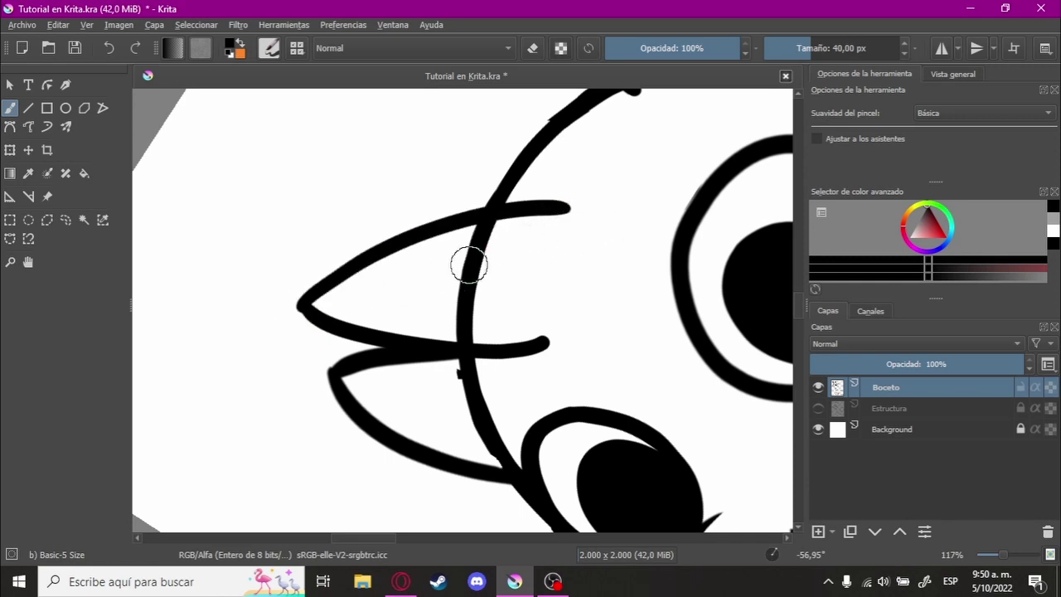
scroll(469, 266, up, 2)
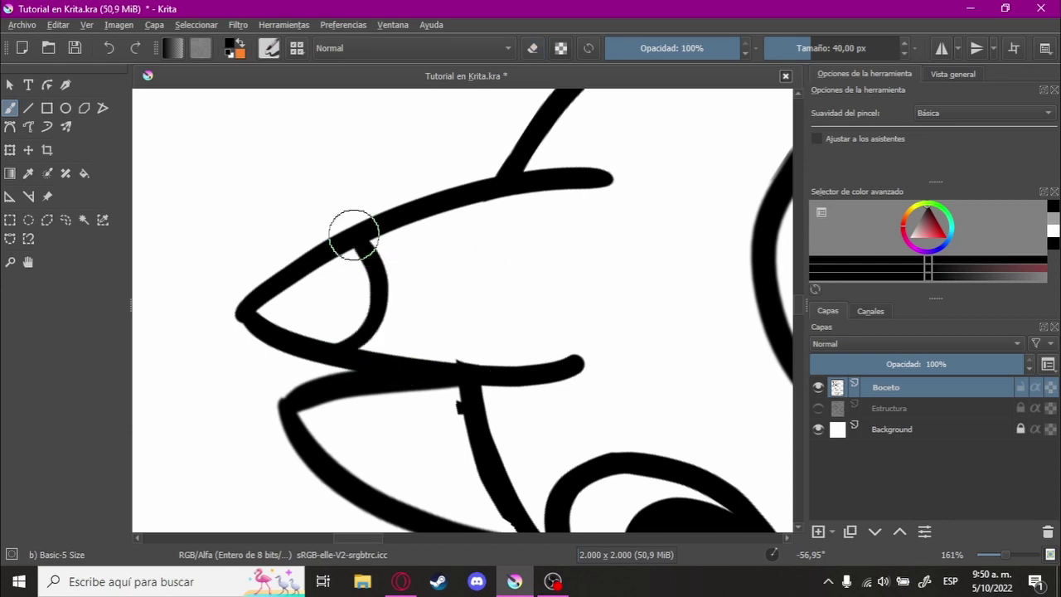
drag(361, 351, 371, 258)
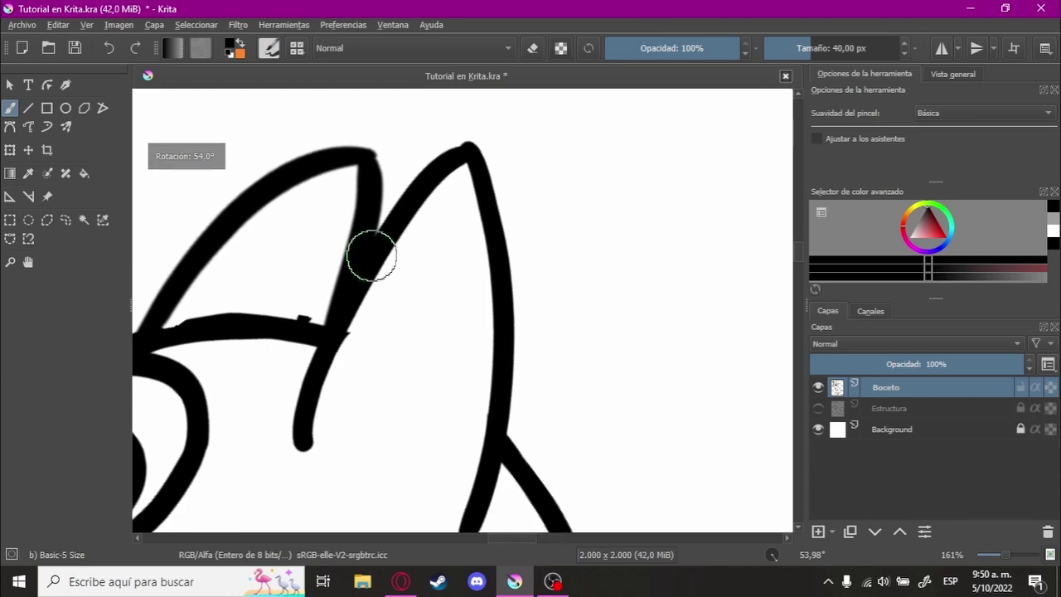
scroll(358, 274, down, 3)
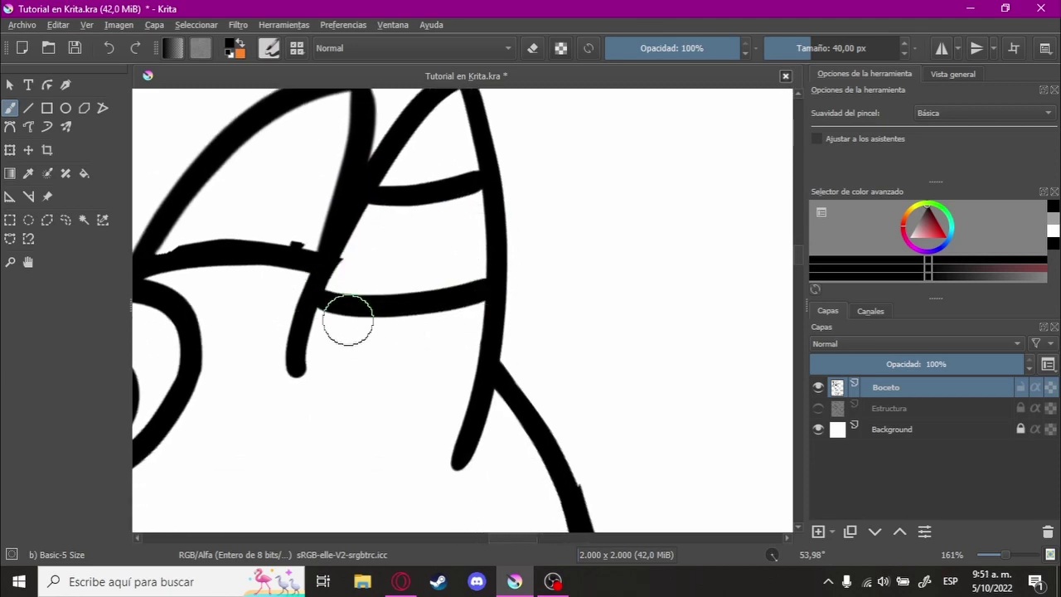
mouse_move(348, 319)
mouse_down()
mouse_move(549, 315)
mouse_move(630, 243)
mouse_move(465, 303)
mouse_move(428, 268)
mouse_move(441, 236)
mouse_move(486, 249)
mouse_move(398, 224)
mouse_move(367, 268)
mouse_move(486, 296)
mouse_move(507, 339)
mouse_move(318, 256)
mouse_move(439, 243)
mouse_move(310, 279)
mouse_move(195, 249)
mouse_move(312, 241)
mouse_move(254, 272)
mouse_move(377, 254)
mouse_move(285, 271)
mouse_move(329, 367)
mouse_move(326, 222)
mouse_move(569, 381)
mouse_up()
- Undo the two most recent long tail strokes
key(ctrl+z)
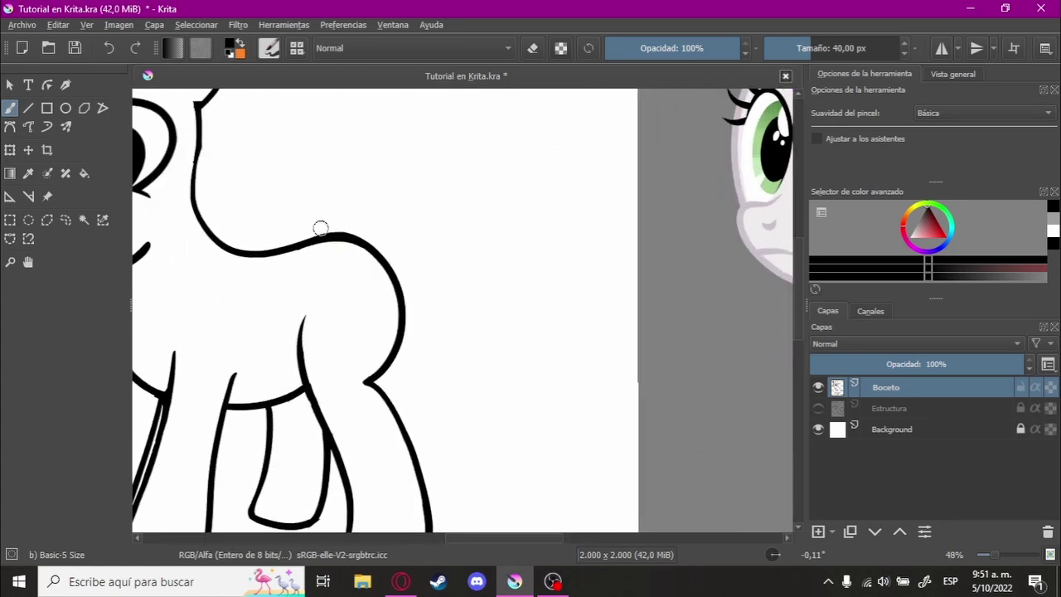
key(ctrl+z)
scroll(612, 377, down, 5)
scroll(611, 377, up, 3)
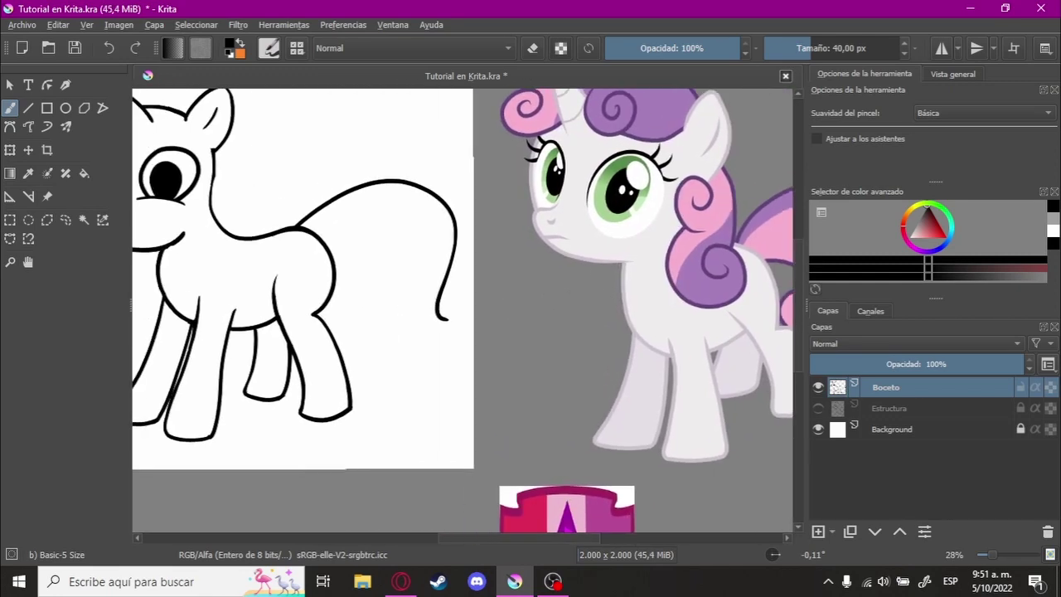
scroll(521, 284, up, 2)
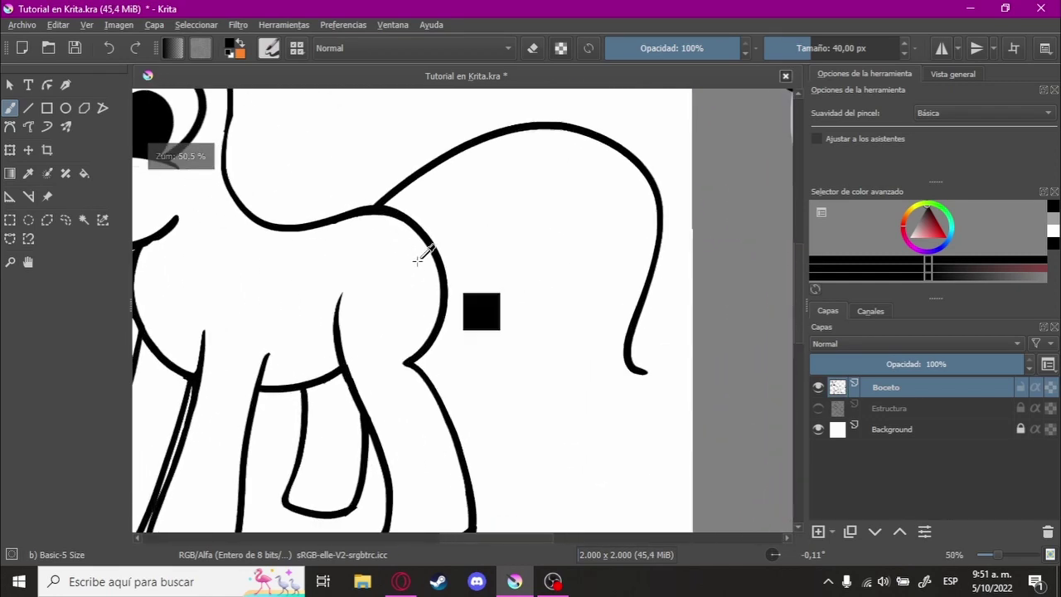
scroll(422, 254, up, 2)
scroll(540, 289, down, 2)
scroll(555, 301, down, 1)
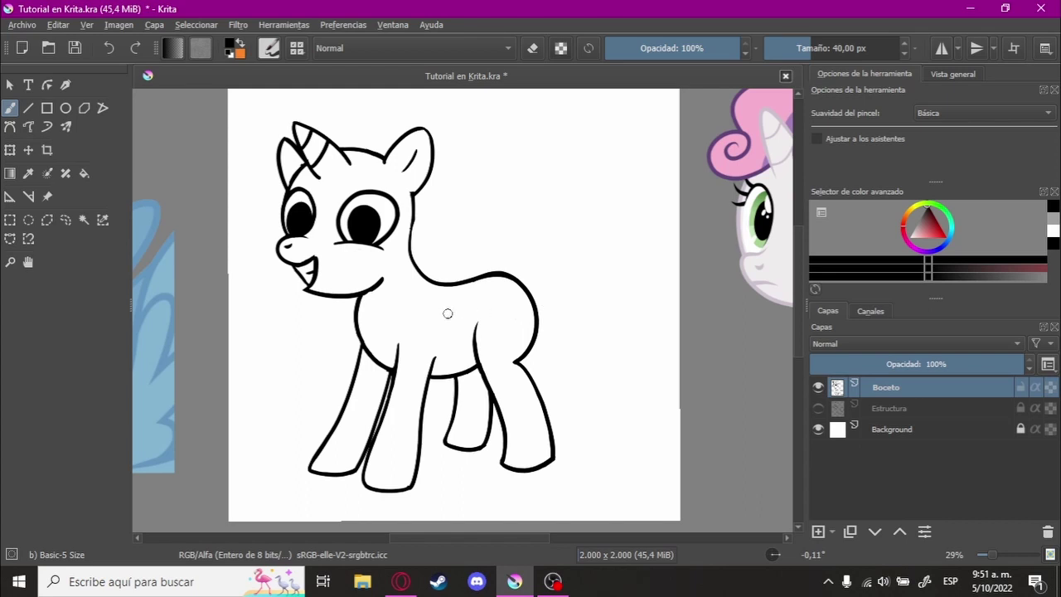
scroll(332, 250, down, 1)
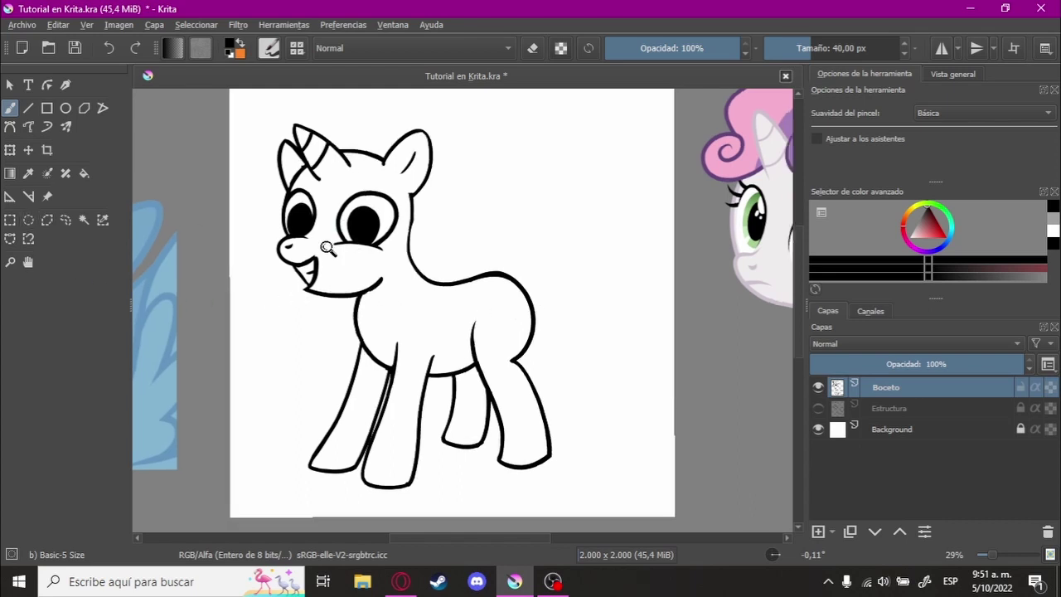
scroll(332, 250, up, 1)
- Shrink the whole pony slightly and move it up and to the left
click(9, 152)
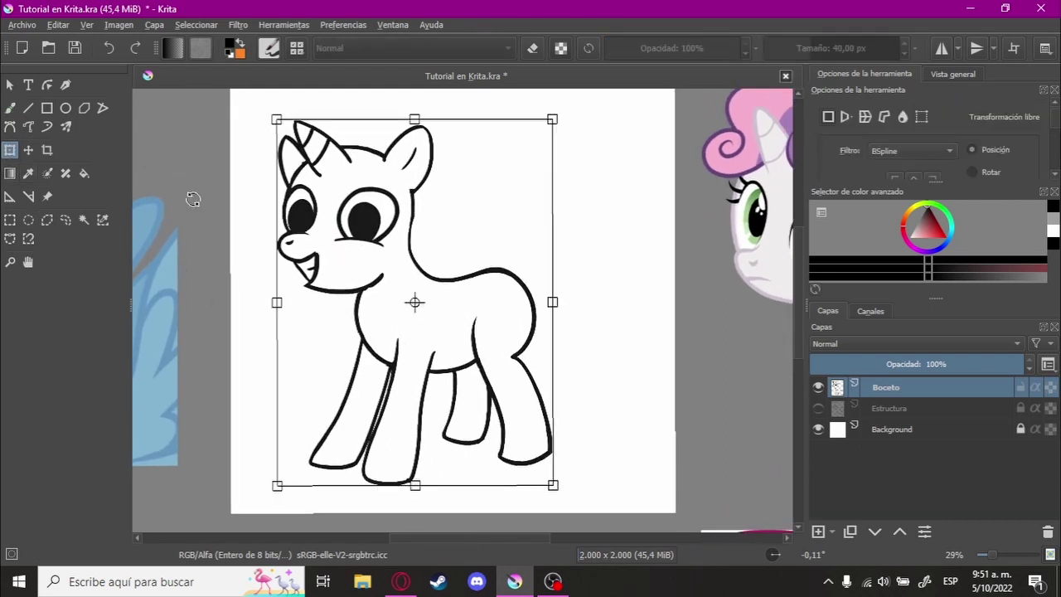
drag(556, 116, 537, 135)
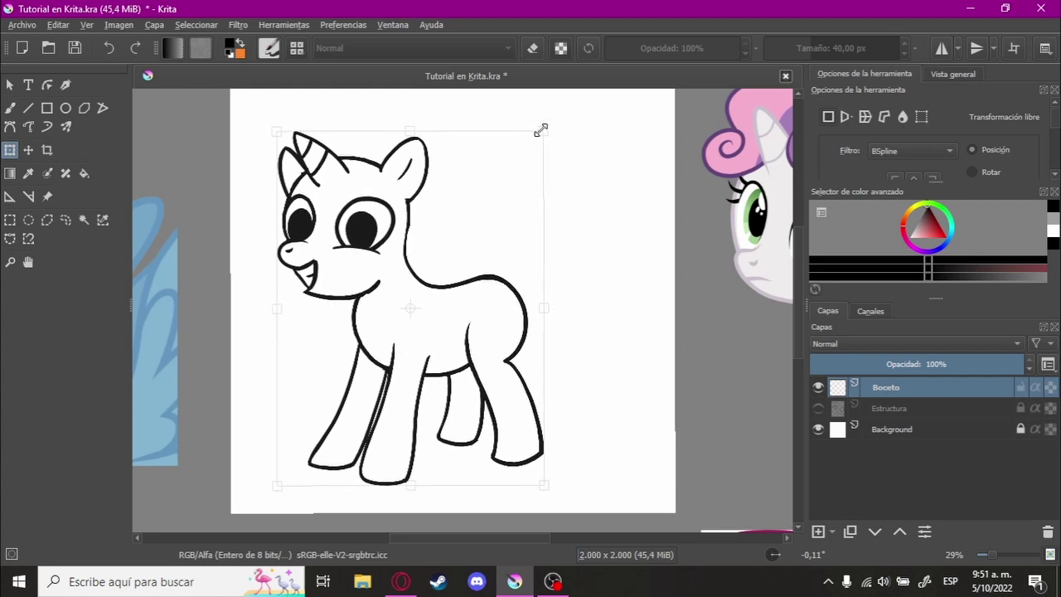
drag(452, 204, 430, 197)
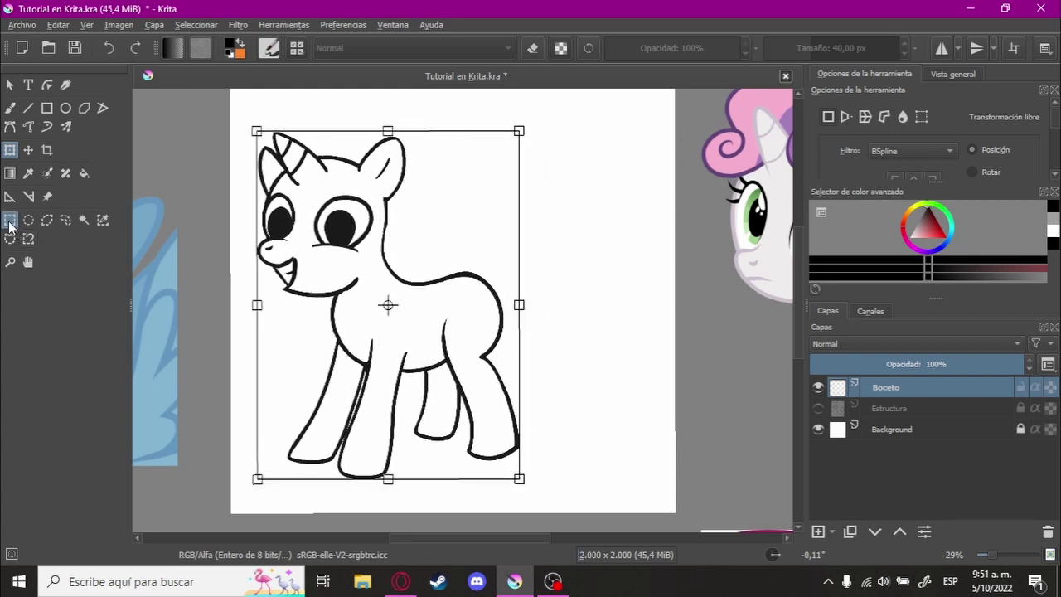
click(10, 219)
scroll(457, 271, up, 2)
- Redraw the tail from the back with a curl extending toward the lower left
key(b)
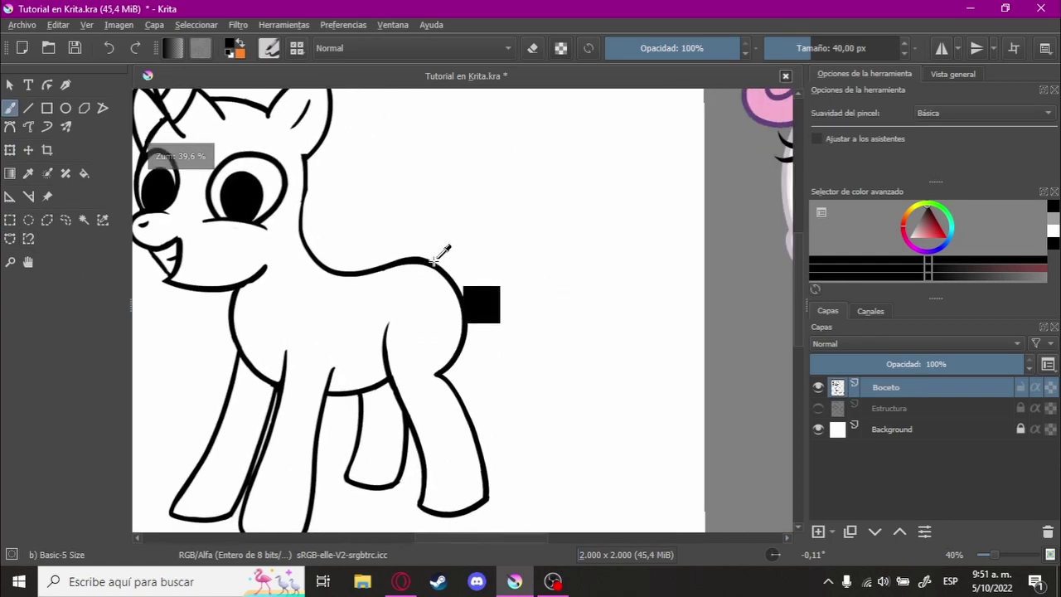
scroll(441, 251, up, 1)
key(ctrl+z)
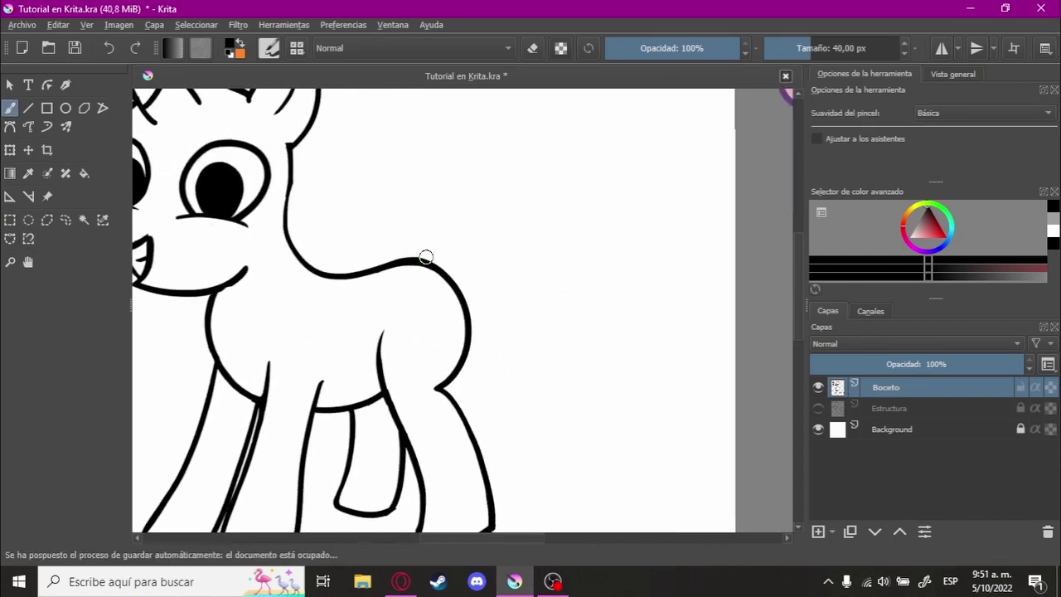
drag(686, 398, 678, 415)
key(ctrl+z)
scroll(633, 385, down, 2)
scroll(600, 422, down, 2)
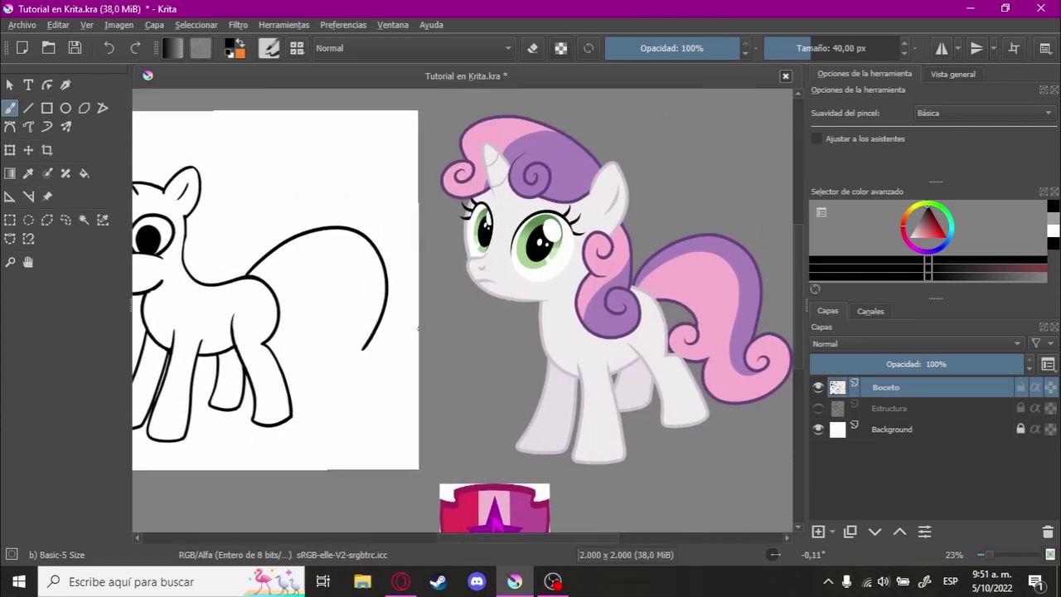
scroll(479, 334, up, 3)
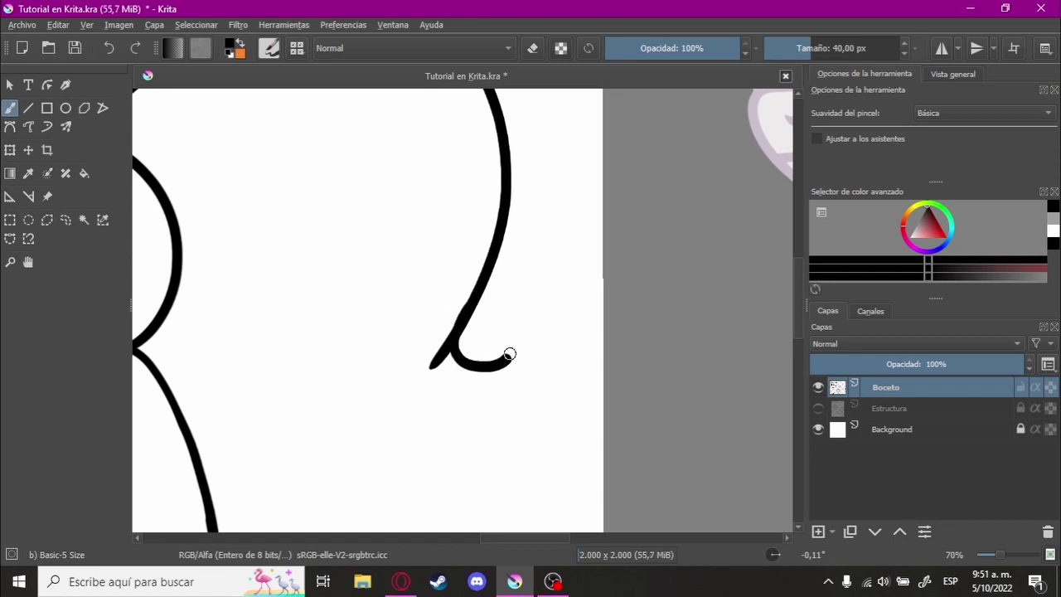
key(ctrl+z)
drag(471, 309, 503, 327)
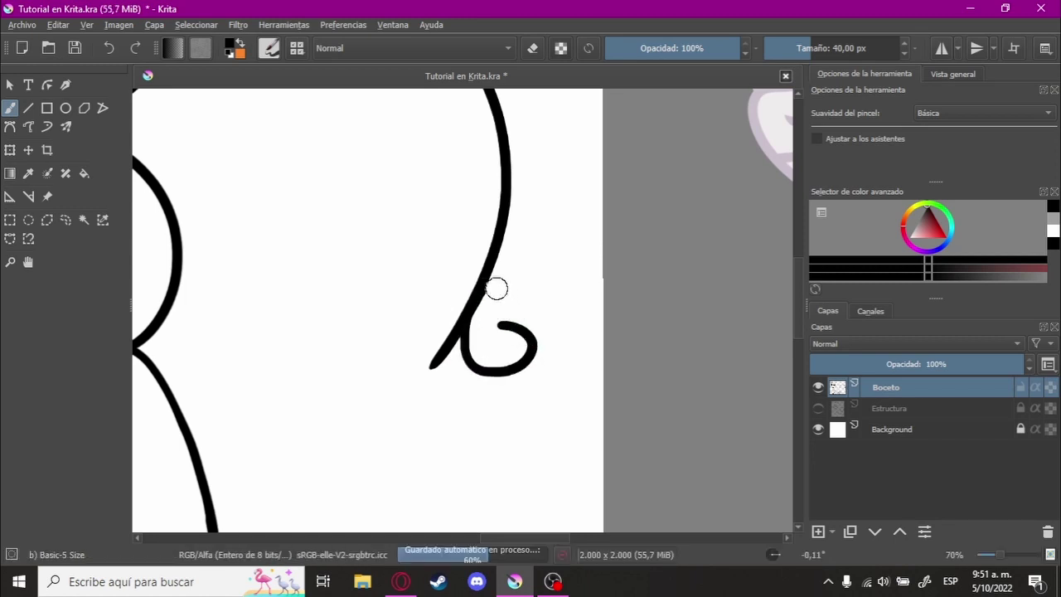
key(ctrl+z)
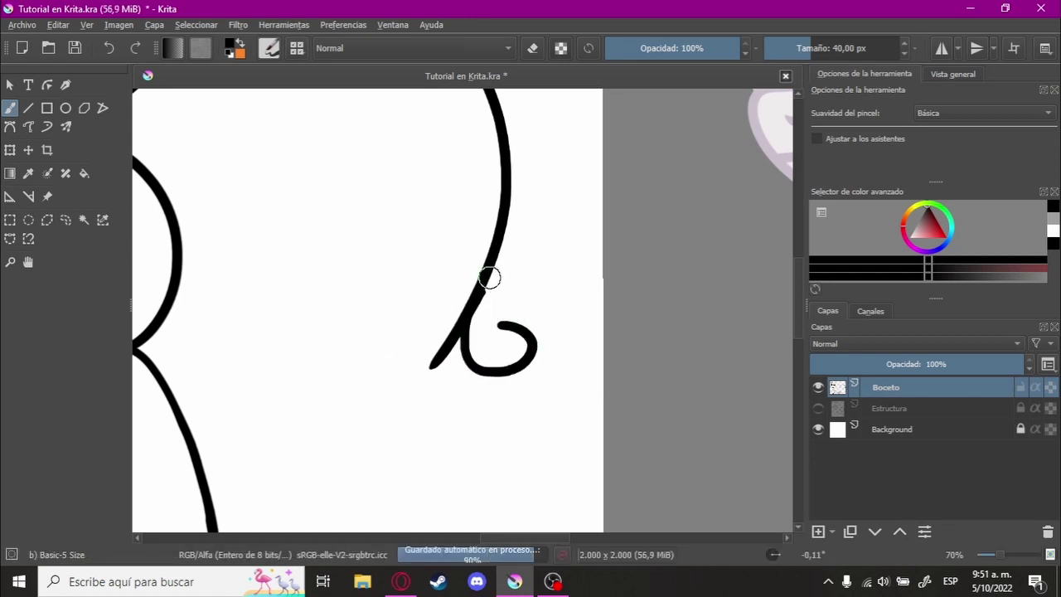
drag(497, 444, 343, 315)
- Draw a curl inside the tail, retrying until the stroke looks right
scroll(374, 360, down, 3)
scroll(474, 386, down, 2)
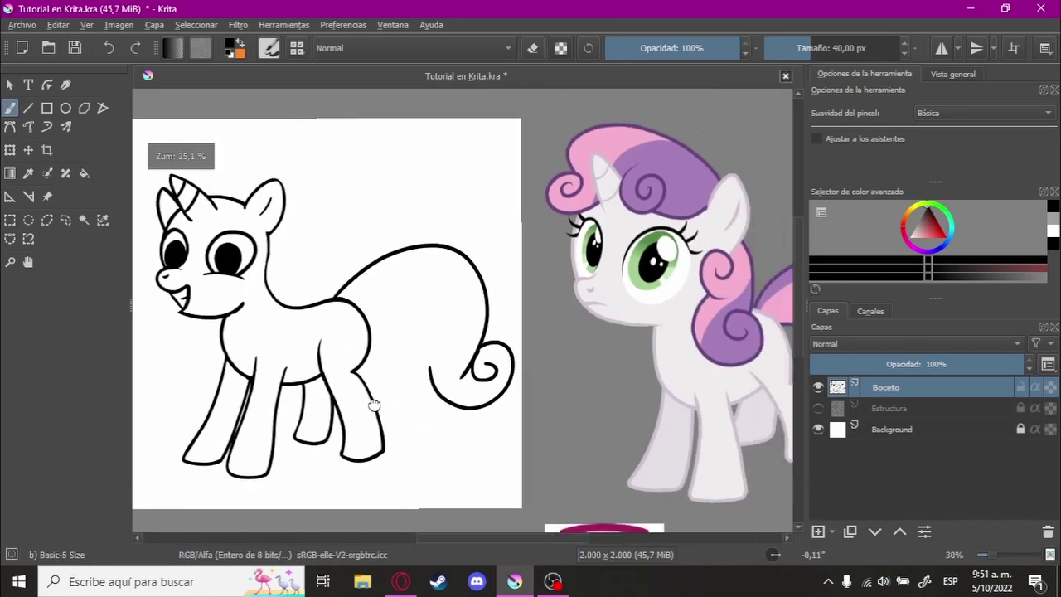
scroll(312, 398, down, 1)
scroll(289, 390, up, 1)
scroll(323, 384, up, 2)
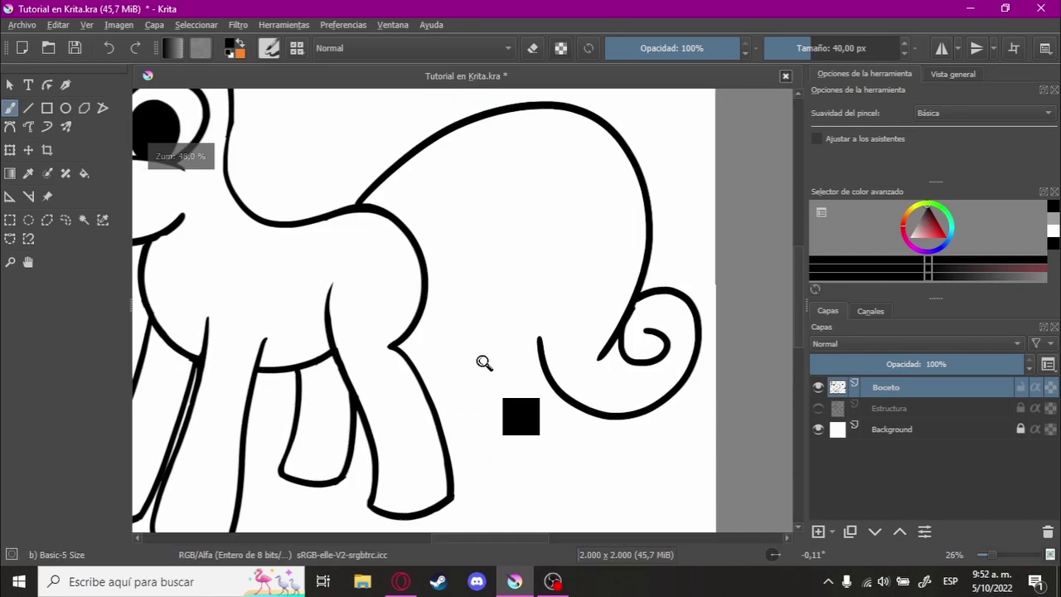
scroll(484, 362, up, 1)
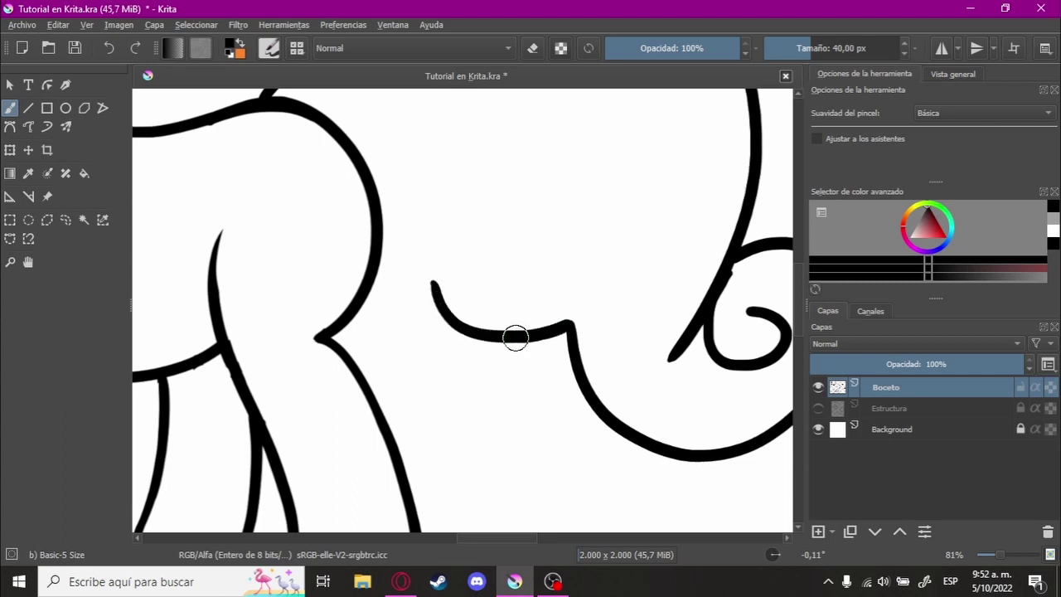
scroll(522, 365, down, 2)
scroll(415, 382, down, 2)
scroll(303, 379, down, 1)
scroll(392, 383, up, 1)
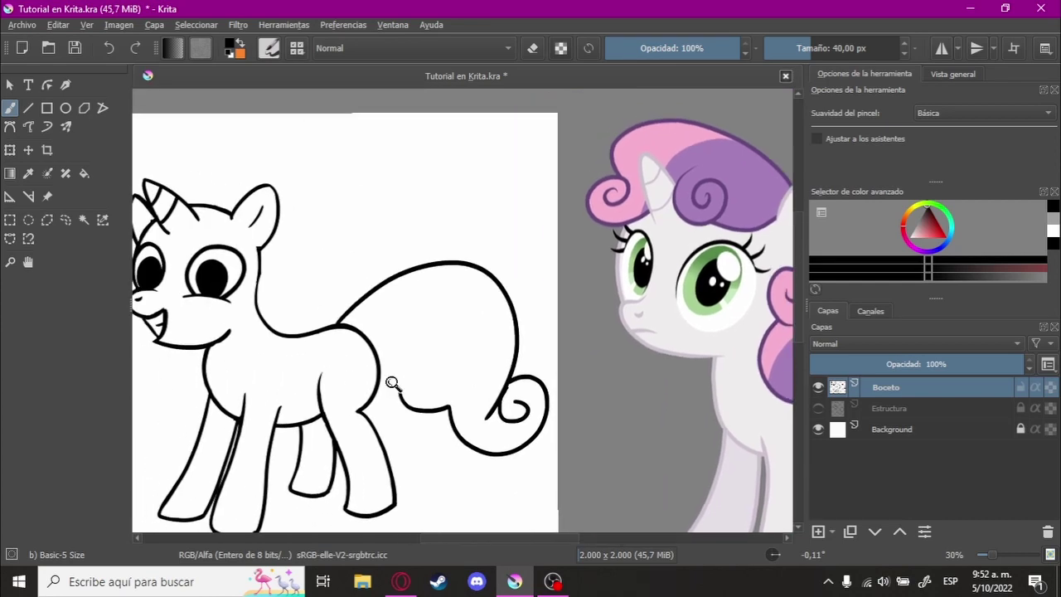
scroll(392, 383, up, 2)
scroll(431, 365, up, 2)
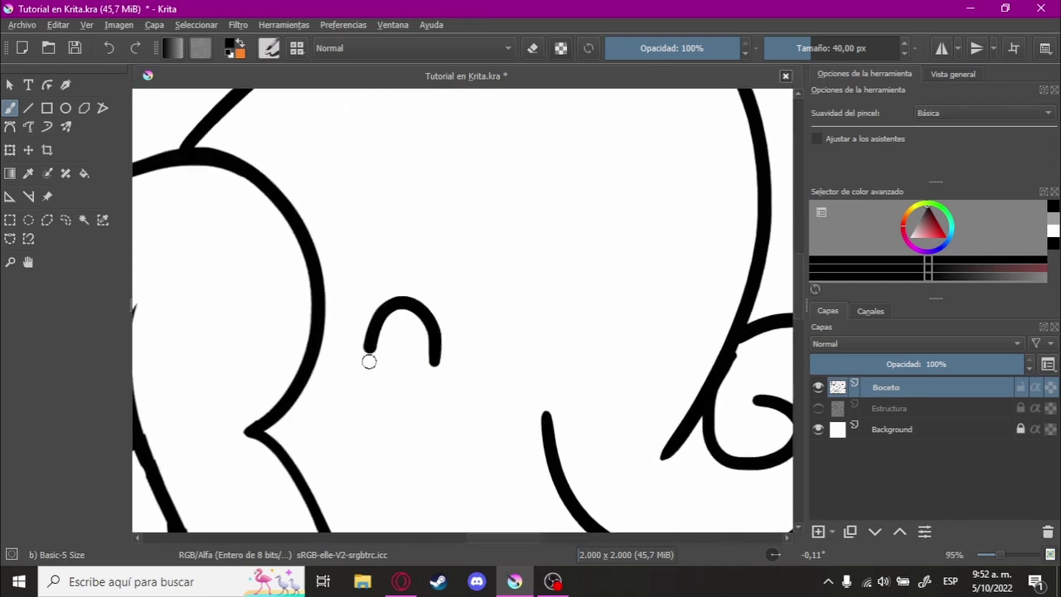
drag(369, 361, 559, 402)
key(ctrl+z)
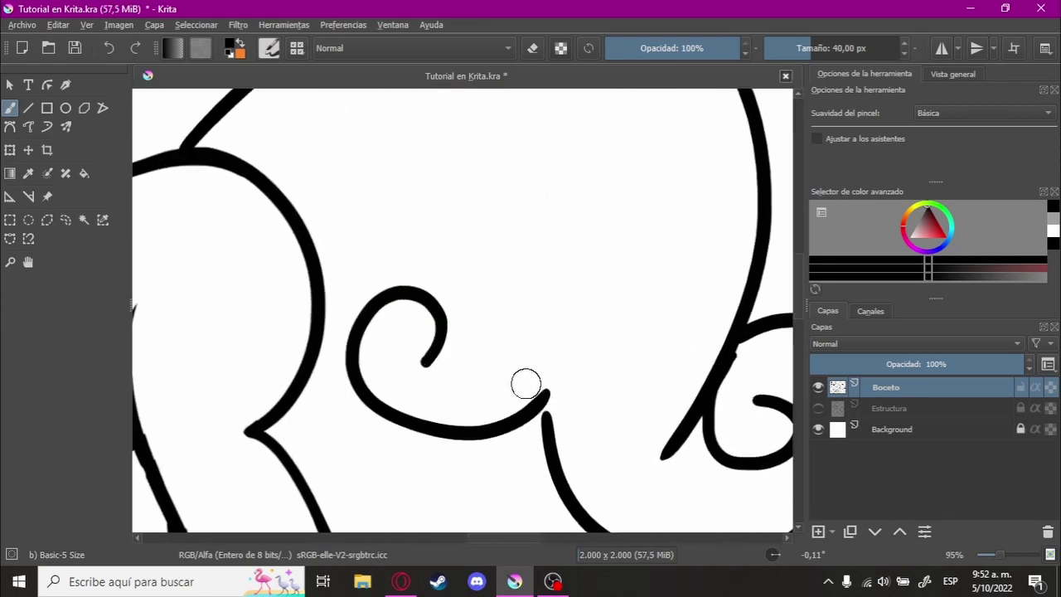
key(ctrl+z)
drag(445, 335, 554, 395)
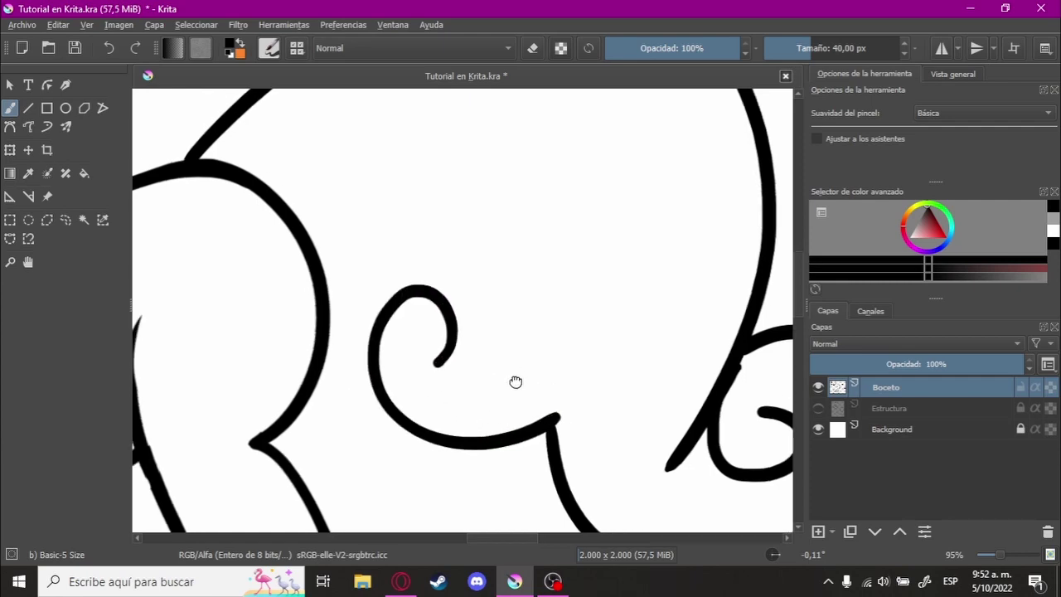
- Compare with the reference pony, then undo the extra curved tail strokes
scroll(498, 383, down, 3)
mouse_move(461, 386)
mouse_down()
mouse_move(263, 405)
mouse_move(190, 374)
mouse_move(547, 381)
mouse_up()
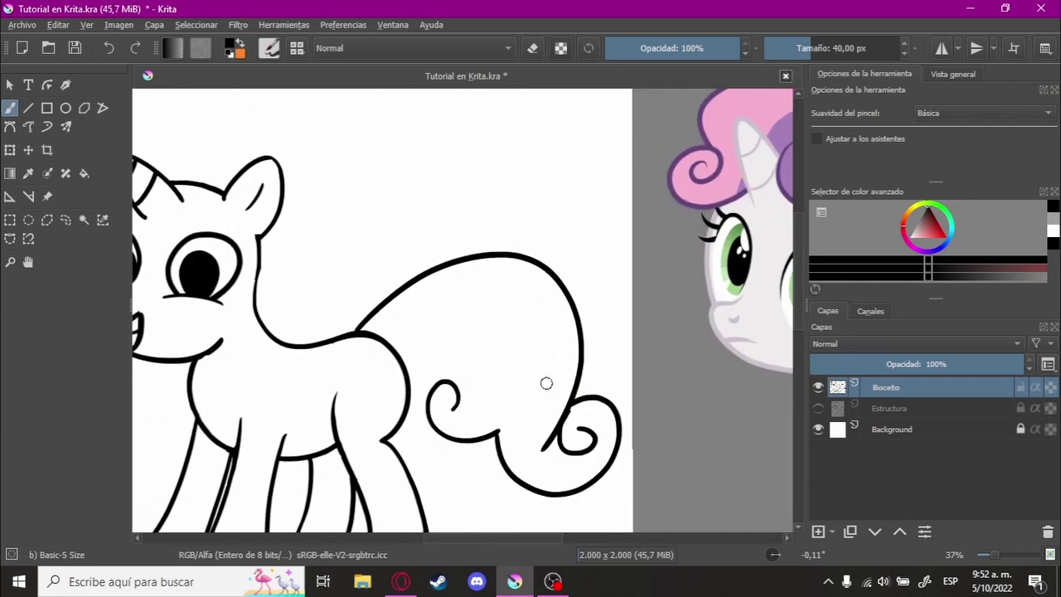
scroll(547, 381, up, 4)
mouse_move(376, 312)
mouse_down()
mouse_move(530, 435)
mouse_move(530, 423)
mouse_up()
key(ctrl+z)
key(ctrl+z)
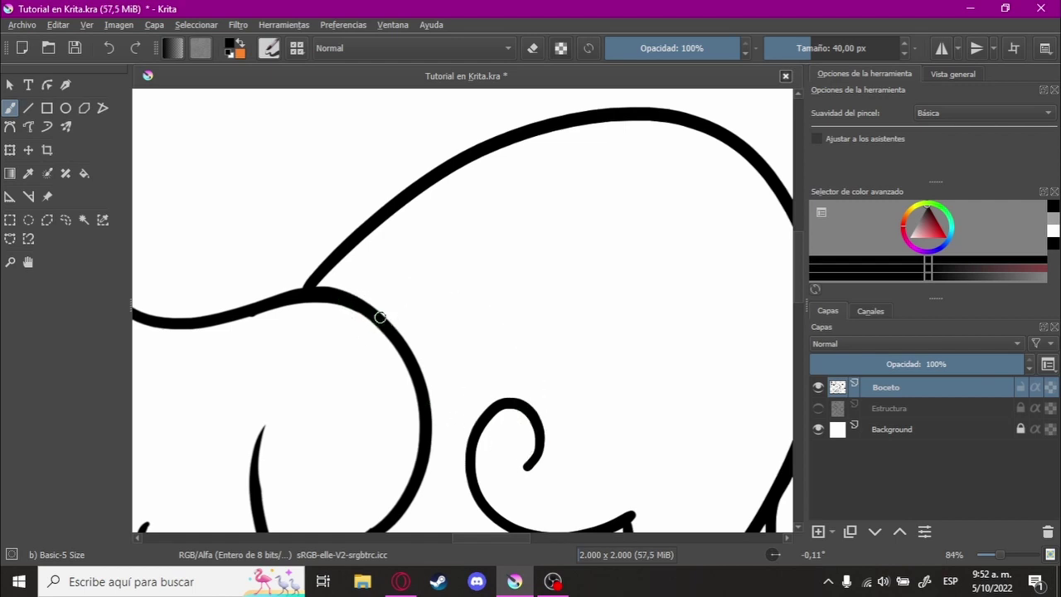
key(ctrl+z)
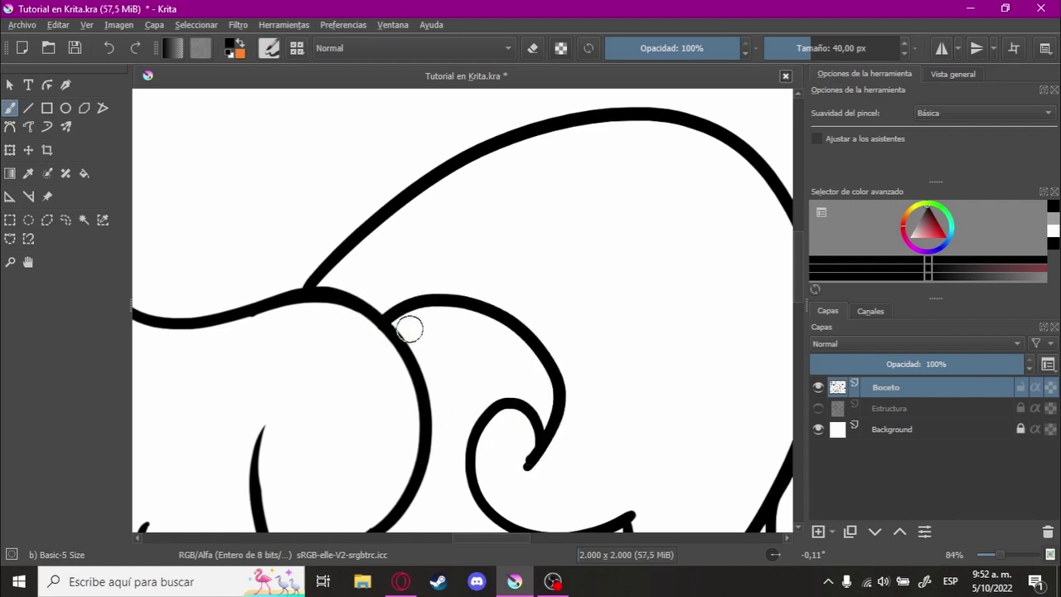
key(ctrl+z)
key(ctrl+z)
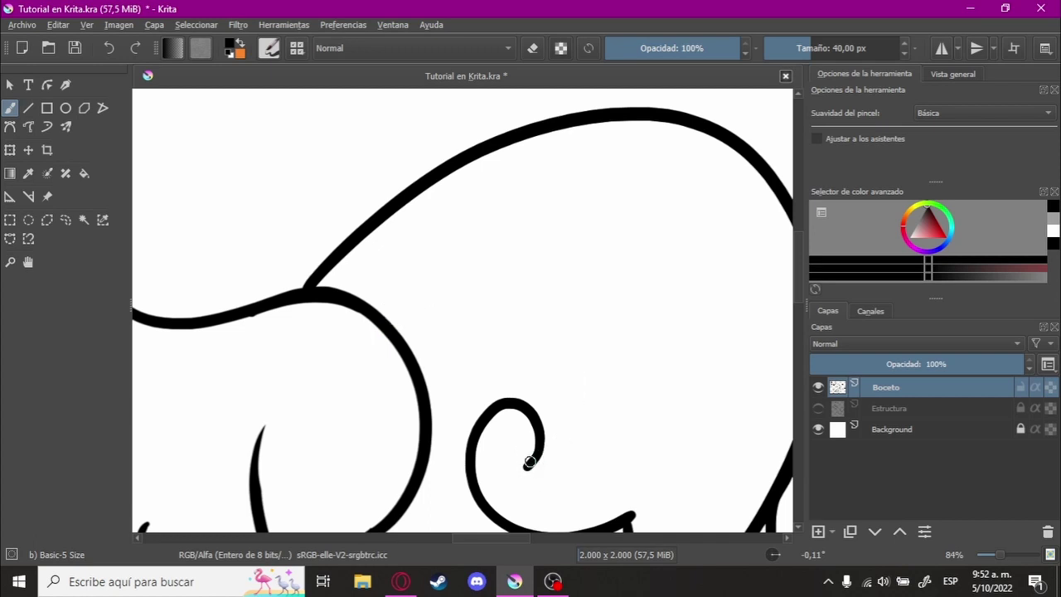
key(ctrl+z)
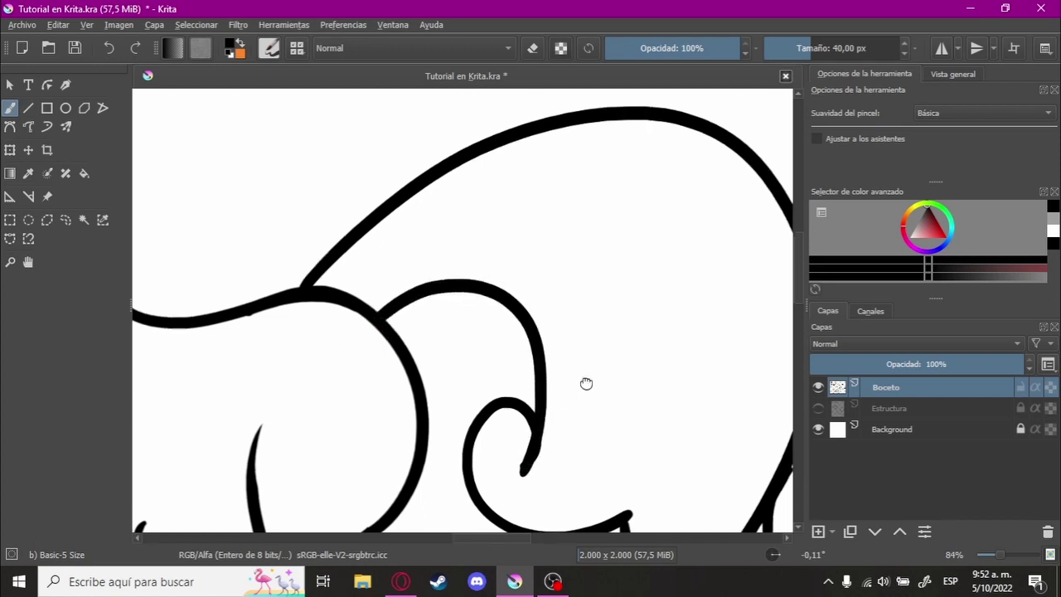
- Erase the stray end of the tail curl stroke in eraser mode
mouse_move(585, 382)
mouse_down()
mouse_move(610, 377)
mouse_move(611, 267)
mouse_move(525, 269)
mouse_up()
scroll(526, 269, up, 1)
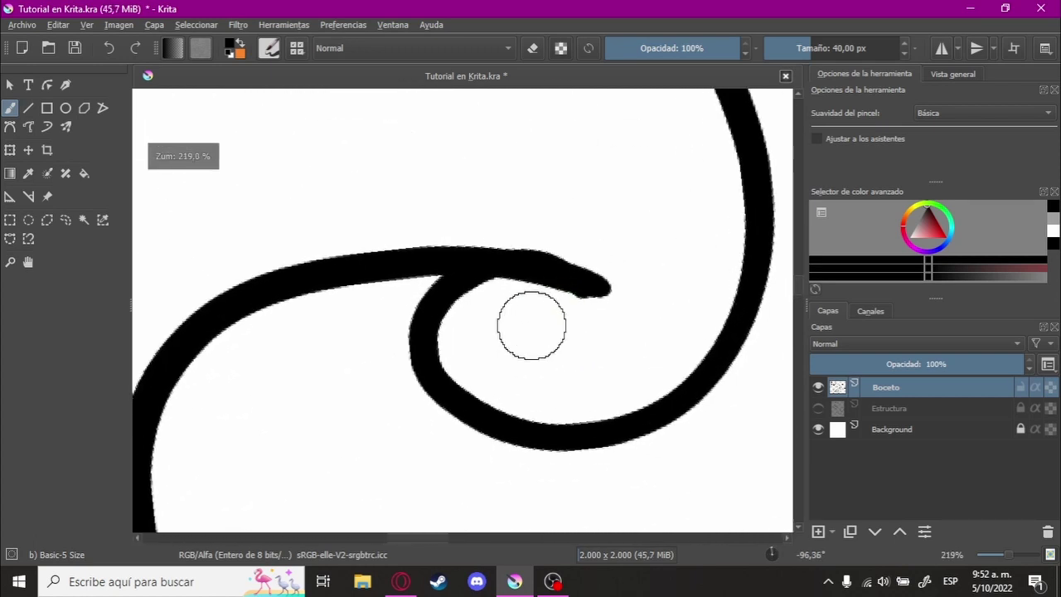
key(e)
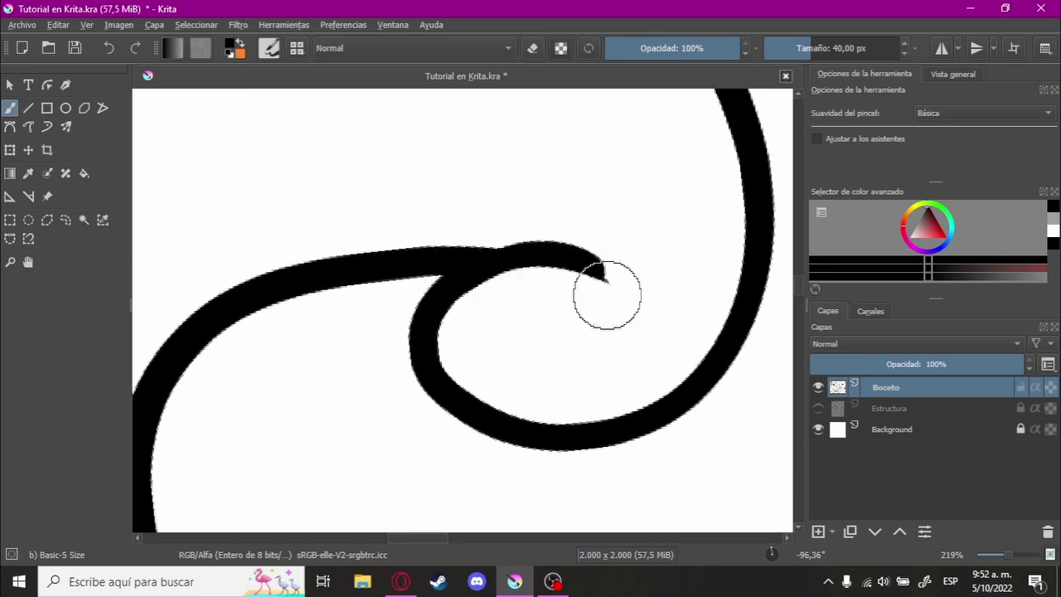
mouse_move(607, 295)
mouse_down()
mouse_move(473, 386)
mouse_move(611, 310)
mouse_move(531, 479)
mouse_move(531, 403)
mouse_move(429, 303)
mouse_up()
drag(356, 324, 323, 320)
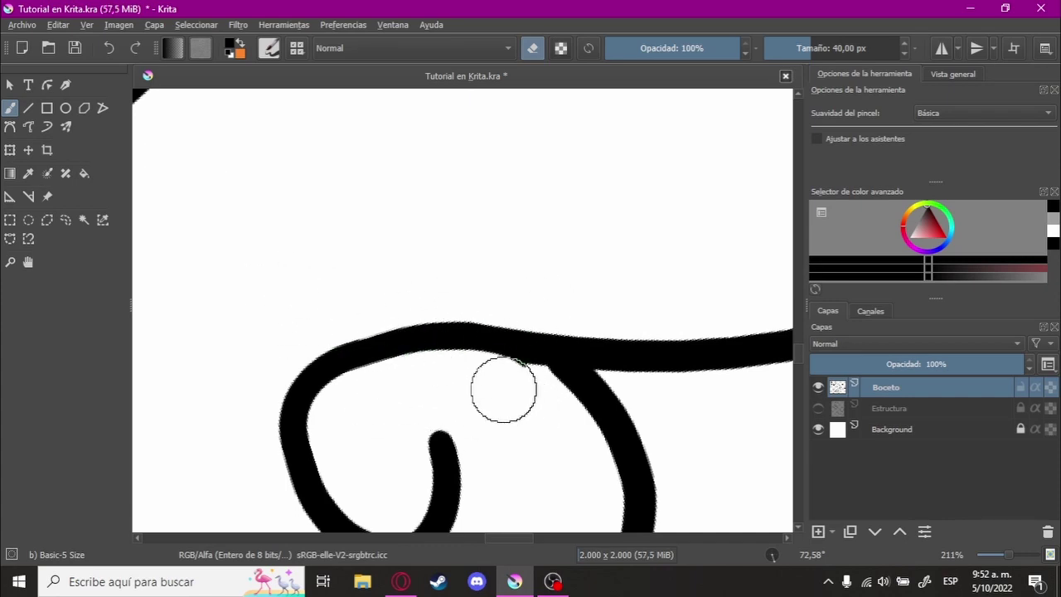
- Review the whole pony in canvas-only mode and turn the view onto the tail
mouse_move(503, 389)
mouse_down()
mouse_move(592, 284)
mouse_move(536, 294)
mouse_move(634, 249)
mouse_up()
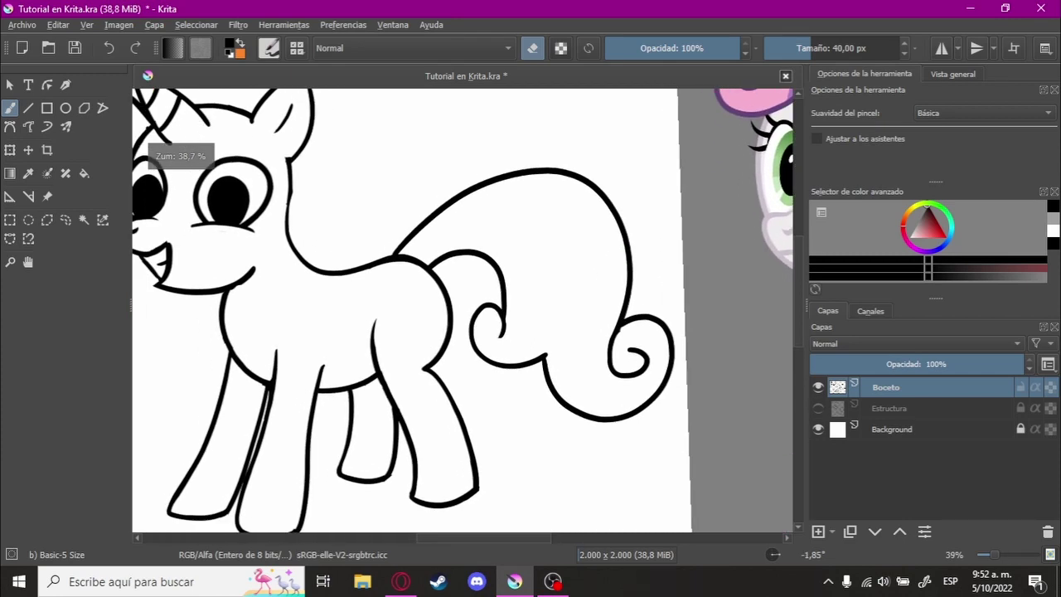
drag(507, 351, 485, 292)
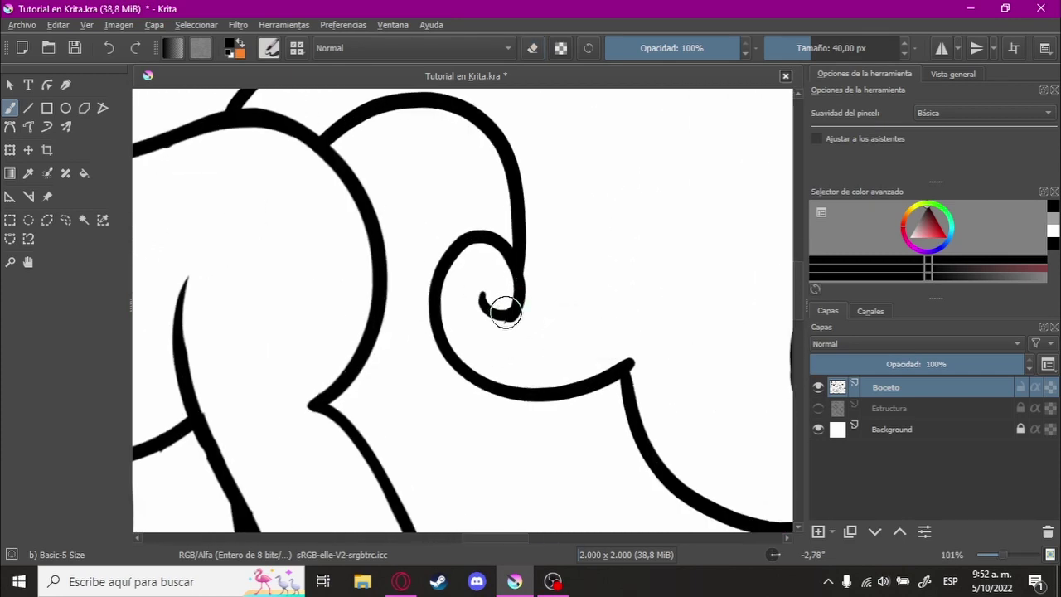
mouse_move(506, 313)
mouse_down()
mouse_move(531, 332)
mouse_move(506, 315)
mouse_move(479, 354)
mouse_move(526, 351)
mouse_up()
key(Tab)
key(Tab)
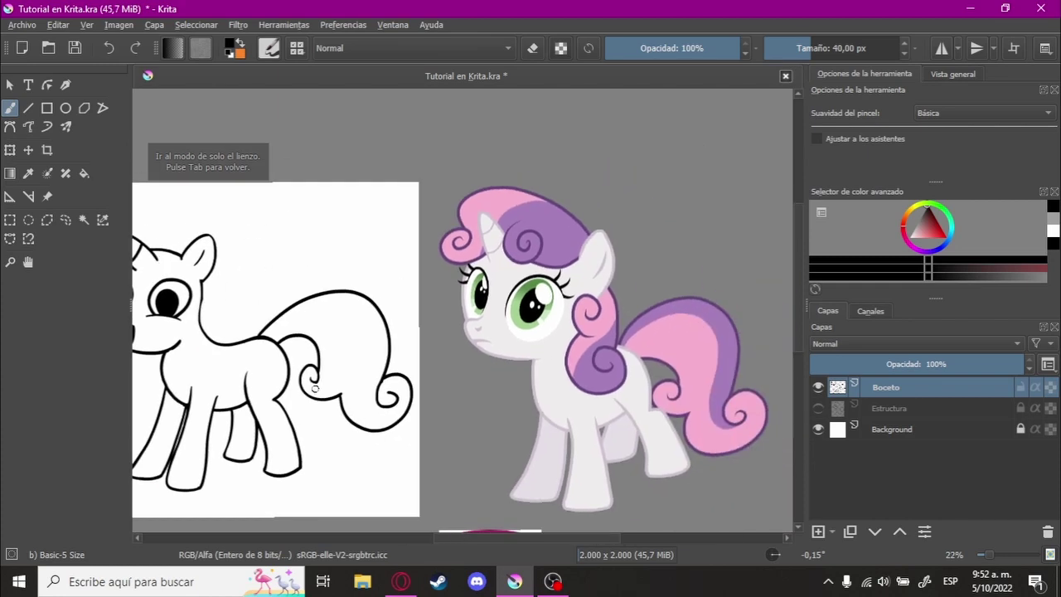
mouse_move(315, 388)
mouse_down()
mouse_move(583, 315)
mouse_move(495, 286)
mouse_move(462, 255)
mouse_move(580, 249)
mouse_up()
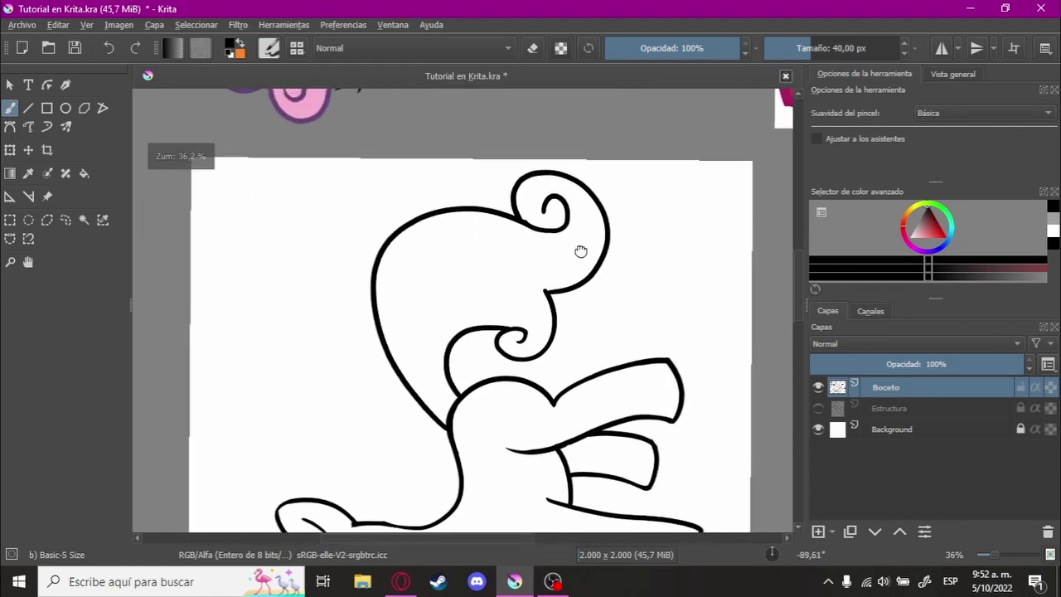
- Select the whole tail with a freehand selection on a straightened view
click(66, 219)
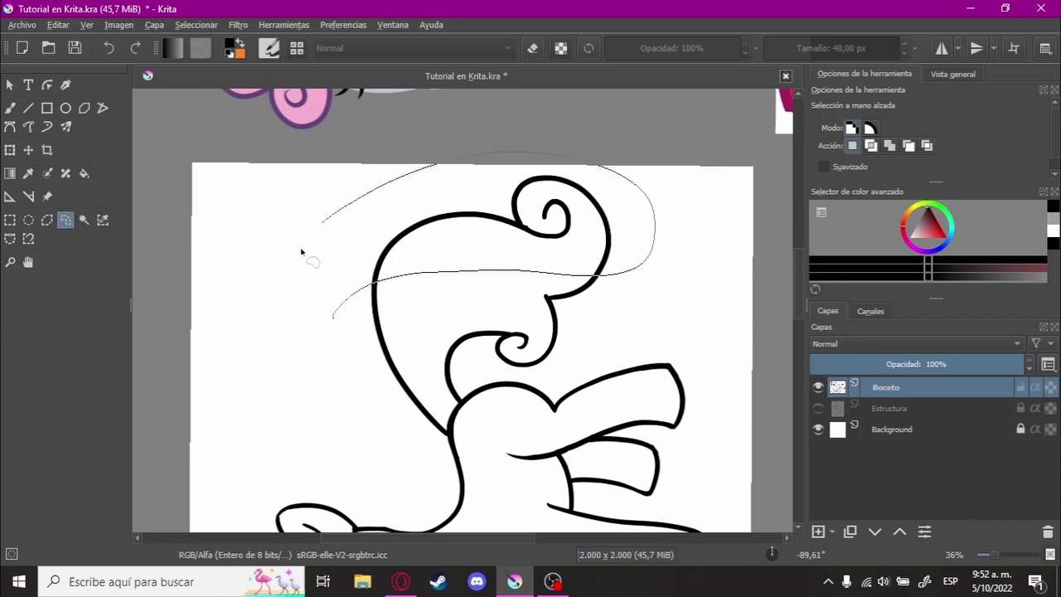
mouse_move(301, 252)
mouse_down()
mouse_move(323, 273)
mouse_move(212, 342)
mouse_up()
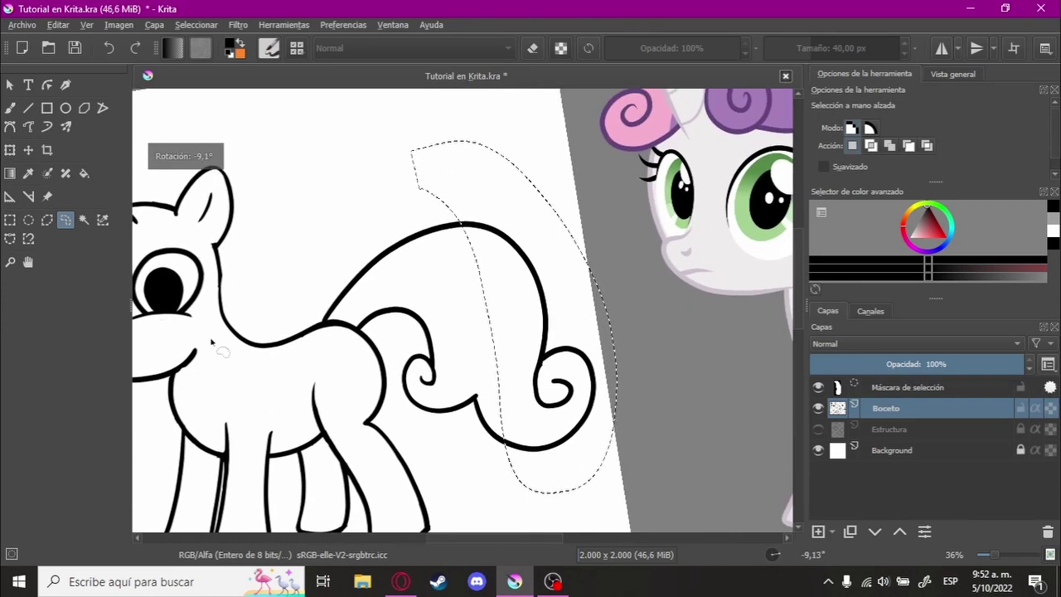
key(5)
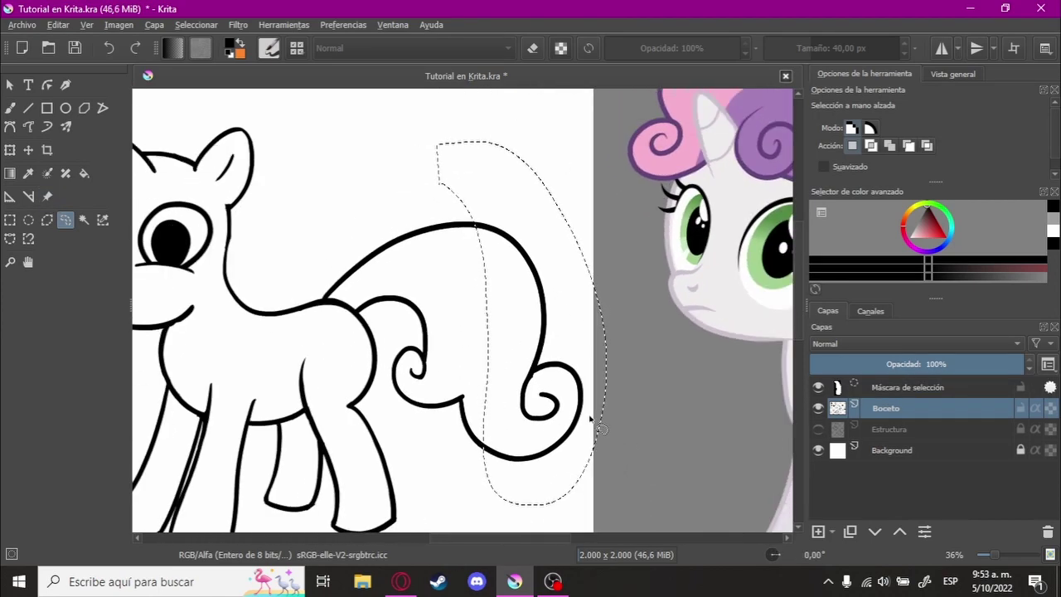
click(469, 388)
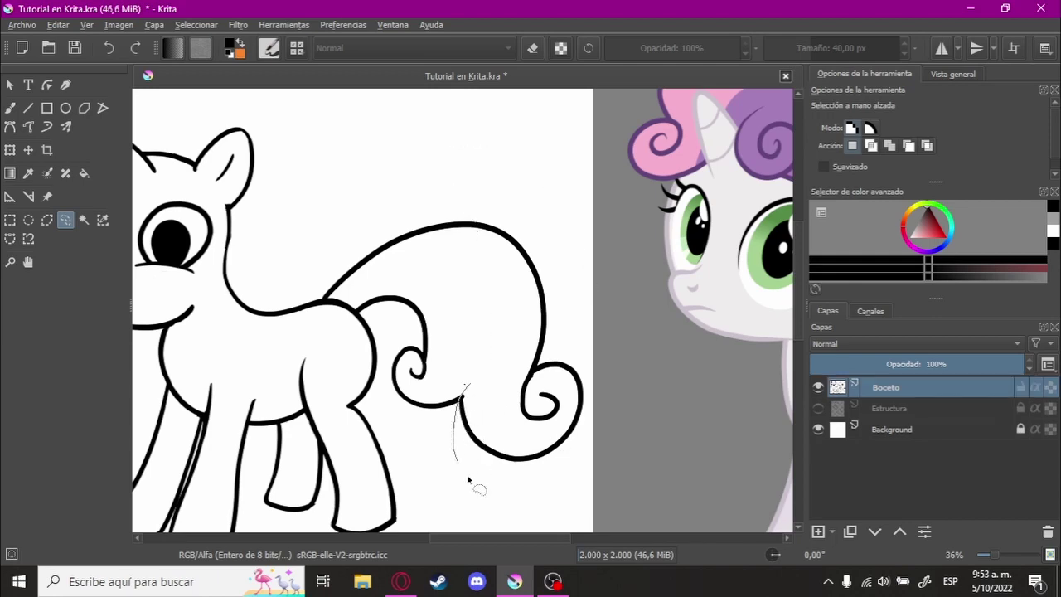
drag(464, 323, 463, 365)
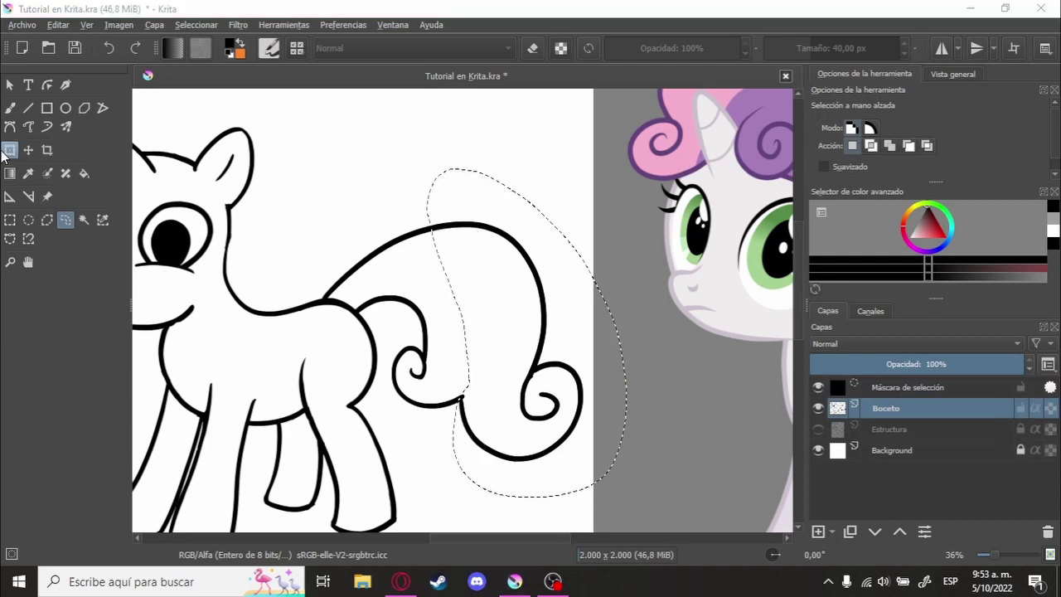
- Move the selected tail to a new spot, checking it against the reference pony
key(ctrl+t)
drag(529, 256, 460, 281)
scroll(473, 282, up, 1)
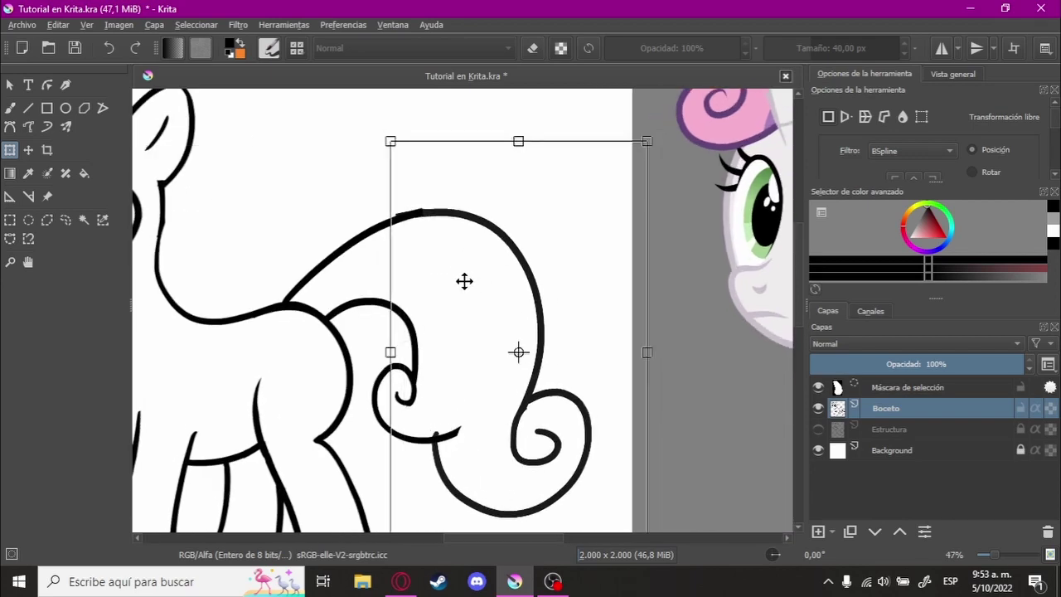
scroll(465, 282, down, 3)
scroll(444, 326, down, 1)
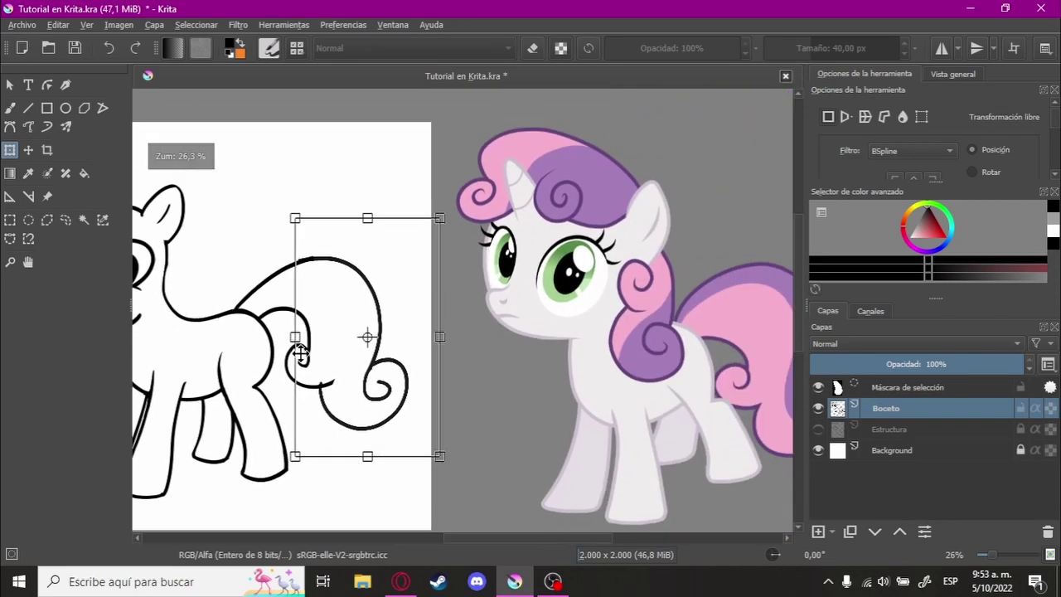
drag(444, 325, 387, 340)
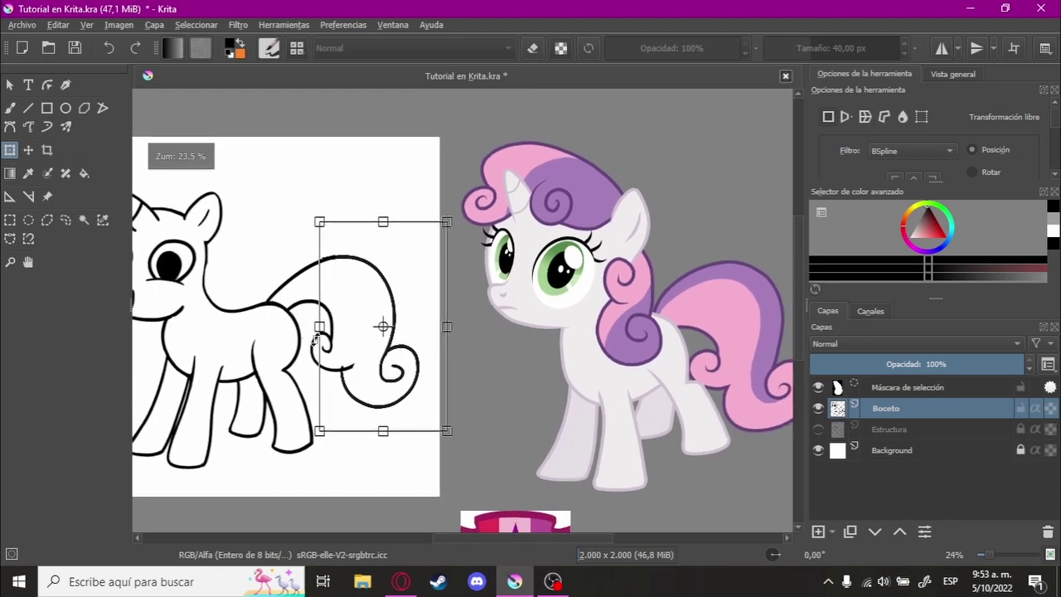
drag(302, 340, 241, 336)
scroll(468, 312, up, 3)
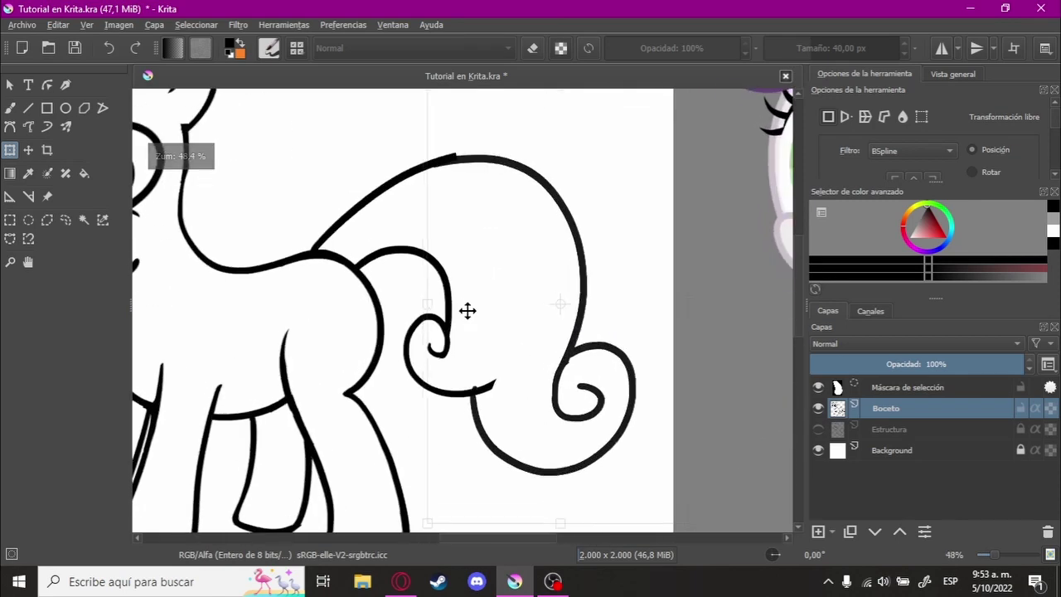
scroll(473, 290, down, 2)
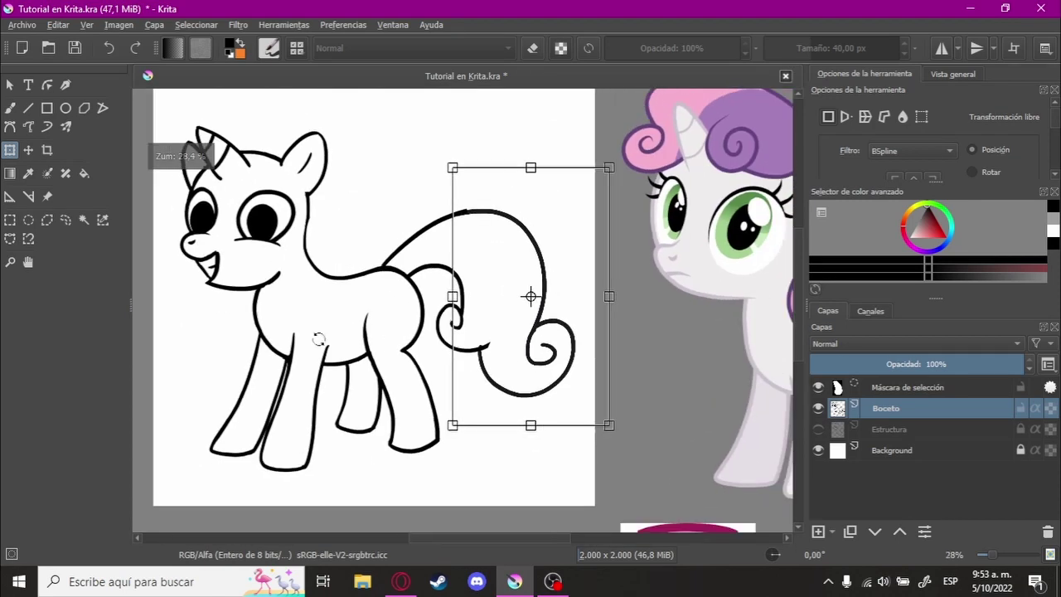
- Apply the tail move and deselect
click(28, 220)
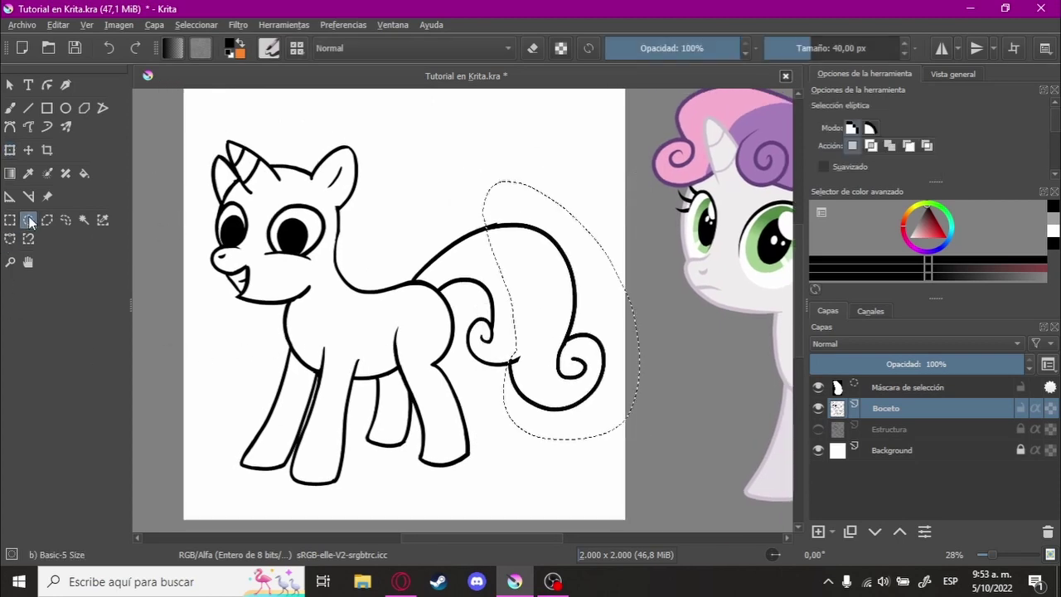
key(ctrl+shift+a)
scroll(309, 307, down, 2)
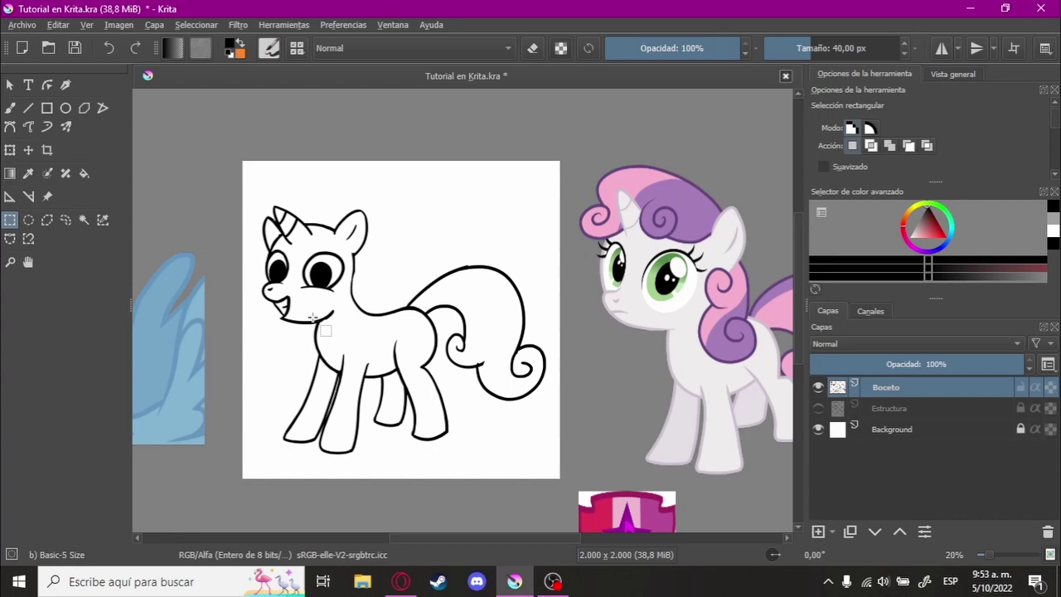
scroll(312, 318, up, 3)
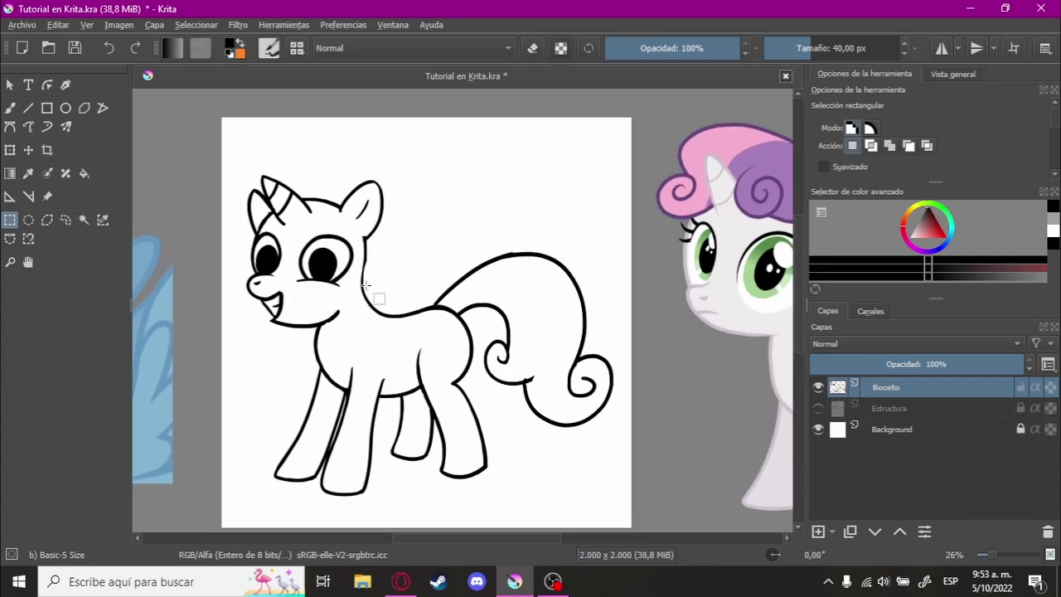
scroll(362, 286, up, 1)
scroll(417, 310, up, 2)
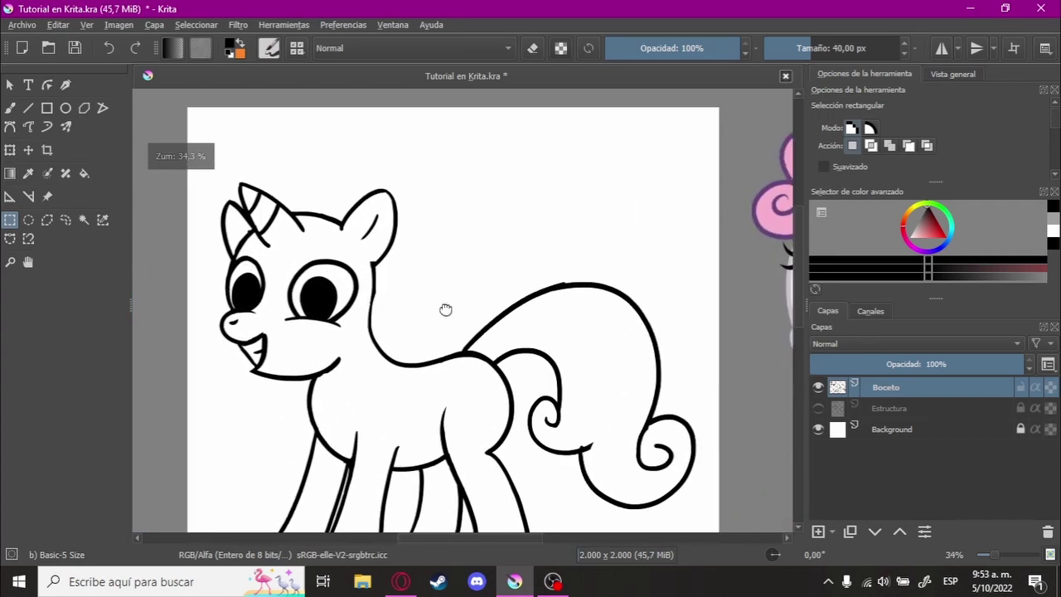
scroll(422, 308, down, 2)
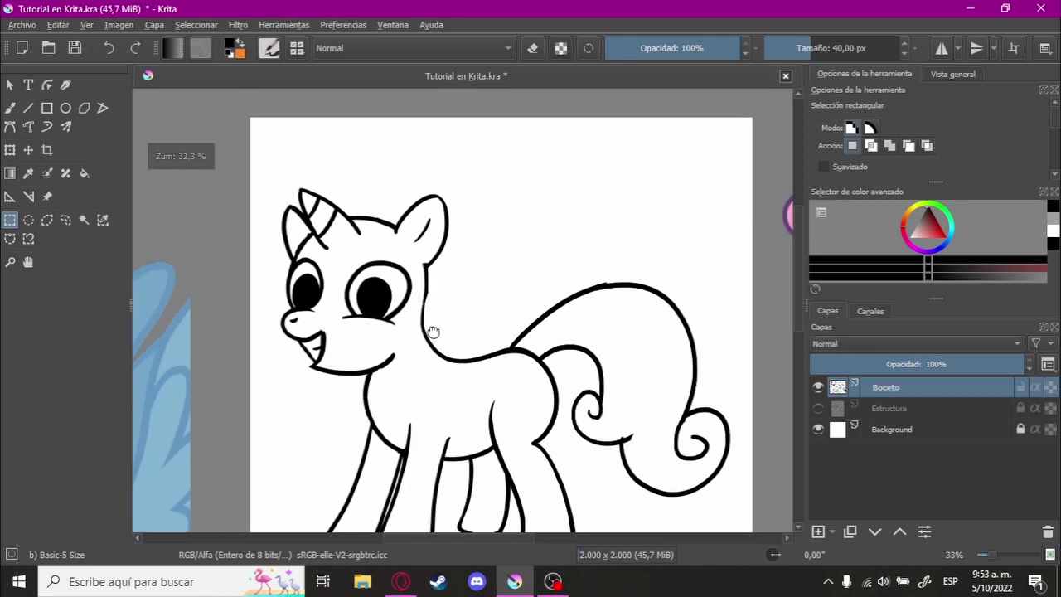
scroll(393, 329, down, 1)
scroll(387, 310, up, 1)
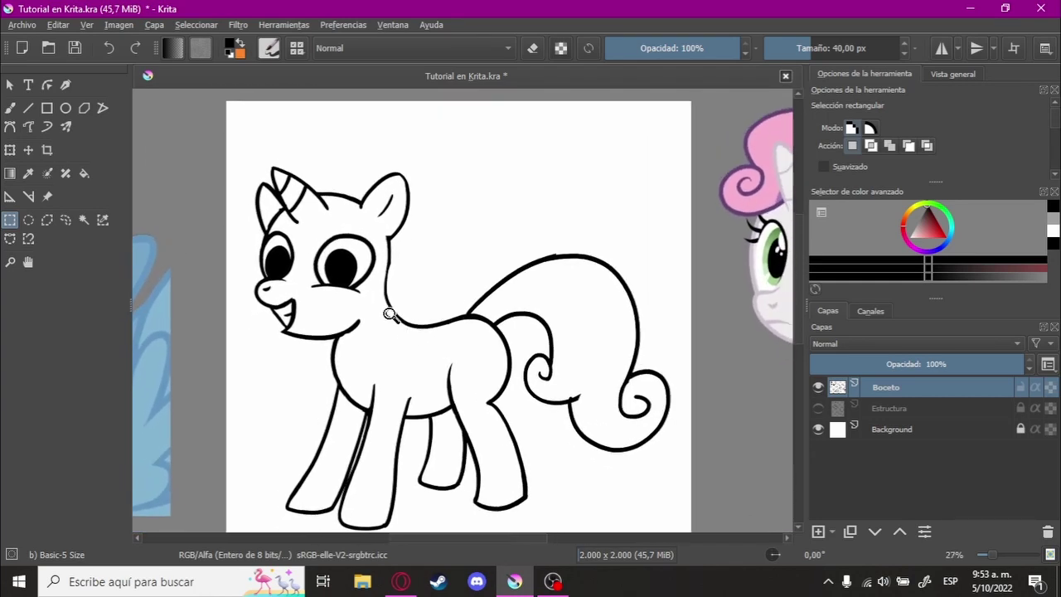
scroll(455, 308, down, 2)
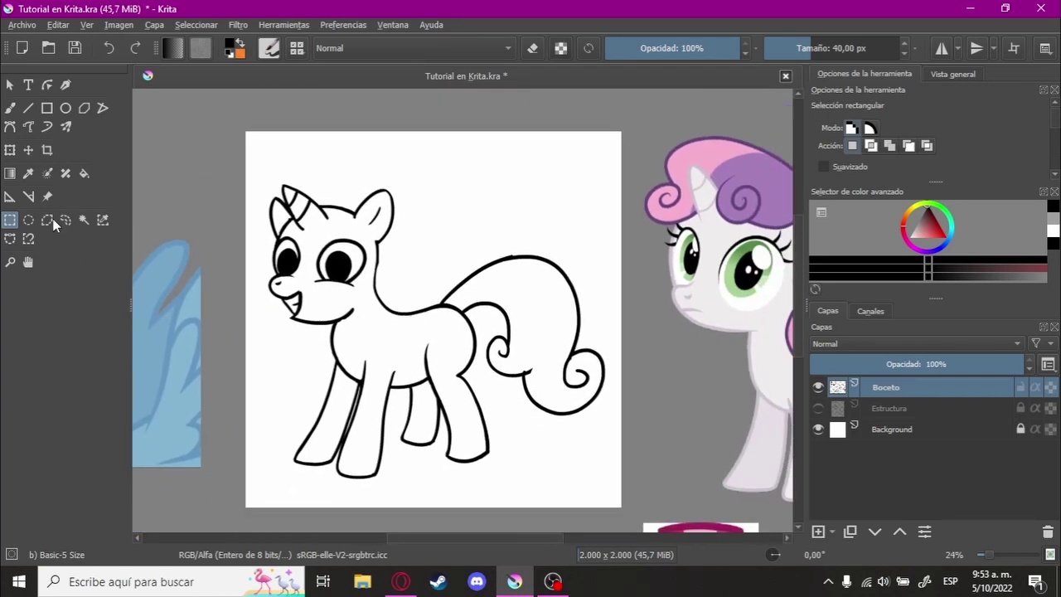
- Select the pony's head with a freehand selection
click(10, 151)
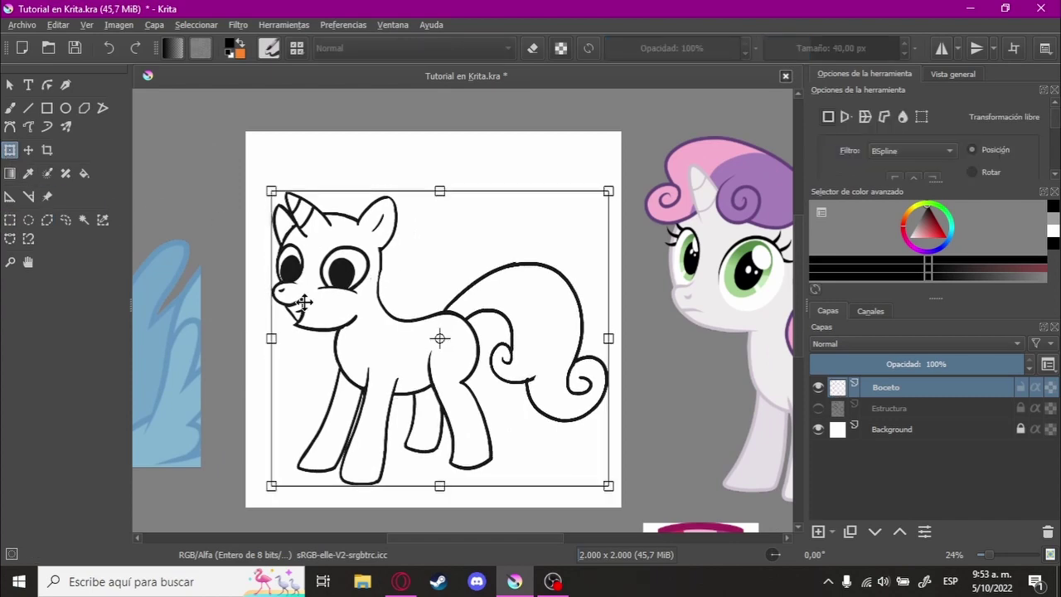
click(84, 219)
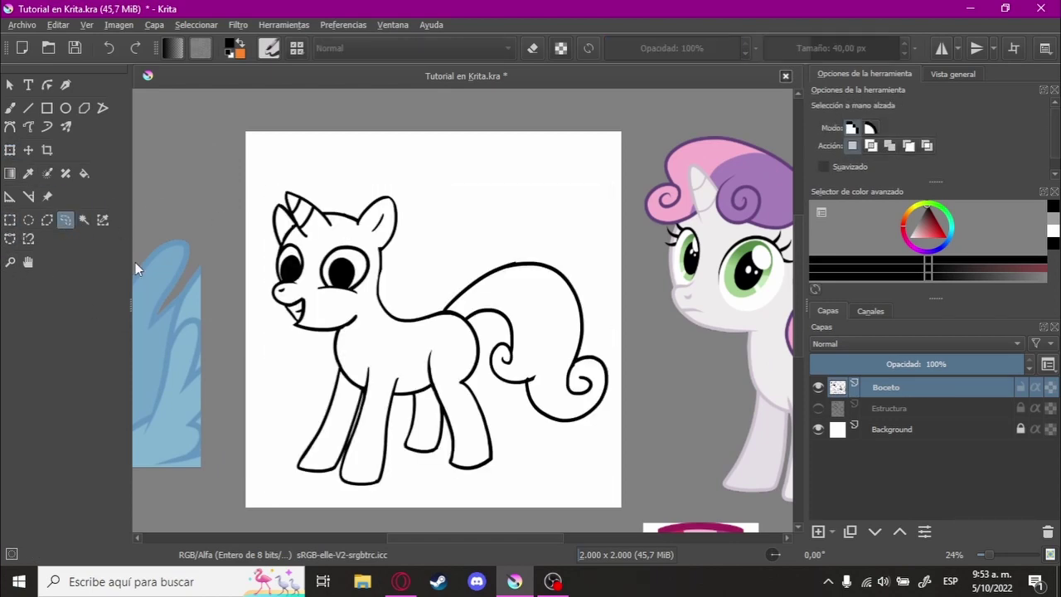
scroll(401, 342, up, 2)
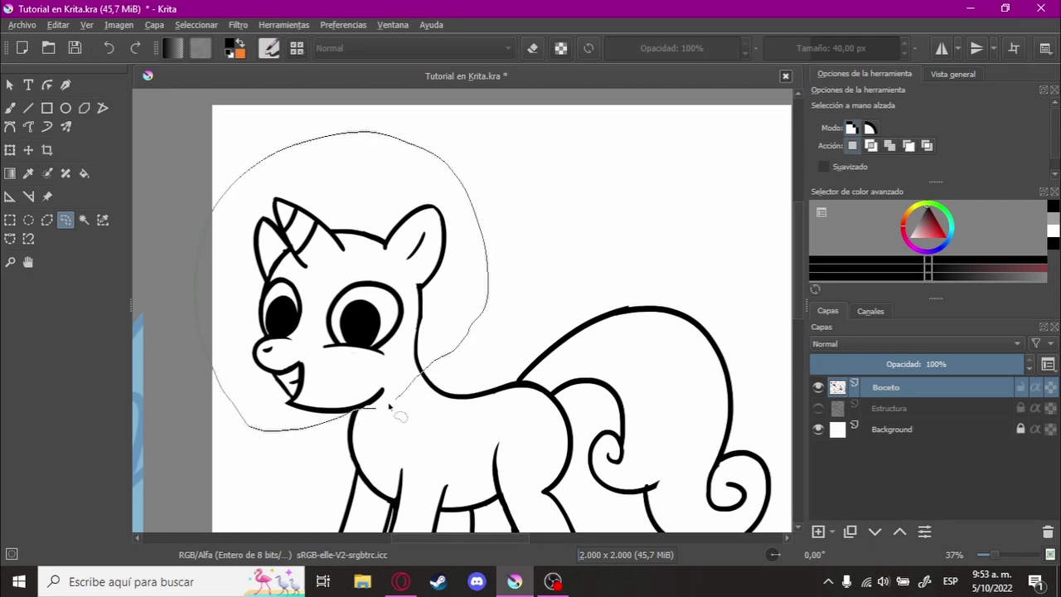
drag(389, 406, 382, 408)
- Enlarge the selected head, nudge it slightly down, and apply the transform
click(10, 150)
scroll(186, 153, down, 1)
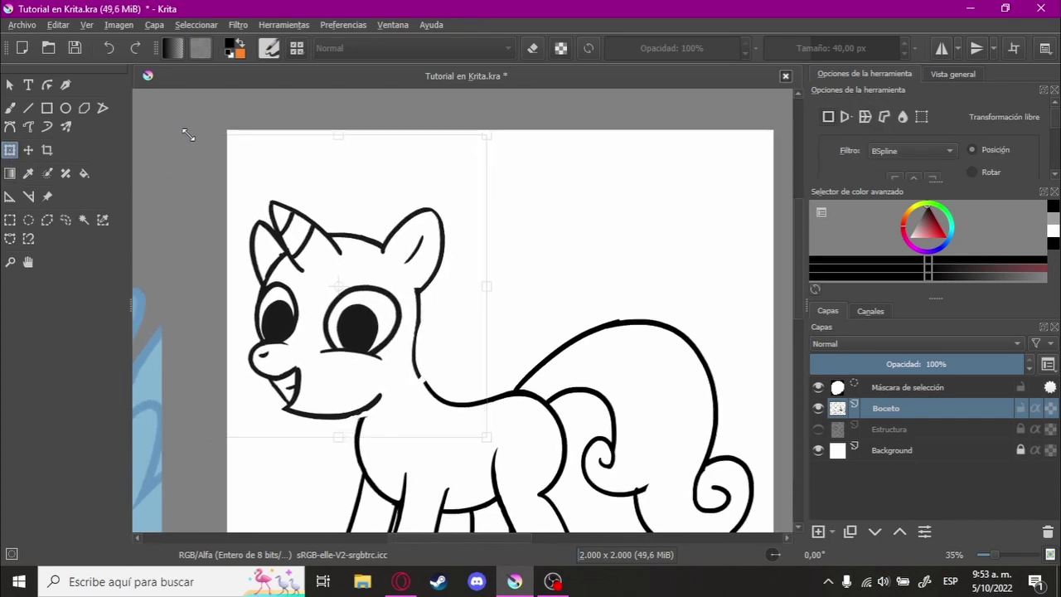
drag(211, 156, 180, 125)
scroll(339, 278, down, 1)
scroll(339, 285, up, 1)
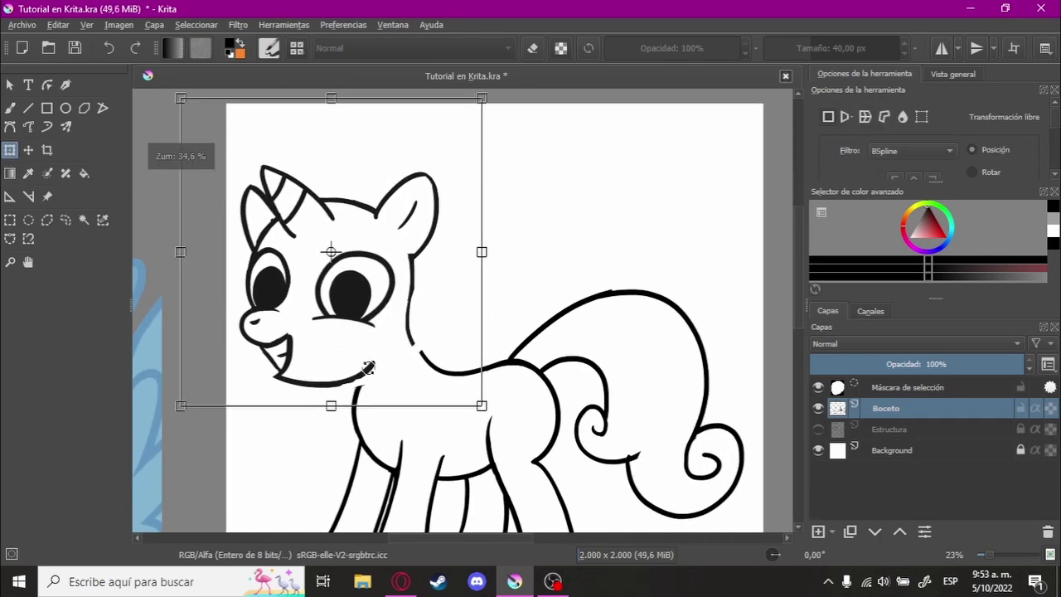
scroll(376, 346, up, 1)
drag(383, 352, 384, 354)
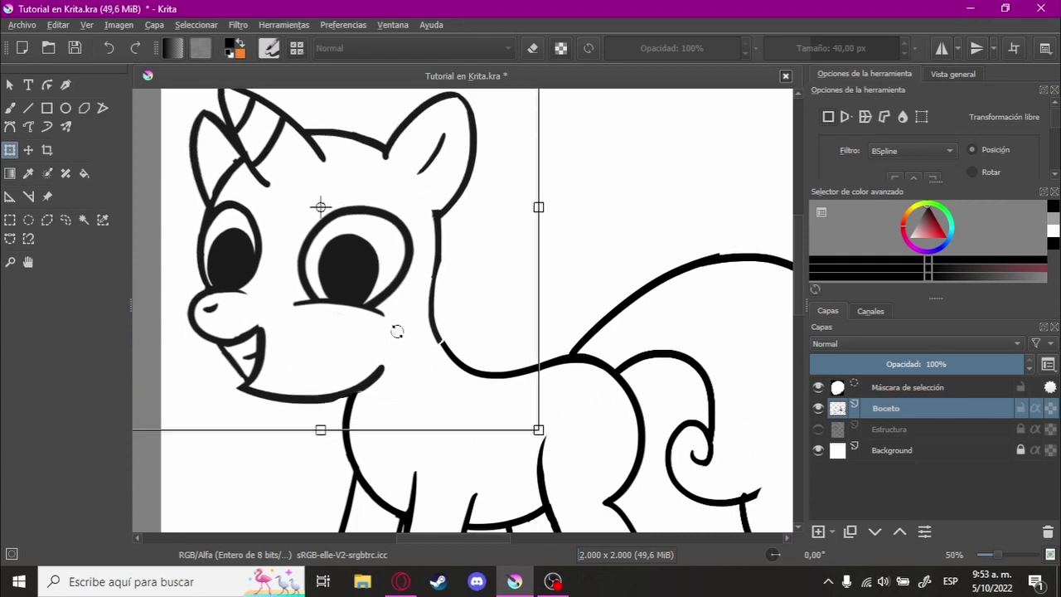
scroll(397, 331, down, 2)
click(10, 220)
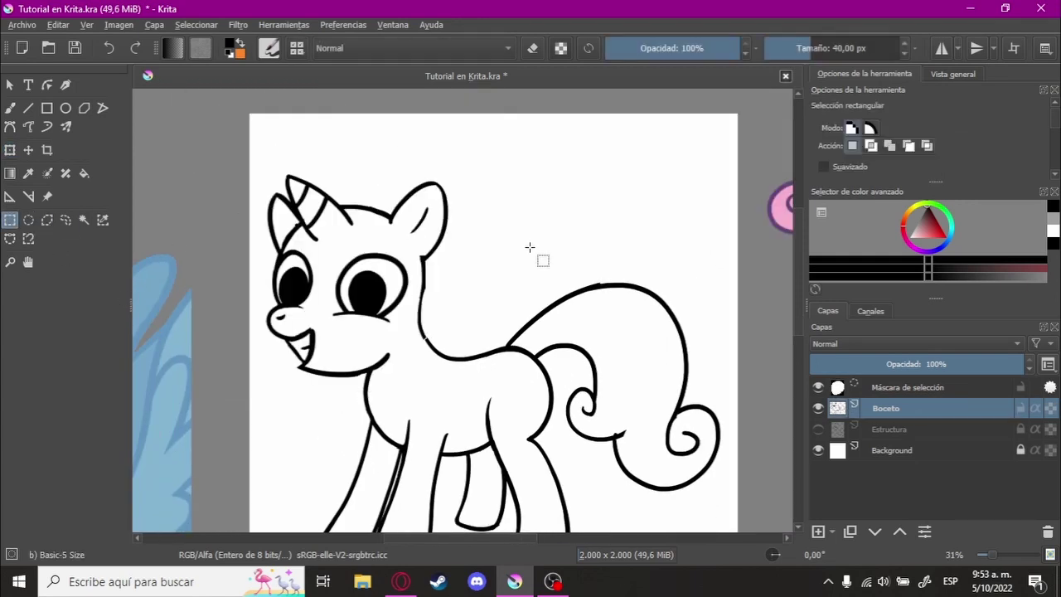
- Zoom in and tilt the view onto the pony's head and horn
scroll(531, 246, down, 2)
scroll(473, 311, up, 1)
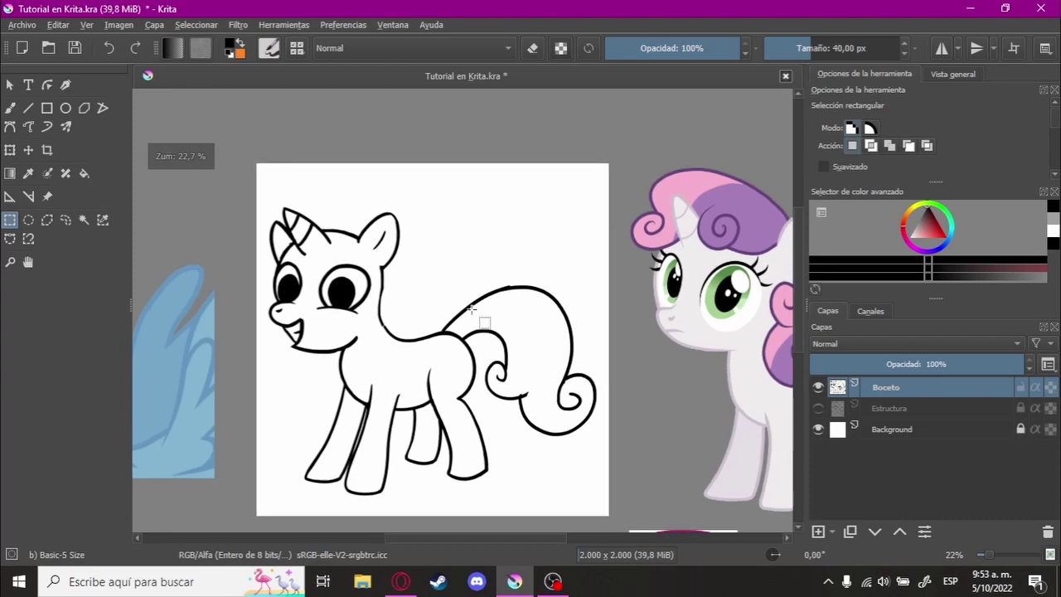
scroll(473, 315, up, 1)
scroll(486, 315, up, 1)
scroll(361, 315, up, 2)
scroll(379, 284, up, 1)
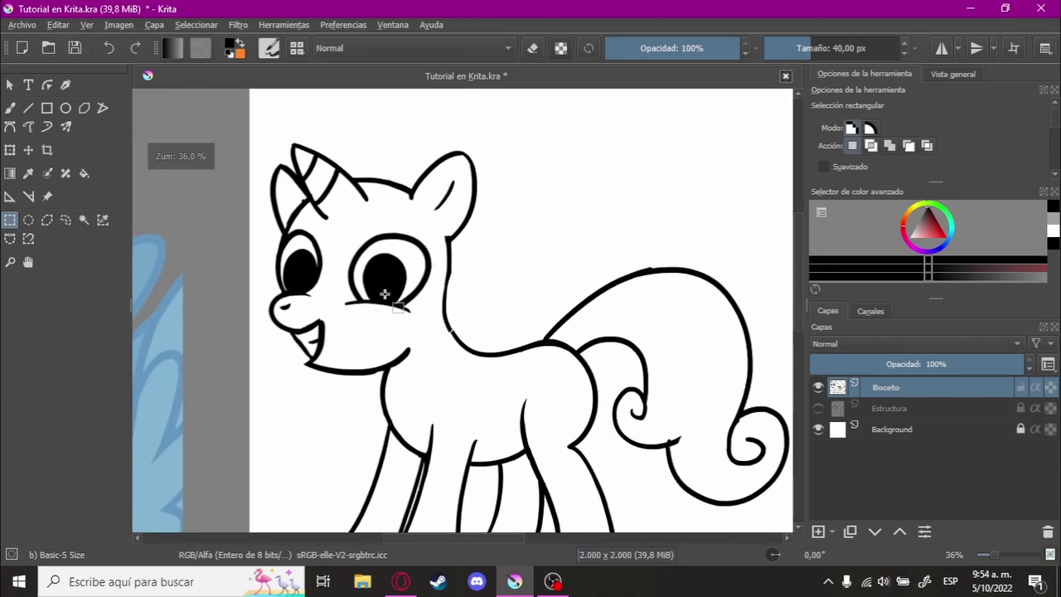
scroll(373, 284, up, 1)
scroll(462, 280, up, 1)
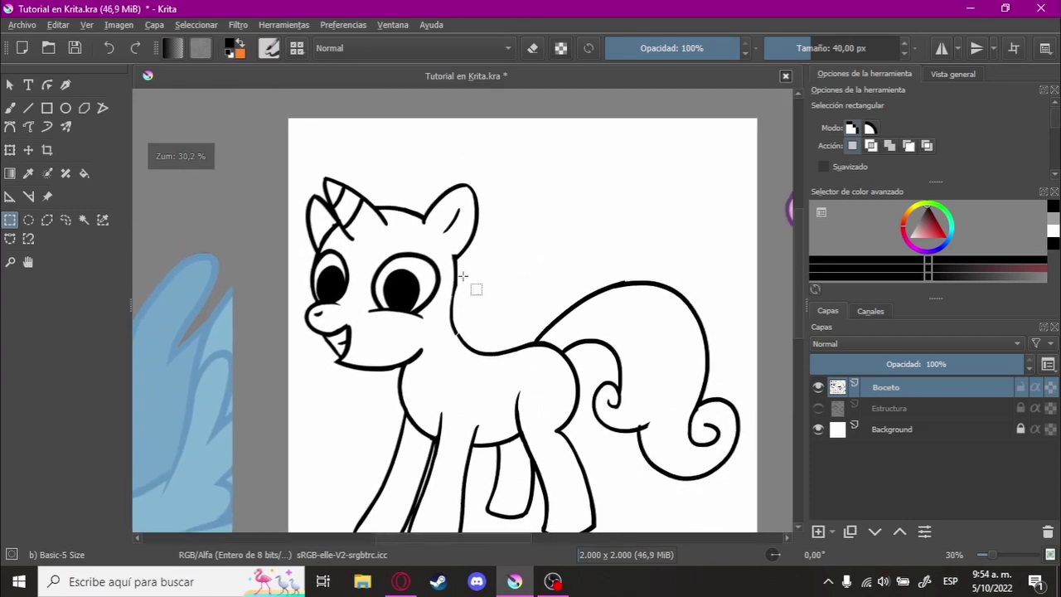
scroll(361, 193, up, 1)
scroll(421, 142, up, 3)
mouse_move(421, 142)
mouse_down()
mouse_move(443, 268)
mouse_move(561, 225)
mouse_move(445, 263)
mouse_up()
scroll(445, 263, up, 1)
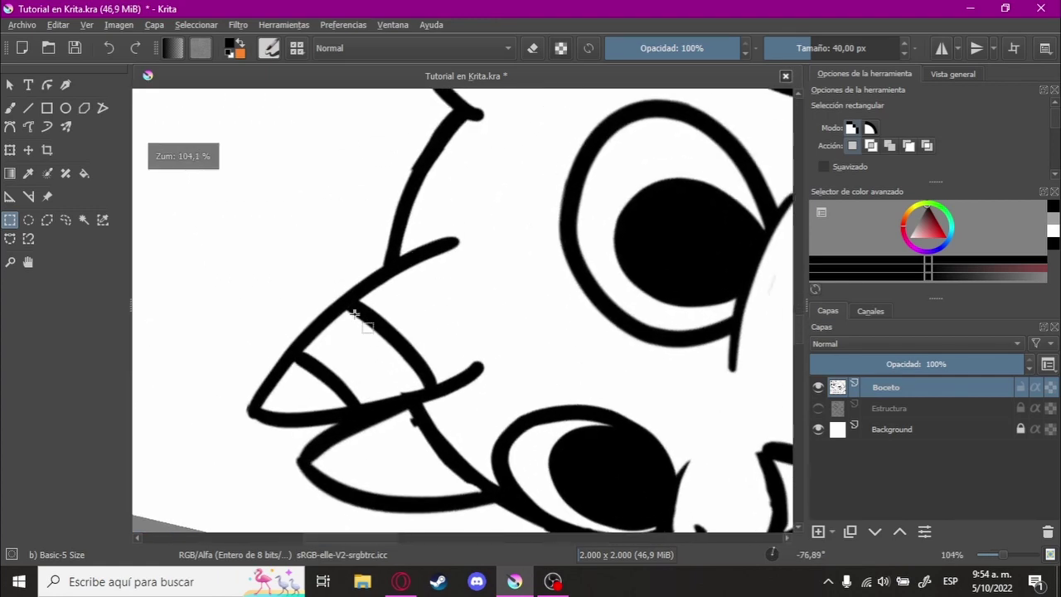
- Lasso the horn, rotate it to a new angle and shift it down into place
click(66, 221)
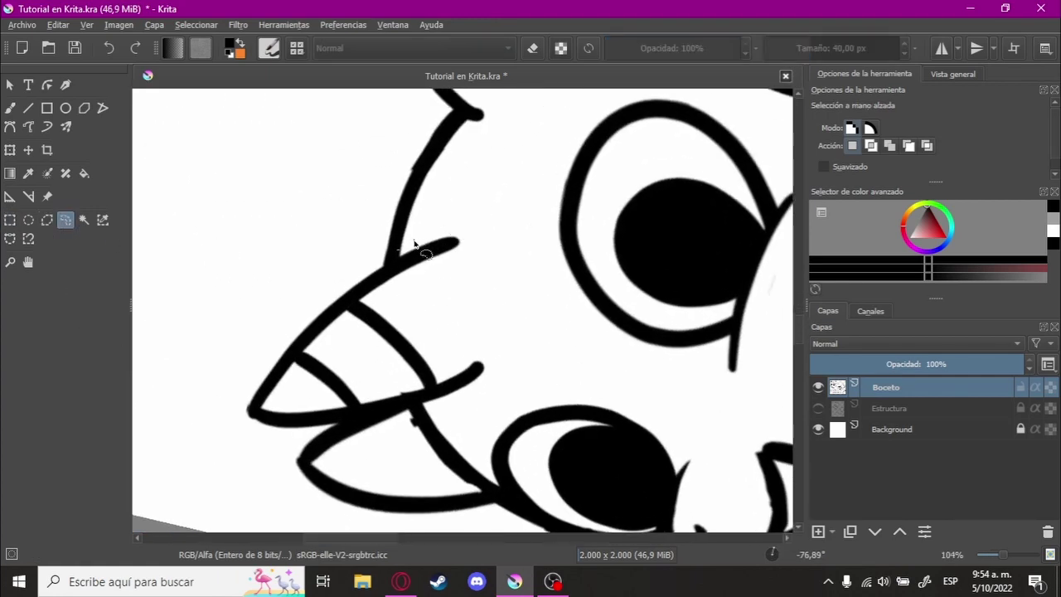
drag(282, 318, 347, 281)
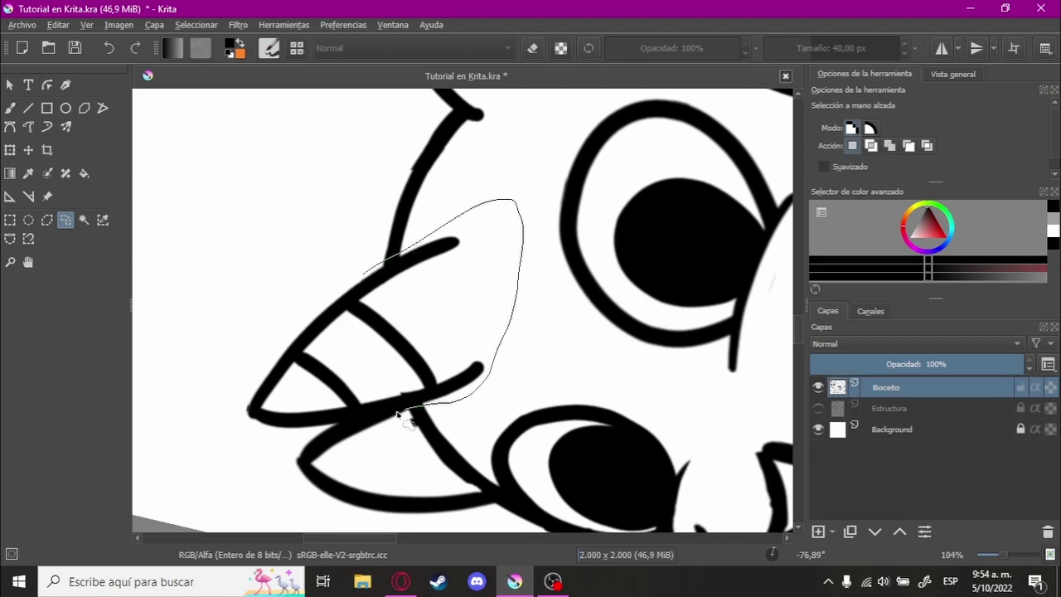
drag(318, 273, 340, 258)
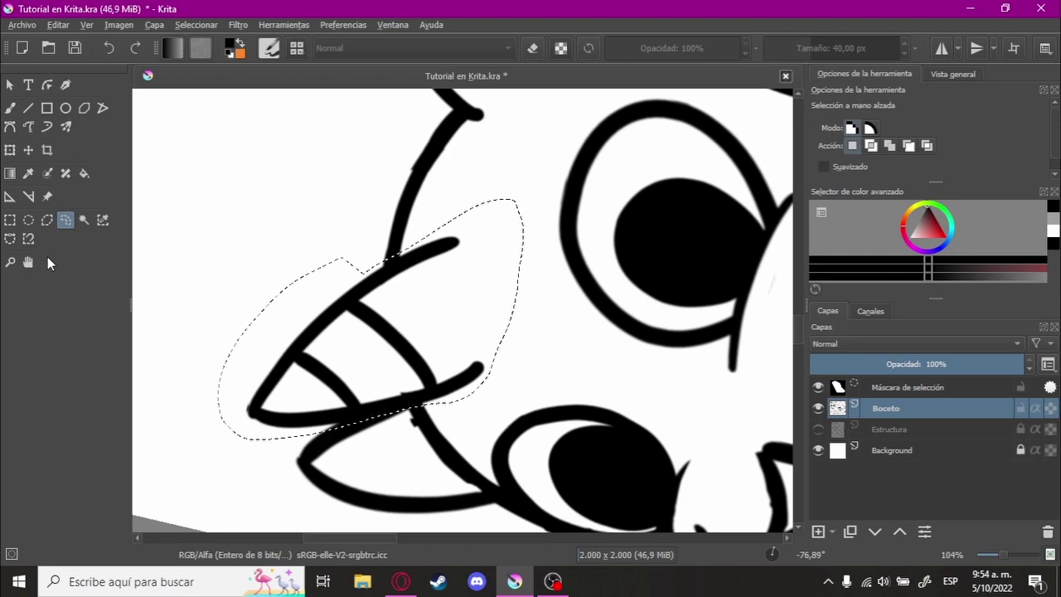
click(16, 150)
drag(262, 127, 355, 124)
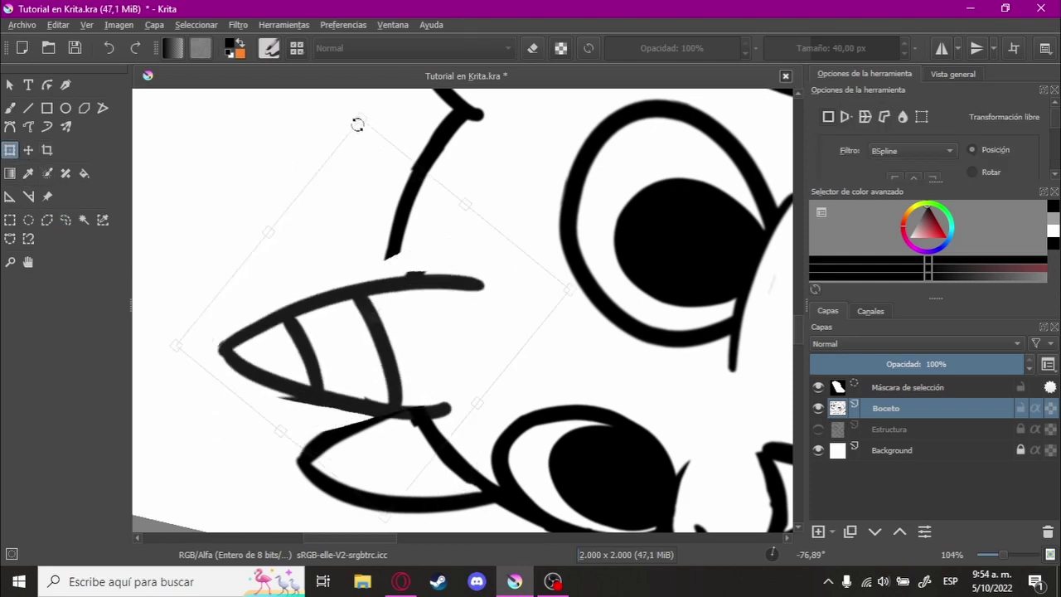
drag(362, 218, 363, 260)
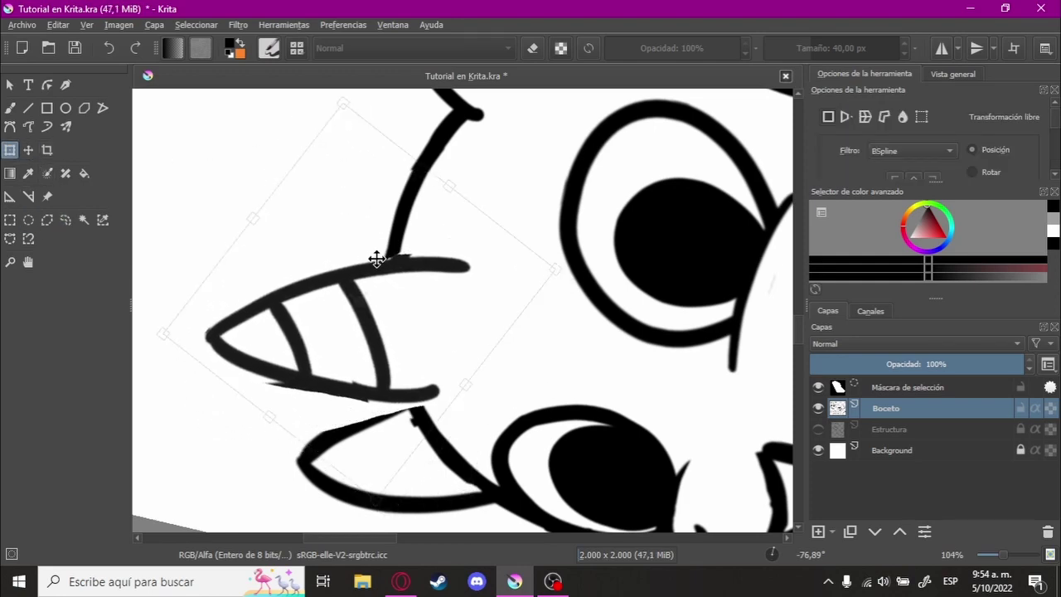
- Apply the horn transform, deselect, and zoom in close on the horn base
scroll(379, 256, down, 3)
mouse_move(445, 290)
mouse_down()
mouse_move(618, 315)
mouse_move(630, 248)
mouse_move(597, 171)
mouse_move(570, 163)
mouse_up()
scroll(630, 249, up, 2)
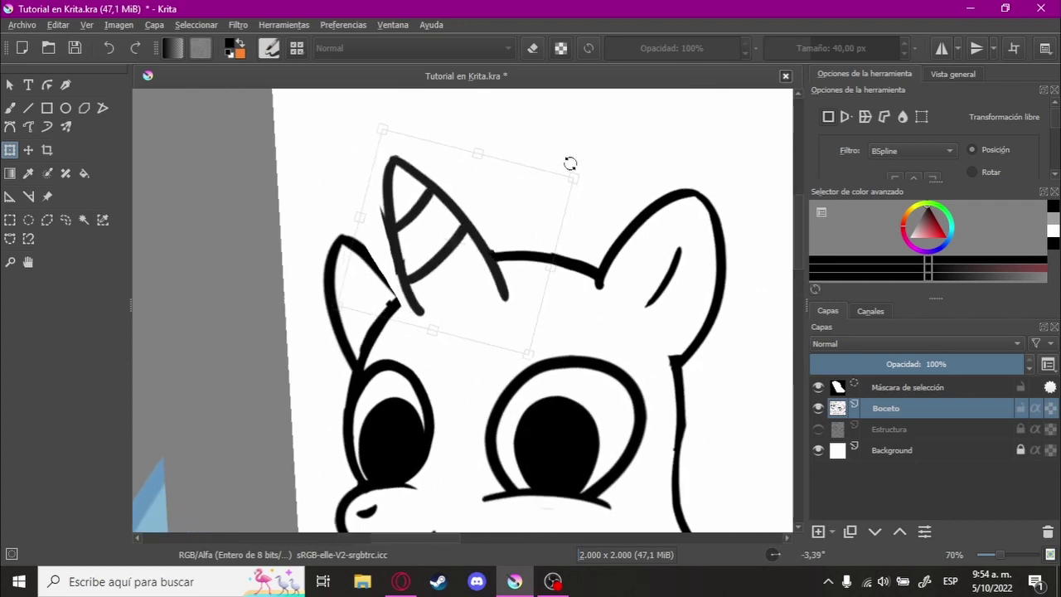
scroll(348, 282, up, 2)
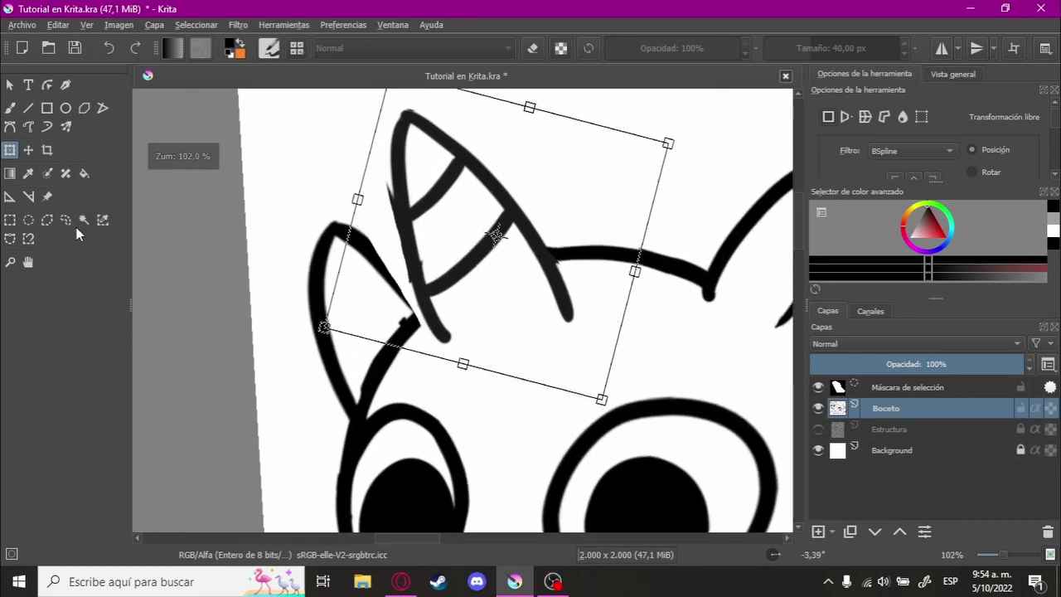
key(ctrl+r)
key(ctrl+shift+a)
drag(273, 183, 556, 373)
scroll(556, 372, up, 3)
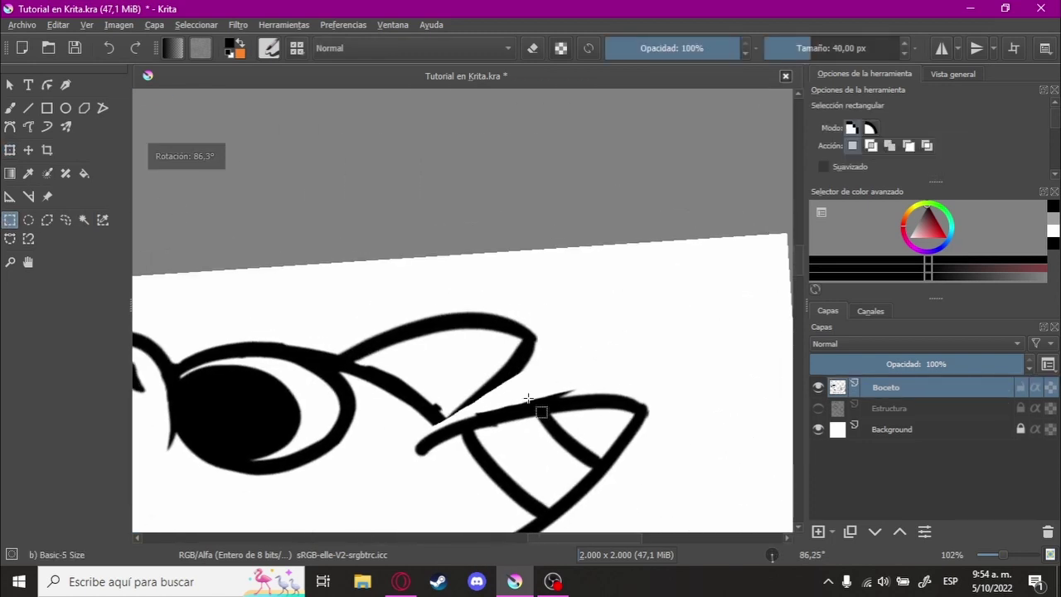
mouse_move(539, 409)
mouse_down()
mouse_move(452, 337)
mouse_move(448, 315)
mouse_up()
- Erase the overlapping line where the horn meets the head, then leave eraser mode
key(b)
key(e)
drag(703, 292, 370, 359)
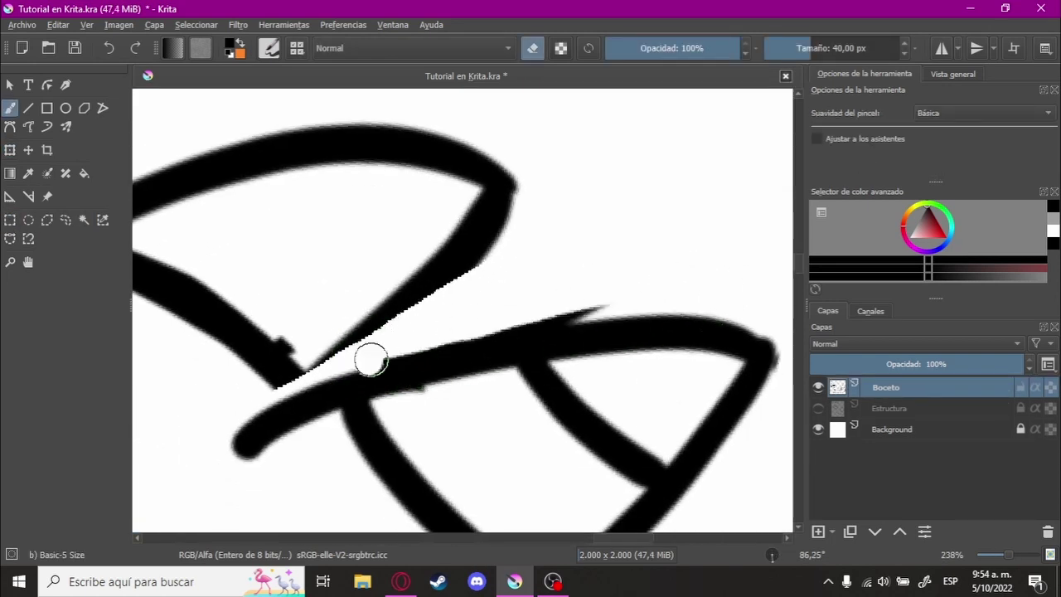
mouse_move(545, 304)
mouse_down()
mouse_move(373, 301)
mouse_move(588, 267)
mouse_up()
key(e)
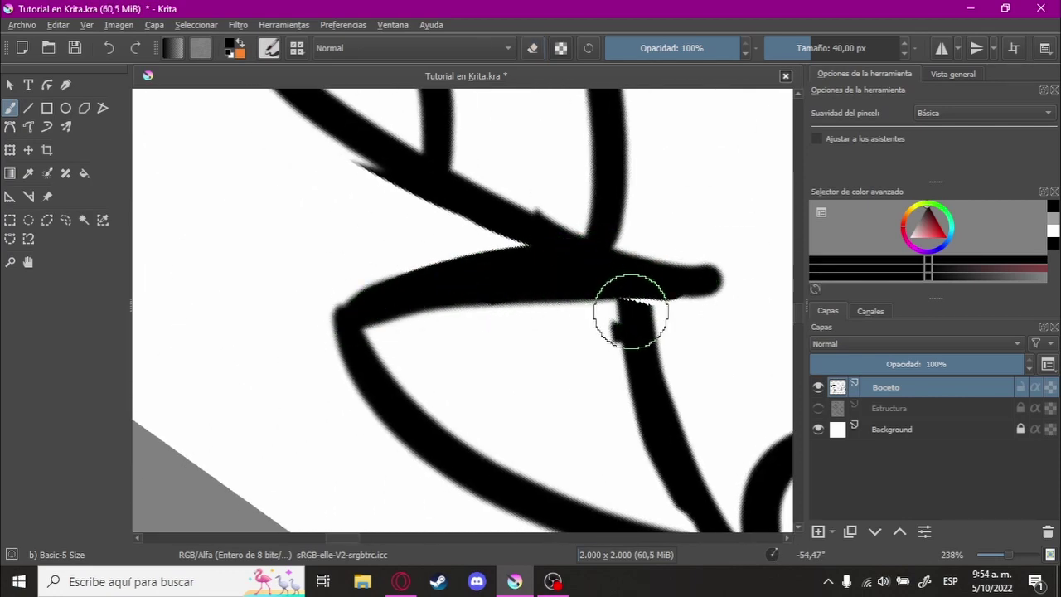
- Zoom out and straighten the view to fit the whole pony on screen
scroll(649, 303, down, 10)
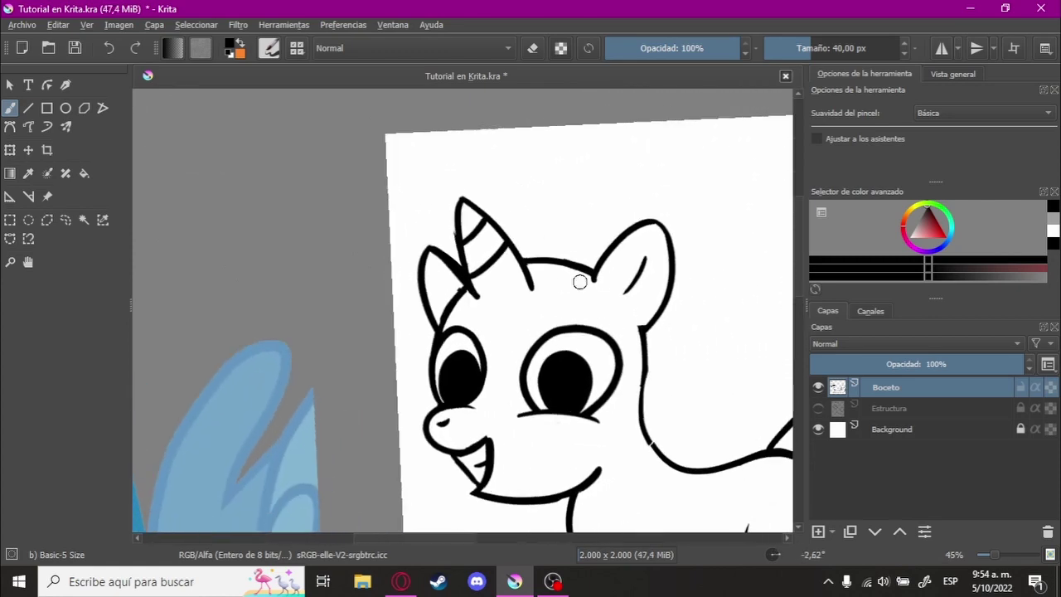
drag(670, 336, 648, 390)
scroll(648, 389, down, 3)
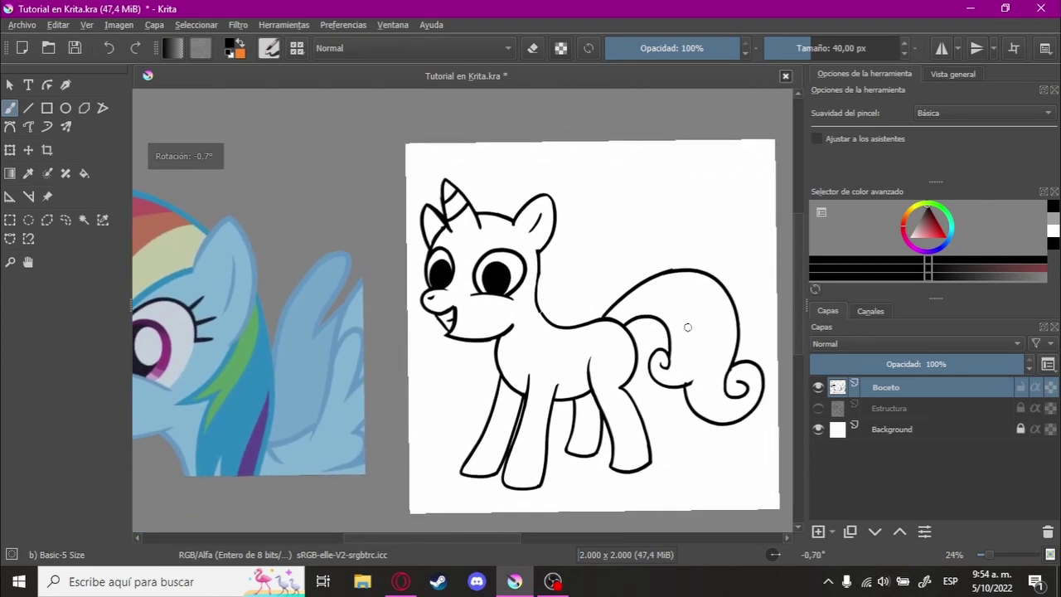
mouse_move(704, 307)
mouse_down()
mouse_move(635, 309)
mouse_move(623, 338)
mouse_up()
scroll(635, 309, down, 2)
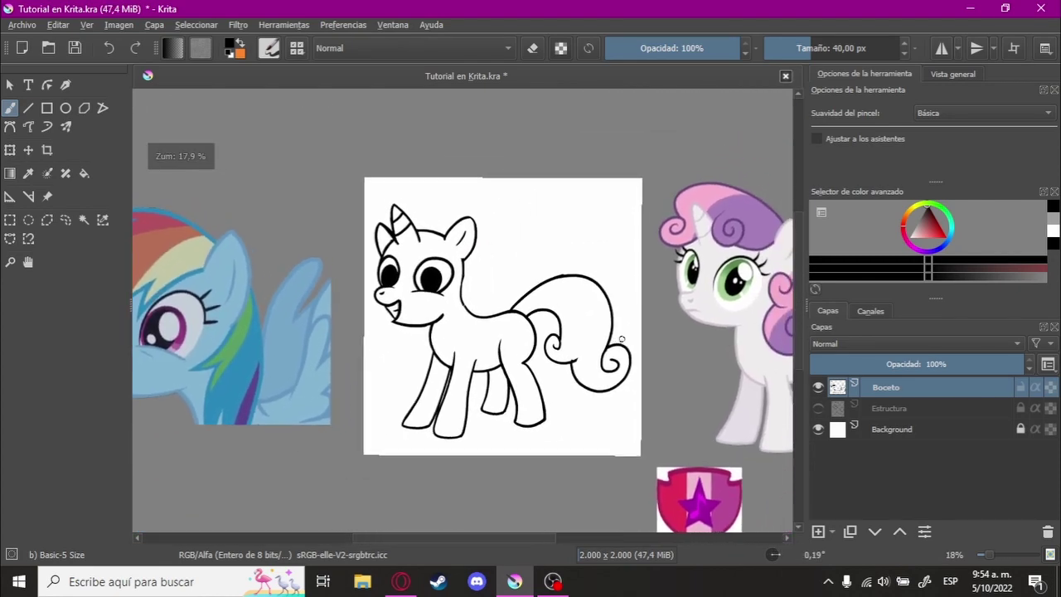
scroll(606, 316, up, 1)
scroll(606, 316, up, 1)
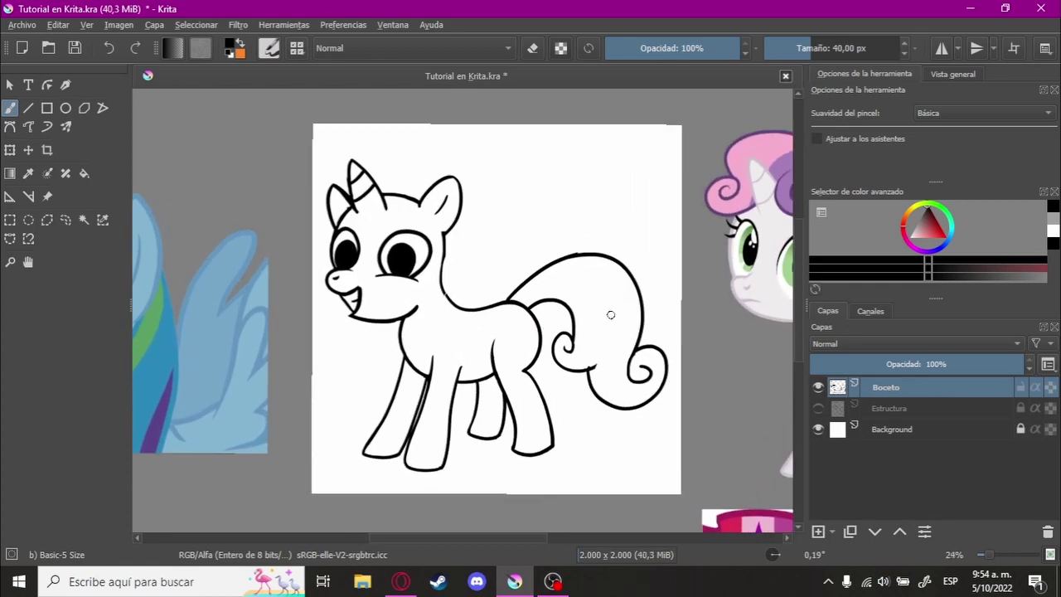
- Shrink the whole pony sketch layer slightly and shift it right and down
key(5)
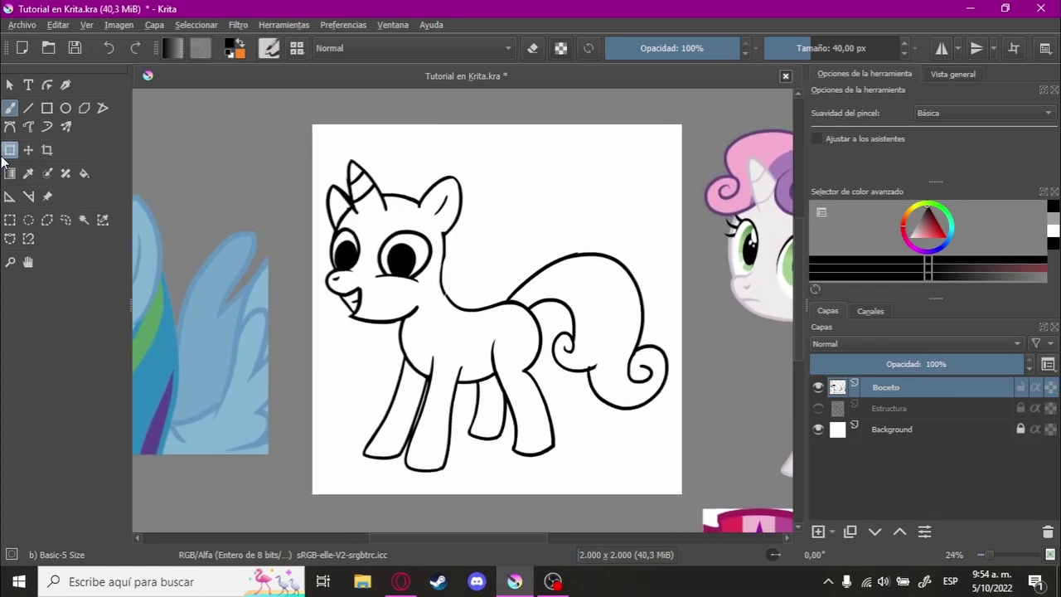
click(8, 152)
drag(660, 168, 653, 171)
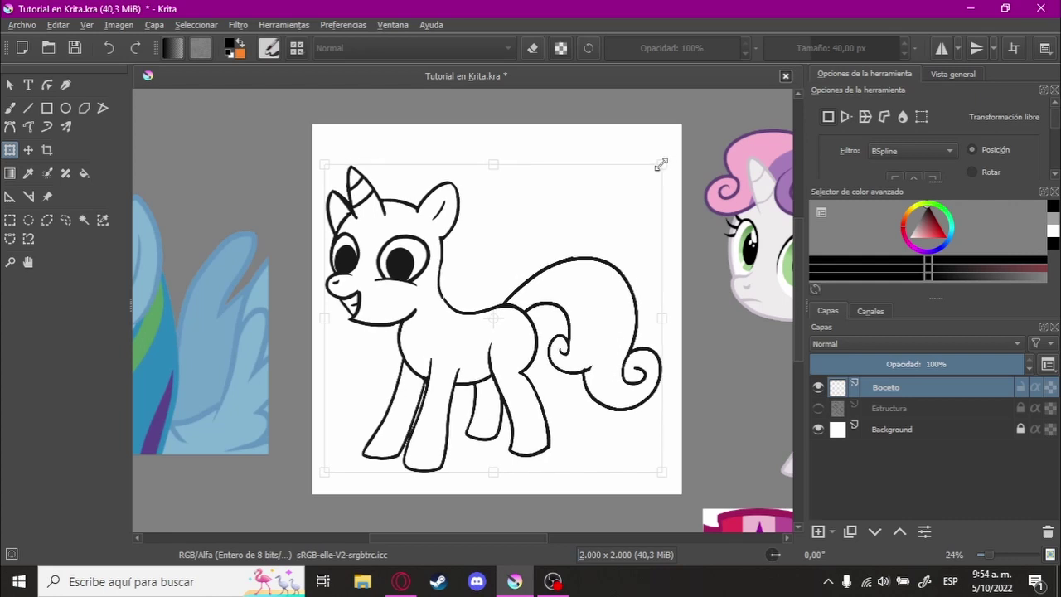
mouse_move(559, 230)
mouse_down()
mouse_move(522, 250)
mouse_move(357, 216)
mouse_move(428, 287)
mouse_move(345, 264)
mouse_up()
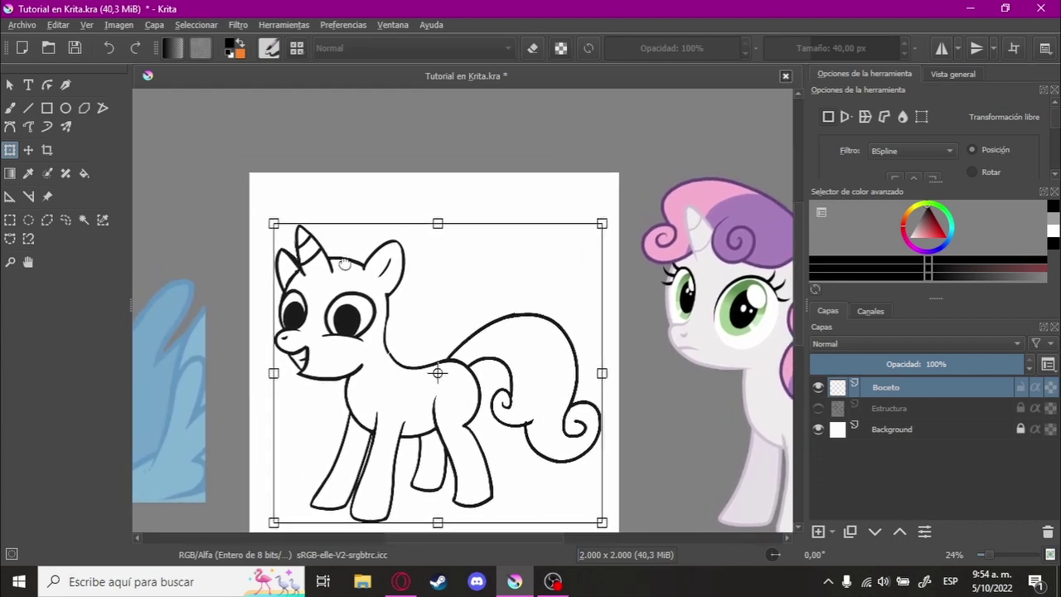
scroll(345, 264, up, 2)
scroll(355, 218, up, 1)
click(9, 220)
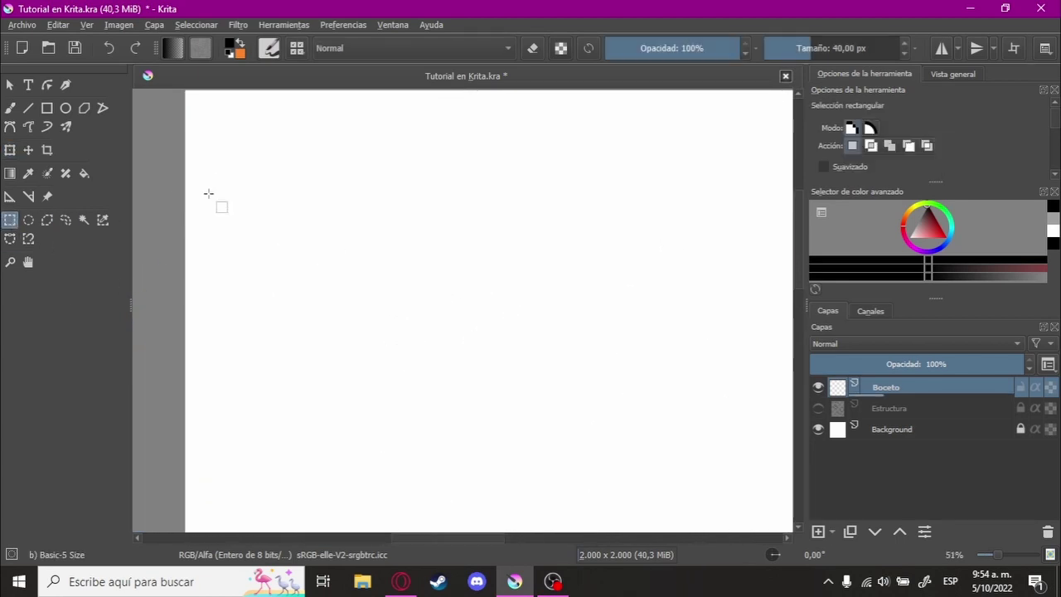
- Lasso the horn, scale it down slightly, nudge it into place, then deselect
scroll(192, 259, up, 1)
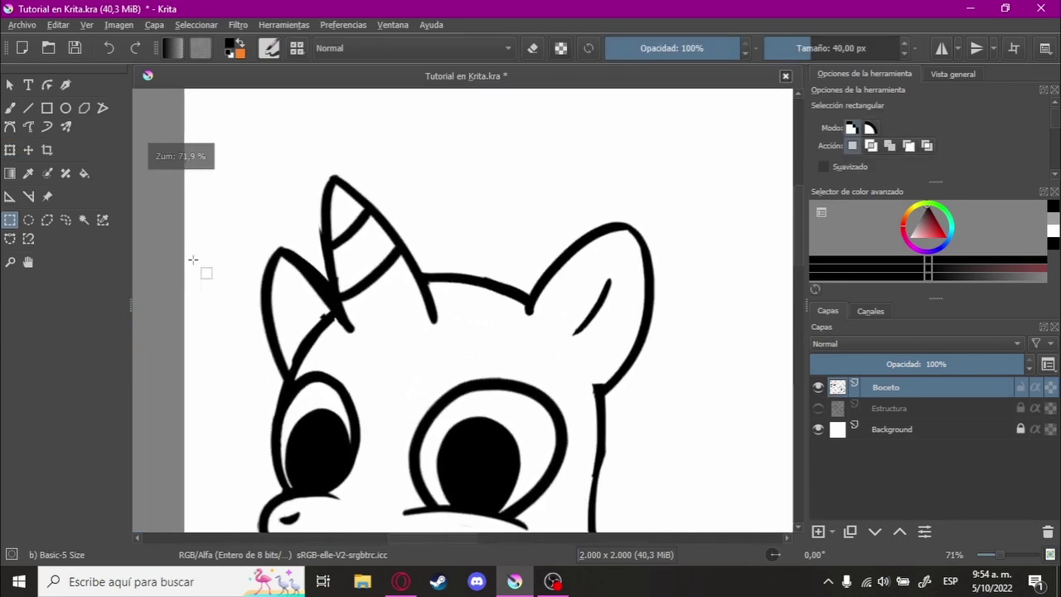
click(71, 221)
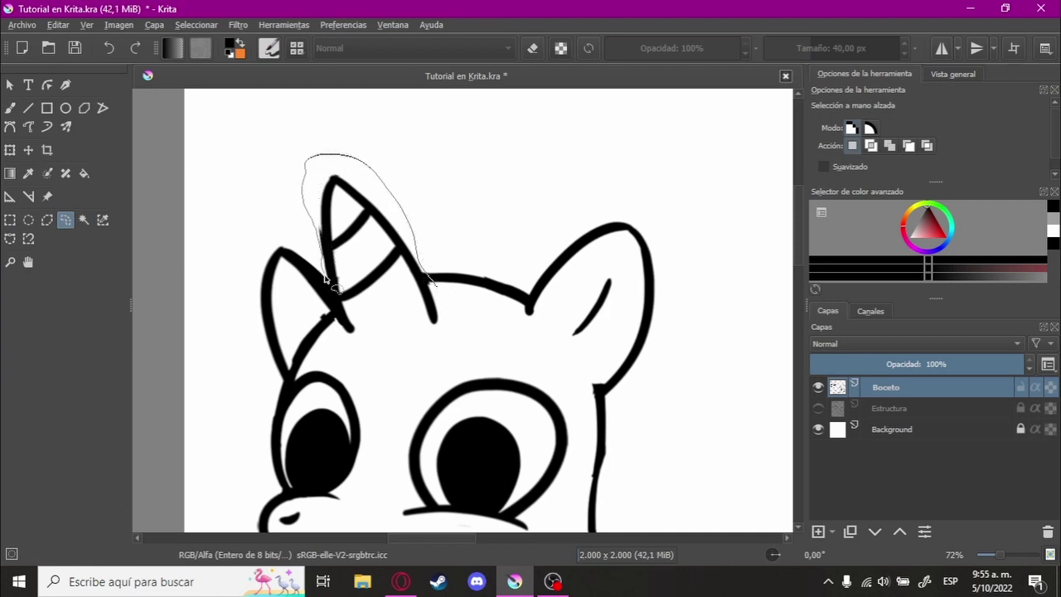
drag(427, 347, 396, 318)
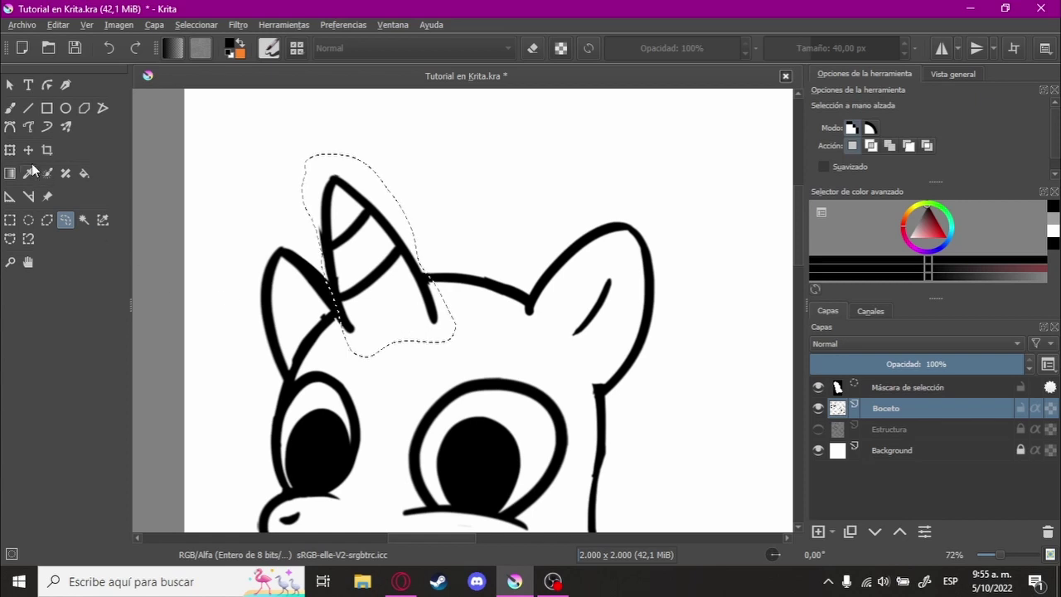
key(ctrl+t)
drag(304, 155, 316, 172)
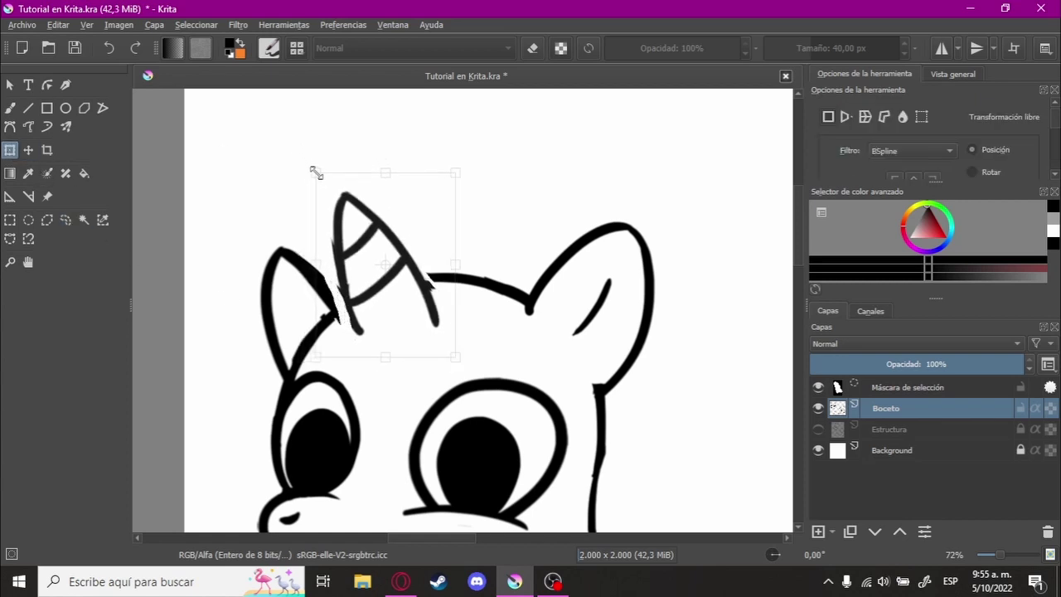
drag(382, 231, 381, 233)
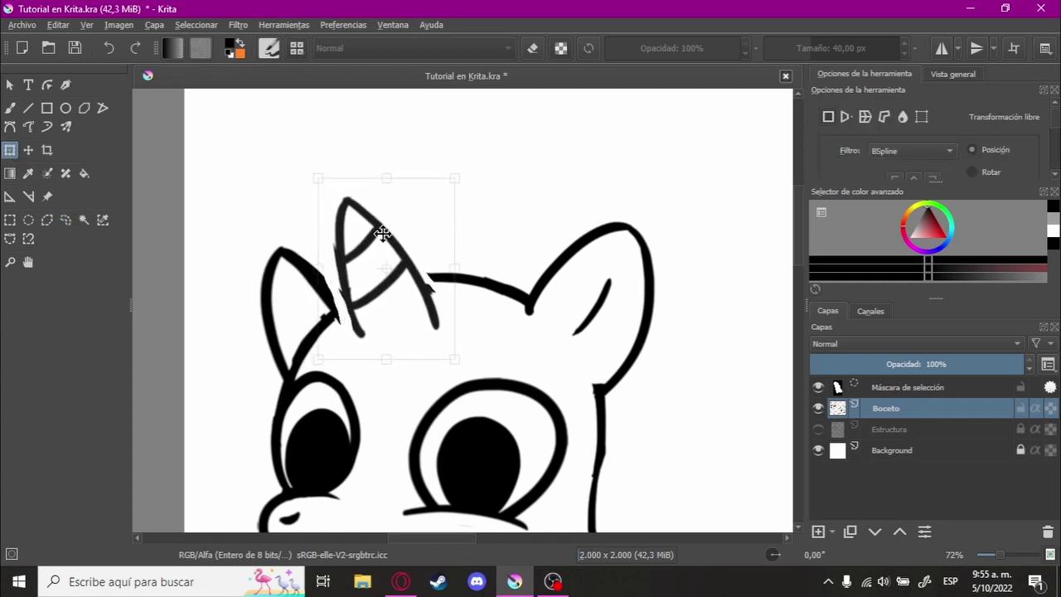
key(ctrl+r)
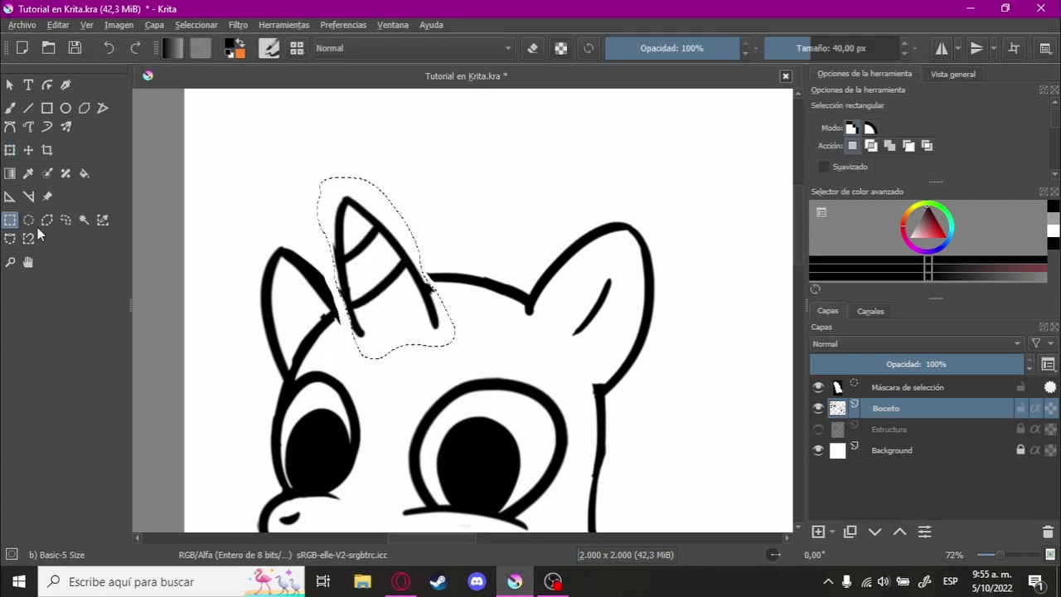
key(ctrl+shift+a)
scroll(448, 292, down, 3)
- Zoom onto the broken outline join and paint over the gap with the brush
key(b)
scroll(449, 291, down, 2)
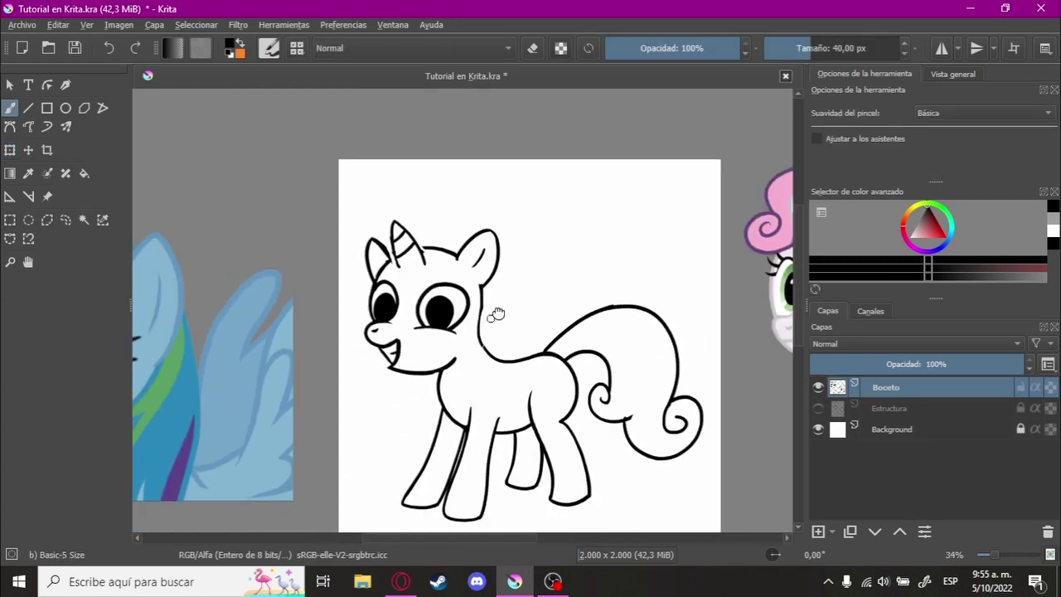
scroll(495, 310, up, 6)
mouse_move(495, 310)
mouse_down()
mouse_move(623, 221)
mouse_move(469, 269)
mouse_move(559, 232)
mouse_move(303, 327)
mouse_up()
key(e)
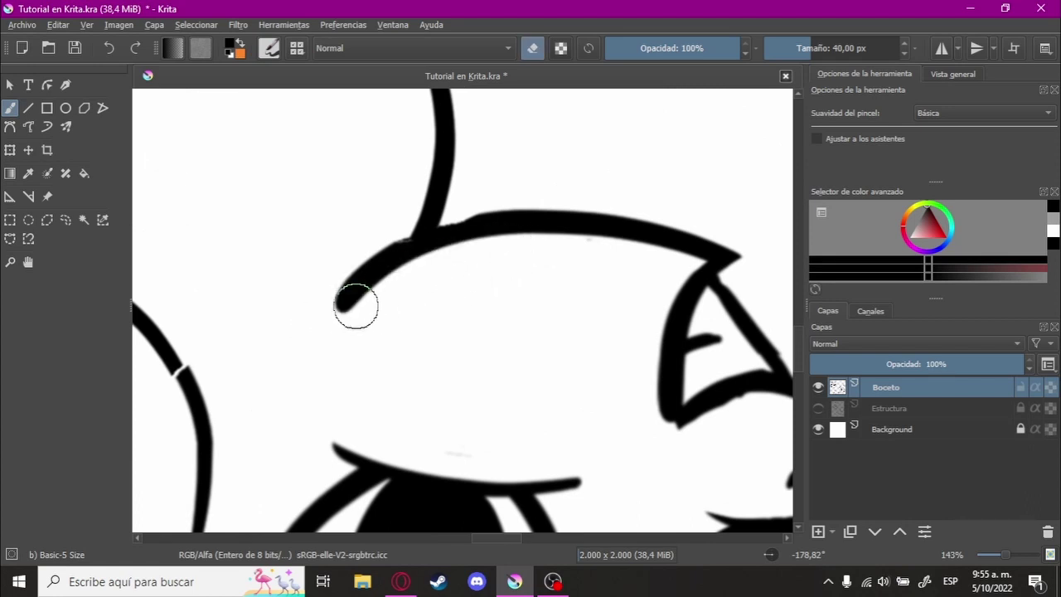
drag(488, 280, 412, 183)
scroll(462, 225, up, 4)
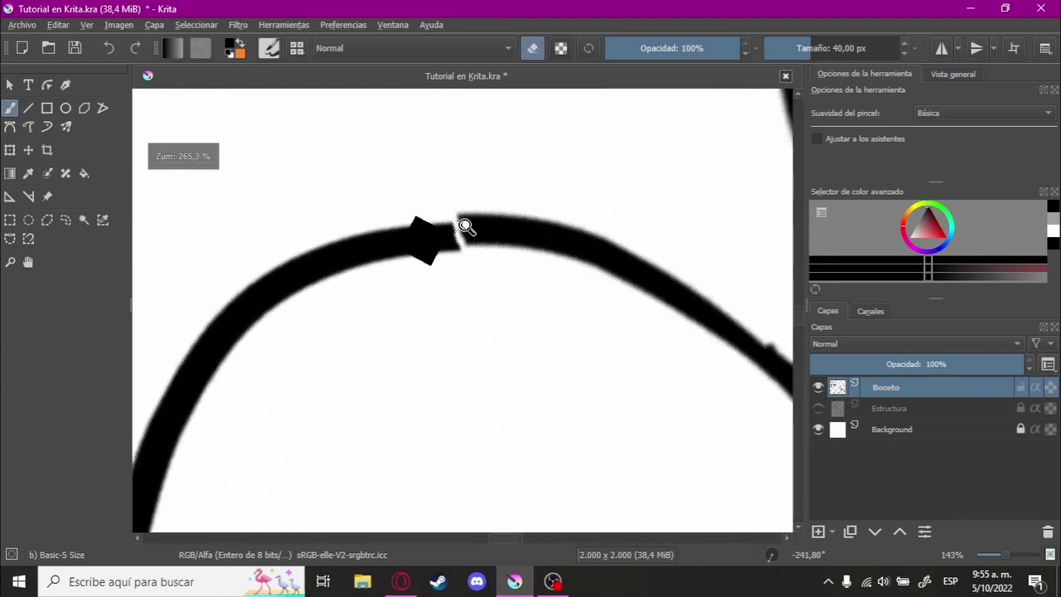
key(e)
drag(367, 252, 553, 232)
key(ctrl+z)
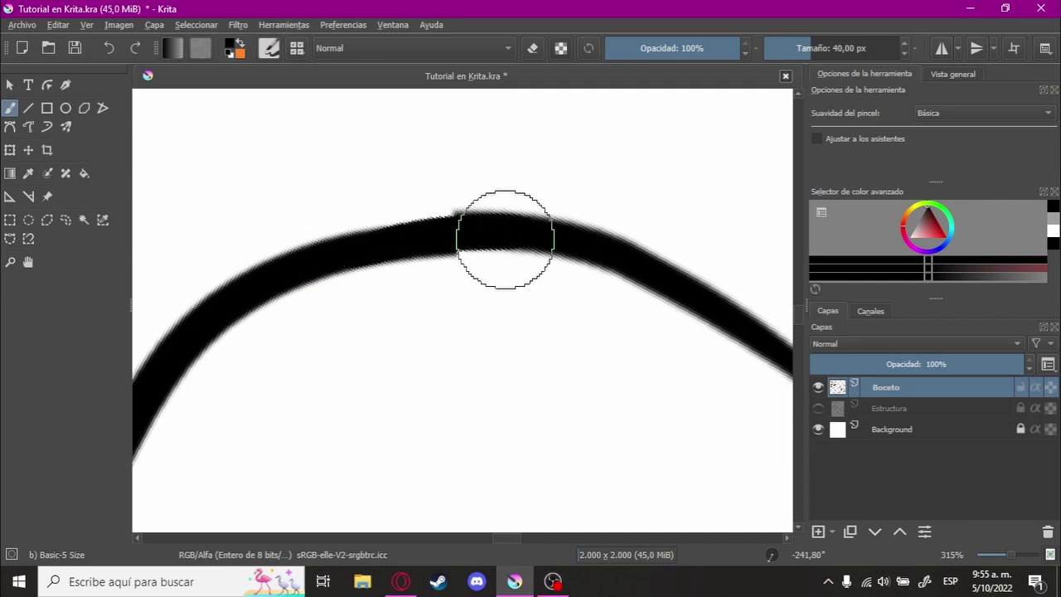
- Rotate and zoom out to review the whole pony beside its reference
scroll(520, 238, down, 5)
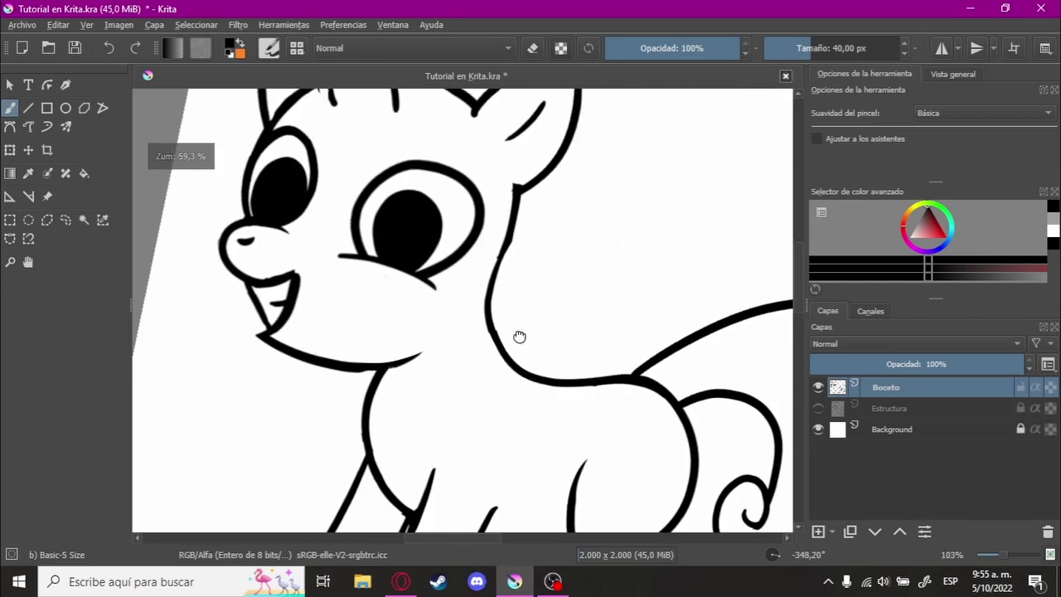
mouse_move(514, 284)
mouse_down()
mouse_move(598, 235)
mouse_move(481, 296)
mouse_up()
scroll(598, 236, up, 5)
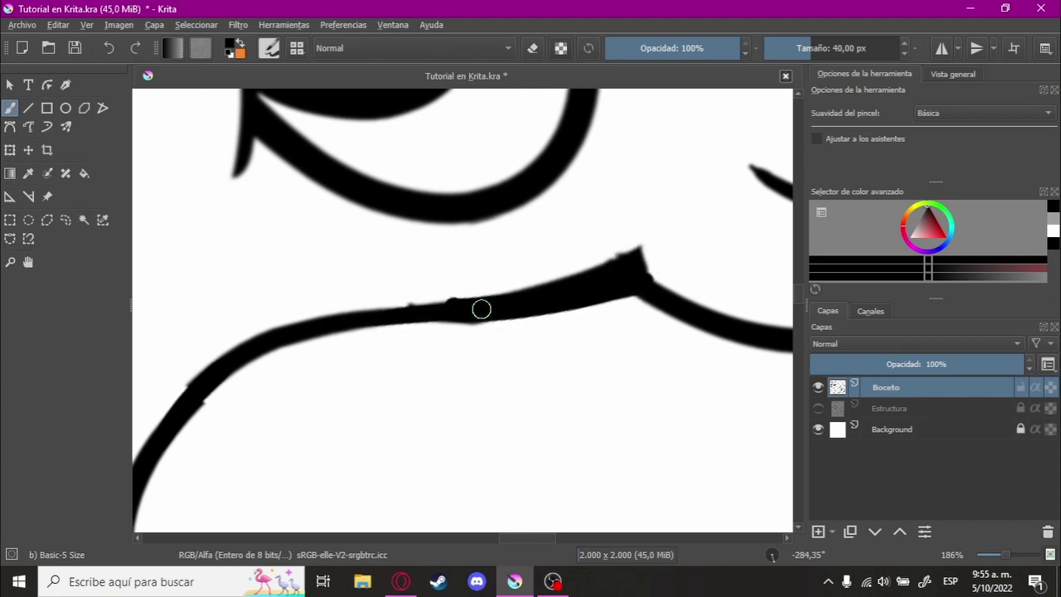
scroll(457, 287, down, 5)
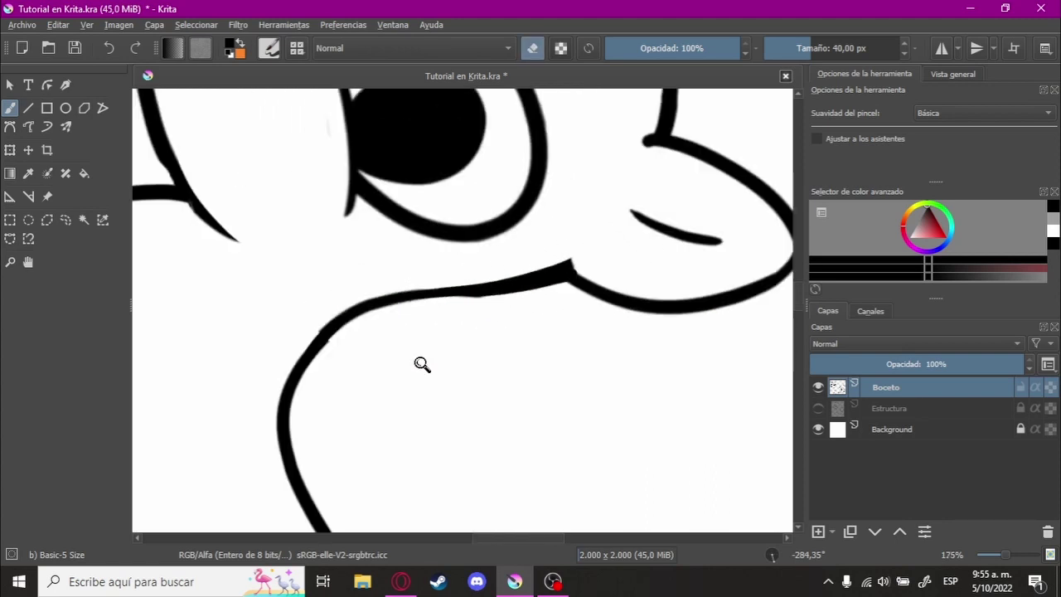
drag(422, 362, 466, 275)
scroll(627, 159, up, 5)
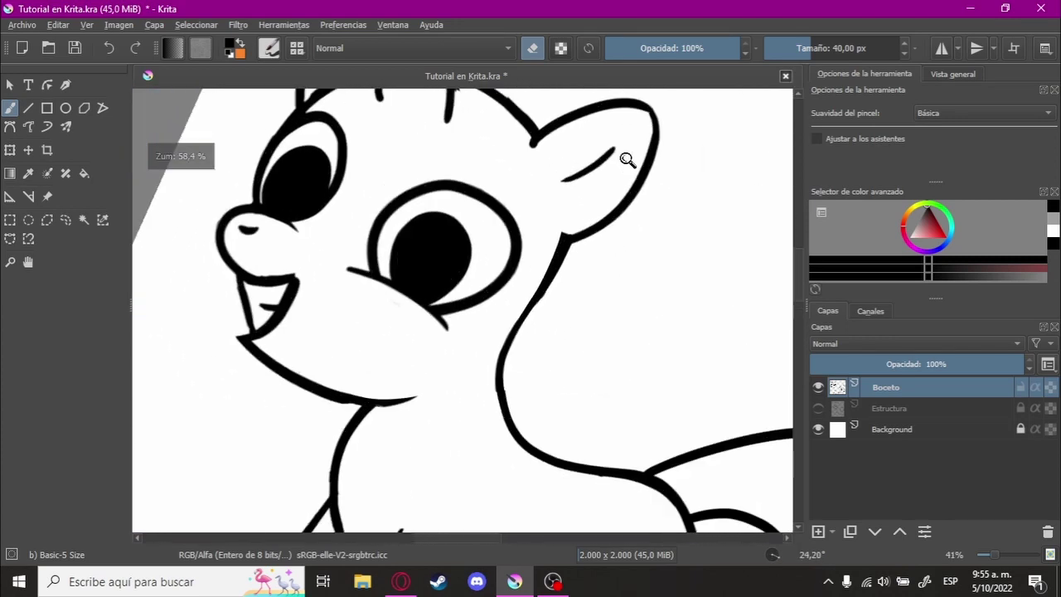
drag(604, 323, 523, 277)
scroll(668, 237, down, 10)
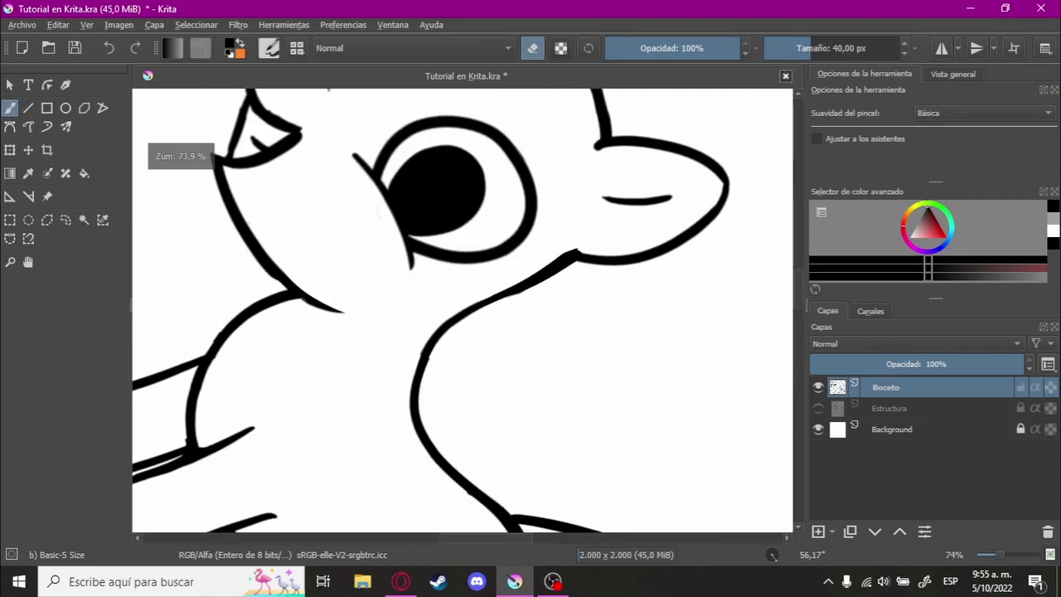
drag(667, 237, 630, 273)
scroll(521, 237, up, 3)
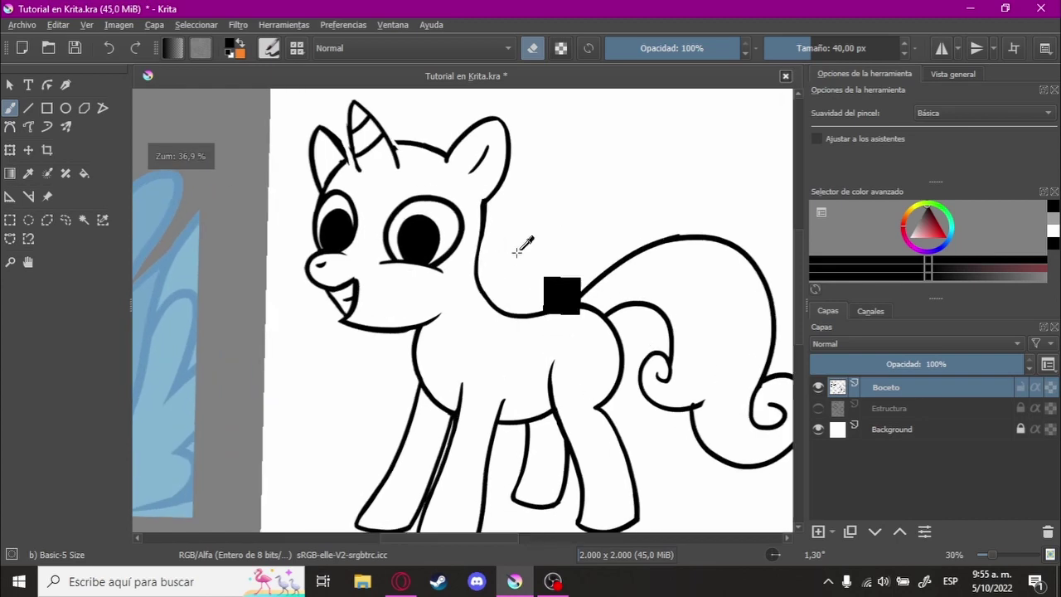
scroll(530, 277, down, 4)
mouse_move(531, 277)
mouse_down()
mouse_move(564, 265)
mouse_move(423, 288)
mouse_up()
scroll(501, 267, down, 1)
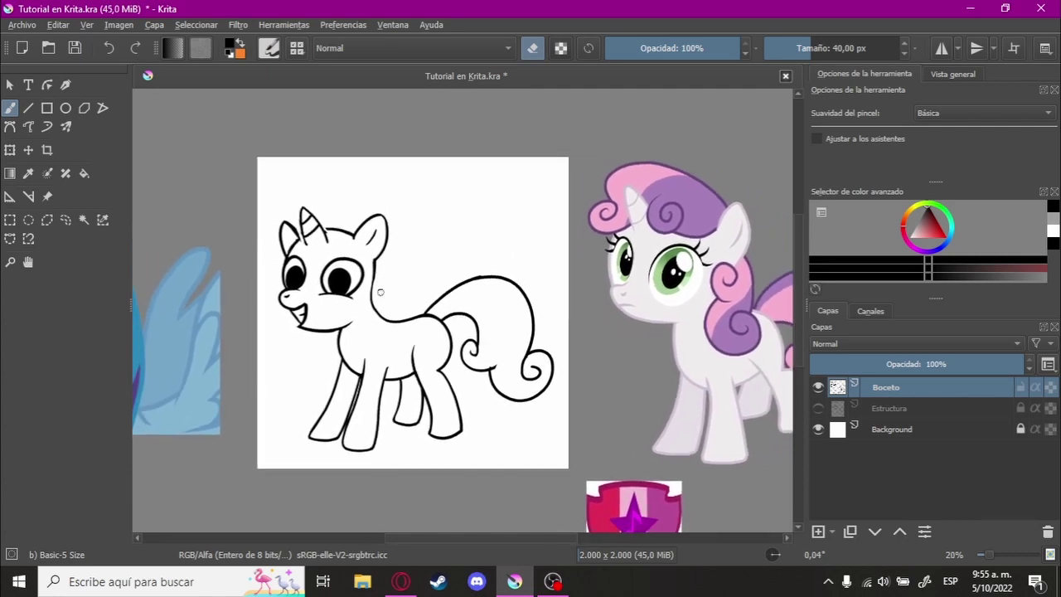
- Shrink the pink pony reference slightly and move it up-left toward the sketch
key(Tab)
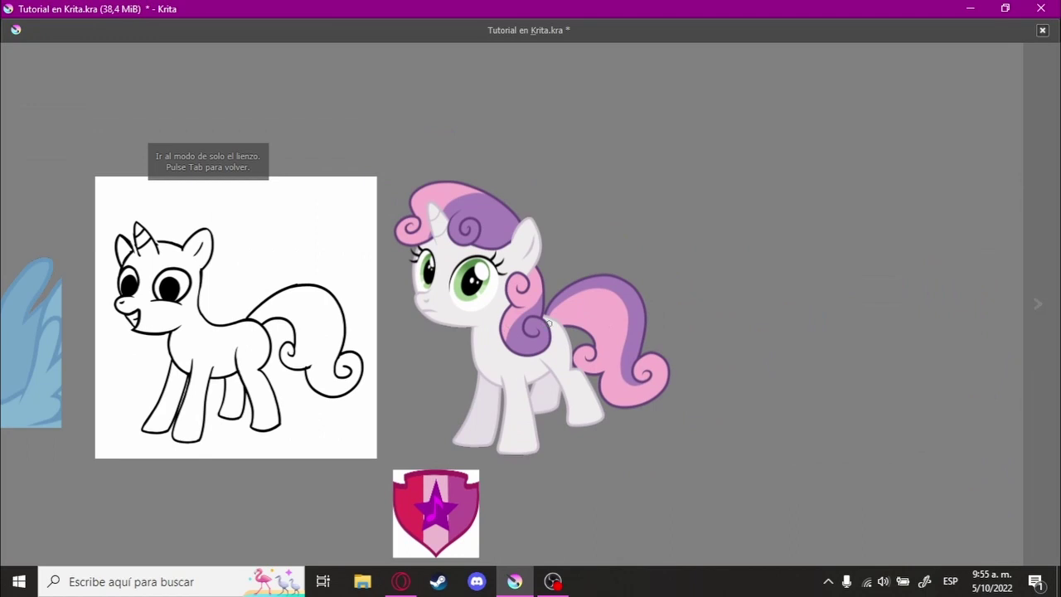
key(Tab)
drag(420, 174, 434, 196)
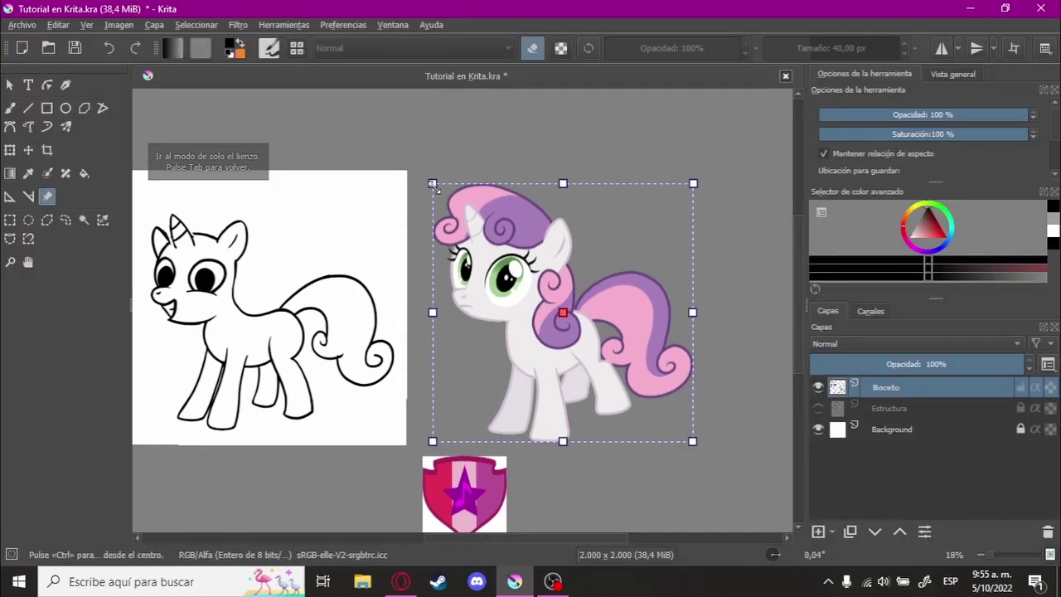
drag(500, 245, 491, 241)
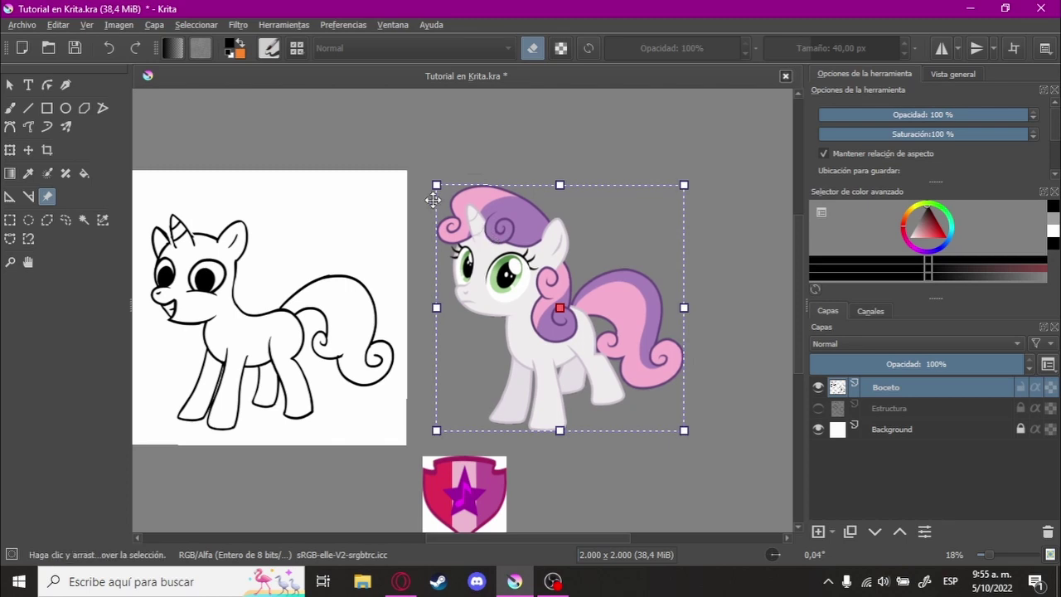
drag(435, 182, 438, 187)
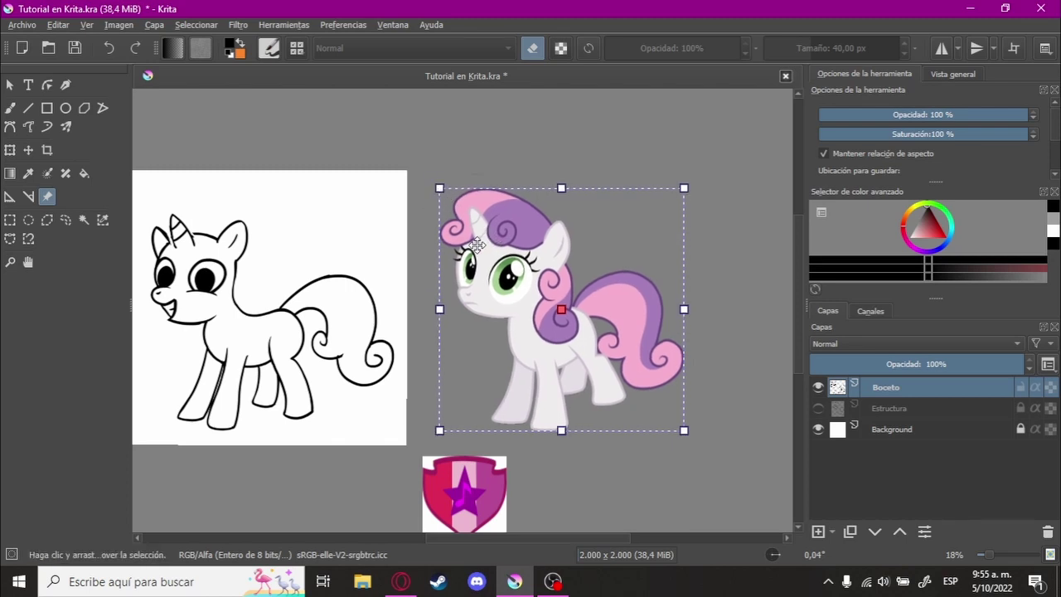
drag(478, 245, 474, 245)
- Zoom in on the neck and redraw the mane curl hanging down from it
key(b)
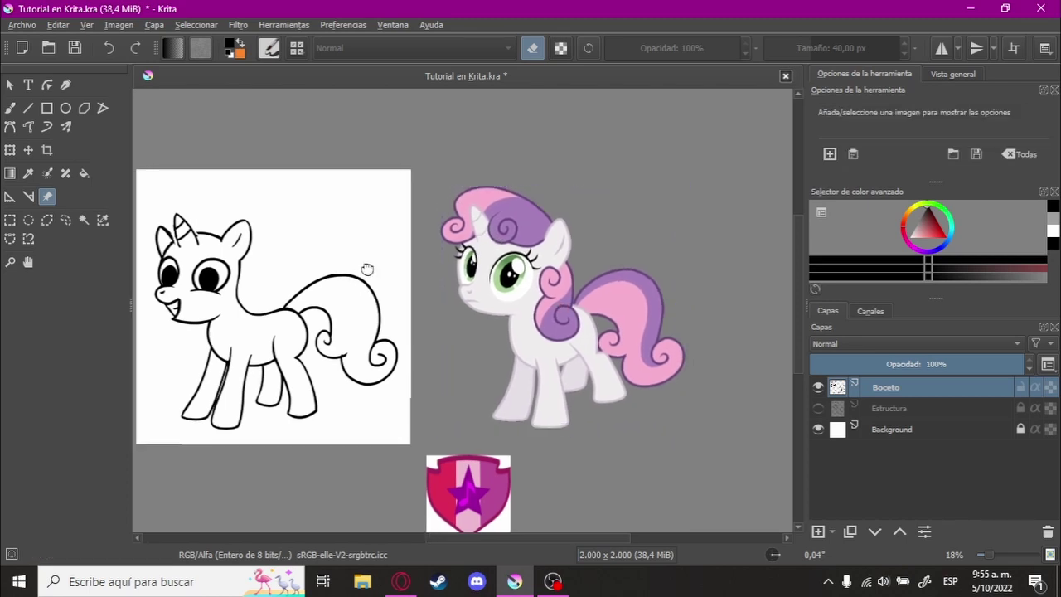
scroll(340, 276, up, 2)
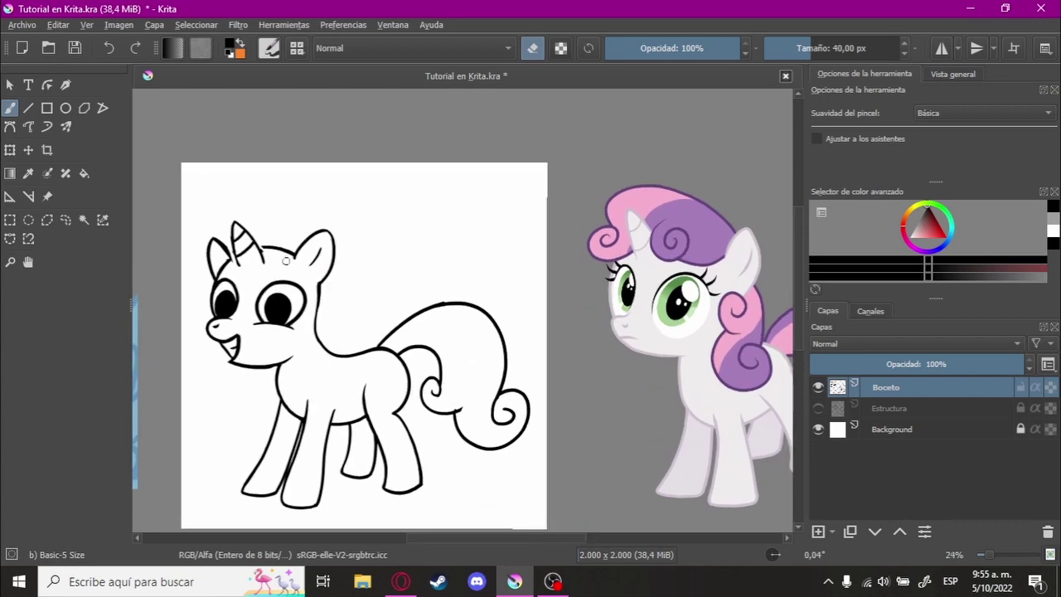
scroll(285, 261, up, 1)
key(Tab)
scroll(295, 304, up, 1)
scroll(226, 320, up, 2)
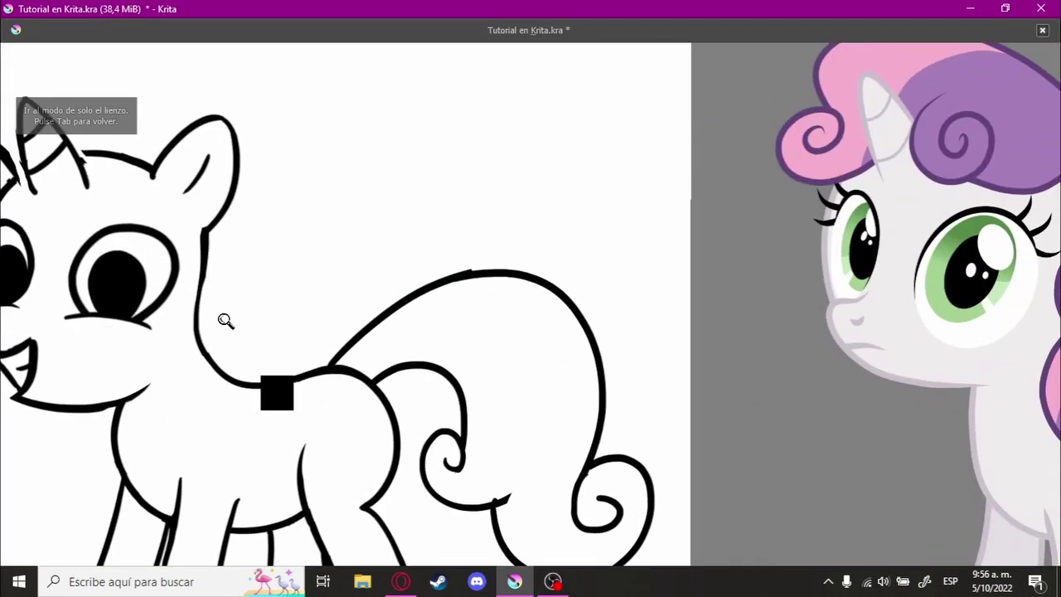
scroll(225, 320, up, 2)
scroll(291, 291, down, 1)
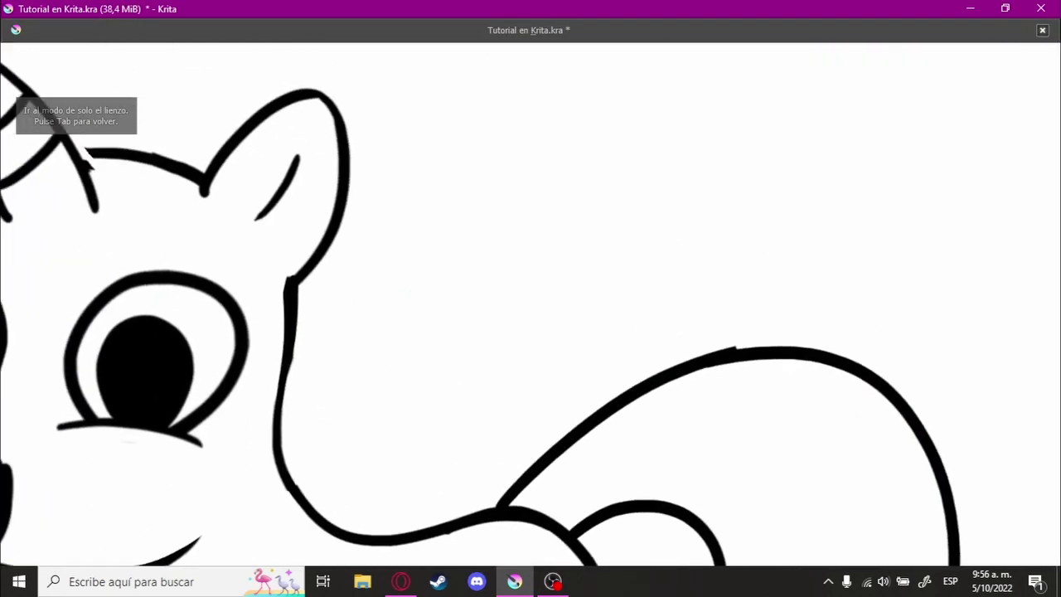
scroll(248, 319, down, 2)
scroll(232, 324, up, 1)
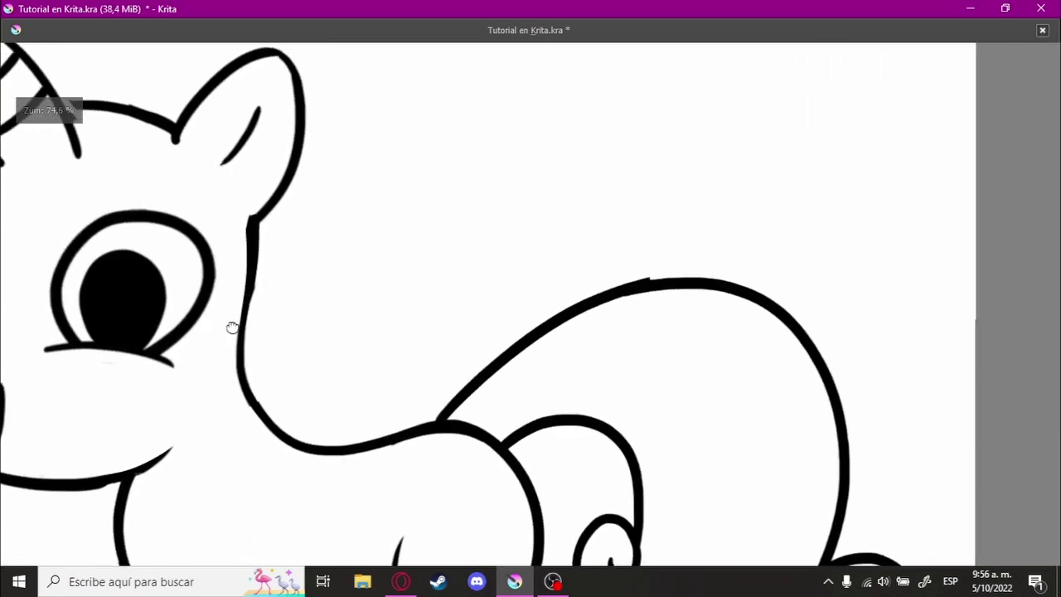
scroll(303, 297, up, 1)
drag(375, 278, 367, 339)
key(ctrl+z)
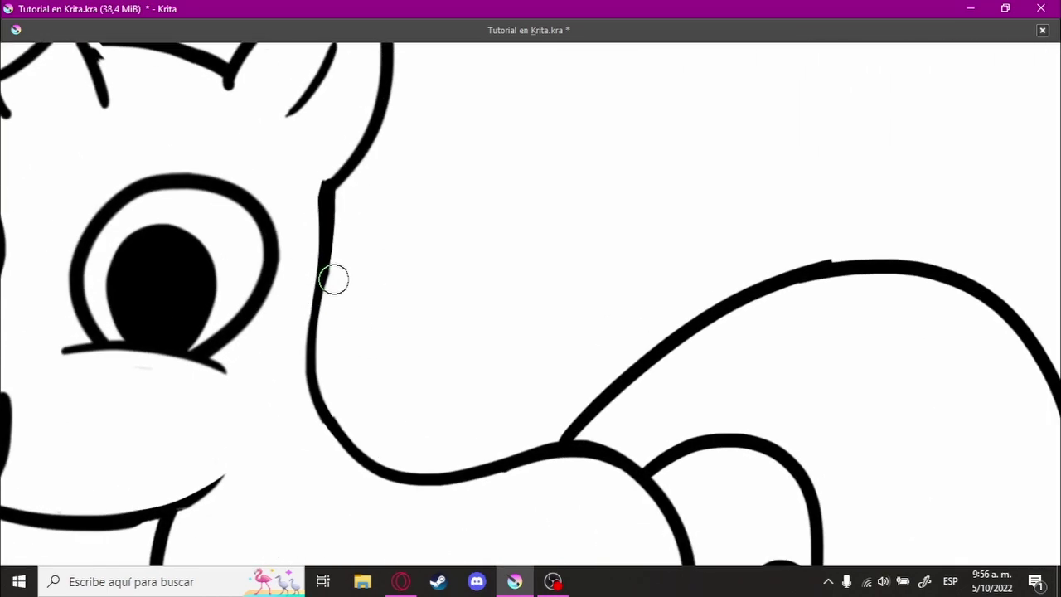
key(ctrl+z)
drag(335, 286, 357, 285)
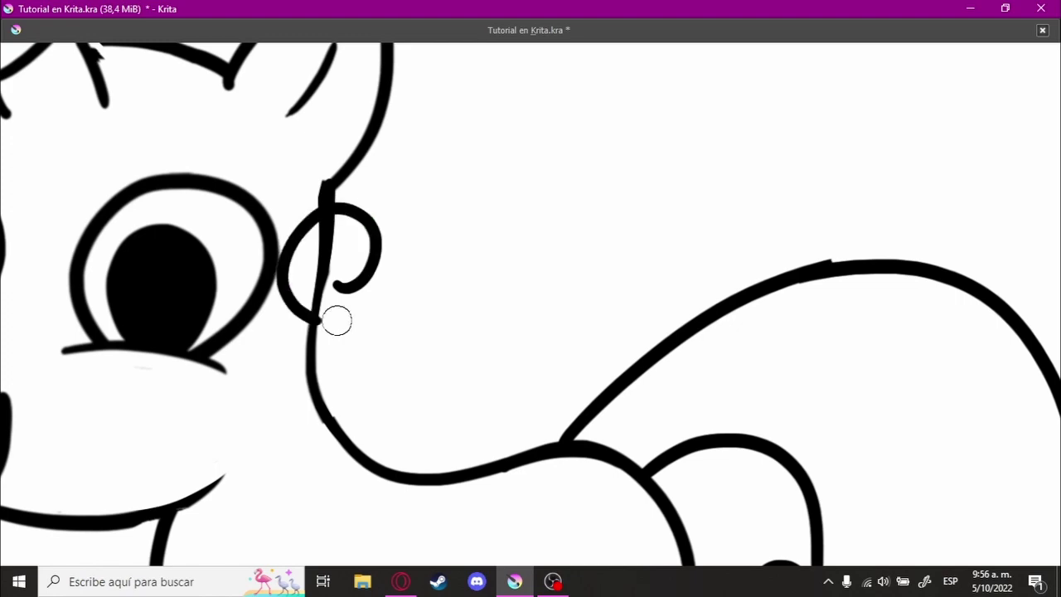
scroll(337, 321, down, 2)
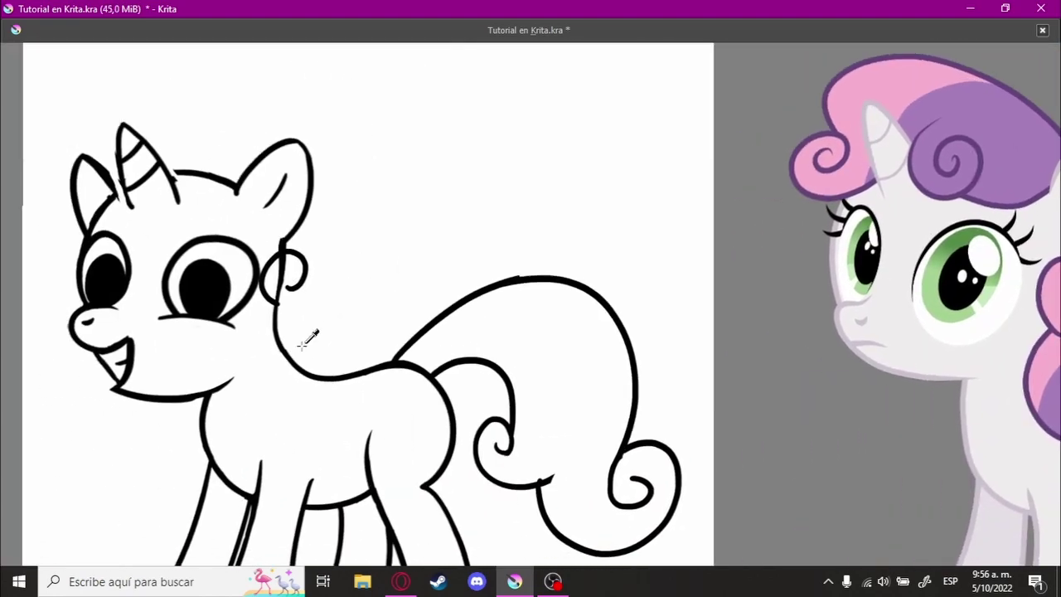
scroll(274, 311, up, 3)
drag(268, 266, 381, 393)
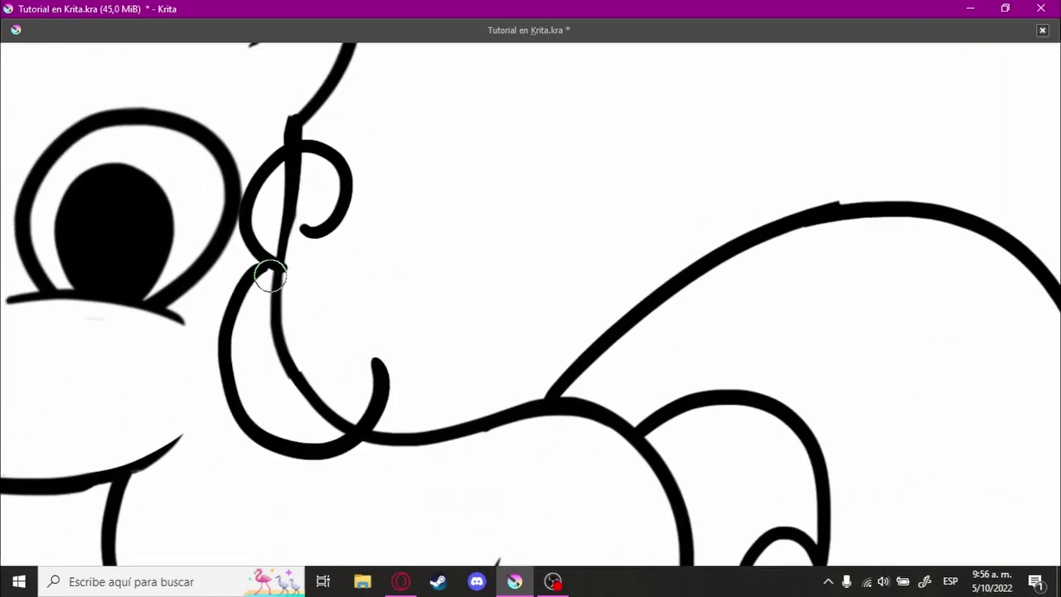
key(ctrl+z)
drag(267, 267, 410, 364)
key(ctrl+z)
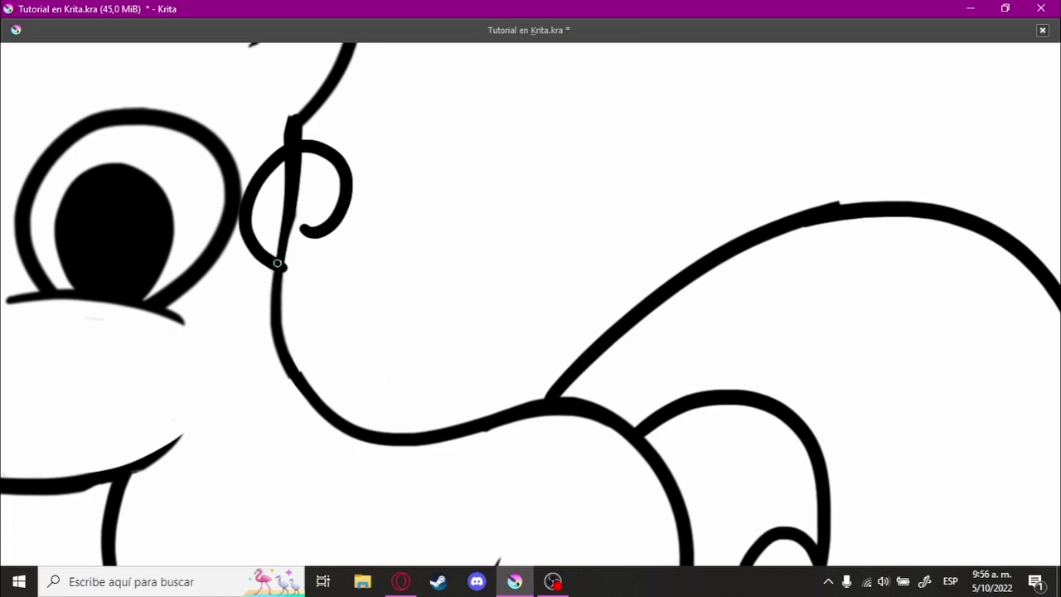
drag(277, 263, 398, 365)
scroll(415, 362, down, 4)
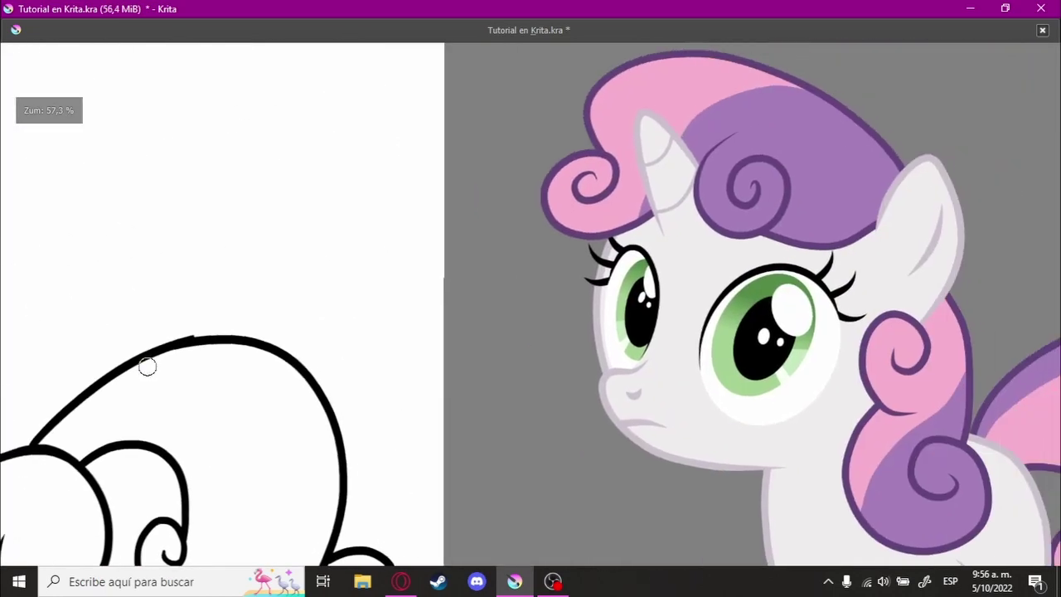
scroll(183, 337, up, 3)
scroll(279, 343, up, 2)
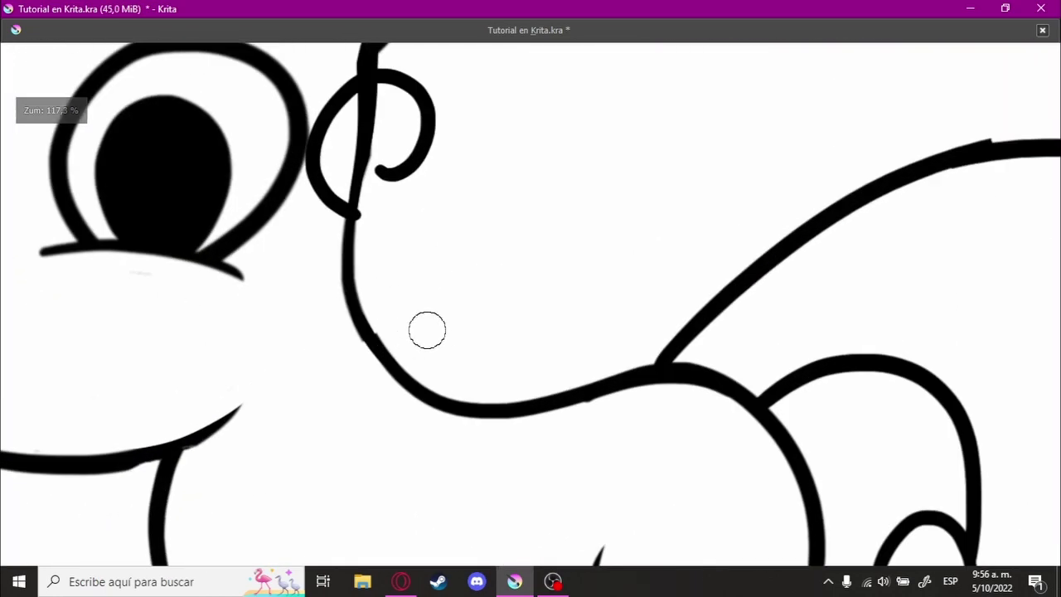
- Redraw the looping mane curl up the neck, running its stroke to the outline
mouse_move(430, 349)
mouse_down()
mouse_move(356, 405)
mouse_move(336, 285)
mouse_up()
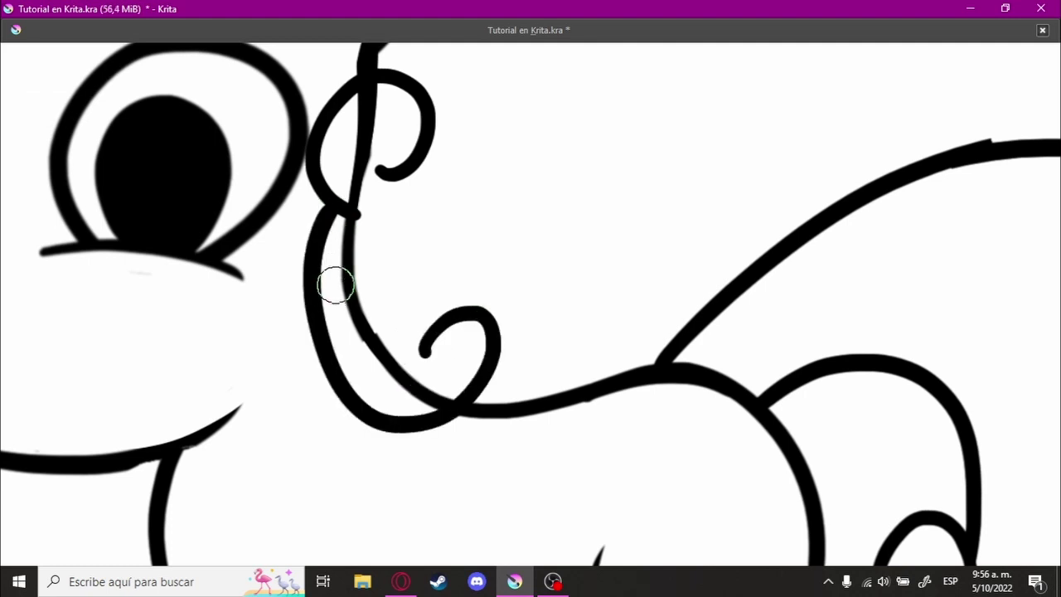
key(ctrl+z)
drag(462, 313, 360, 213)
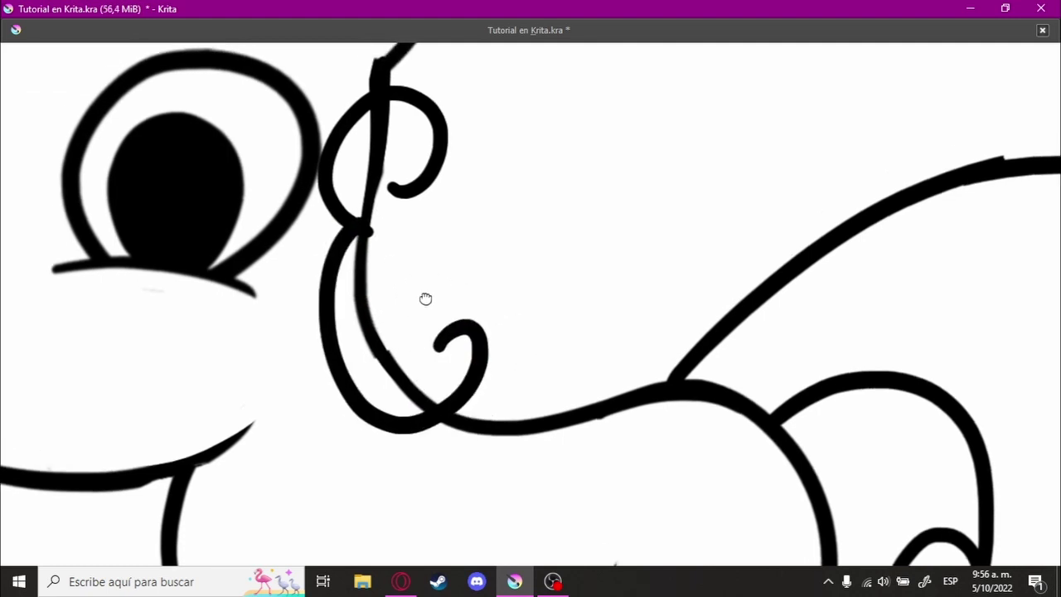
drag(426, 298, 583, 226)
key(ctrl+z)
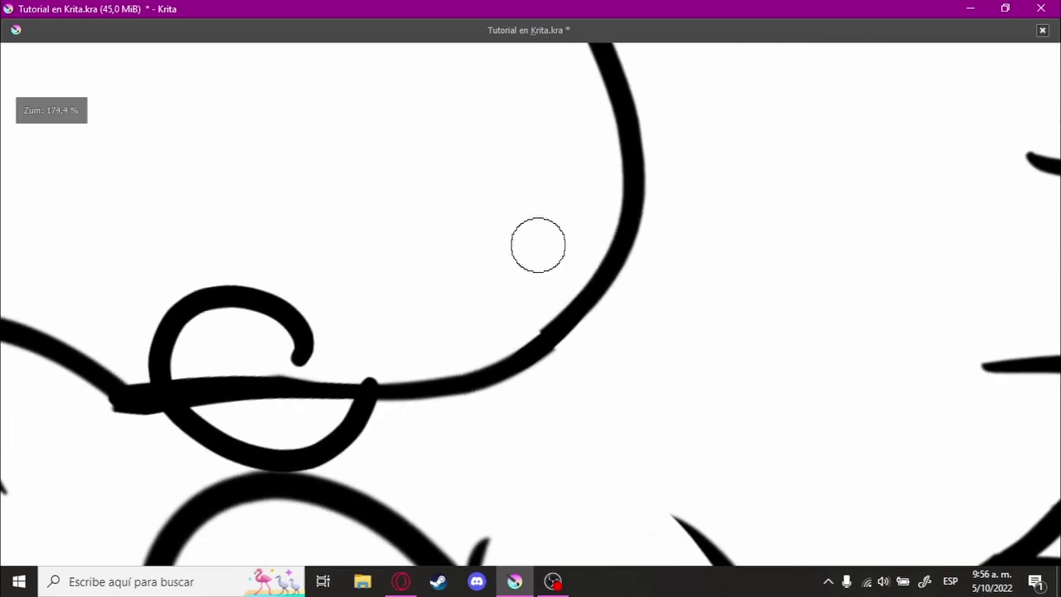
mouse_move(531, 257)
mouse_down()
mouse_move(660, 267)
mouse_move(360, 371)
mouse_up()
key(ctrl+z)
mouse_move(522, 249)
mouse_down()
mouse_move(616, 147)
mouse_move(372, 377)
mouse_up()
scroll(500, 378, down, 2)
mouse_move(500, 379)
mouse_down()
mouse_move(573, 387)
mouse_move(524, 270)
mouse_move(624, 367)
mouse_move(557, 353)
mouse_move(315, 199)
mouse_move(456, 427)
mouse_move(417, 184)
mouse_move(322, 260)
mouse_move(561, 241)
mouse_move(626, 204)
mouse_move(473, 342)
mouse_up()
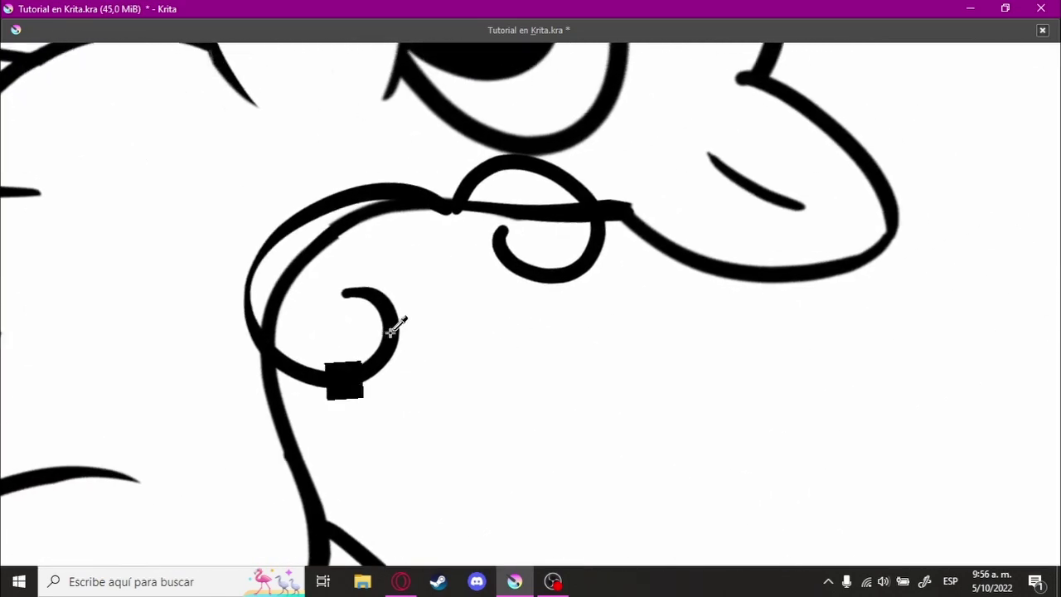
- Redraw the curl's tail as a shorter stroke out from the curl
drag(399, 340, 673, 263)
key(ctrl+z)
drag(389, 328, 661, 274)
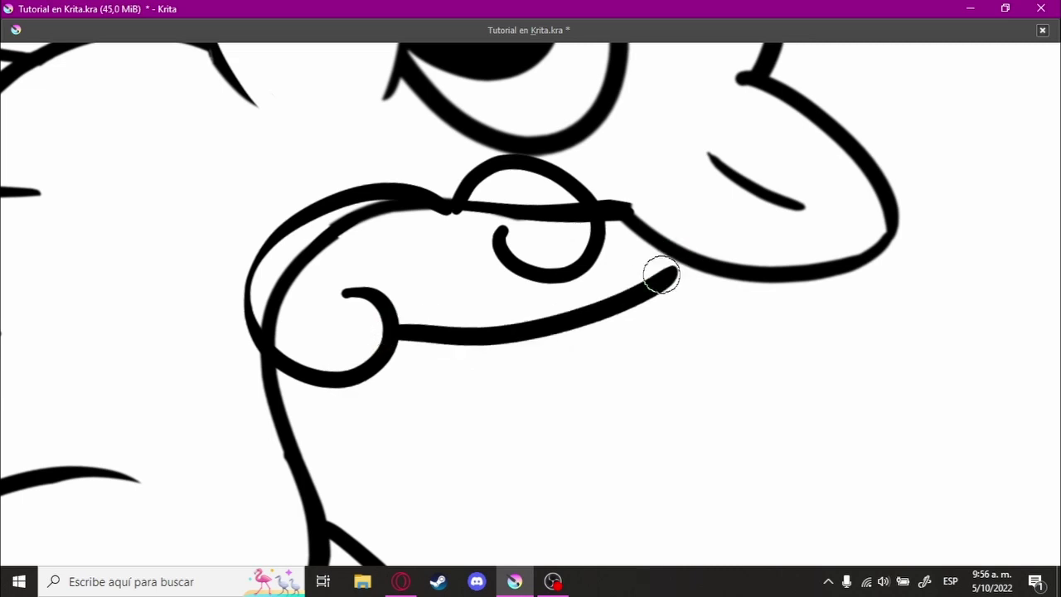
key(ctrl+z)
key(ctrl+z)
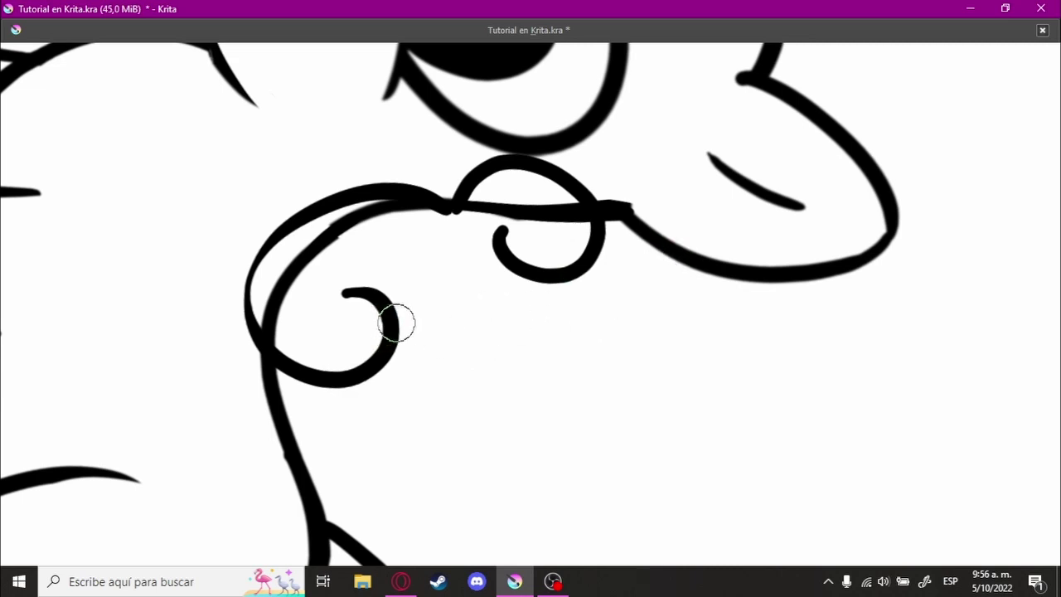
drag(392, 323, 633, 300)
key(ctrl+z)
drag(379, 324, 605, 313)
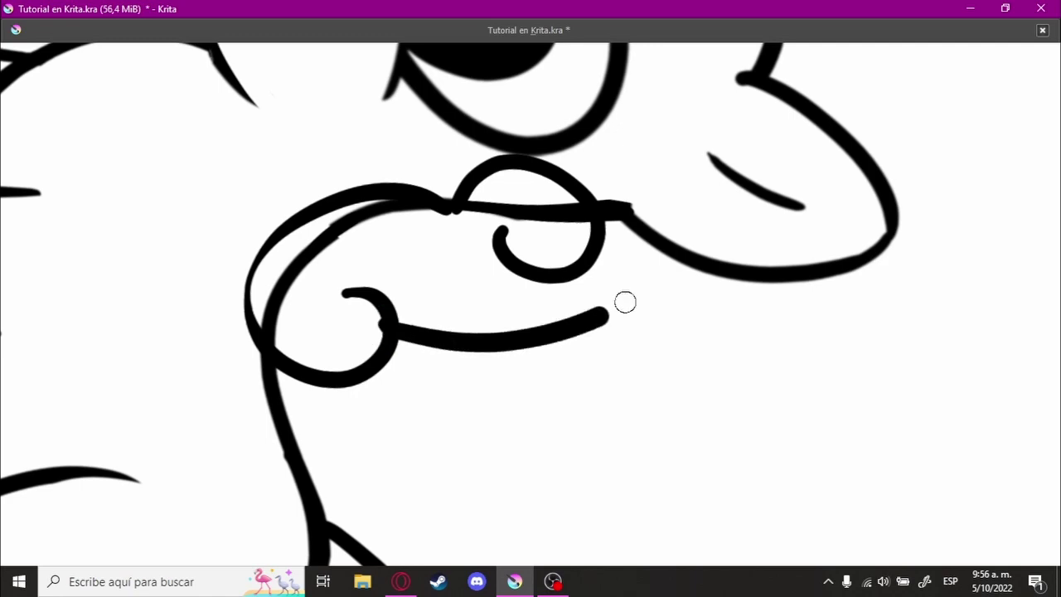
scroll(554, 311, up, 5)
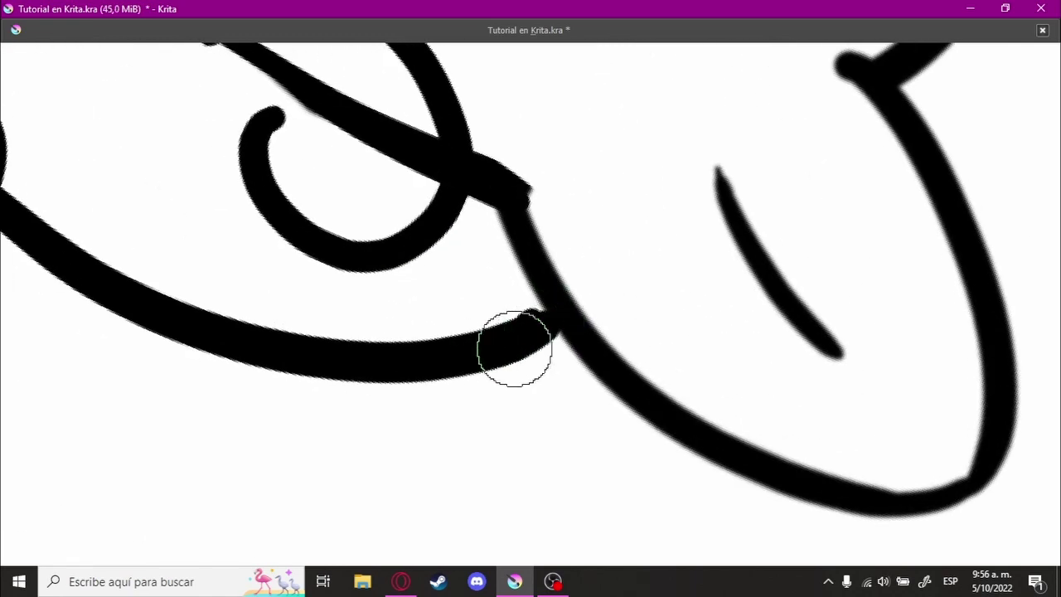
scroll(402, 330, up, 3)
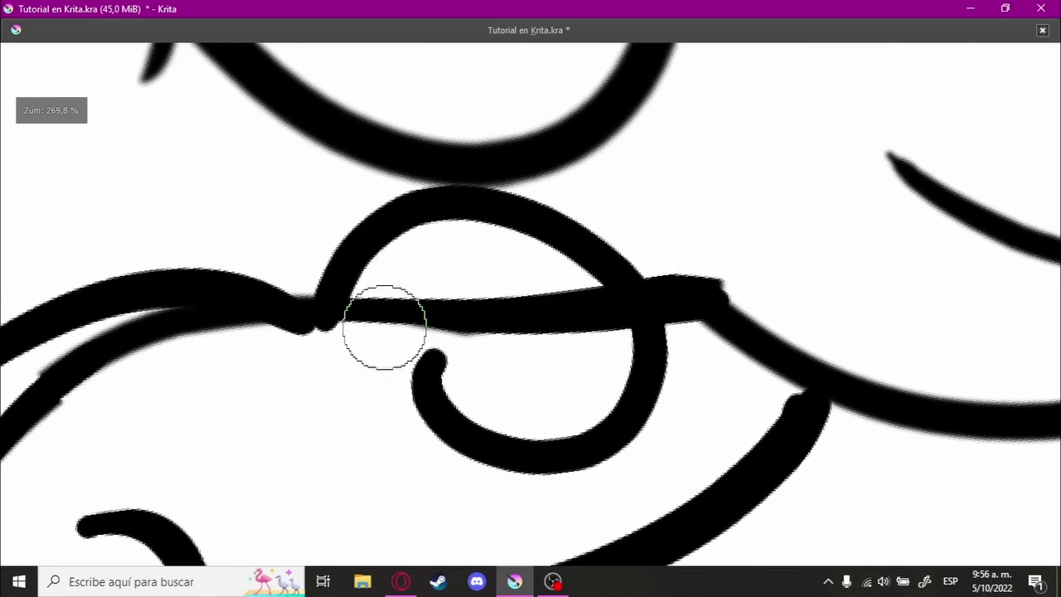
- Erase the overlapping strokes inside the neck curl, then turn the canvas upright
key(e)
drag(374, 316, 394, 308)
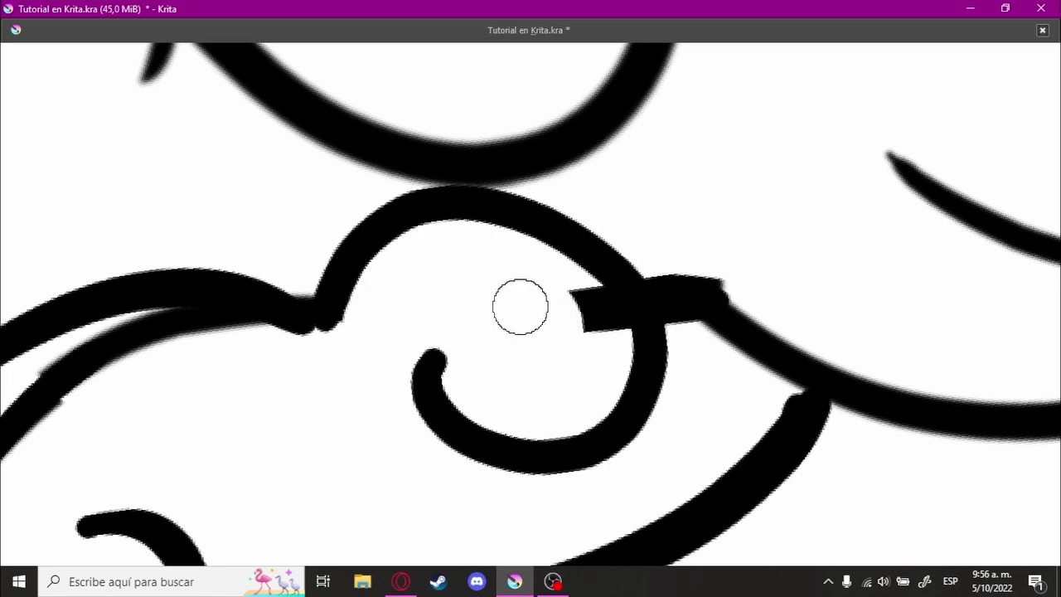
scroll(548, 299, down, 3)
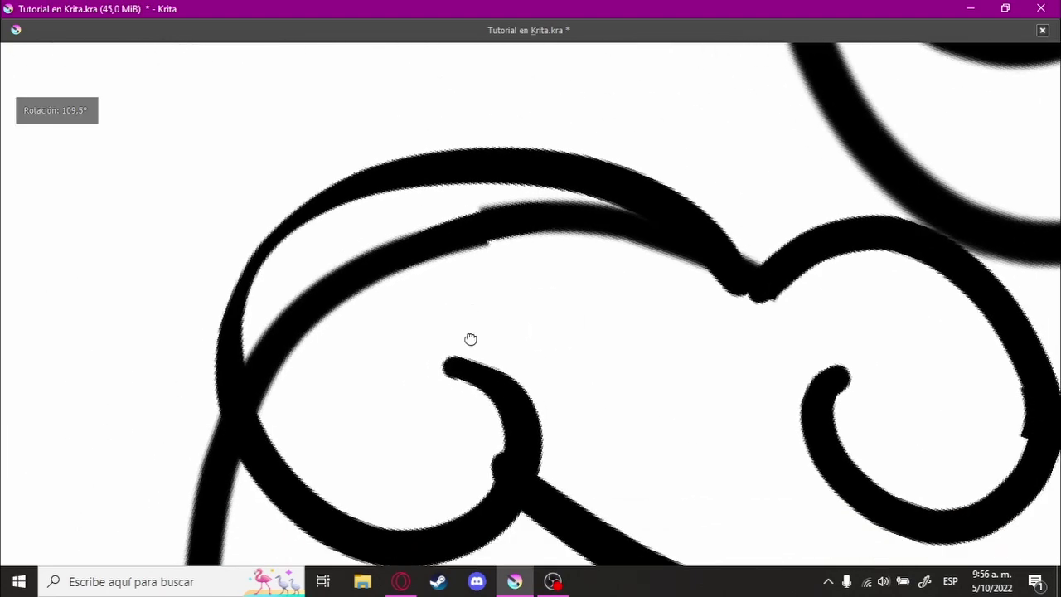
drag(281, 349, 495, 279)
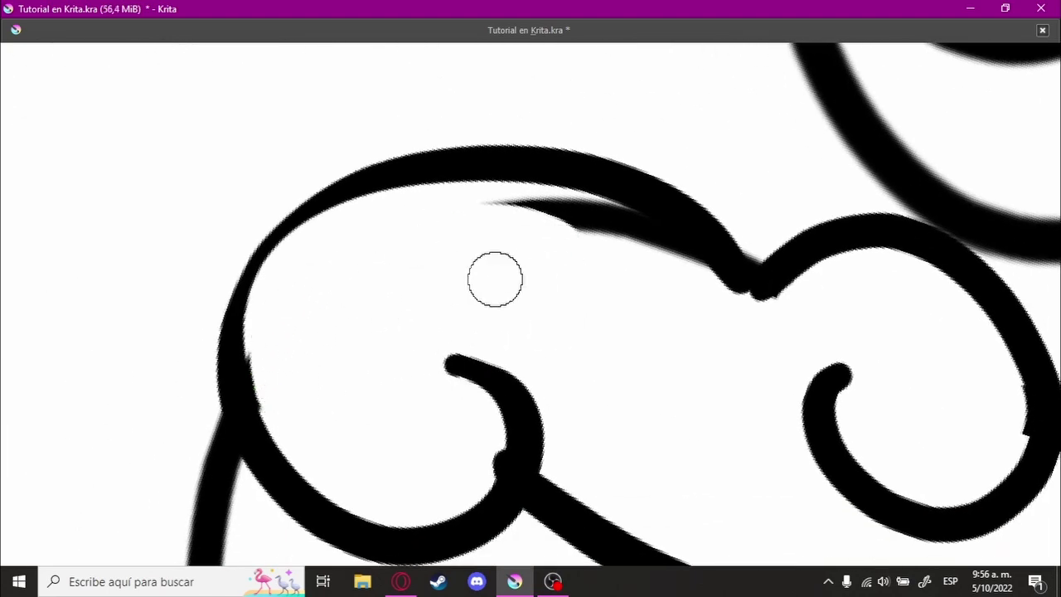
mouse_move(558, 291)
mouse_down()
mouse_move(630, 306)
mouse_move(673, 287)
mouse_move(500, 234)
mouse_up()
scroll(530, 320, down, 5)
mouse_move(531, 320)
mouse_down()
mouse_move(651, 266)
mouse_move(647, 277)
mouse_move(608, 279)
mouse_up()
- Compare versions of the chest curl by toggling its stroke with undo and redo
scroll(609, 279, up, 3)
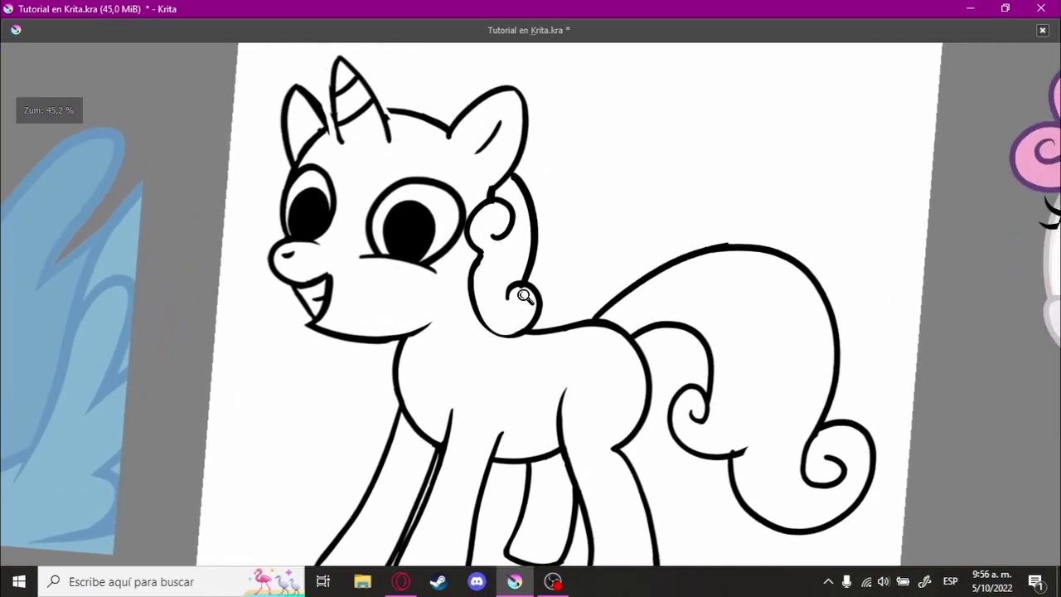
drag(304, 291, 547, 290)
scroll(457, 208, up, 3)
drag(457, 209, 634, 275)
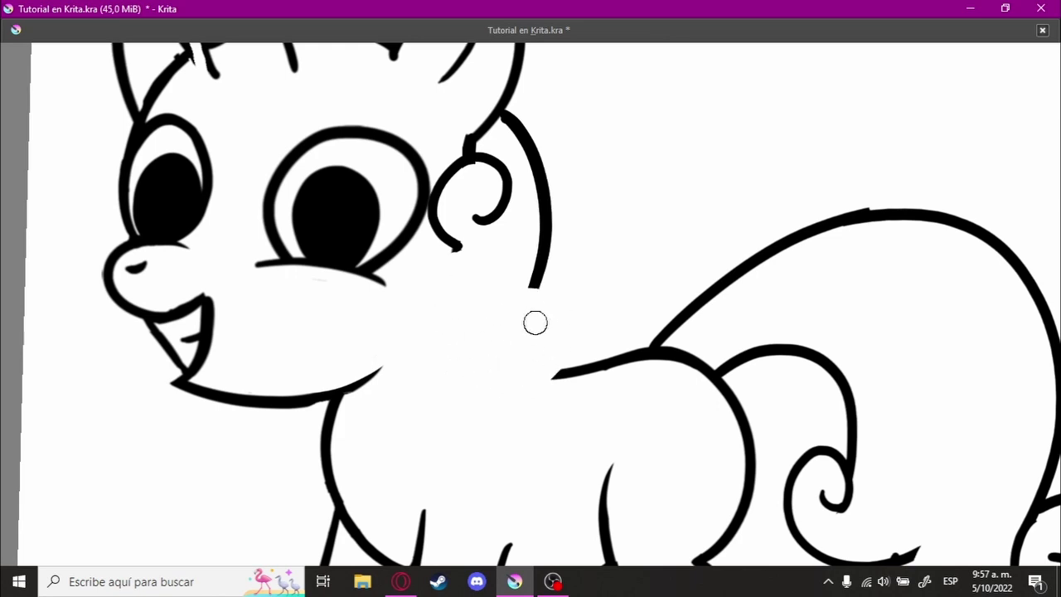
key(ctrl+z)
key(ctrl+z)
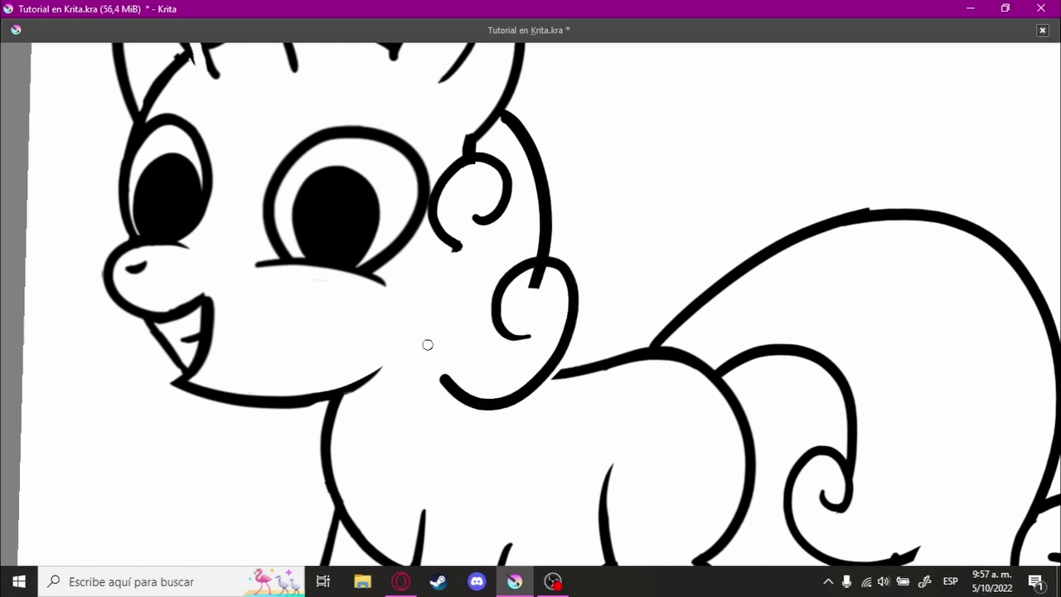
key(ctrl+z)
key(ctrl+z)
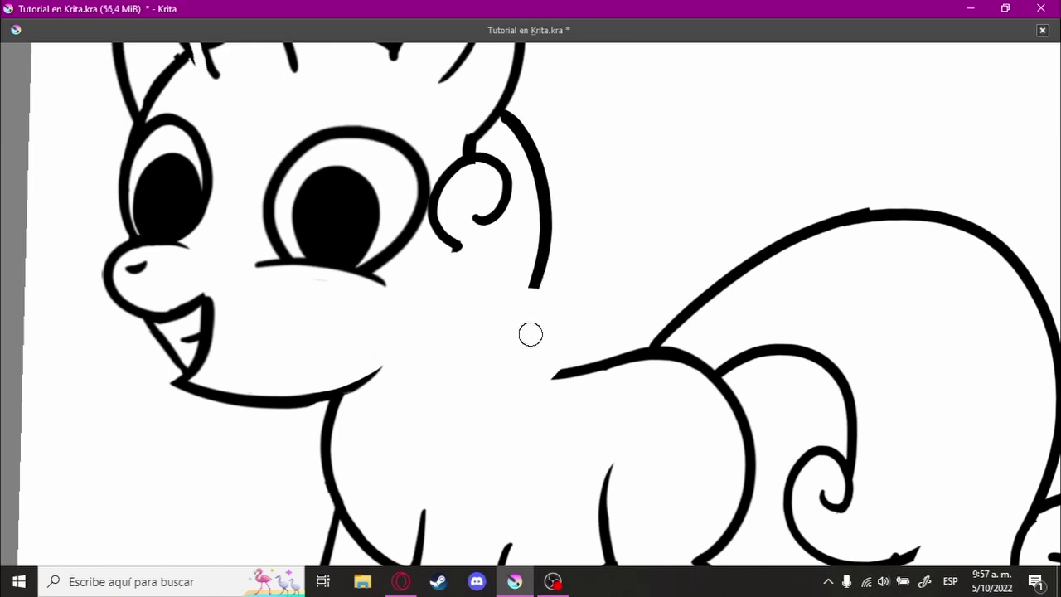
key(ctrl+z)
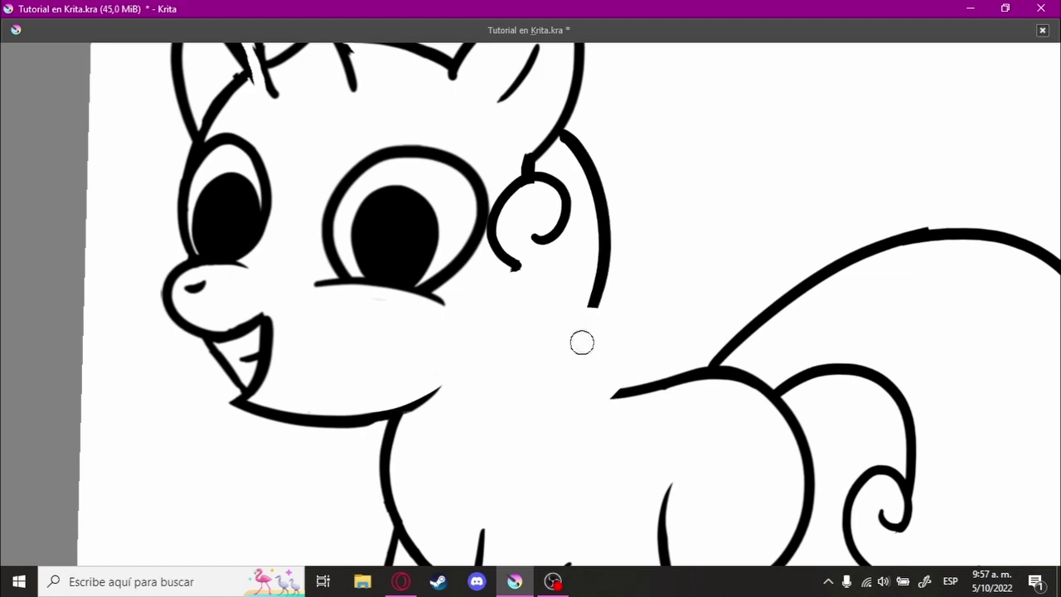
scroll(620, 401, down, 2)
scroll(533, 422, down, 5)
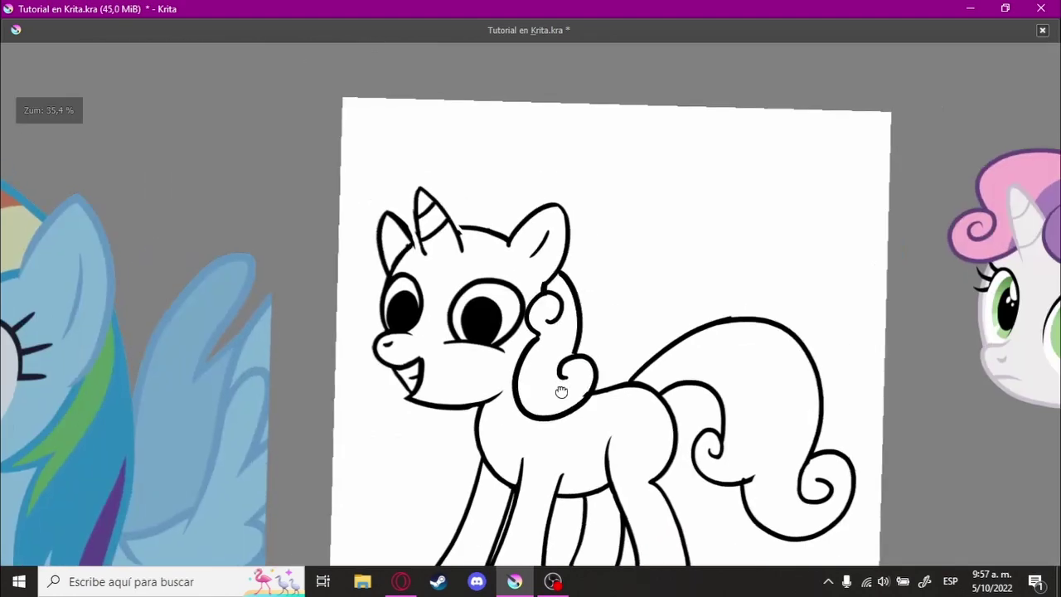
drag(531, 357, 458, 326)
scroll(453, 330, up, 5)
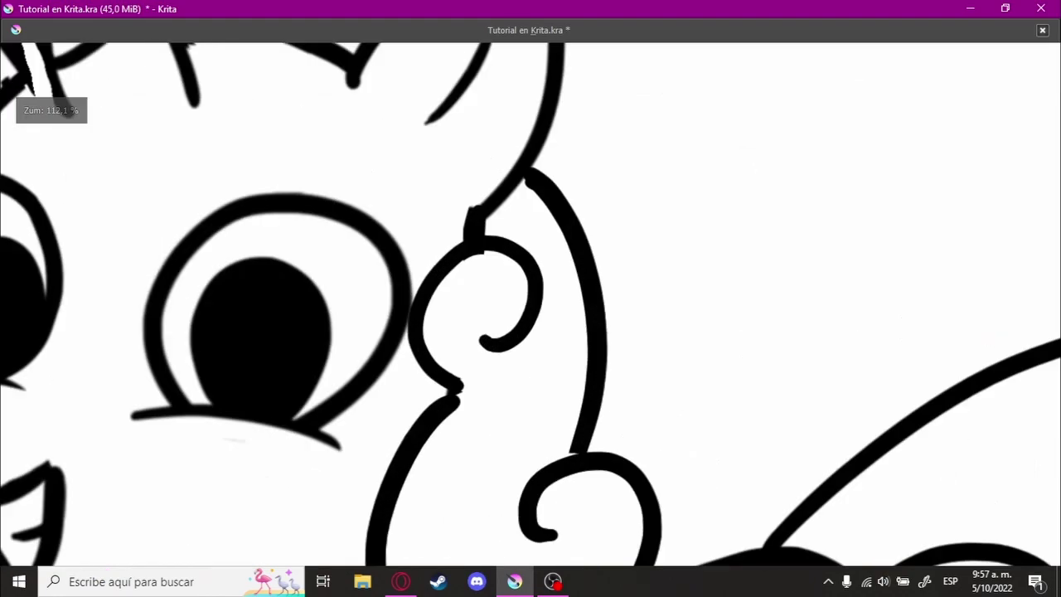
scroll(433, 334, up, 3)
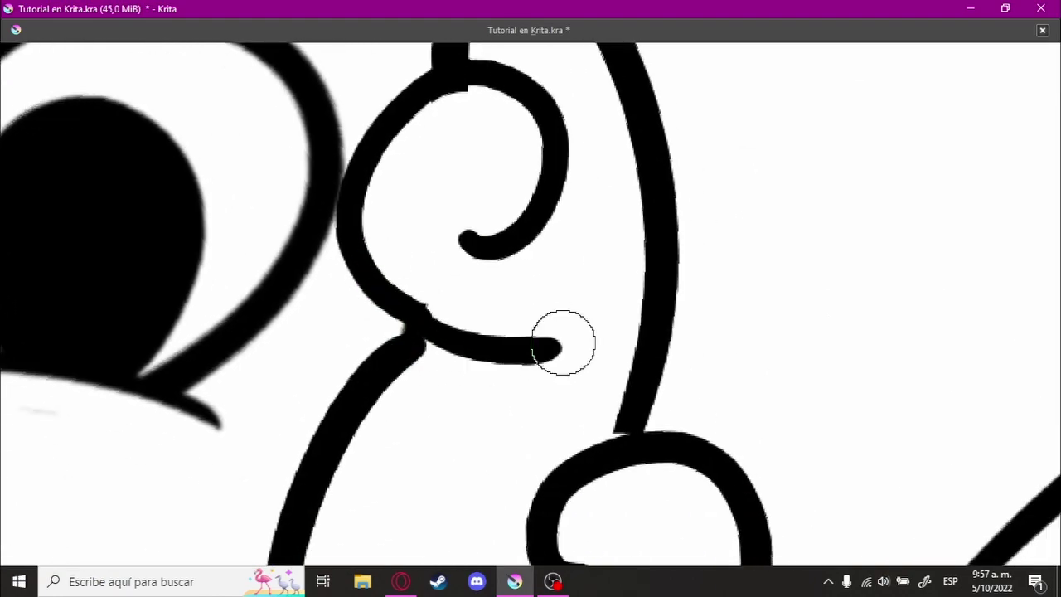
scroll(597, 307, down, 2)
scroll(602, 265, up, 3)
scroll(415, 312, up, 2)
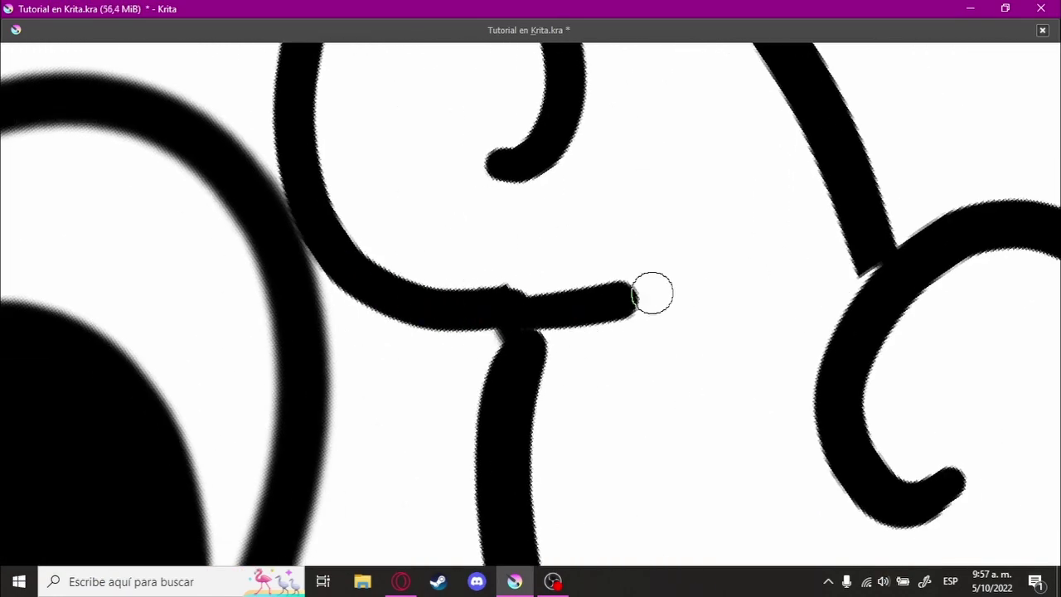
- Clean the broken curl junction and redraw the tail as one longer rightward stroke
drag(653, 294, 705, 298)
key(ctrl+z)
drag(530, 307, 703, 282)
key(ctrl+z)
drag(585, 317, 721, 274)
key(ctrl+z)
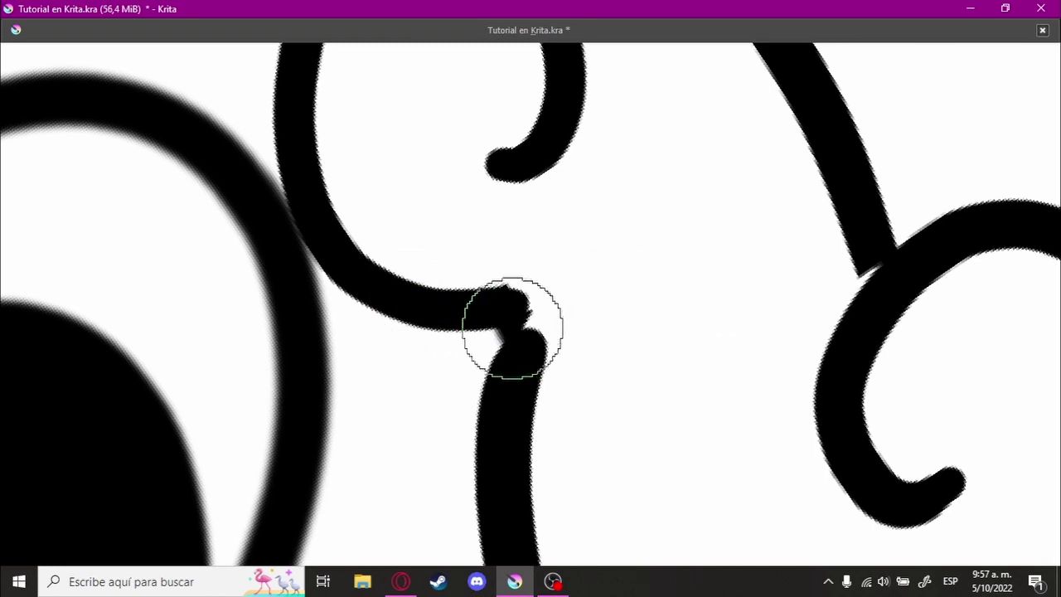
drag(531, 311, 694, 301)
key(ctrl+z)
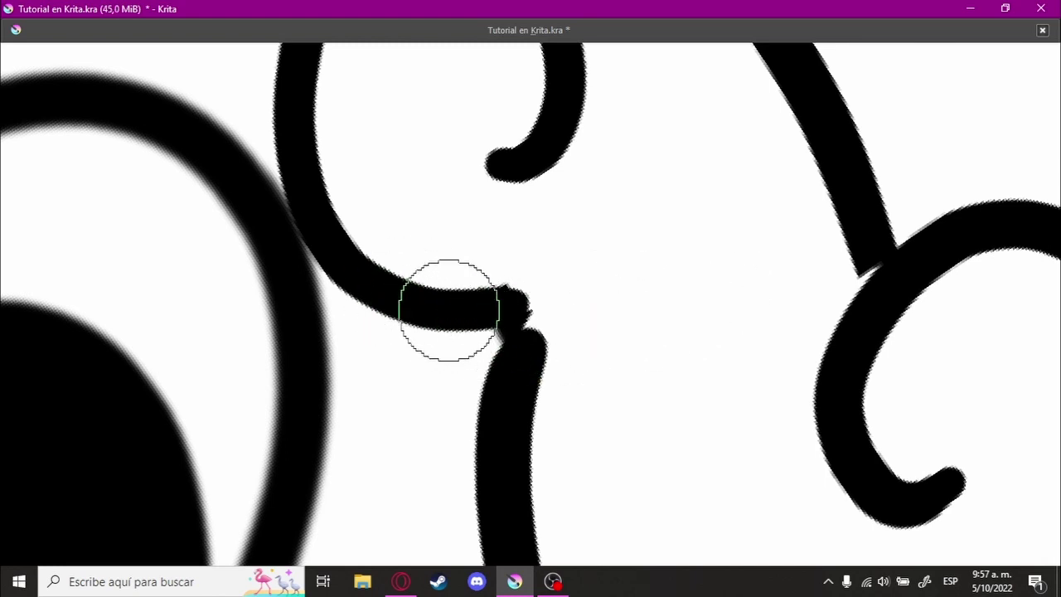
drag(527, 314, 707, 302)
scroll(720, 253, down, 2)
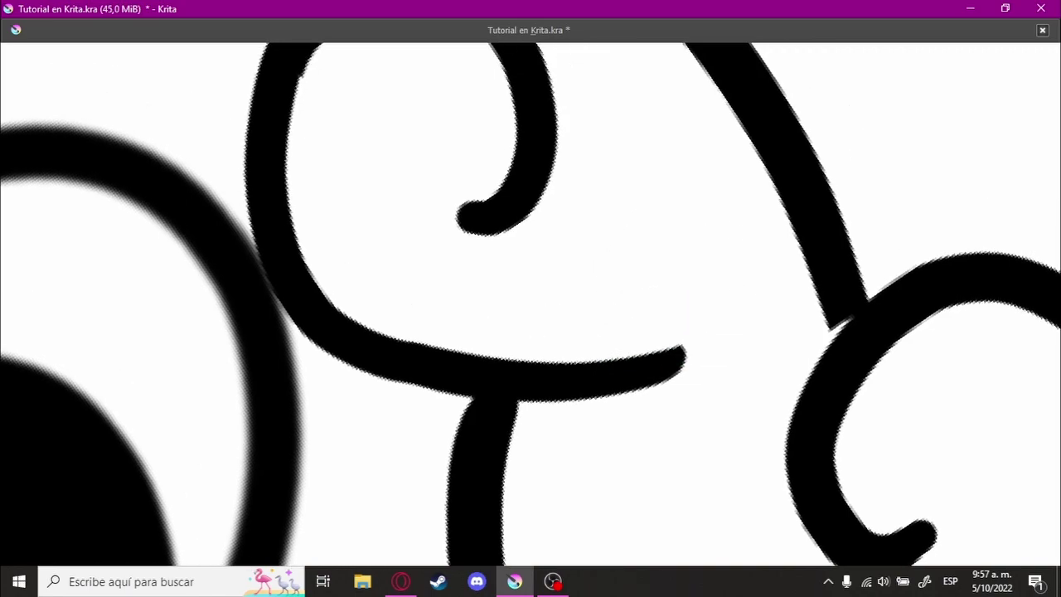
scroll(587, 279, down, 3)
scroll(587, 279, down, 2)
scroll(580, 322, down, 2)
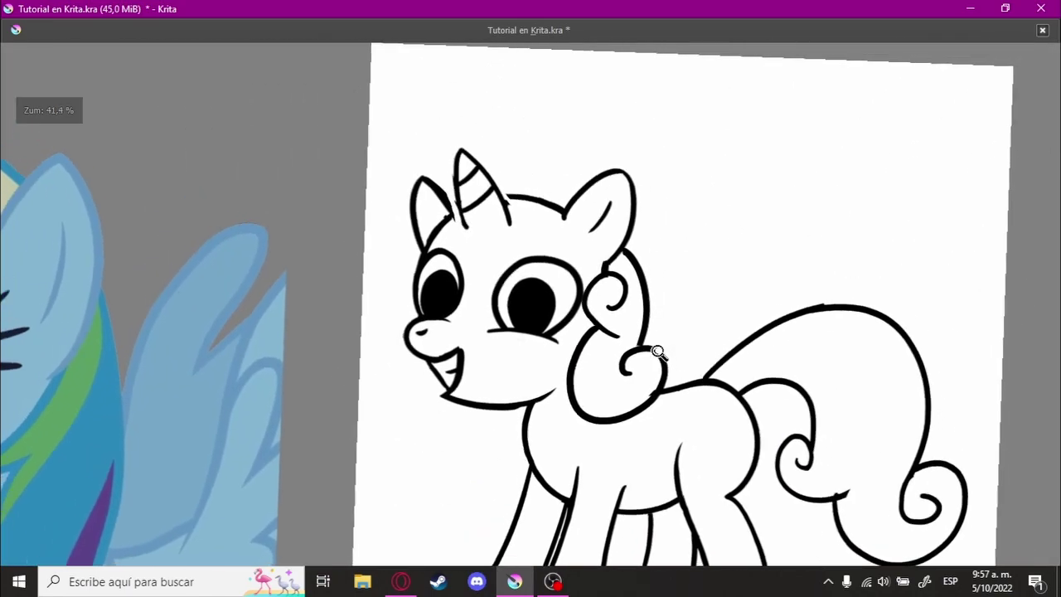
scroll(581, 322, down, 2)
drag(515, 285, 508, 365)
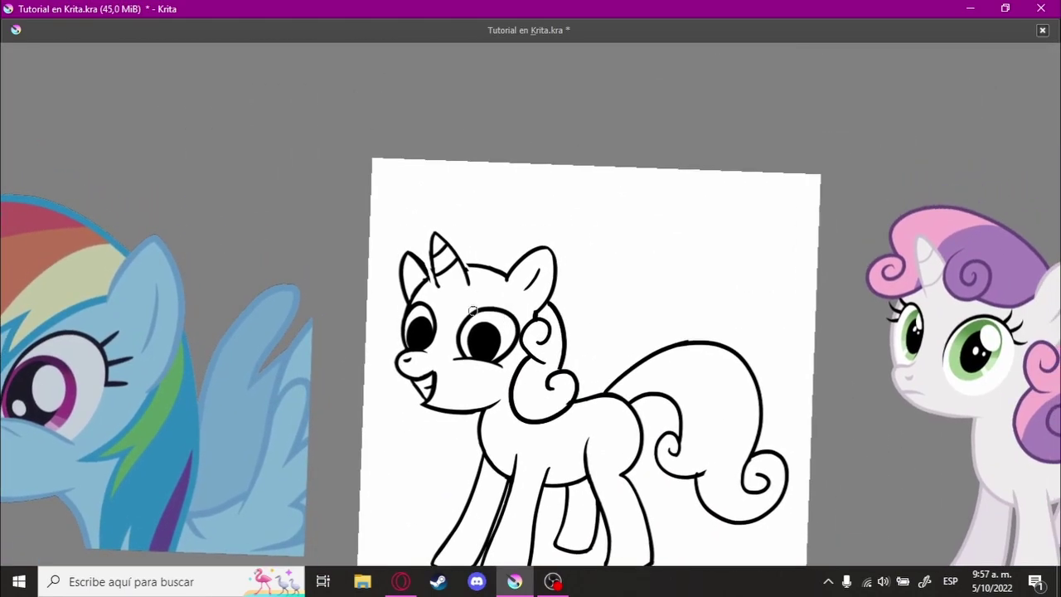
scroll(508, 365, up, 2)
scroll(349, 347, down, 1)
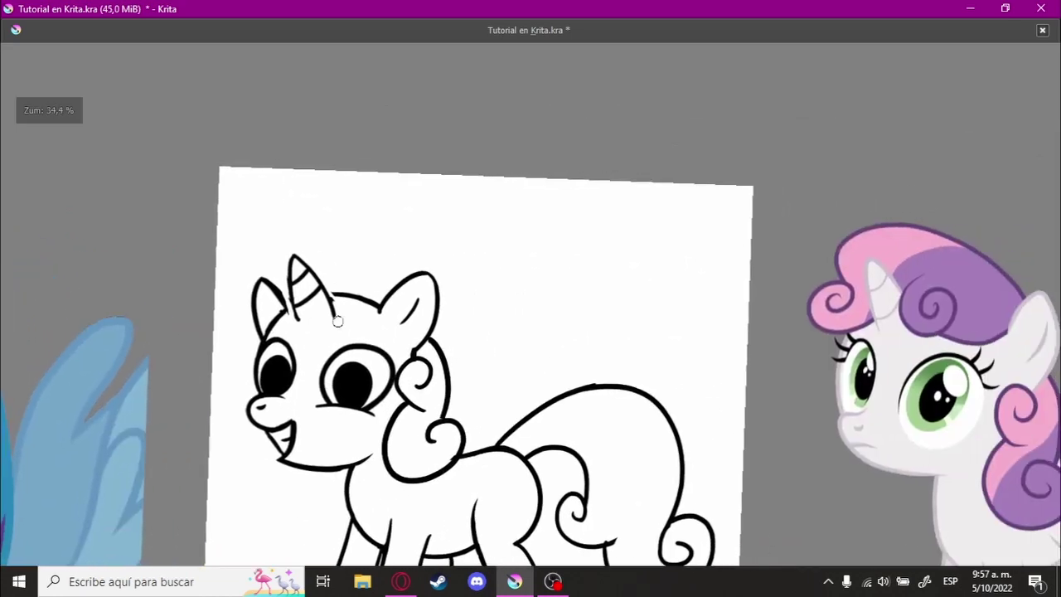
scroll(349, 347, up, 5)
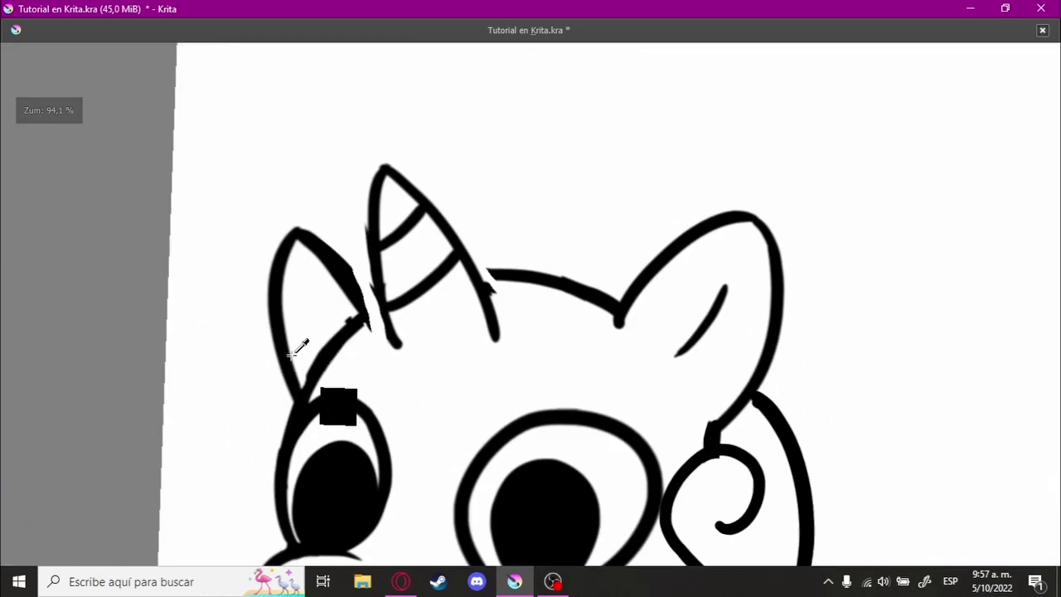
ctrl+click(291, 353)
scroll(306, 282, down, 5)
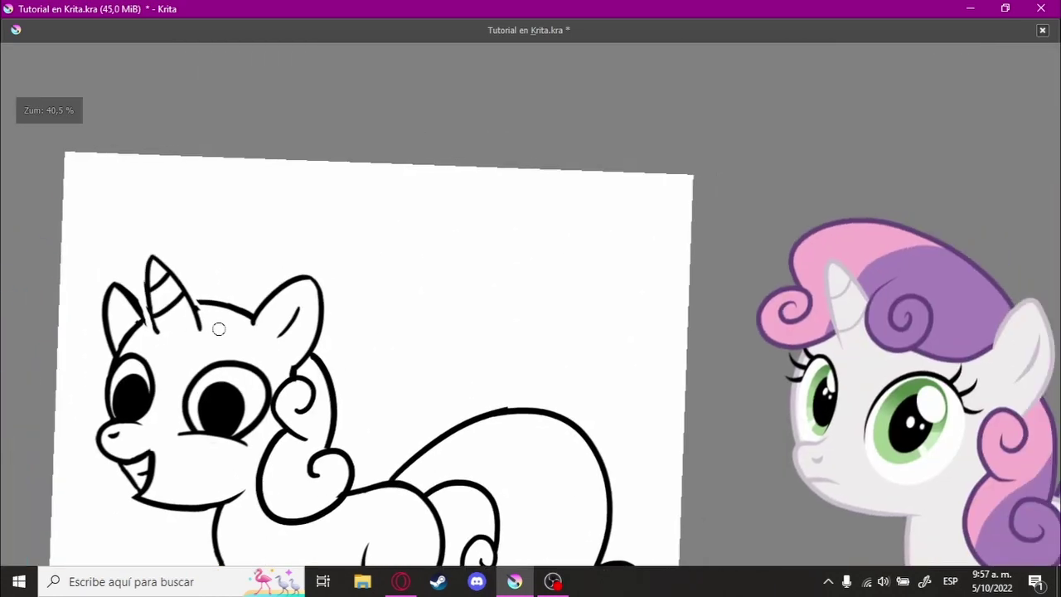
scroll(273, 313, up, 4)
key(ctrl+z)
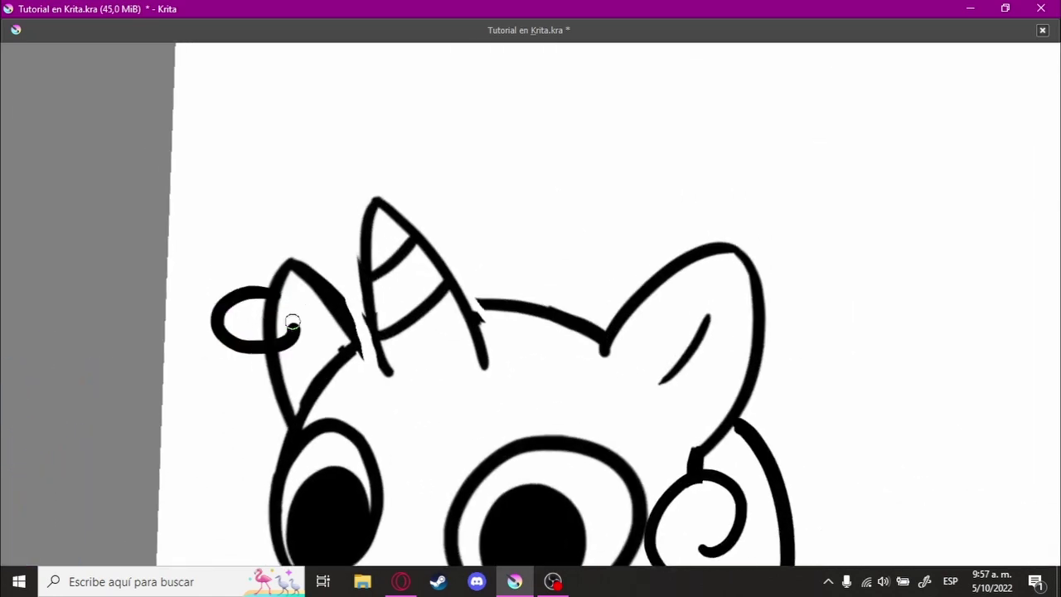
drag(292, 322, 599, 274)
key(ctrl+z)
key(ctrl+z)
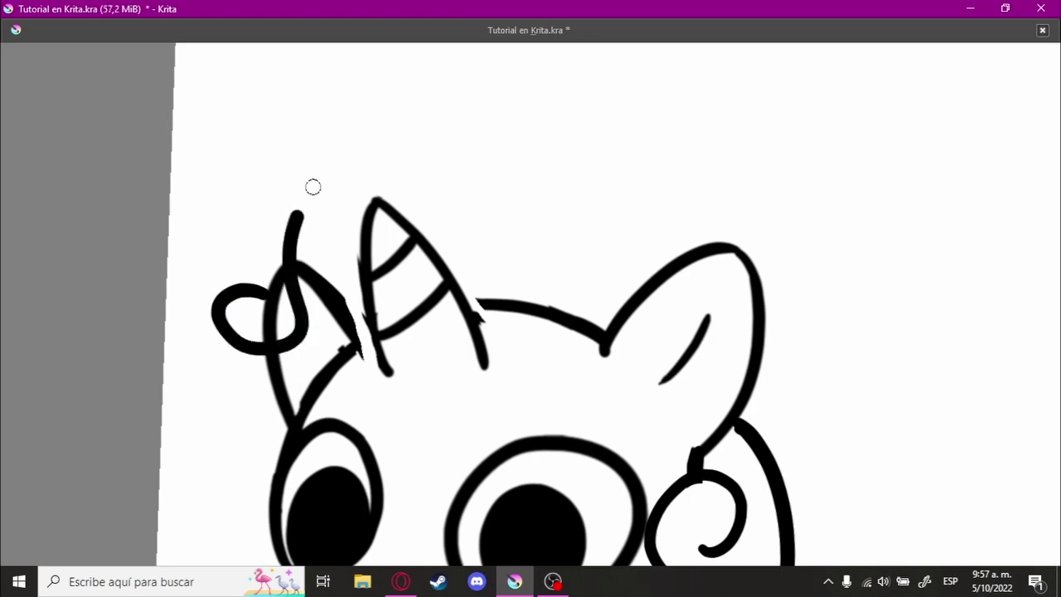
drag(313, 186, 688, 260)
key(ctrl+z)
key(ctrl+z)
drag(276, 338, 632, 213)
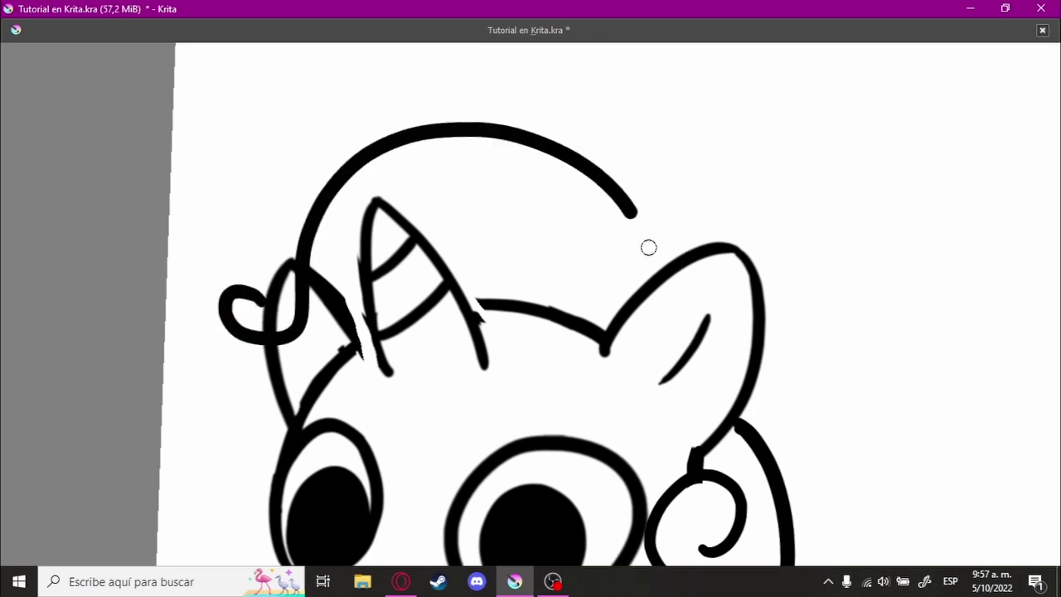
key(ctrl+z)
drag(286, 338, 653, 231)
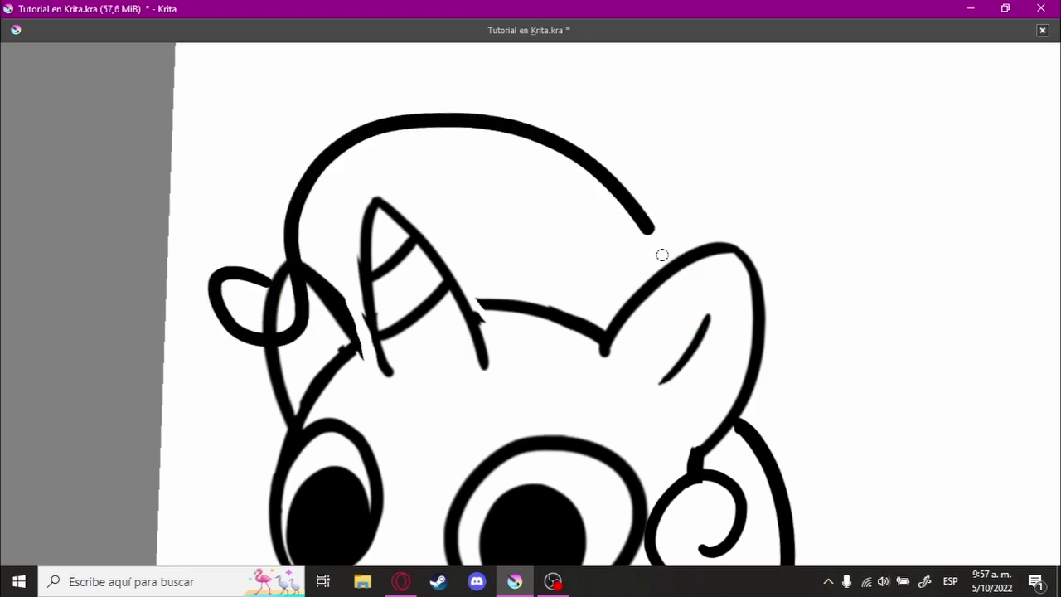
scroll(392, 315, down, 5)
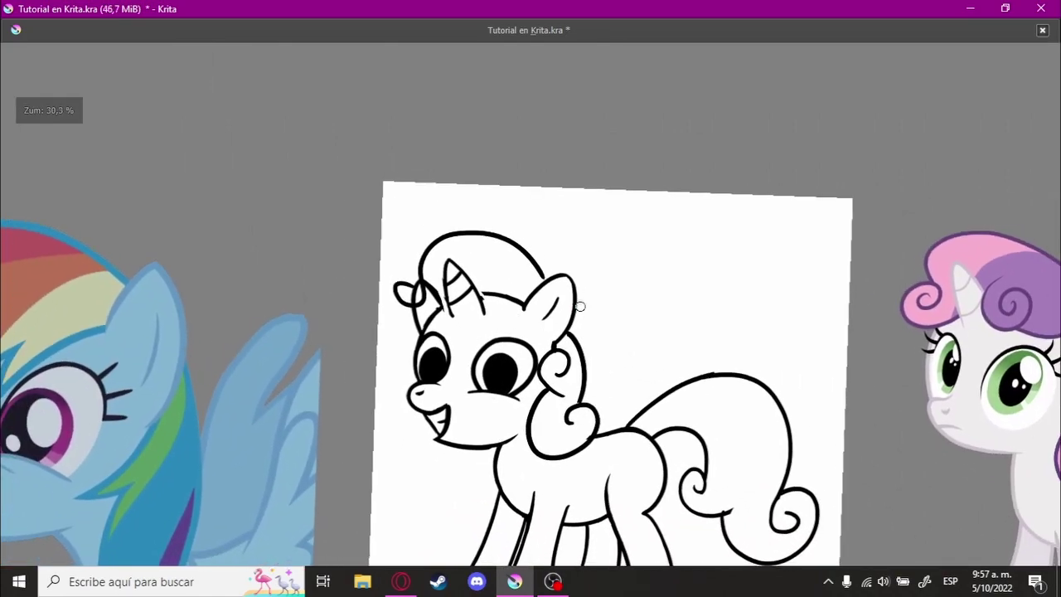
scroll(575, 313, up, 1)
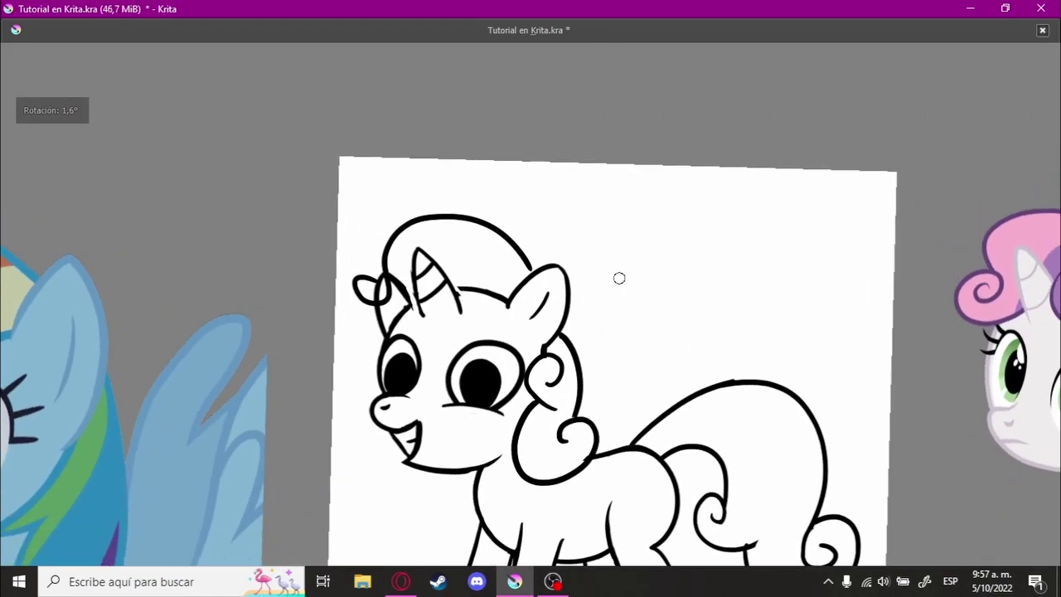
scroll(618, 276, up, 1)
key(ctrl+z)
scroll(569, 102, up, 3)
- Erase the overlapping line ends and stray strokes around and above the horn
scroll(692, 135, up, 3)
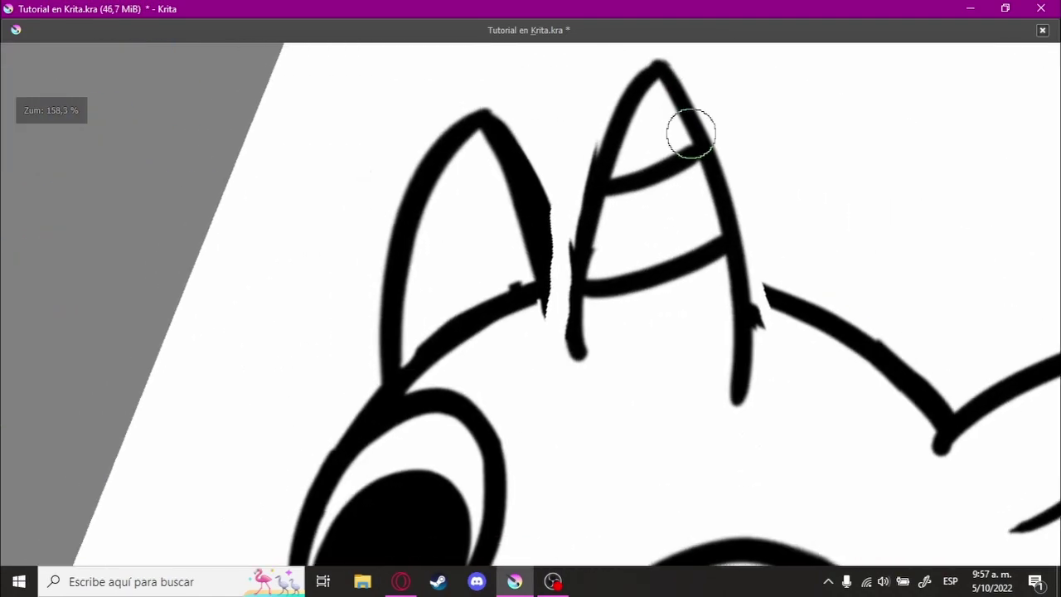
drag(534, 277, 552, 237)
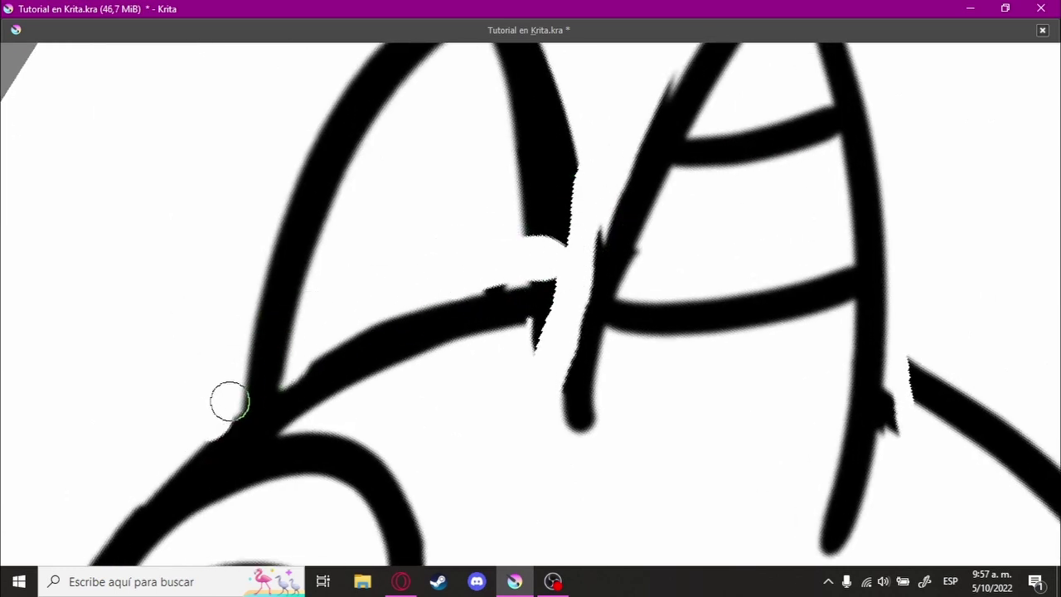
mouse_move(249, 381)
mouse_down()
mouse_move(293, 327)
mouse_move(286, 274)
mouse_up()
drag(531, 223, 544, 204)
scroll(583, 235, down, 1)
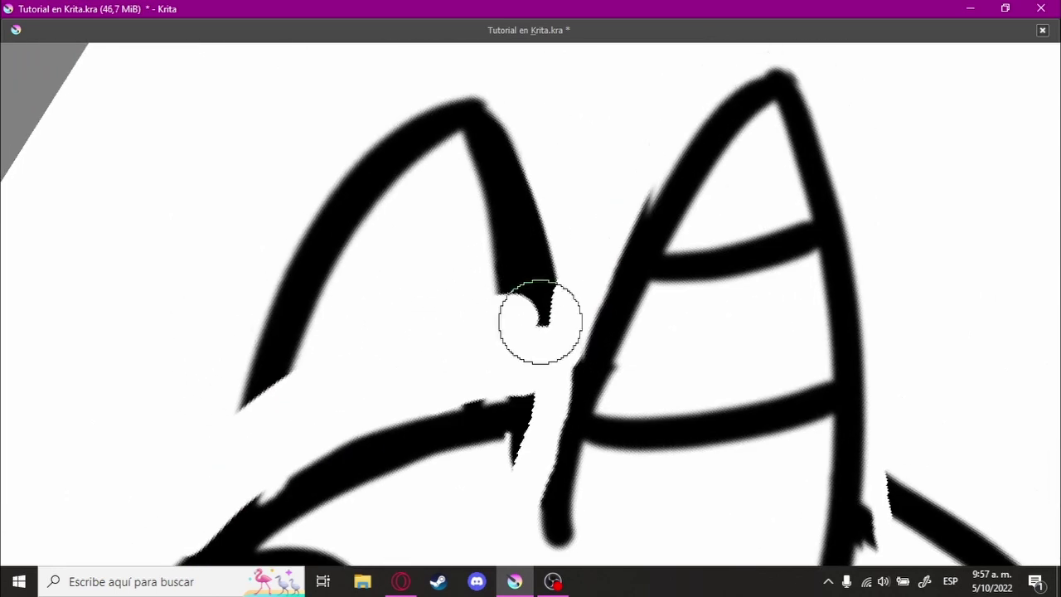
scroll(539, 320, down, 1)
drag(477, 170, 392, 283)
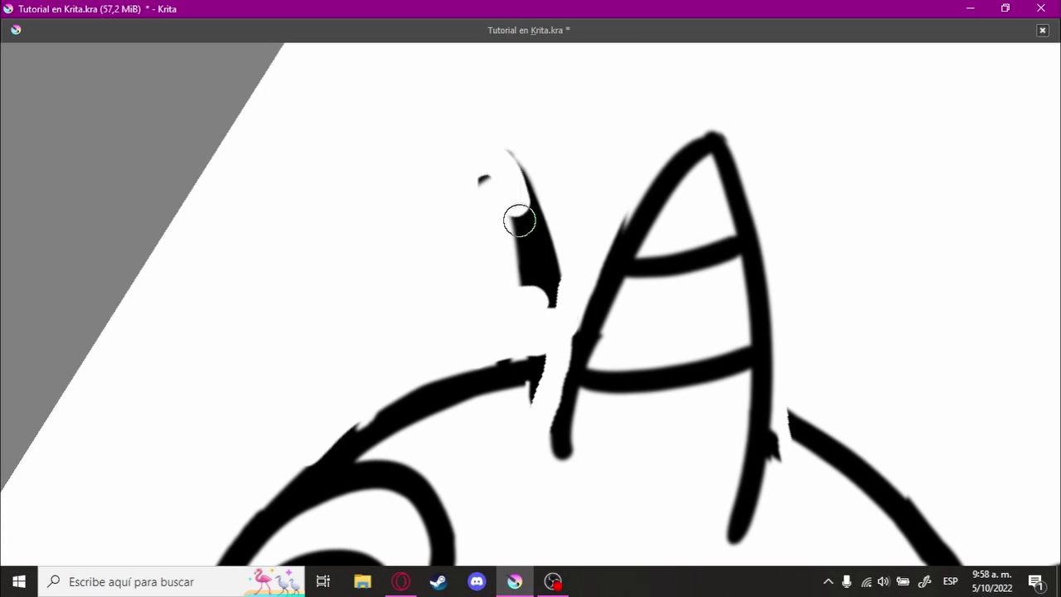
drag(520, 219, 515, 218)
- Zoom out and reset the canvas rotation to upright
scroll(465, 403, up, 3)
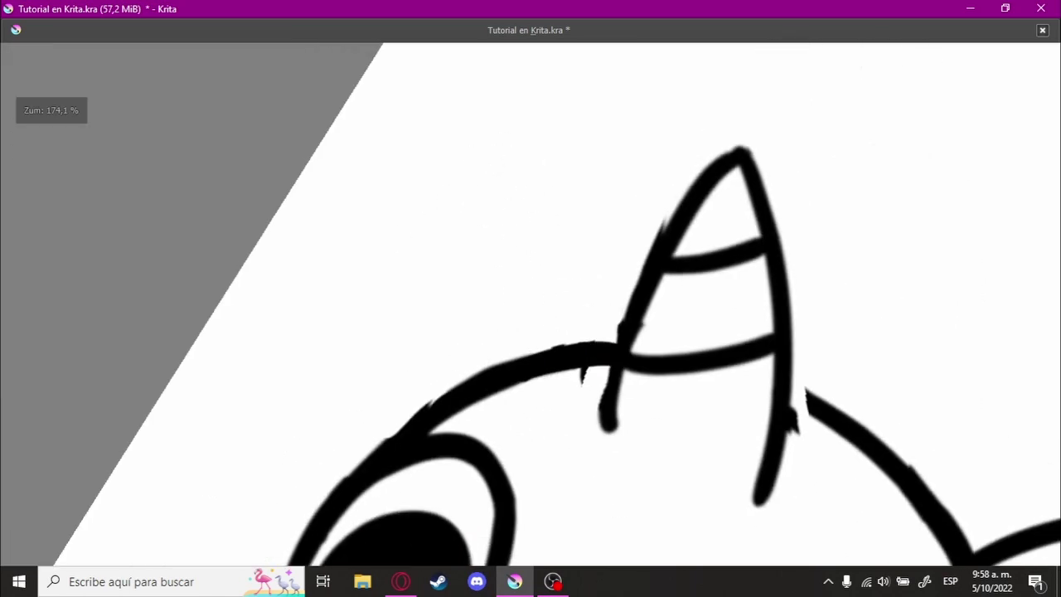
drag(628, 362, 675, 217)
scroll(675, 217, down, 2)
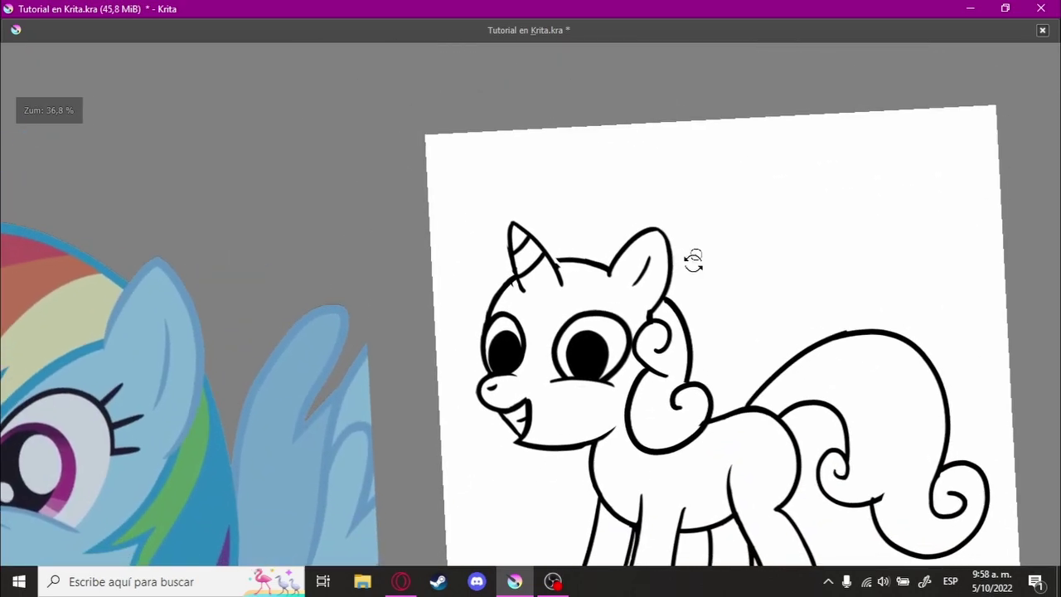
scroll(692, 260, down, 2)
scroll(691, 298, down, 2)
key(5)
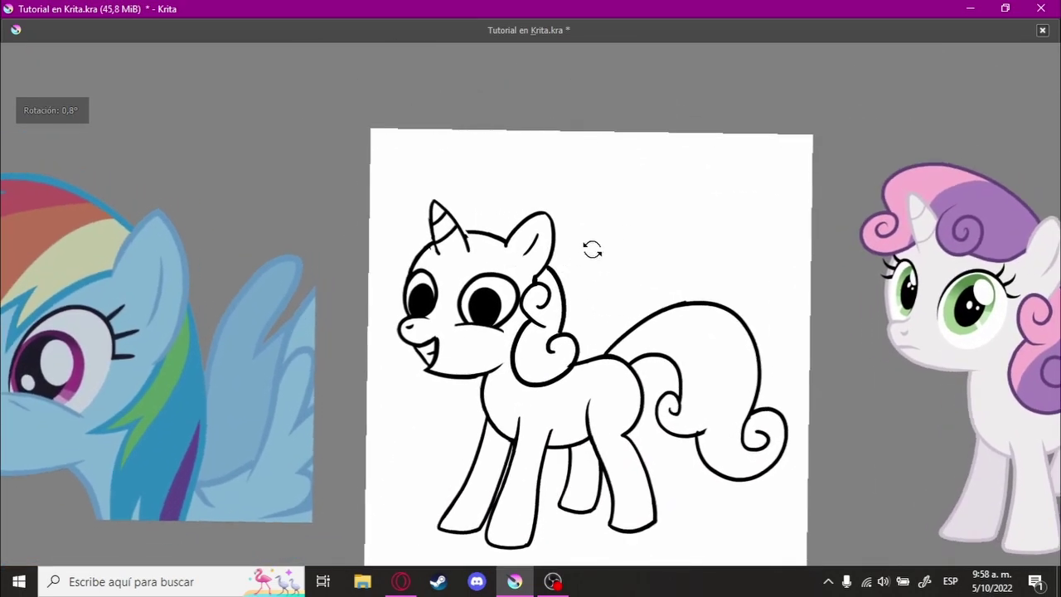
drag(398, 225, 393, 233)
- Draw a spiral forelock curl to the left of the unicorn's horn
scroll(393, 233, up, 2)
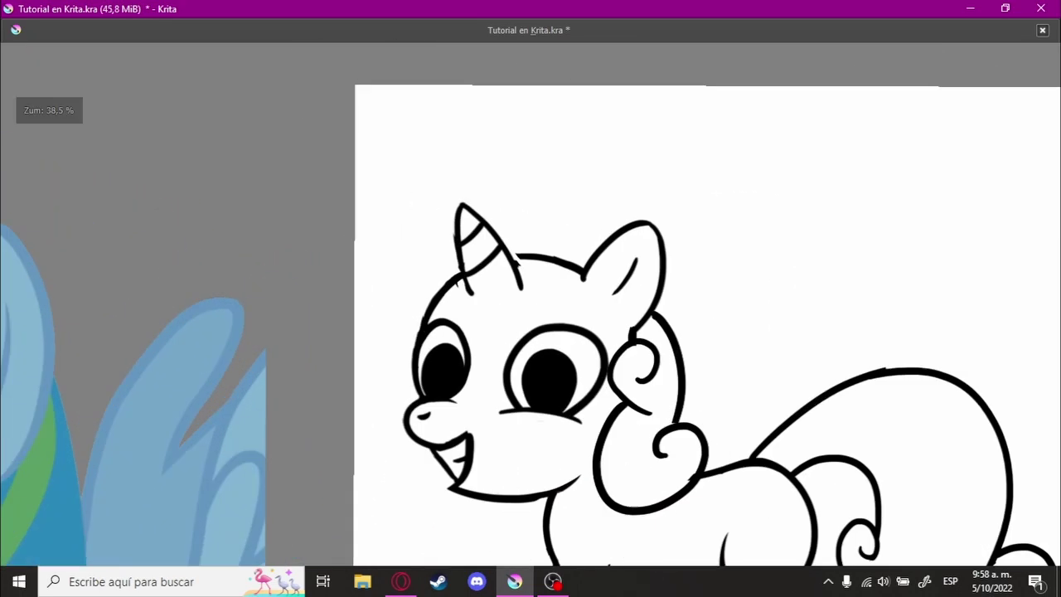
scroll(393, 264, up, 3)
drag(457, 253, 442, 274)
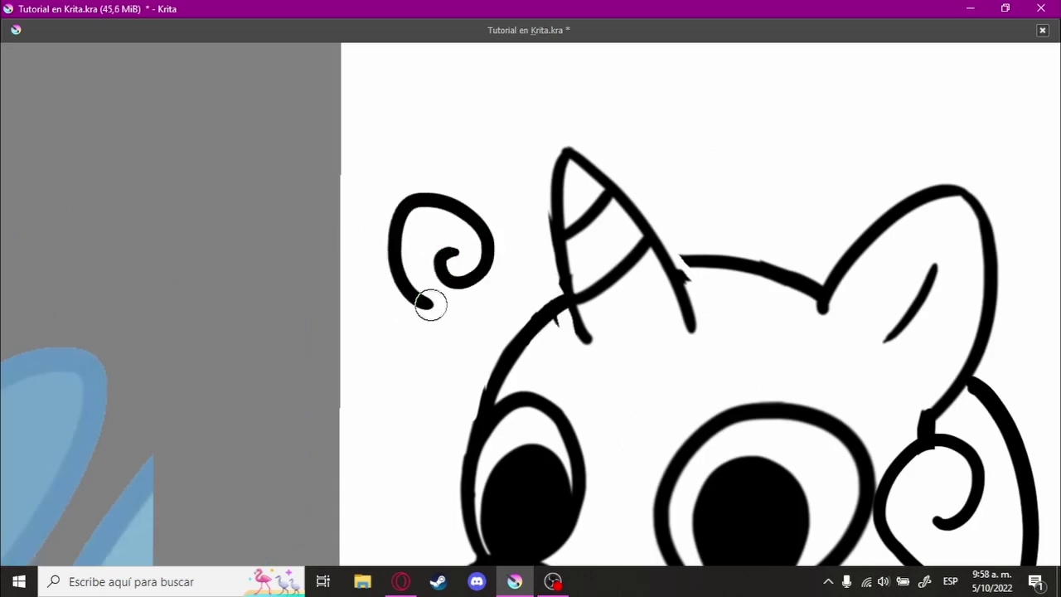
key(ctrl+z)
key(ctrl+z)
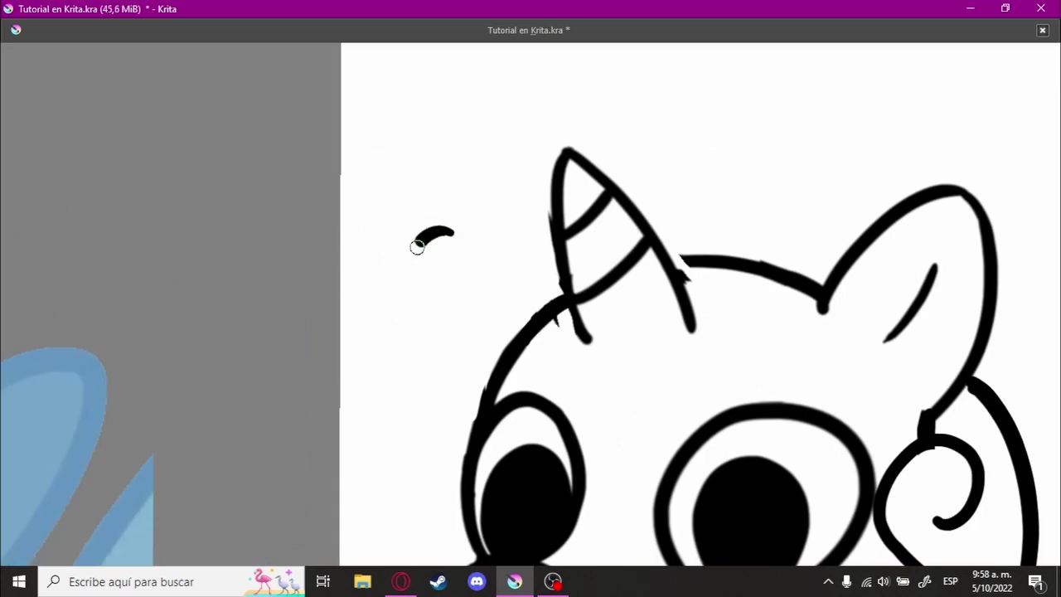
mouse_move(416, 247)
mouse_down()
mouse_move(358, 239)
mouse_move(506, 299)
mouse_up()
key(ctrl+z)
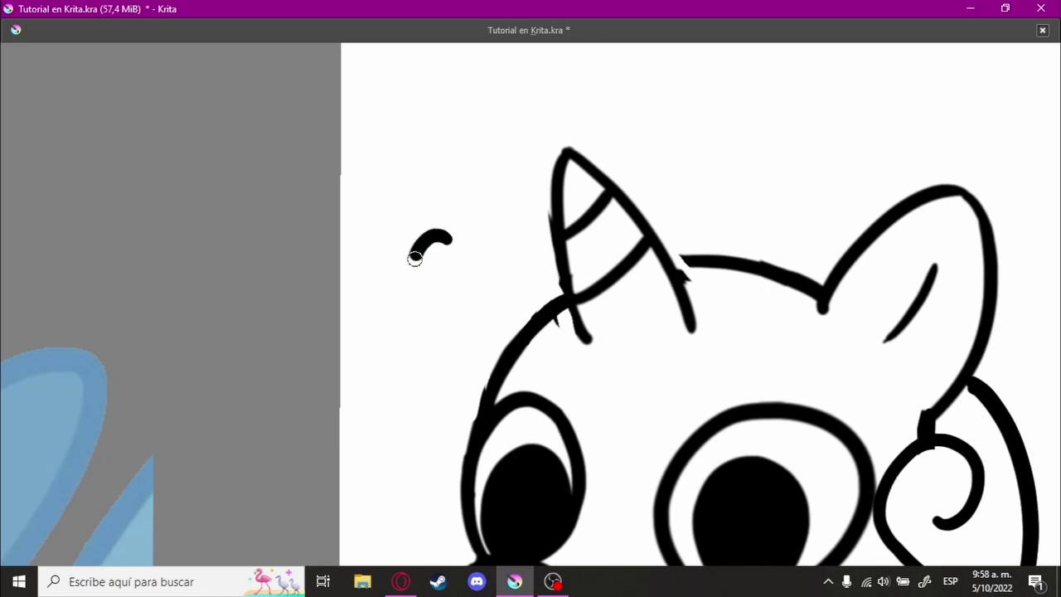
drag(415, 258, 371, 258)
- Sketch a long mane stroke arching from the spiral over the head
scroll(486, 308, down, 5)
scroll(369, 294, up, 2)
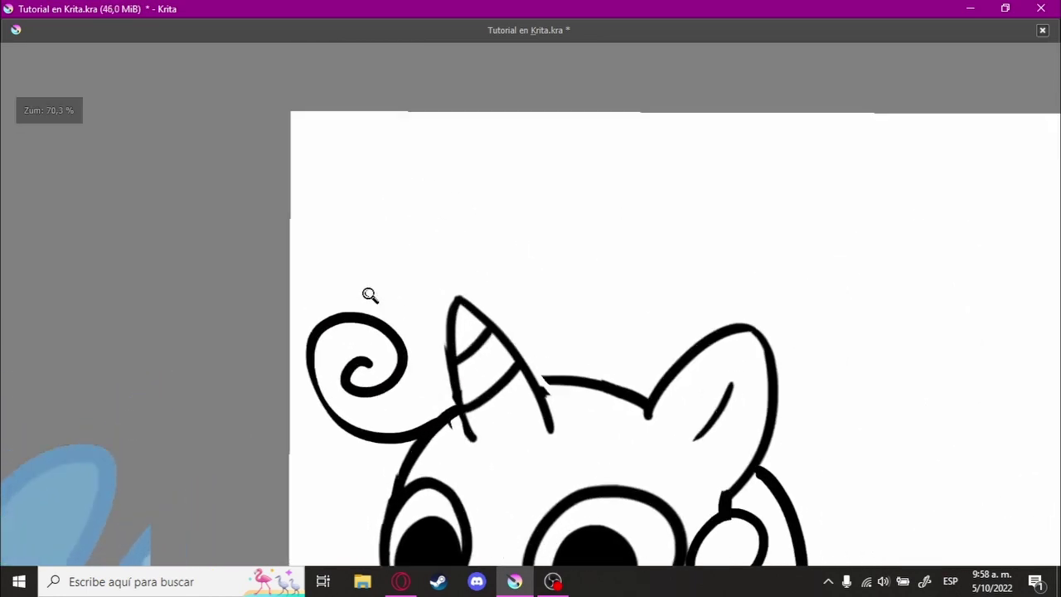
scroll(386, 331, up, 1)
mouse_move(401, 360)
mouse_down()
mouse_move(533, 187)
mouse_move(735, 307)
mouse_up()
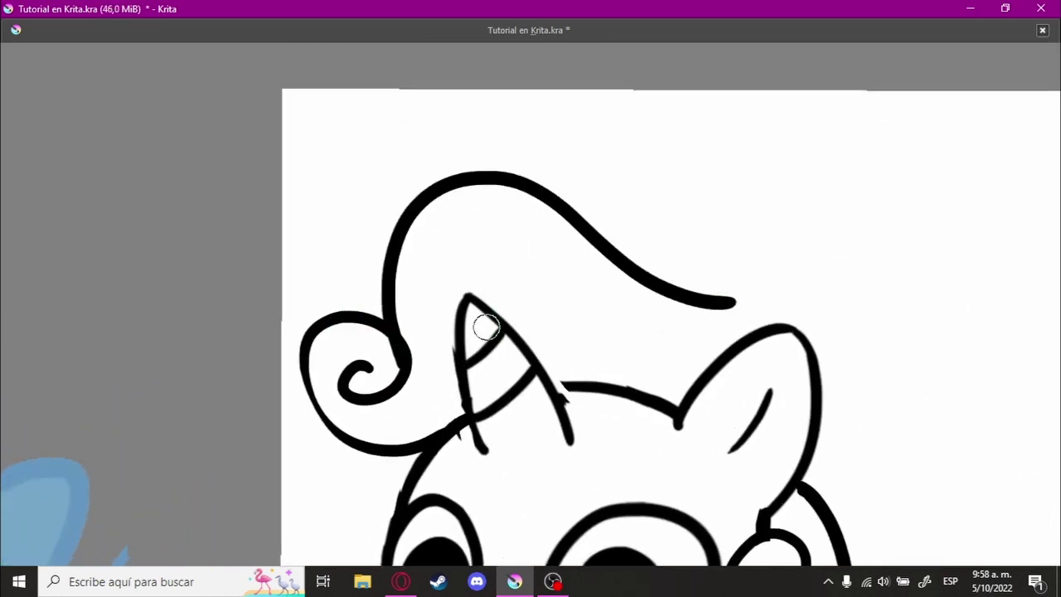
key(ctrl+z)
drag(400, 238, 751, 330)
scroll(556, 395, down, 2)
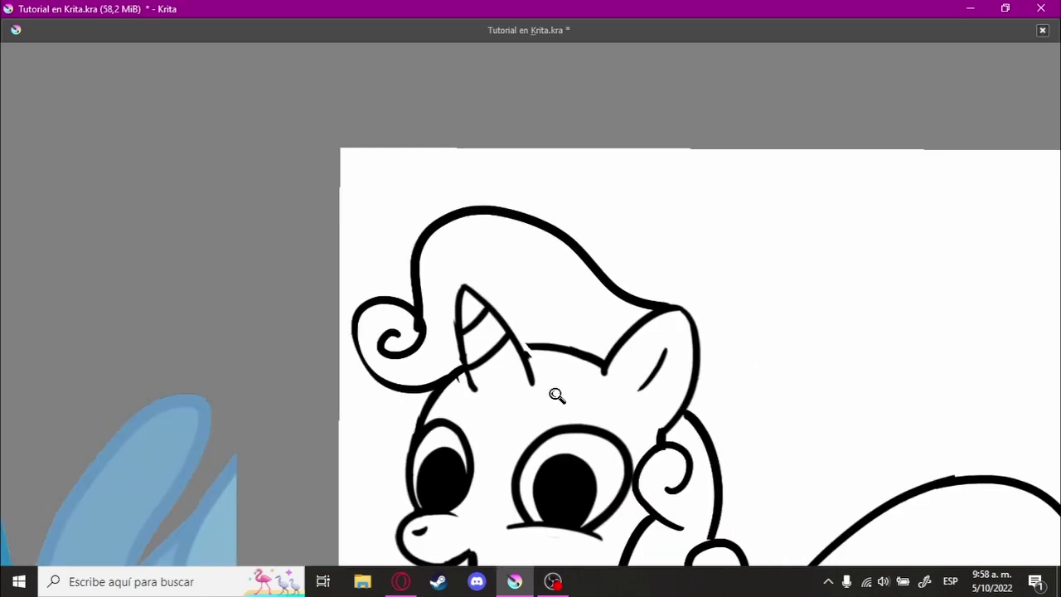
scroll(539, 305, down, 2)
- Redraw the mane as an arc from the spiral to the right ear
drag(539, 306, 462, 337)
scroll(461, 337, up, 3)
key(ctrl+z)
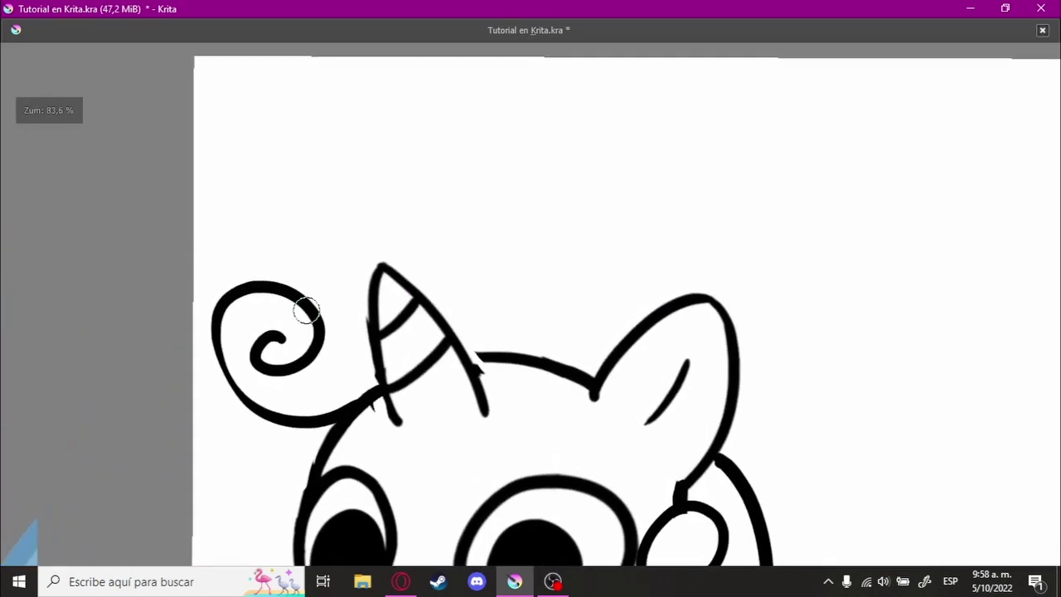
drag(323, 333, 667, 342)
key(ctrl+z)
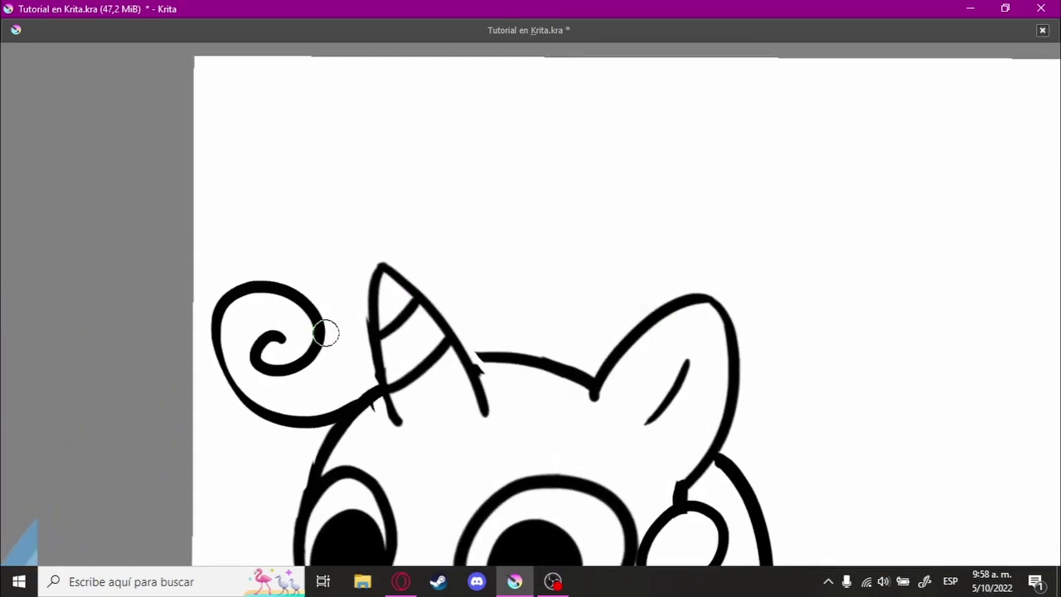
drag(319, 273, 674, 314)
key(ctrl+z)
mouse_move(312, 340)
mouse_down()
mouse_move(606, 327)
mouse_move(535, 346)
mouse_move(529, 328)
mouse_up()
drag(648, 367, 655, 331)
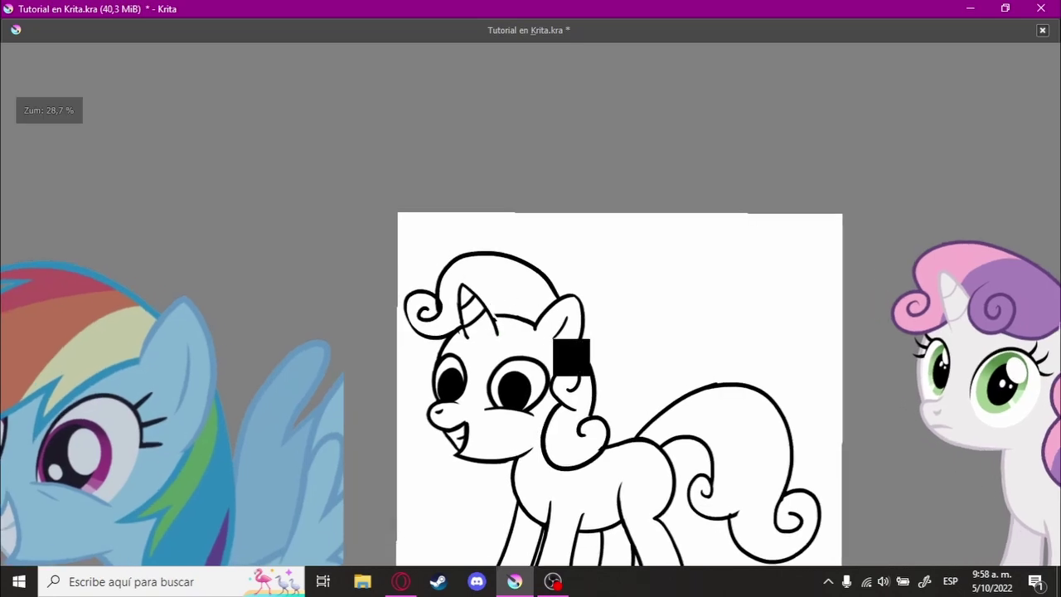
- Frame the pony's head and try a first curl right of the horn
scroll(424, 286, up, 3)
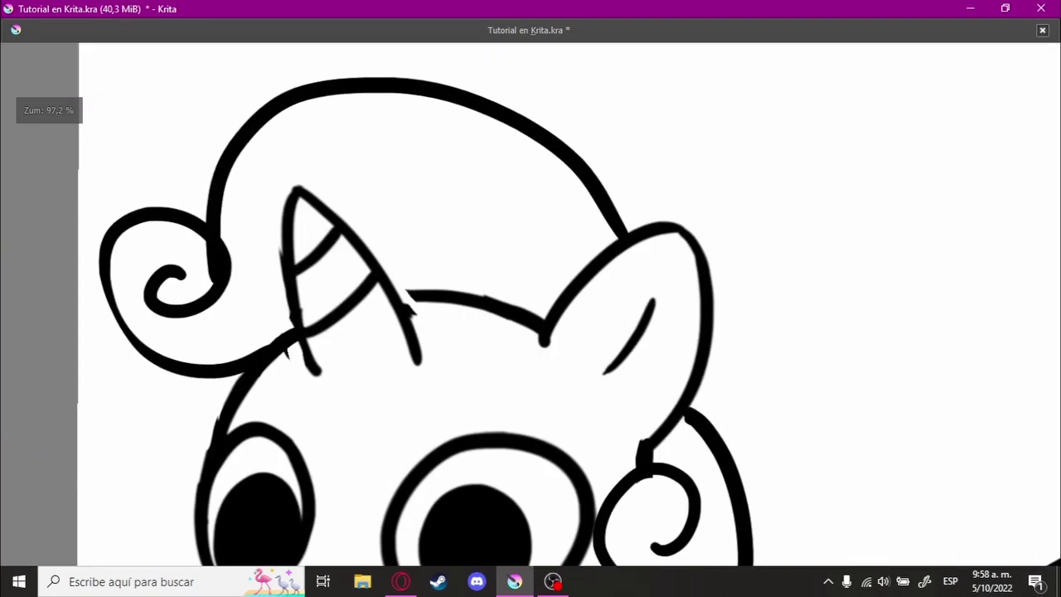
scroll(424, 286, up, 2)
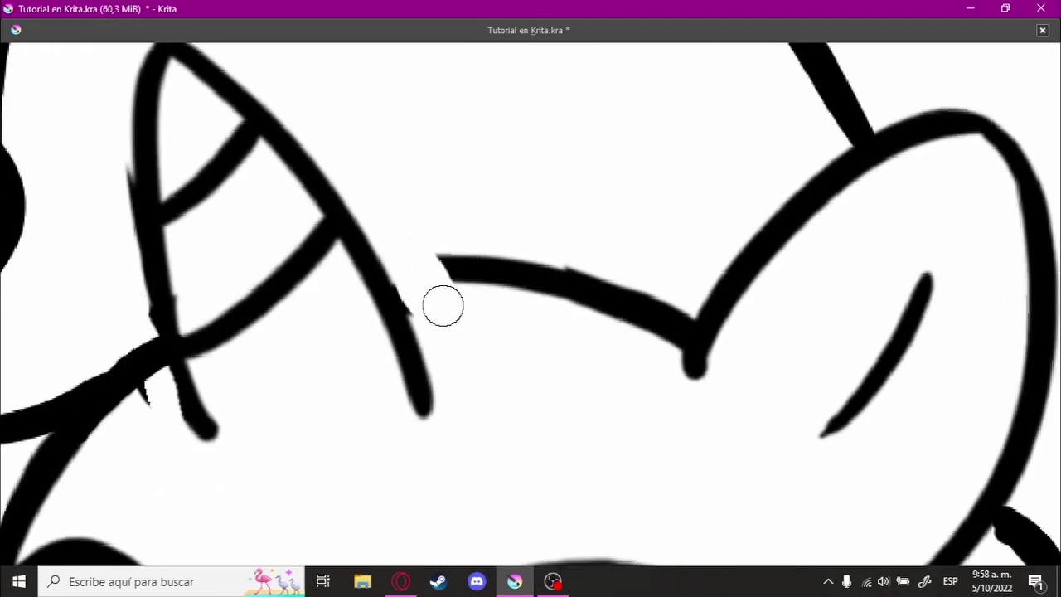
scroll(453, 276, down, 5)
drag(580, 331, 268, 362)
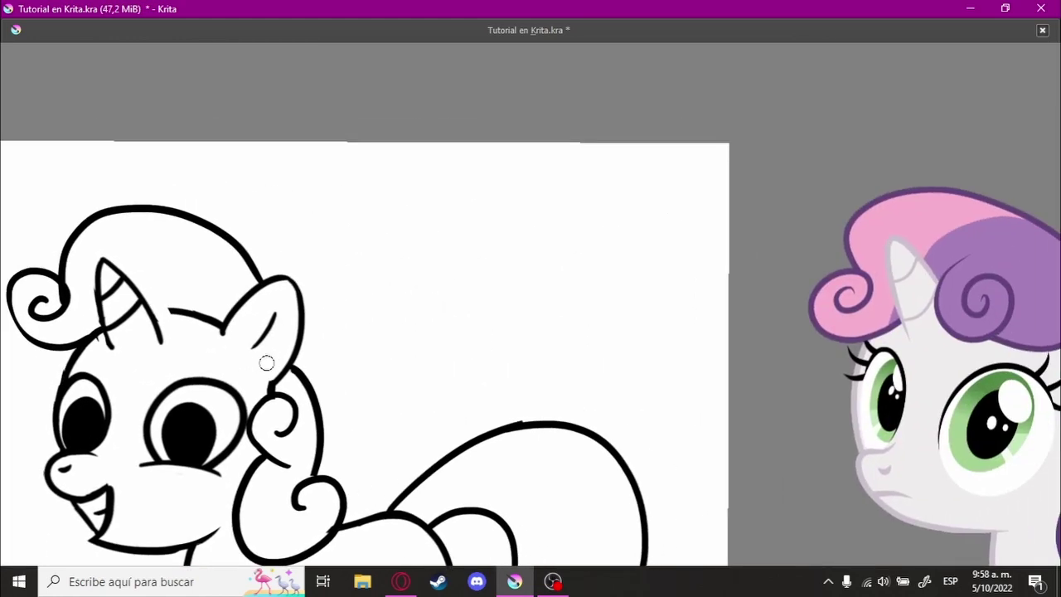
scroll(336, 284, up, 3)
scroll(336, 284, up, 2)
scroll(282, 277, up, 1)
scroll(281, 277, down, 3)
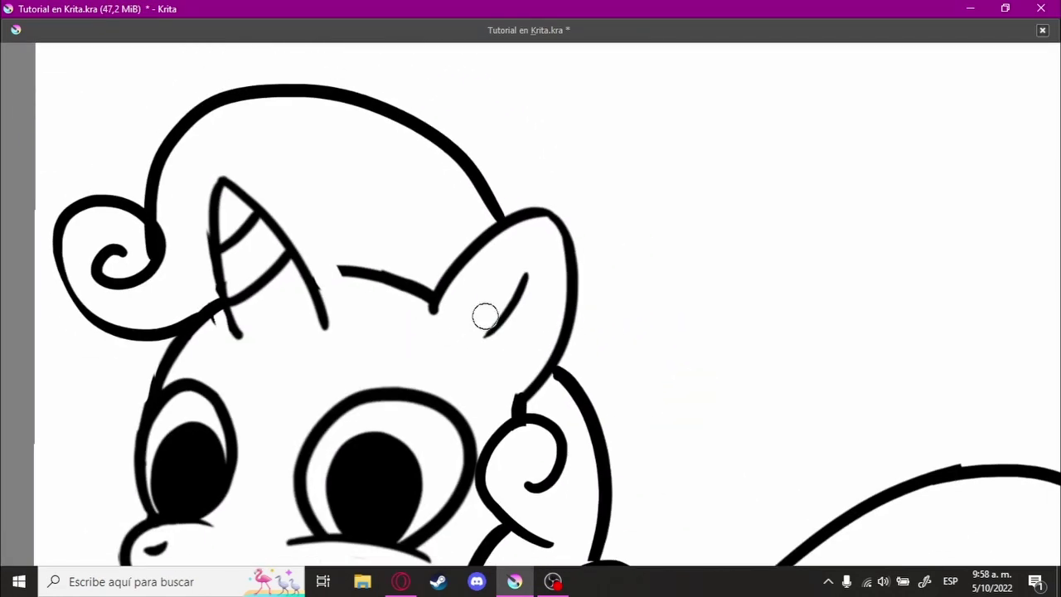
mouse_move(486, 314)
mouse_down()
mouse_move(339, 303)
mouse_move(443, 307)
mouse_move(413, 365)
mouse_up()
scroll(412, 365, up, 2)
mouse_move(372, 251)
mouse_down()
mouse_move(346, 202)
mouse_move(293, 244)
mouse_up()
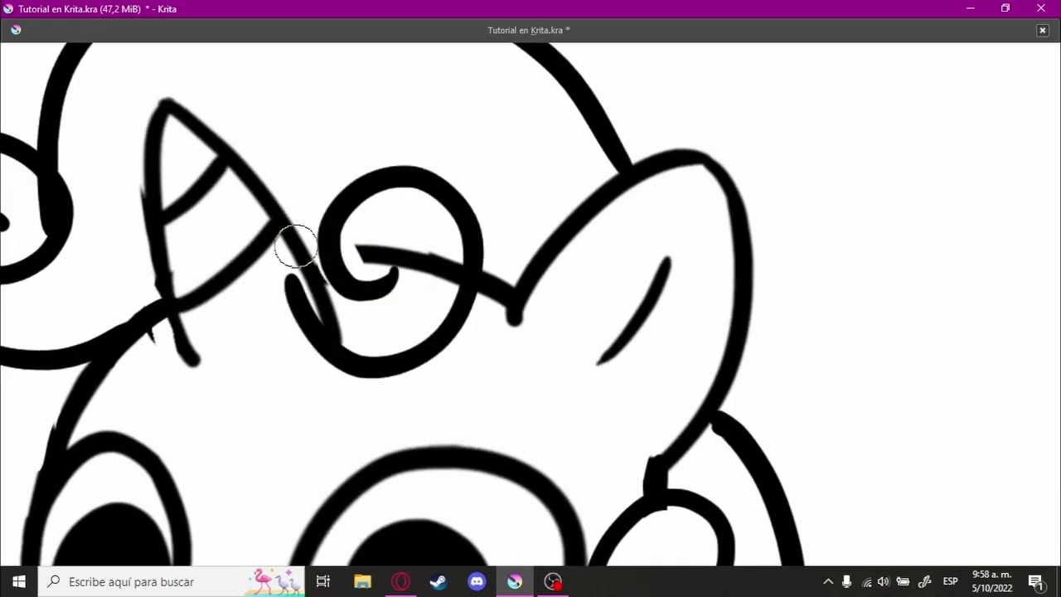
key(ctrl+z)
- Retry spiral curls just right of the horn, starting from the head line
drag(324, 298, 273, 315)
key(ctrl+z)
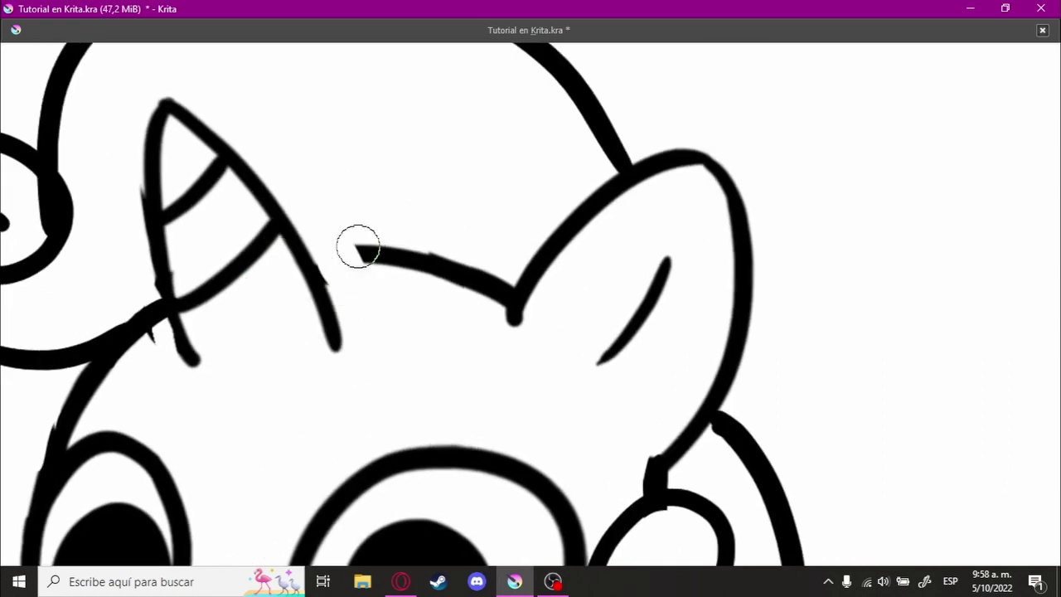
mouse_move(380, 252)
mouse_down()
mouse_move(450, 268)
mouse_move(350, 262)
mouse_up()
key(ctrl+z)
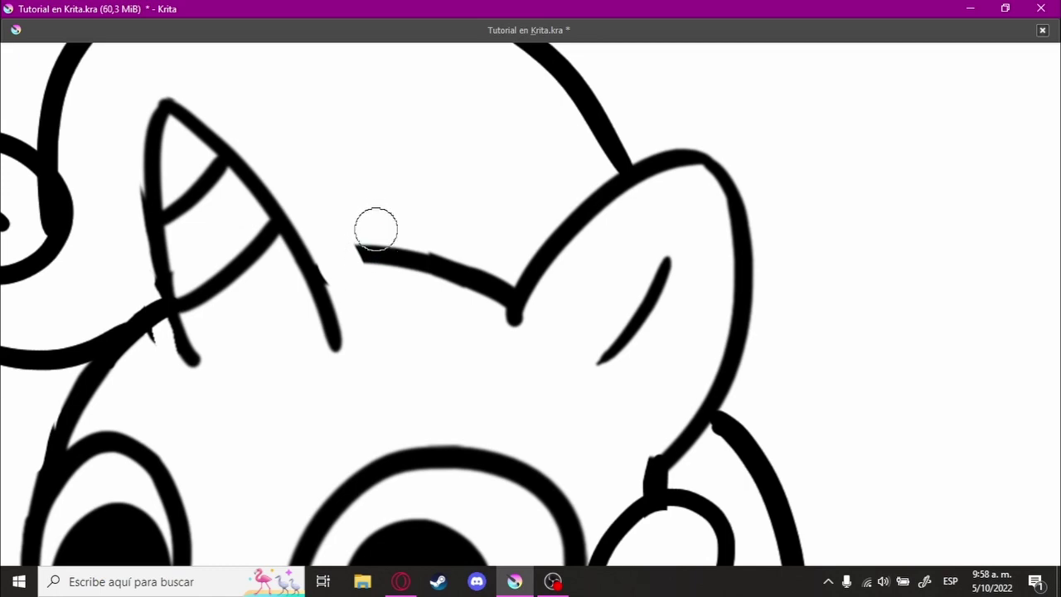
drag(340, 202, 268, 244)
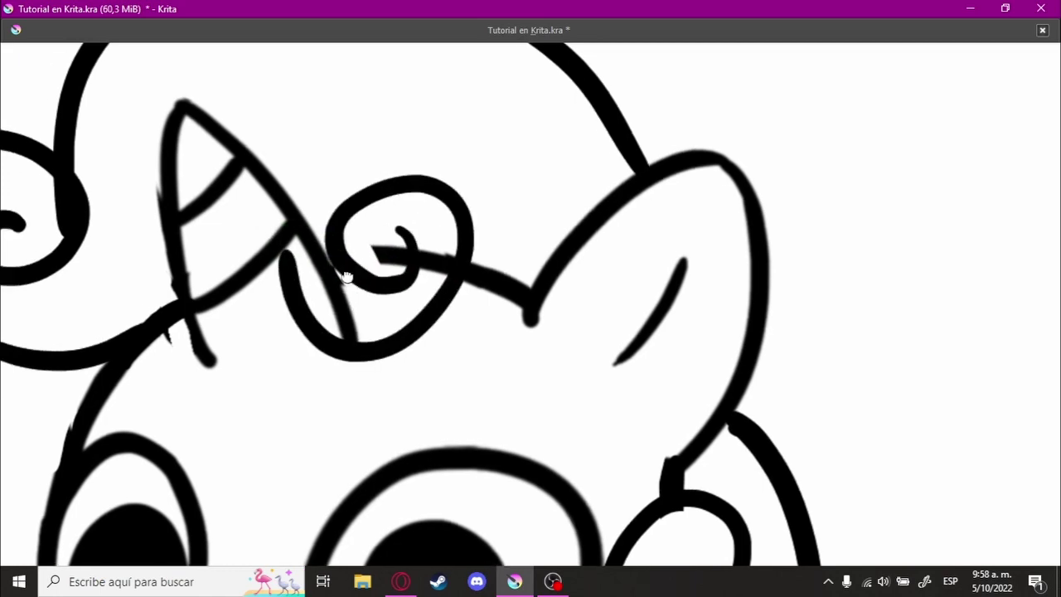
scroll(344, 339, down, 5)
scroll(351, 350, down, 2)
drag(426, 372, 522, 401)
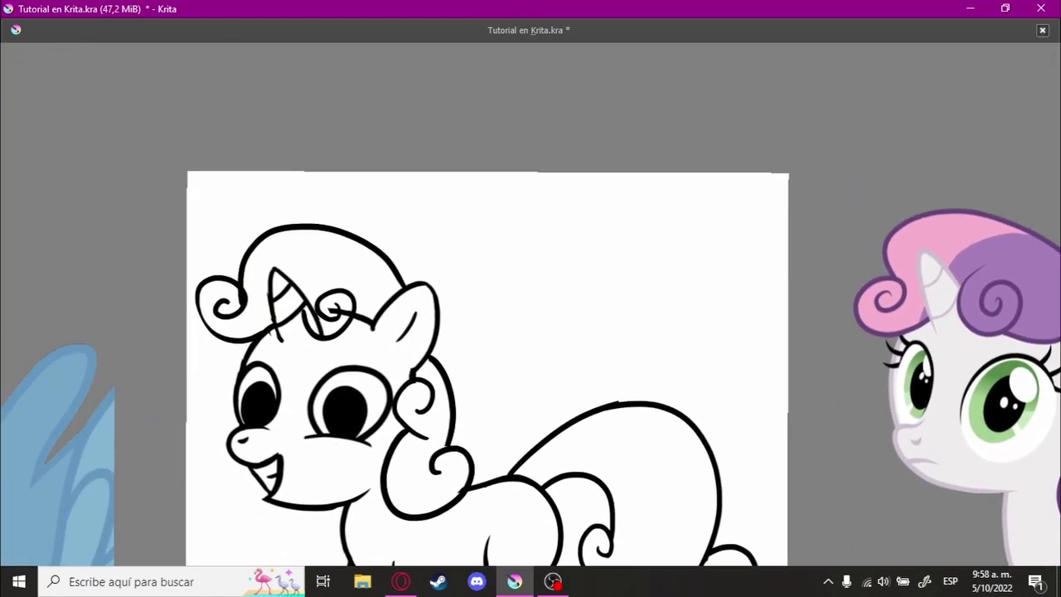
scroll(522, 400, up, 6)
key(ctrl+z)
- Settle on a spiral curl looping around the ring beside the horn
mouse_move(407, 190)
mouse_down()
mouse_move(525, 359)
mouse_move(419, 241)
mouse_up()
key(ctrl+z)
drag(372, 178, 504, 245)
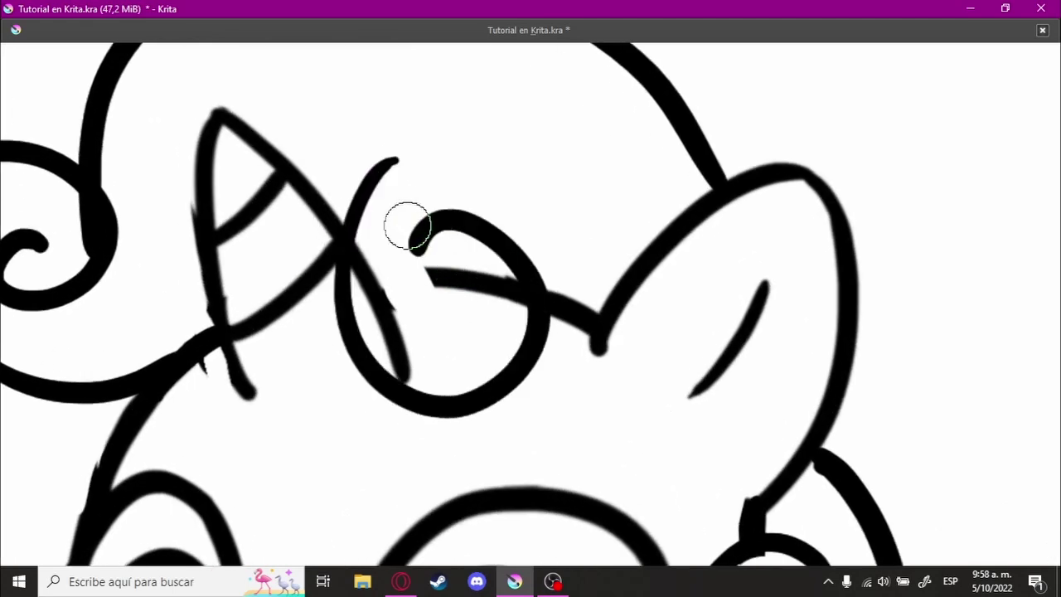
key(ctrl+z)
mouse_move(422, 162)
mouse_down()
mouse_move(369, 211)
mouse_move(474, 235)
mouse_move(486, 307)
mouse_up()
scroll(487, 265, up, 3)
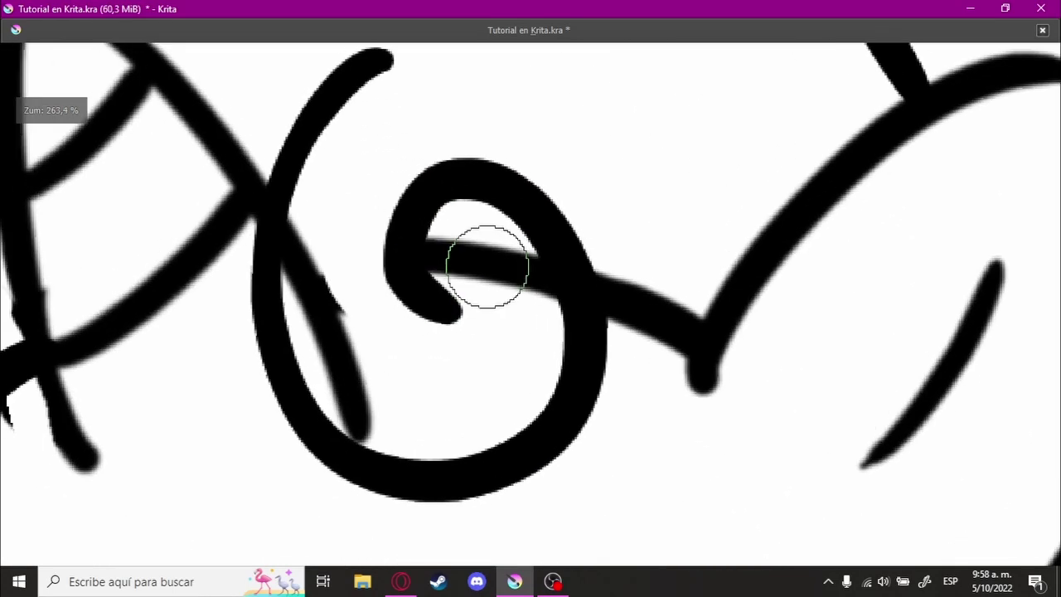
- Erase the head line crossing through the new curl, tilting the view to reach it
drag(459, 255, 475, 269)
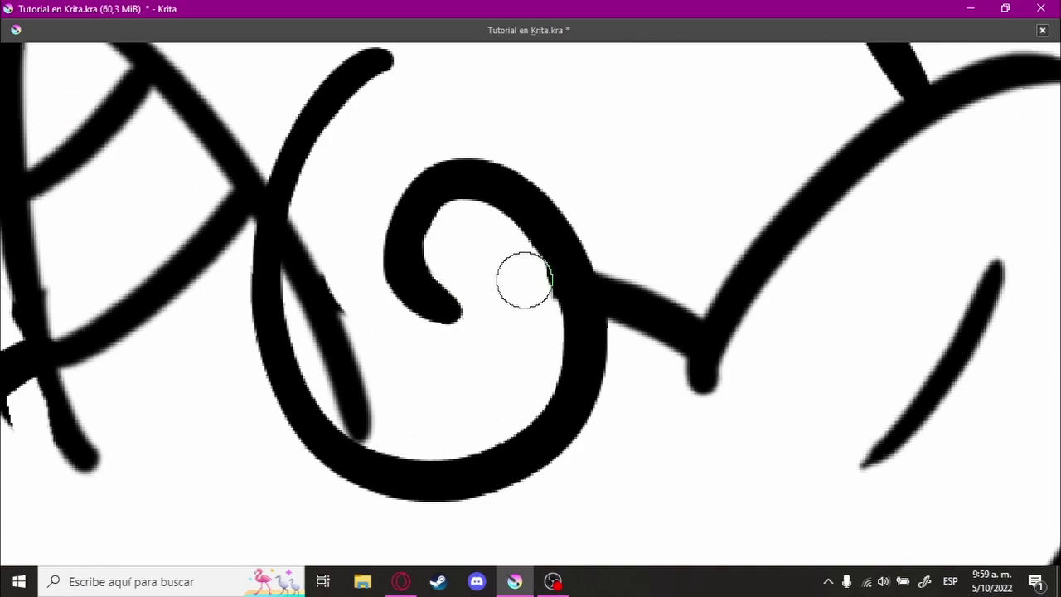
scroll(610, 182, down, 3)
scroll(593, 309, up, 3)
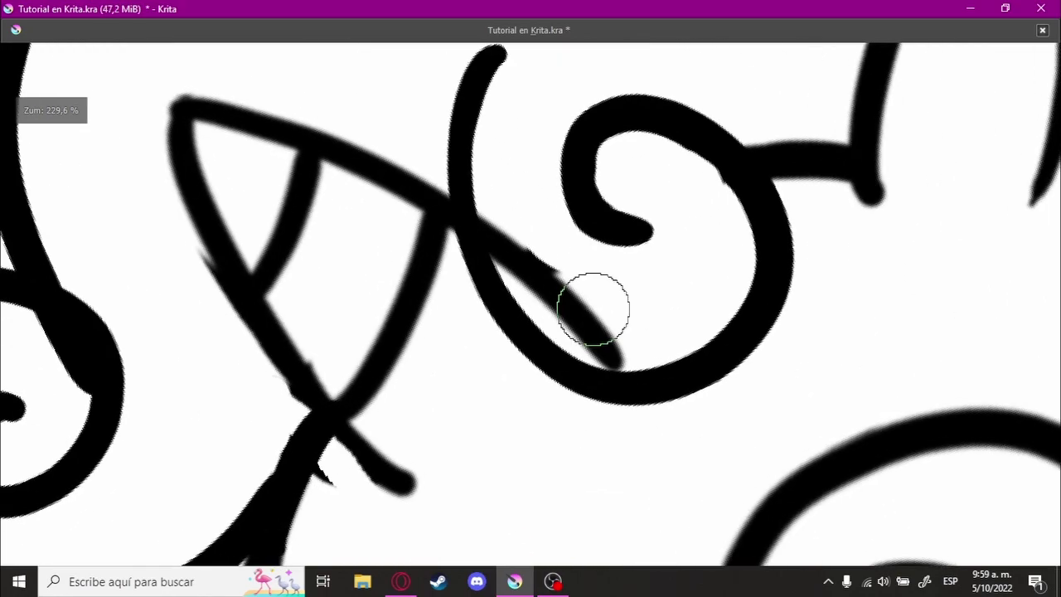
key(4)
key(4)
drag(479, 268, 601, 283)
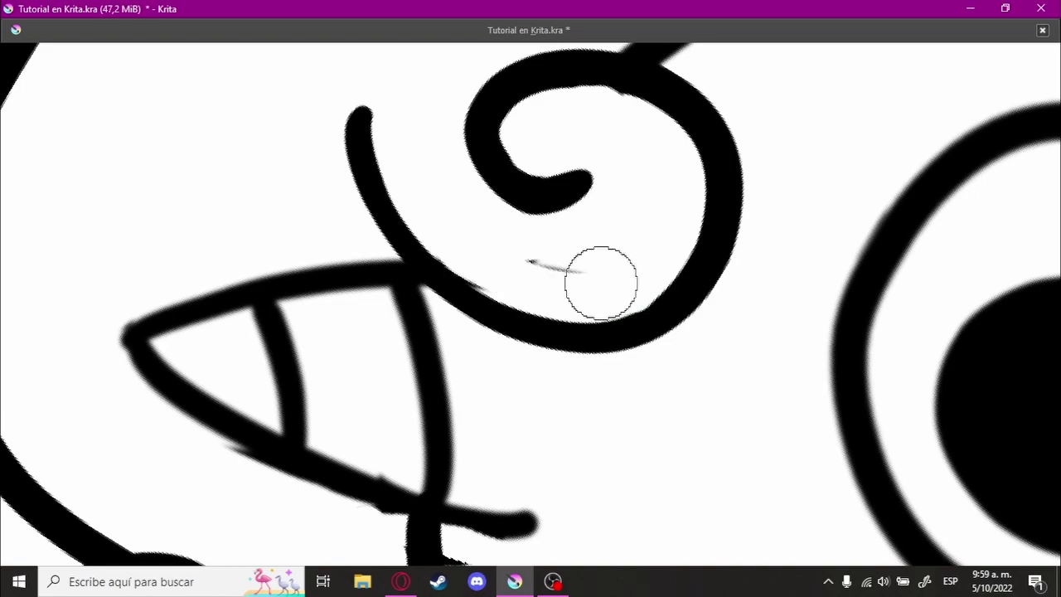
scroll(574, 276, down, 5)
mouse_move(685, 296)
mouse_down()
mouse_move(658, 211)
mouse_move(702, 262)
mouse_move(647, 270)
mouse_move(595, 233)
mouse_up()
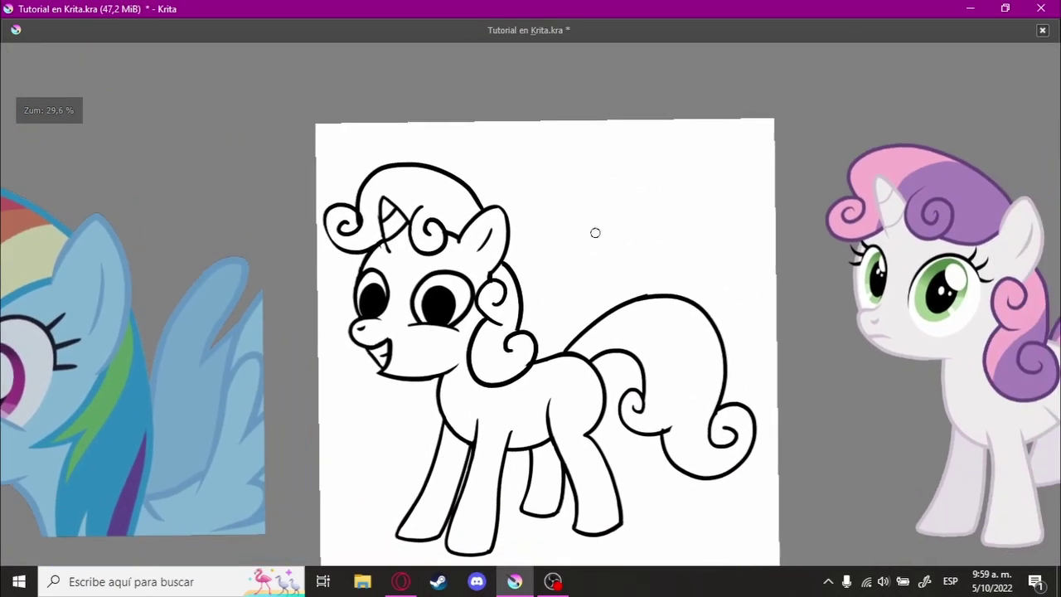
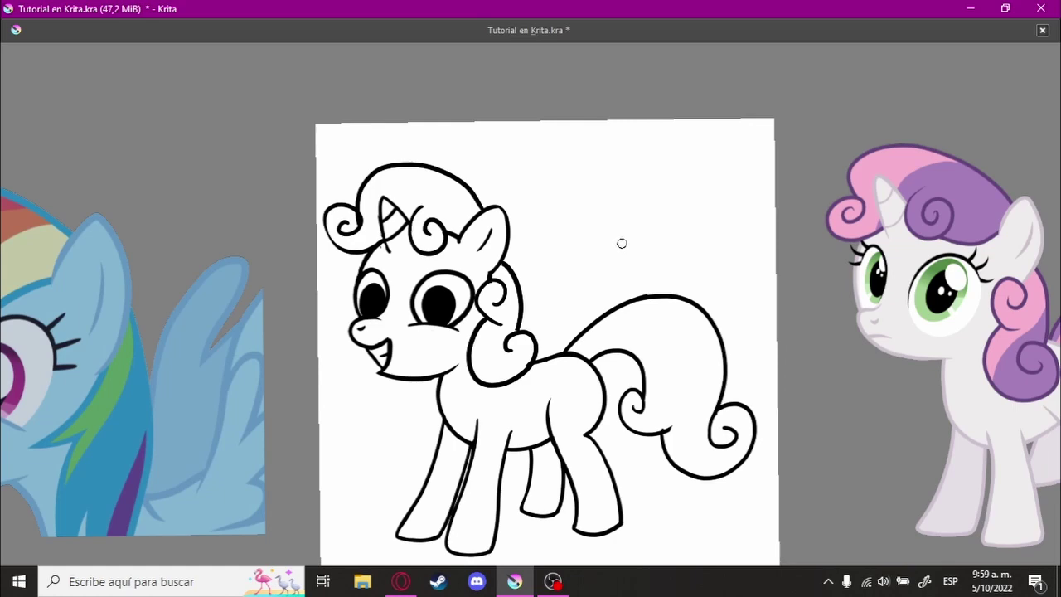
- Zoom in and out on the mane curls, then leave canvas-only mode to bring back the full workspace
scroll(414, 207, up, 5)
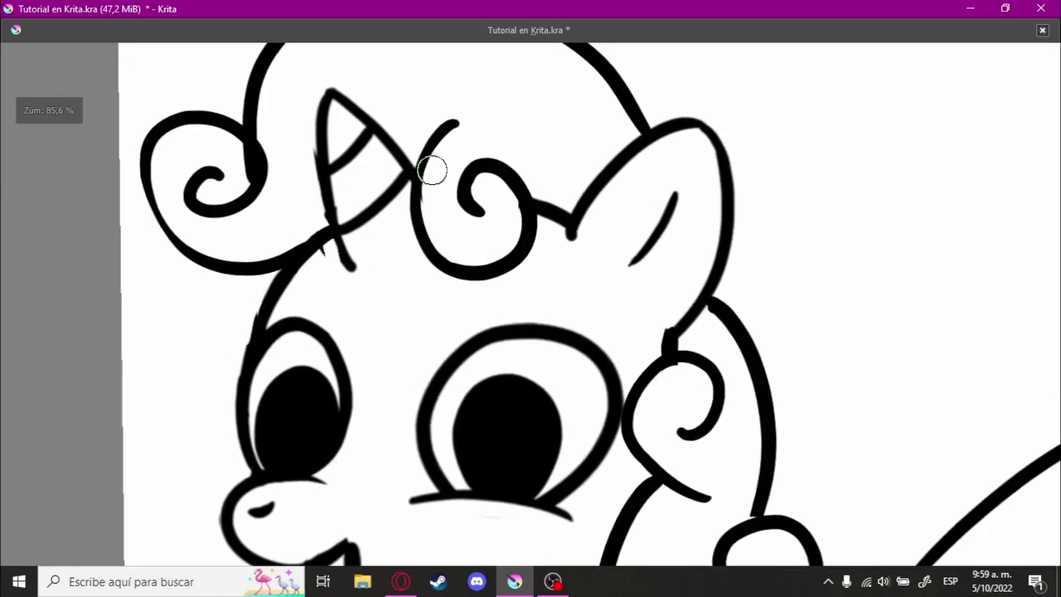
scroll(452, 201, up, 1)
scroll(445, 224, up, 2)
scroll(303, 201, up, 2)
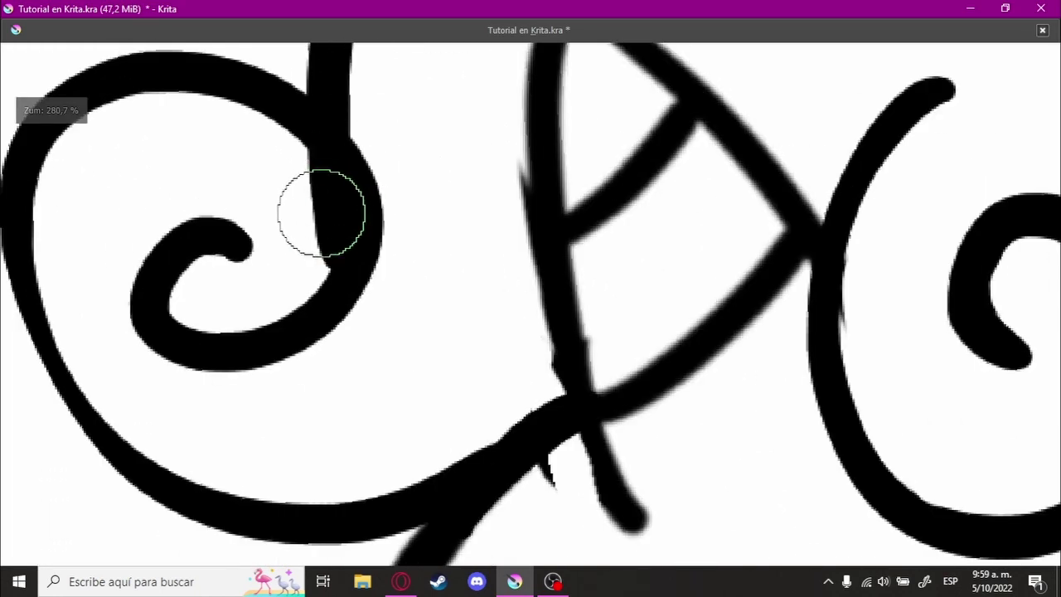
scroll(315, 211, down, 5)
scroll(403, 332, down, 2)
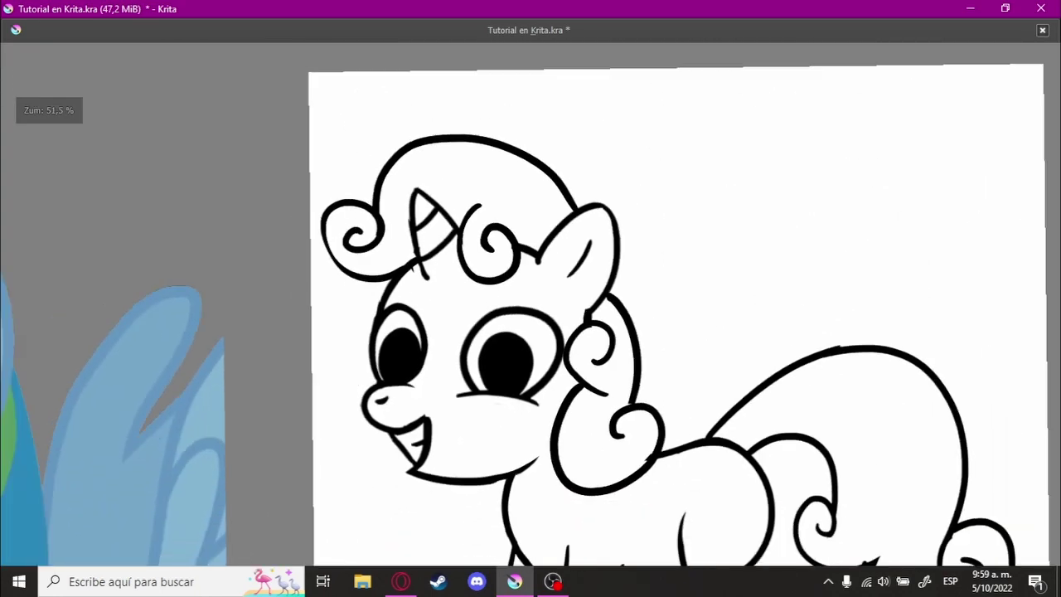
scroll(470, 290, down, 1)
scroll(470, 291, down, 1)
scroll(469, 290, down, 1)
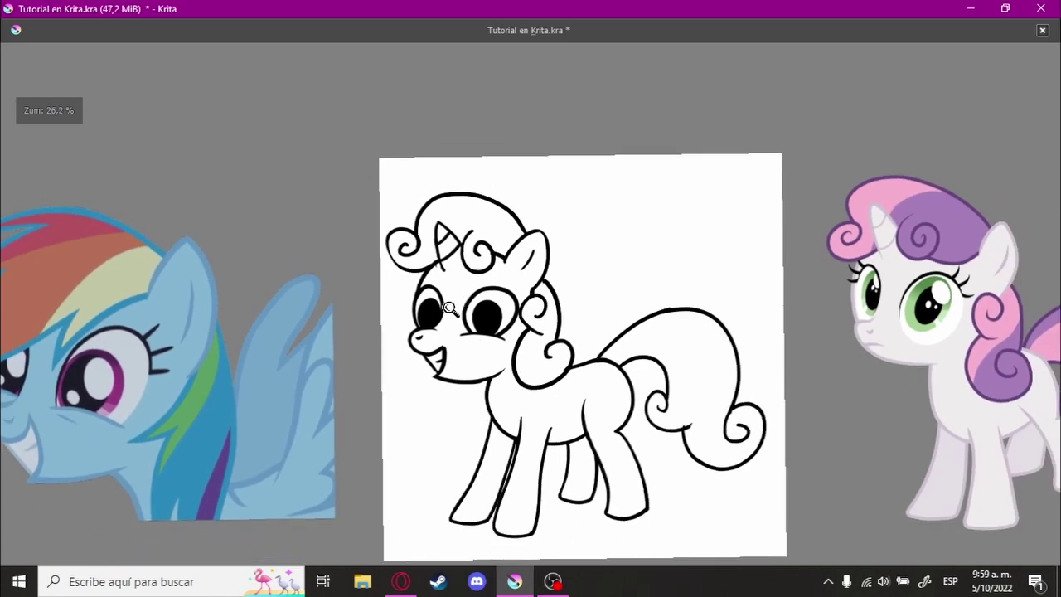
key(Tab)
scroll(605, 262, up, 1)
- Lasso the top of the mane and horn and shift it slightly with the Transform tool
scroll(580, 261, up, 1)
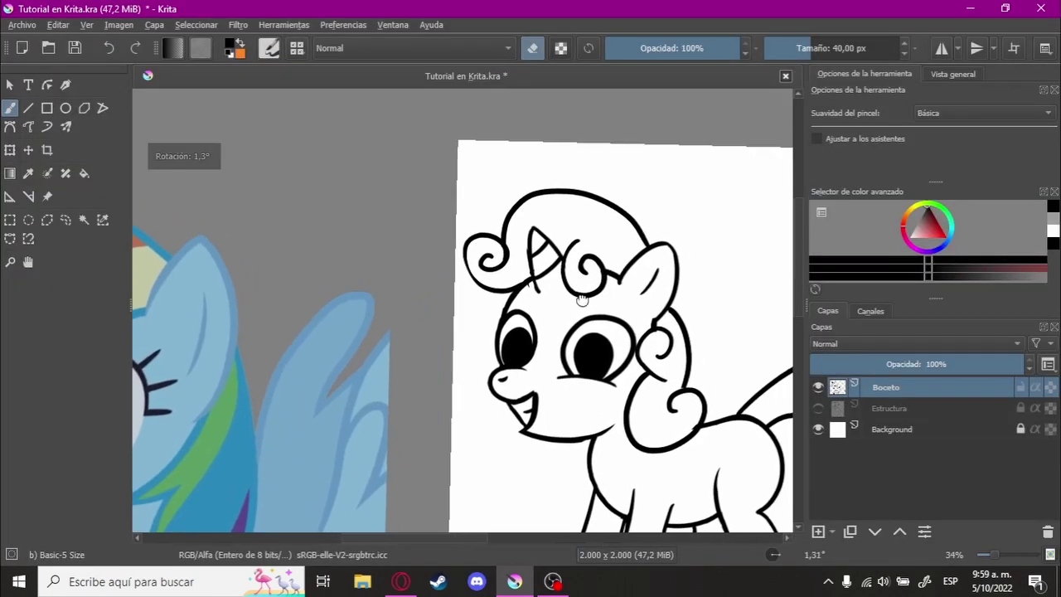
scroll(530, 256, up, 3)
click(66, 219)
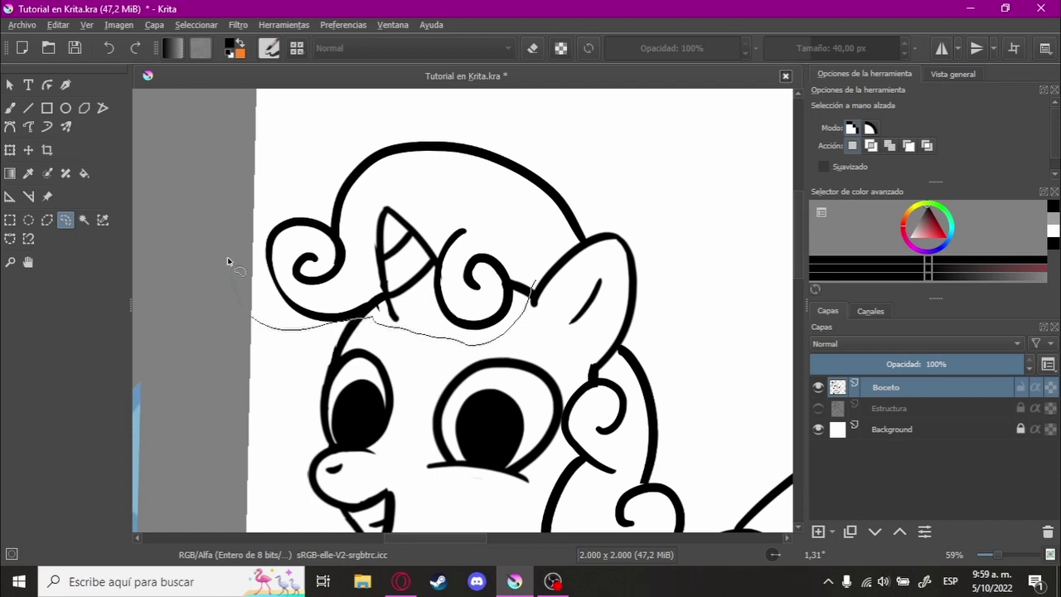
drag(561, 254, 574, 241)
key(5)
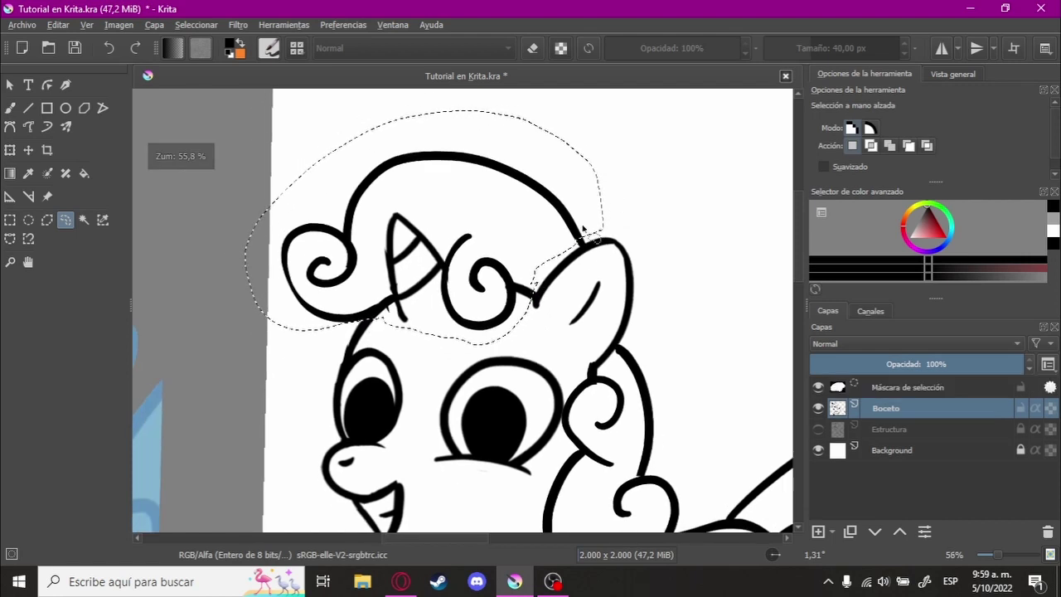
click(10, 150)
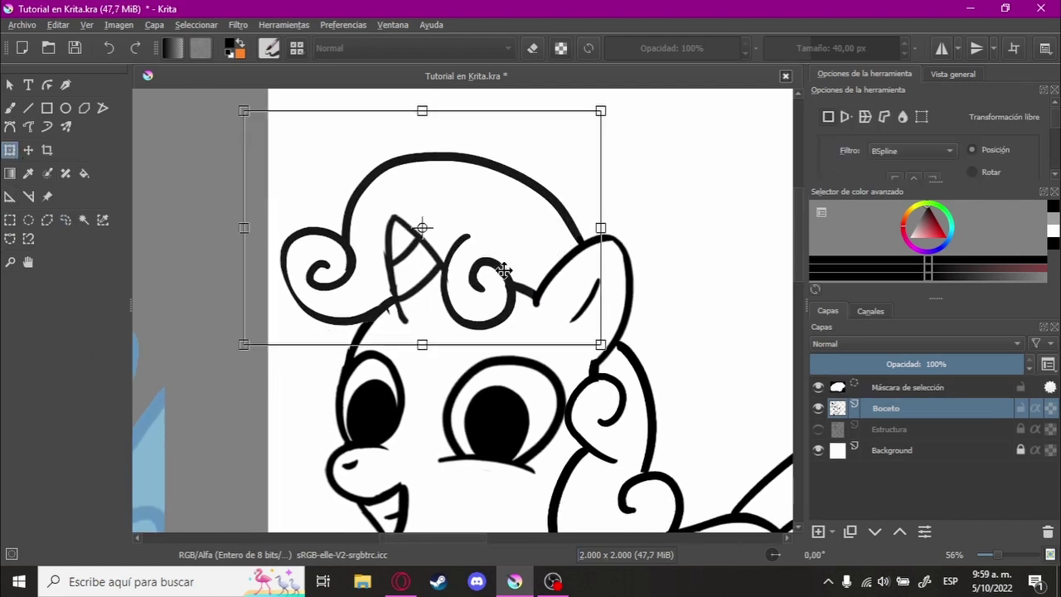
scroll(497, 273, up, 1)
mouse_move(474, 279)
mouse_down()
mouse_move(475, 291)
mouse_move(486, 279)
mouse_up()
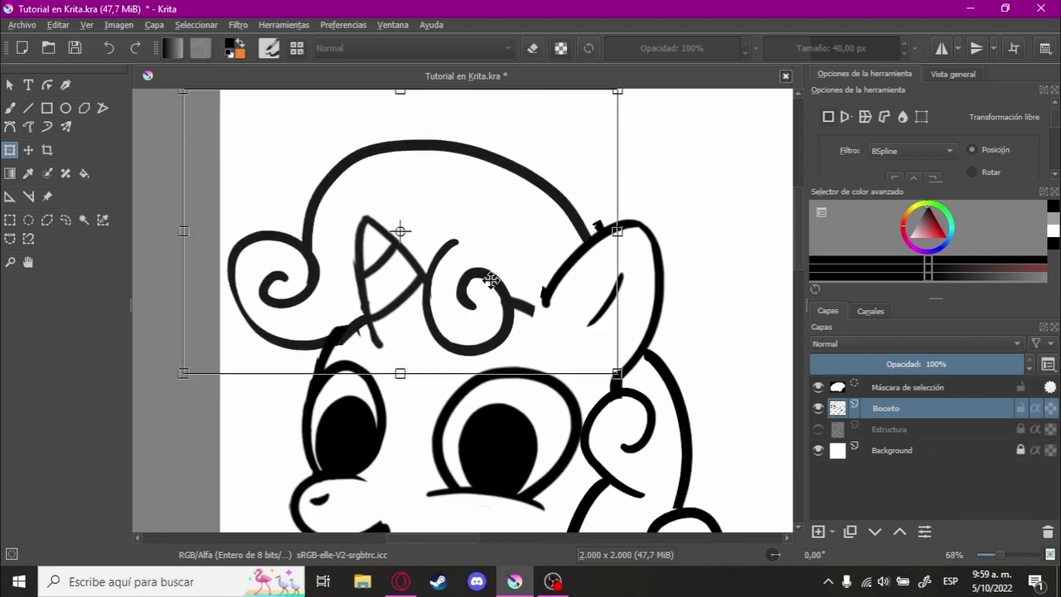
- Check the shifted mane at several zoom levels and apply the move
scroll(486, 279, down, 2)
scroll(516, 326, down, 2)
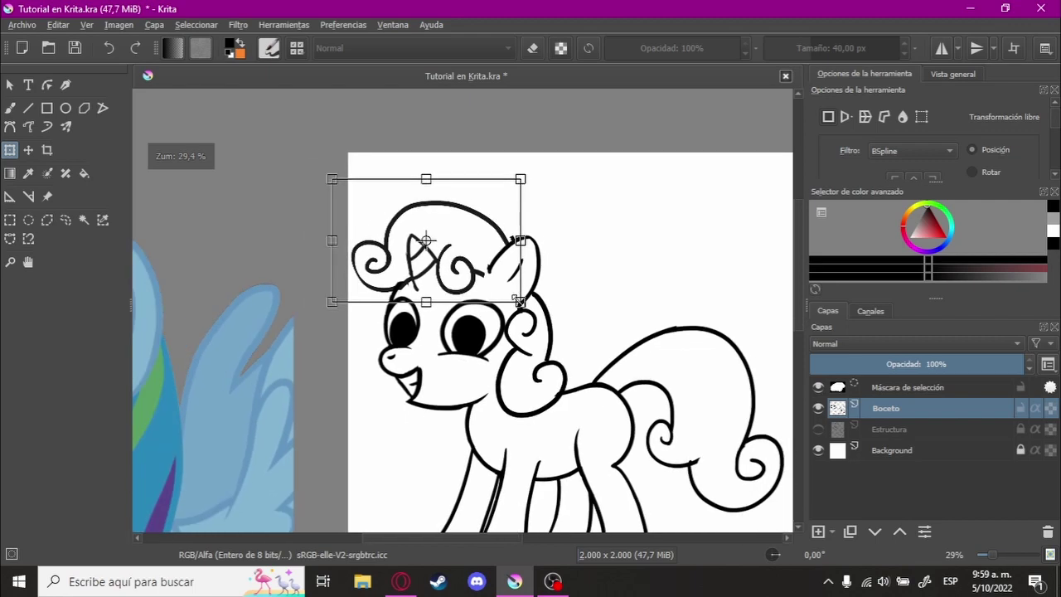
scroll(515, 296, up, 2)
scroll(405, 250, up, 2)
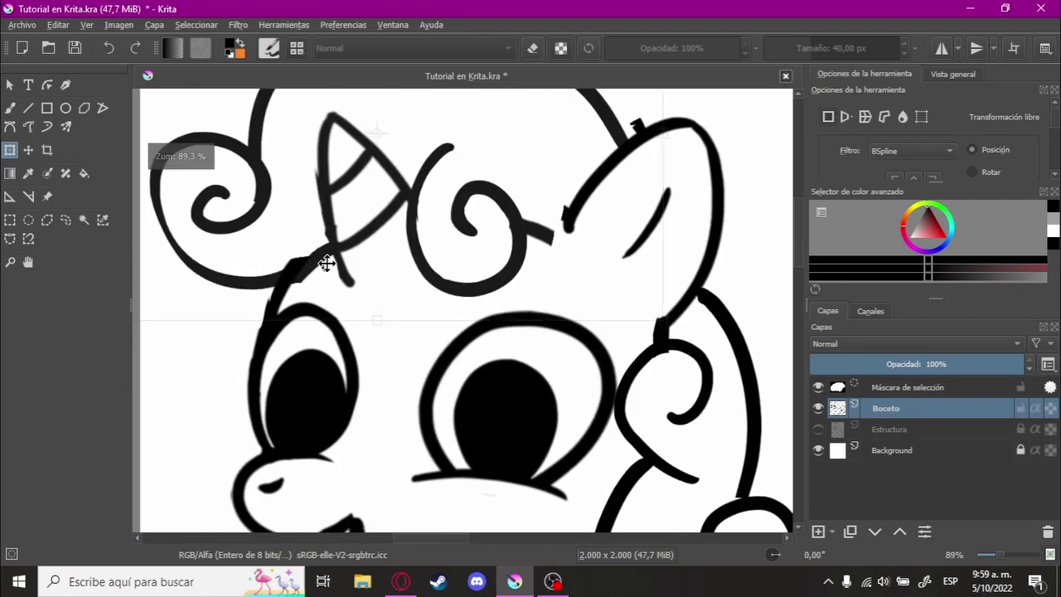
scroll(328, 263, down, 3)
scroll(199, 357, down, 2)
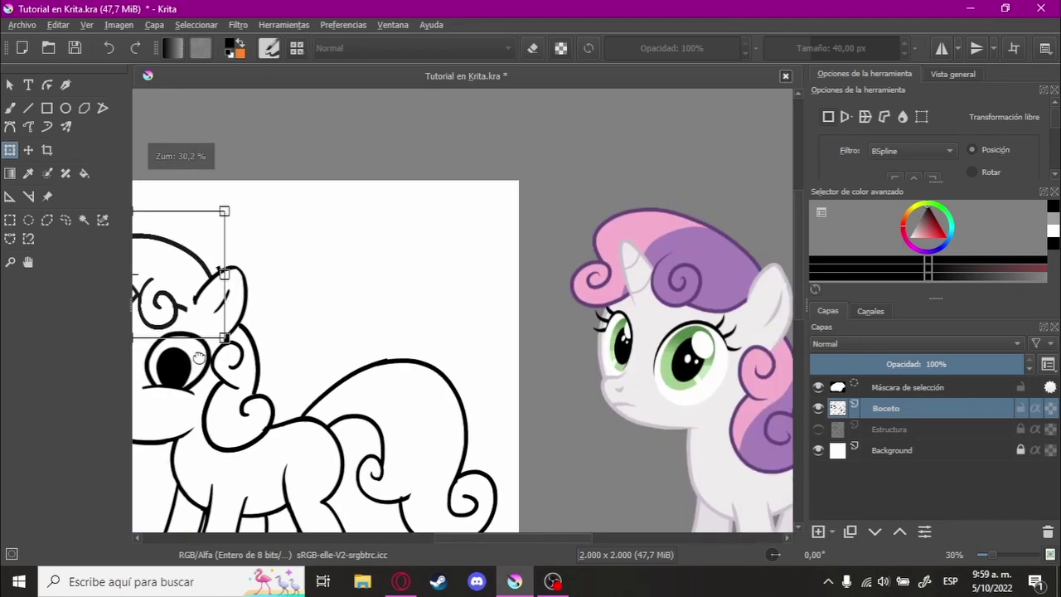
scroll(343, 253, up, 1)
scroll(443, 284, up, 3)
scroll(331, 276, up, 2)
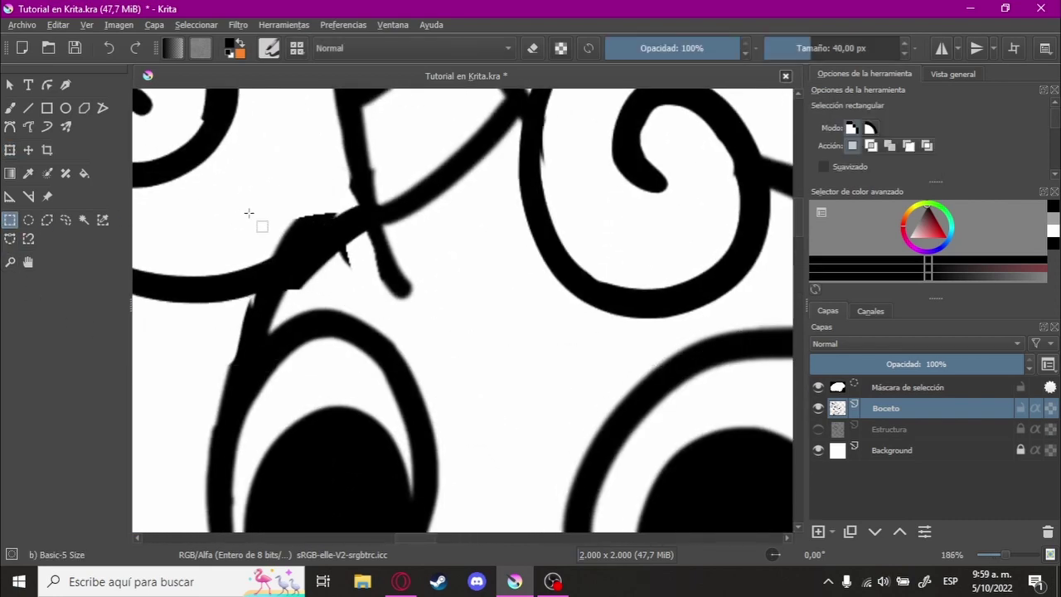
key(b)
- Lasso the swirl curl beside the horn and move it up a little
scroll(542, 284, up, 2)
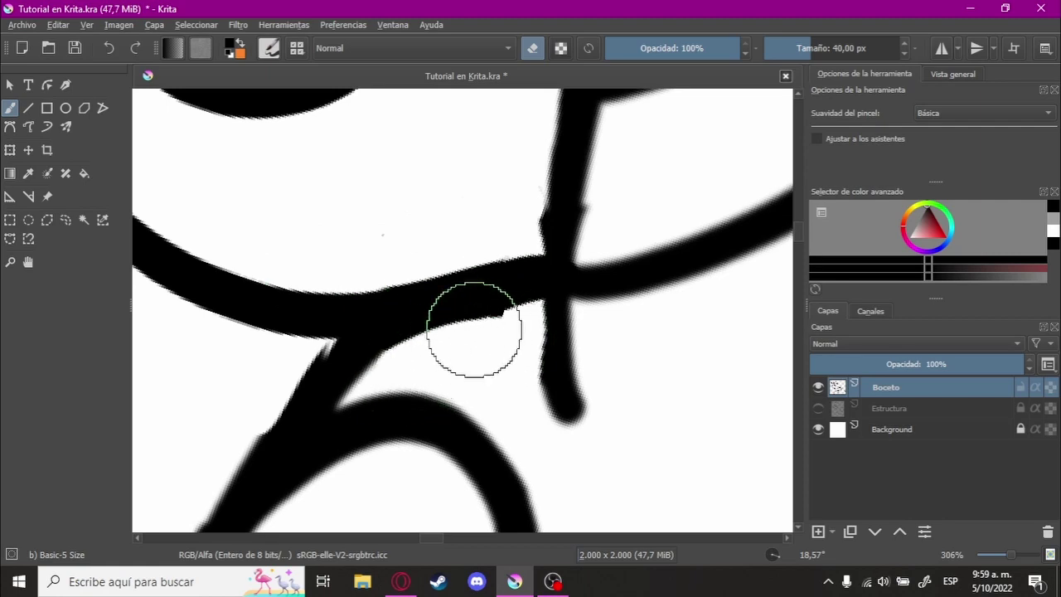
scroll(474, 330, down, 8)
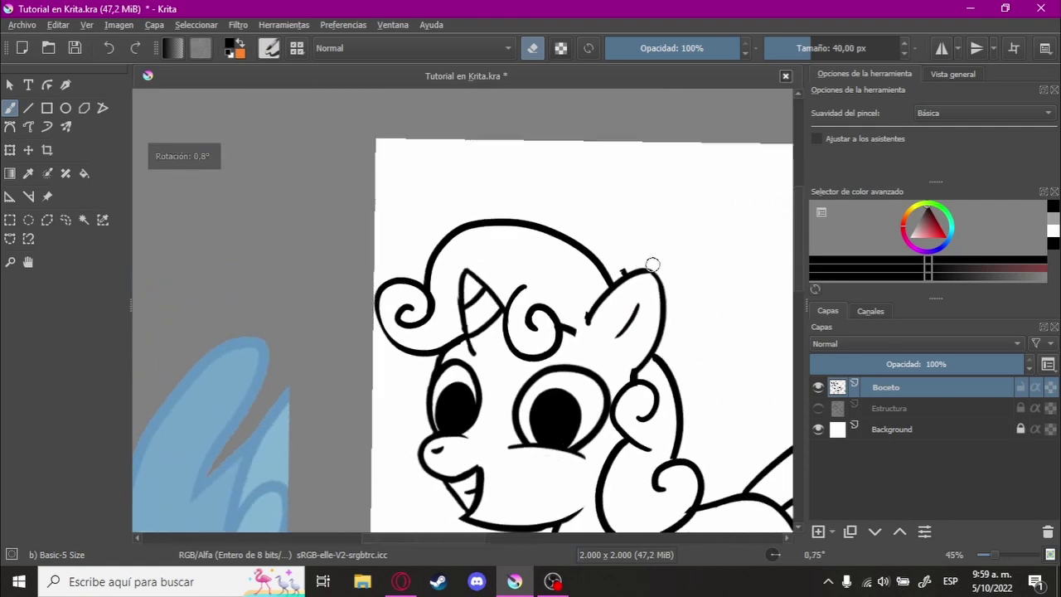
scroll(653, 264, down, 2)
scroll(580, 281, down, 1)
scroll(505, 305, down, 1)
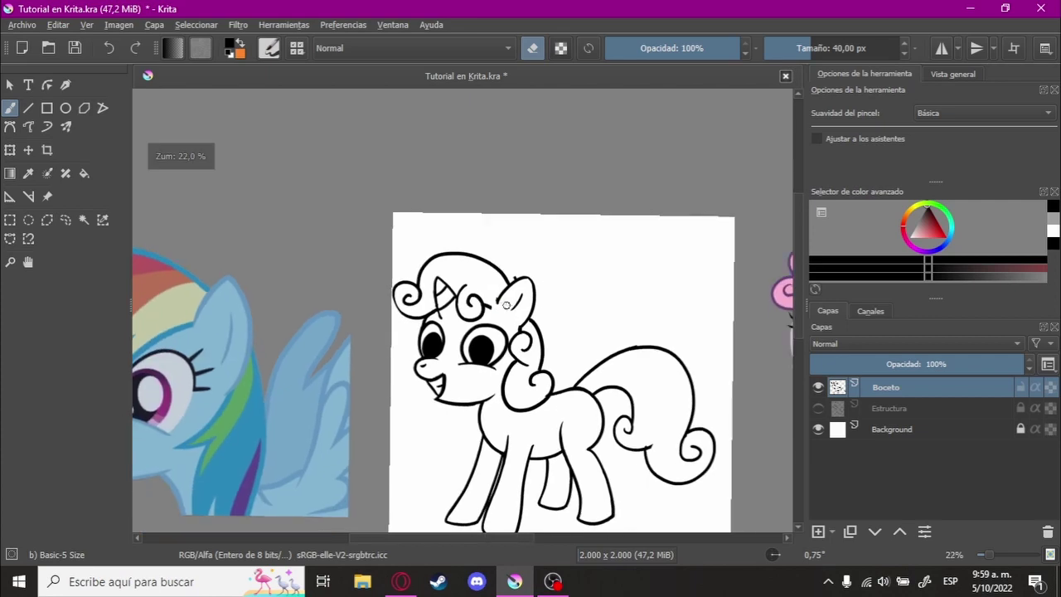
scroll(506, 305, up, 1)
scroll(473, 267, up, 3)
scroll(430, 275, up, 1)
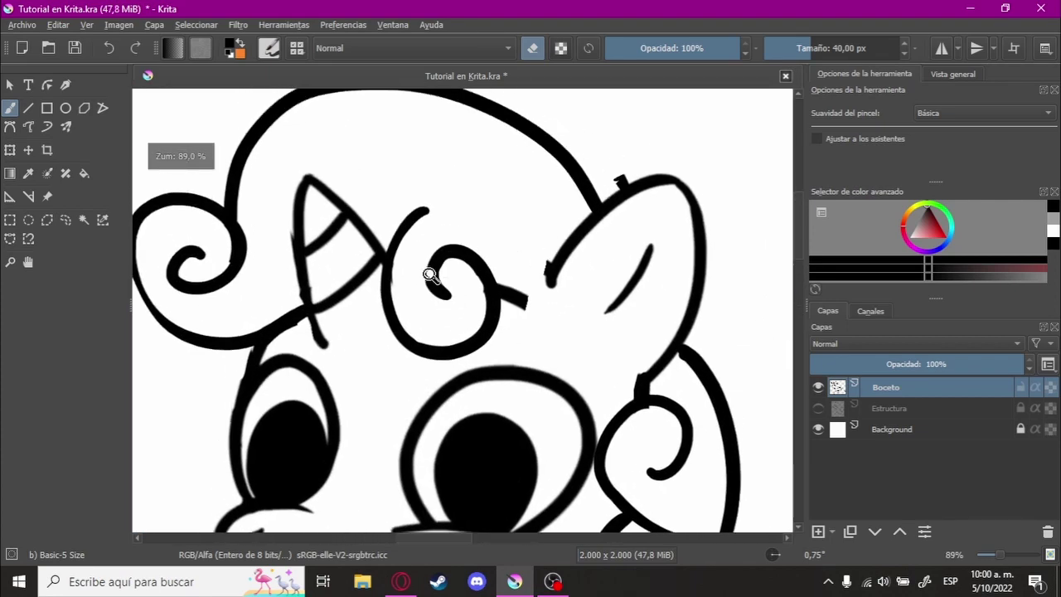
scroll(430, 275, up, 1)
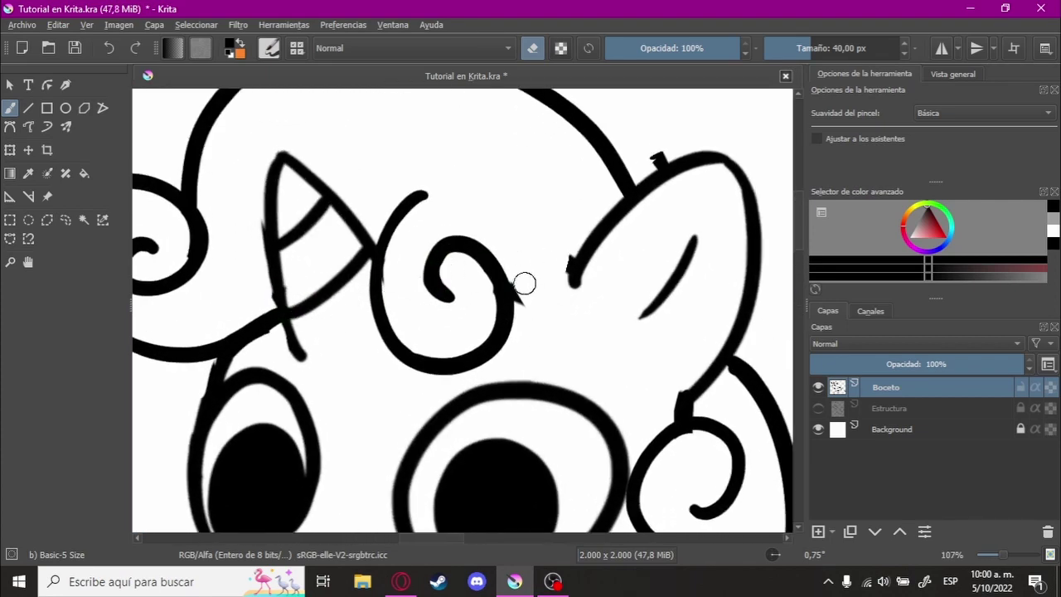
click(63, 224)
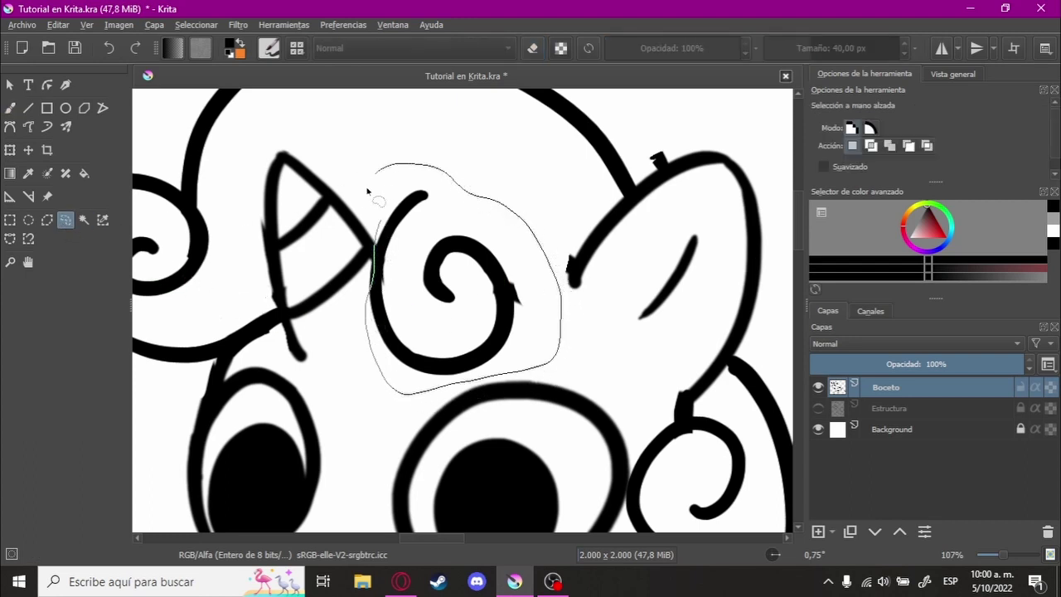
drag(368, 191, 365, 192)
click(9, 150)
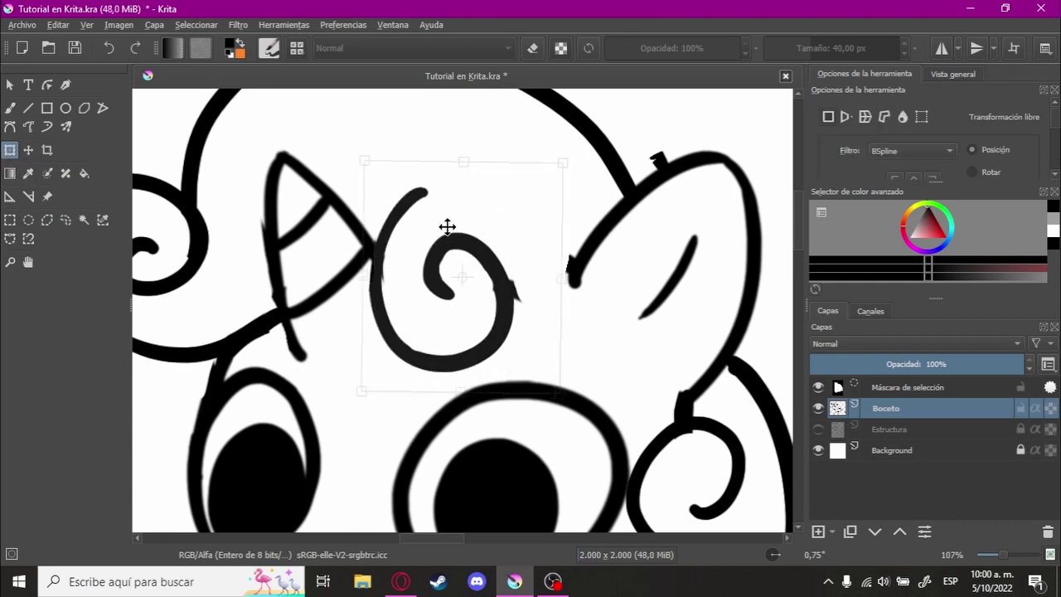
mouse_move(447, 227)
mouse_down()
mouse_move(450, 216)
mouse_move(457, 256)
mouse_up()
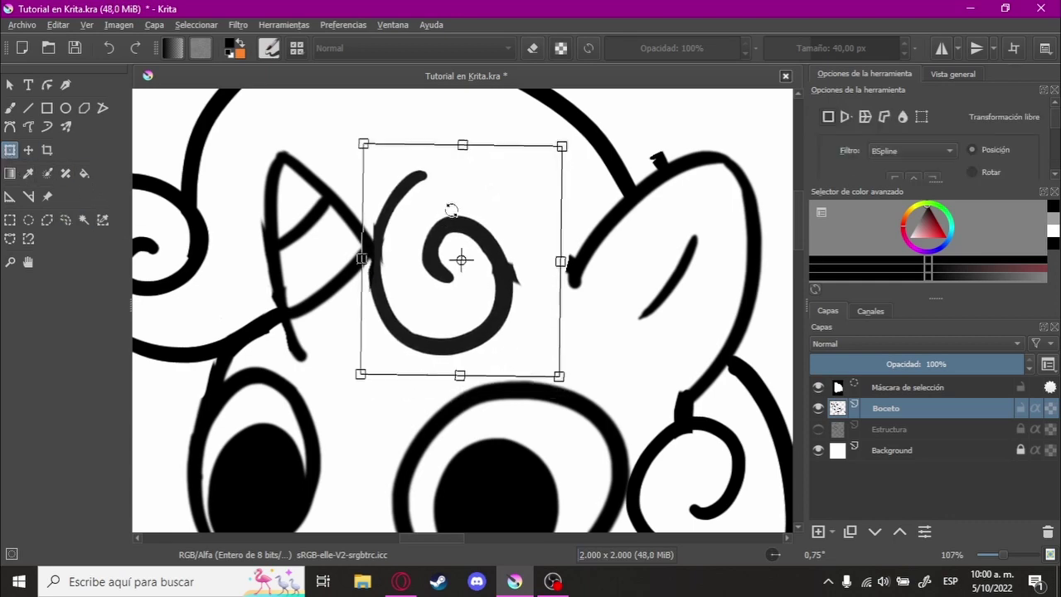
scroll(457, 256, down, 4)
- Commit the curl's new position, deselect it and return to the brush
click(9, 221)
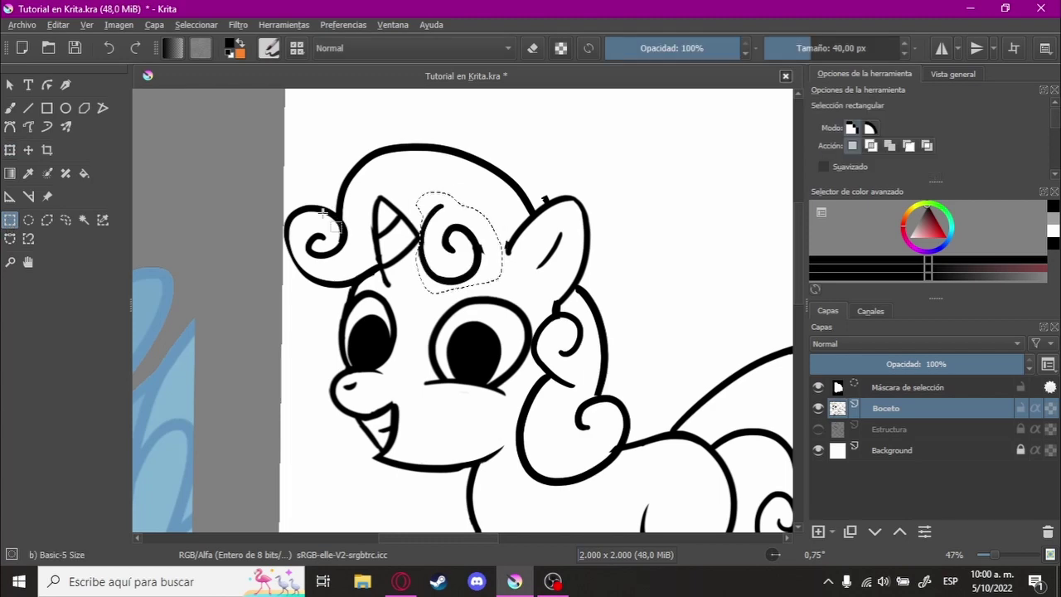
key(ctrl+shift+a)
scroll(532, 262, down, 3)
scroll(532, 261, right, 2)
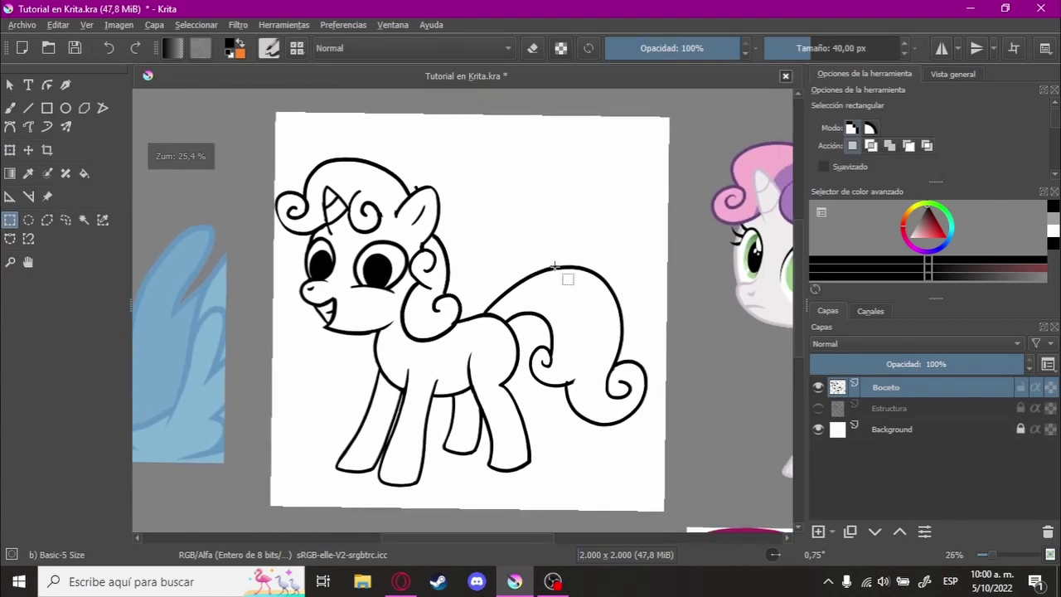
scroll(434, 180, up, 10)
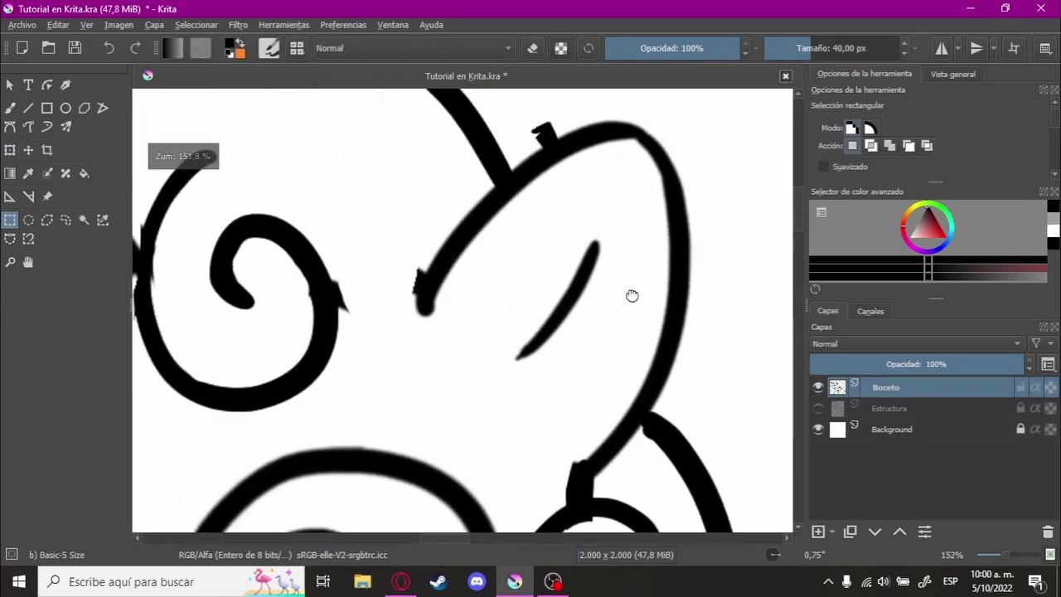
key(b)
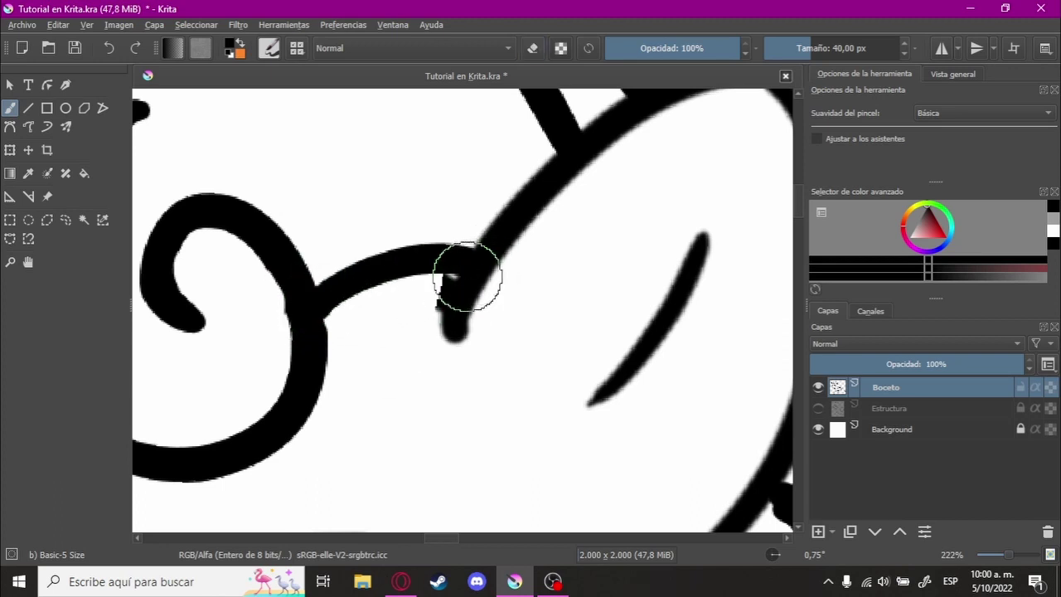
- Switch the brush to eraser mode and straighten the canvas view
scroll(467, 276, down, 3)
scroll(348, 410, down, 2)
scroll(457, 307, up, 3)
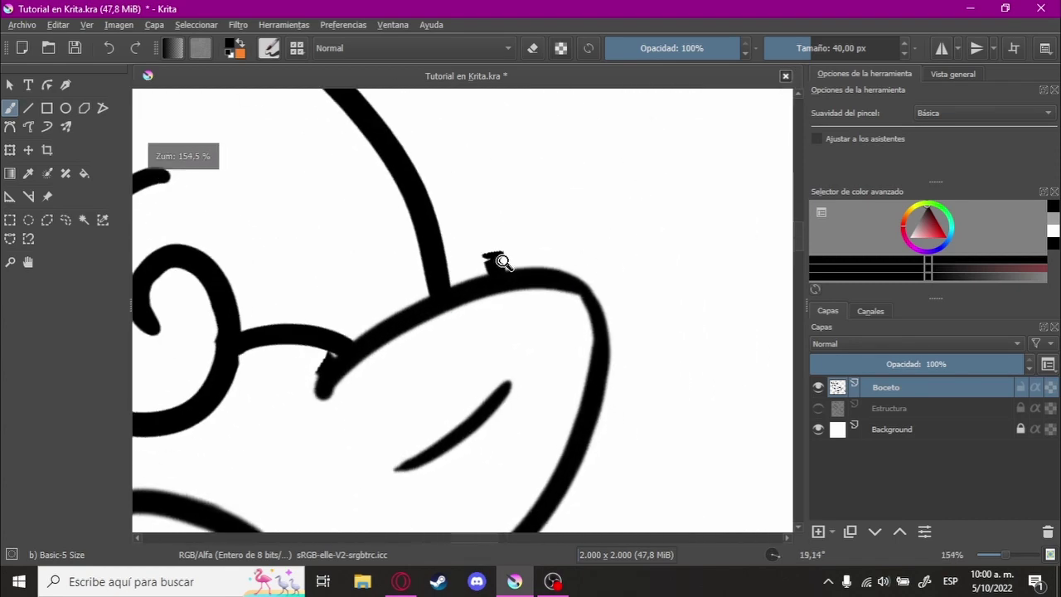
scroll(501, 260, up, 2)
key(e)
scroll(452, 255, down, 3)
scroll(415, 398, down, 2)
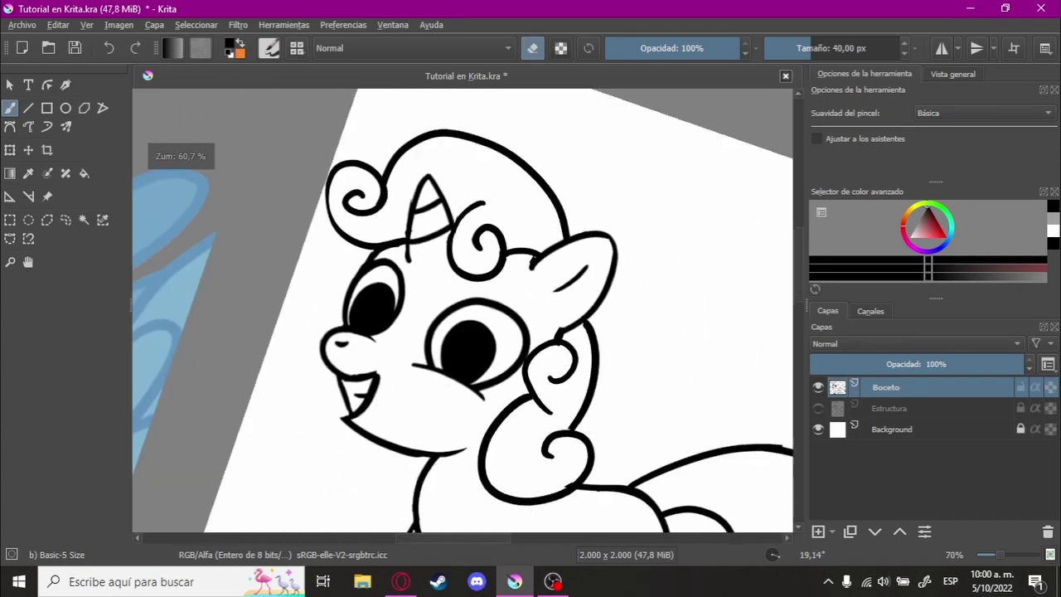
scroll(595, 237, down, 1)
drag(697, 286, 685, 292)
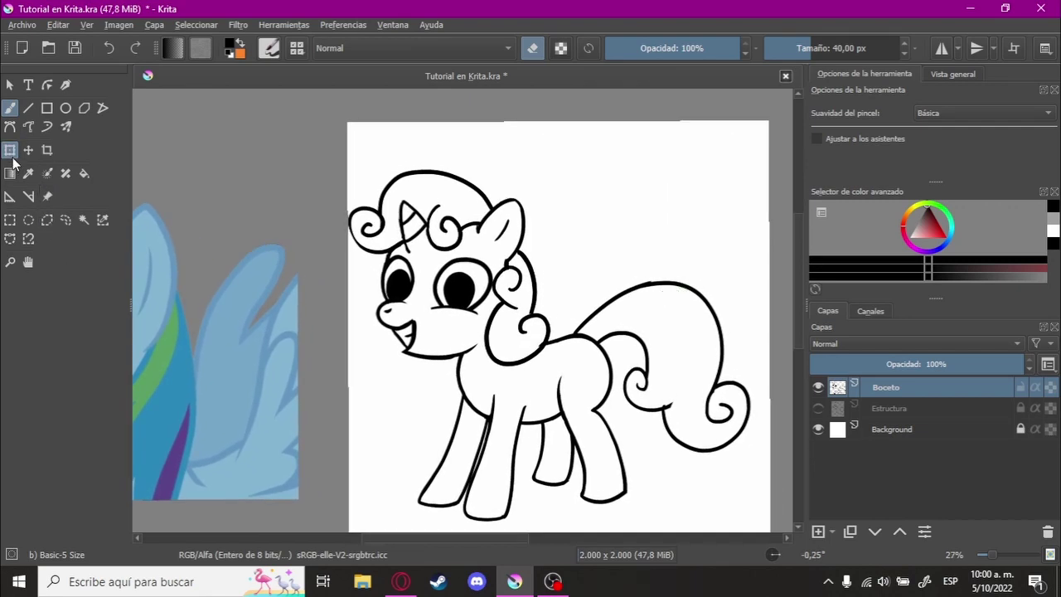
- Zoom out to compare the whole pony with the reference, then focus on the chest and legs
click(10, 156)
mouse_move(564, 247)
mouse_down()
mouse_move(527, 289)
mouse_move(390, 277)
mouse_move(357, 240)
mouse_move(453, 223)
mouse_move(450, 275)
mouse_move(440, 275)
mouse_move(453, 277)
mouse_move(245, 342)
mouse_up()
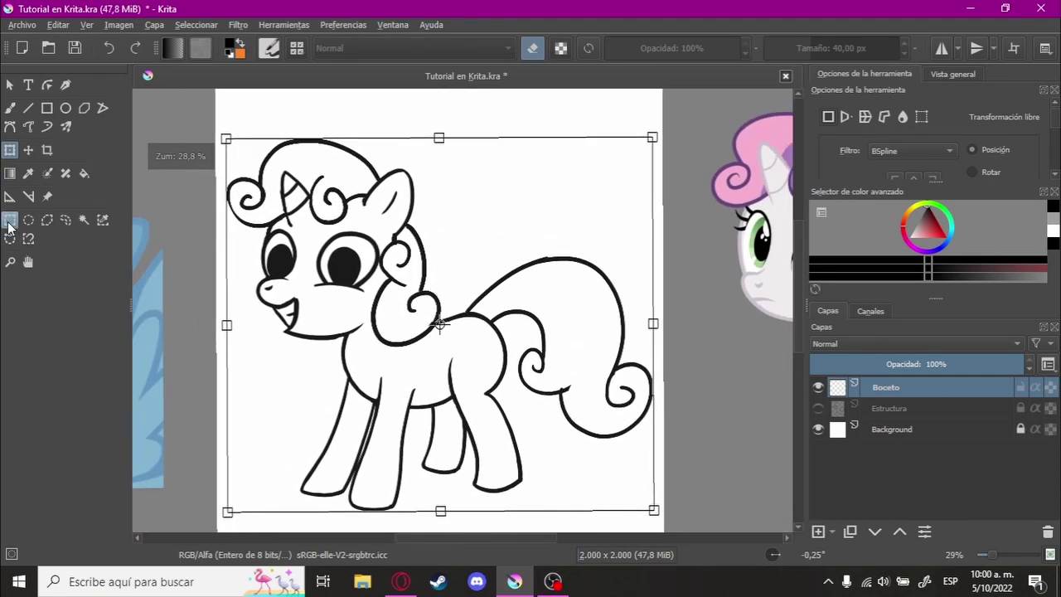
click(10, 222)
mouse_move(257, 287)
mouse_down()
mouse_move(421, 301)
mouse_move(377, 253)
mouse_up()
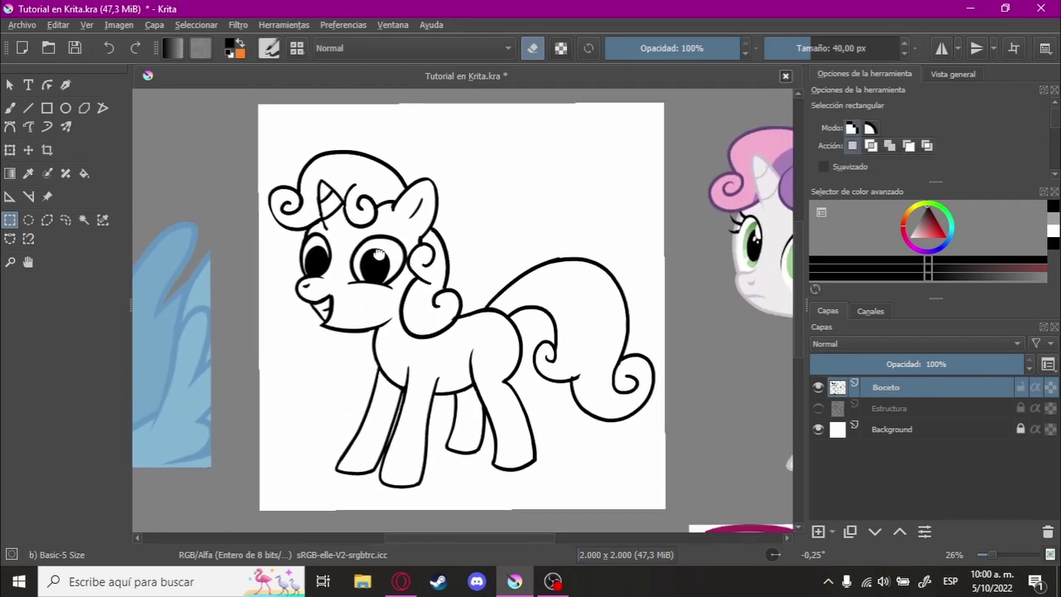
mouse_move(377, 253)
mouse_down()
mouse_move(296, 292)
mouse_move(421, 324)
mouse_move(356, 335)
mouse_up()
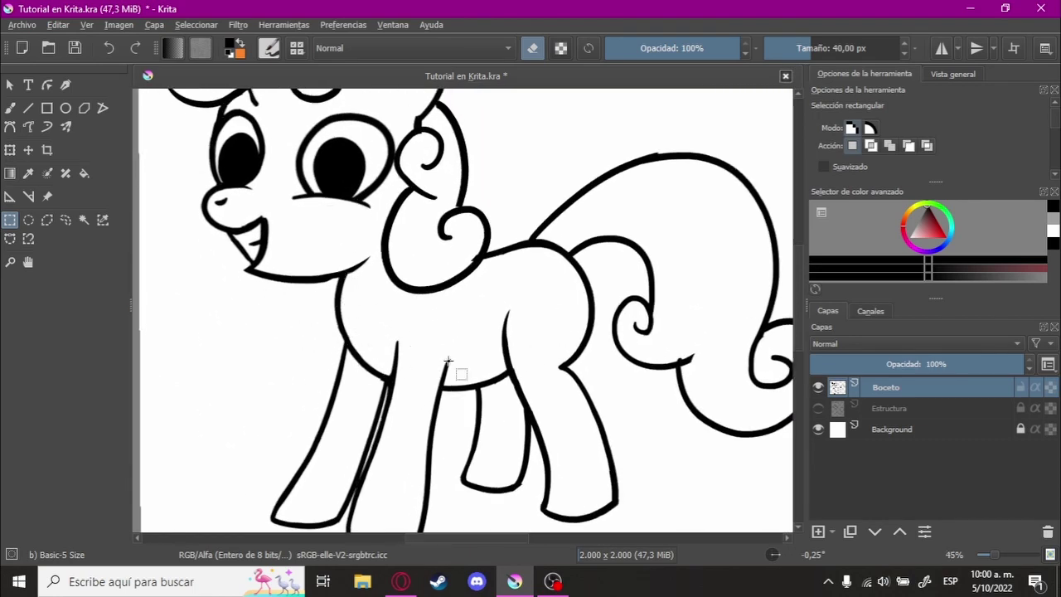
drag(375, 329, 333, 318)
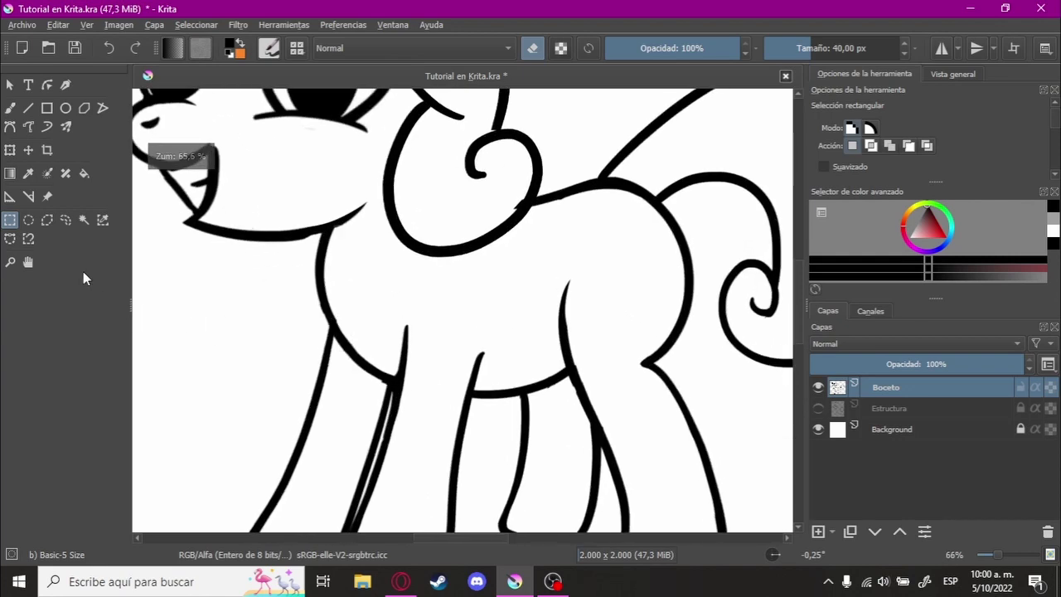
- Lasso the chest curve by the front leg and try transforming it, leaving it in place
click(66, 221)
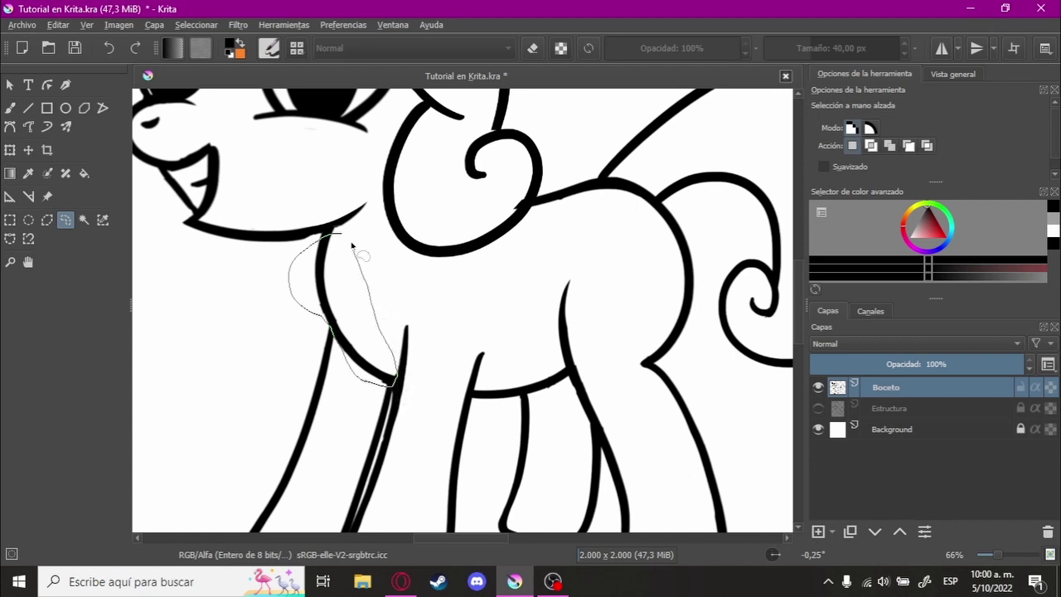
drag(353, 246, 336, 229)
click(9, 152)
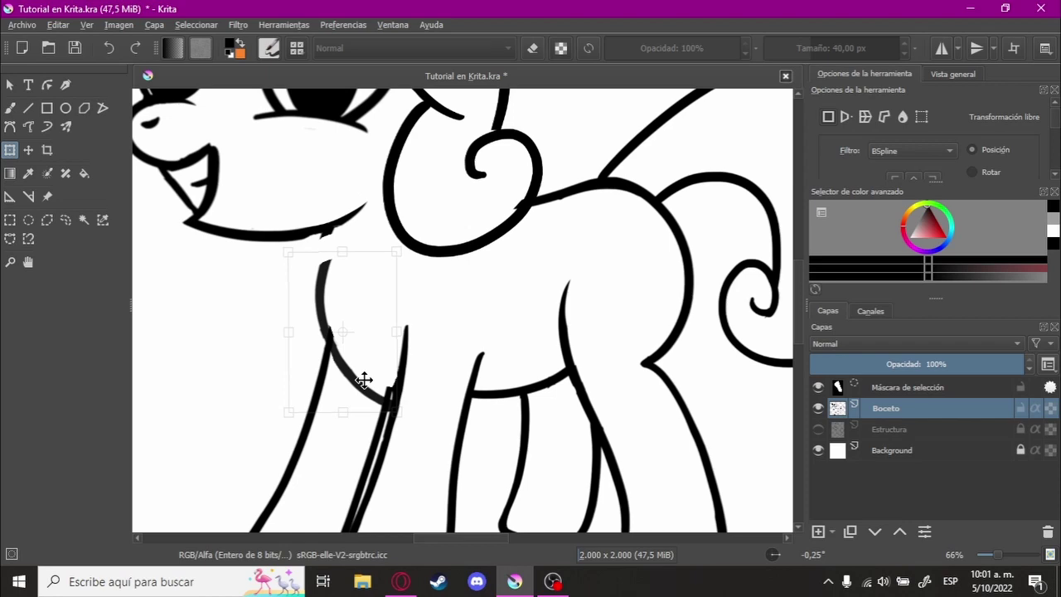
click(7, 221)
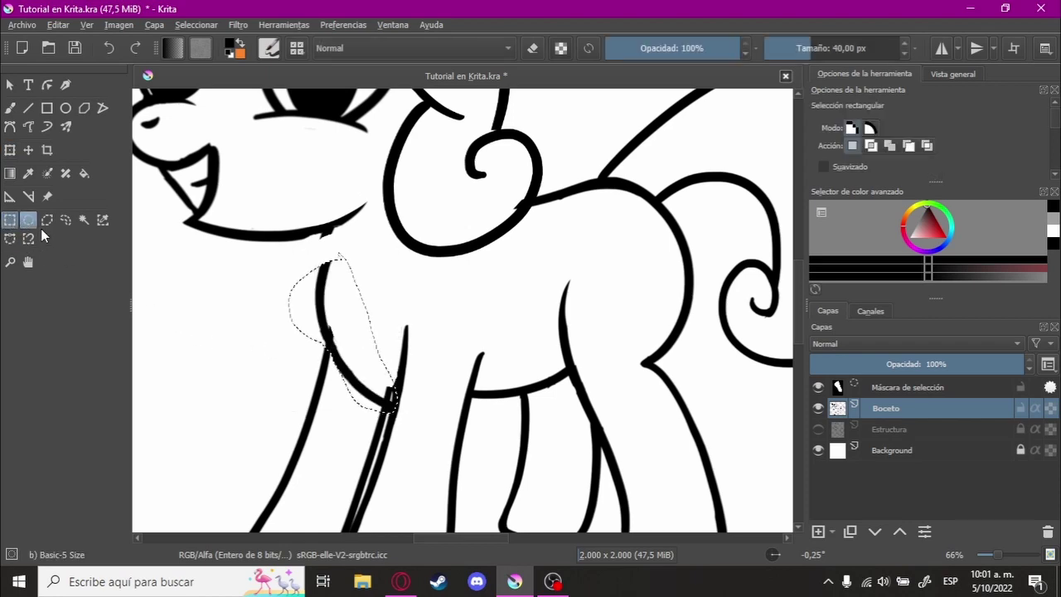
- Lasso the belly curve between the legs, move it slightly down and apply
click(66, 219)
scroll(435, 348, up, 3)
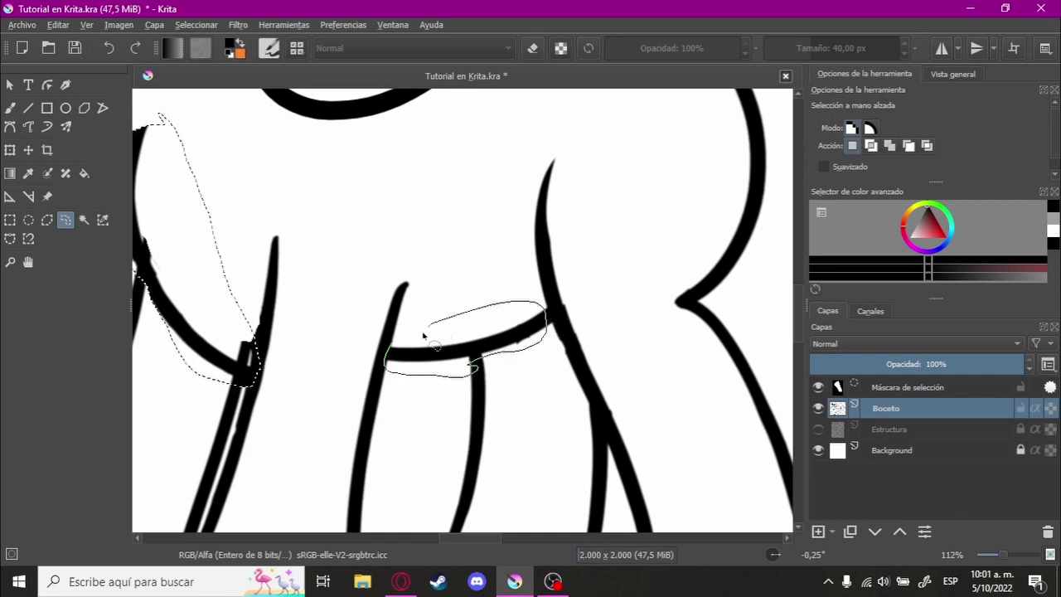
click(7, 152)
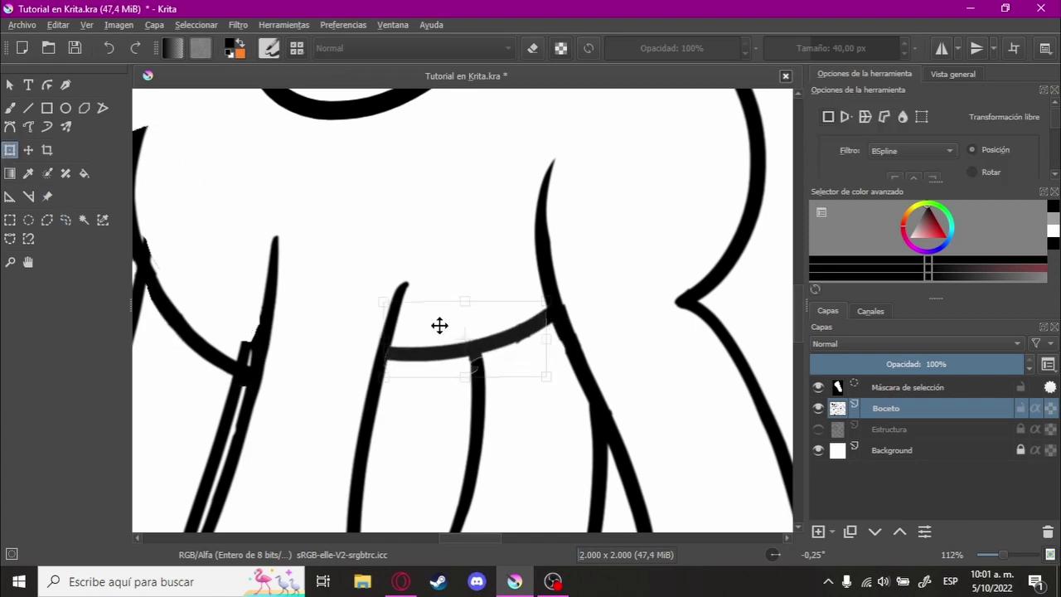
drag(440, 325, 444, 343)
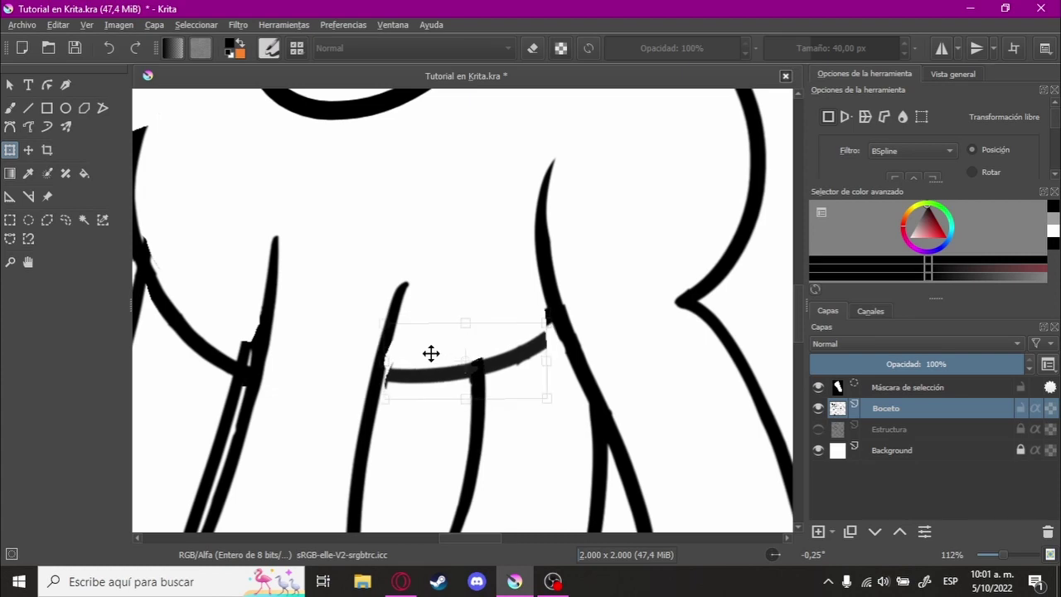
click(9, 220)
- Clear the belly selection and zoom in on where the belly meets the legs
key(ctrl+shift+a)
scroll(290, 355, down, 4)
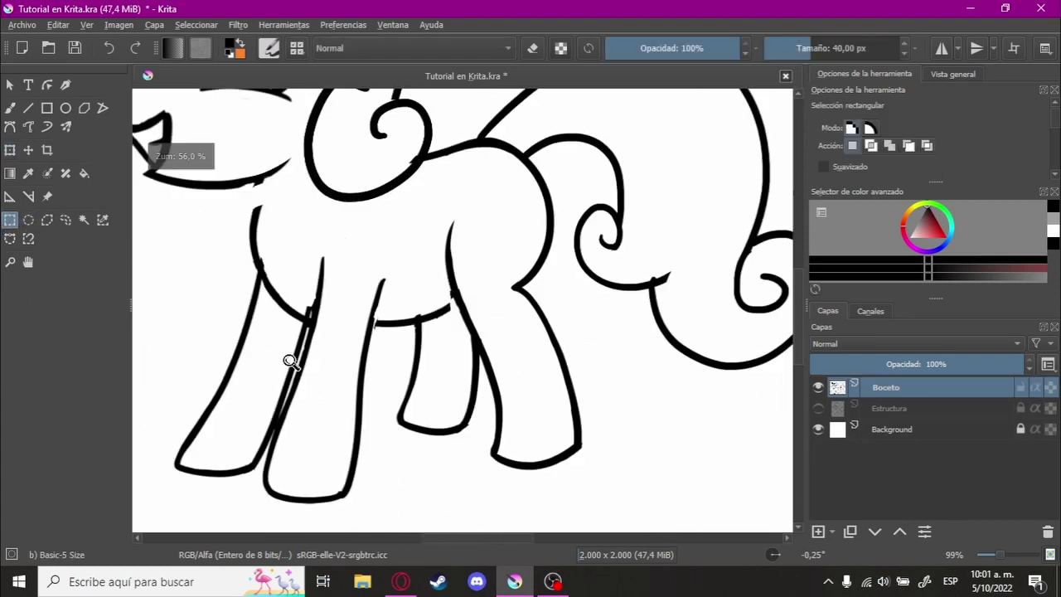
scroll(403, 373, down, 2)
scroll(427, 401, down, 1)
scroll(427, 401, down, 1)
scroll(432, 375, up, 2)
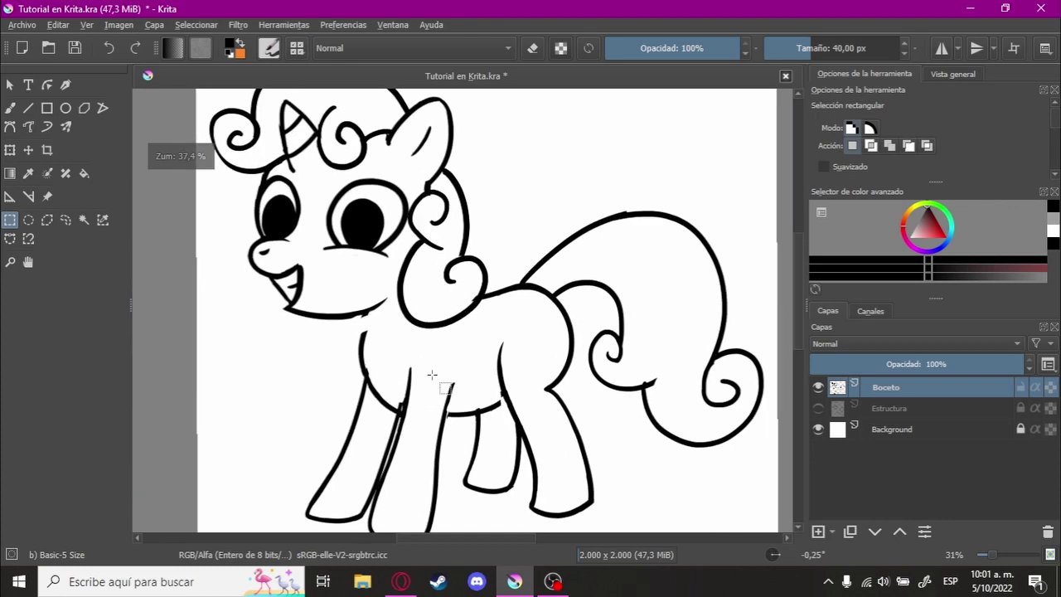
scroll(527, 340, down, 1)
scroll(530, 356, up, 3)
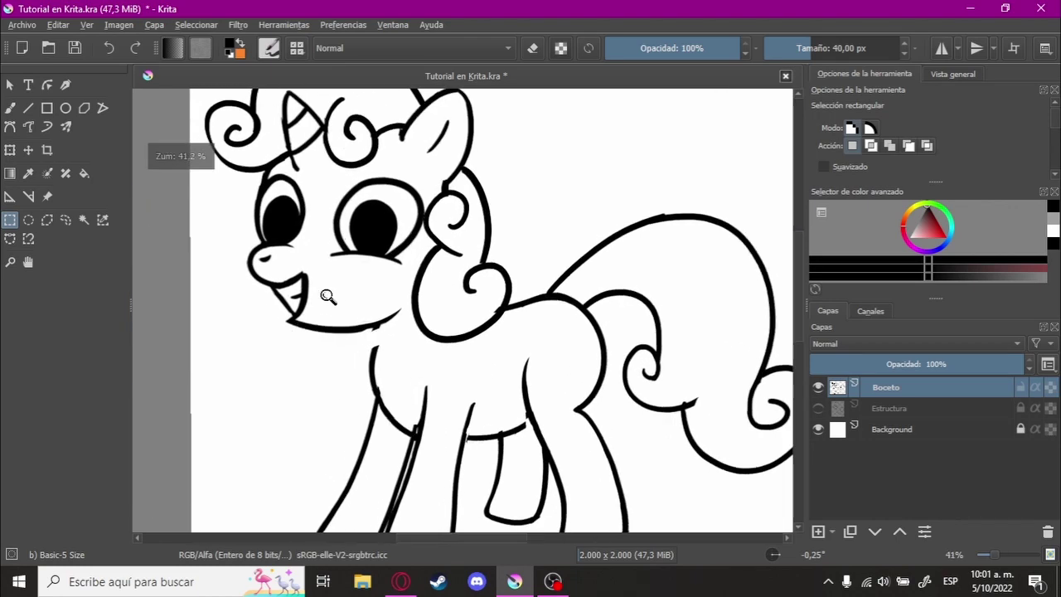
scroll(547, 373, up, 2)
scroll(530, 331, up, 3)
scroll(504, 307, up, 3)
- Redraw the belly line end so it joins the upper leg stroke cleanly
key(b)
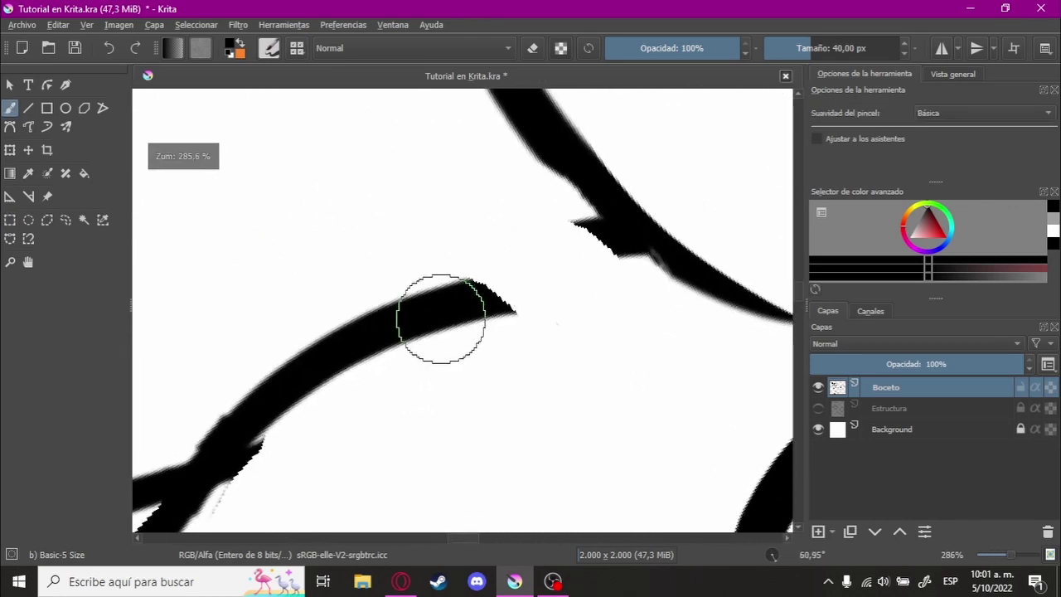
drag(481, 298, 713, 273)
key(ctrl+z)
drag(485, 296, 708, 274)
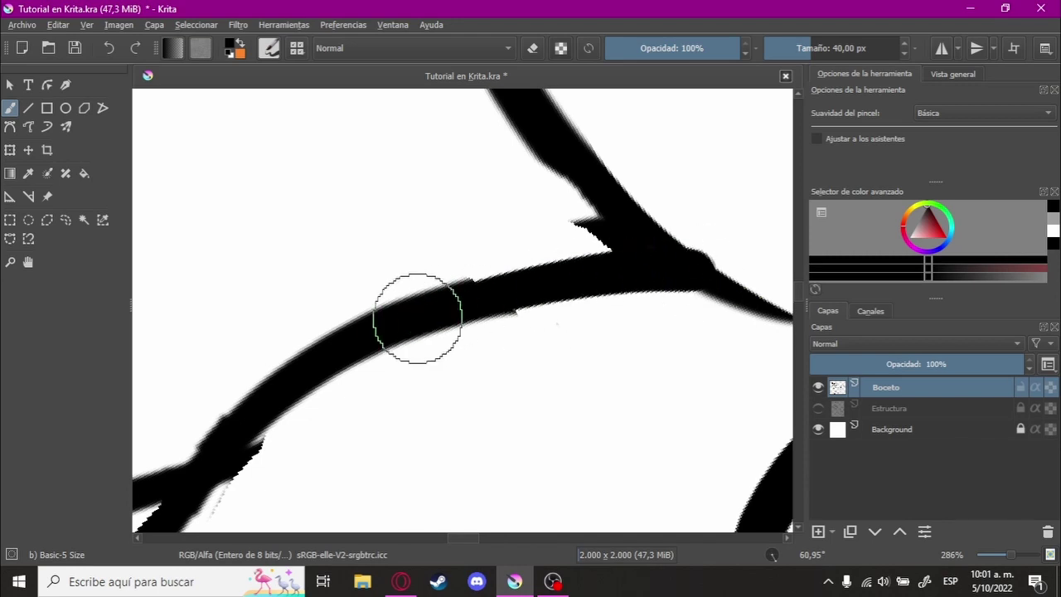
scroll(588, 208, up, 2)
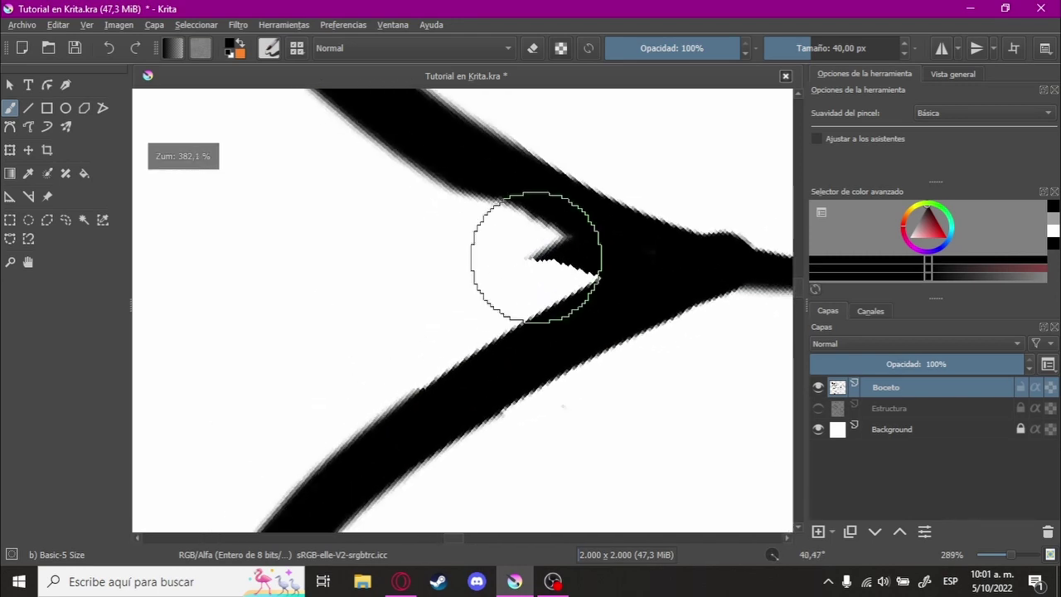
- Toggle eraser mode and rotate the view around the pony to tidy the belly joins
key(e)
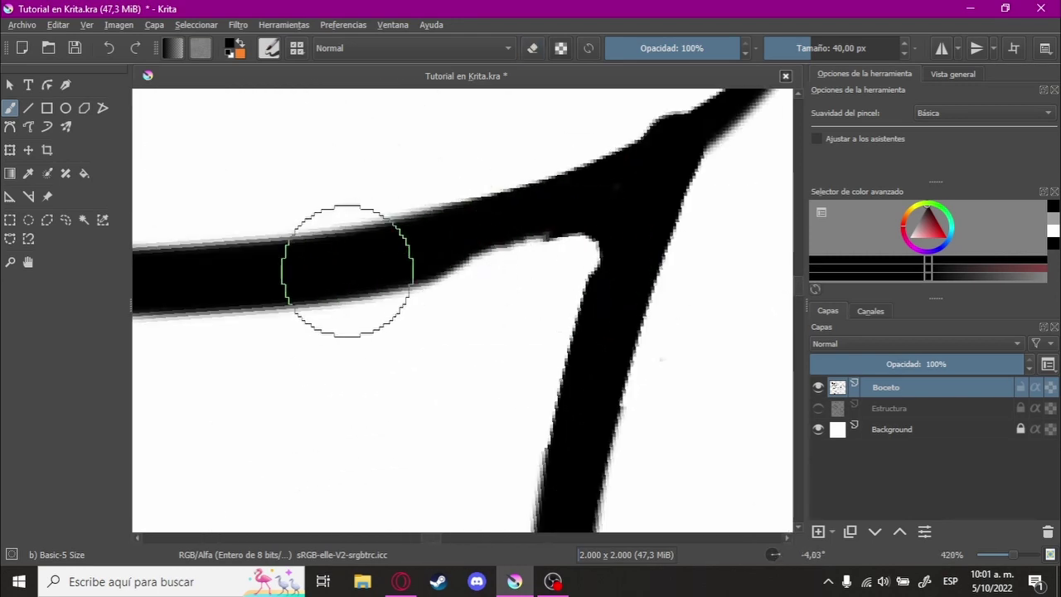
key(e)
mouse_move(590, 205)
mouse_down()
mouse_move(497, 279)
mouse_move(484, 263)
mouse_up()
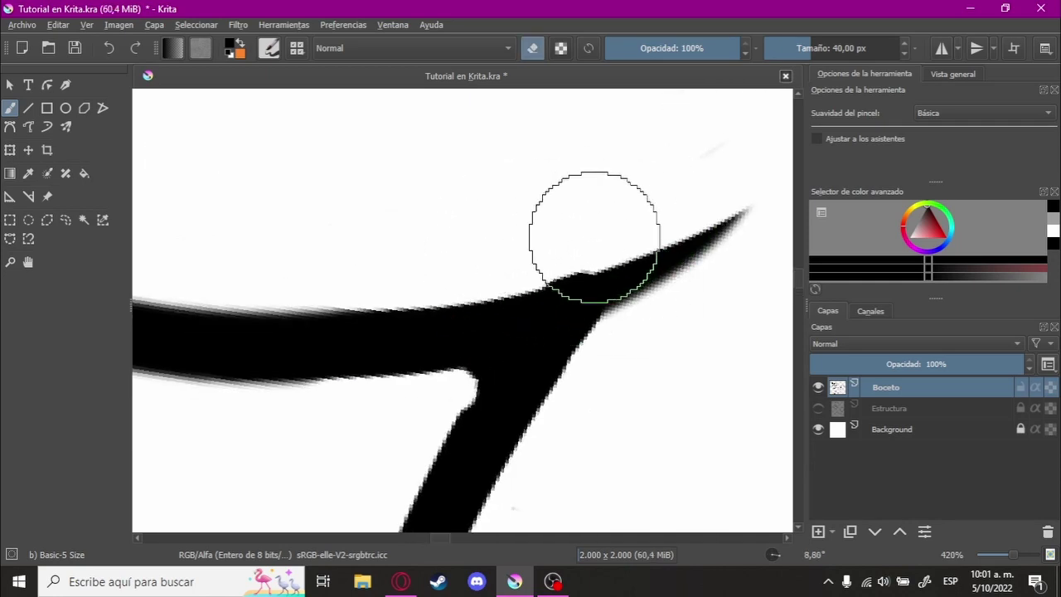
scroll(473, 446, down, 8)
scroll(473, 445, down, 4)
scroll(473, 445, down, 3)
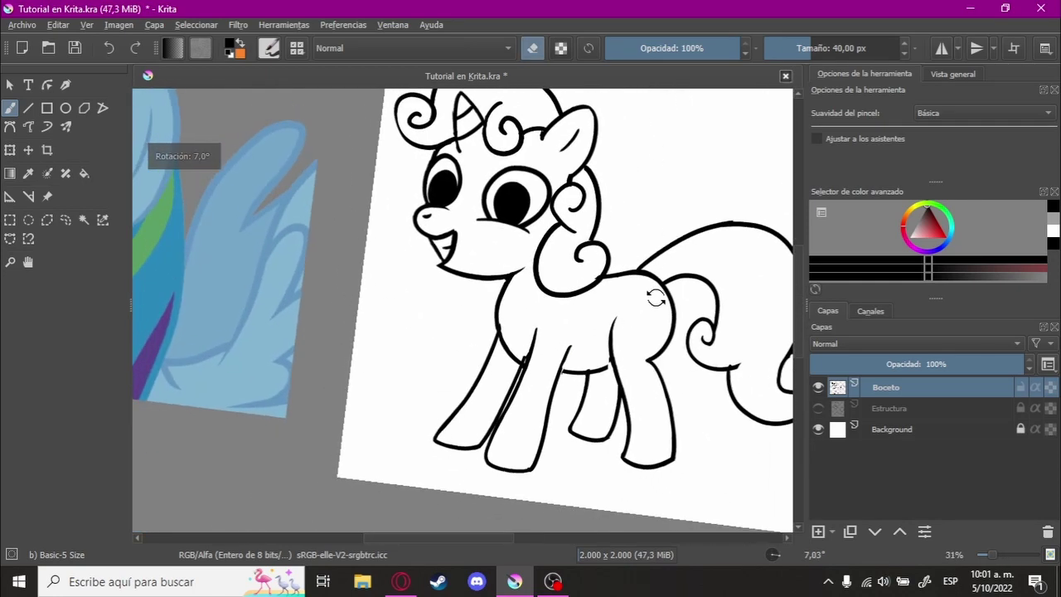
drag(658, 338, 537, 308)
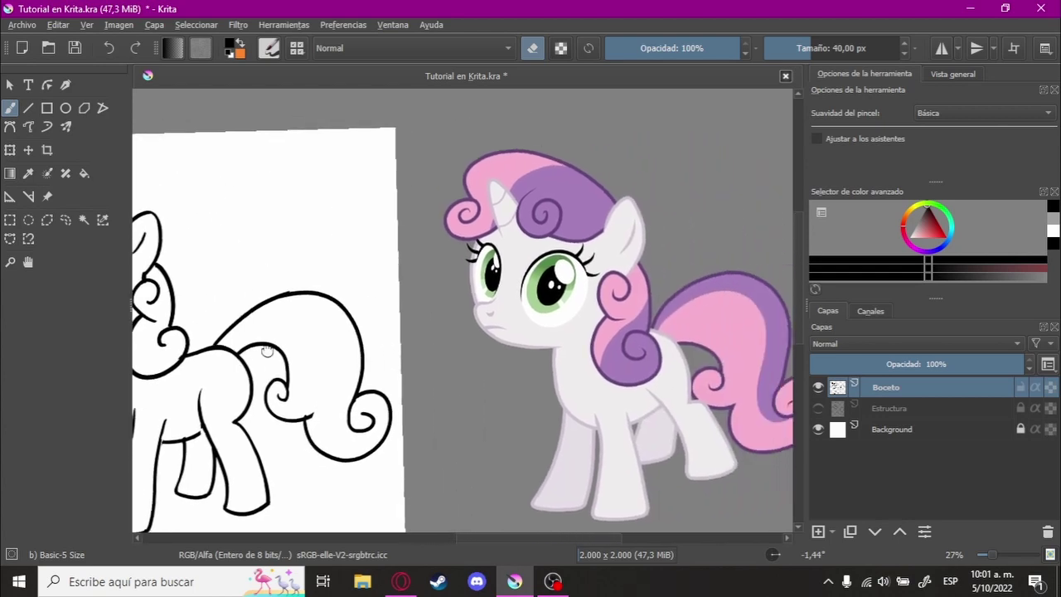
scroll(537, 307, up, 4)
scroll(537, 308, down, 2)
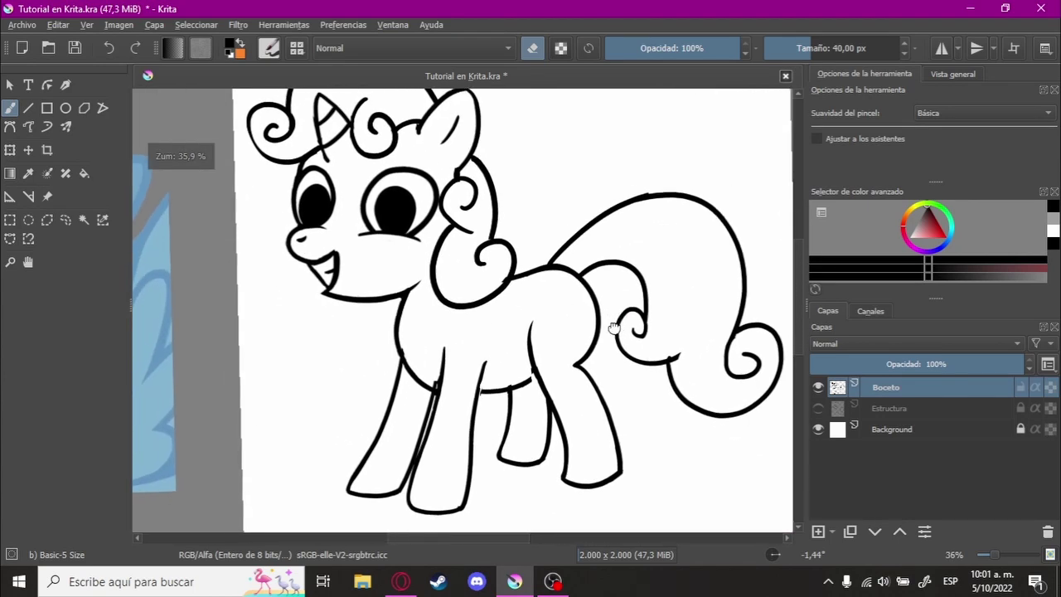
mouse_move(537, 307)
mouse_down()
mouse_move(511, 257)
mouse_move(456, 405)
mouse_move(494, 241)
mouse_move(516, 203)
mouse_move(486, 265)
mouse_move(568, 256)
mouse_move(469, 180)
mouse_move(513, 243)
mouse_up()
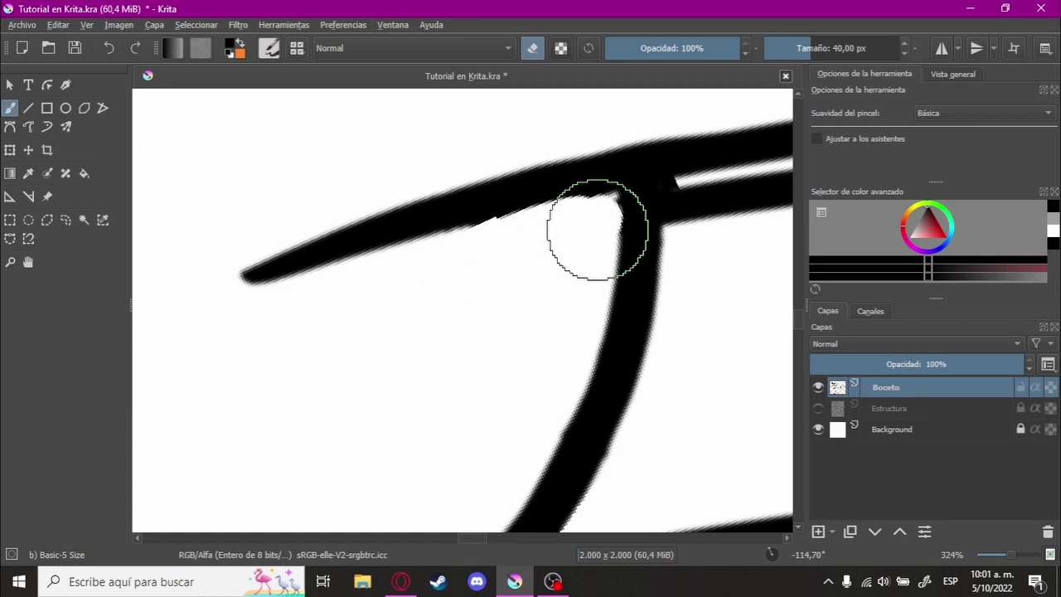
mouse_move(597, 229)
mouse_down()
mouse_move(611, 319)
mouse_move(622, 279)
mouse_move(601, 298)
mouse_move(412, 325)
mouse_up()
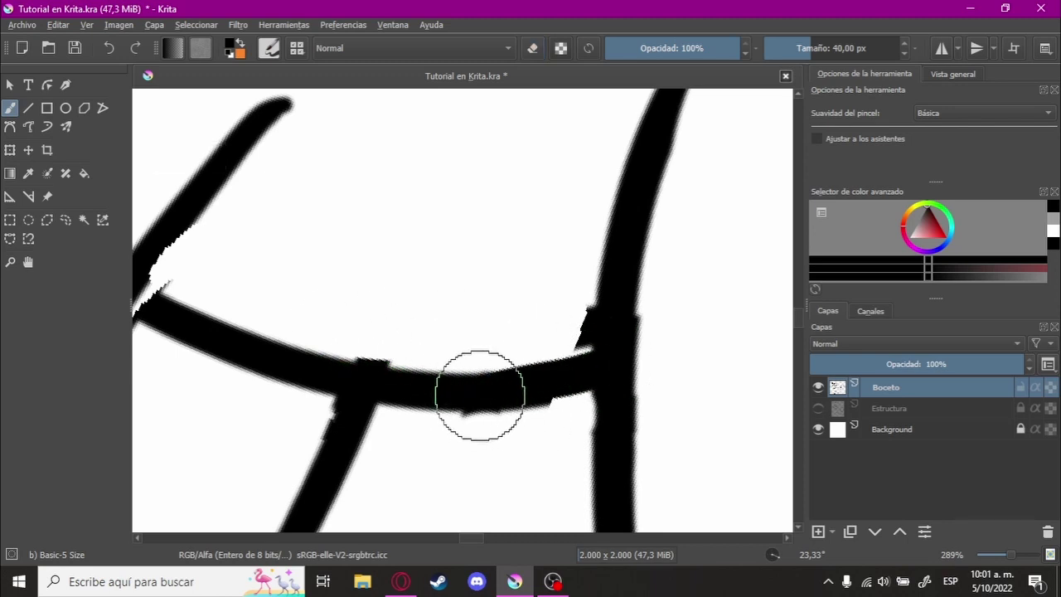
mouse_move(599, 362)
mouse_down()
mouse_move(659, 332)
mouse_move(538, 332)
mouse_move(507, 307)
mouse_move(450, 407)
mouse_move(571, 379)
mouse_move(634, 348)
mouse_move(606, 382)
mouse_up()
- Zoom onto the rounded curve and attempt the inner arc, undoing unsatisfying strokes
mouse_move(552, 267)
mouse_down()
mouse_move(415, 208)
mouse_move(525, 303)
mouse_move(614, 274)
mouse_up()
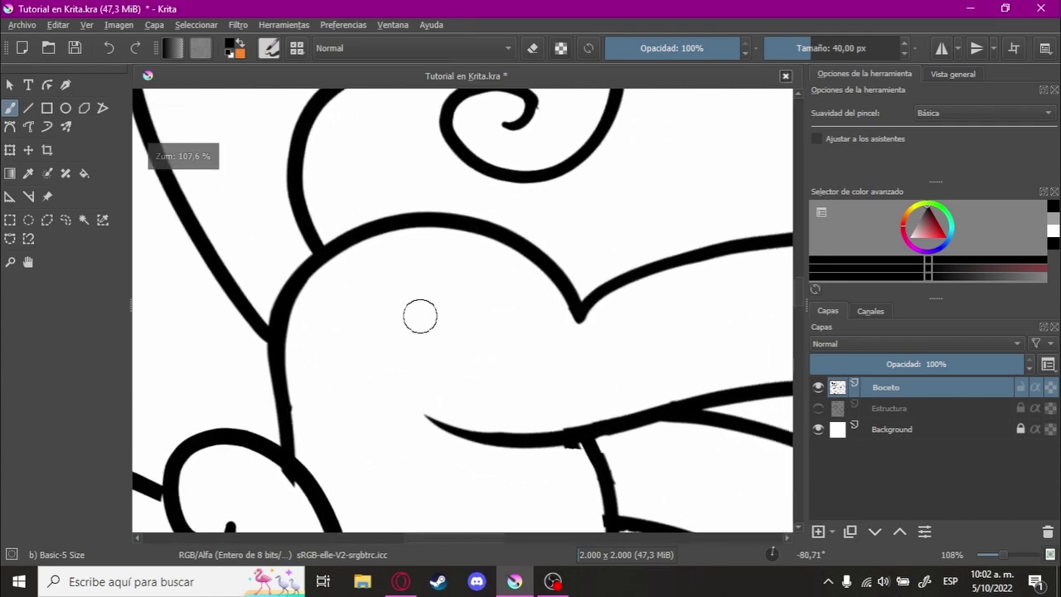
drag(419, 312, 273, 354)
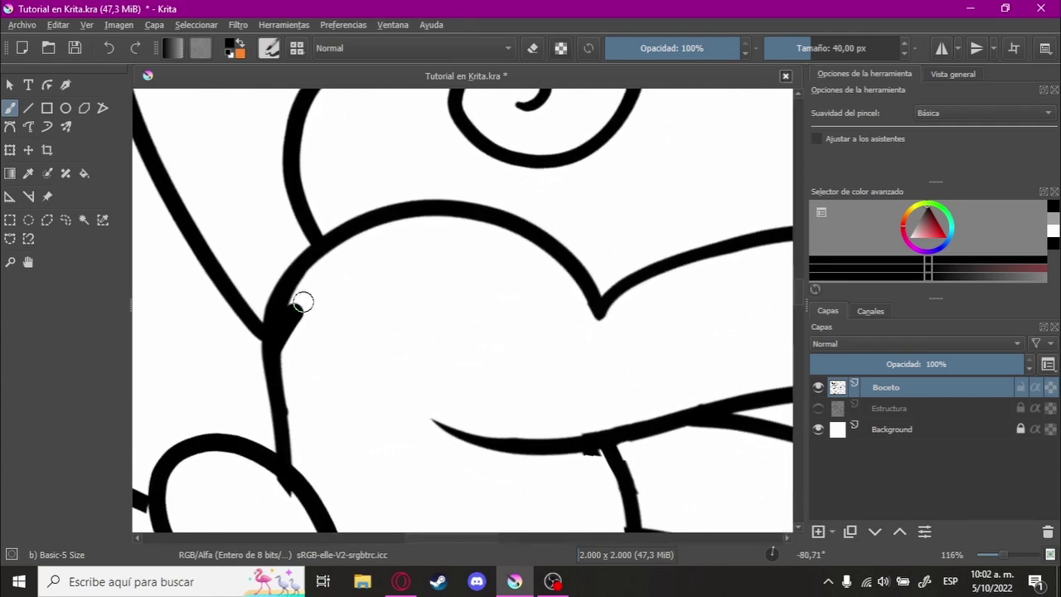
drag(302, 301, 594, 315)
key(ctrl+z)
drag(309, 310, 527, 242)
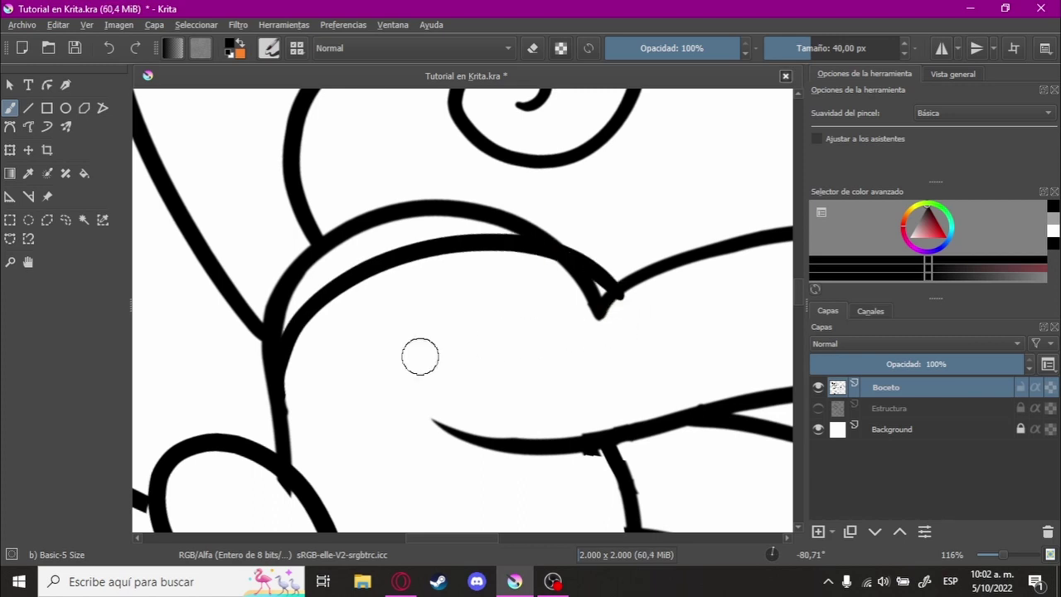
key(ctrl+z)
- Keep redrawing the inner arc beneath the curve until one clean stroke remains
drag(268, 379, 547, 265)
key(ctrl+z)
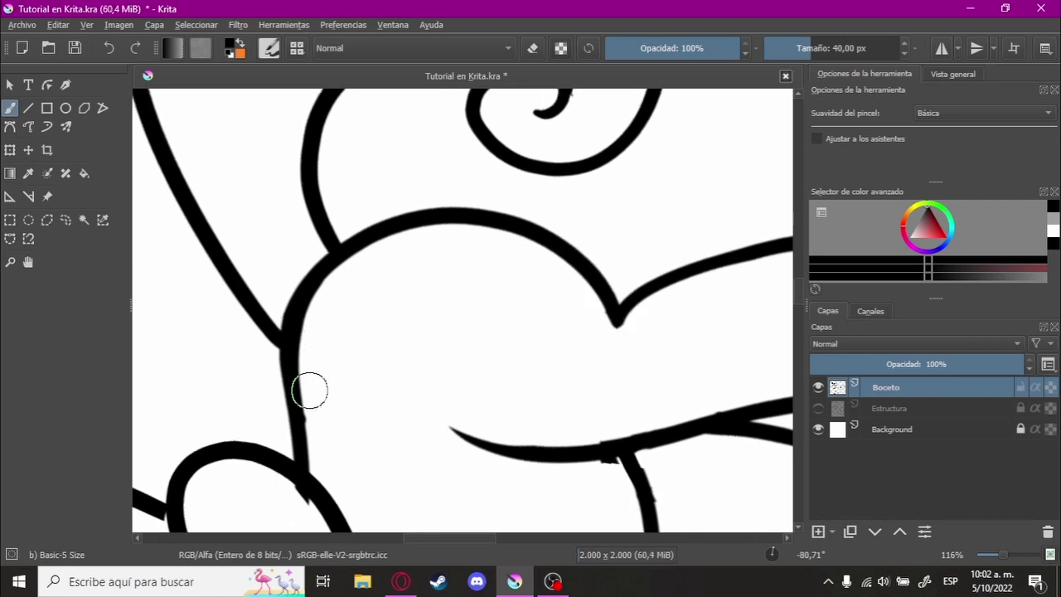
drag(300, 404, 604, 332)
key(ctrl+z)
key(ctrl+z)
drag(349, 315, 630, 327)
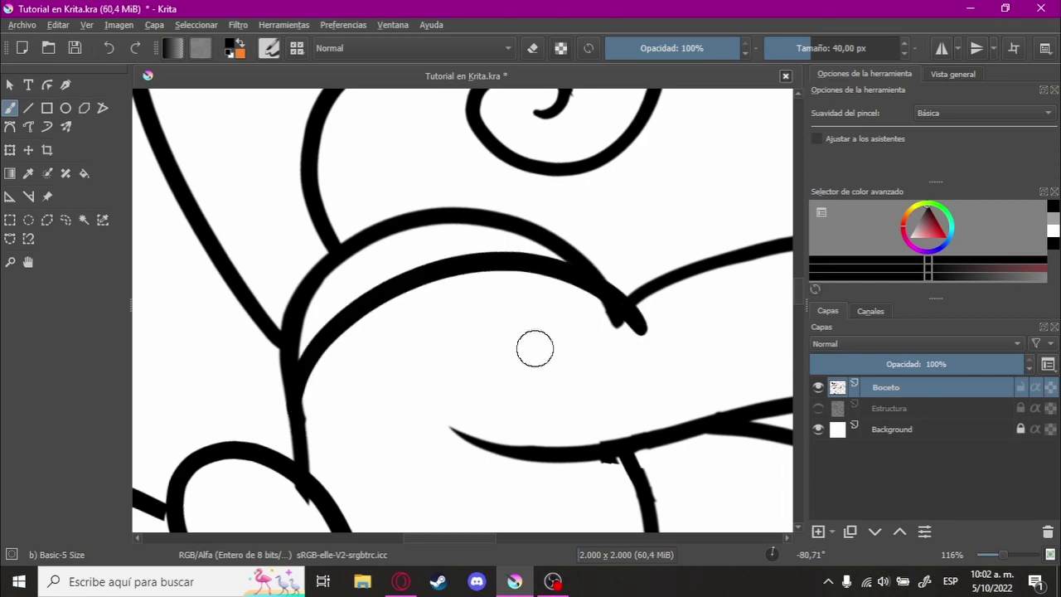
key(ctrl+z)
mouse_move(301, 402)
mouse_down()
mouse_move(434, 274)
mouse_move(626, 333)
mouse_move(603, 381)
mouse_move(580, 348)
mouse_up()
scroll(556, 343, down, 5)
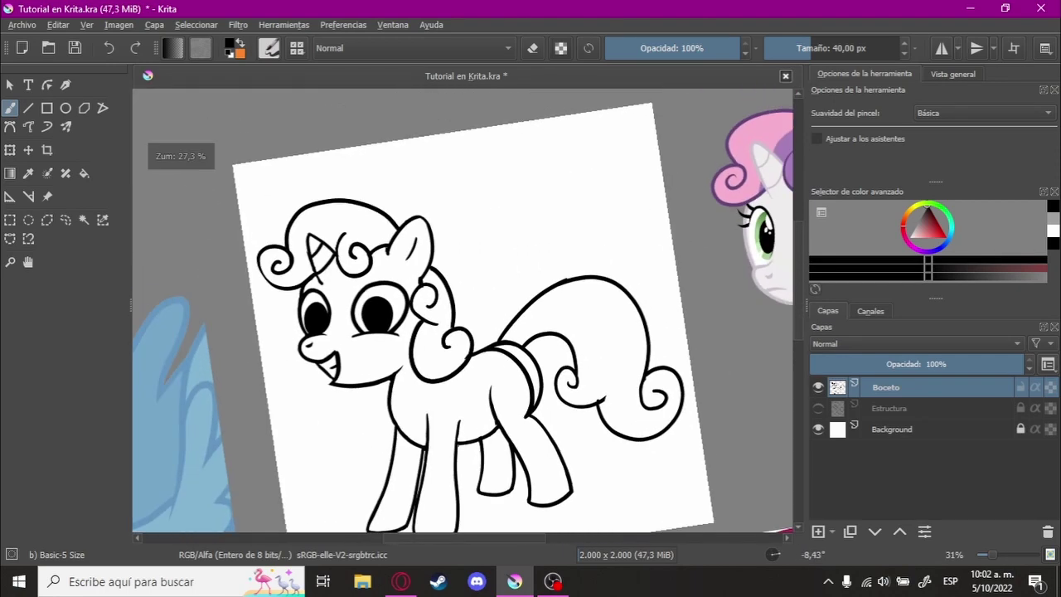
- Erase the doubled outer curve above the new arc
scroll(559, 308, up, 3)
scroll(486, 201, up, 2)
scroll(538, 227, up, 1)
key(e)
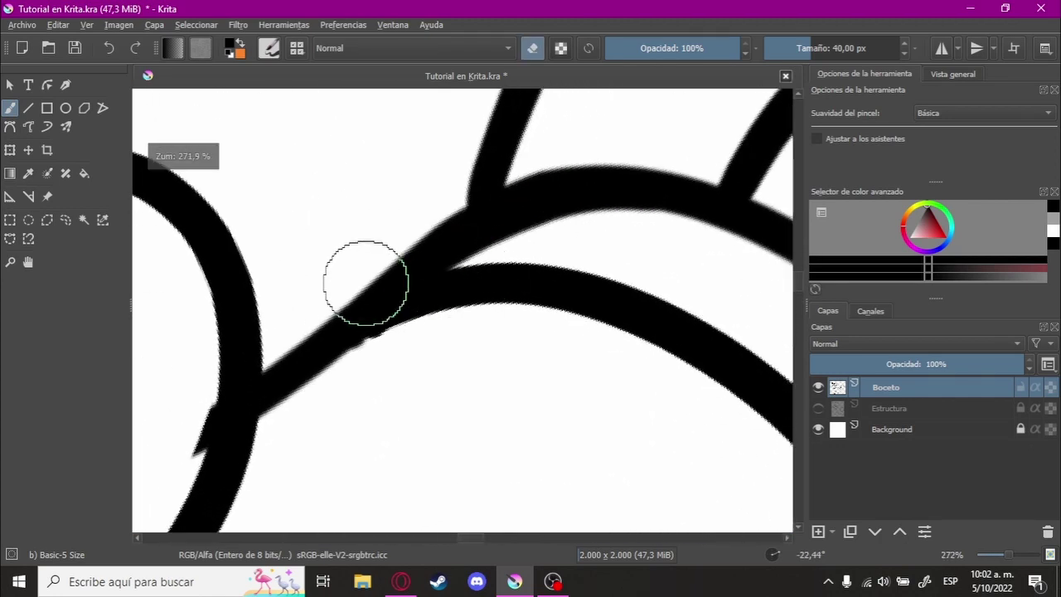
drag(439, 231, 500, 236)
mouse_move(403, 251)
mouse_down()
mouse_move(639, 208)
mouse_move(513, 208)
mouse_up()
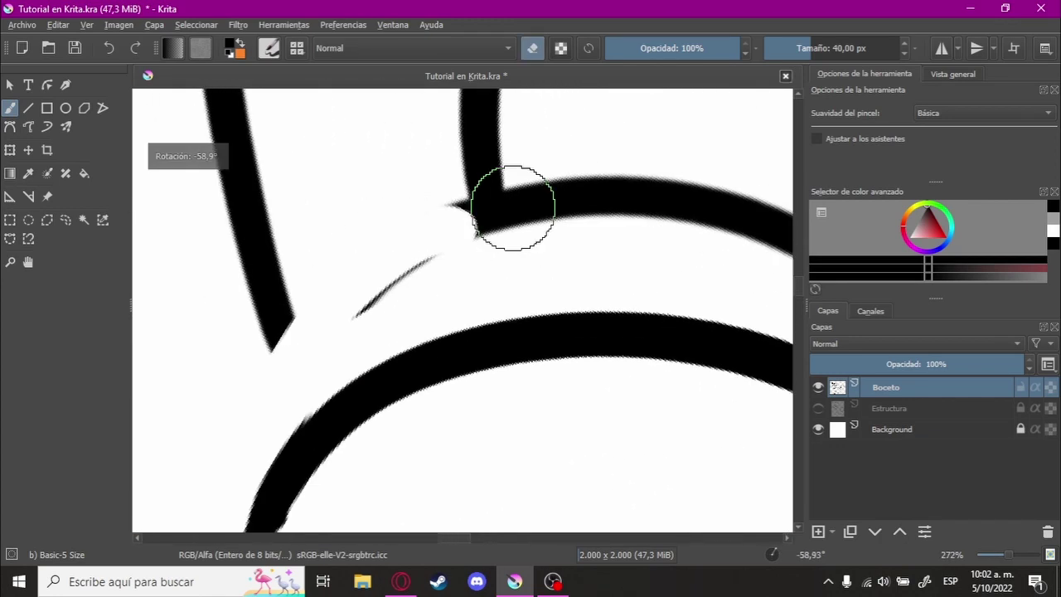
mouse_move(424, 253)
mouse_down()
mouse_move(564, 208)
mouse_move(503, 250)
mouse_up()
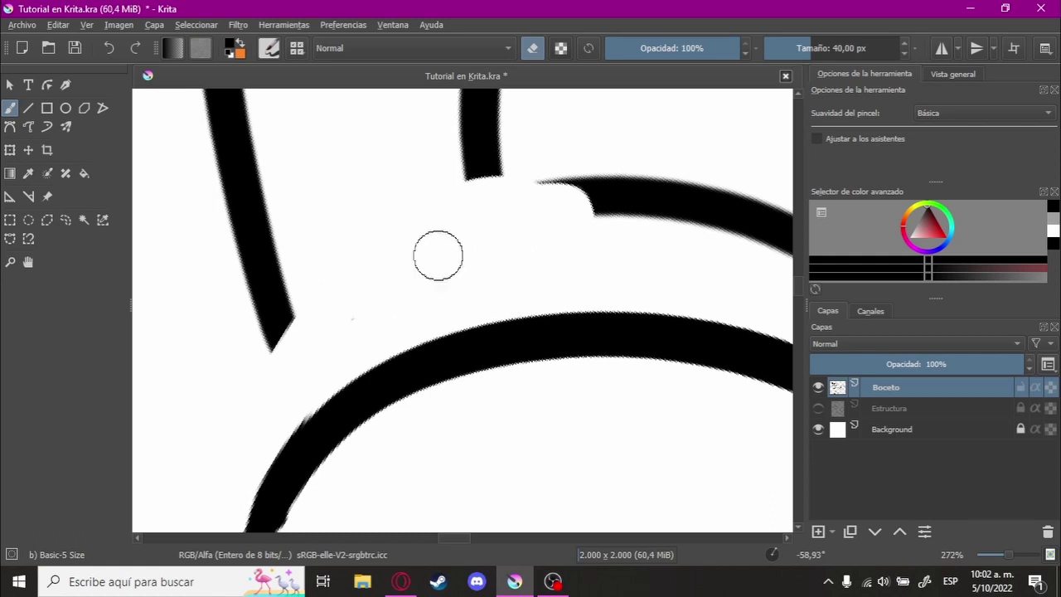
mouse_move(437, 255)
mouse_down()
mouse_move(654, 189)
mouse_move(596, 218)
mouse_move(320, 225)
mouse_move(632, 172)
mouse_move(358, 234)
mouse_move(368, 244)
mouse_up()
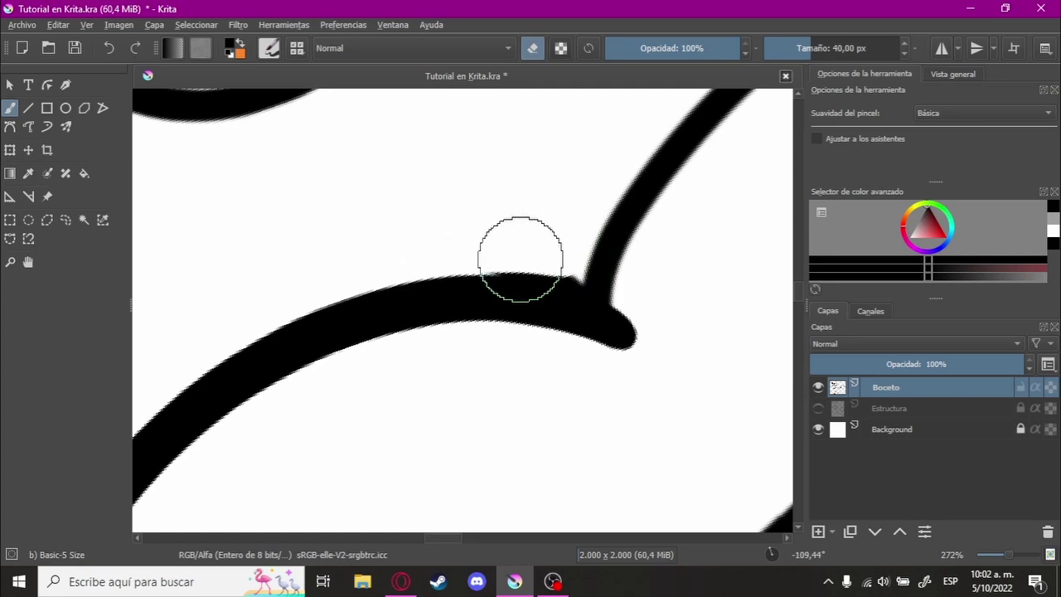
- Zoom out to the whole pony upright and switch to canvas-only view
mouse_move(521, 260)
mouse_down()
mouse_move(533, 401)
mouse_move(581, 372)
mouse_move(553, 276)
mouse_move(509, 367)
mouse_move(592, 257)
mouse_move(613, 277)
mouse_move(379, 283)
mouse_up()
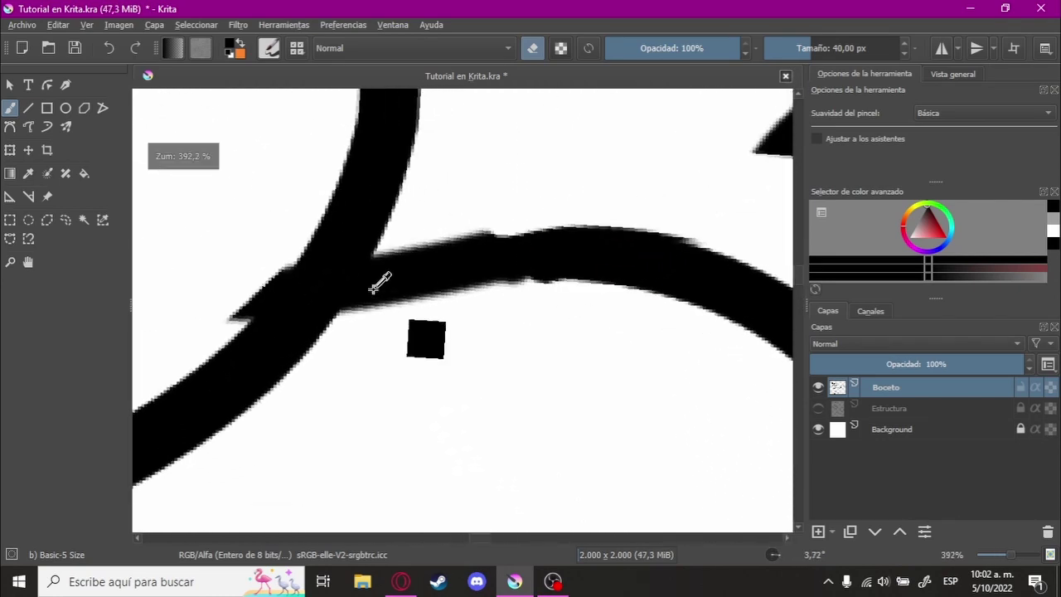
drag(461, 268, 619, 370)
key(e)
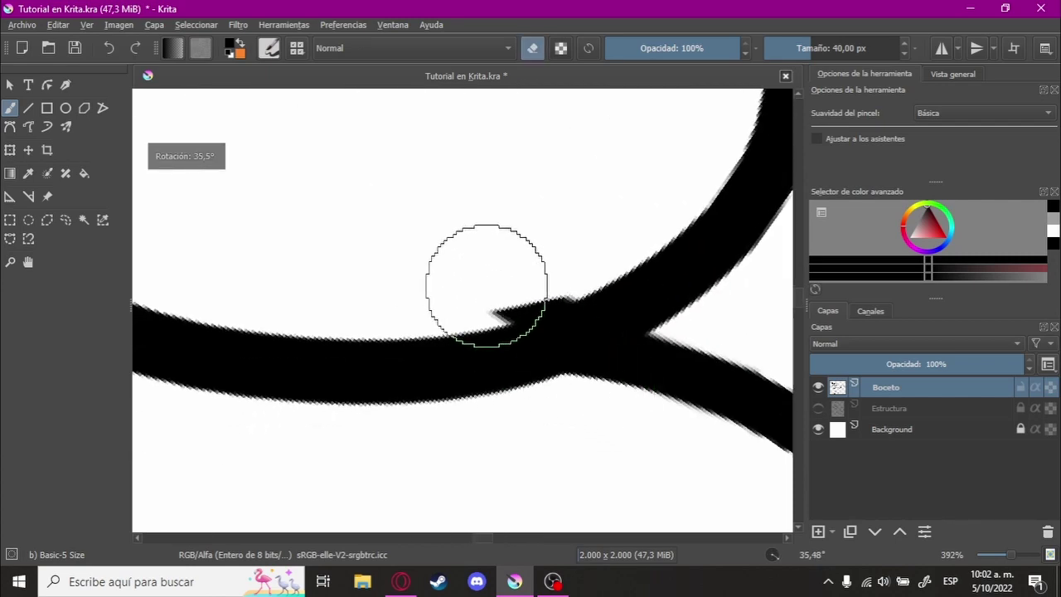
mouse_move(567, 262)
mouse_down()
mouse_move(457, 429)
mouse_move(599, 234)
mouse_move(569, 315)
mouse_move(644, 261)
mouse_move(644, 303)
mouse_move(604, 338)
mouse_move(517, 337)
mouse_move(450, 303)
mouse_move(461, 316)
mouse_move(476, 224)
mouse_move(670, 305)
mouse_move(426, 374)
mouse_move(478, 282)
mouse_move(686, 257)
mouse_move(486, 257)
mouse_move(486, 398)
mouse_move(464, 434)
mouse_up()
key(Tab)
mouse_move(377, 444)
mouse_down()
mouse_move(575, 432)
mouse_move(514, 421)
mouse_move(549, 401)
mouse_move(475, 397)
mouse_up()
- Redraw the long body arc from the lower left up to the right-hand line's end
key(ctrl+z)
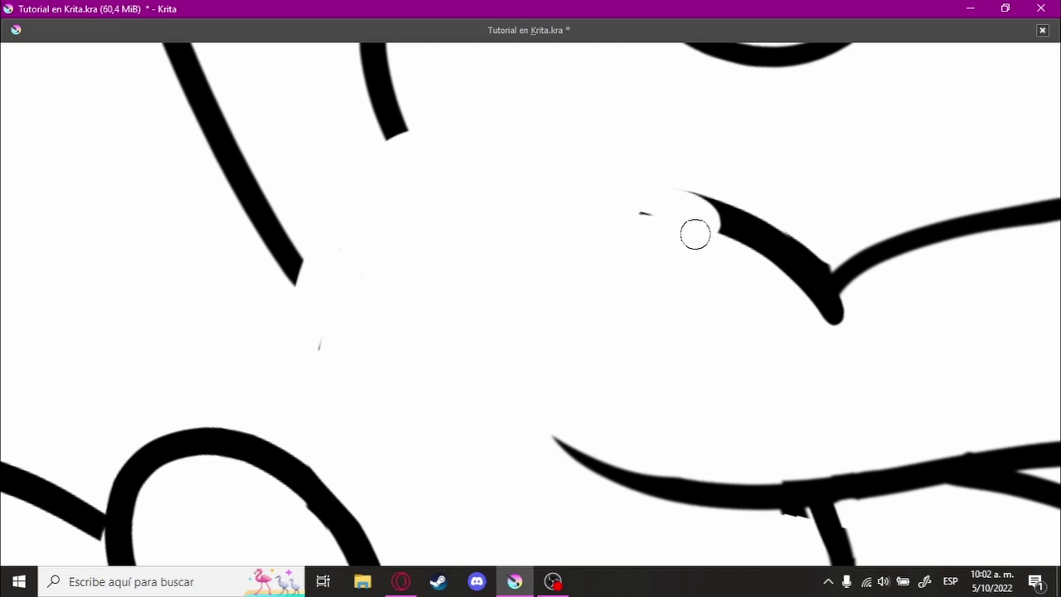
key(ctrl+z)
drag(356, 509, 705, 199)
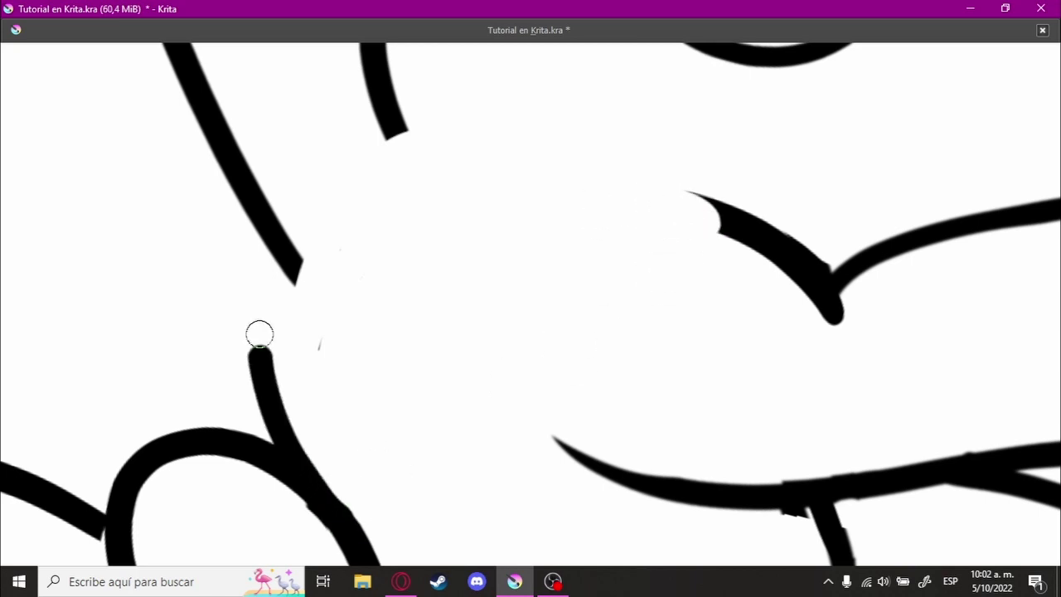
key(ctrl+z)
drag(360, 510, 681, 193)
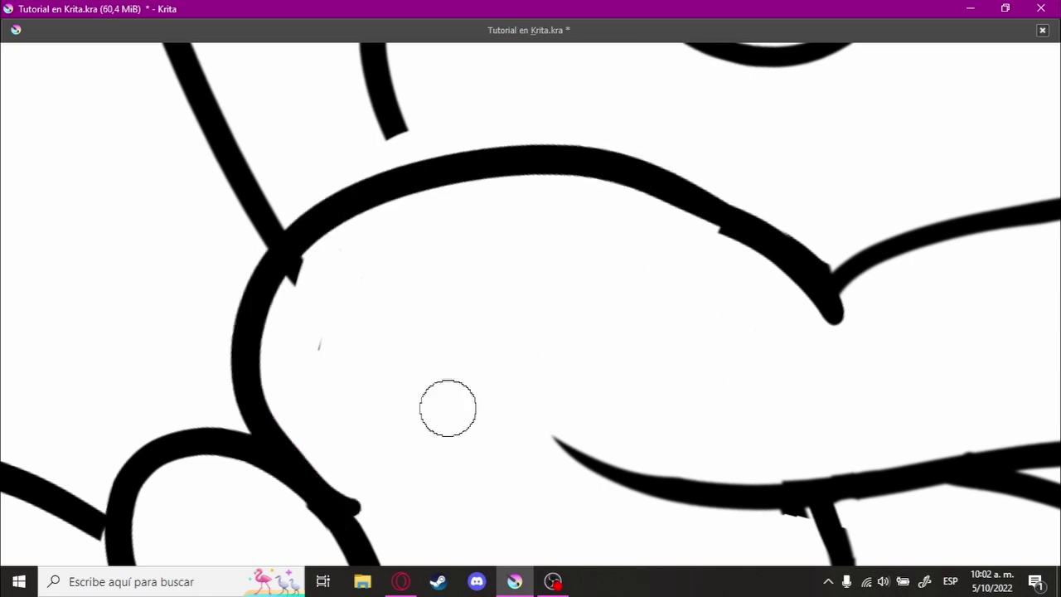
key(ctrl+z)
mouse_move(340, 506)
mouse_down()
mouse_move(561, 180)
mouse_move(750, 245)
mouse_up()
key(ctrl+z)
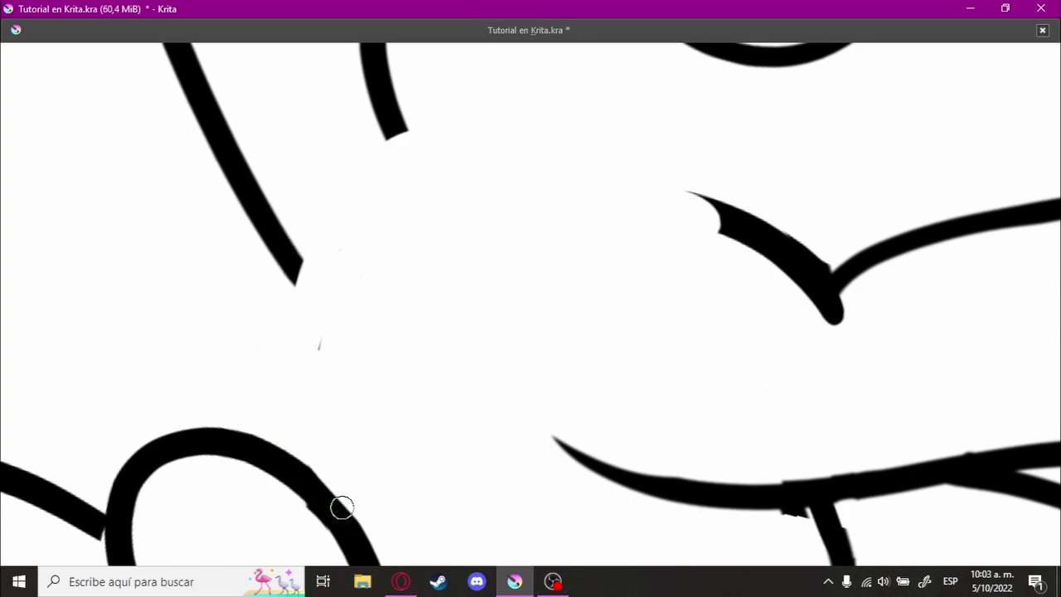
drag(341, 507, 791, 277)
- Rotate onto the junction and join the vertical line to the lower curve
scroll(508, 424, down, 2)
scroll(687, 315, down, 2)
scroll(687, 316, down, 2)
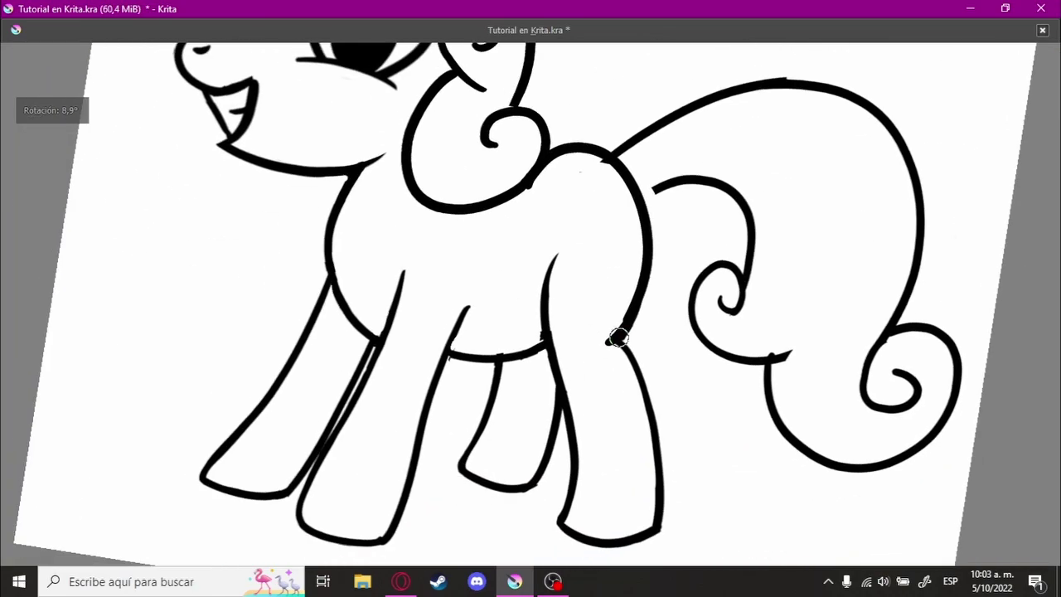
scroll(655, 365, down, 2)
scroll(650, 380, up, 8)
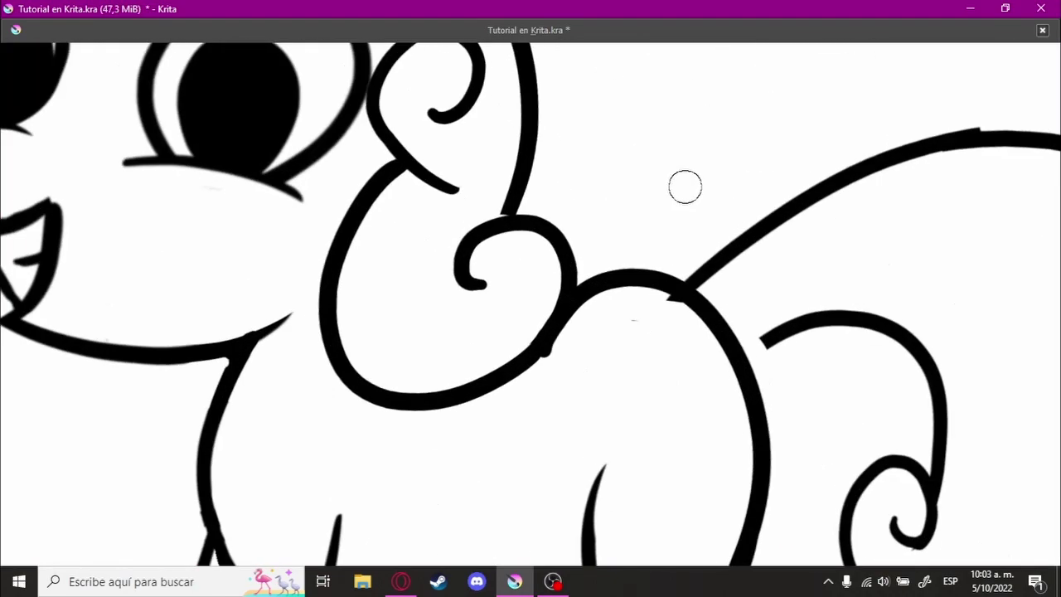
scroll(685, 185, up, 6)
scroll(597, 325, down, 1)
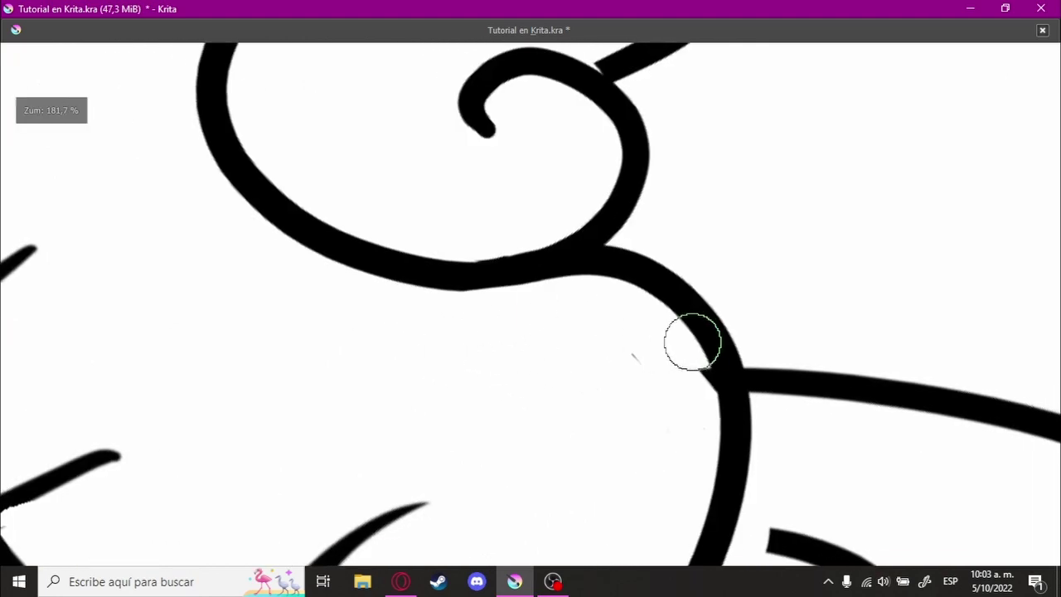
scroll(738, 323, down, 3)
scroll(599, 345, up, 5)
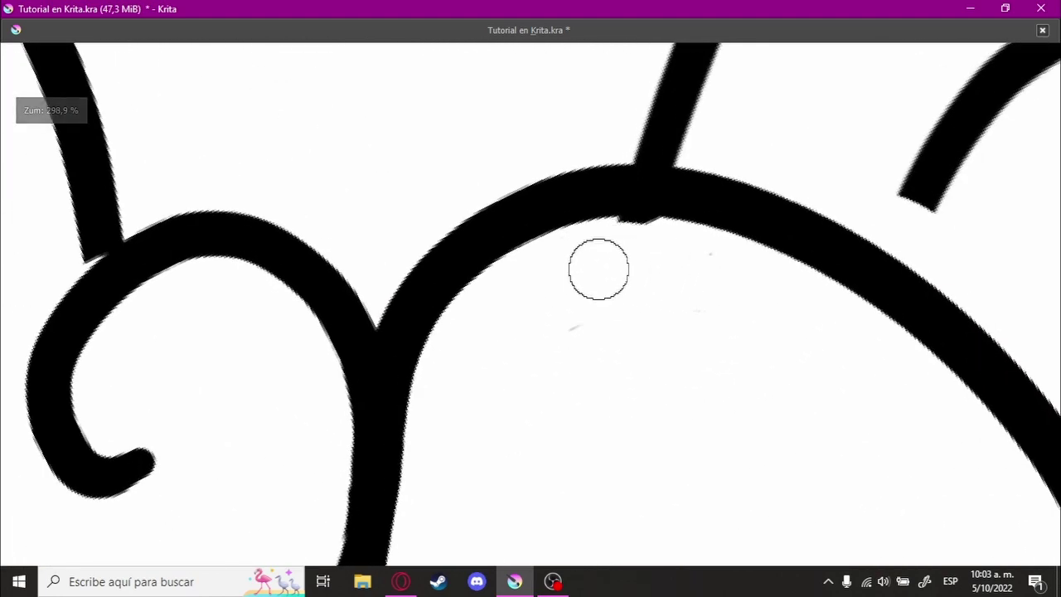
mouse_move(633, 245)
mouse_down()
mouse_move(486, 349)
mouse_move(588, 356)
mouse_up()
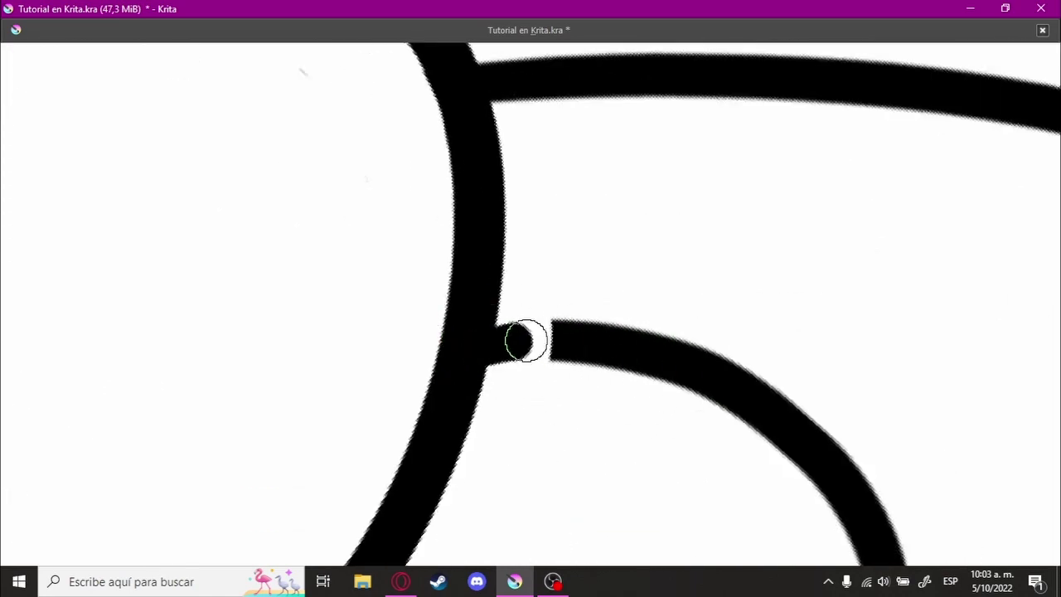
drag(585, 296, 586, 356)
- Zoom in and touch up the edge of the line at the junction
scroll(630, 303, down, 3)
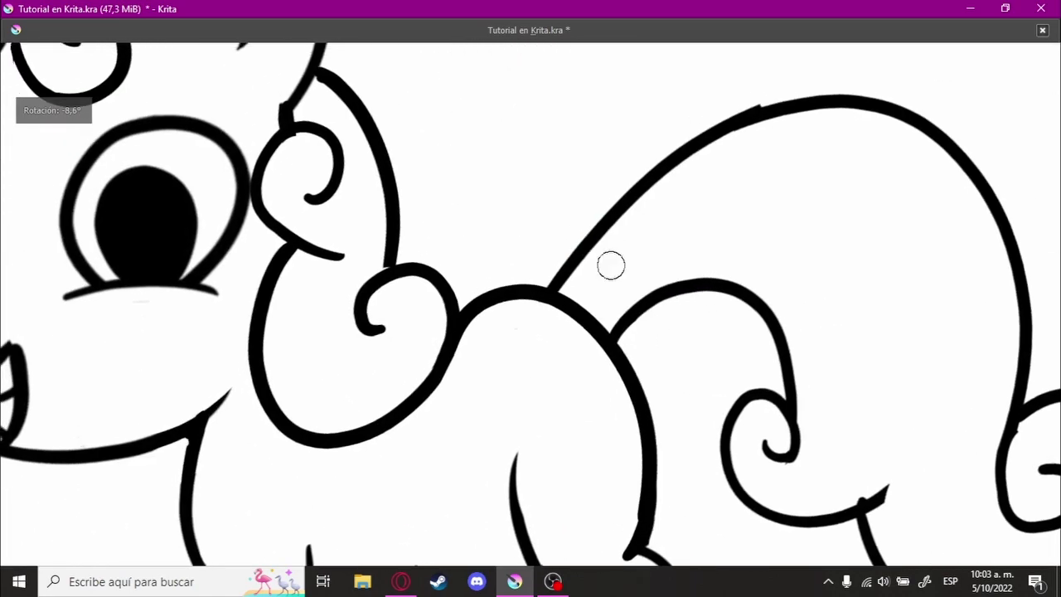
scroll(444, 349, up, 4)
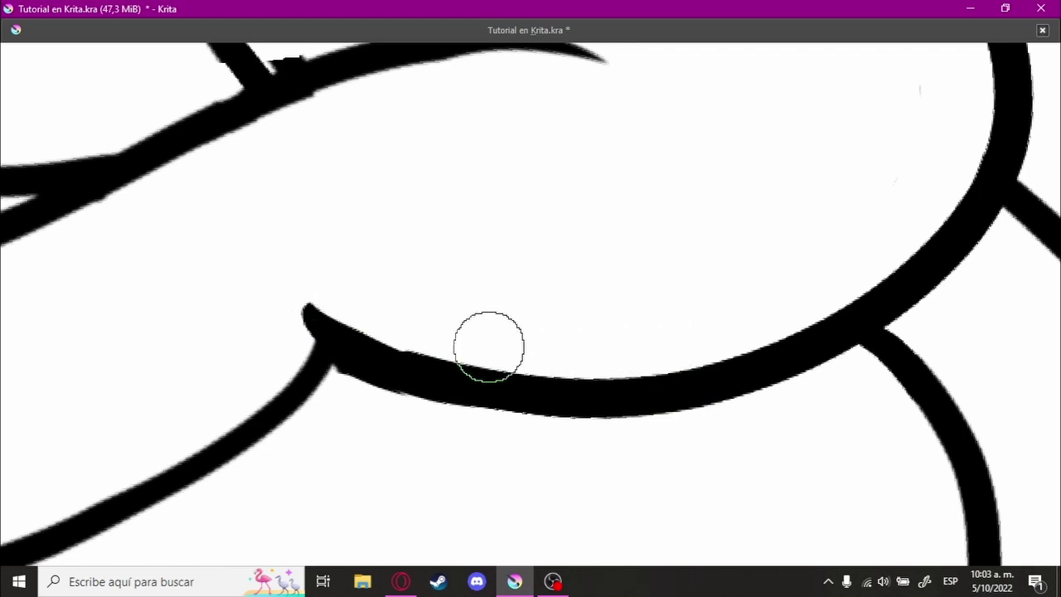
scroll(489, 347, down, 3)
scroll(486, 348, up, 3)
scroll(516, 373, up, 1)
scroll(377, 380, up, 1)
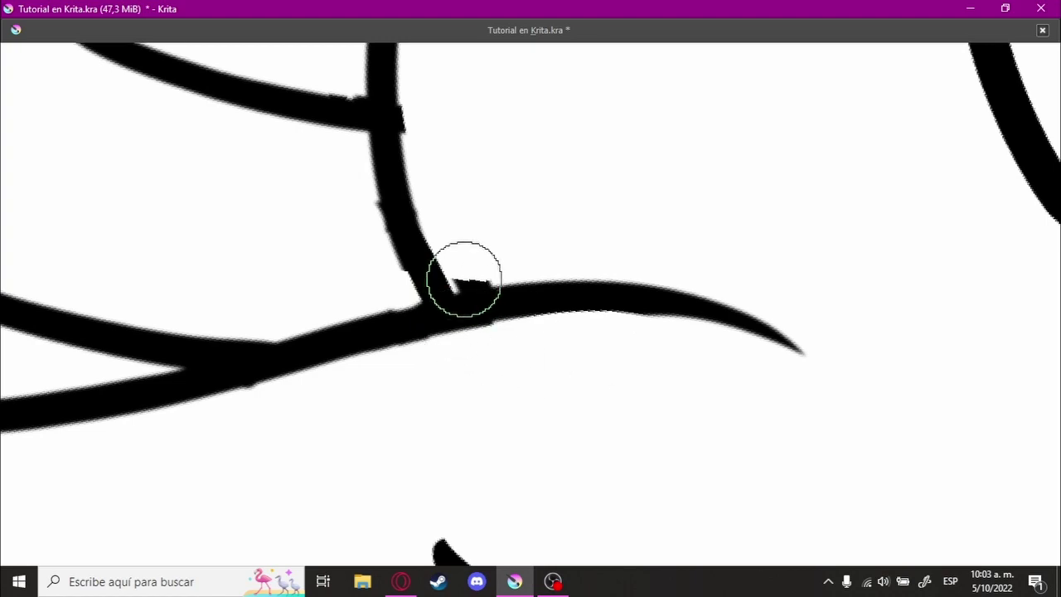
scroll(548, 259, down, 5)
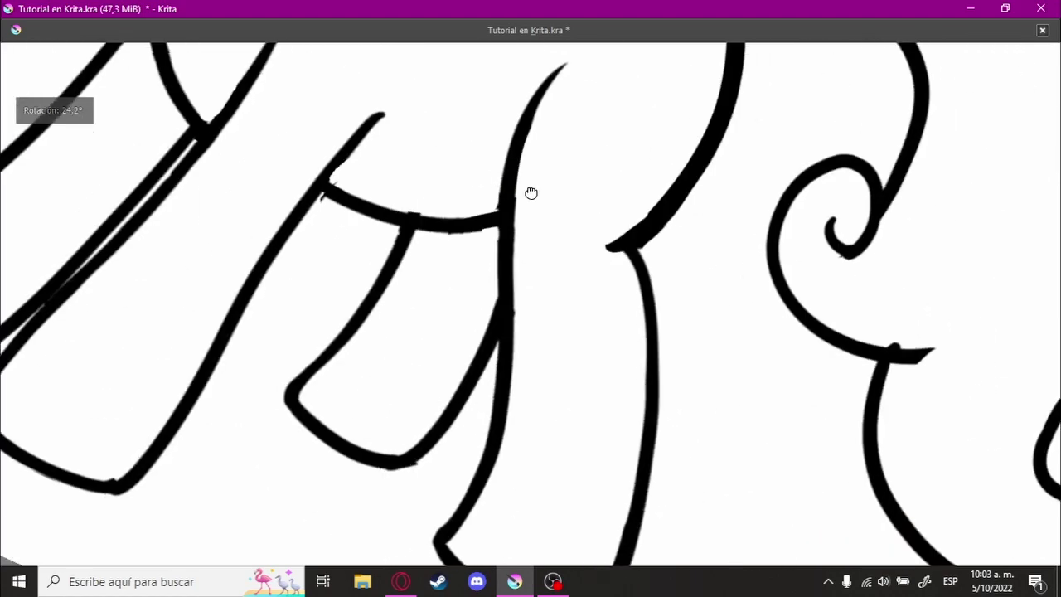
scroll(503, 235, up, 5)
scroll(503, 234, down, 2)
scroll(589, 265, left, 3)
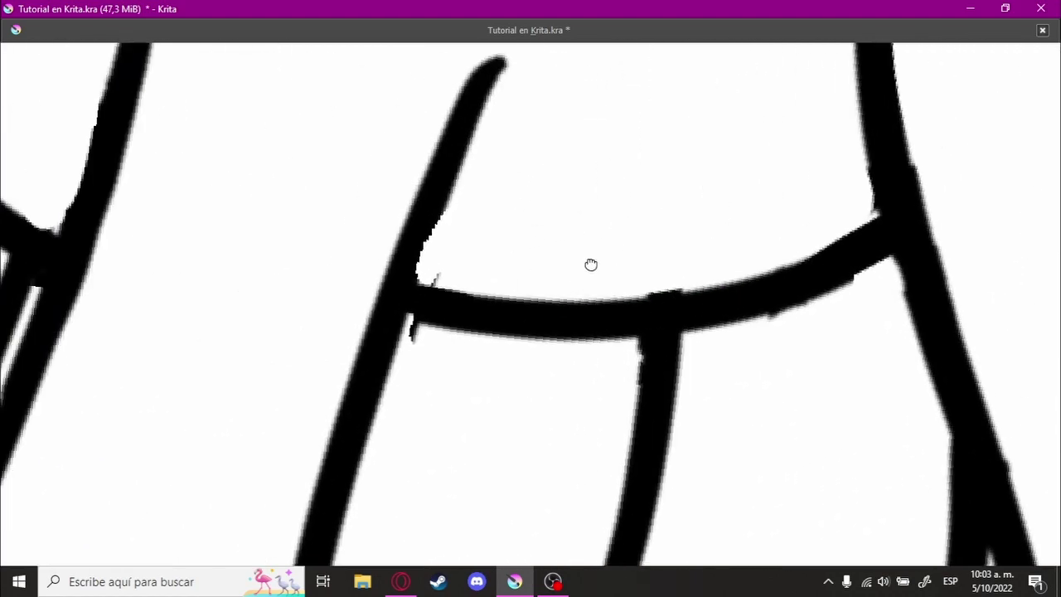
scroll(509, 315, up, 4)
click(523, 340)
- Rotate the view back straight and zoom out to the whole pony
scroll(540, 285, down, 2)
scroll(704, 224, left, 3)
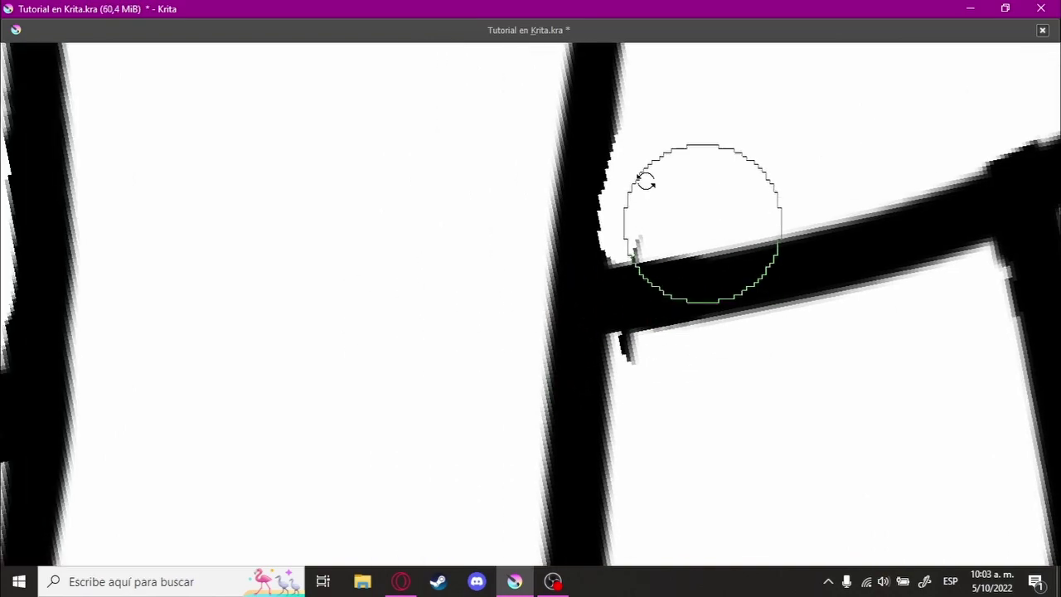
mouse_move(703, 224)
mouse_down()
mouse_move(711, 237)
mouse_move(359, 265)
mouse_move(504, 248)
mouse_up()
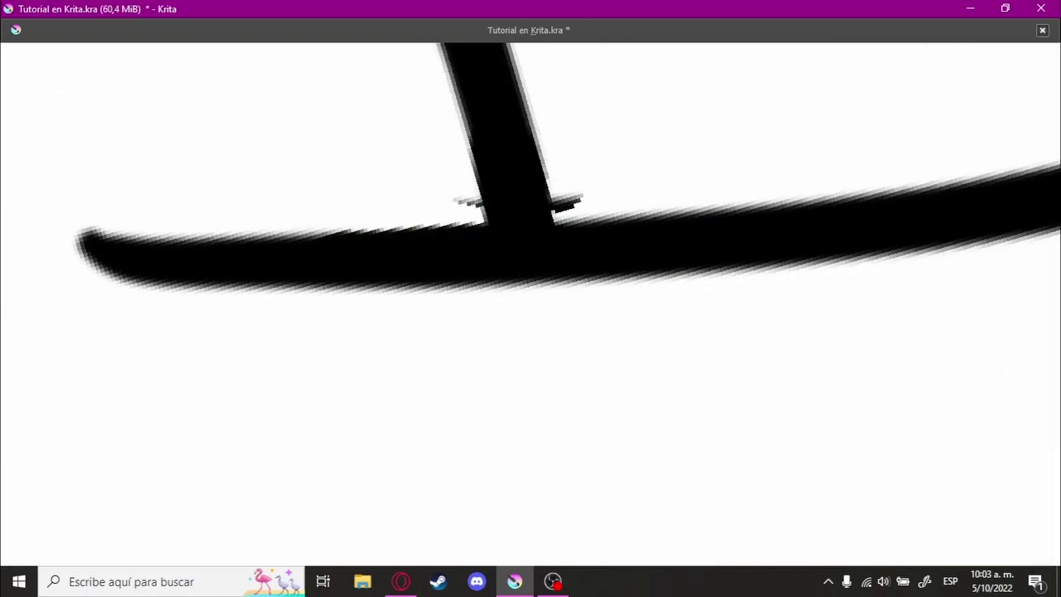
scroll(605, 306, down, 5)
mouse_move(606, 305)
mouse_down()
mouse_move(654, 384)
mouse_move(741, 378)
mouse_move(702, 380)
mouse_move(705, 366)
mouse_up()
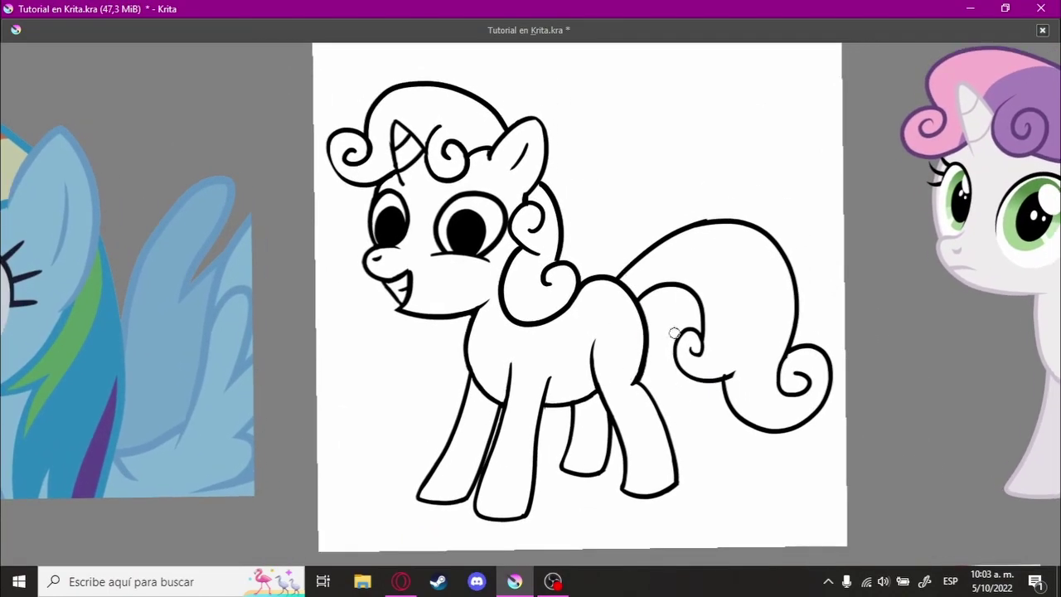
- Erase the bump where the hind leg stroke meets the body line, rounding the join
scroll(675, 332, up, 4)
mouse_move(715, 315)
mouse_down()
mouse_move(597, 256)
mouse_move(561, 191)
mouse_move(552, 204)
mouse_move(680, 233)
mouse_move(682, 367)
mouse_move(403, 277)
mouse_up()
scroll(402, 277, up, 2)
scroll(580, 202, up, 2)
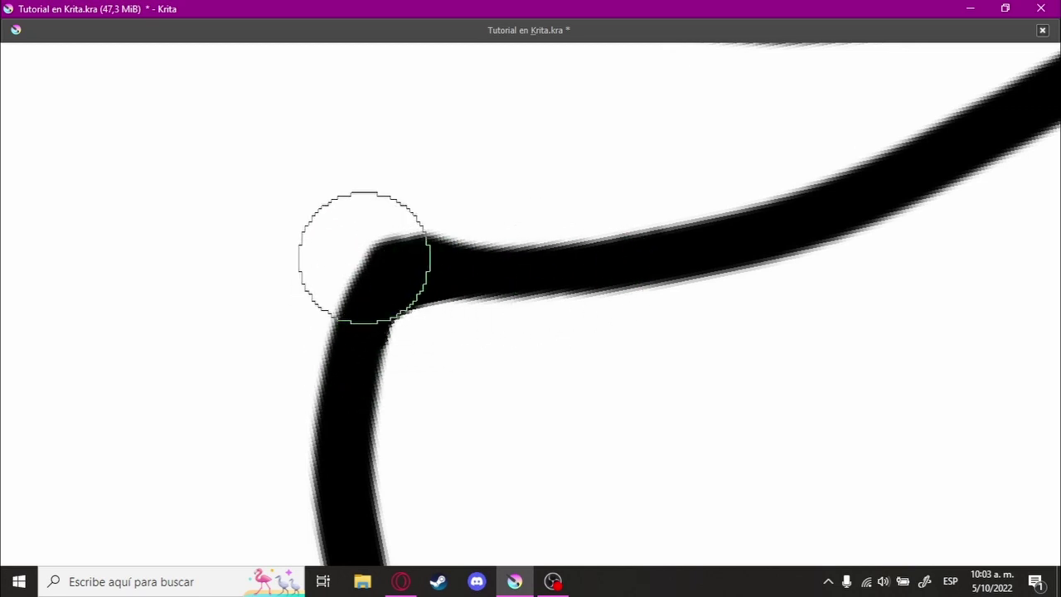
mouse_move(362, 261)
mouse_down()
mouse_move(440, 245)
mouse_move(429, 339)
mouse_move(609, 183)
mouse_move(603, 264)
mouse_move(497, 315)
mouse_move(432, 331)
mouse_up()
scroll(409, 342, down, 3)
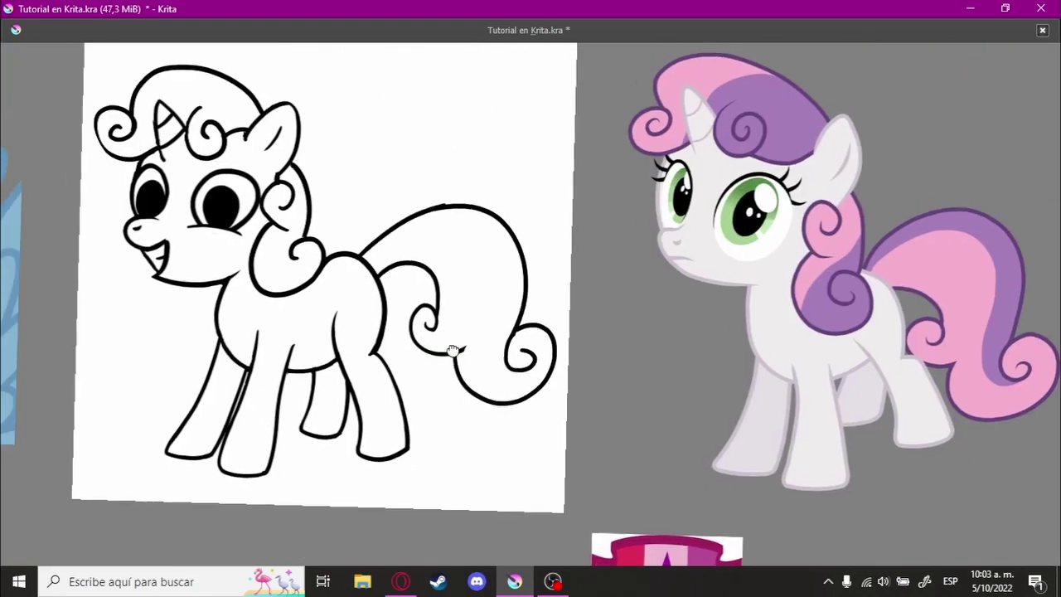
scroll(409, 348, up, 3)
scroll(403, 362, up, 3)
- Rotate onto the hind-leg gap and paint over where the lines meet, using a smaller brush
scroll(600, 281, up, 3)
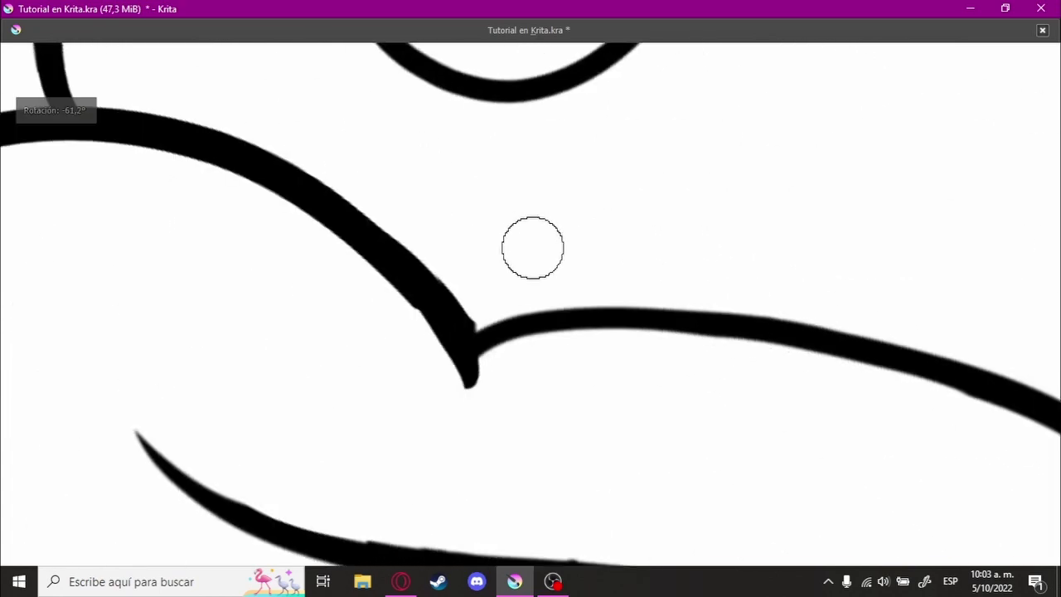
mouse_move(531, 246)
mouse_down()
mouse_move(635, 239)
mouse_move(526, 346)
mouse_up()
mouse_move(443, 319)
mouse_down()
mouse_move(458, 358)
mouse_move(469, 348)
mouse_move(469, 370)
mouse_move(495, 340)
mouse_up()
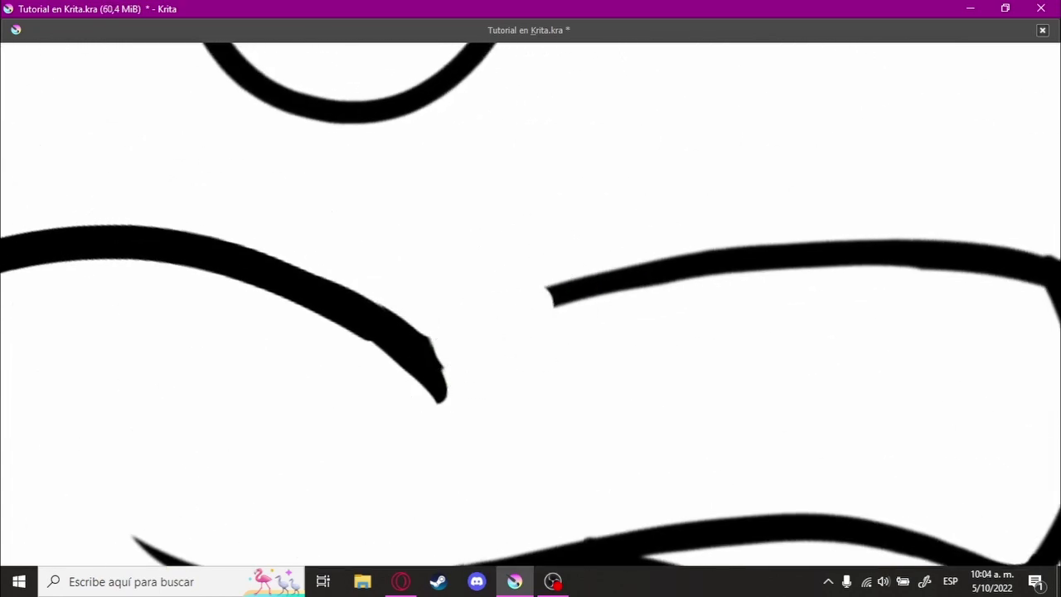
drag(437, 387, 571, 284)
key(ctrl+z)
key([)
key([)
key([)
mouse_move(451, 390)
mouse_down()
mouse_move(441, 363)
mouse_move(581, 282)
mouse_up()
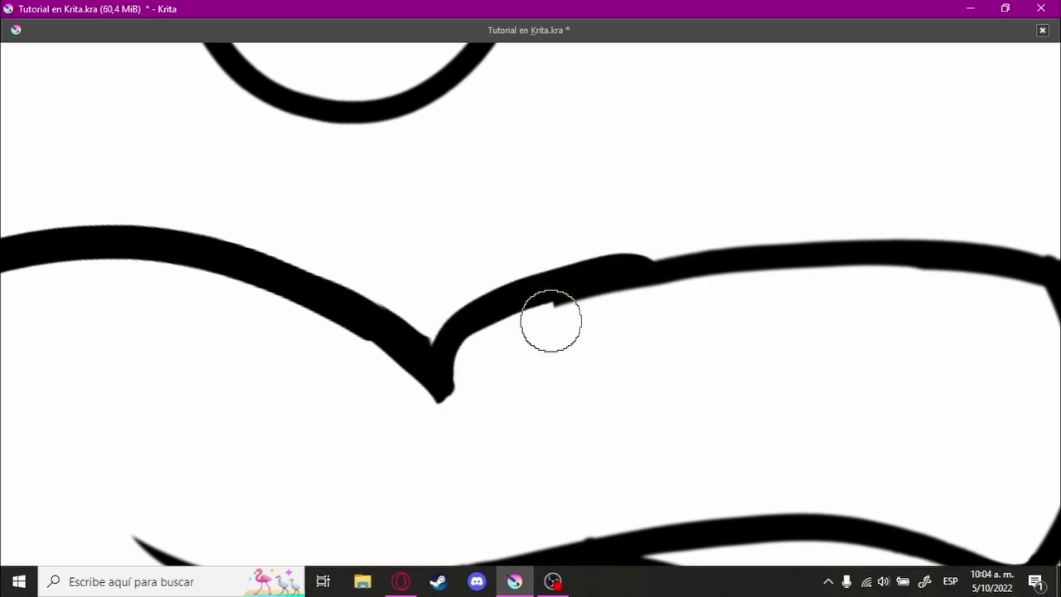
- Draw a stroke joining the left line's tip to the right line, retrying until it fits
key(ctrl+z)
drag(438, 390, 618, 273)
key(ctrl+z)
mouse_move(439, 393)
mouse_down()
mouse_move(588, 289)
mouse_move(713, 274)
mouse_up()
key(ctrl+z)
drag(439, 396, 613, 275)
key(ctrl+z)
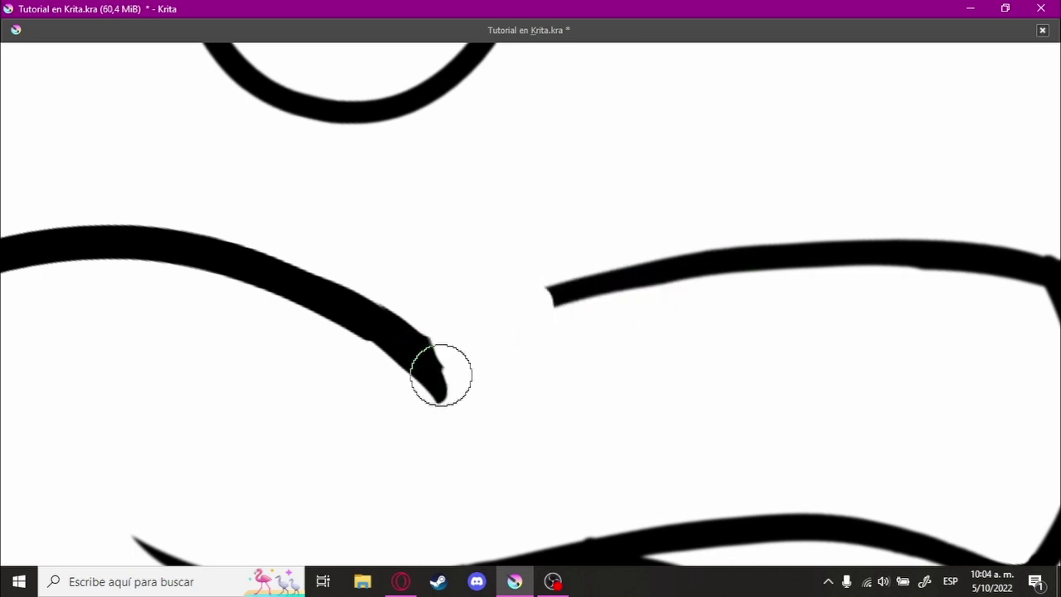
mouse_move(439, 396)
mouse_down()
mouse_move(455, 344)
mouse_move(614, 275)
mouse_up()
key(ctrl+z)
drag(437, 393, 672, 275)
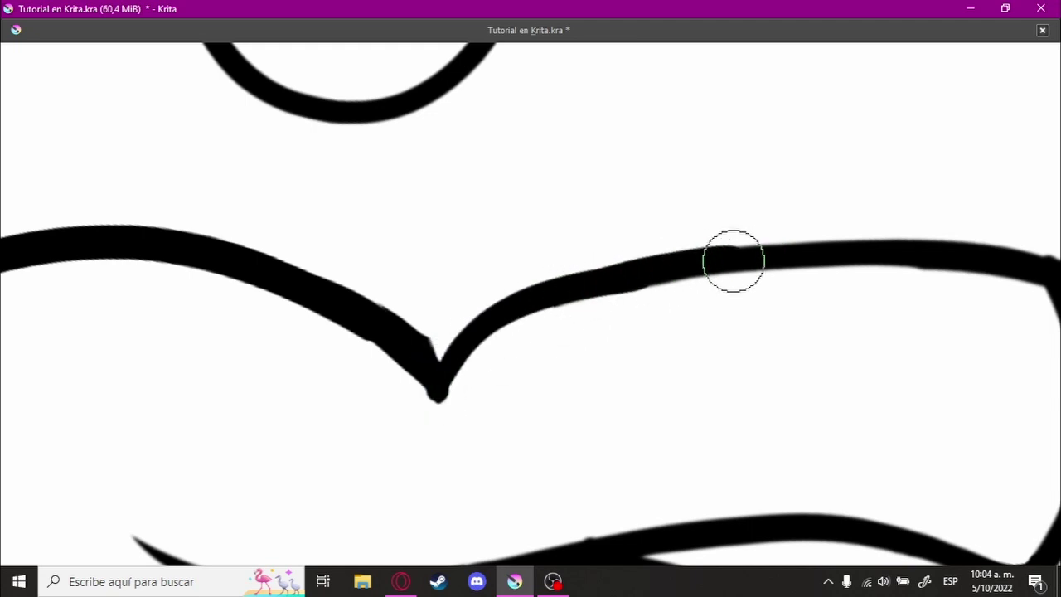
- Thicken the right line's top edge and reset the canvas rotation to straight
drag(727, 301, 526, 335)
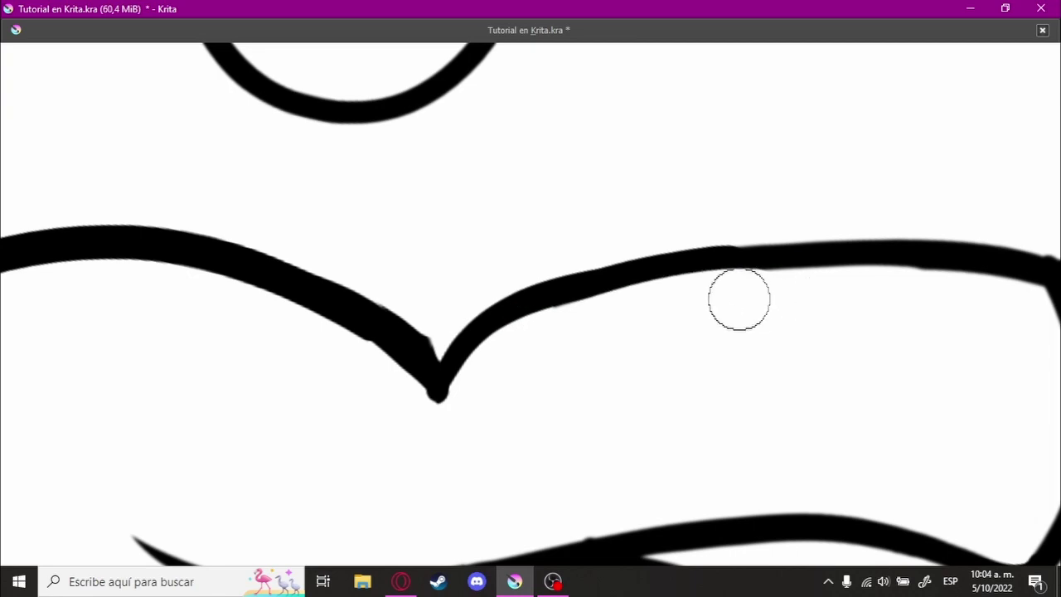
scroll(623, 303, down, 5)
key(5)
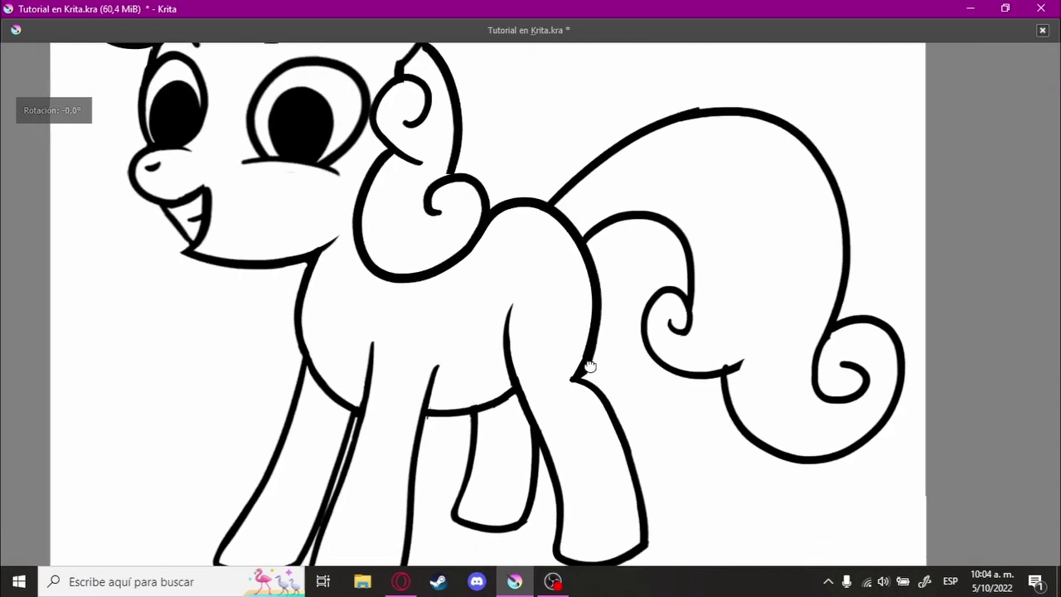
scroll(688, 352, down, 2)
scroll(712, 354, up, 1)
- Nudge and pan the view around the finished pony line art
drag(712, 353, 697, 330)
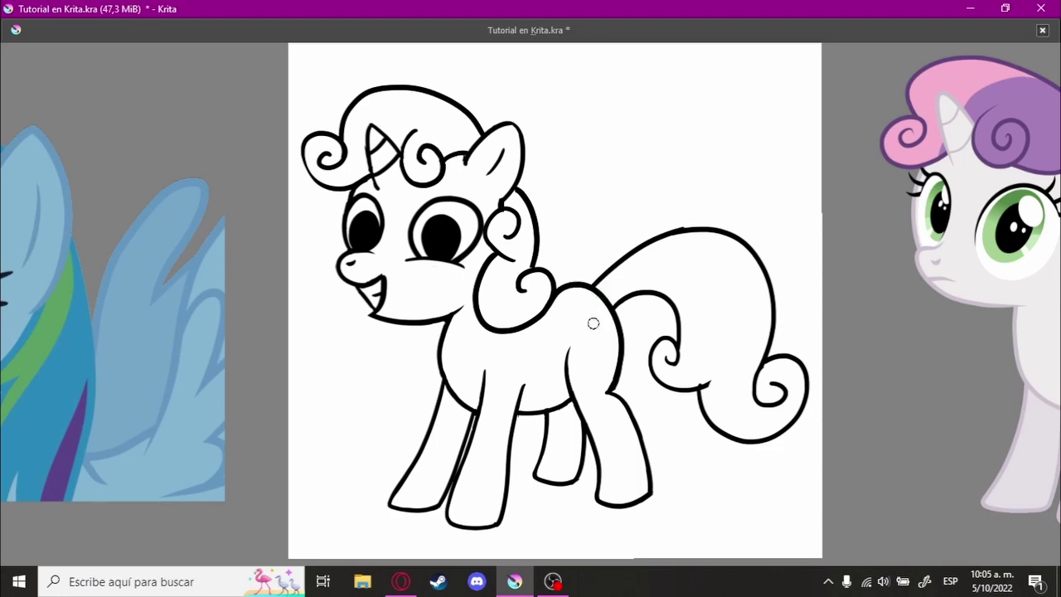
scroll(596, 312, right, 2)
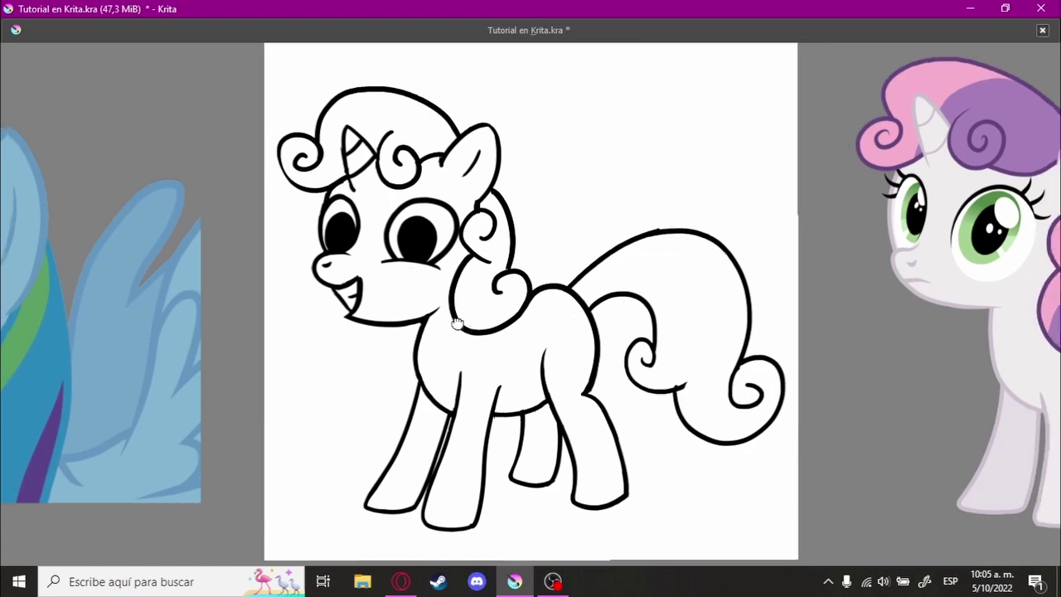
scroll(534, 323, down, 1)
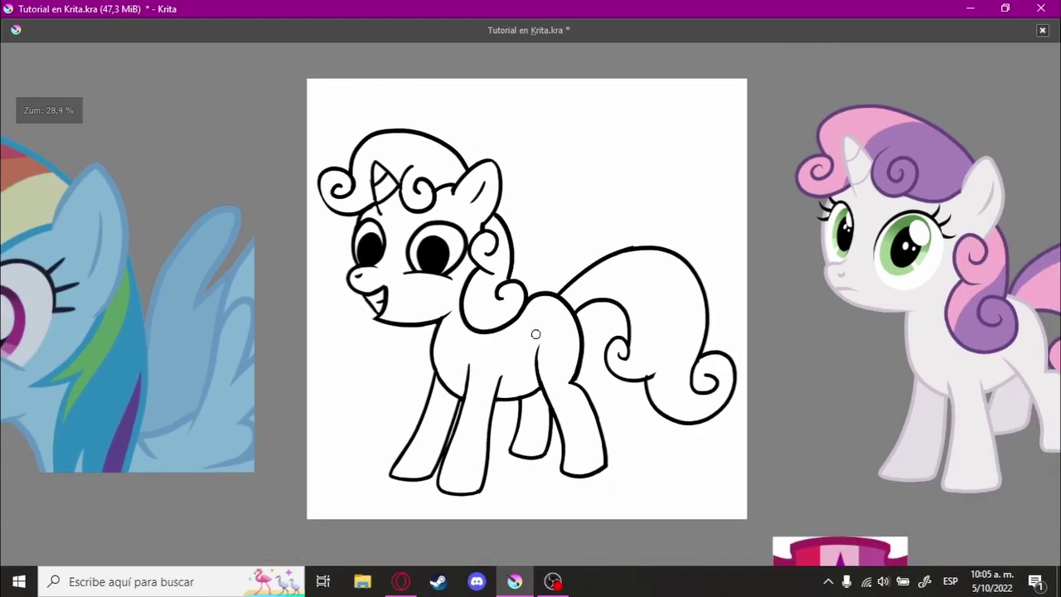
- Restore the full interface and flip the whole image horizontally via Imagen > Reflejar imagen horizontalmente
key(Tab)
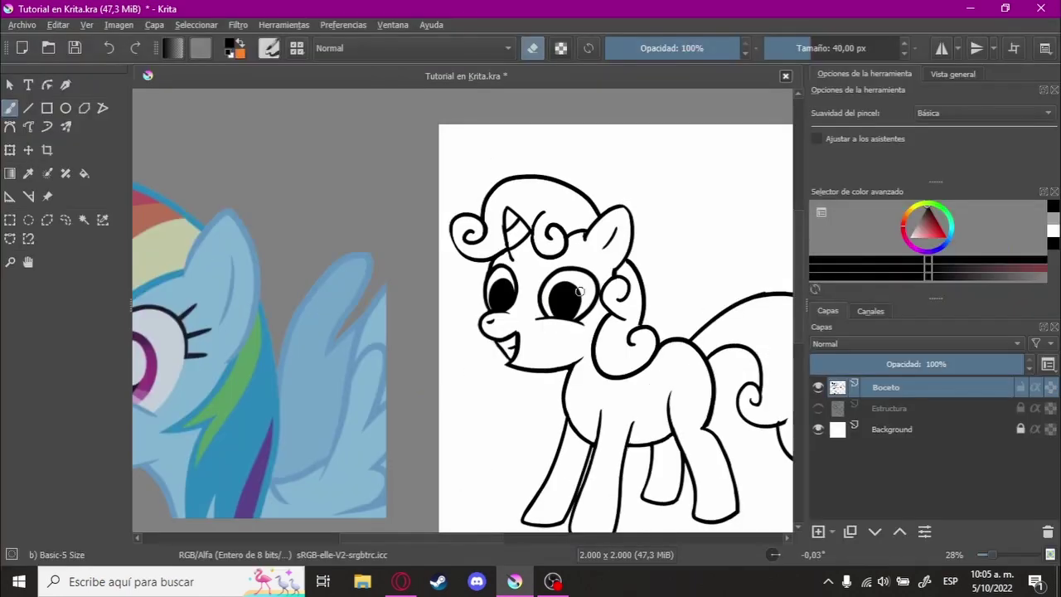
drag(541, 300, 447, 300)
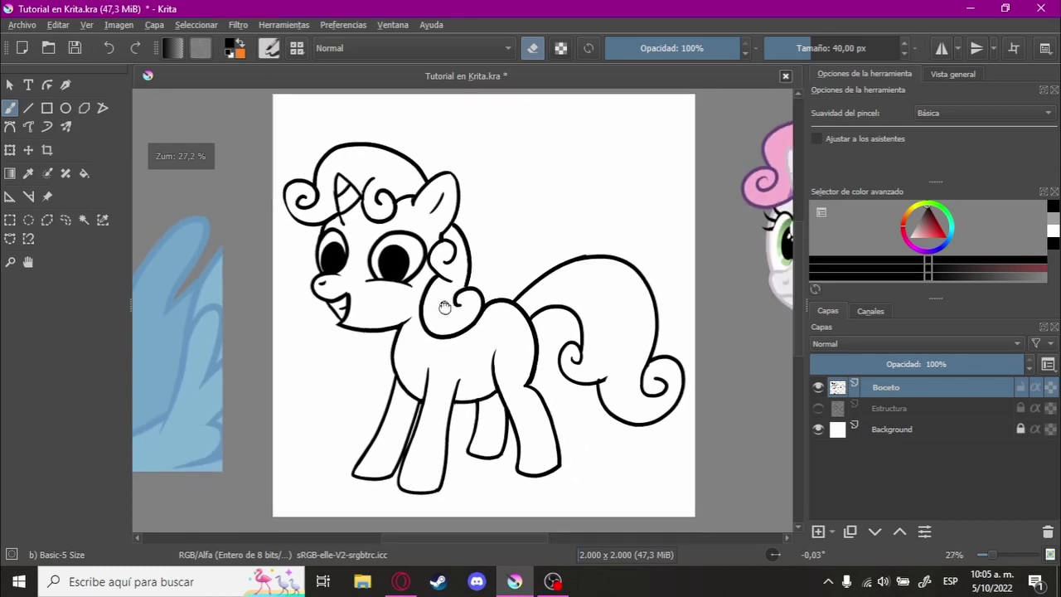
scroll(443, 298, down, 1)
click(118, 24)
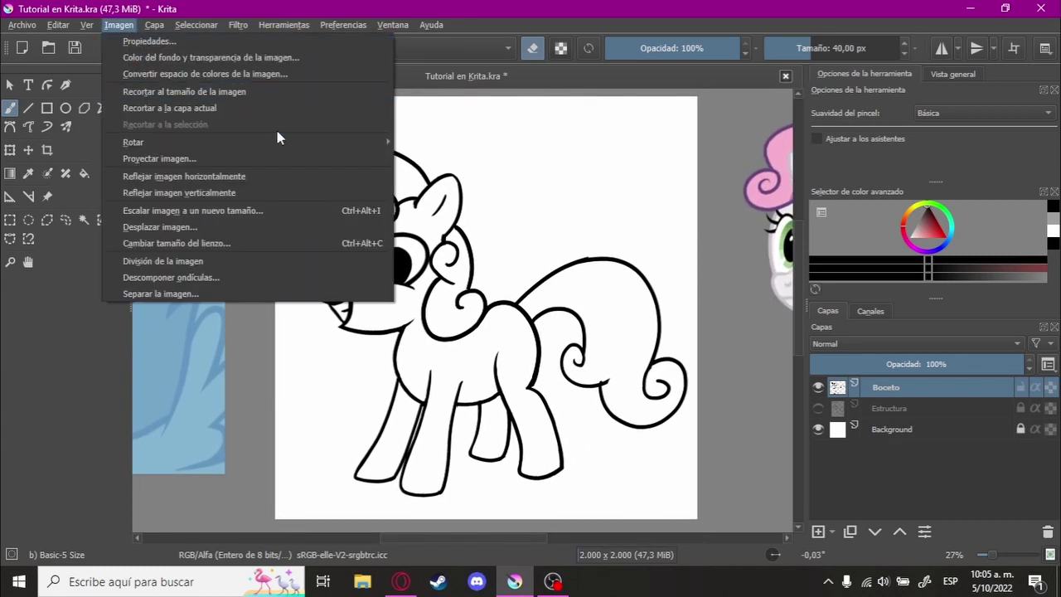
click(247, 176)
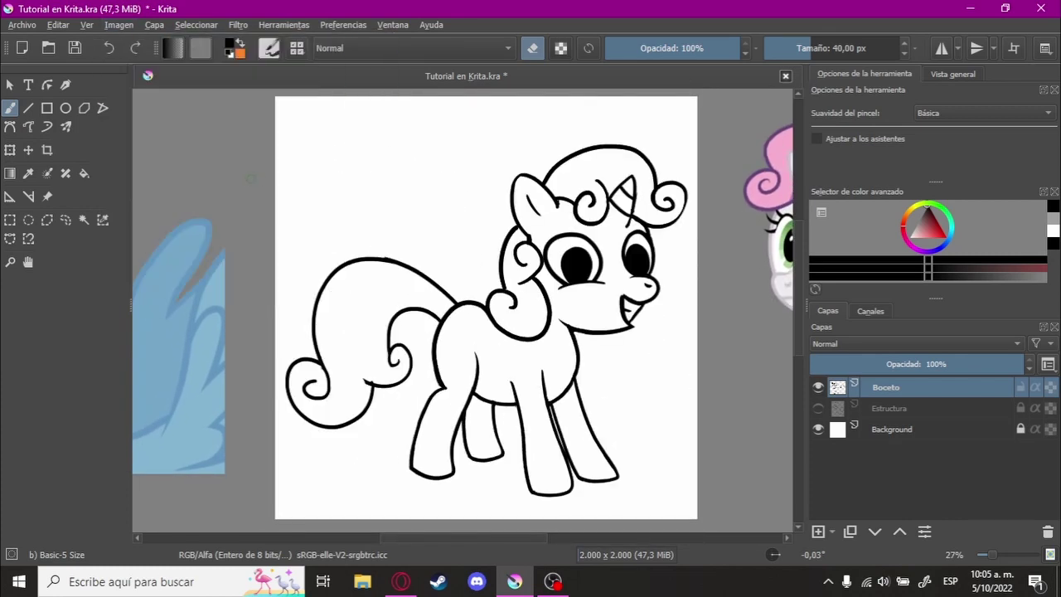
- Zoom around the flipped drawing and mirror the canvas view with M to check it
scroll(374, 247, up, 1)
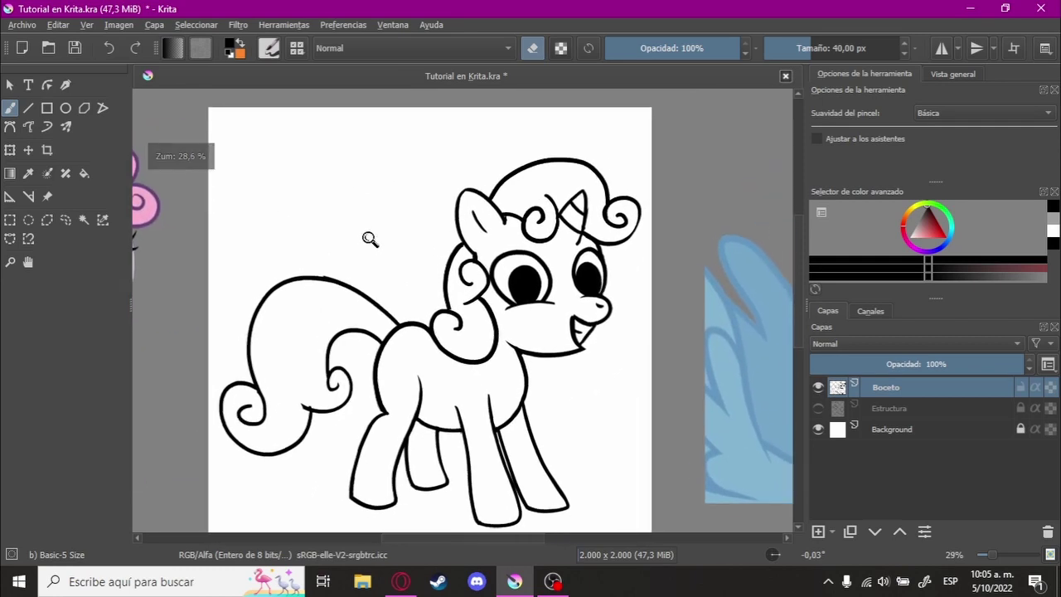
scroll(374, 247, up, 1)
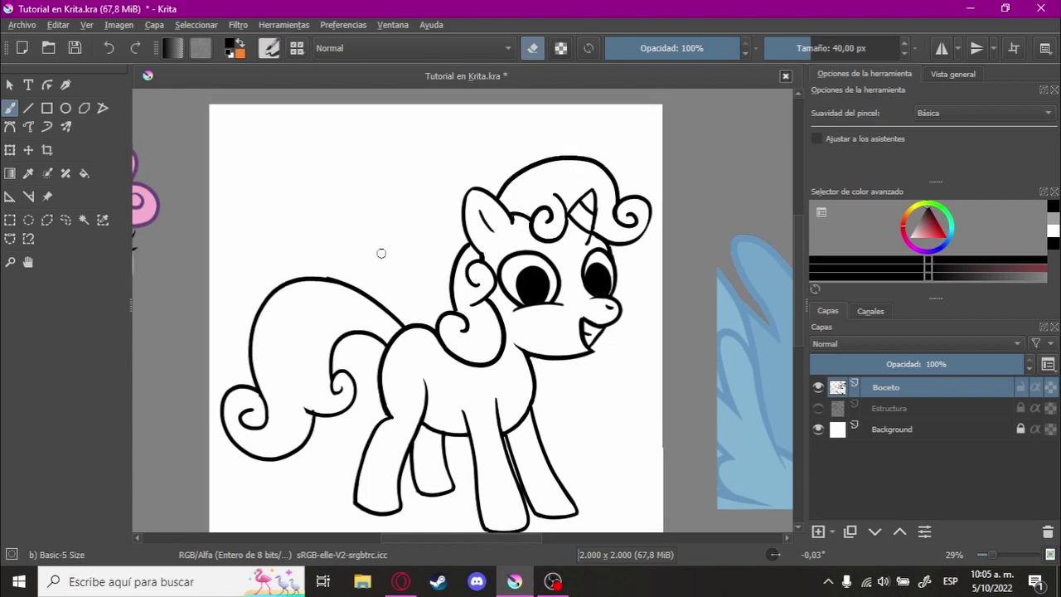
scroll(517, 251, down, 1)
scroll(515, 252, up, 1)
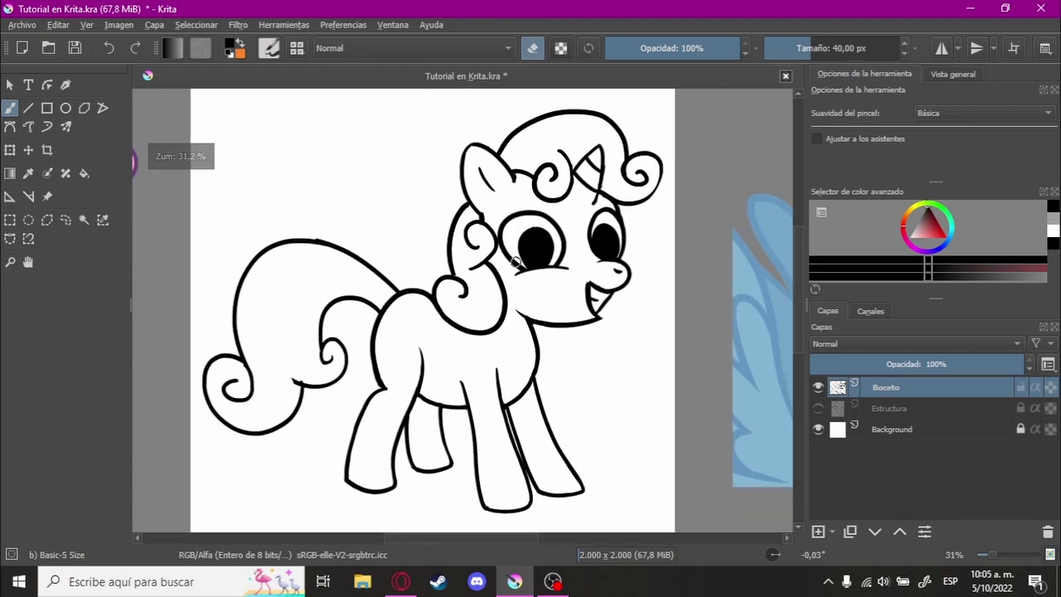
scroll(518, 264, down, 1)
scroll(517, 265, down, 1)
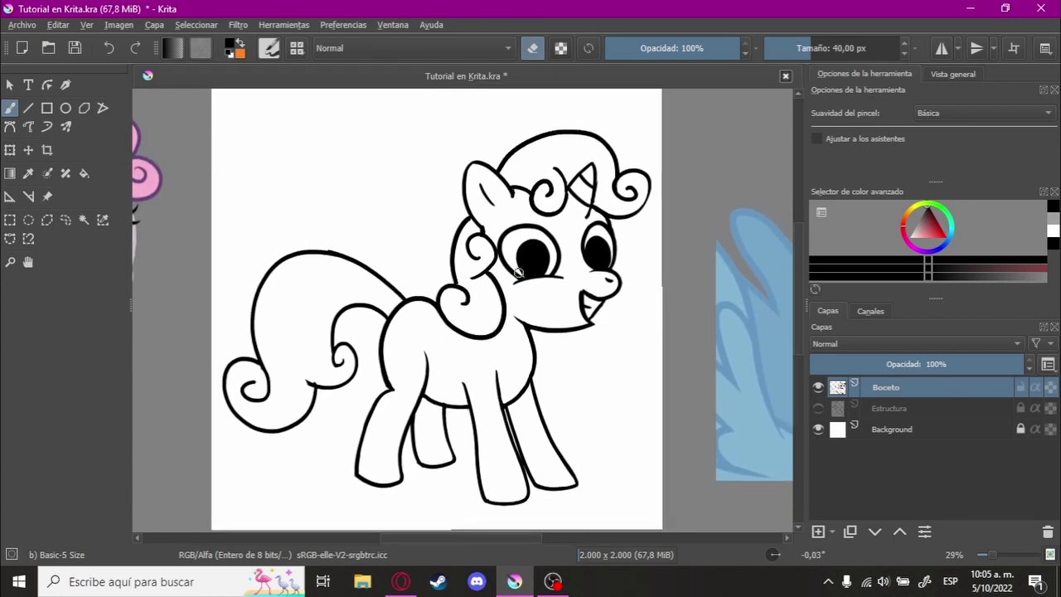
key(m)
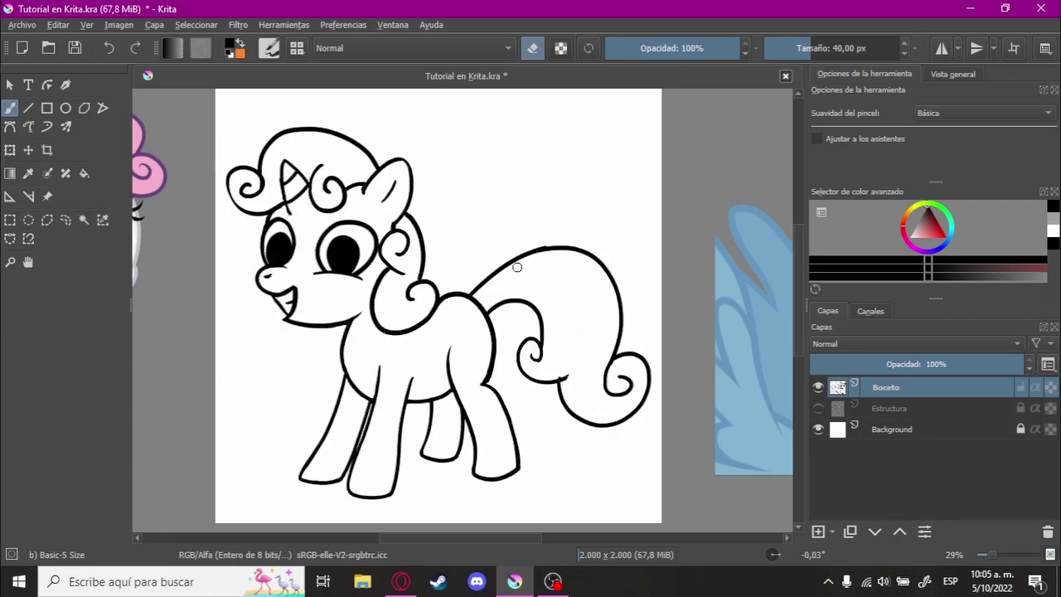